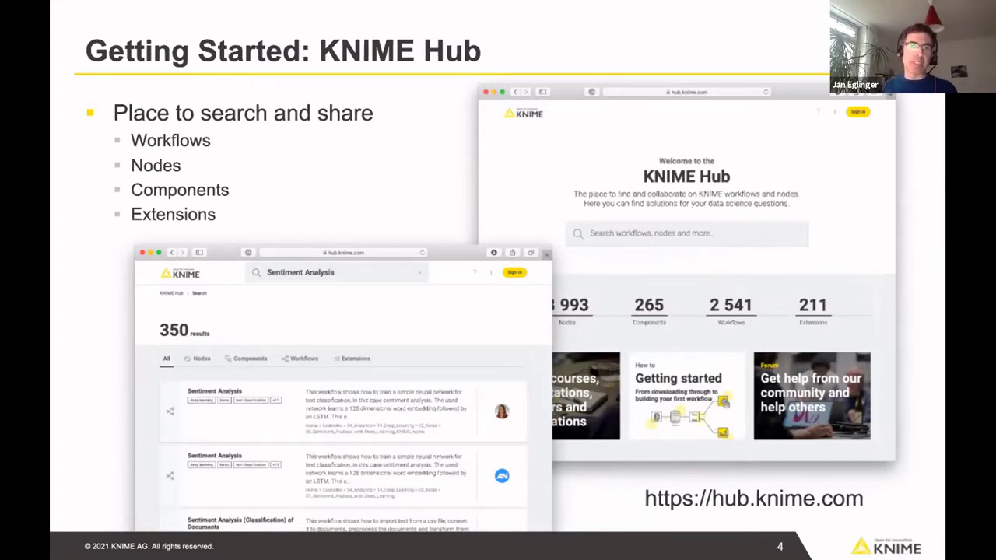
# Switch to KNIME Analytics Platform and load the folder list of the EXAMPLES server in the explorer.
pyautogui.press('super+Tab')
pyautogui.press('super+Tab')
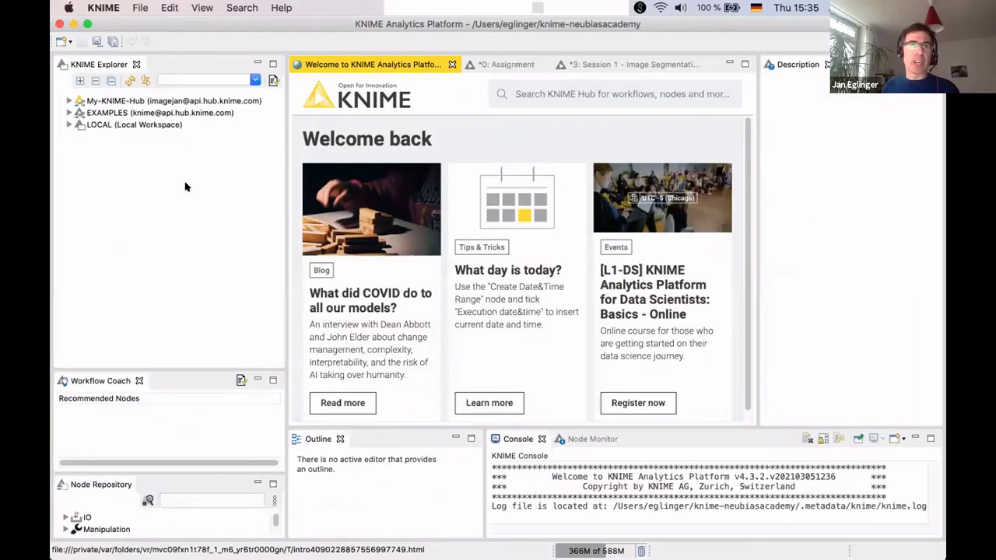
pyautogui.click(69, 113)
pyautogui.click(69, 113)
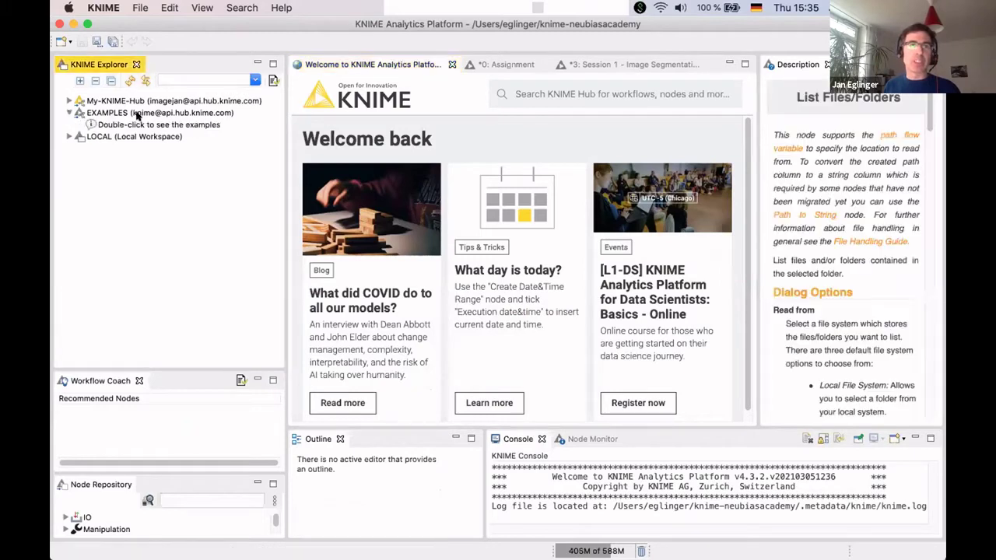
pyautogui.click(134, 114)
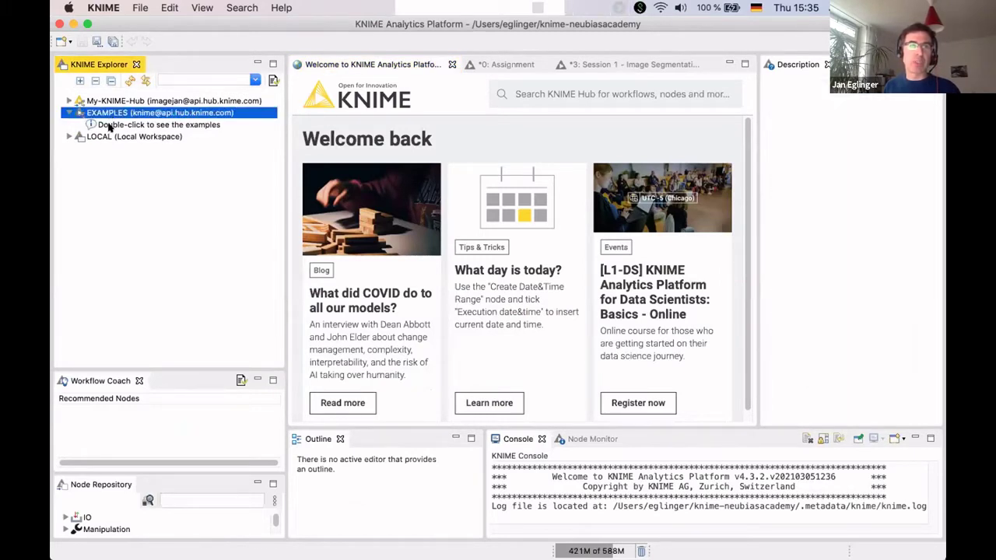
pyautogui.doubleClick(109, 125)
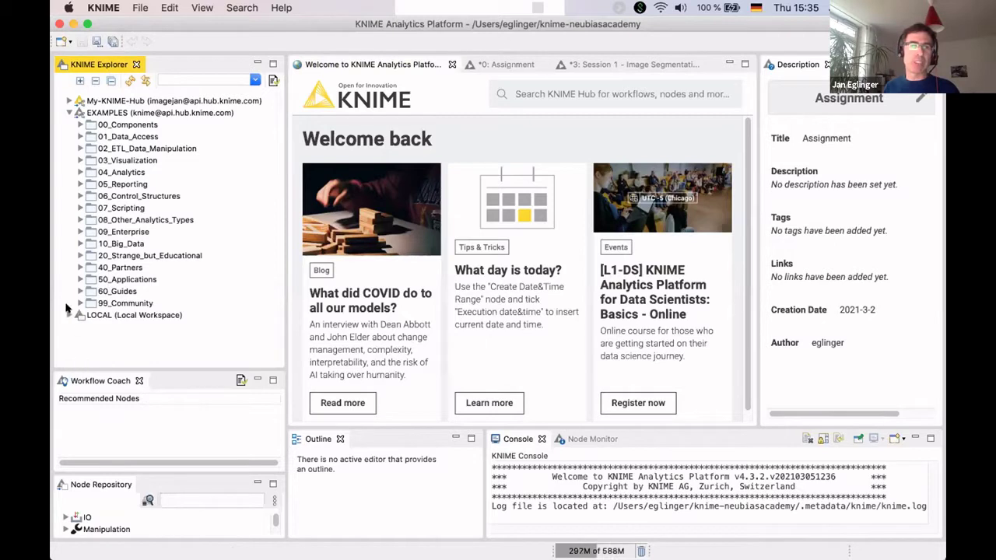
# Browse the EXAMPLES server's 99_Community folder down to 01_Image_Processing, 01_Tutorials, and look into 01_Node_Tutorials.
pyautogui.click(79, 303)
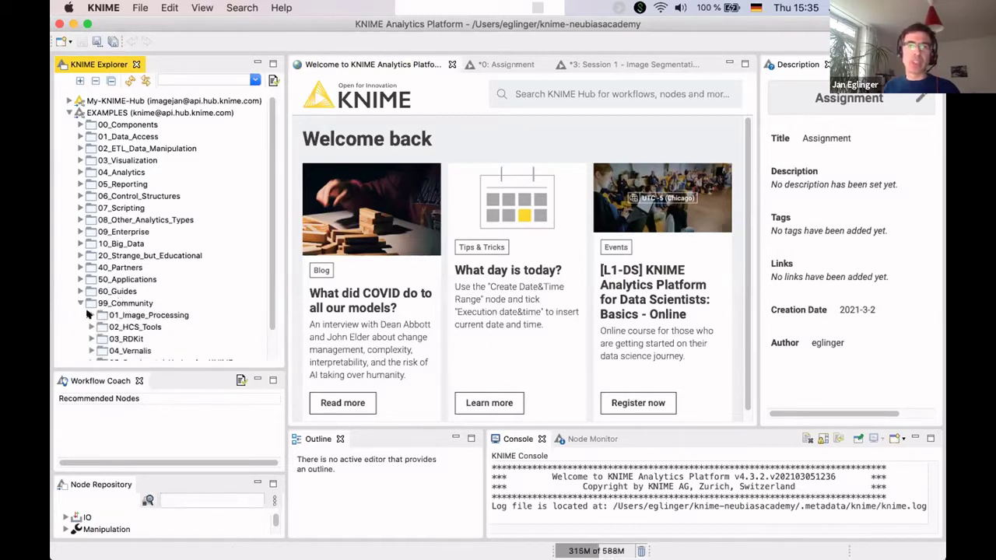
pyautogui.click(91, 314)
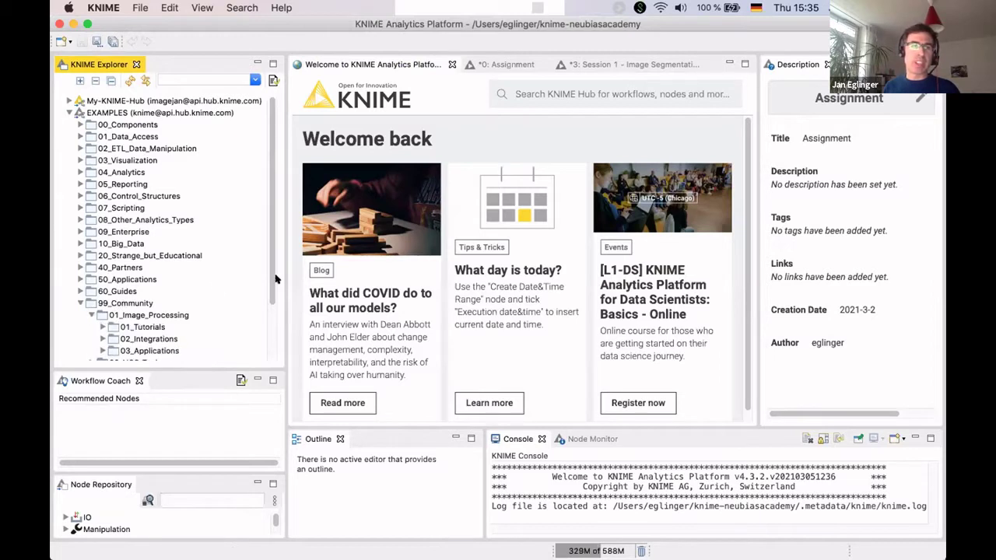
pyautogui.scroll(-3, 260, 321)
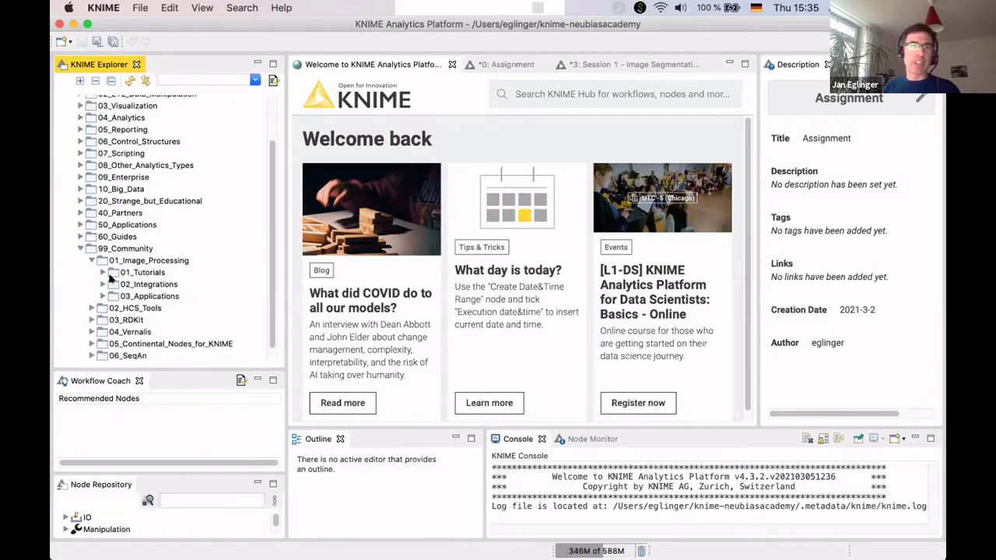
pyautogui.click(102, 273)
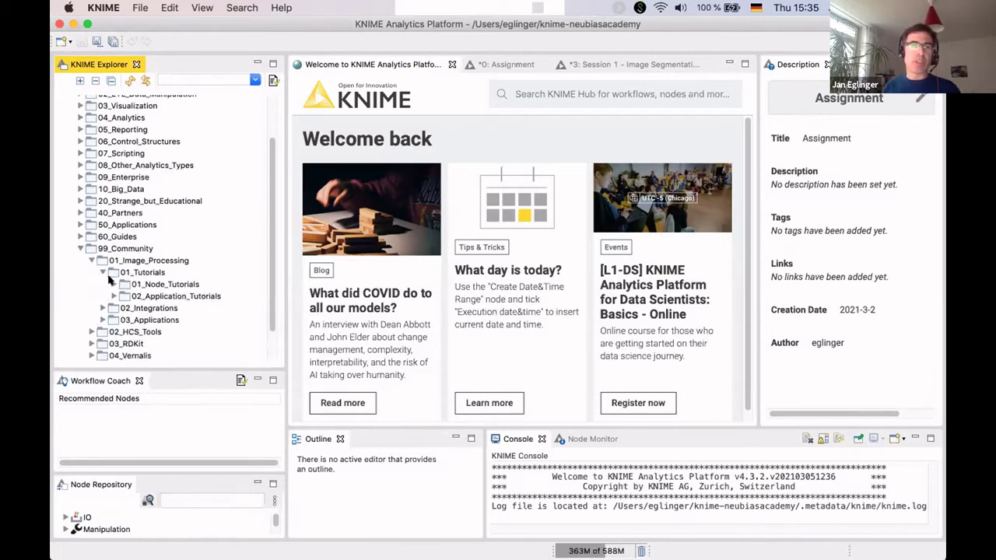
pyautogui.click(113, 284)
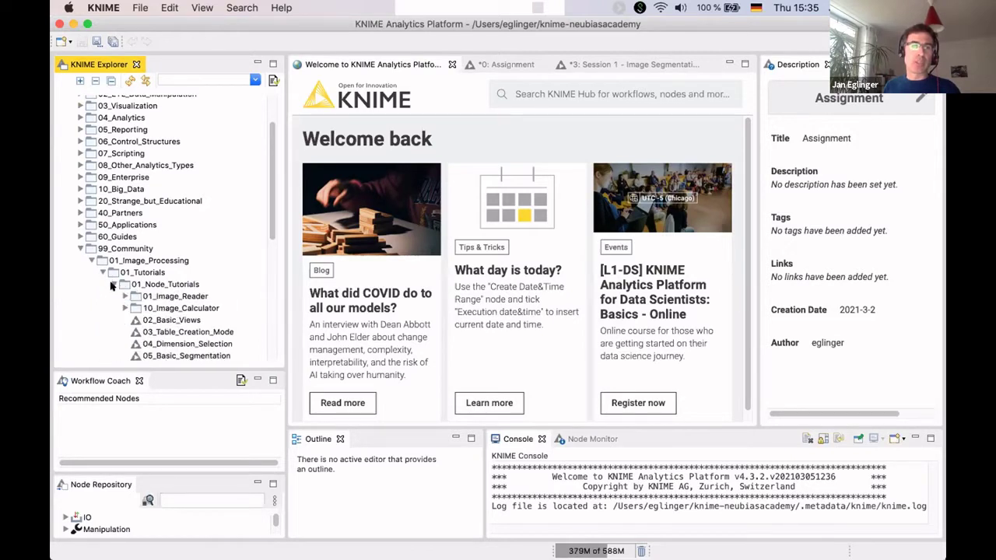
pyautogui.click(112, 285)
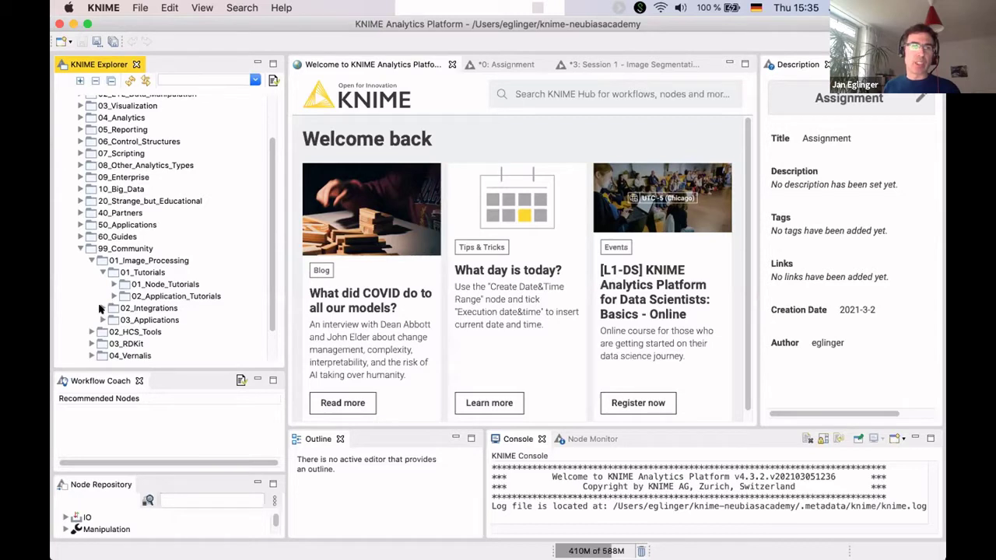
# Look through the 02_Integrations and 03_Applications image processing examples and collapse the EXAMPLES server.
pyautogui.click(103, 309)
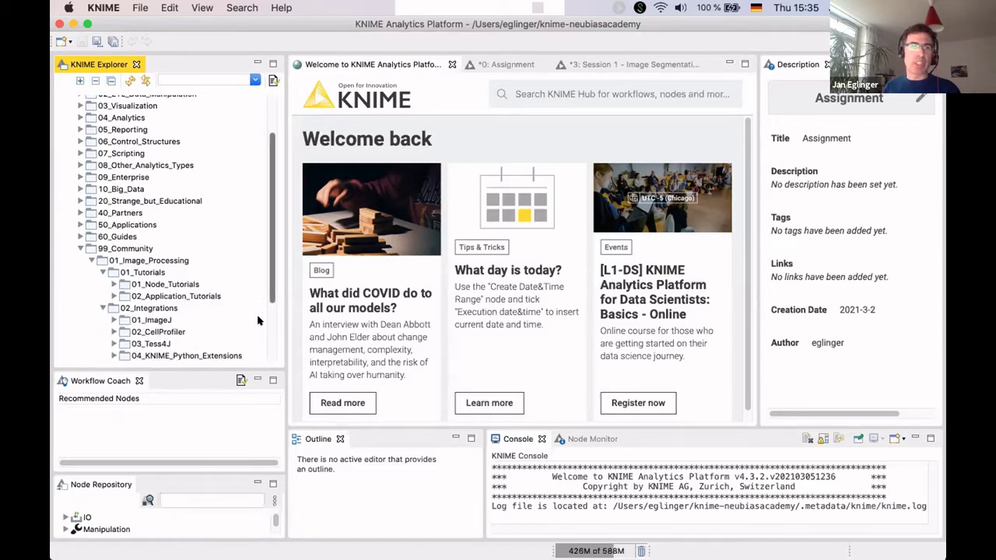
pyautogui.scroll(-3, 234, 312)
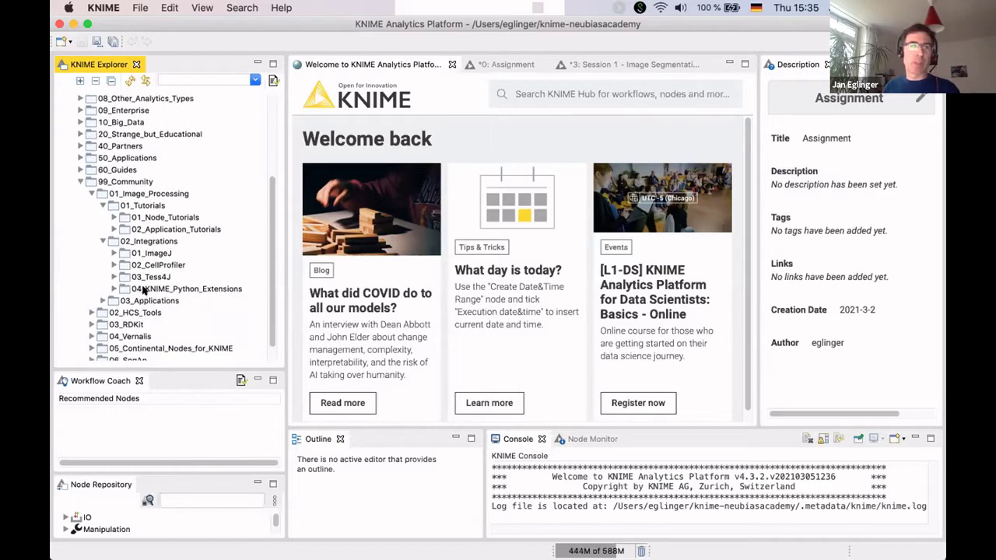
pyautogui.click(102, 300)
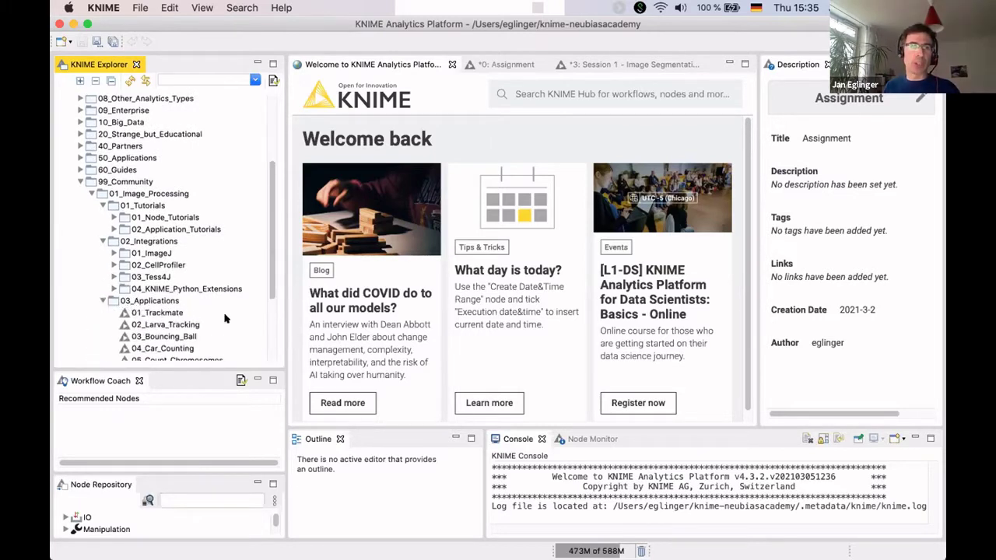
pyautogui.scroll(-3, 261, 304)
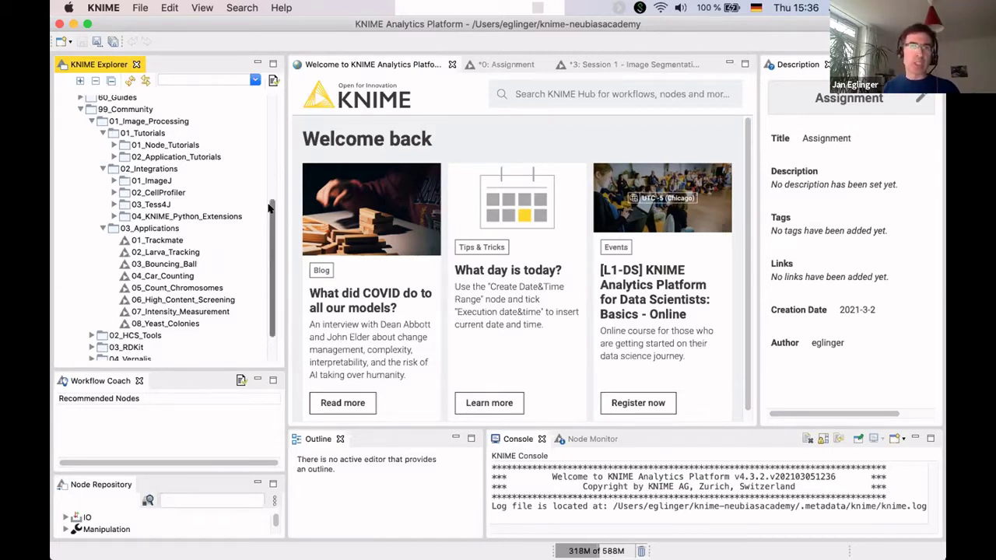
pyautogui.scroll(10, 269, 202)
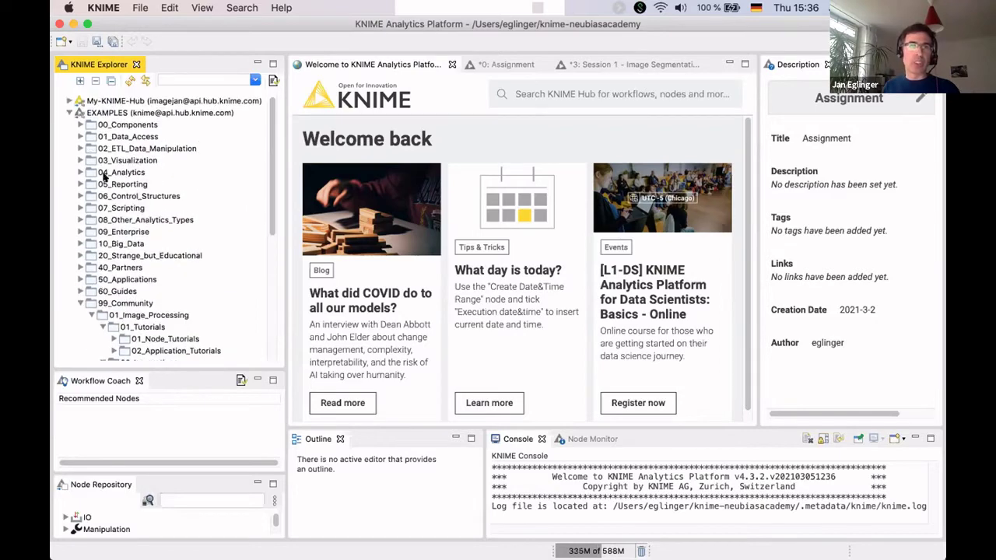
pyautogui.click(68, 113)
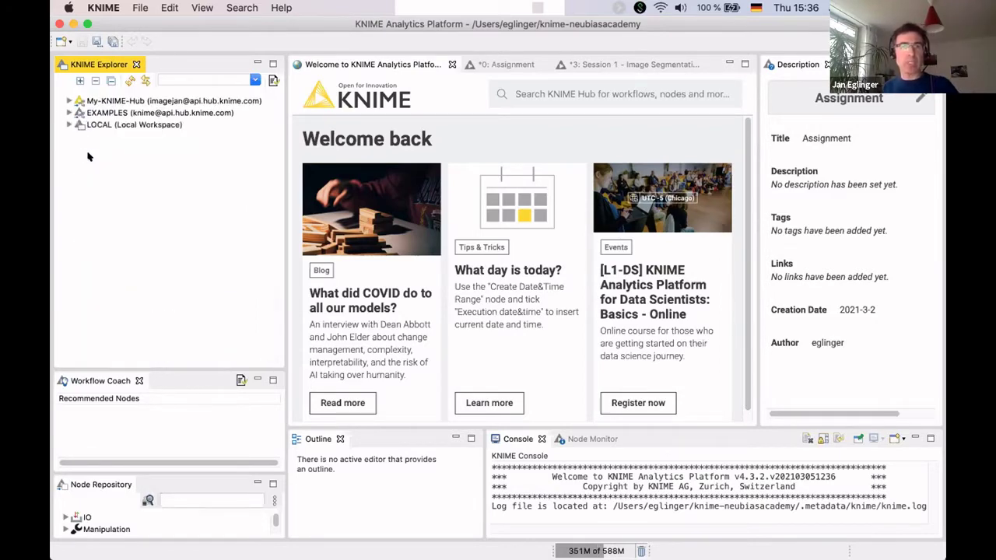
pyautogui.press('super+Tab')
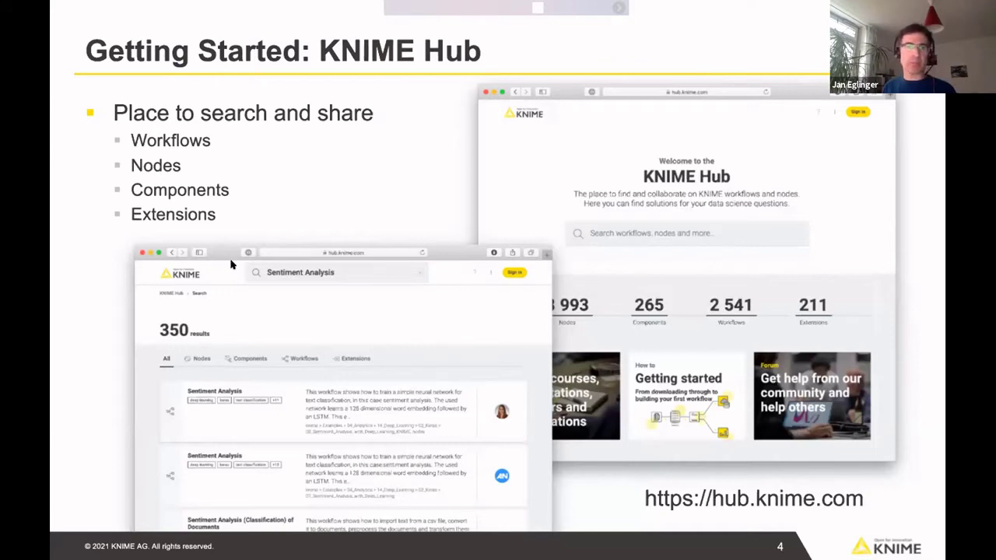
pyautogui.press('Right')
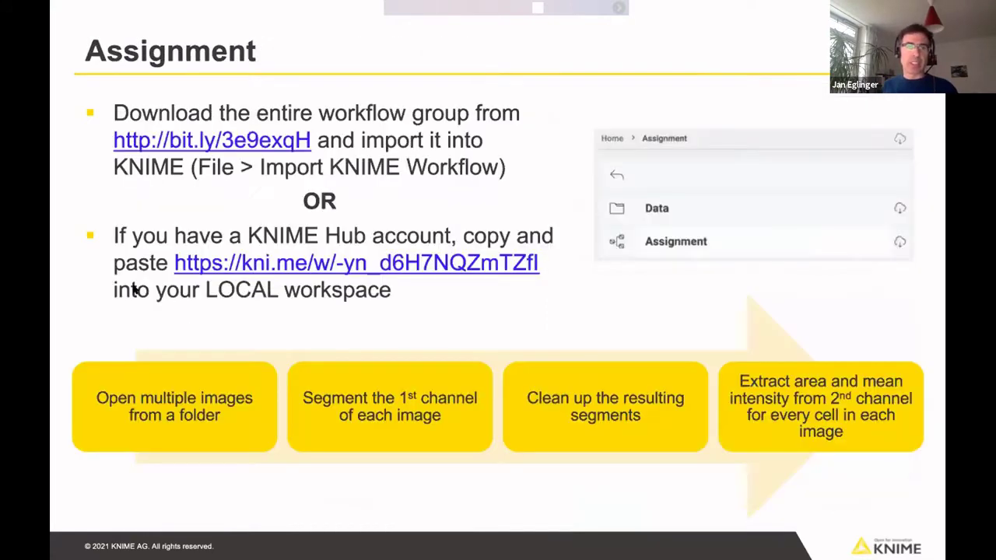
pyautogui.press('Right')
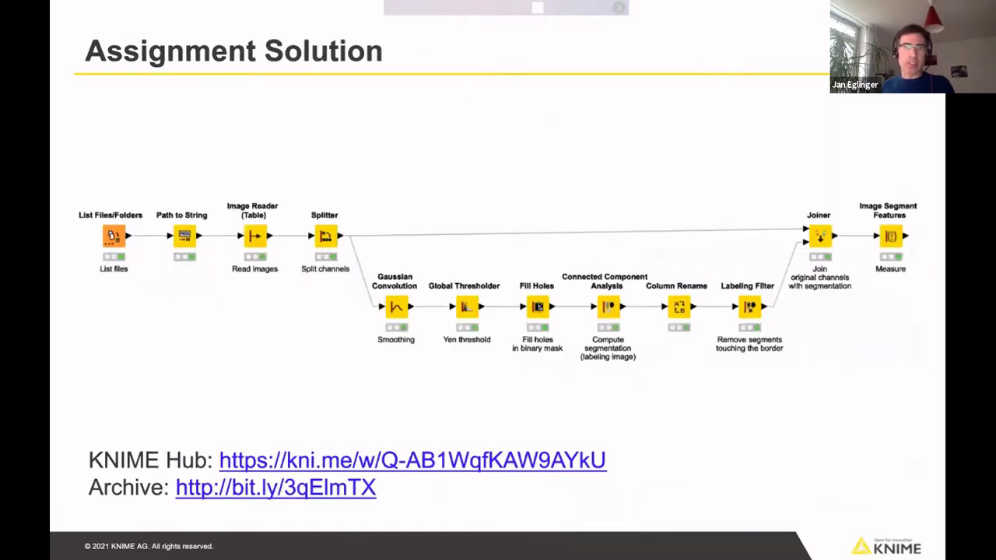
pyautogui.press('Left')
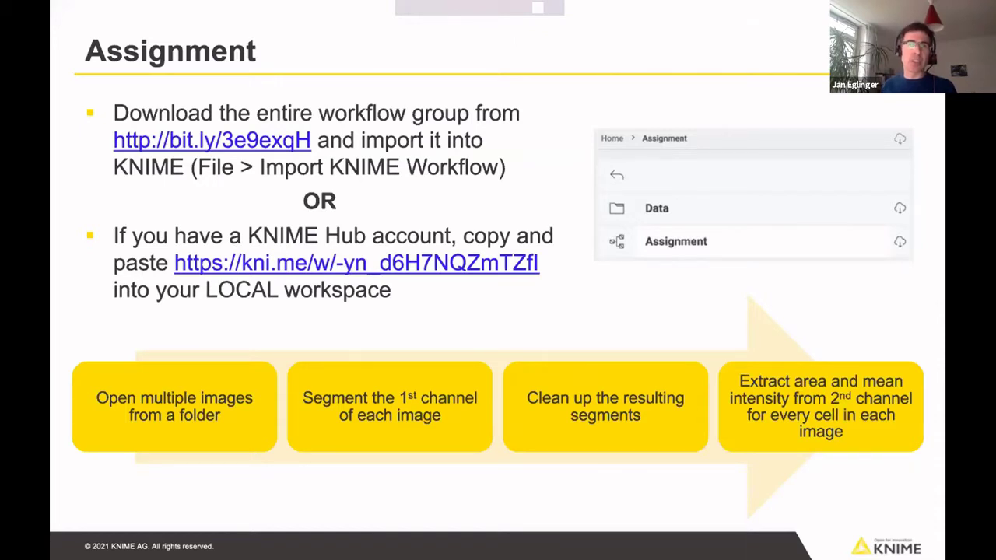
# Switch to KNIME Analytics Platform and bring up the Assignment workflow with its task annotation.
pyautogui.press('super+Tab')
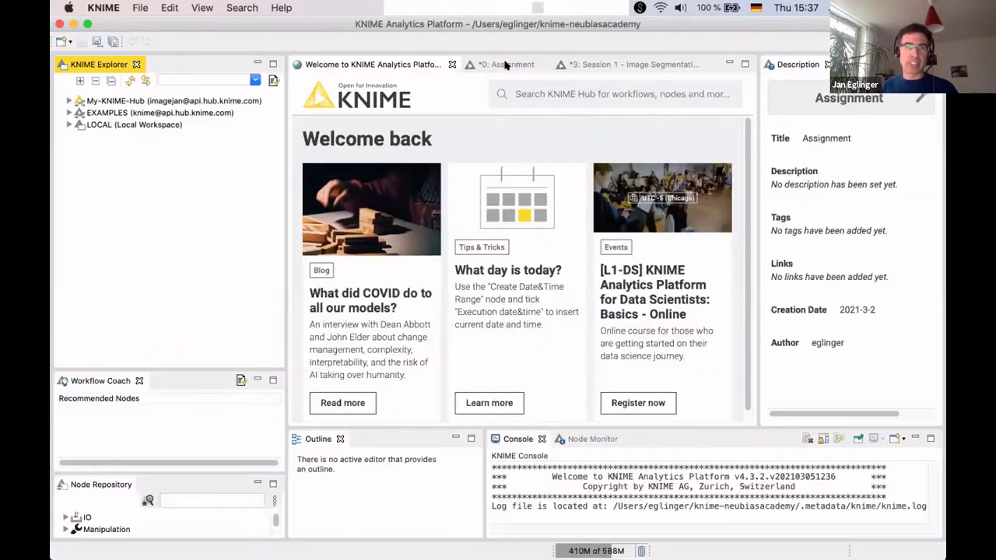
pyautogui.click(506, 66)
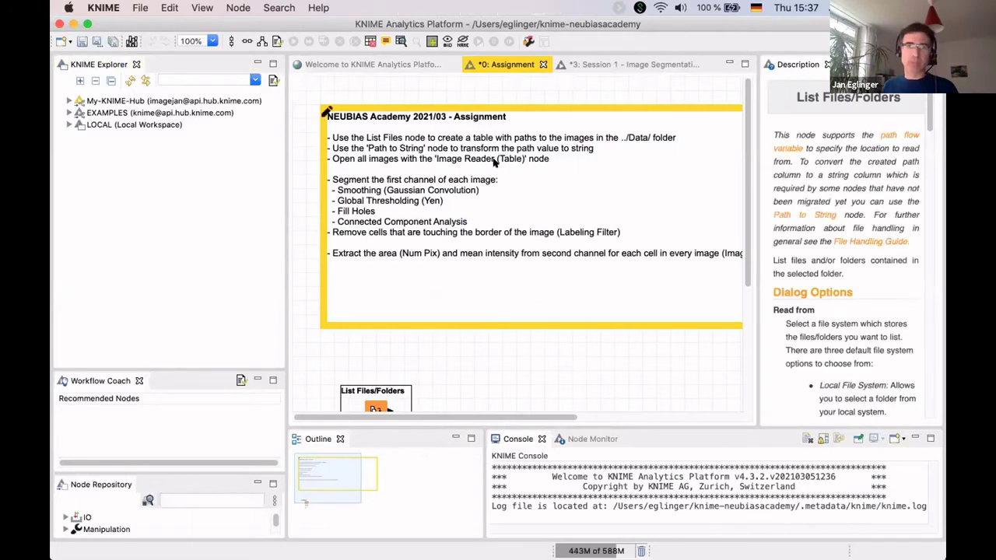
pyautogui.hscroll(2, 460, 342)
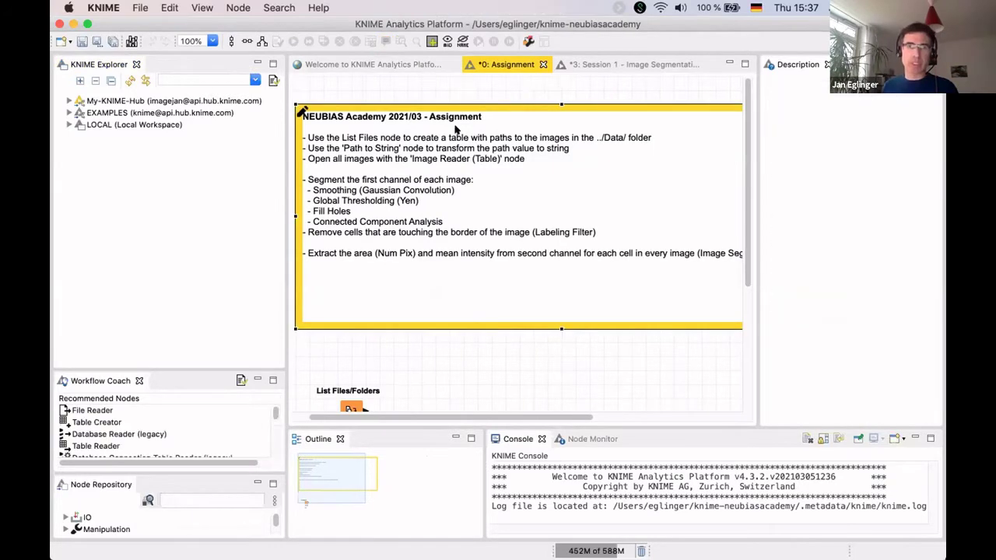
pyautogui.click(477, 98)
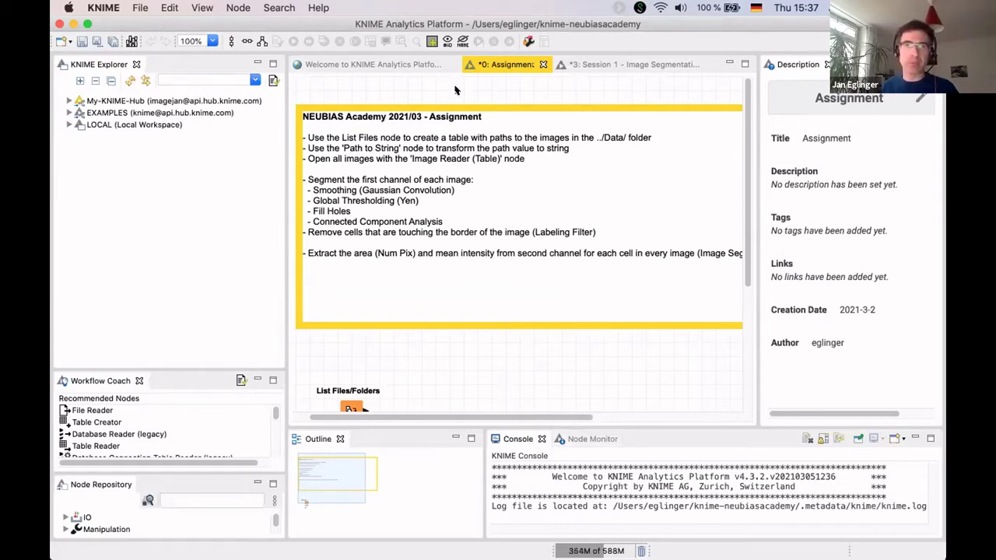
pyautogui.press('super+Tab')
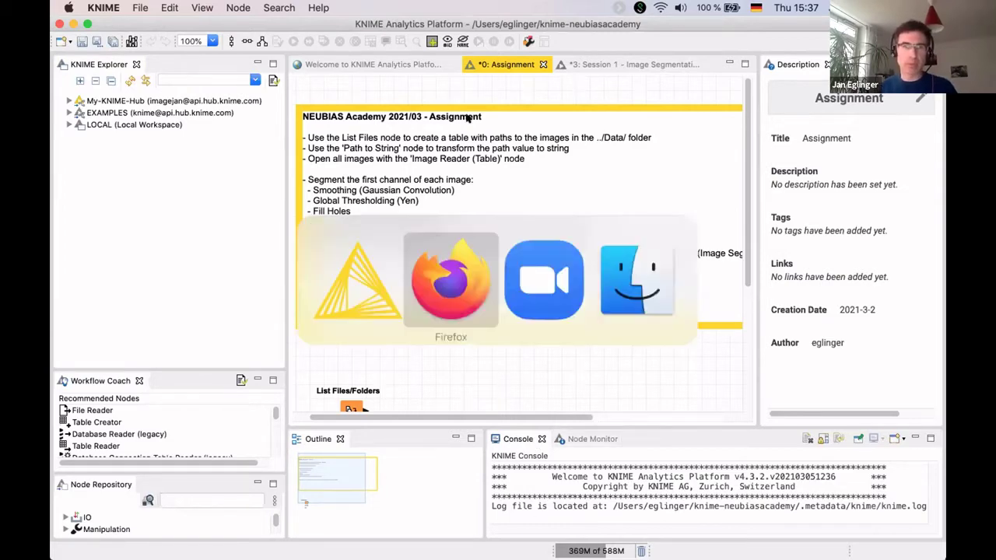
pyautogui.press('super+Tab')
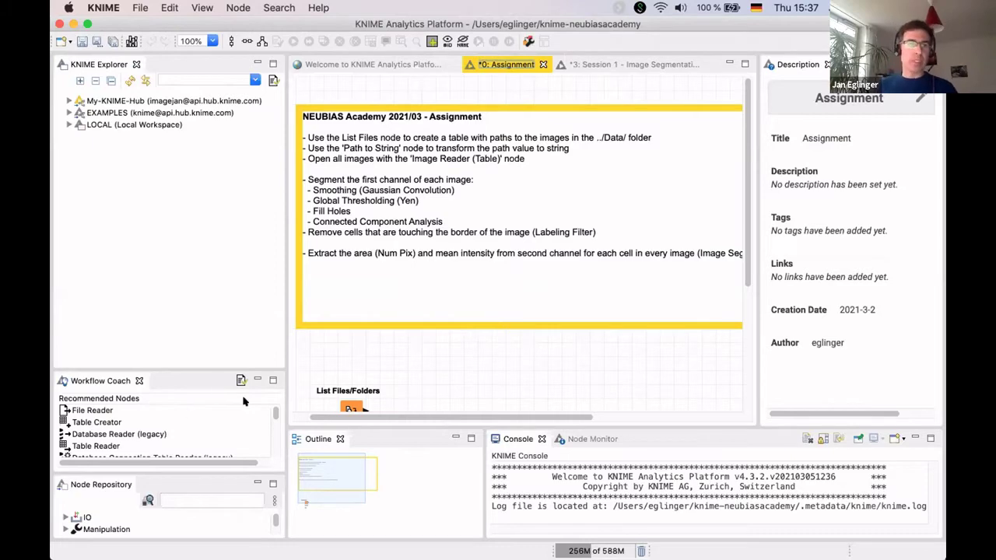
# Maximize the workflow editor to read the complete assignment annotation, and restore the regular layout.
pyautogui.hotkey('ctrl', 'm')
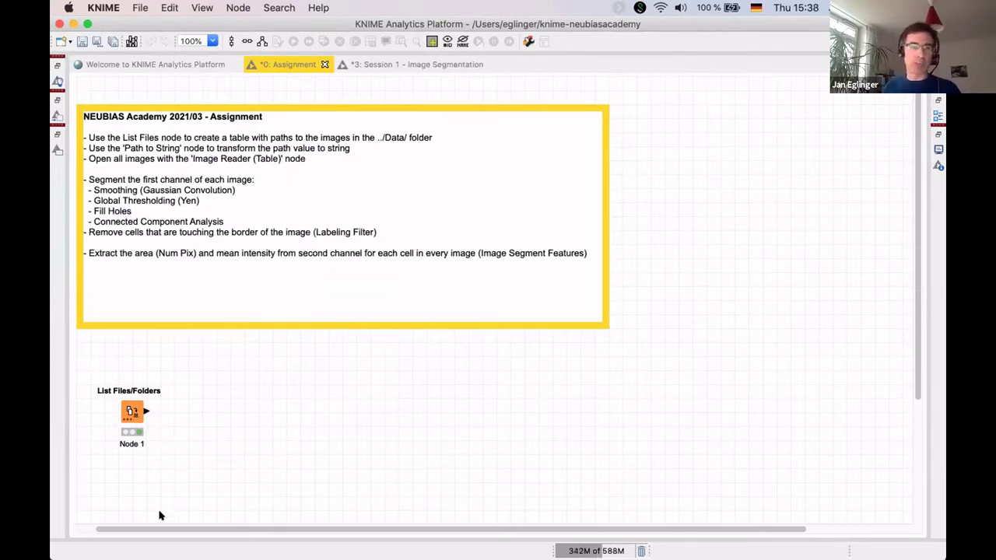
pyautogui.hscroll(-2, 133, 534)
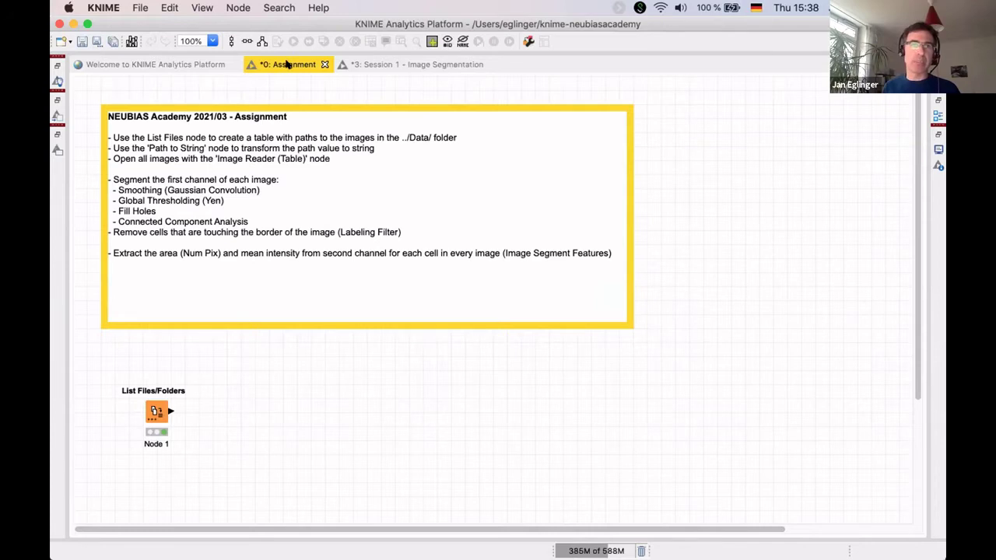
pyautogui.hotkey('ctrl', 'm')
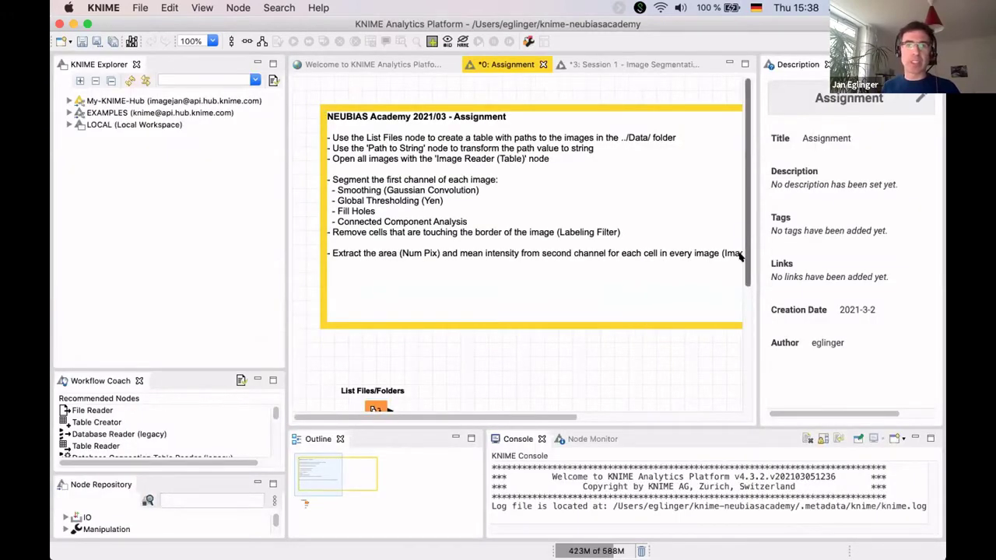
# Find the Path to String node by searching the node repository for "path to" and add it connected after List Files/Folders.
pyautogui.scroll(-3, 740, 257)
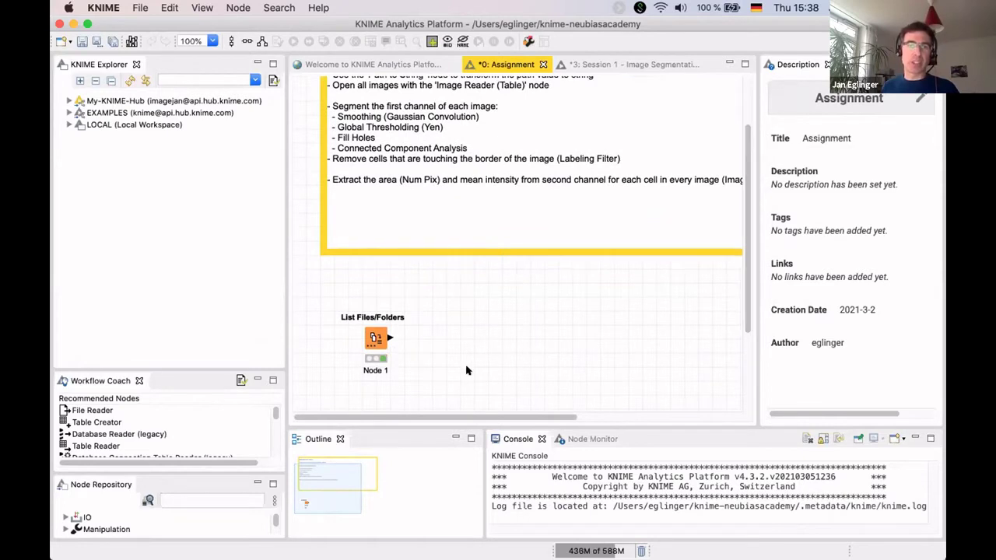
pyautogui.click(376, 338)
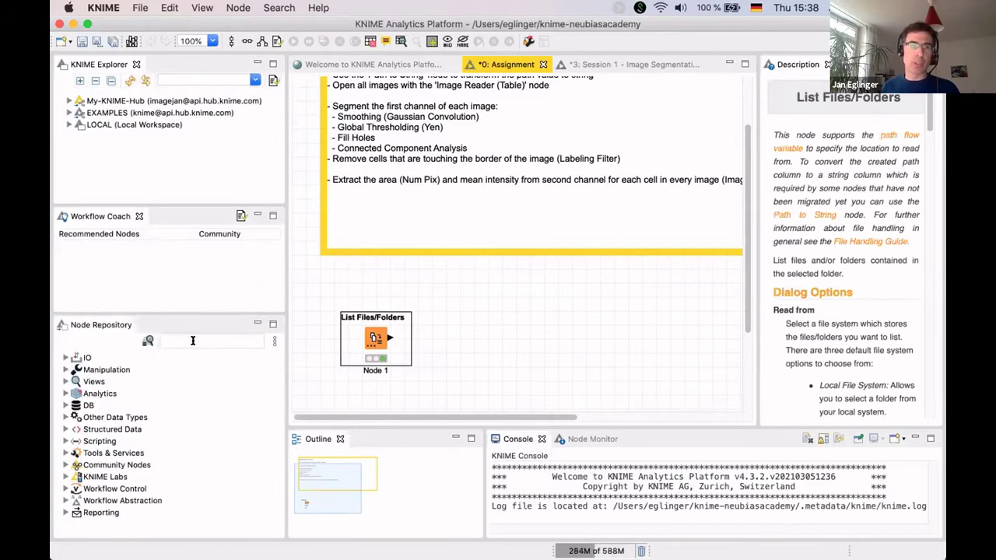
pyautogui.click(193, 341)
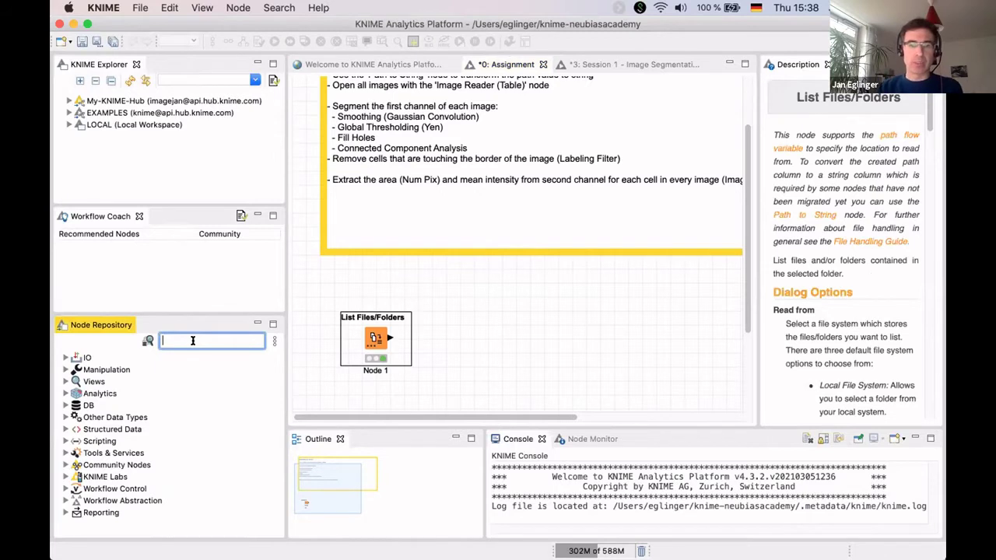
pyautogui.write('pa')
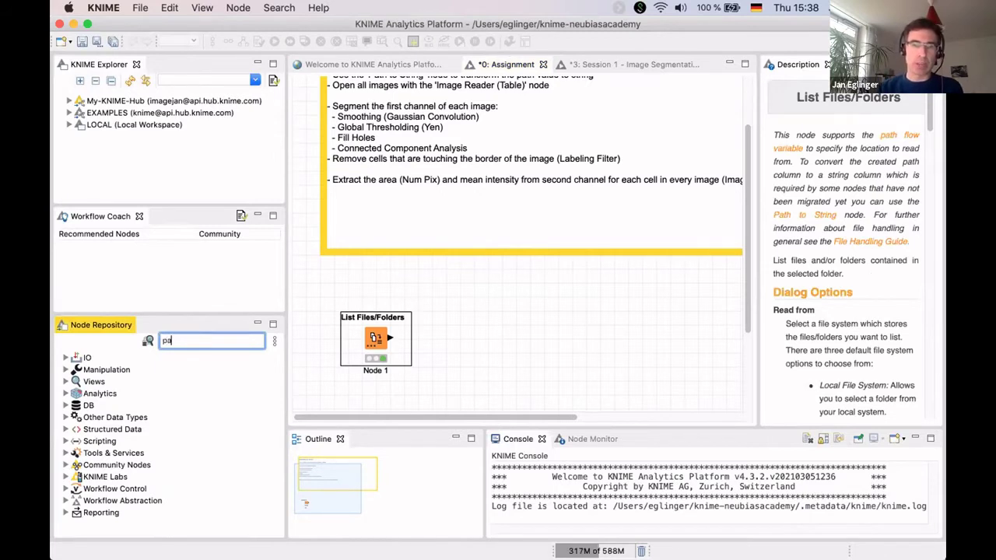
pyautogui.write('th to')
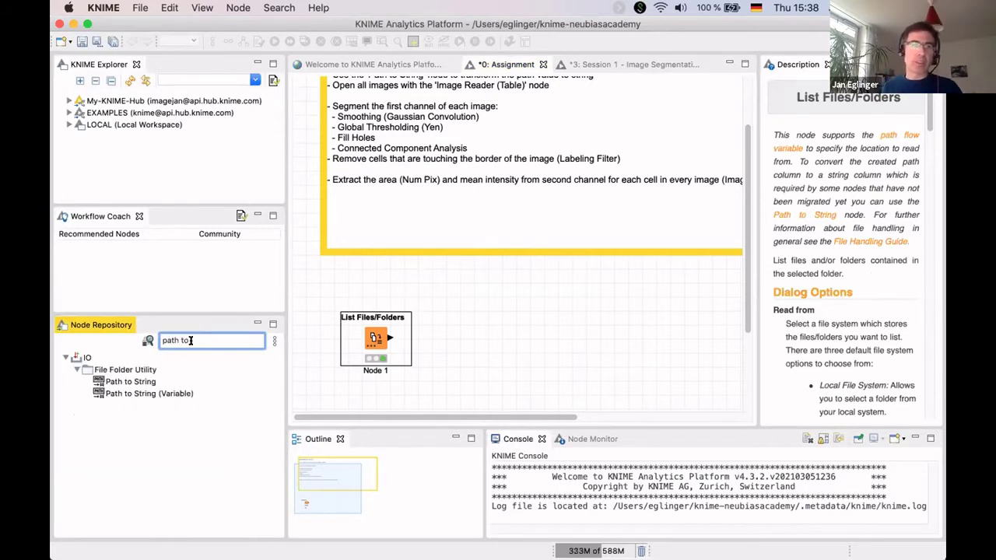
pyautogui.moveTo(134, 381); pyautogui.dragTo(377, 337)
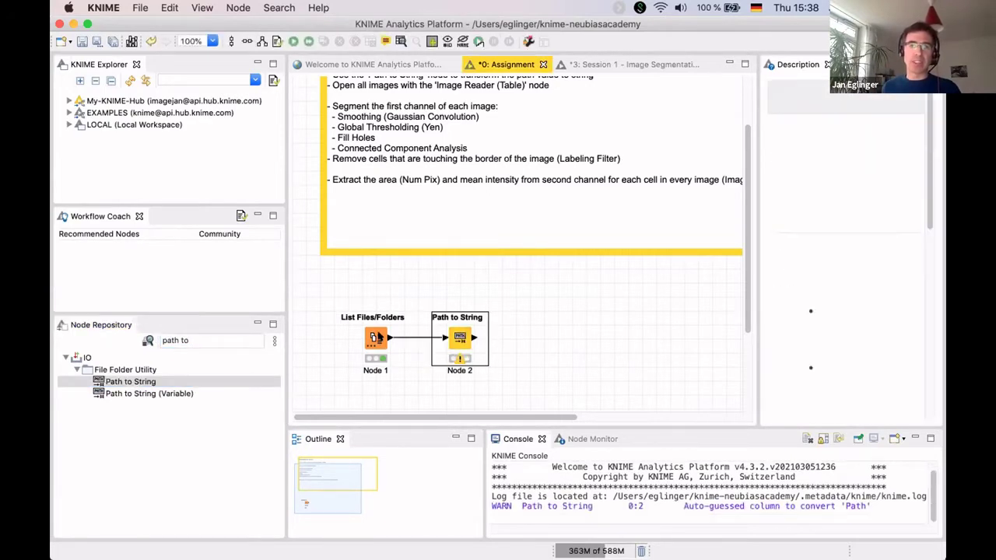
# Check the full file paths in the List Files/Folders output table, and execute the Path to String node.
pyautogui.rightClick(379, 338)
pyautogui.click(436, 544)
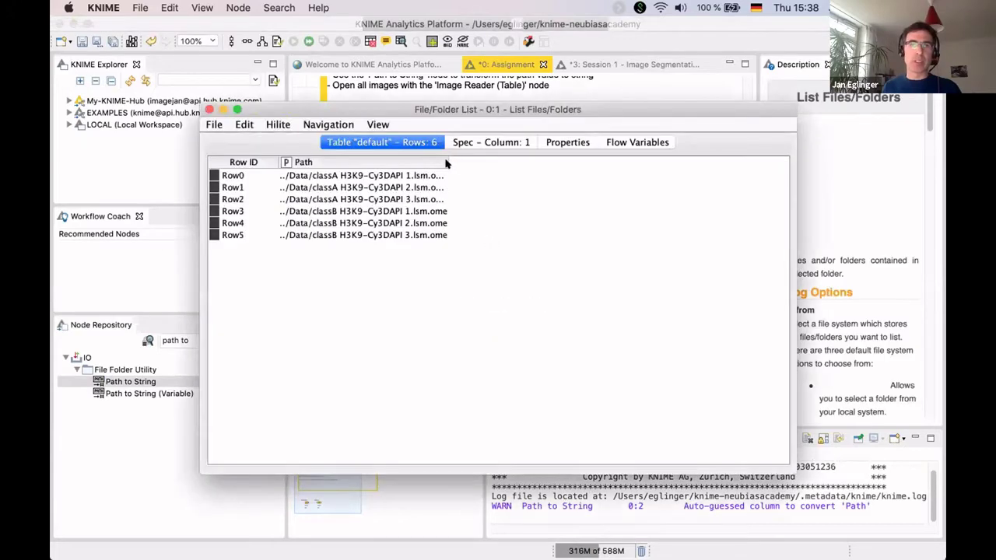
pyautogui.moveTo(494, 156); pyautogui.dragTo(500, 158)
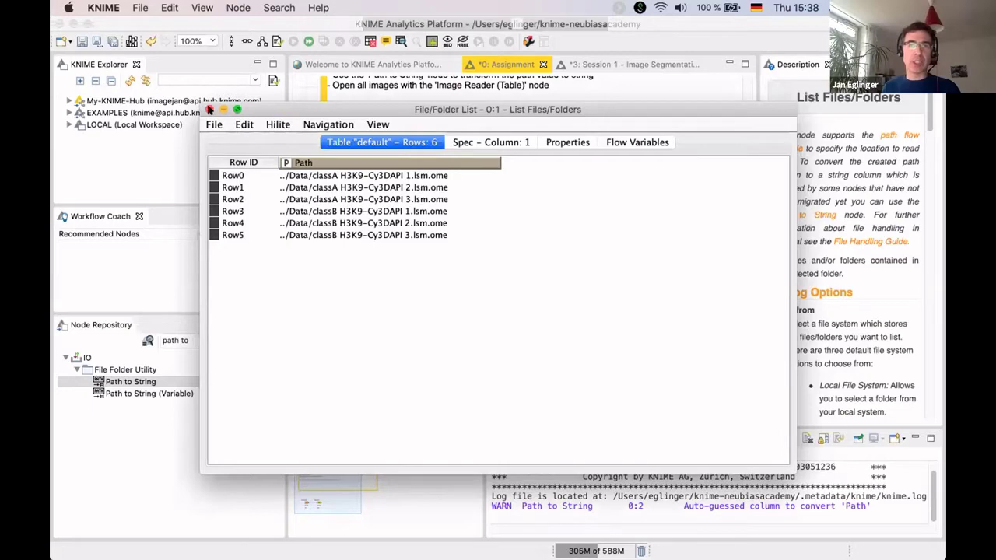
pyautogui.click(209, 110)
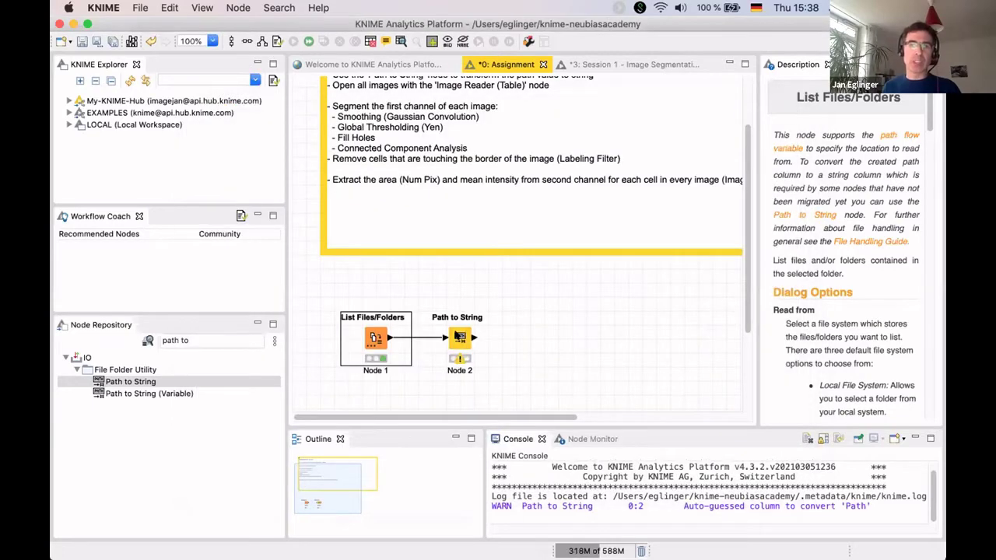
pyautogui.rightClick(456, 335)
pyautogui.press('Escape')
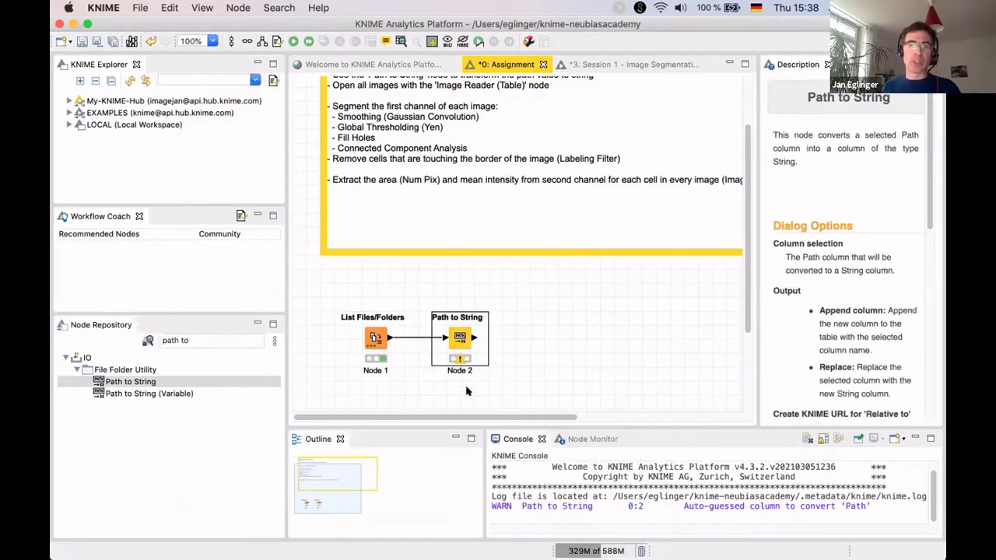
# Search the node repository for "image re", add Image Reader (Table) connected after Path to String, and accept Location as its file name column.
pyautogui.tripleClick(212, 340)
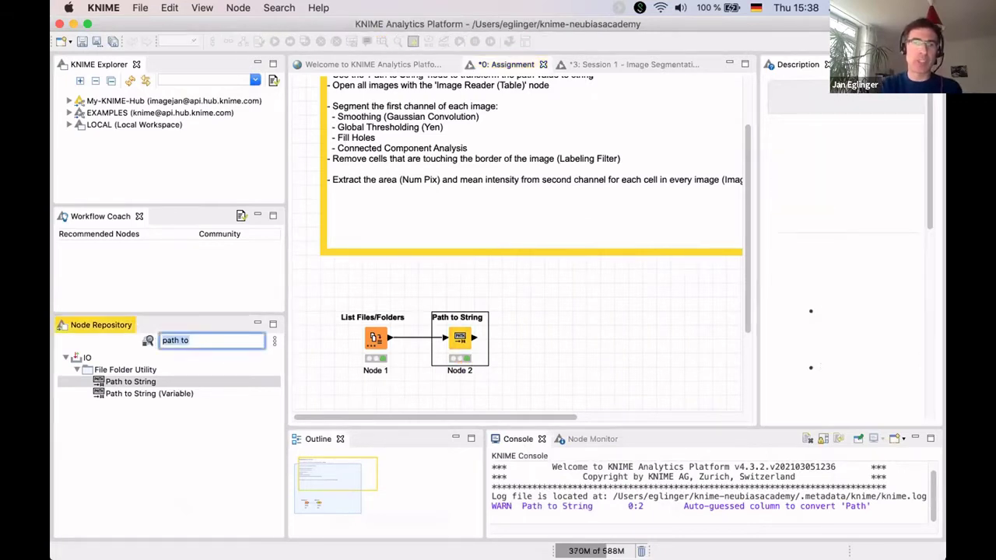
pyautogui.write('image re')
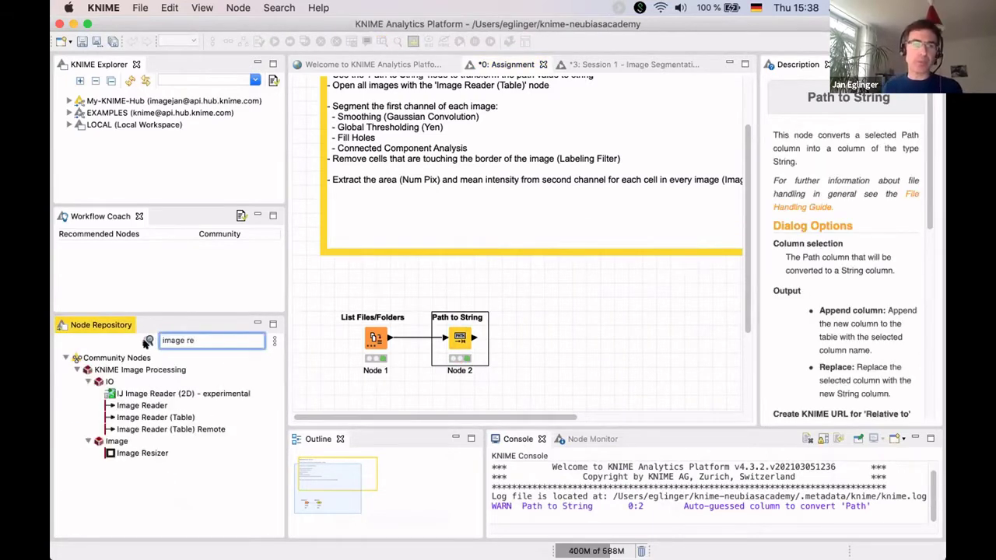
pyautogui.click(136, 419)
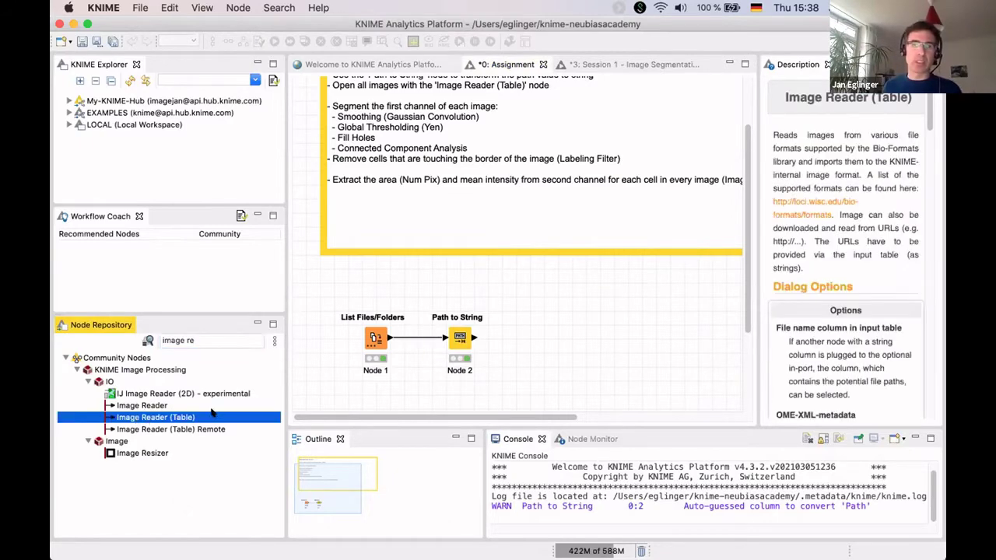
pyautogui.moveTo(216, 414); pyautogui.dragTo(532, 336)
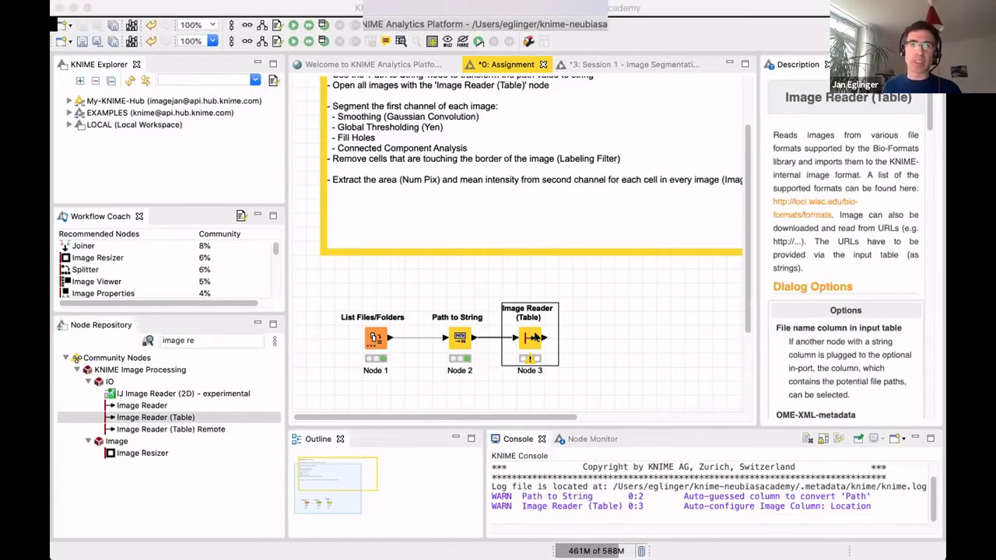
pyautogui.doubleClick(534, 337)
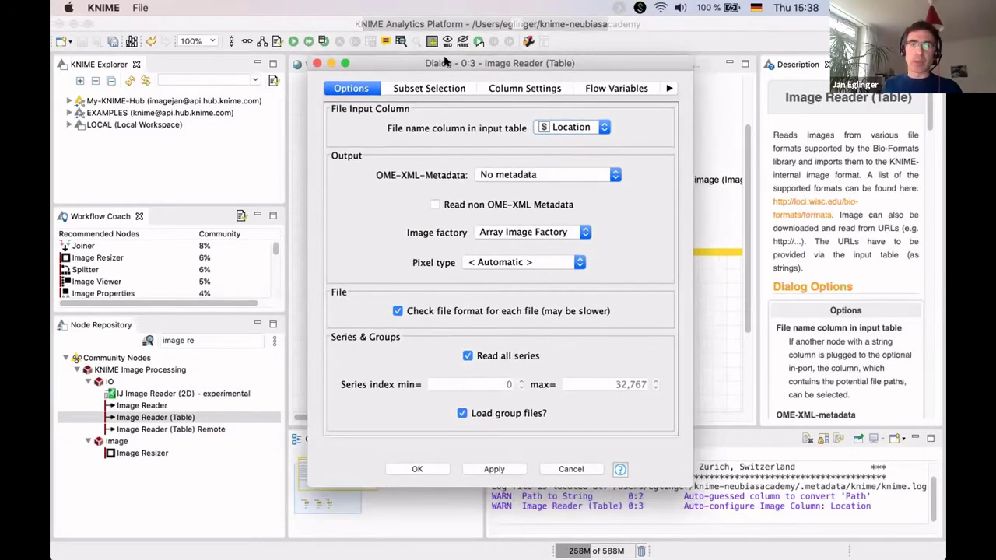
pyautogui.click(420, 469)
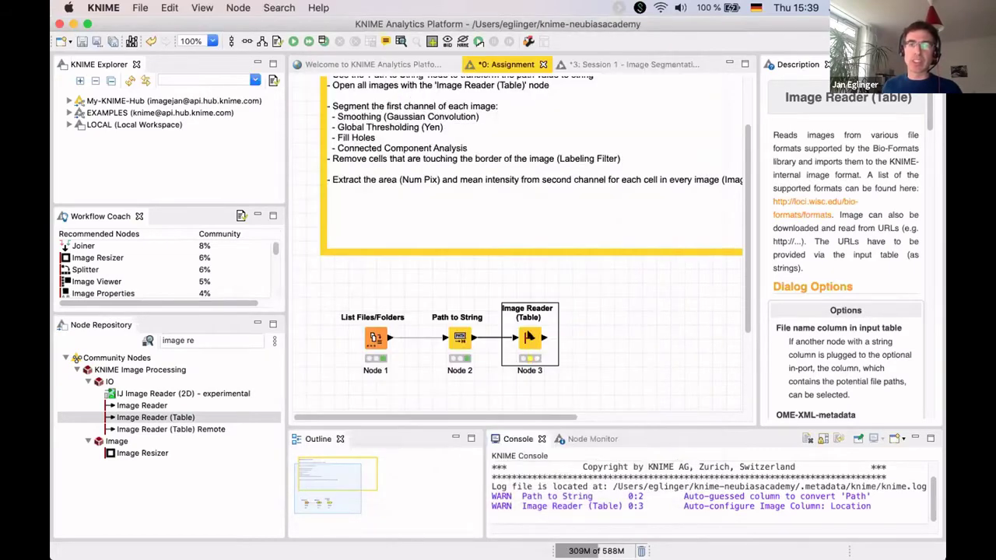
# Execute the Image Reader (Table) node and open its image view.
pyautogui.rightClick(528, 336)
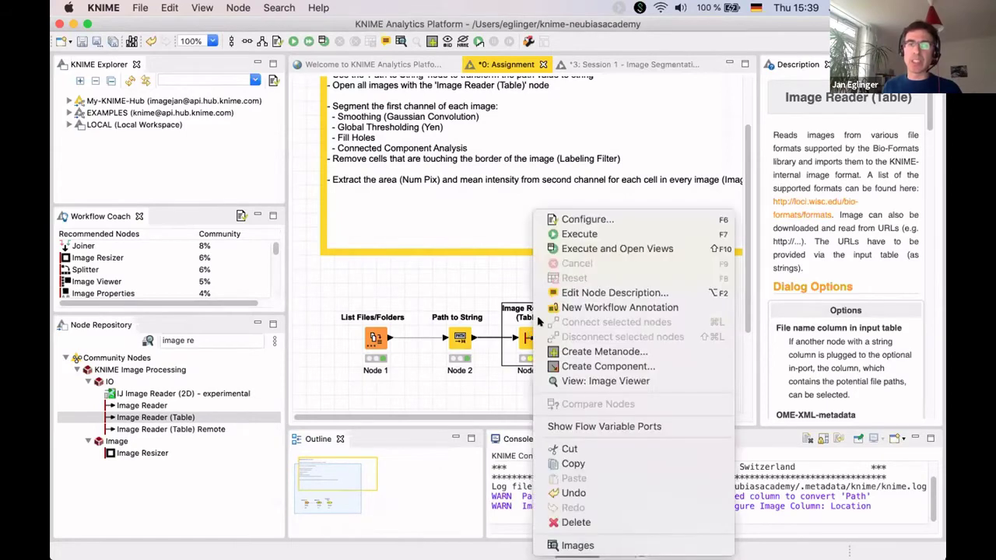
pyautogui.click(593, 248)
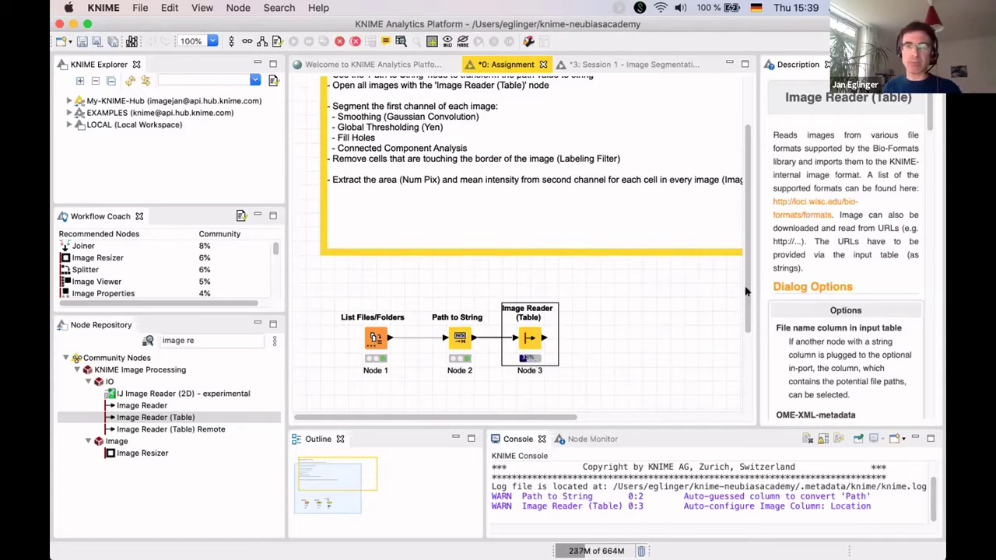
pyautogui.scroll(-3, 738, 334)
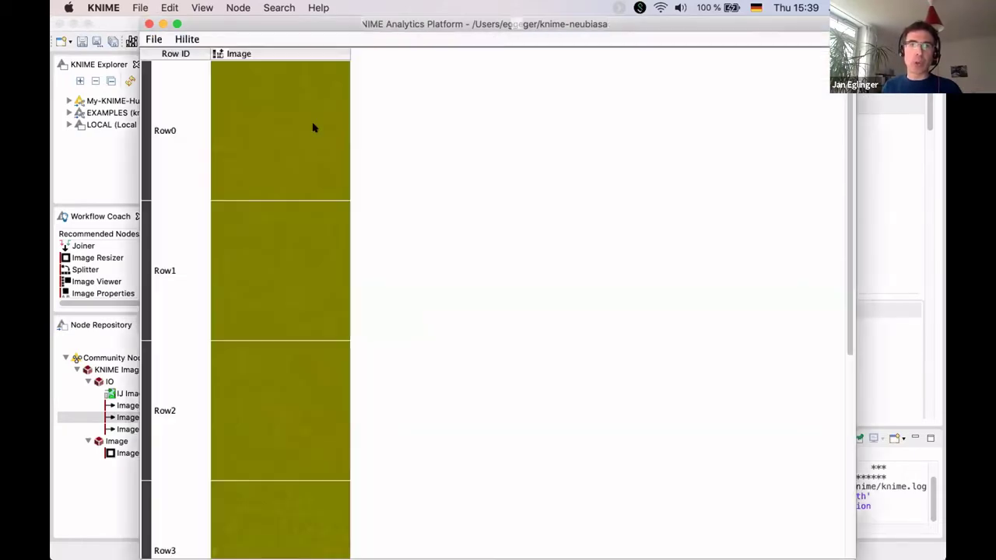
# Inspect the Row0 image in channels 1 and 2, and close the image viewer.
pyautogui.click(289, 140)
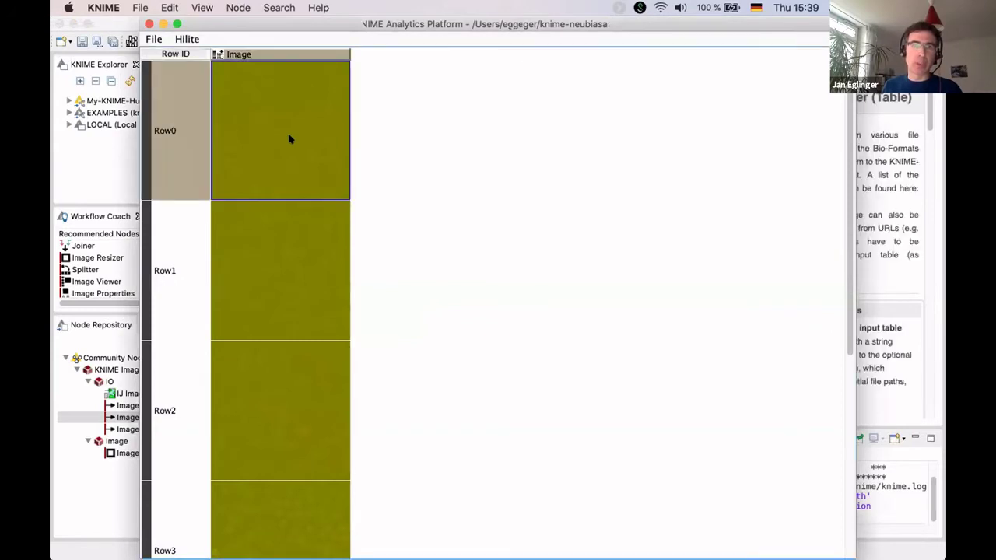
pyautogui.doubleClick(291, 145)
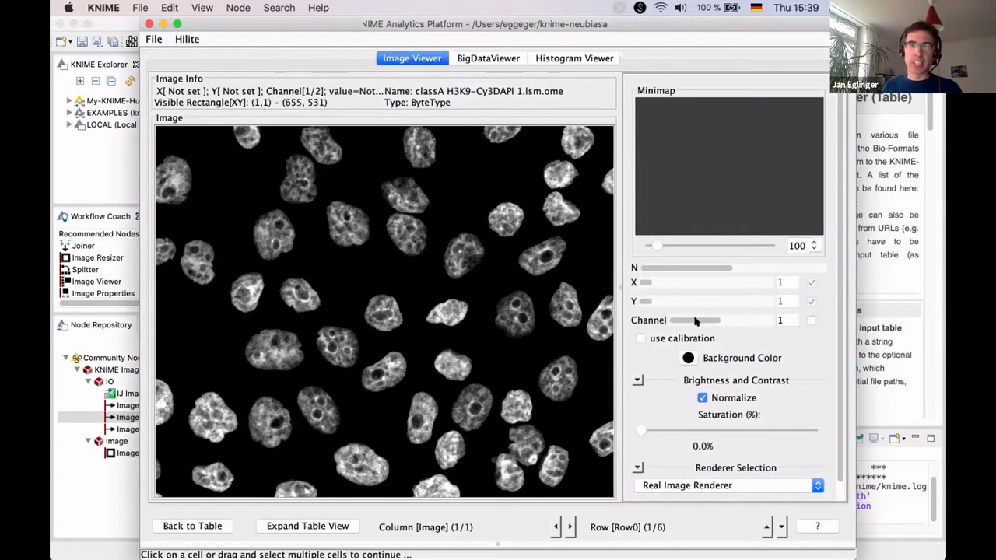
pyautogui.click(750, 320)
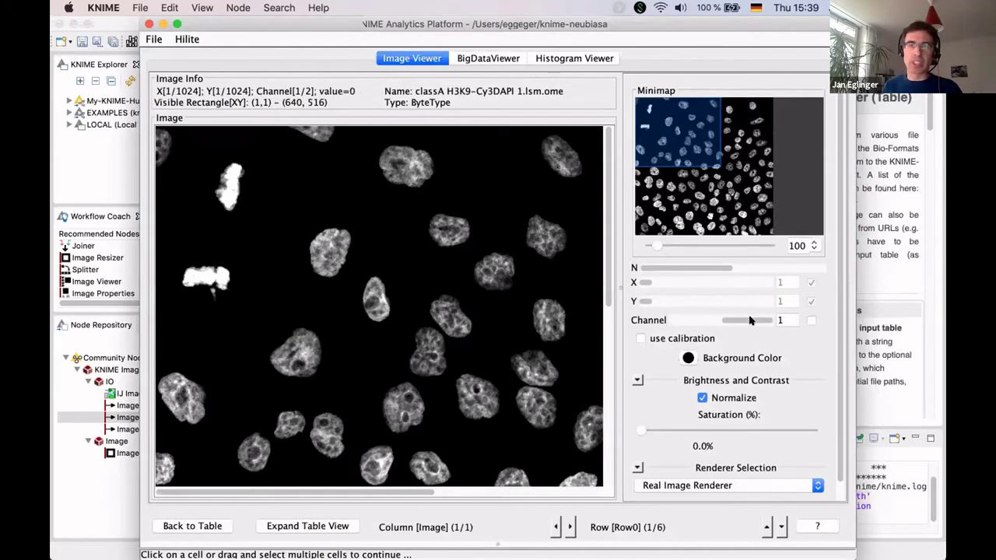
pyautogui.click(689, 315)
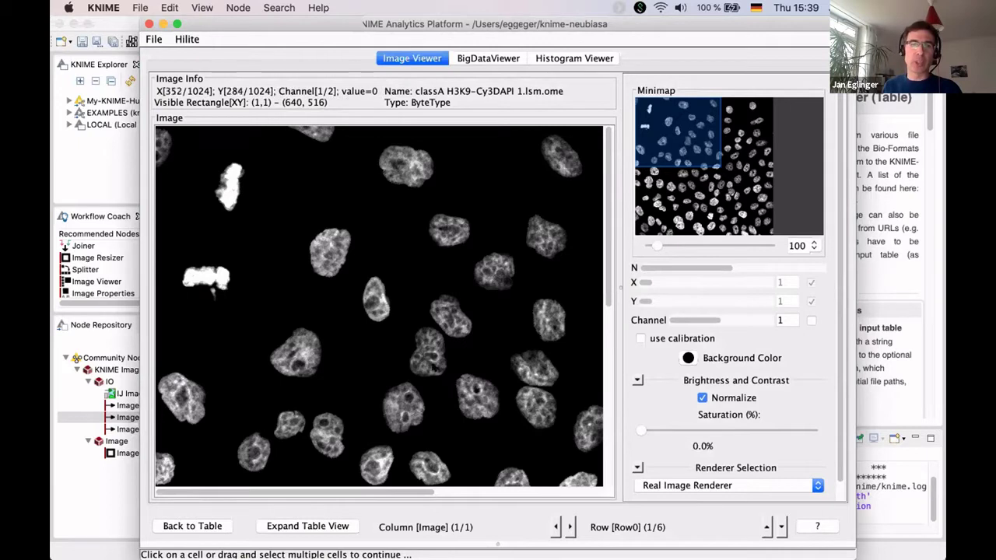
pyautogui.click(741, 321)
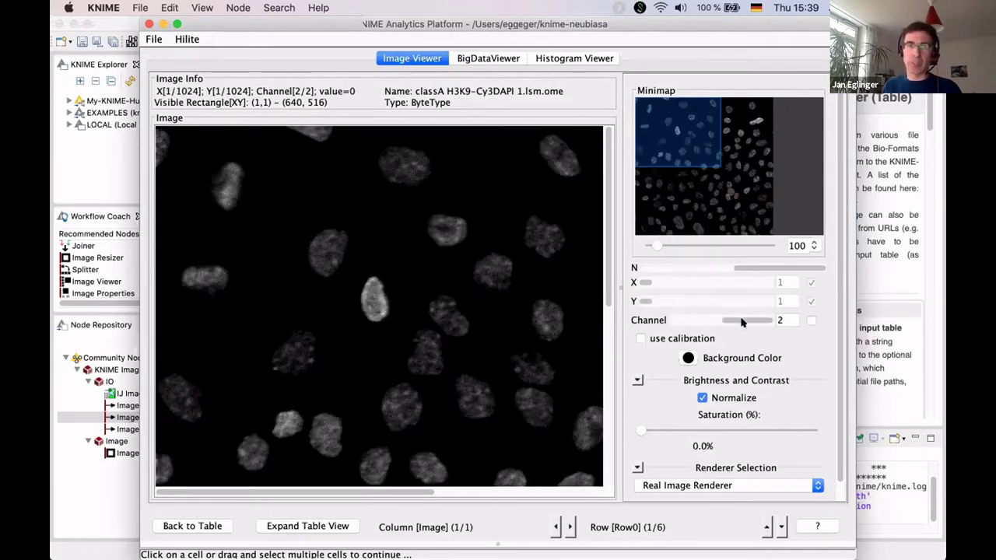
pyautogui.click(150, 26)
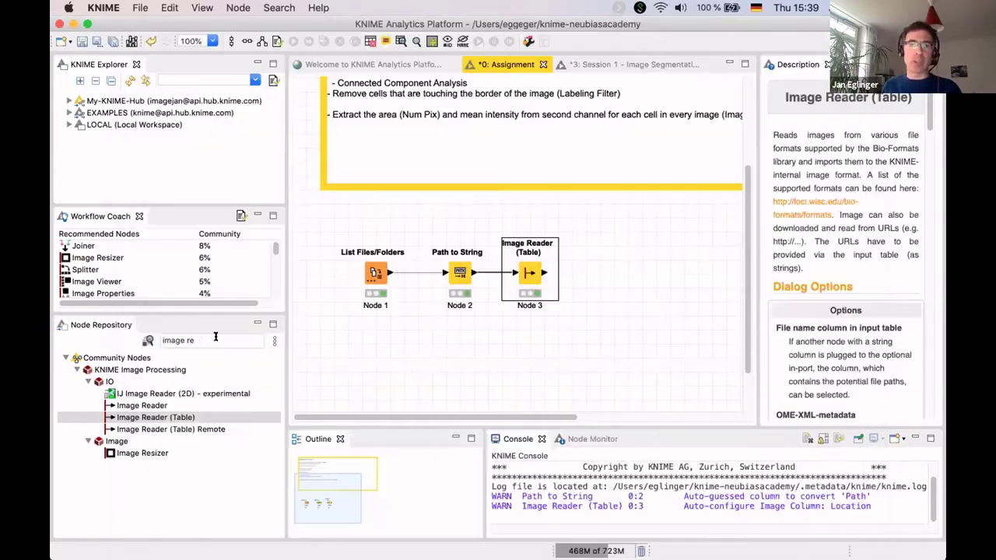
# Search the node repository for "splitter" and add the KNIME Image Processing Splitter node connected after Image Reader (Table).
pyautogui.click(164, 341)
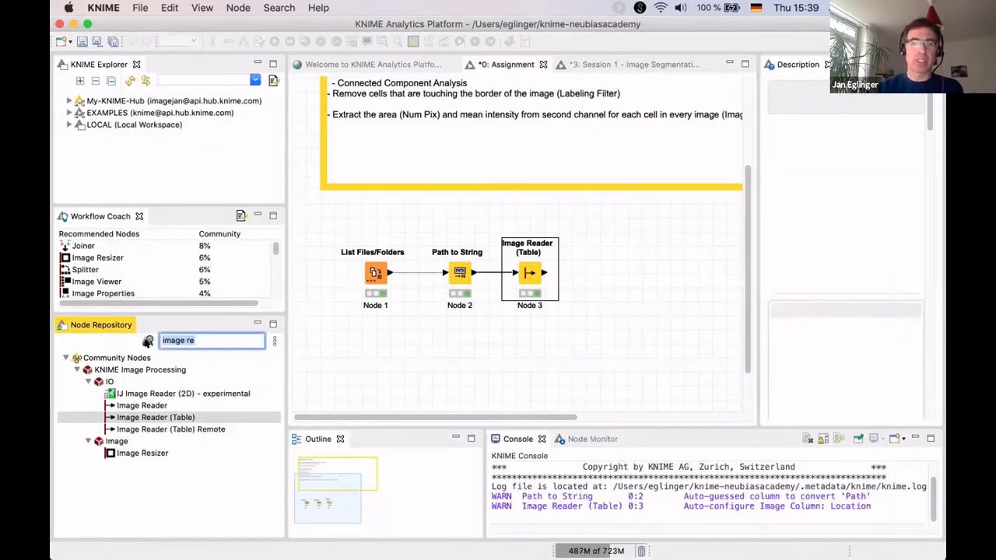
pyautogui.write('spl')
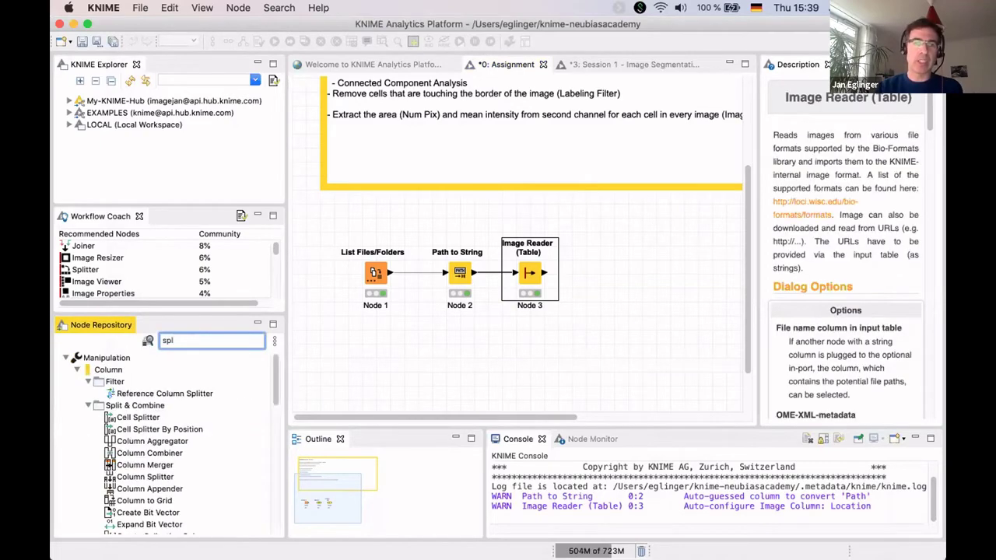
pyautogui.write('itter')
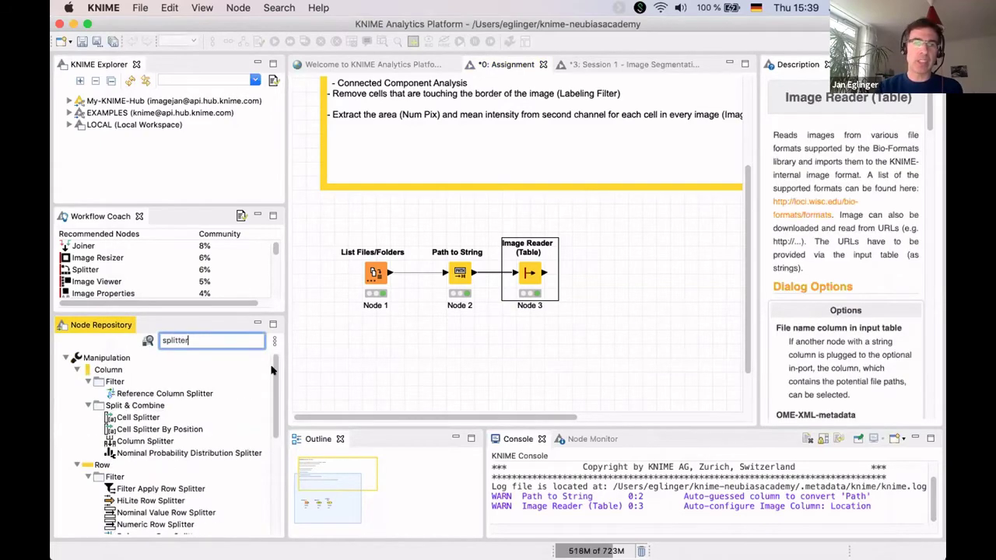
pyautogui.scroll(-5, 145, 449)
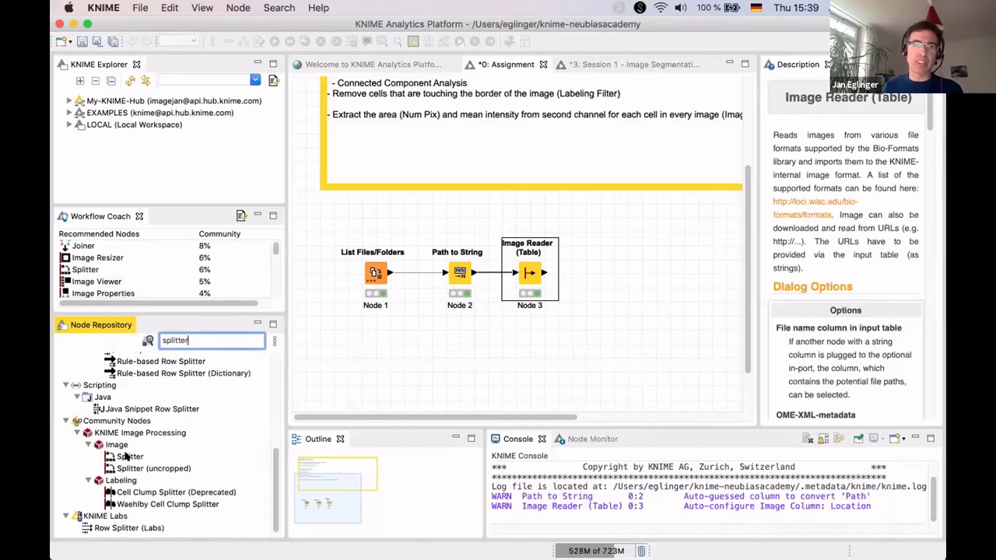
pyautogui.click(128, 456)
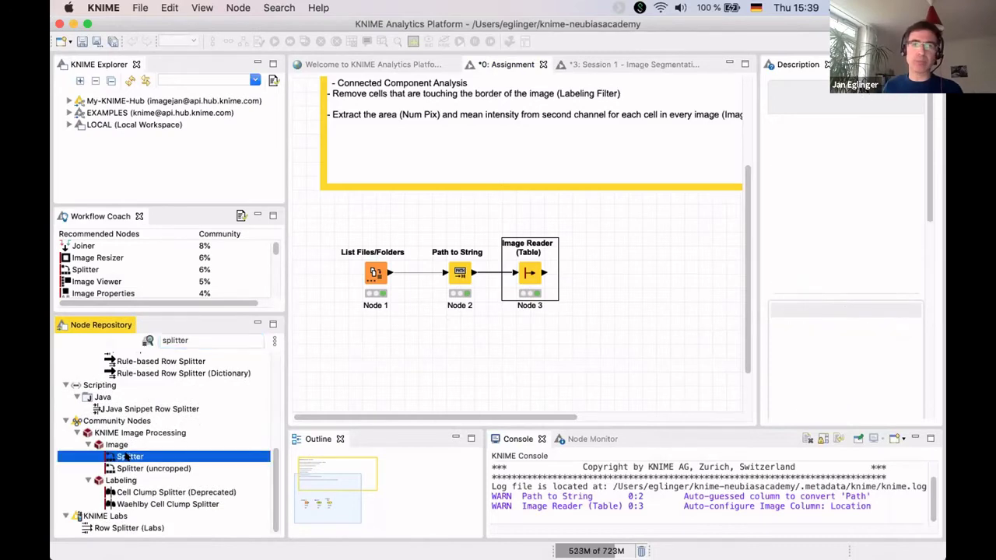
pyautogui.moveTo(593, 270); pyautogui.dragTo(596, 273)
# Execute the Splitter node with its view to check the split channel images, and close the view.
pyautogui.rightClick(598, 272)
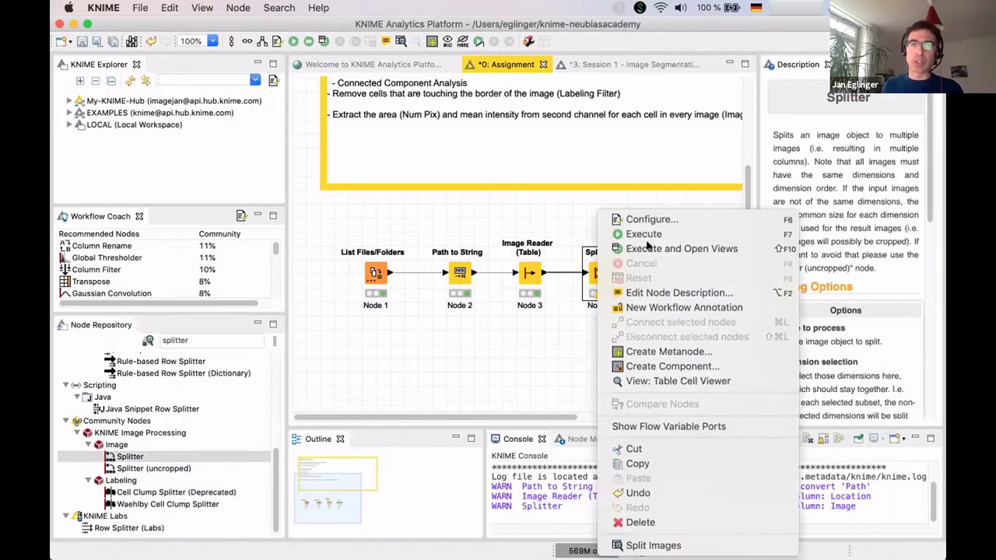
pyautogui.click(647, 248)
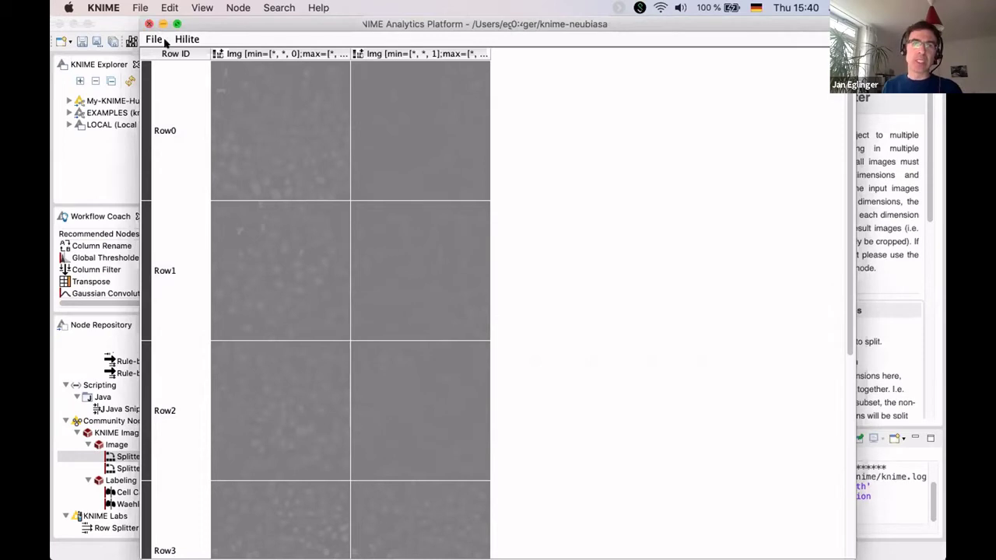
pyautogui.press('super+w')
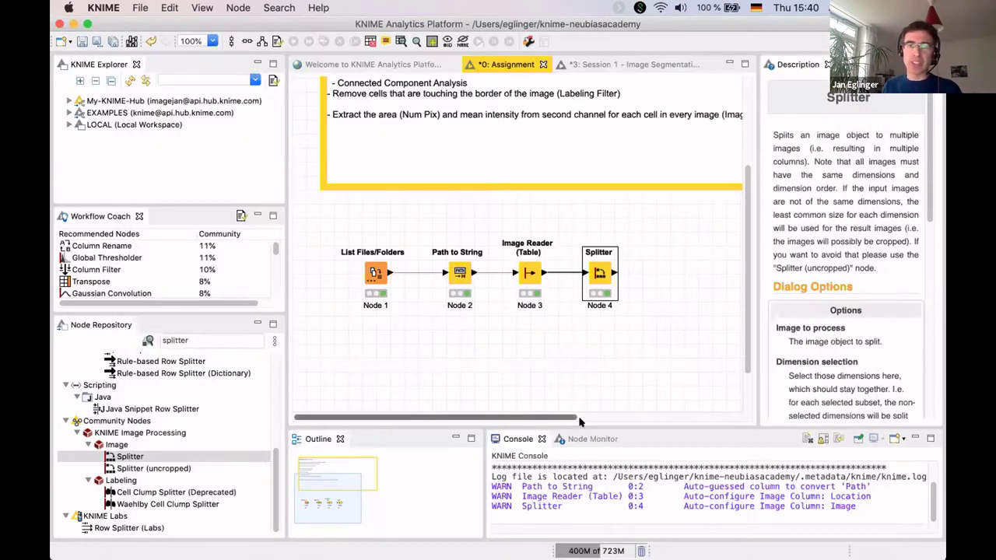
# Reread the segmentation tasks, enlarge the list of recommended nodes and add Gaussian Convolution from it, connected after Splitter.
pyautogui.hscroll(2, 731, 249)
pyautogui.hscroll(-2, 735, 247)
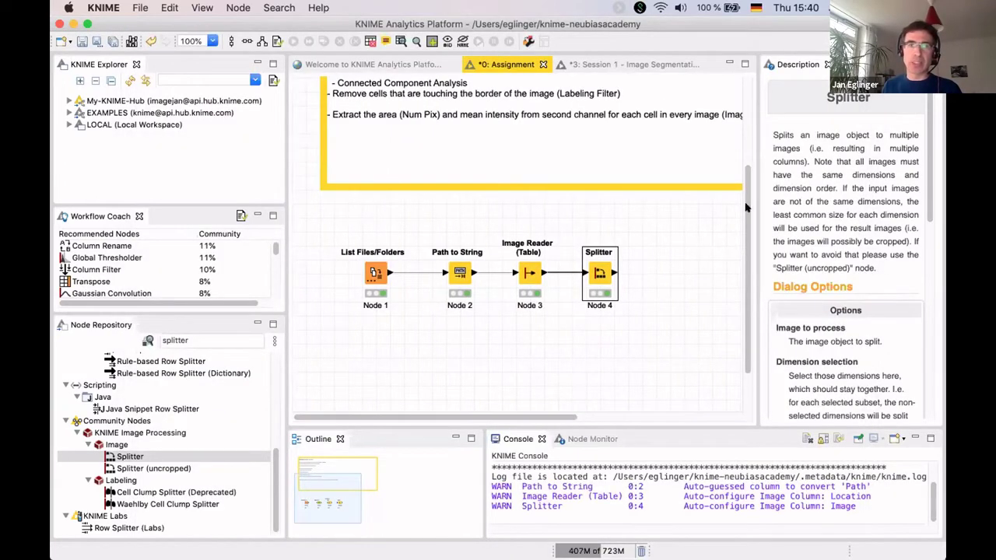
pyautogui.scroll(3, 746, 194)
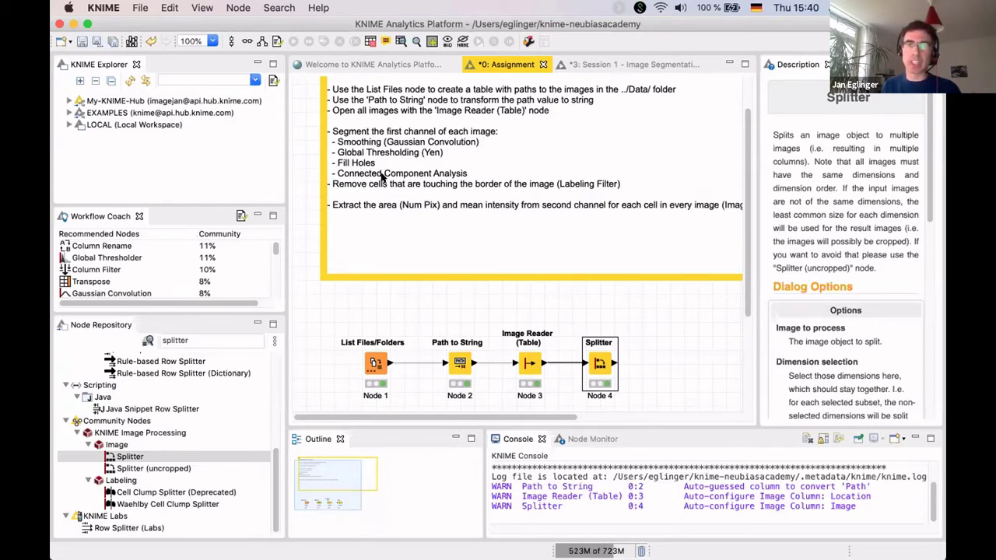
pyautogui.scroll(-1, 729, 296)
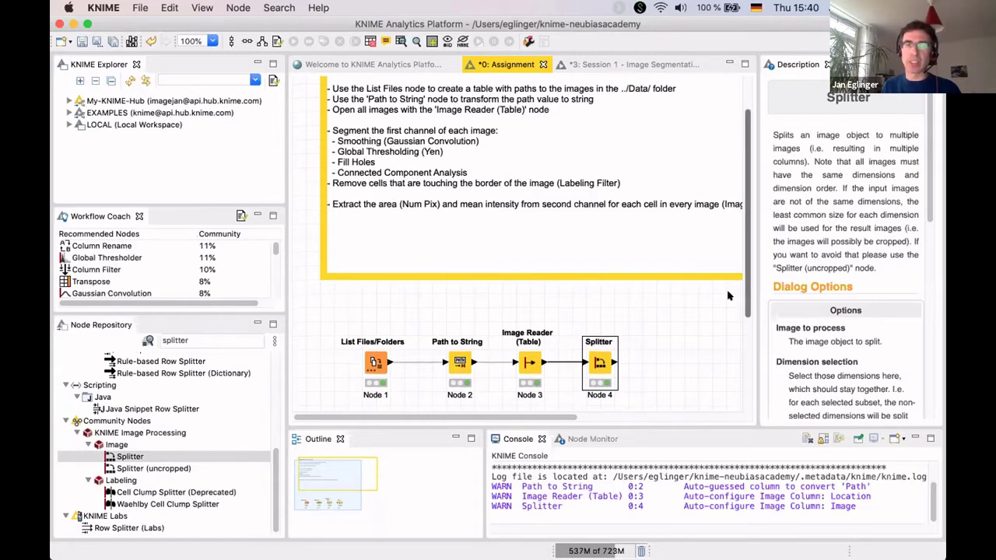
pyautogui.scroll(-5, 547, 413)
pyautogui.hscroll(4, 599, 415)
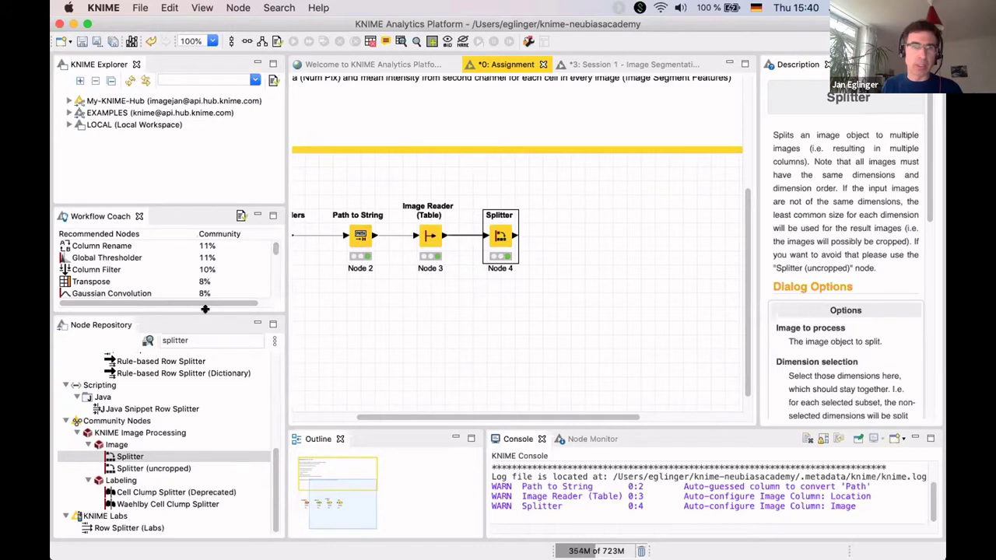
pyautogui.moveTo(205, 316); pyautogui.dragTo(195, 372)
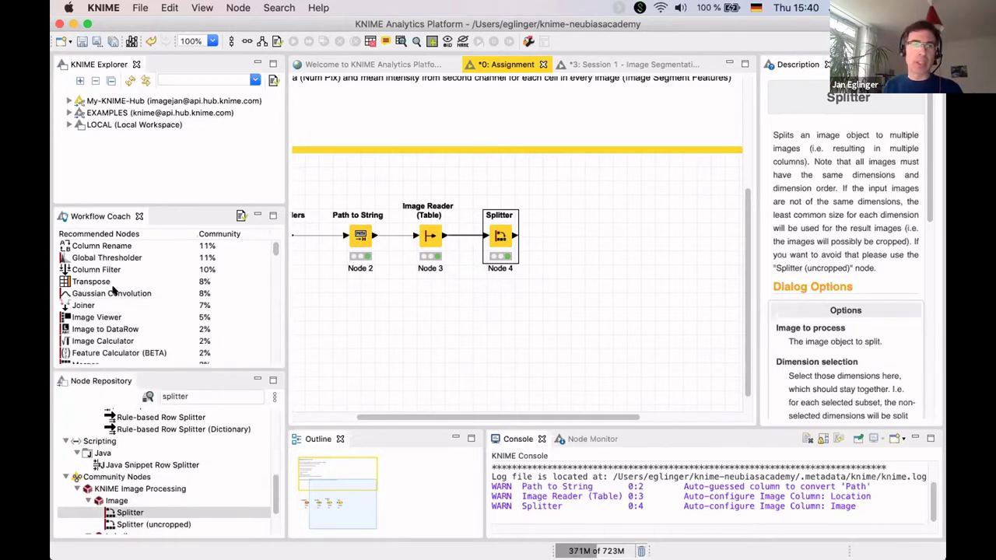
pyautogui.click(140, 293)
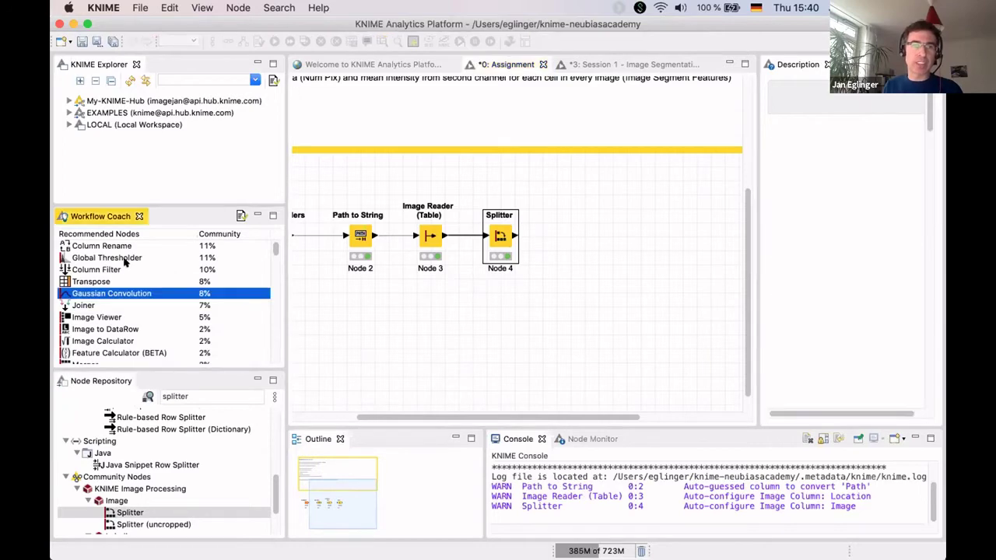
pyautogui.scroll(-3, 133, 295)
pyautogui.scroll(3, 146, 308)
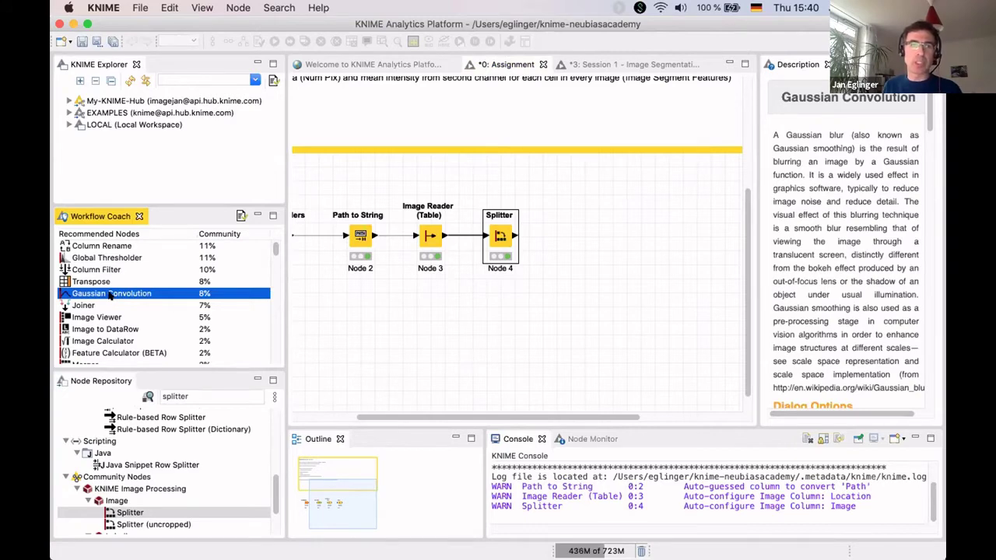
pyautogui.doubleClick(111, 294)
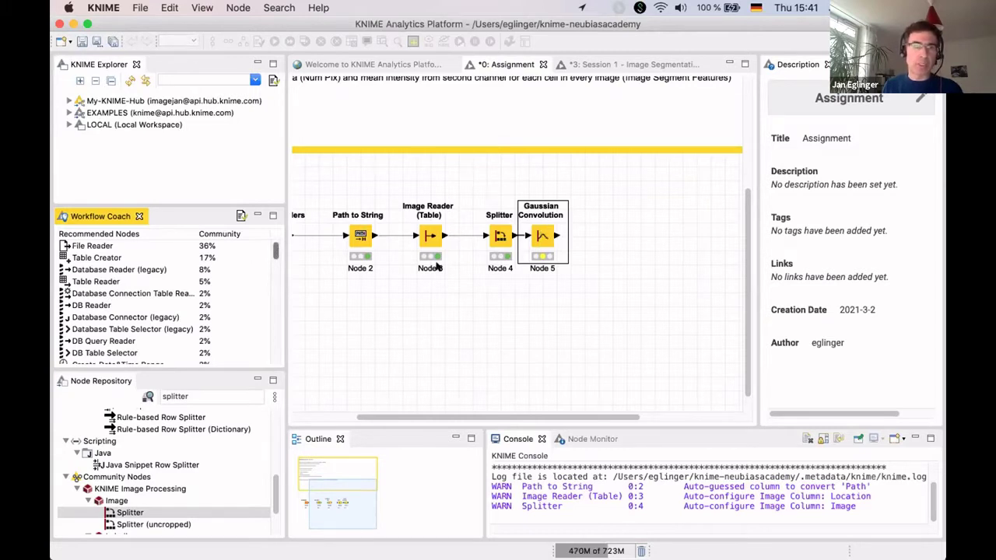
# Move Gaussian Convolution away from Splitter and add the recommended Global Thresholder node connected after it.
pyautogui.moveTo(547, 240); pyautogui.dragTo(561, 240)
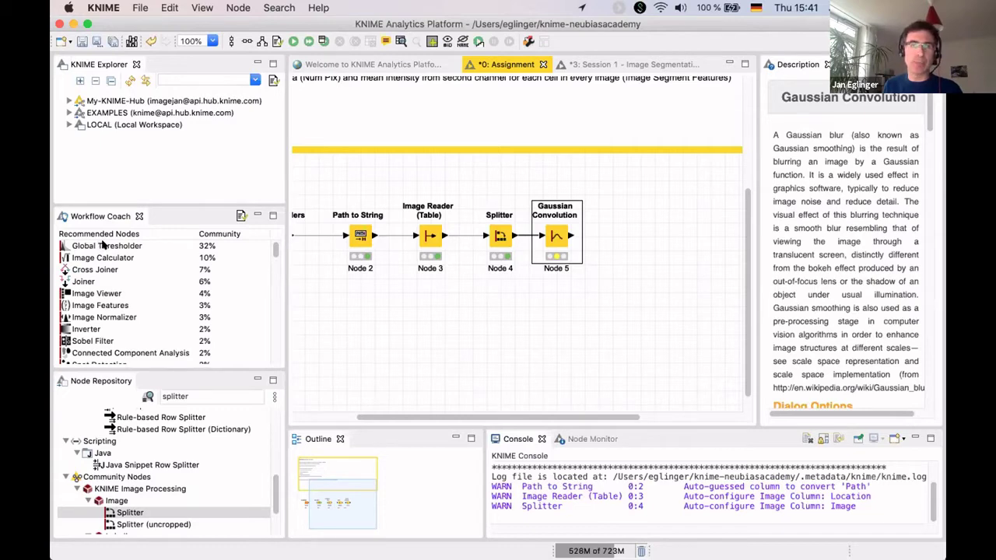
pyautogui.moveTo(103, 245); pyautogui.dragTo(615, 235)
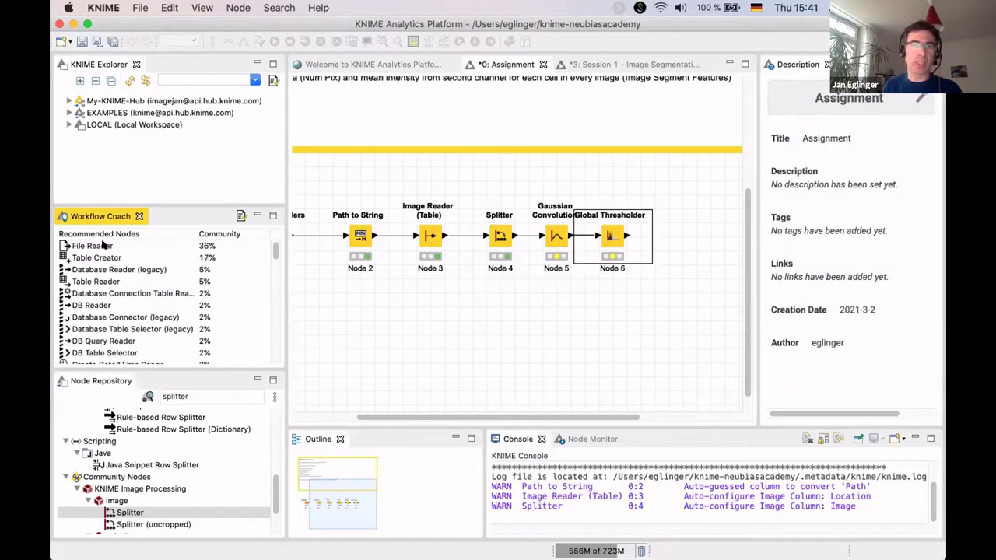
pyautogui.click(609, 235)
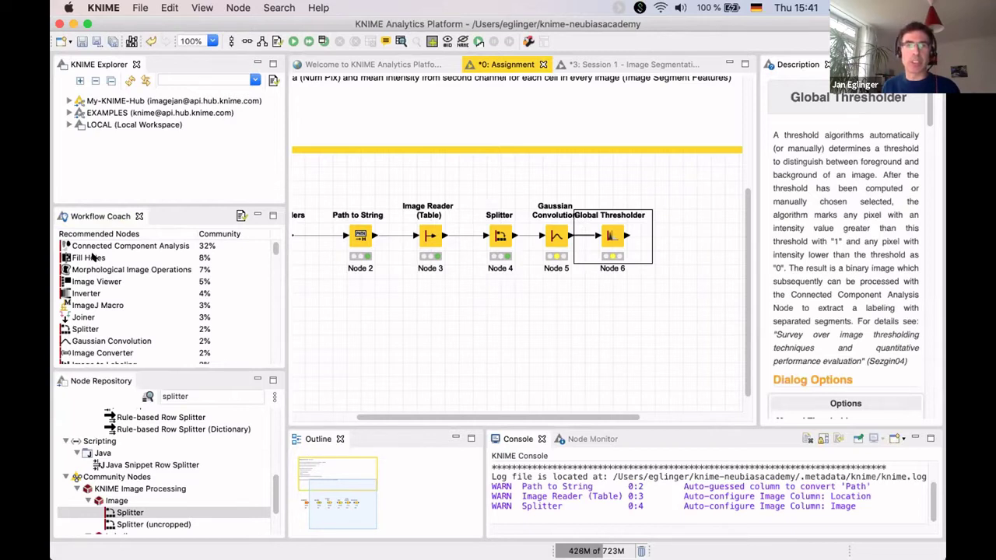
# Add the recommended Fill Holes node after Global Thresholder, followed by the recommended Connected Component Analysis node.
pyautogui.click(88, 258)
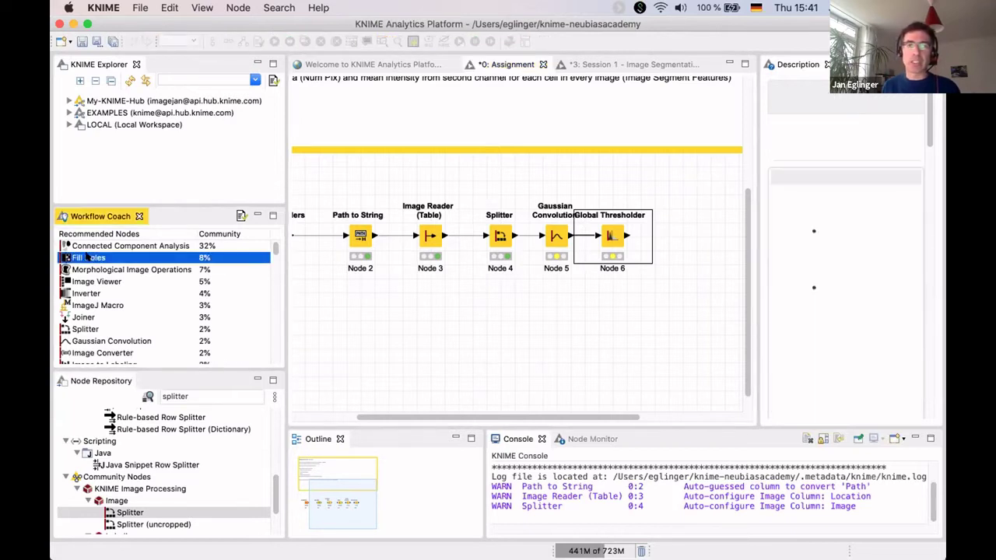
pyautogui.doubleClick(88, 260)
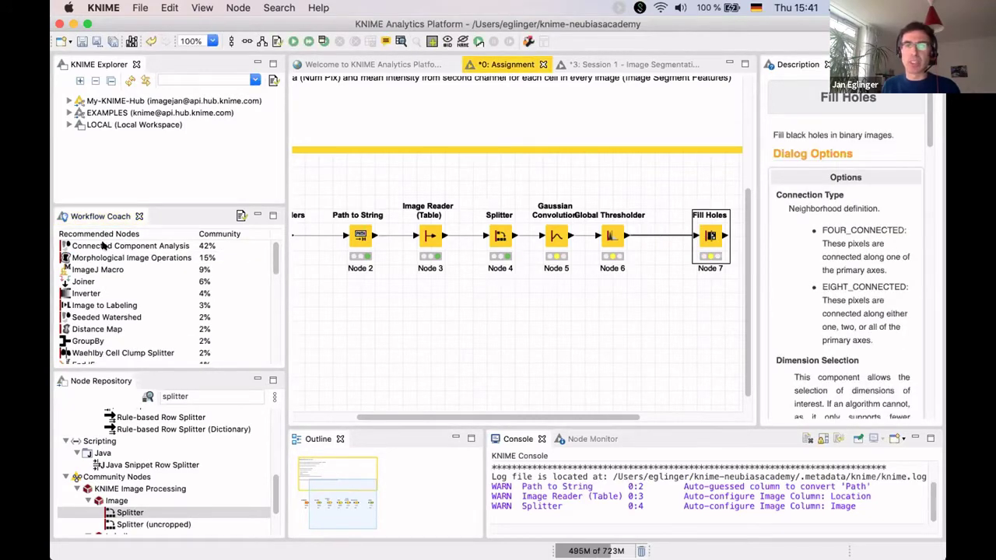
pyautogui.click(104, 245)
pyautogui.doubleClick(103, 245)
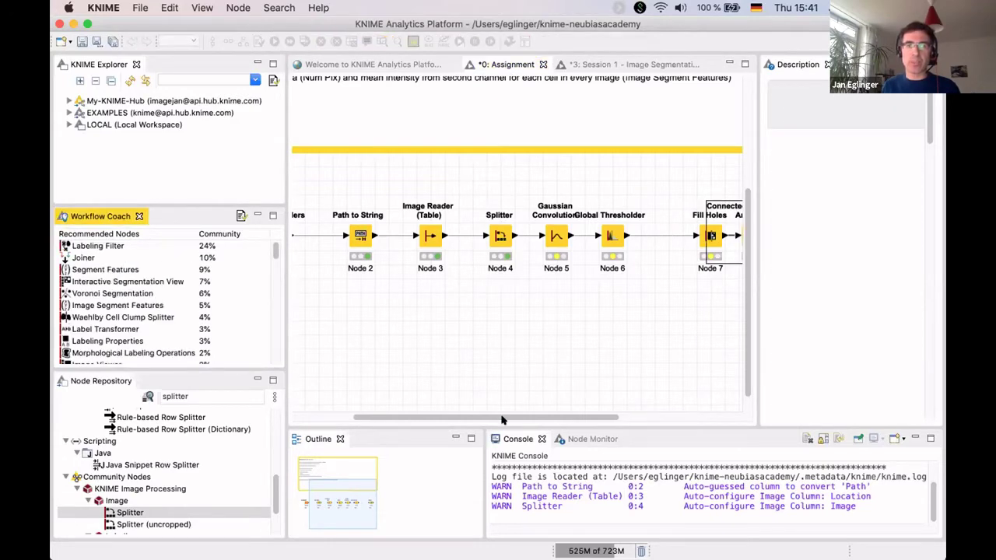
# Move Fill Holes closer to Global Thresholder so it sits evenly spaced before Connected Component Analysis.
pyautogui.hscroll(5, 609, 243)
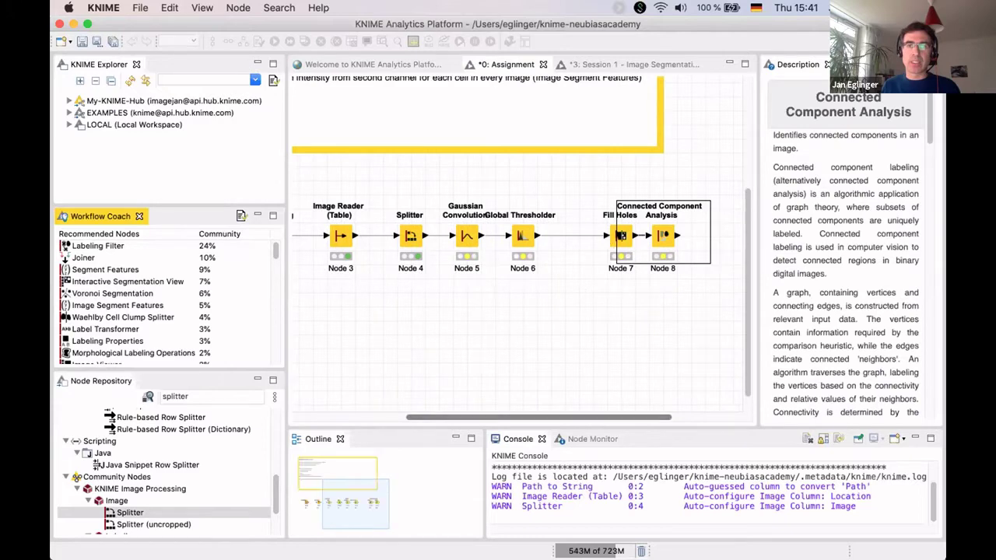
pyautogui.click(593, 241)
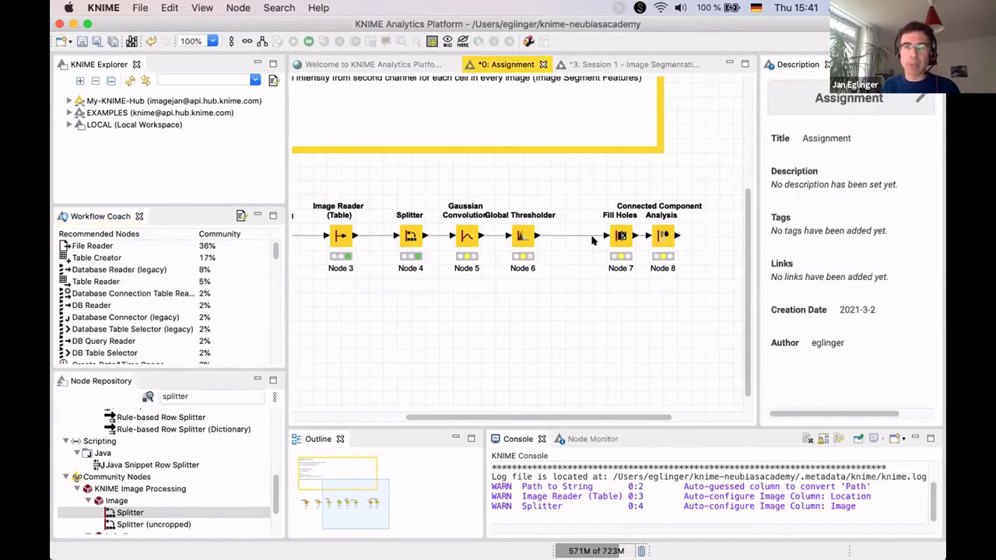
pyautogui.moveTo(620, 235); pyautogui.dragTo(592, 236)
pyautogui.click(576, 312)
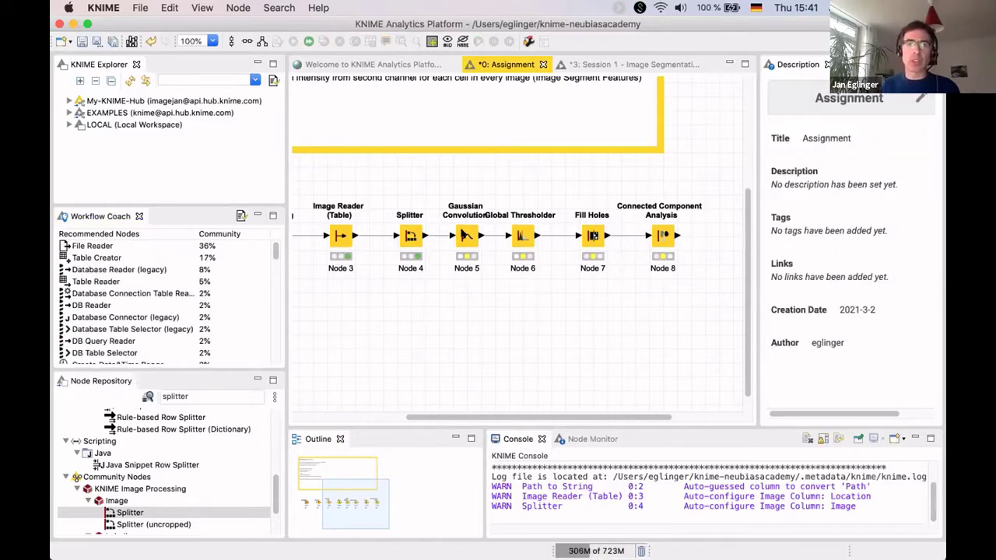
# Configure Gaussian Convolution to include only the first-channel column, Img [min=[*, *, 0];max=[*, *, 0]].
pyautogui.doubleClick(466, 235)
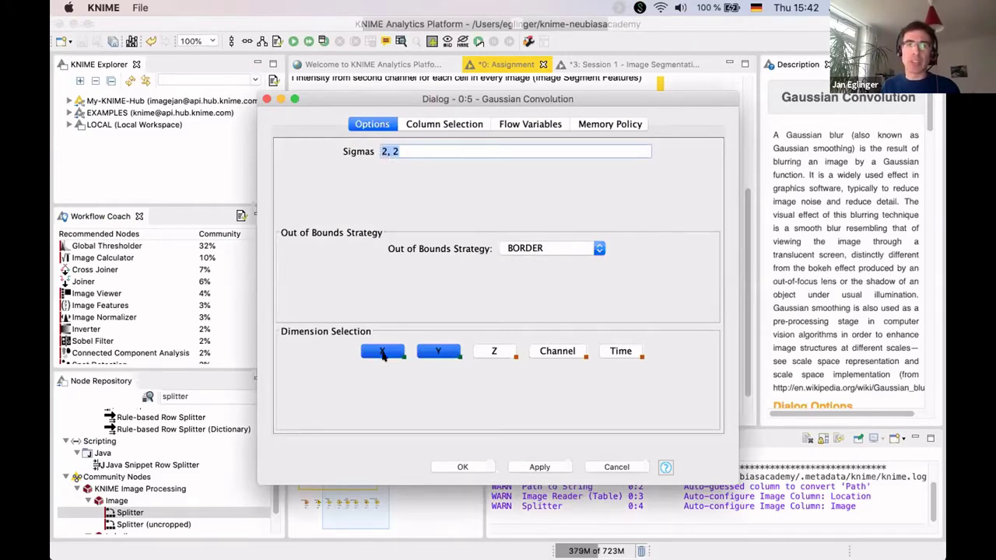
pyautogui.click(442, 125)
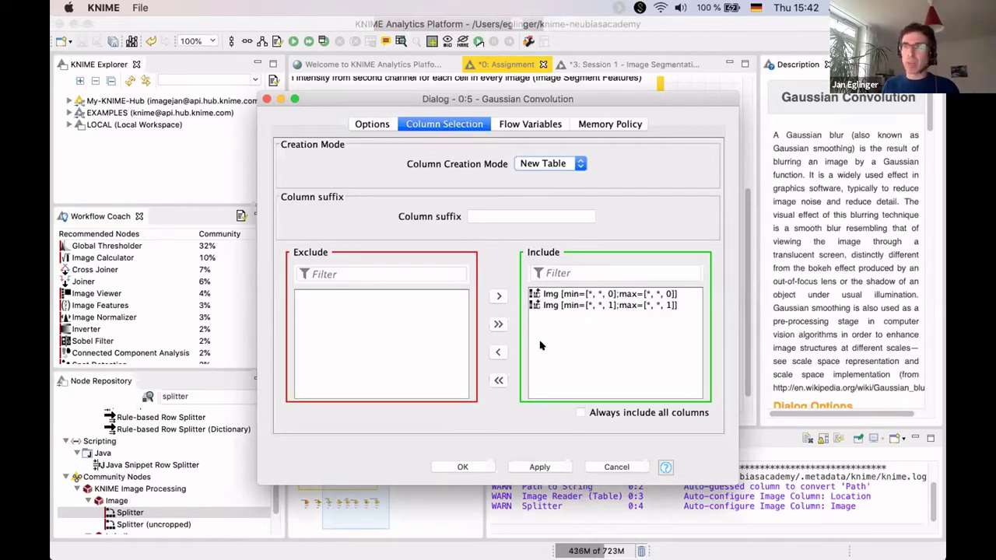
pyautogui.click(497, 380)
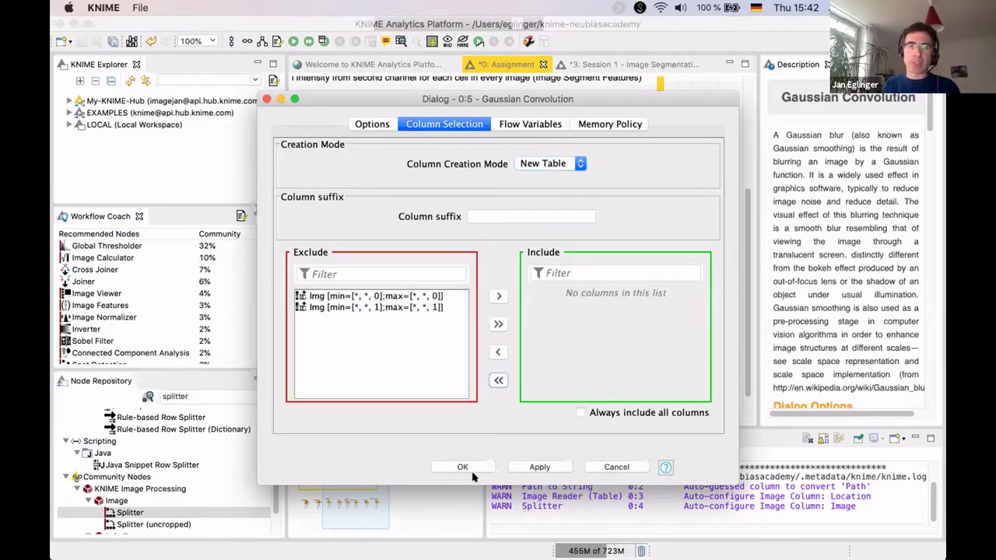
pyautogui.click(498, 296)
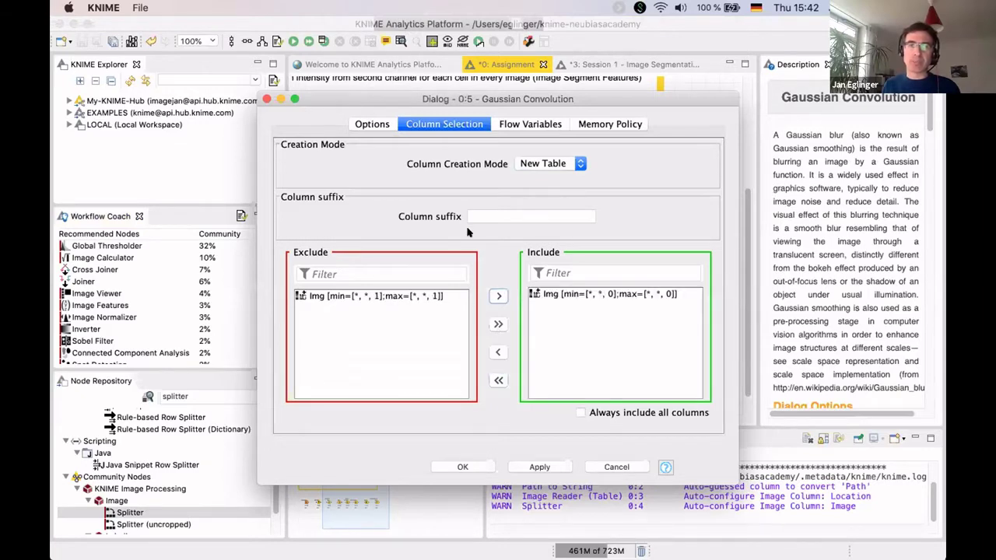
pyautogui.press('Return')
# Execute Gaussian Convolution with its view, inspect the smoothed Row0 image, and close the view.
pyautogui.rightClick(516, 253)
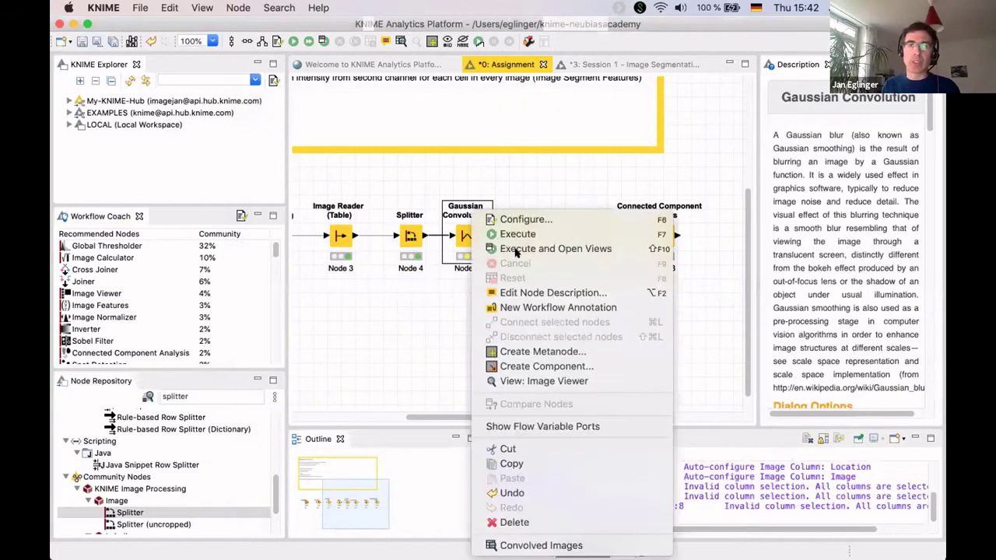
pyautogui.click(516, 252)
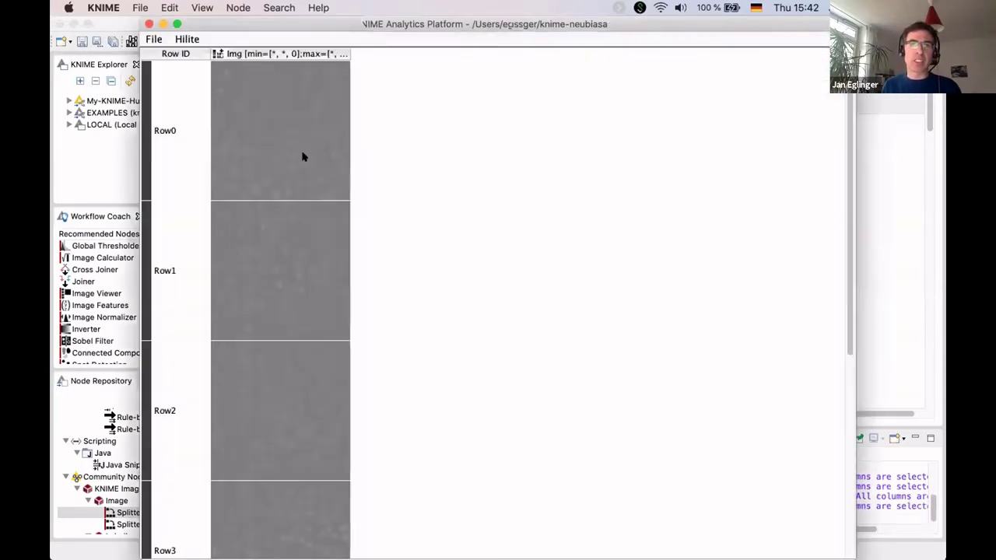
pyautogui.click(304, 157)
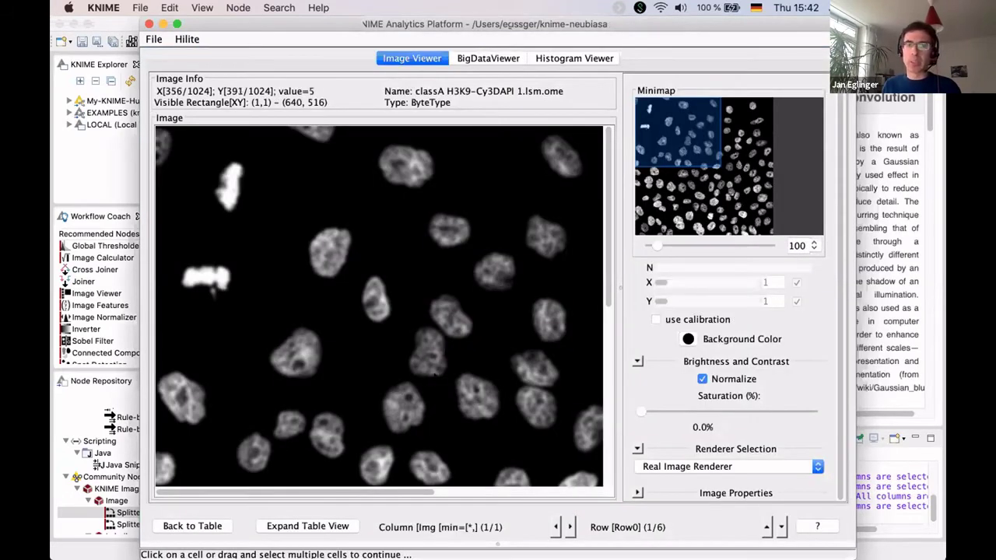
pyautogui.click(149, 25)
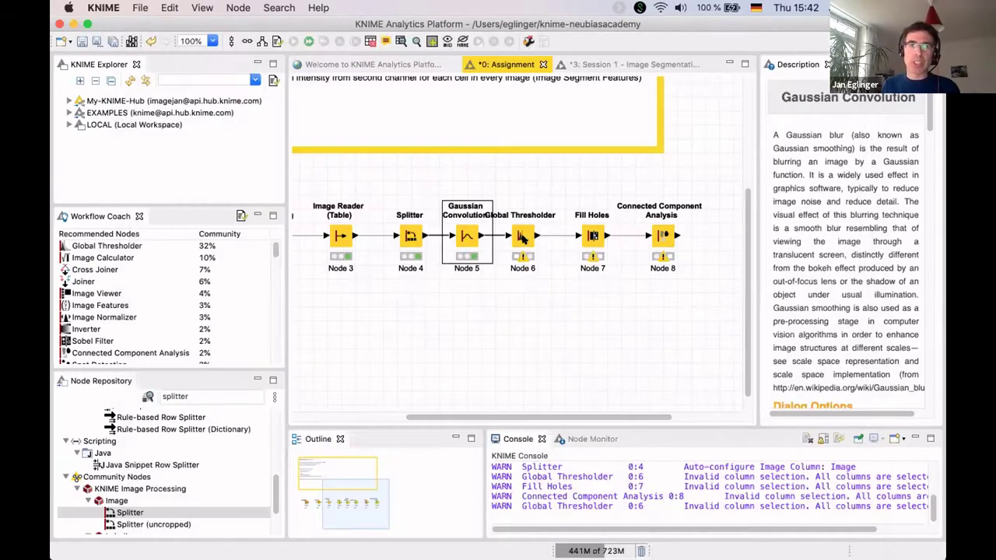
# Configure the Global Thresholder node to use the Yen thresholding method.
pyautogui.click(523, 237)
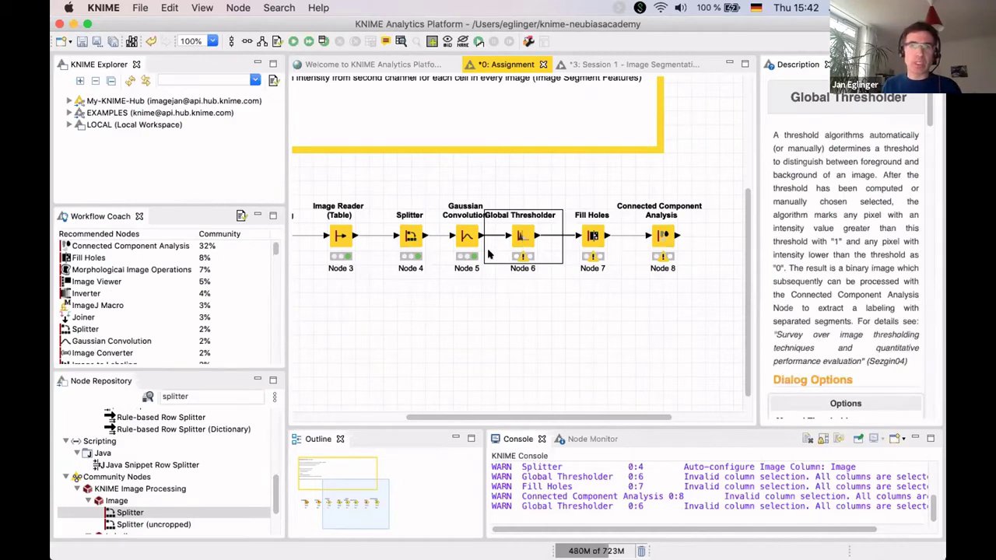
pyautogui.doubleClick(495, 258)
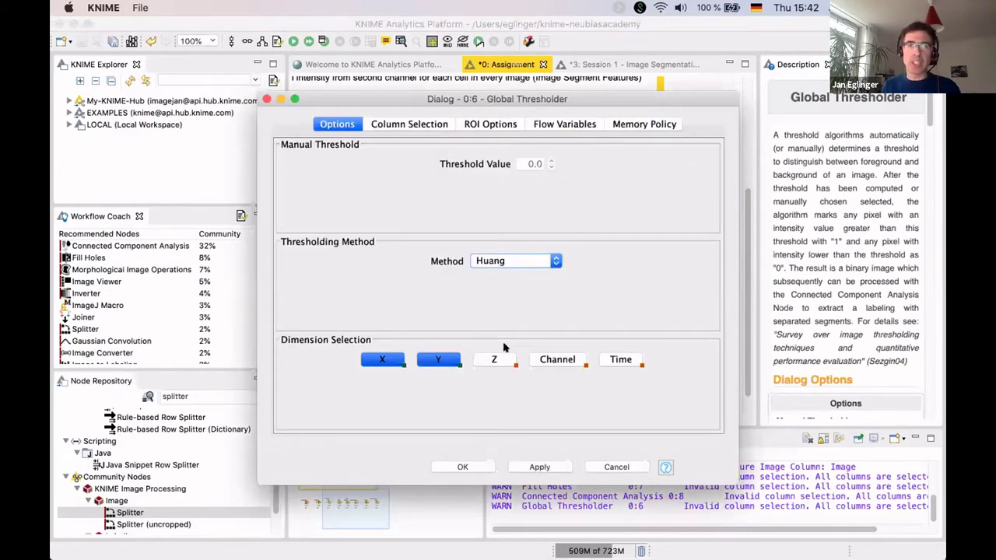
pyautogui.click(513, 261)
pyautogui.click(504, 346)
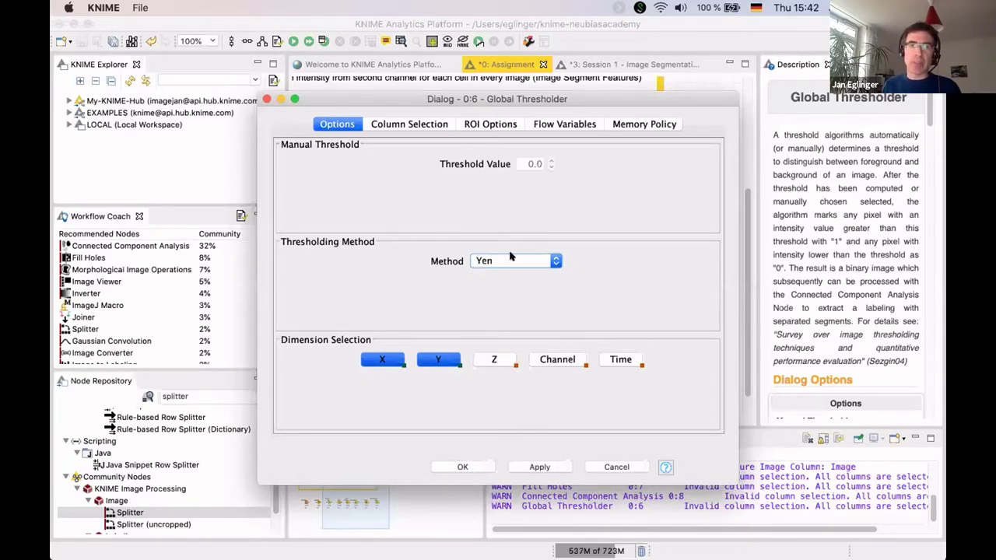
pyautogui.press('Return')
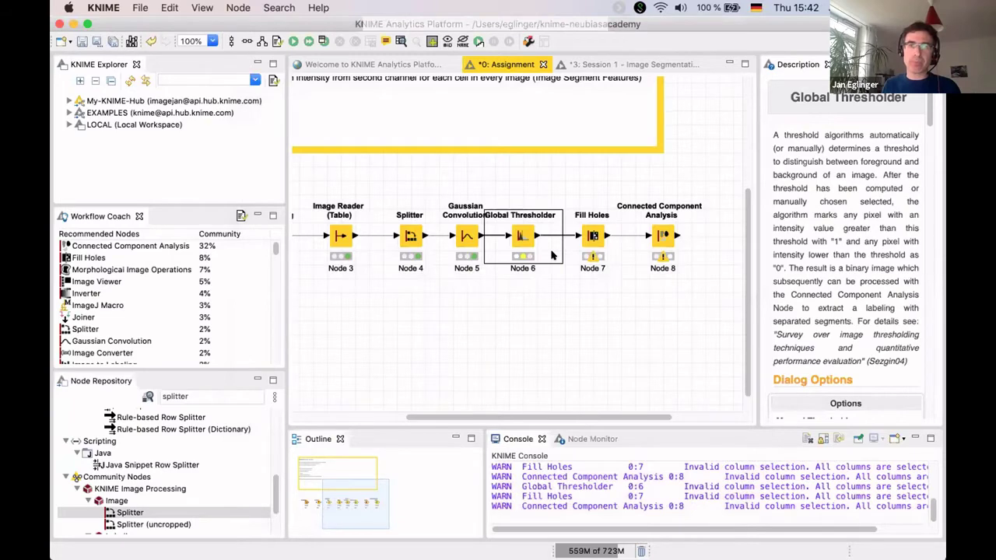
# Execute Global Thresholder with its view, look through the thresholded images of all rows, and close the view.
pyautogui.rightClick(530, 213)
pyautogui.press('Return')
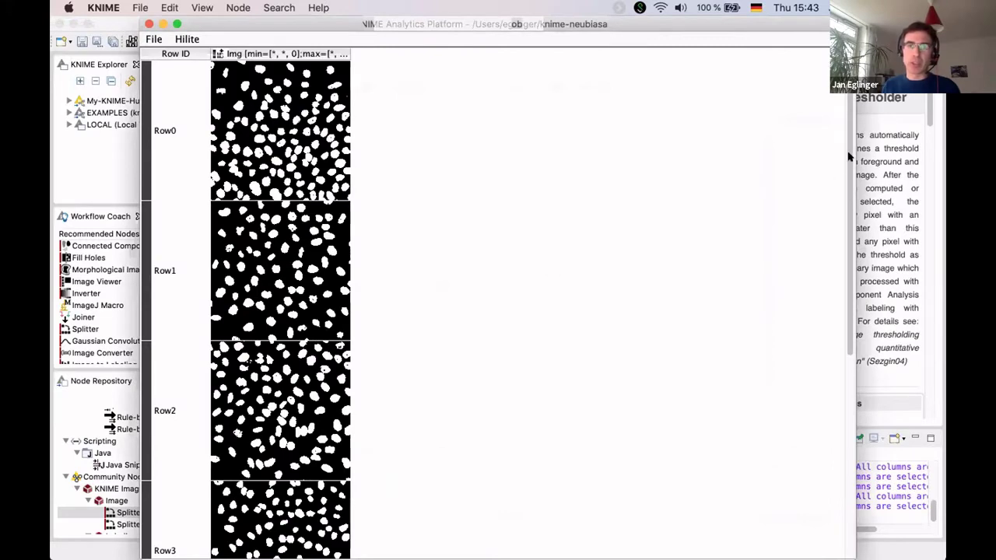
pyautogui.scroll(-5, 830, 370)
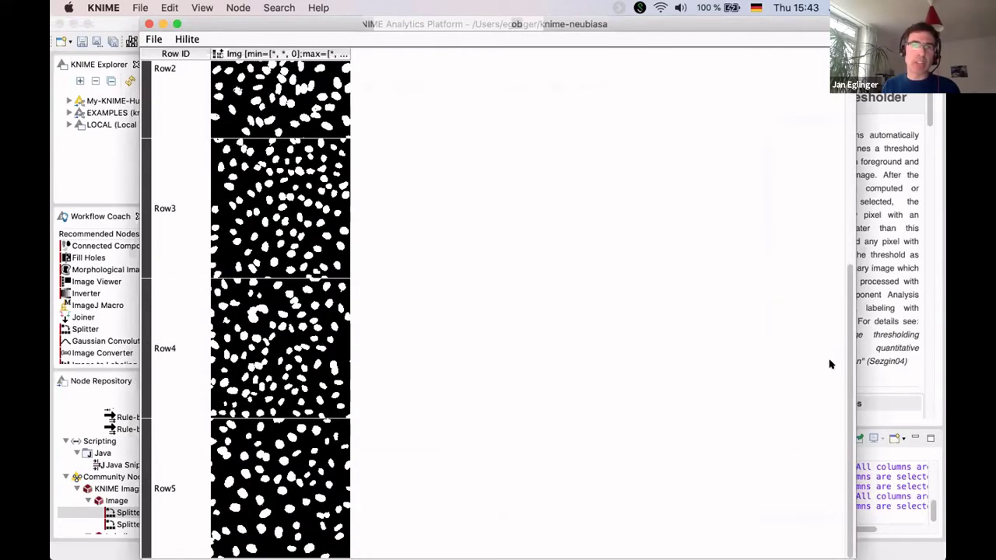
pyautogui.scroll(5, 588, 177)
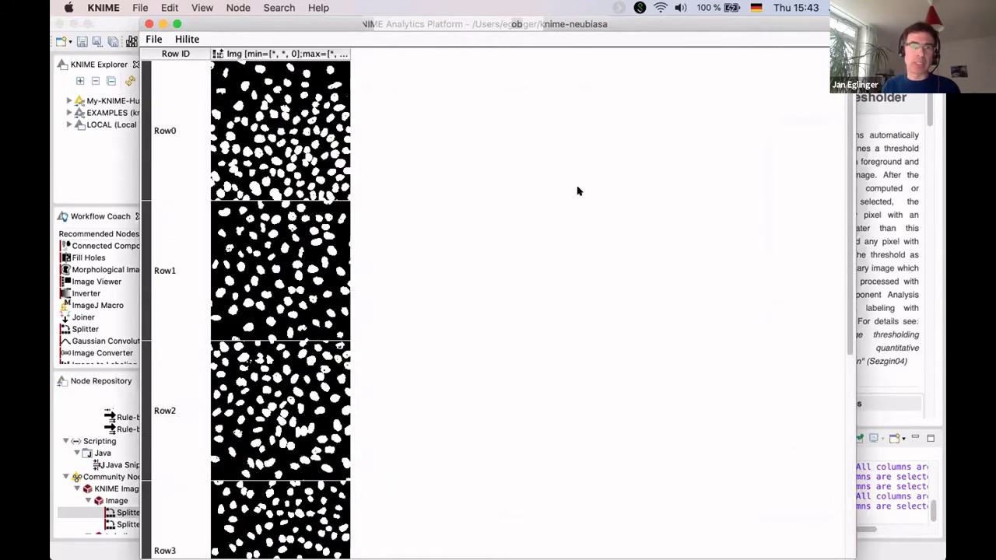
pyautogui.moveTo(189, 29); pyautogui.dragTo(194, 29)
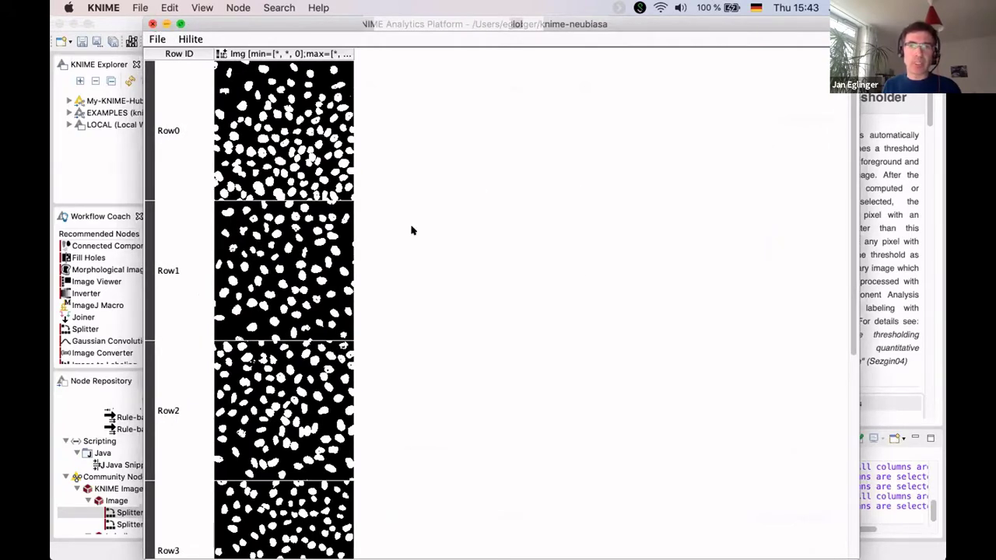
pyautogui.press('super+w')
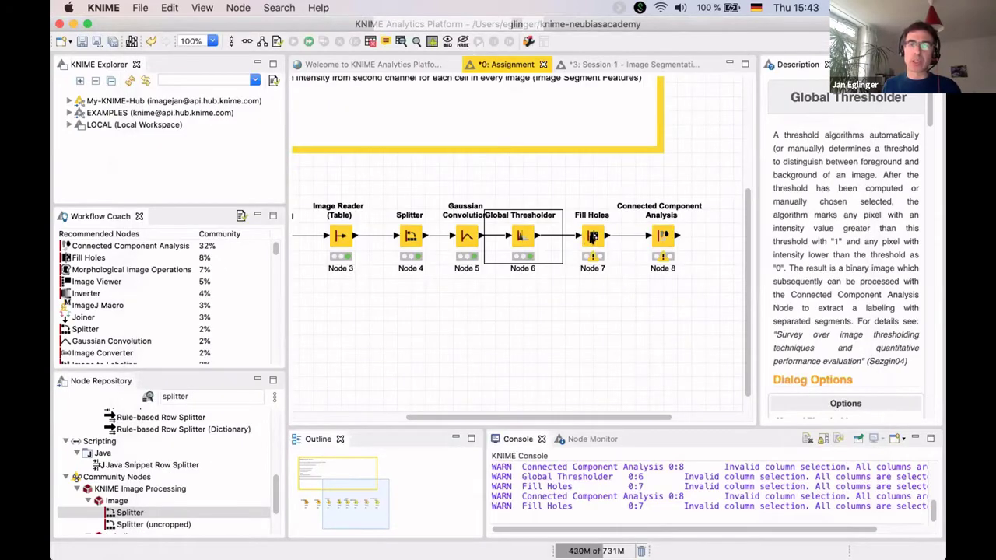
# Configure Fill Holes with the Four-Connected connection type and the X and Y dimensions.
pyautogui.click(592, 238)
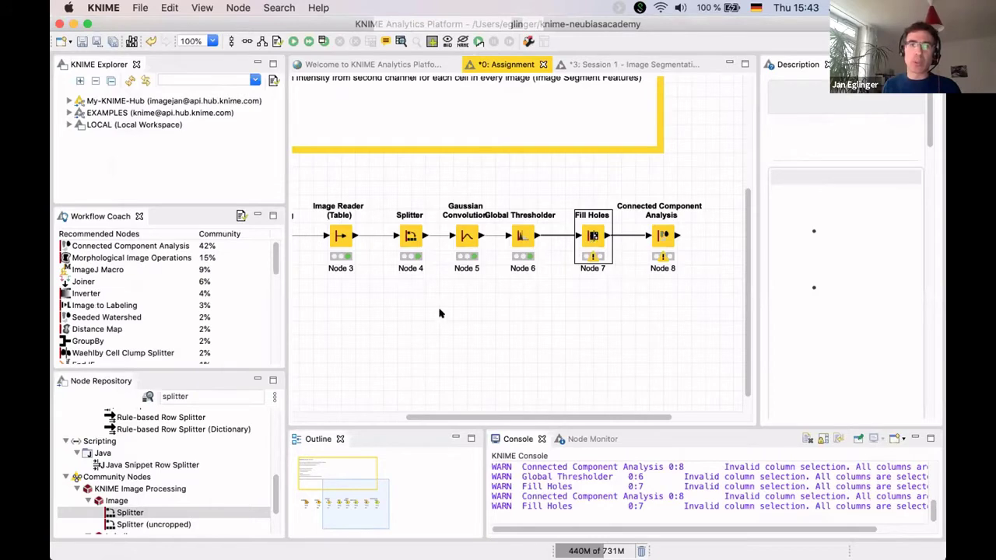
pyautogui.press('F6')
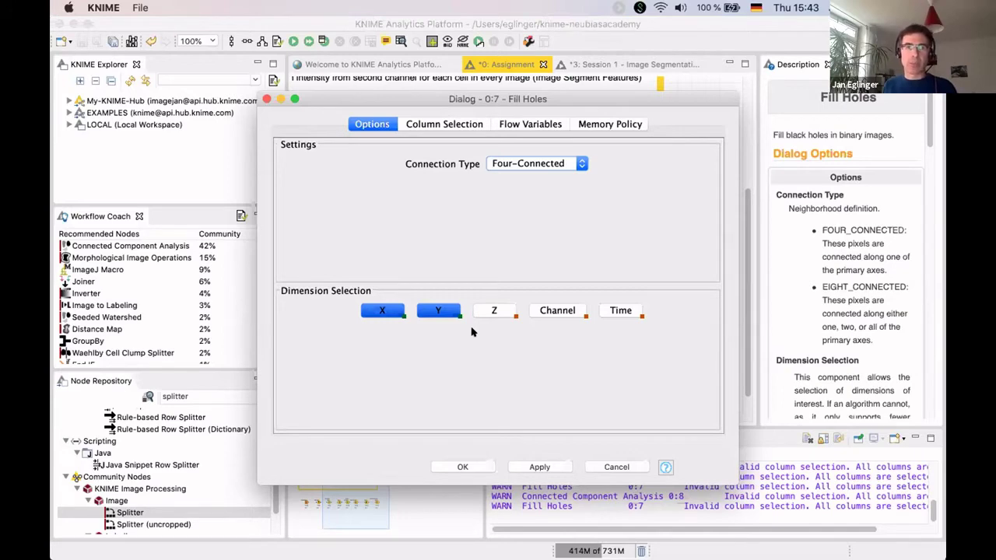
pyautogui.click(466, 467)
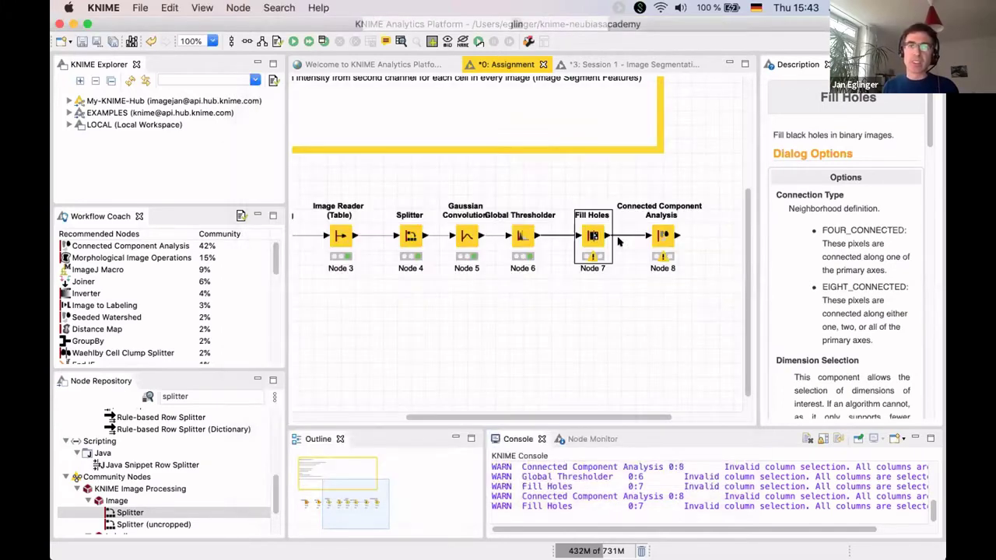
# Execute Fill Holes with its view, inspect different regions of the filled Row0 mask, and close the view.
pyautogui.rightClick(590, 208)
pyautogui.click(629, 269)
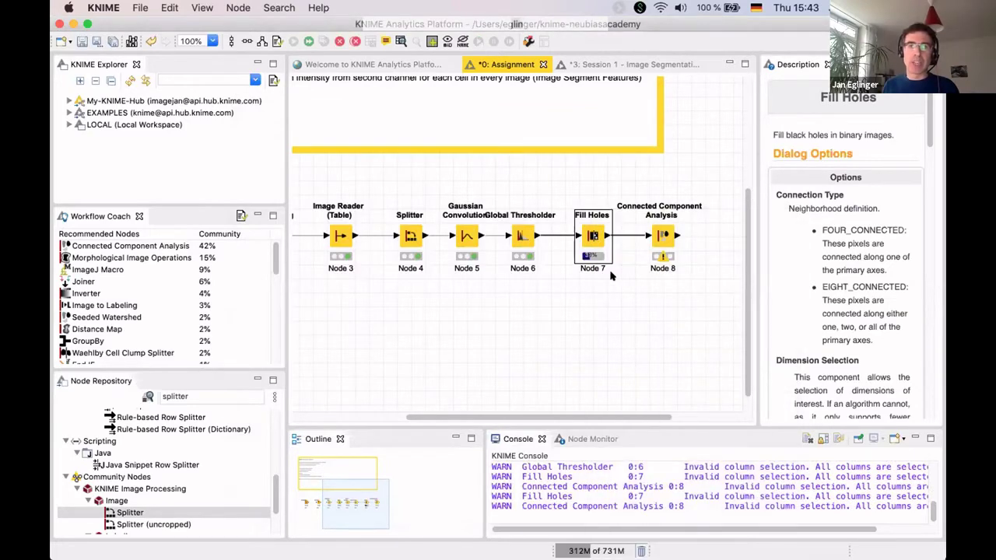
pyautogui.hotkey('shift', 'F6')
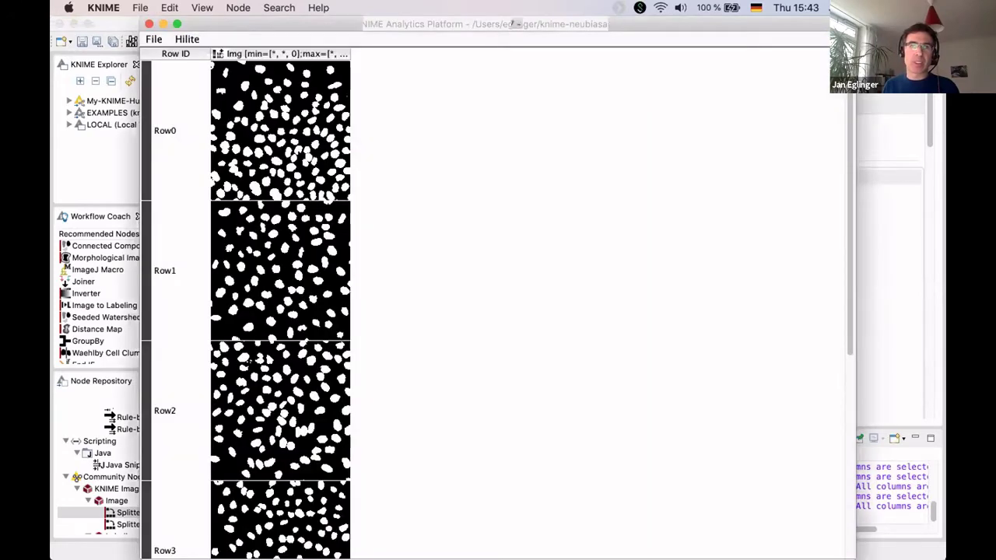
pyautogui.click(305, 162)
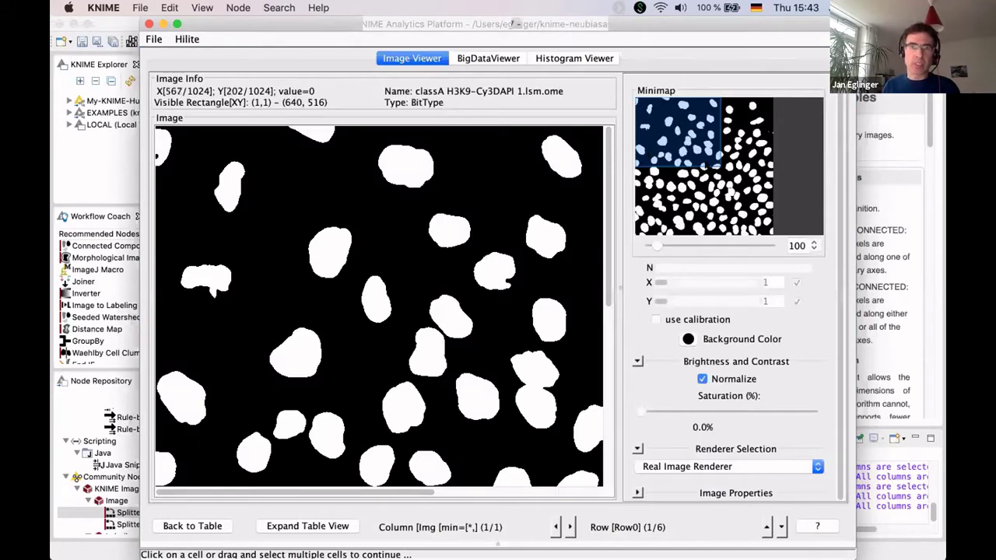
pyautogui.click(706, 166)
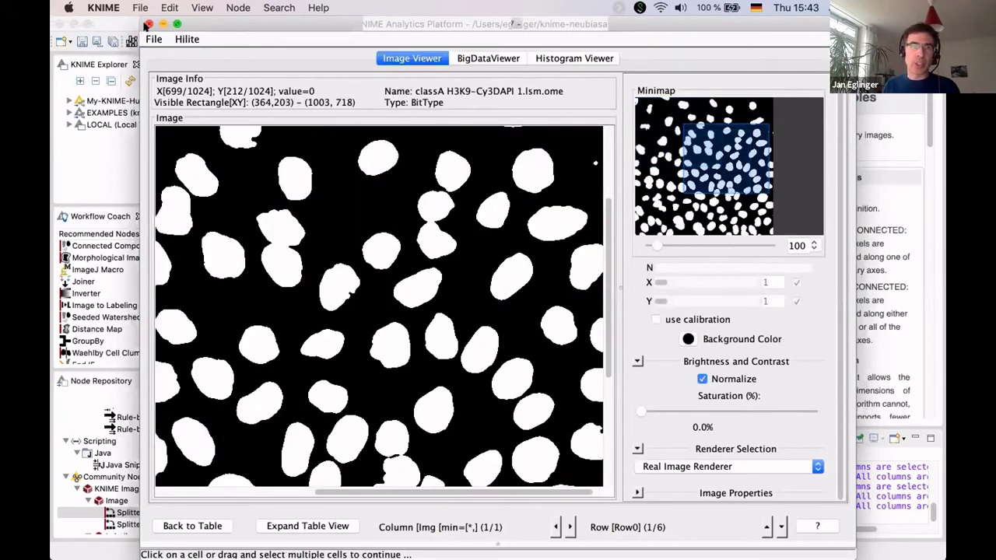
pyautogui.click(149, 24)
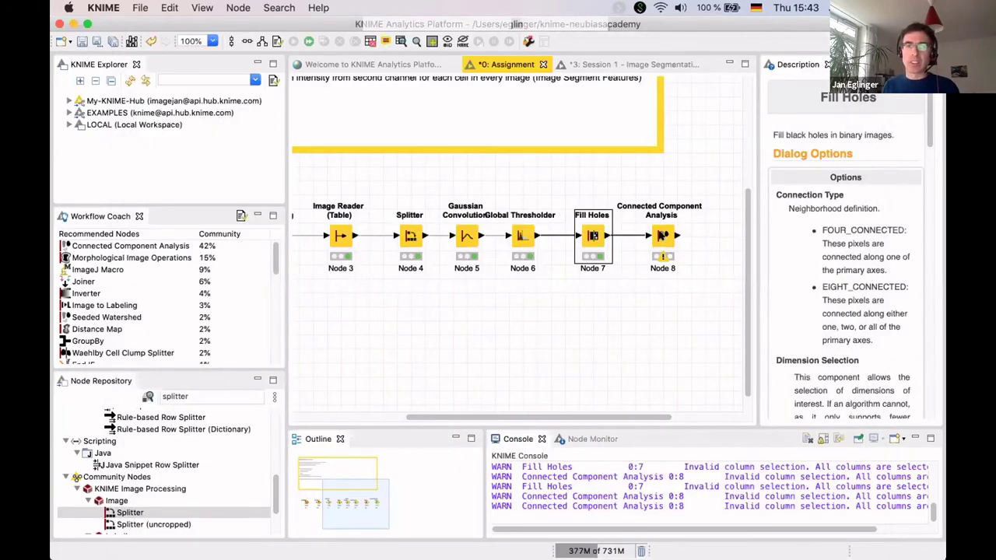
# Execute the Connected Component Analysis node and open its view to check the labeled cells.
pyautogui.click(688, 249)
pyautogui.rightClick(663, 207)
pyautogui.click(740, 249)
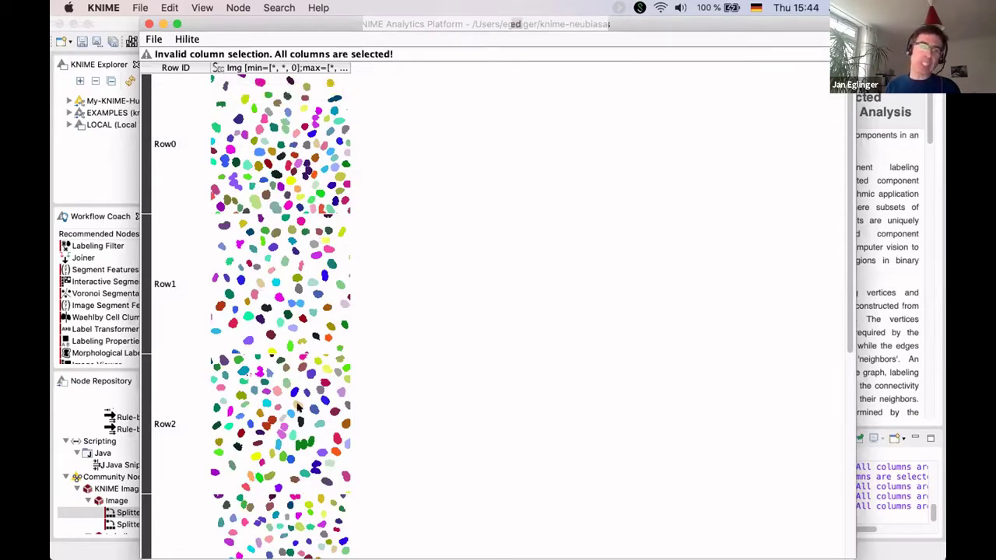
# Inspect the labeled cells of Row0 at several image regions, including touching cells, and close the labeling view.
pyautogui.click(279, 167)
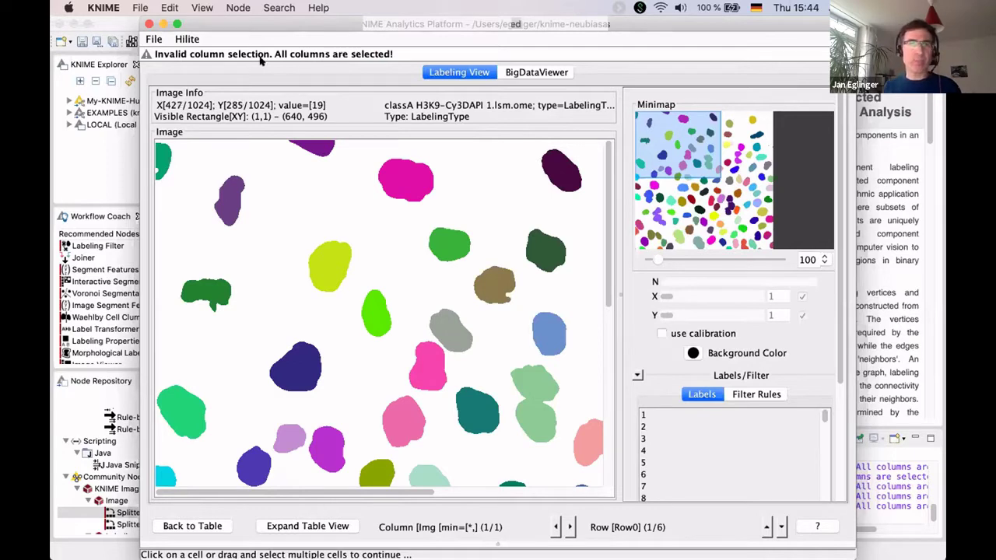
pyautogui.moveTo(266, 24); pyautogui.dragTo(270, 24)
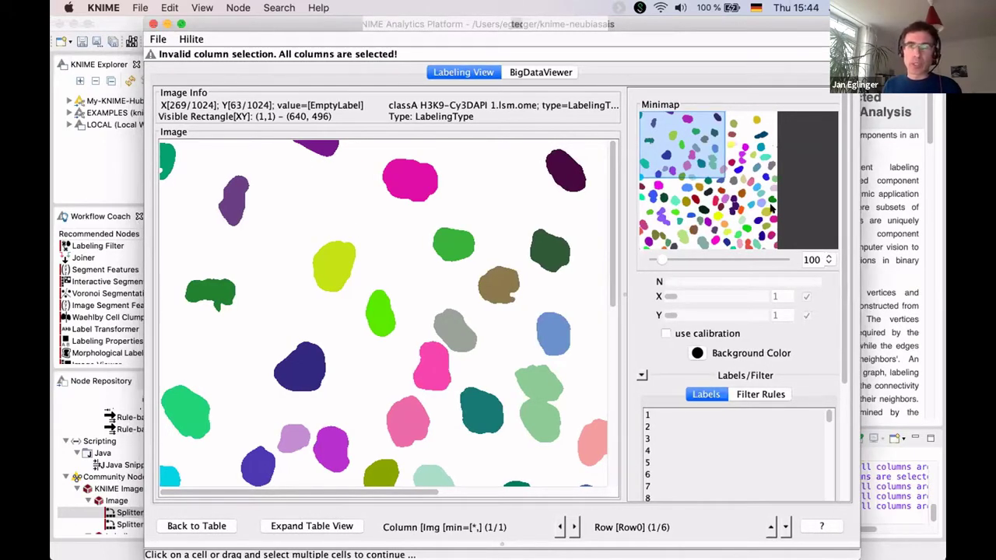
pyautogui.scroll(-10, 593, 254)
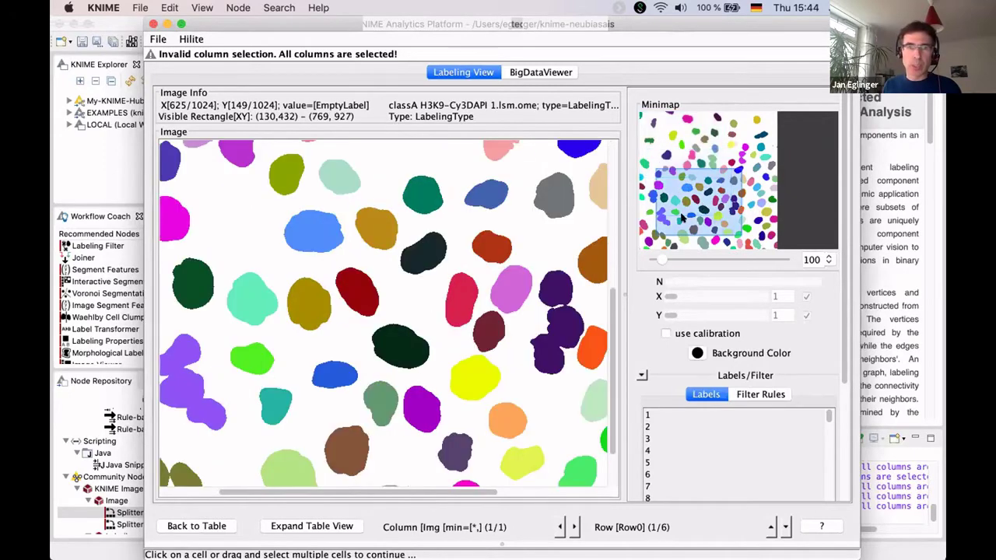
pyautogui.hscroll(-2, 593, 255)
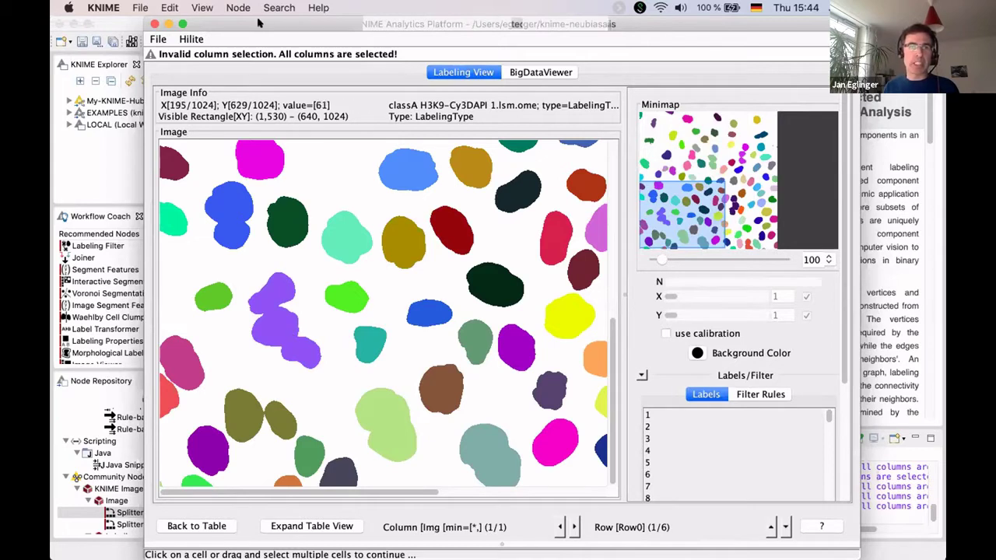
pyautogui.moveTo(151, 24); pyautogui.dragTo(167, 23)
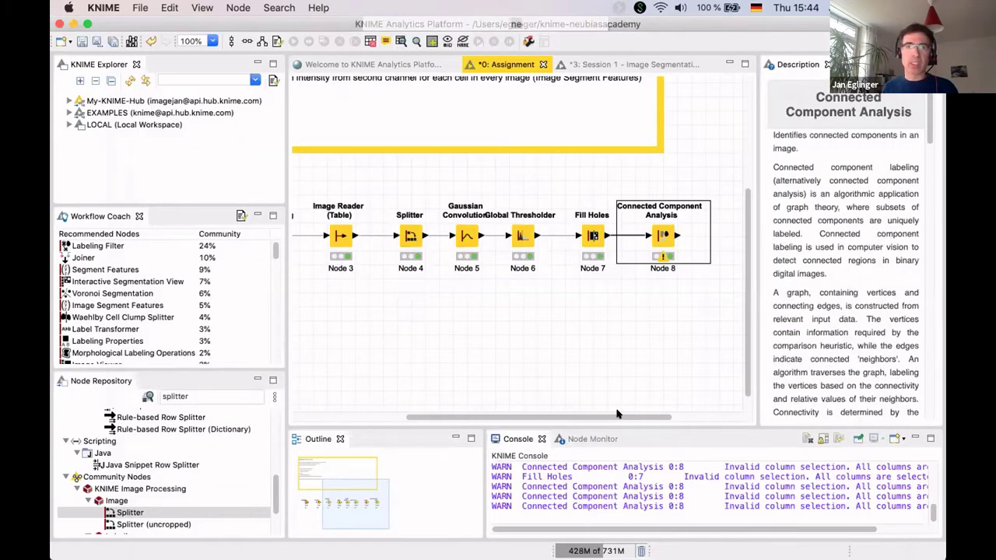
# Reopen the Connected Component Analysis view, widen the image column to read its full name, and close the view.
pyautogui.hscroll(3, 617, 414)
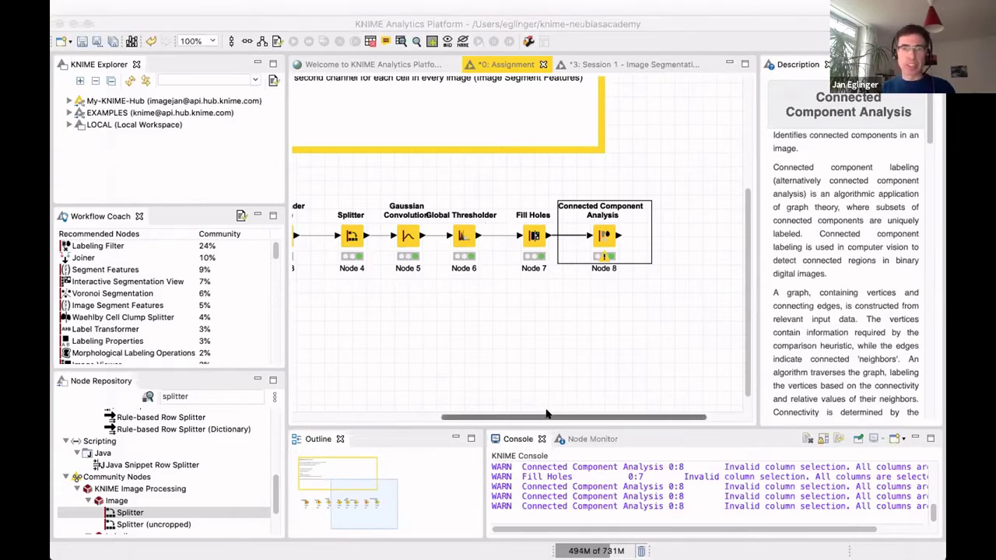
pyautogui.hscroll(3, 601, 410)
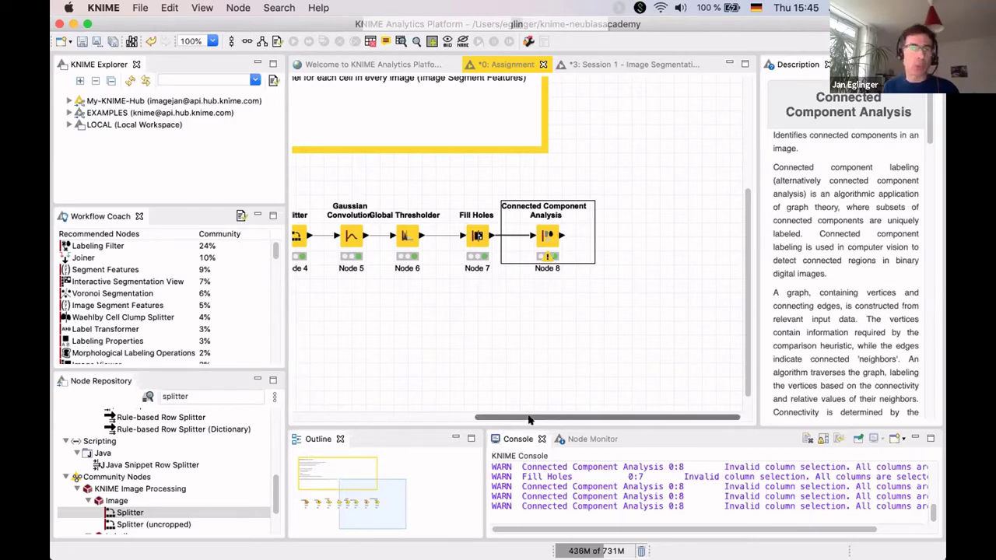
pyautogui.moveTo(528, 420); pyautogui.dragTo(448, 422)
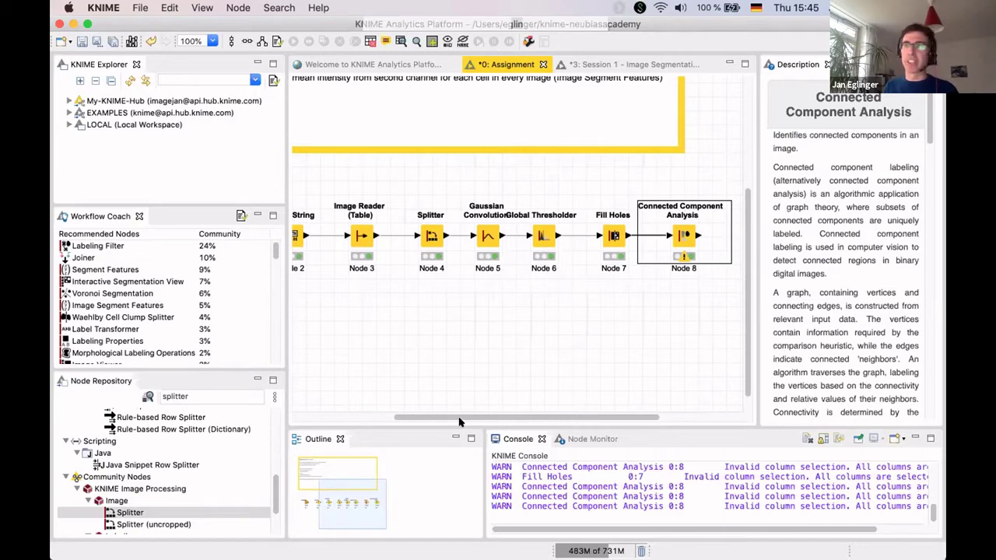
pyautogui.moveTo(467, 421); pyautogui.dragTo(537, 415)
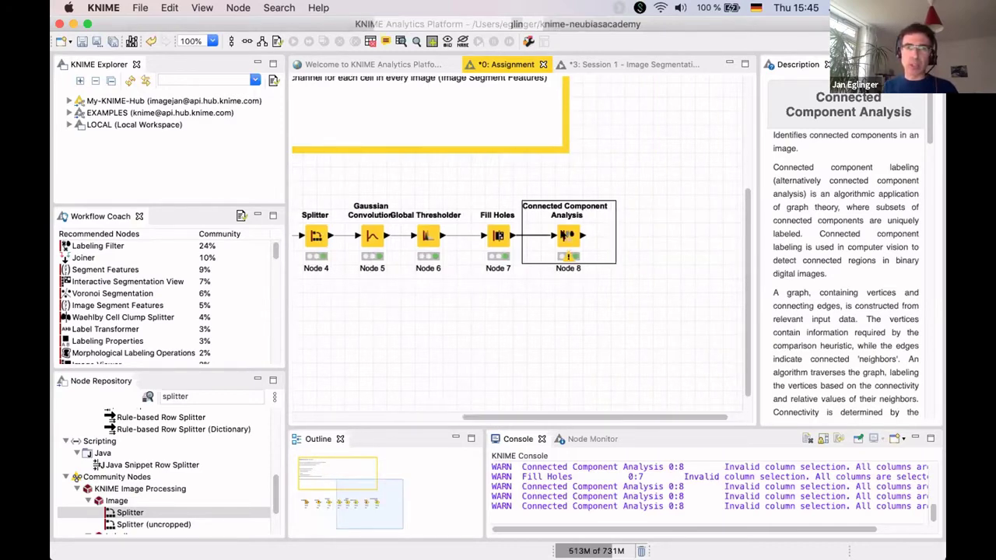
pyautogui.rightClick(615, 386)
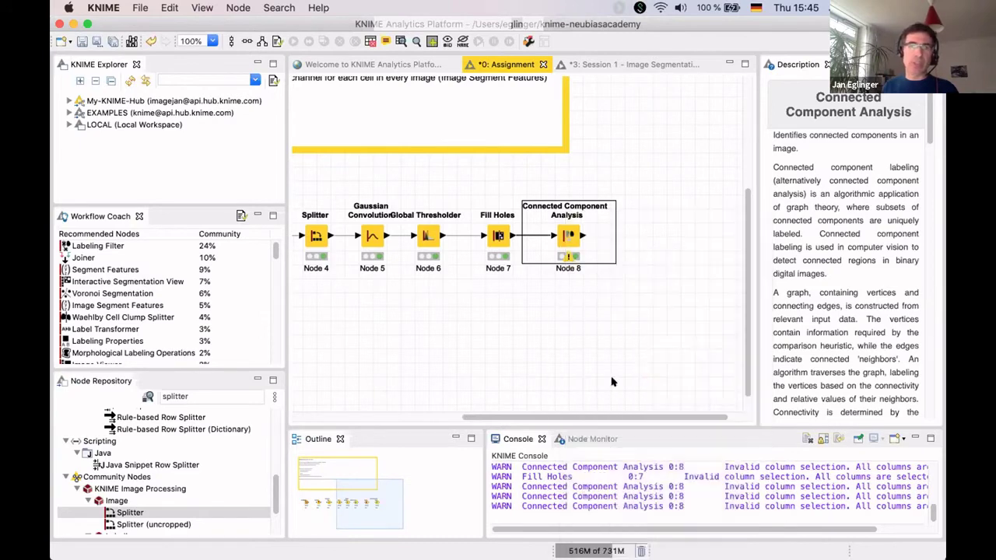
pyautogui.press('Escape')
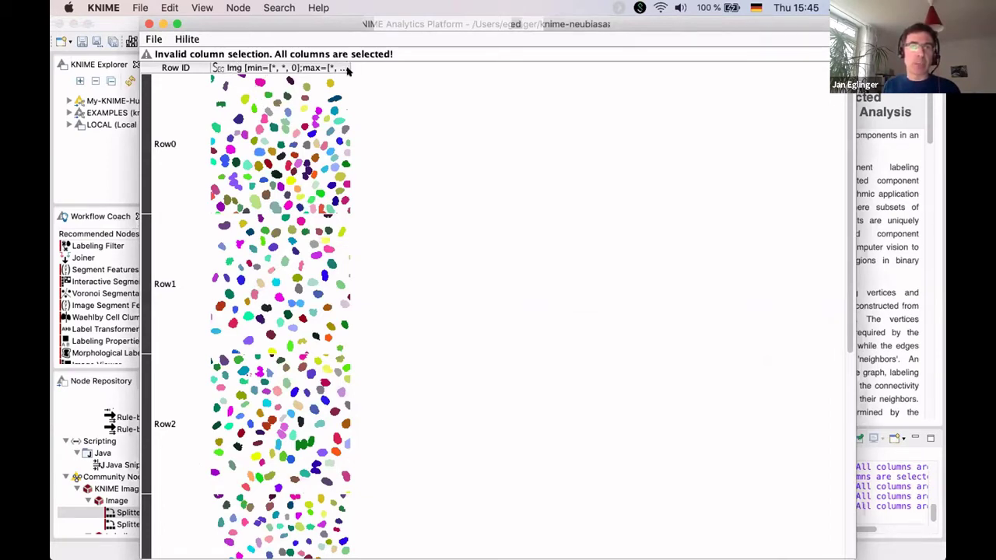
pyautogui.moveTo(347, 65); pyautogui.dragTo(397, 67)
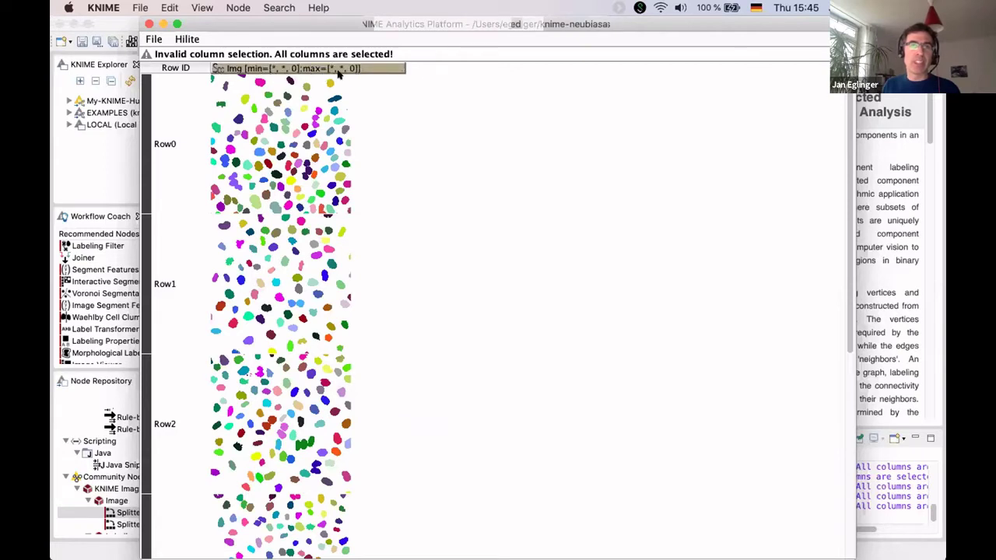
pyautogui.click(148, 25)
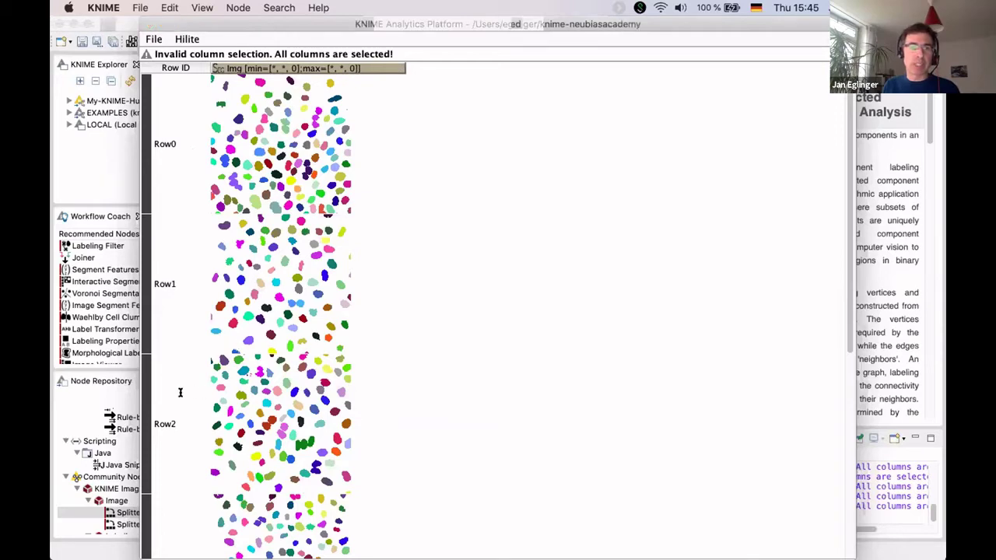
# Find the Column Rename node by searching for "rename" and add it connected after Connected Component Analysis.
pyautogui.click(178, 394)
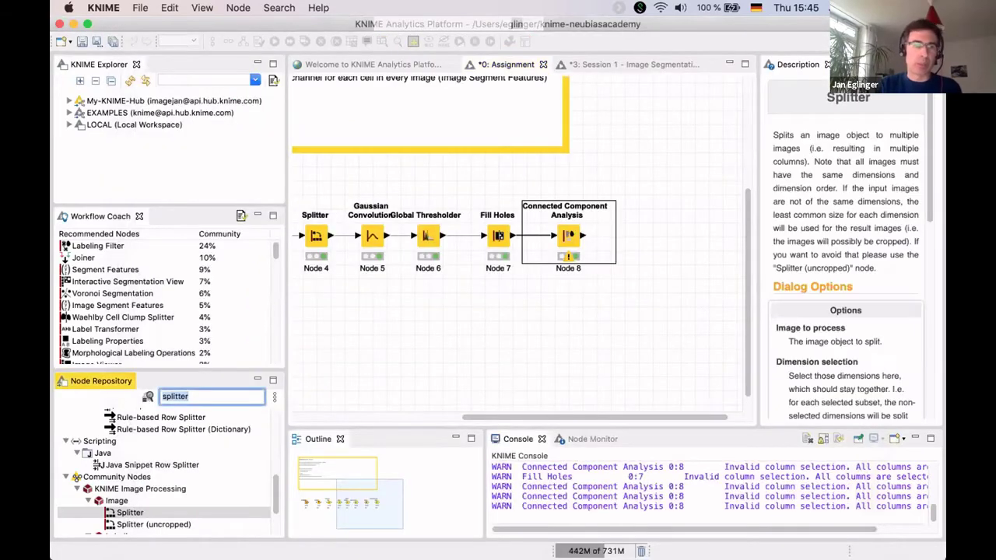
pyautogui.write('rename')
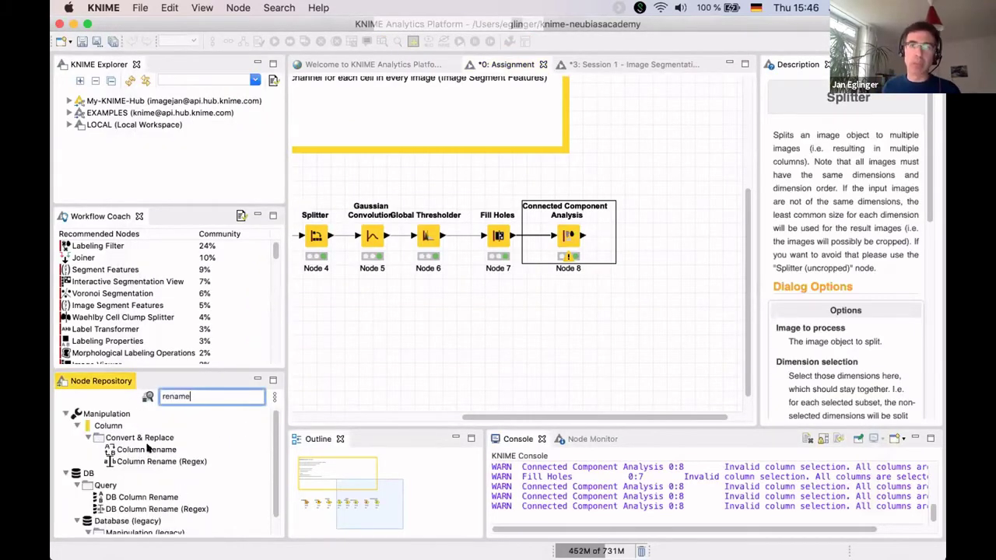
pyautogui.click(148, 450)
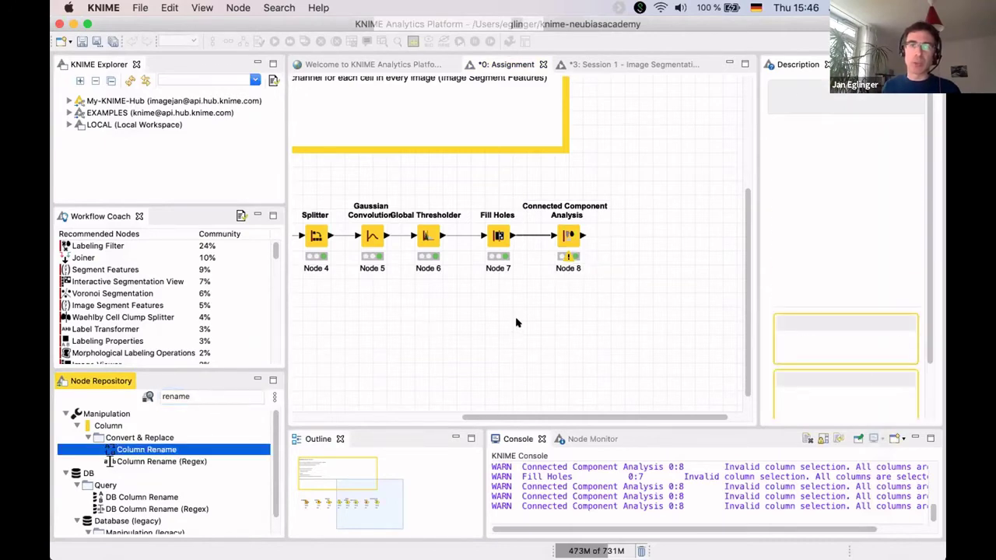
pyautogui.moveTo(516, 322); pyautogui.dragTo(676, 235)
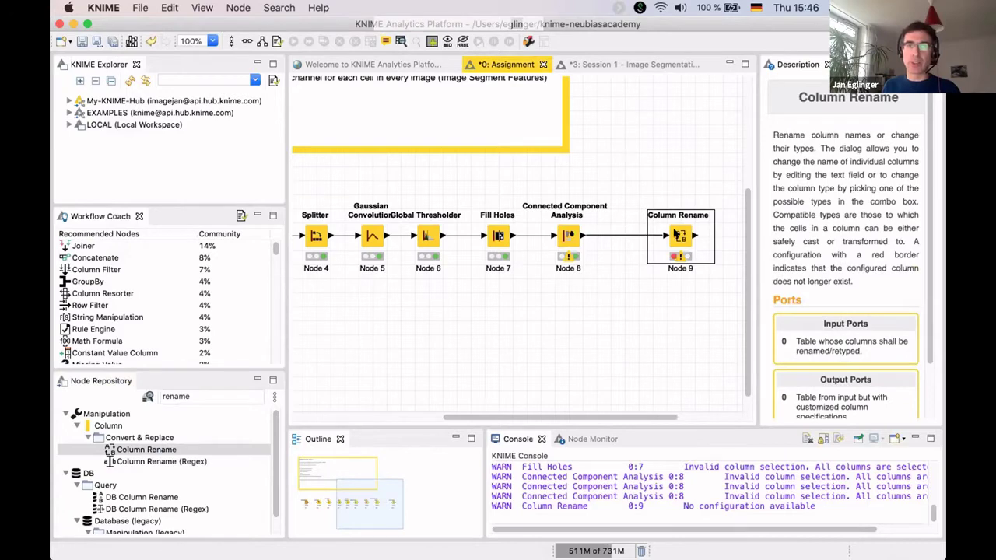
# Configure Column Rename to change the labeling column's name to "Segmentation", keeping the LabelingValue type.
pyautogui.doubleClick(680, 235)
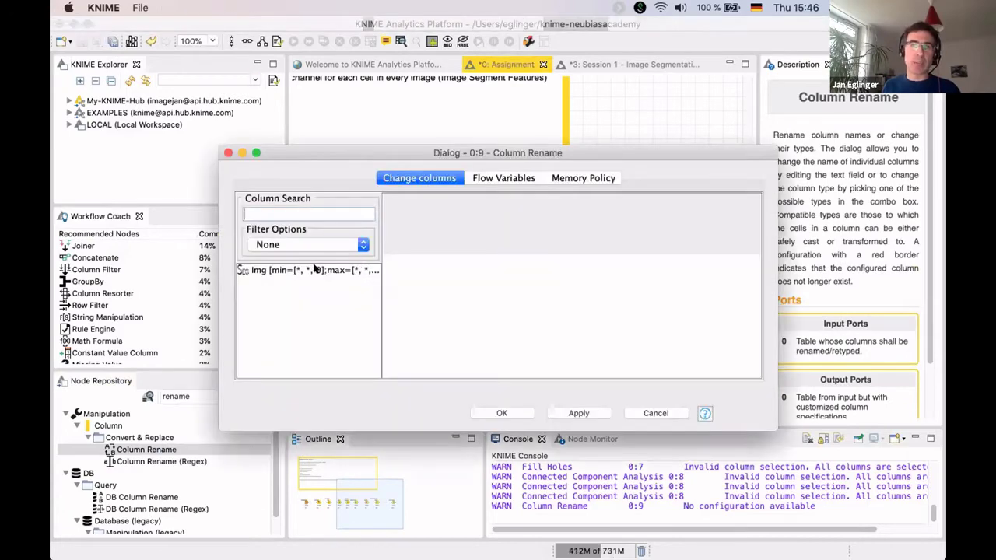
pyautogui.click(315, 269)
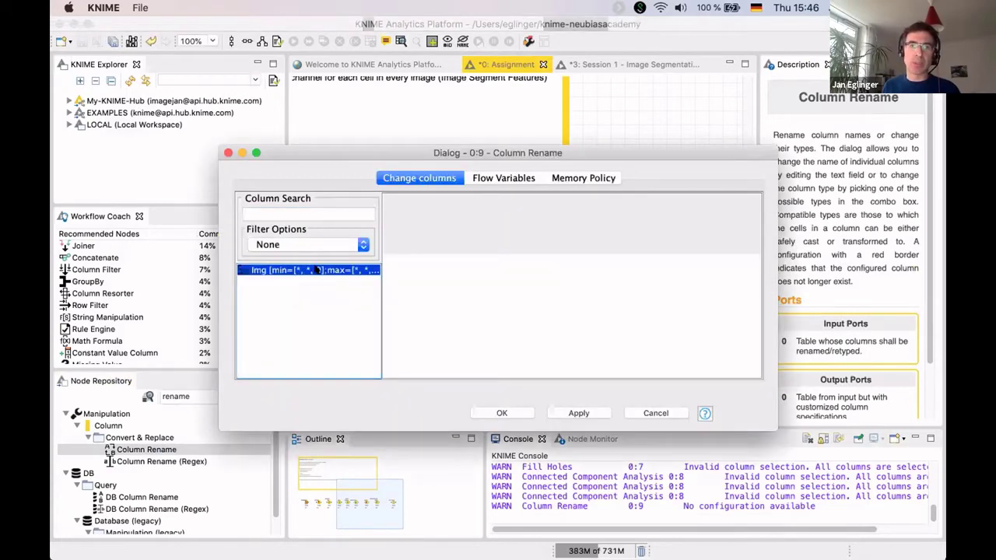
pyautogui.moveTo(381, 154); pyautogui.dragTo(405, 129)
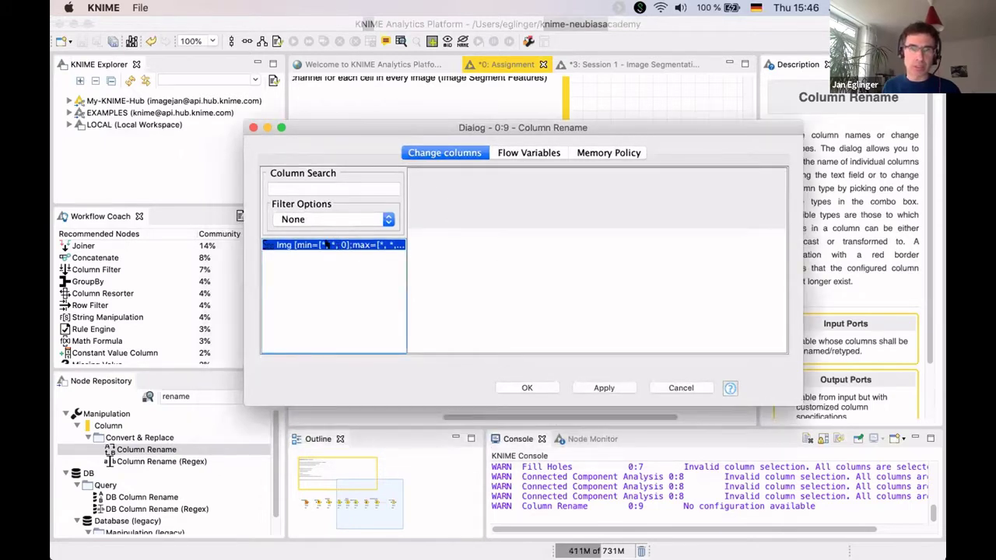
pyautogui.doubleClick(323, 244)
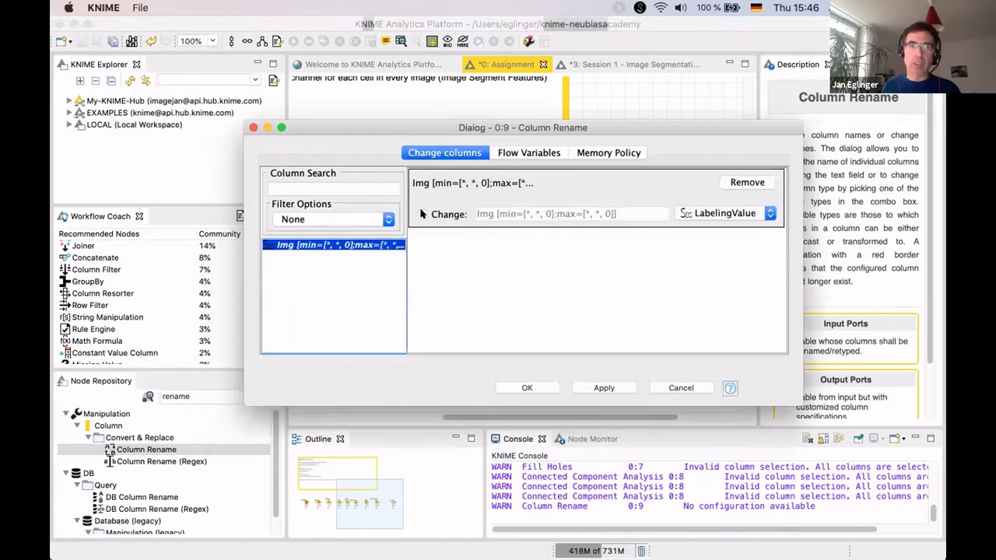
pyautogui.click(421, 214)
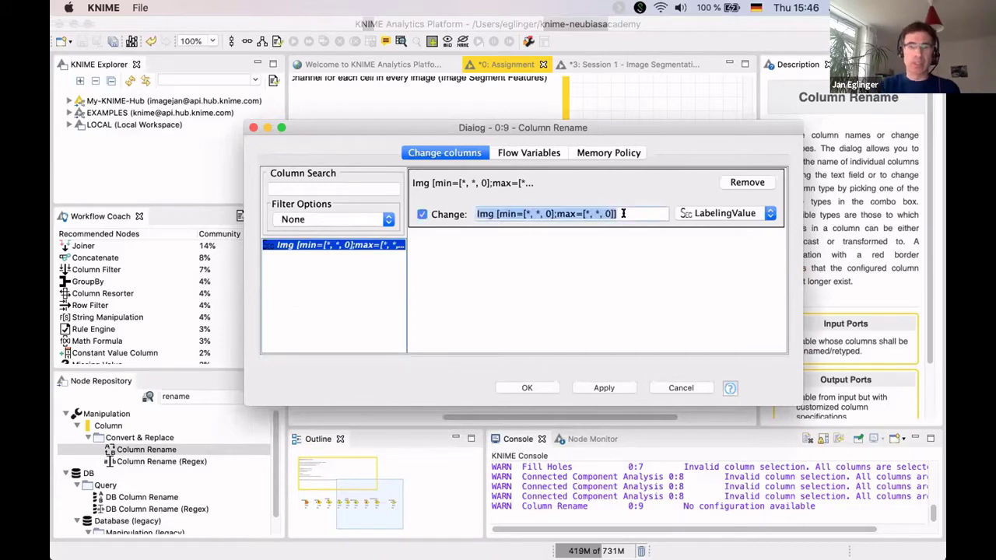
pyautogui.write('Segmentation')
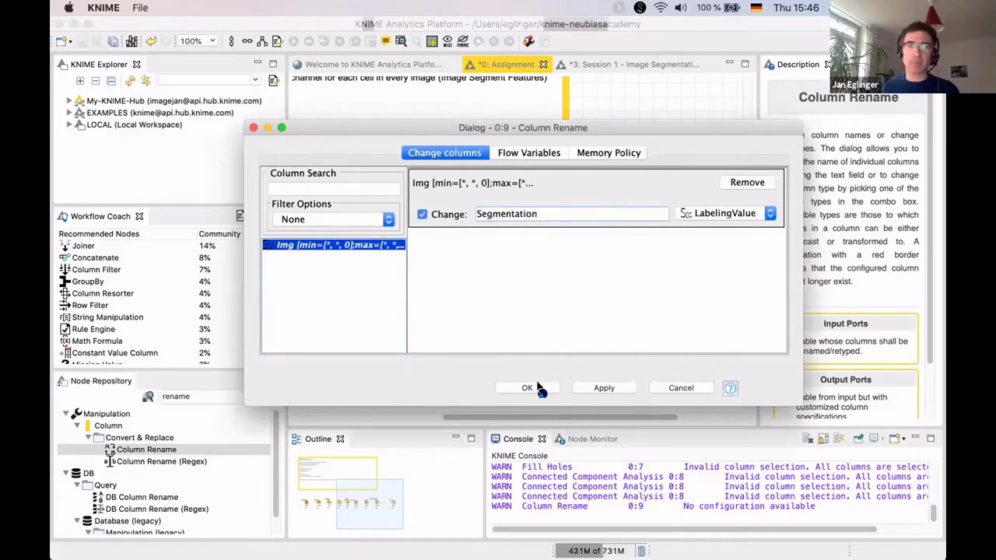
pyautogui.press('Return')
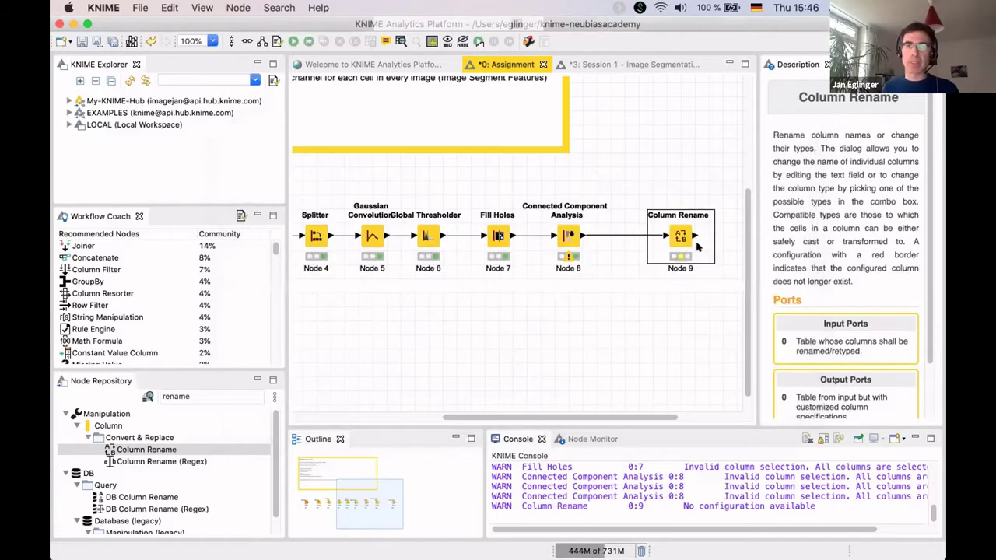
# Execute the Column Rename node, check its renamed output table, and close the table.
pyautogui.rightClick(680, 237)
pyautogui.click(729, 249)
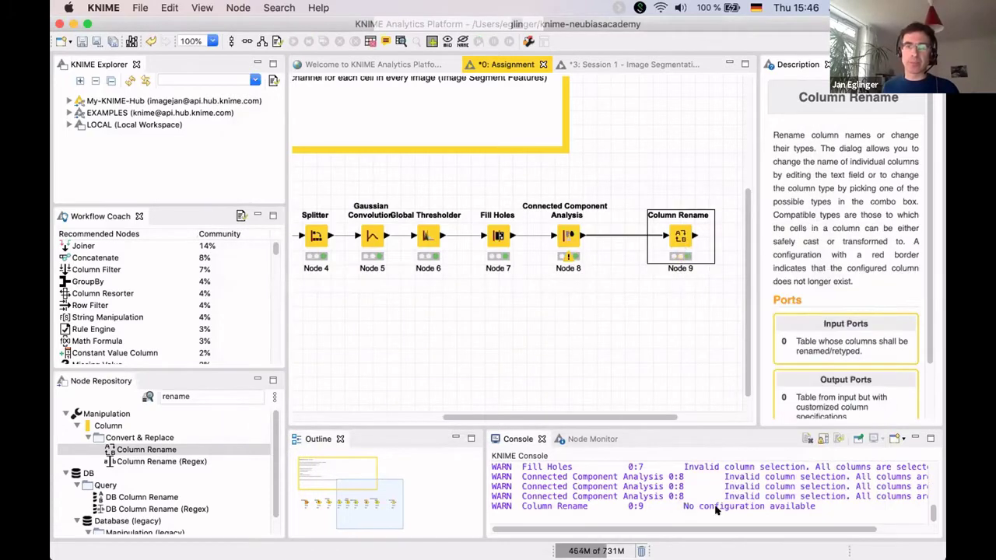
pyautogui.rightClick(680, 237)
pyautogui.click(735, 545)
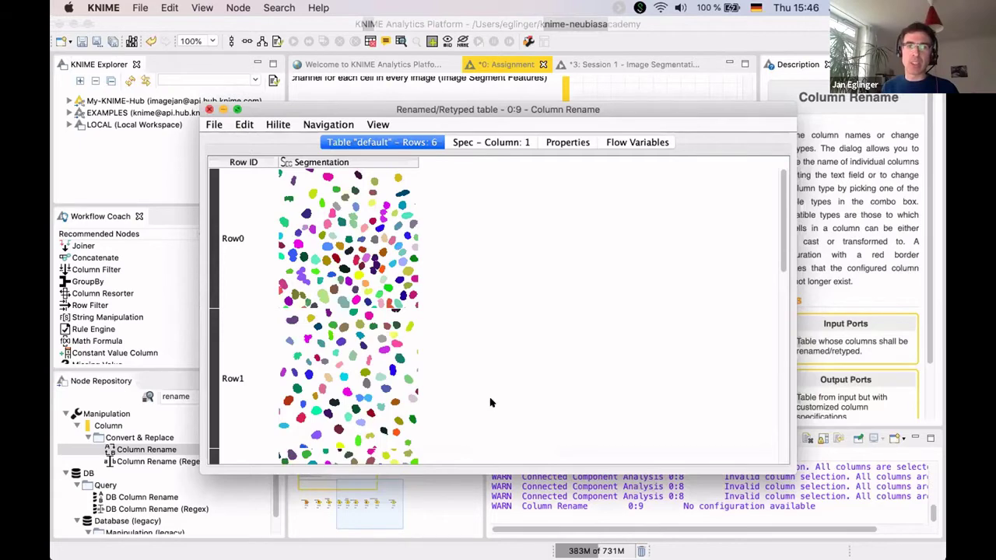
pyautogui.press('super+w')
# Move the nodes from Gaussian Convolution through Column Rename together to a lower row beneath the Splitter's level.
pyautogui.hscroll(-5, 467, 327)
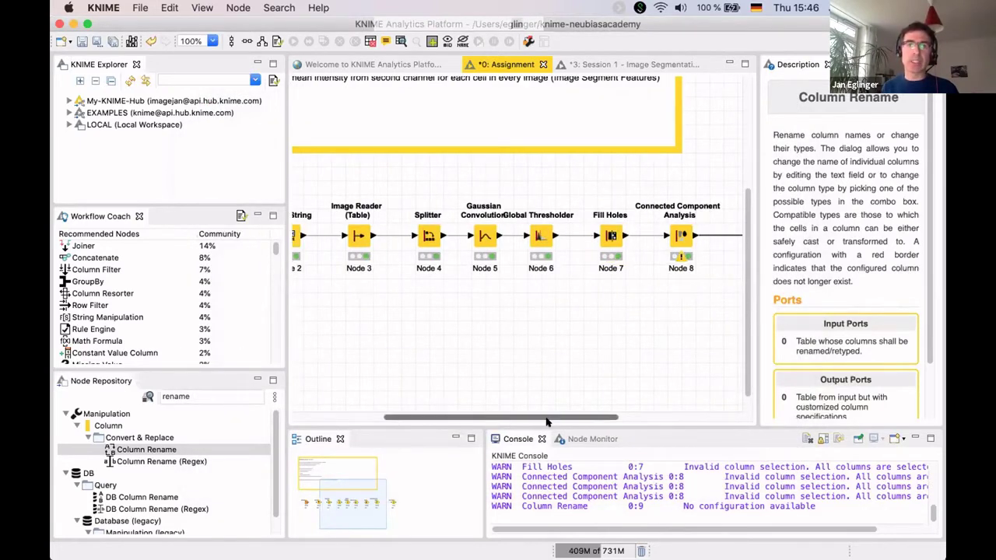
pyautogui.hscroll(3, 547, 421)
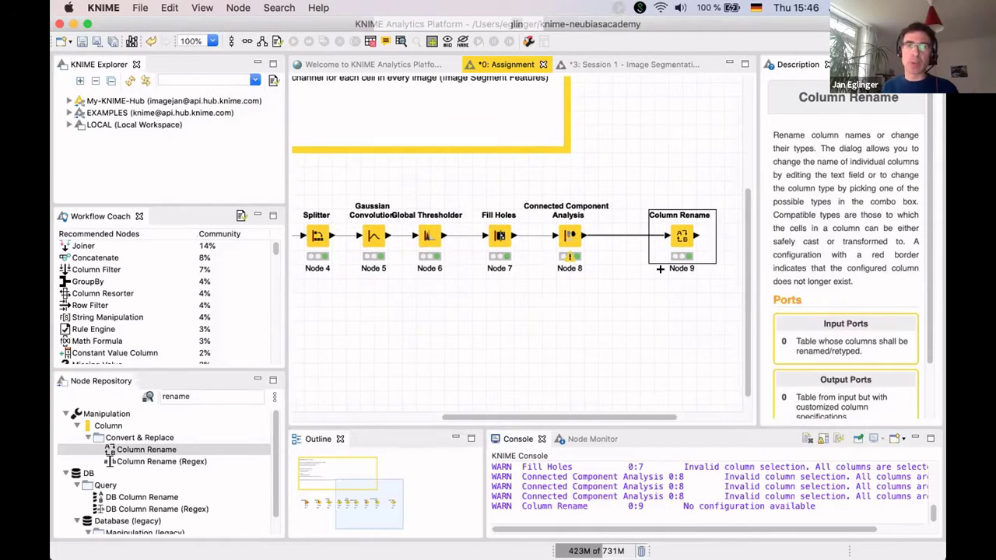
pyautogui.moveTo(345, 280); pyautogui.dragTo(678, 239)
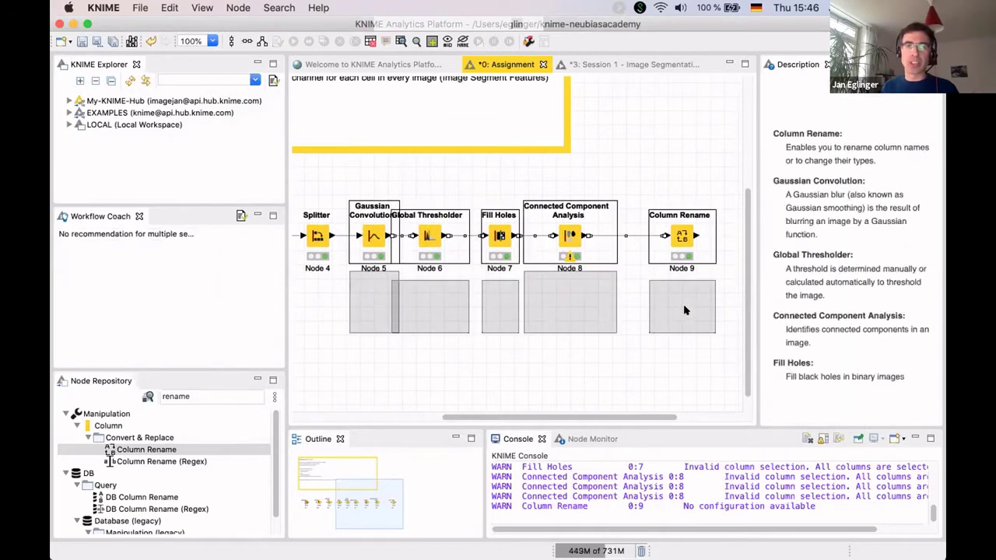
pyautogui.moveTo(577, 419); pyautogui.dragTo(576, 410)
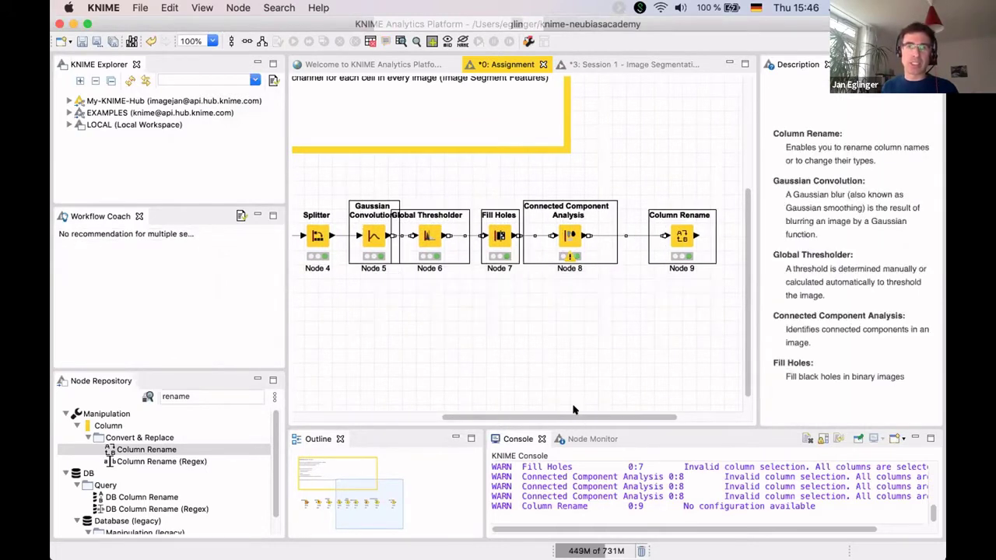
# Search for "joiner", place a Joiner node above and beyond Column Rename, and connect the Splitter output to its upper input.
pyautogui.click(210, 396)
pyautogui.write('joiner')
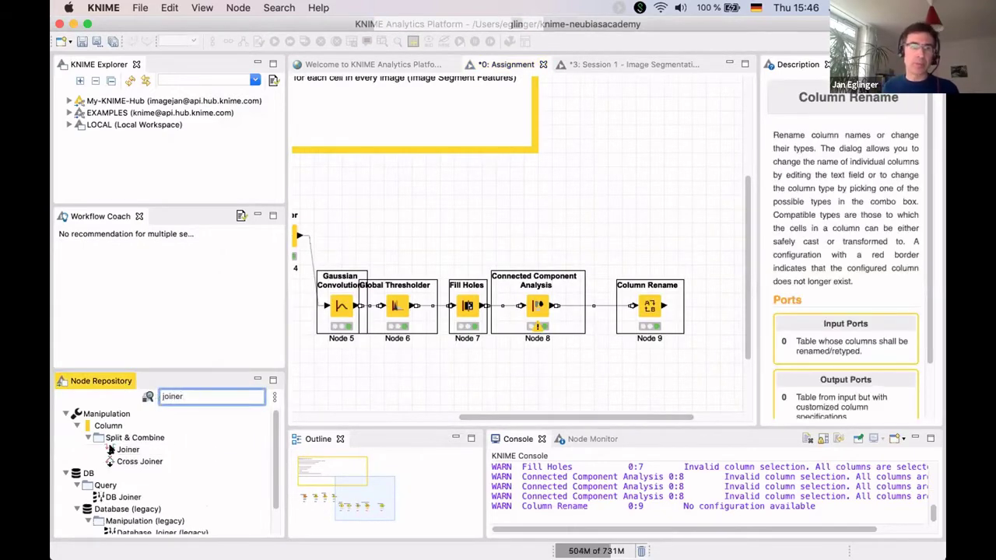
pyautogui.moveTo(634, 257); pyautogui.dragTo(715, 242)
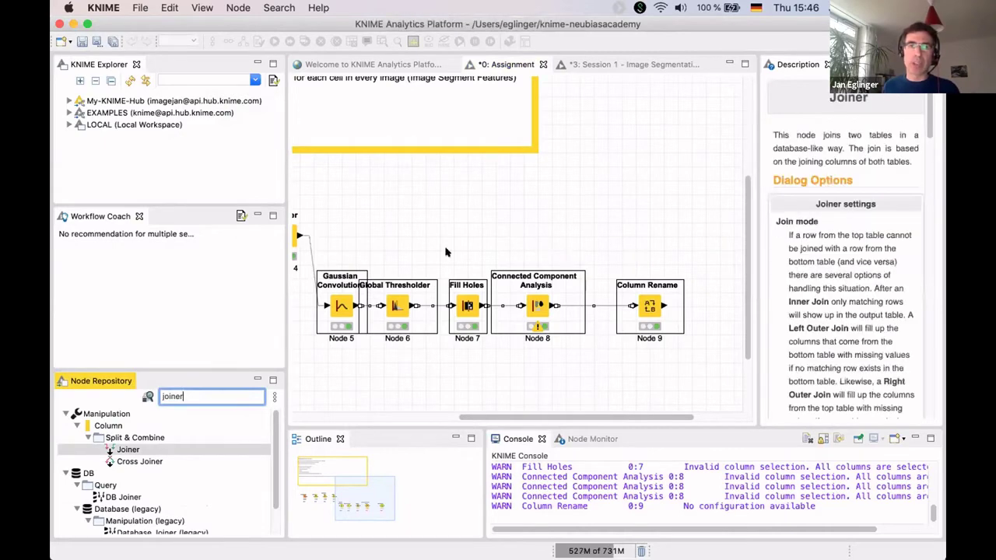
pyautogui.moveTo(300, 235); pyautogui.dragTo(705, 230)
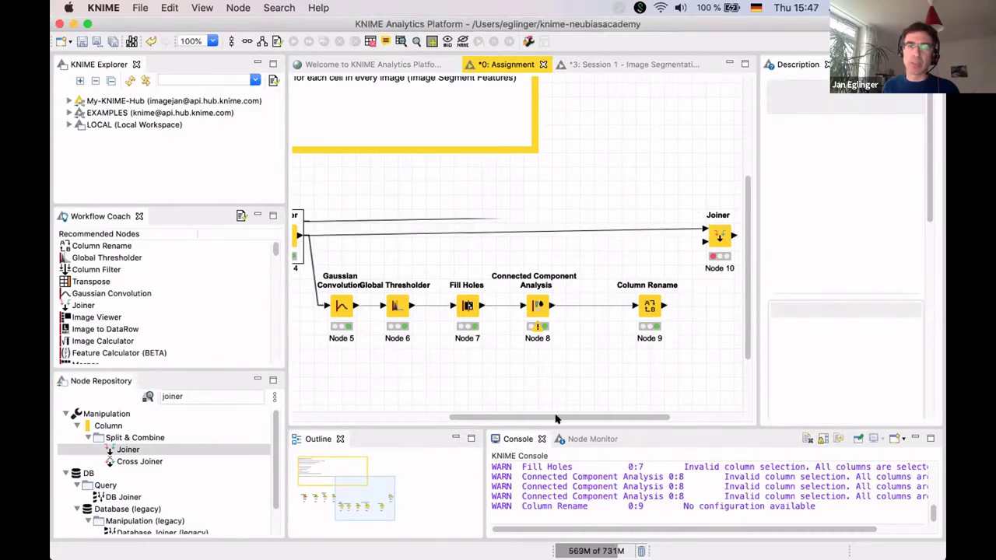
pyautogui.moveTo(589, 414)
pyautogui.mouseDown()
pyautogui.moveTo(577, 415)
pyautogui.moveTo(606, 415)
pyautogui.mouseUp()
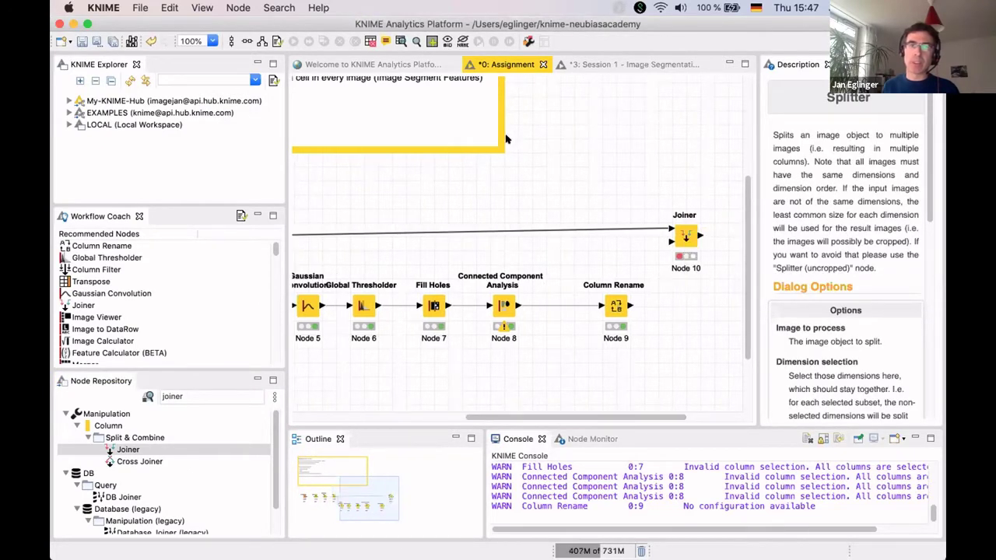
pyautogui.click(516, 84)
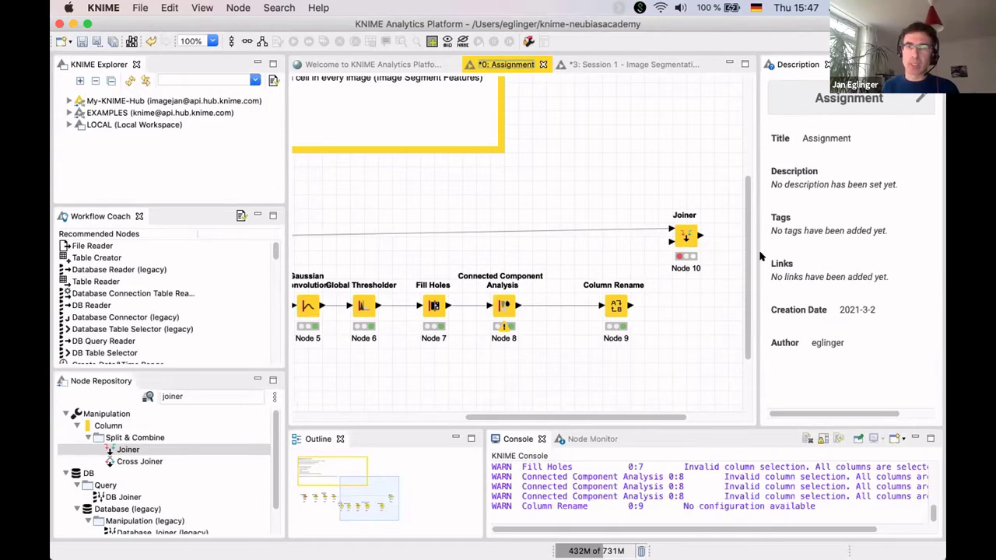
# Connect Column Rename to the Joiner's lower input and configure the Joiner to match Row ID with Row ID.
pyautogui.hotkey('ctrl', 'm')
pyautogui.moveTo(695, 331); pyautogui.dragTo(746, 263)
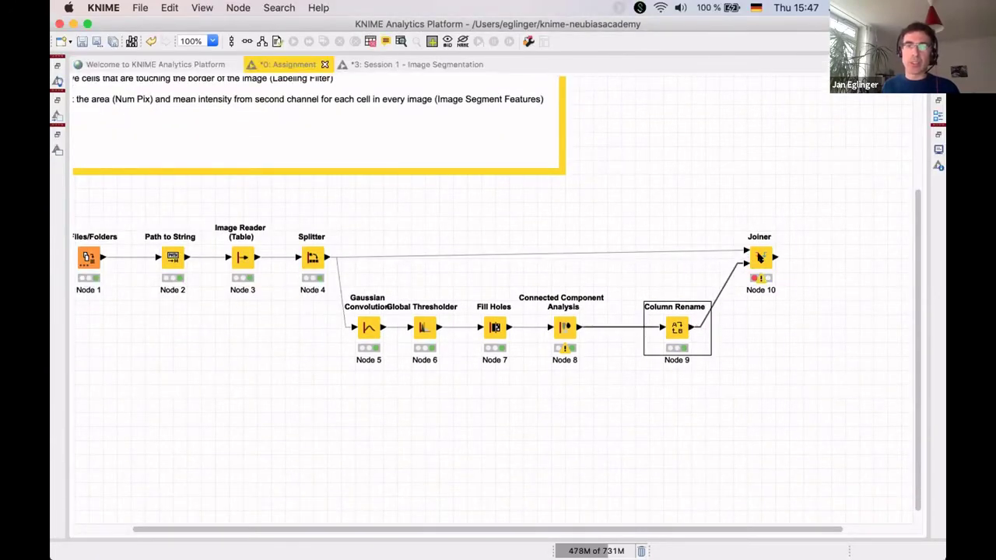
pyautogui.click(760, 256)
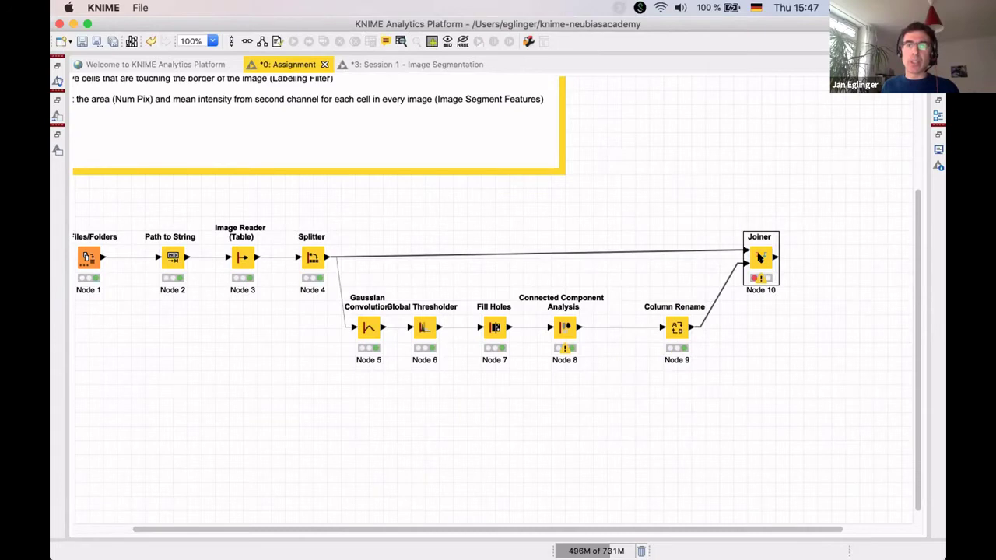
pyautogui.doubleClick(760, 257)
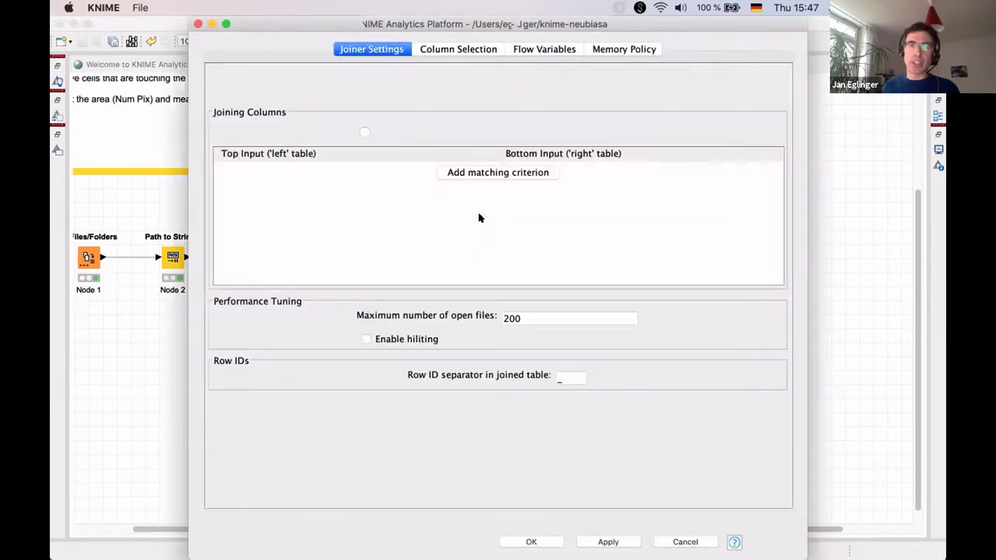
pyautogui.click(481, 171)
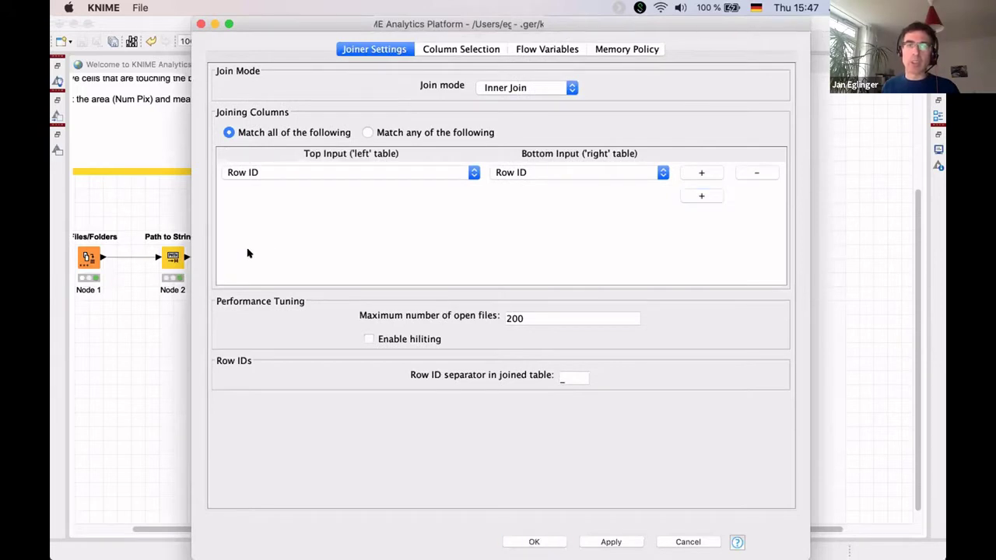
pyautogui.press('Return')
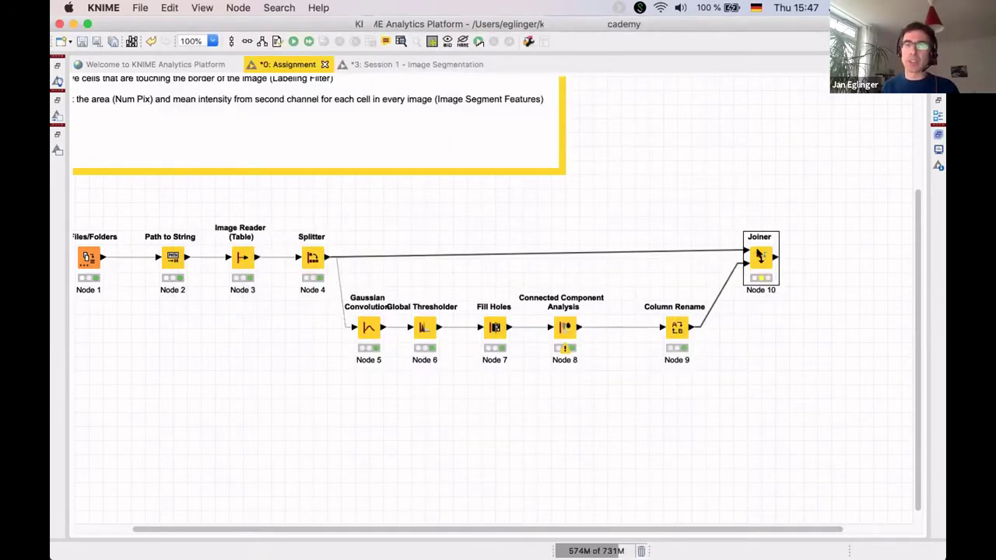
# Execute the Joiner node, check the image and Segmentation columns in its joined table, and close the table.
pyautogui.rightClick(760, 255)
pyautogui.click(759, 252)
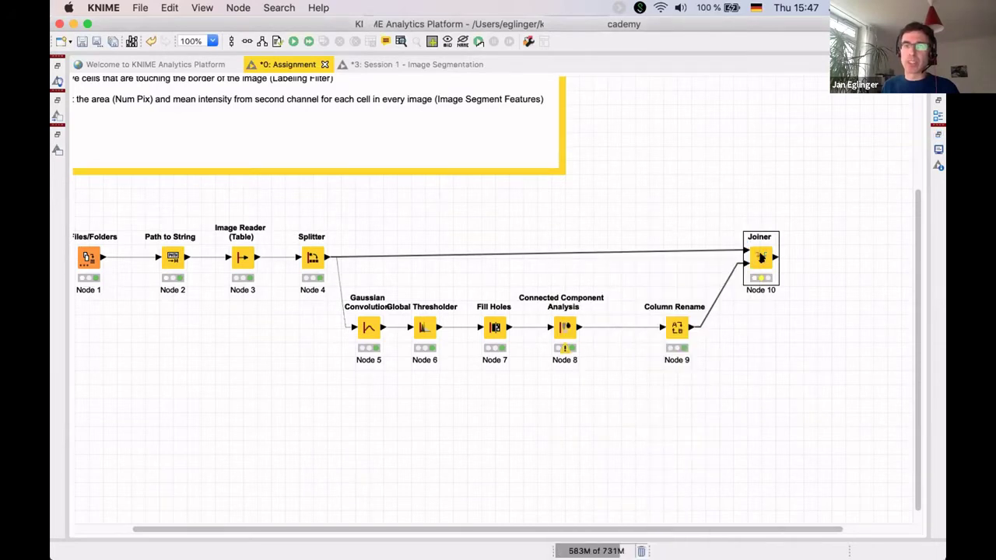
pyautogui.rightClick(562, 526)
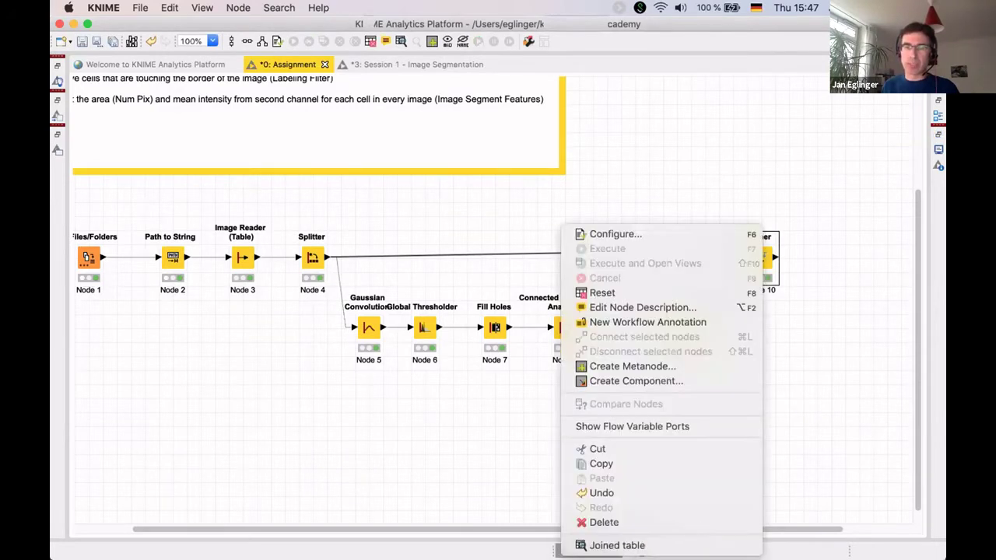
pyautogui.click(615, 545)
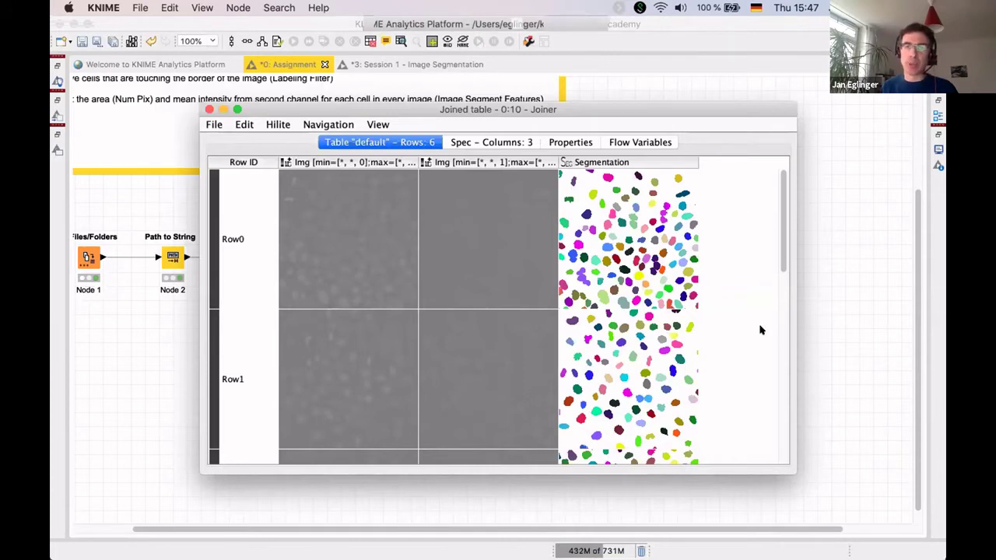
pyautogui.scroll(-3, 761, 329)
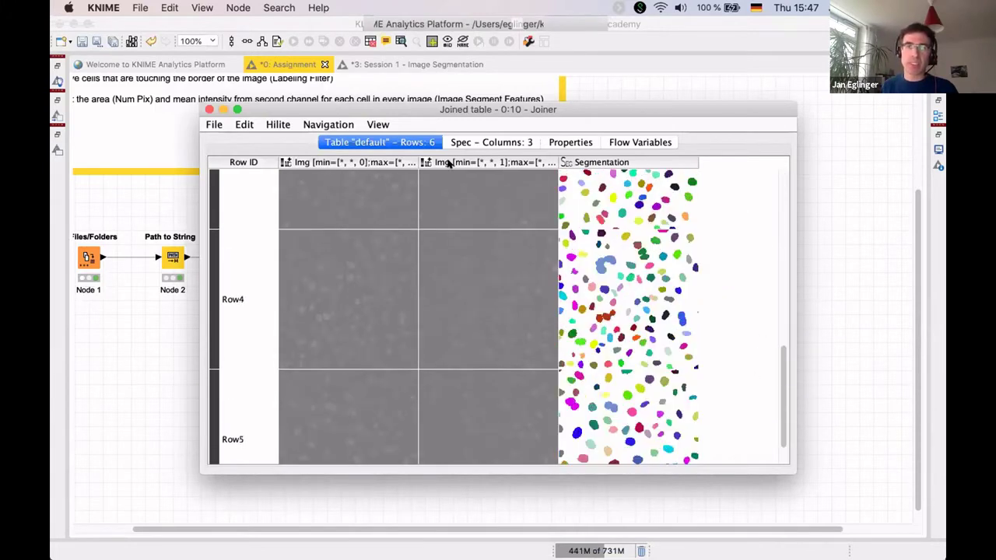
pyautogui.scroll(5, 763, 249)
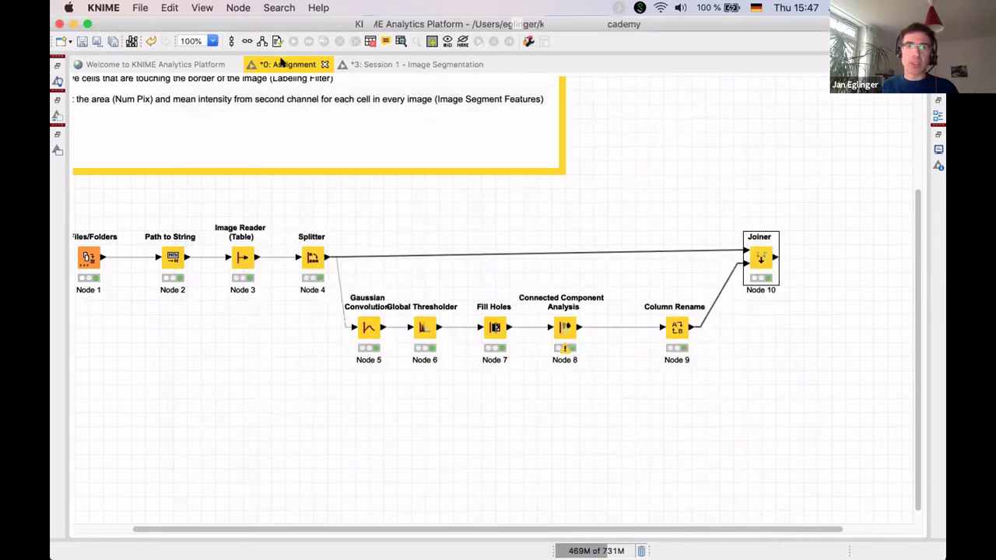
pyautogui.click(284, 64)
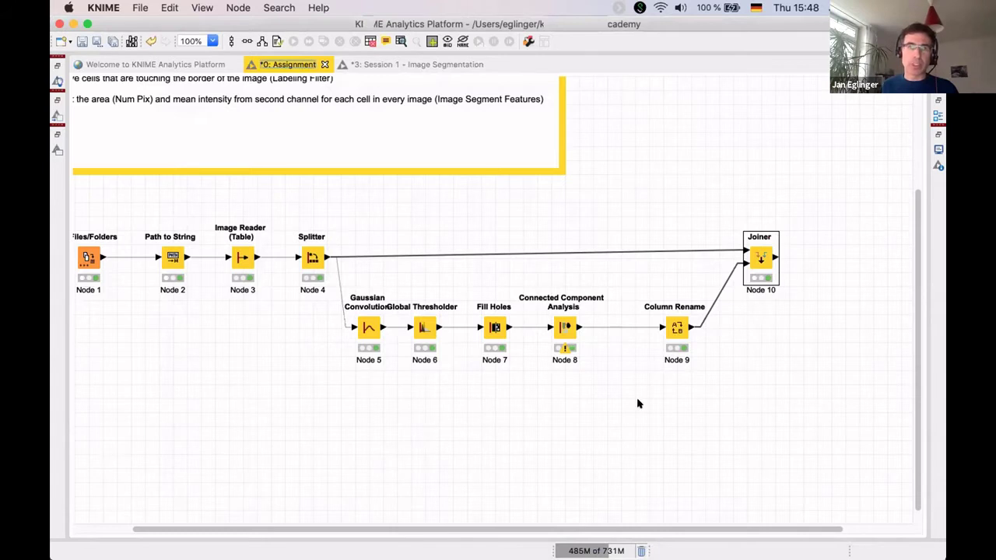
# Search for "image segmen" and place an Image Segment Features node after the Joiner, connected to its output.
pyautogui.hotkey('ctrl', 'm')
pyautogui.hscroll(5, 637, 403)
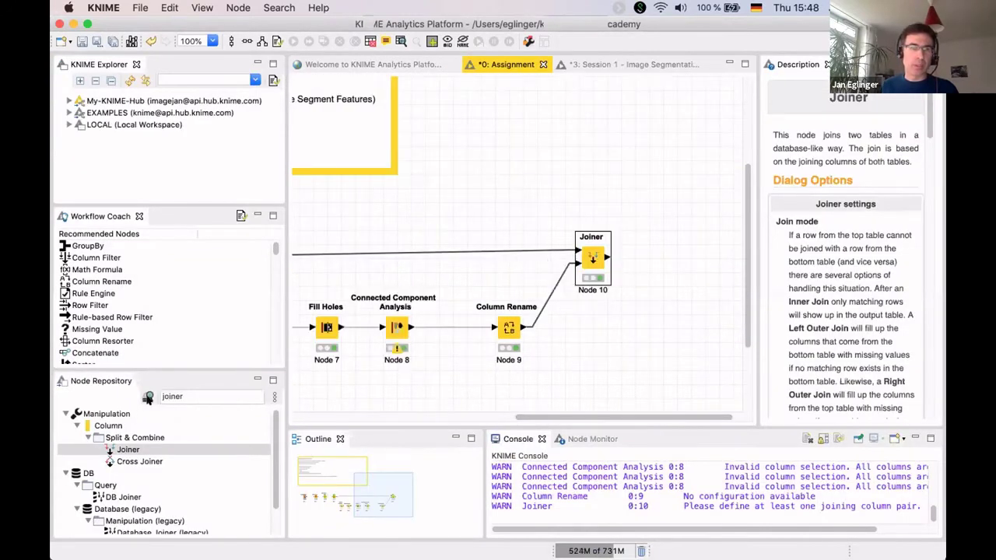
pyautogui.click(148, 397)
pyautogui.scroll(-2, 273, 459)
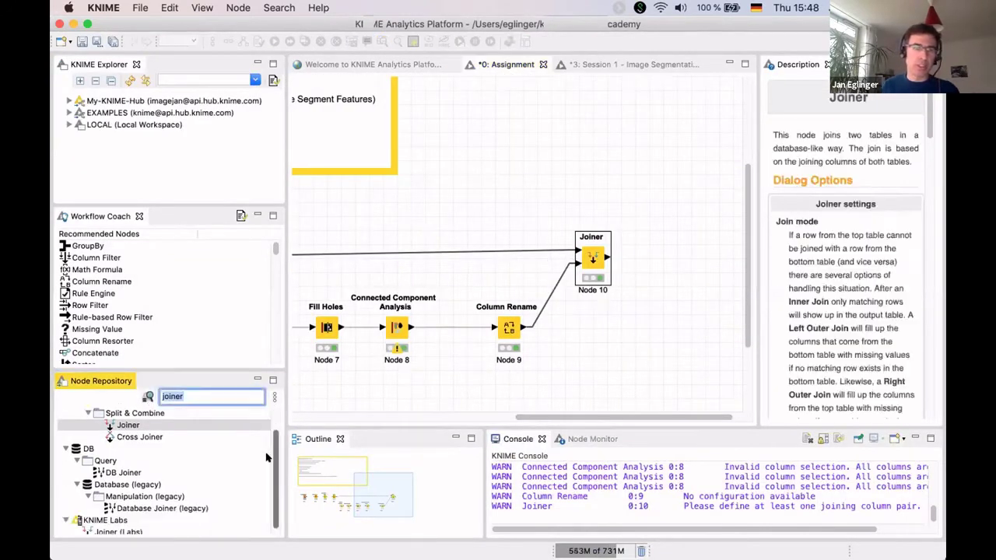
pyautogui.write('image ')
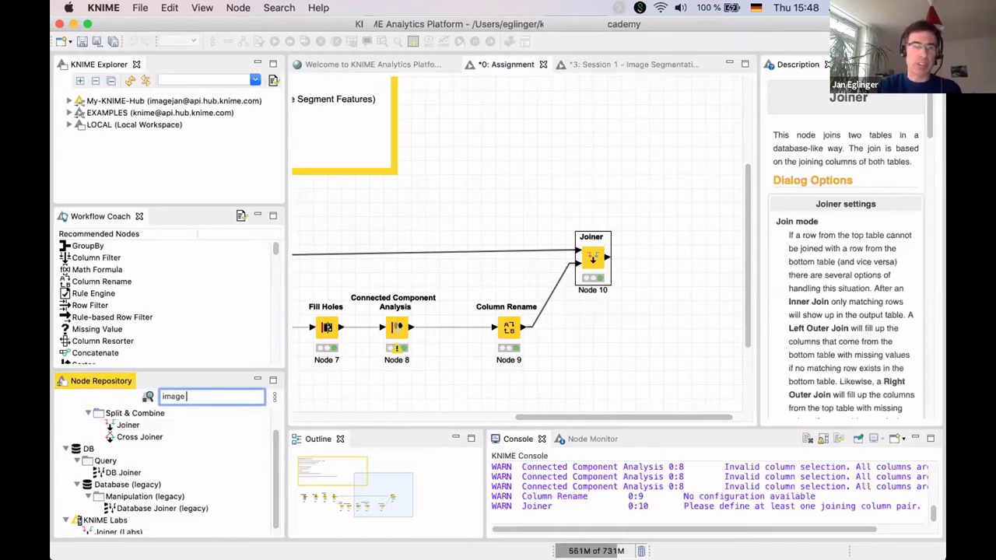
pyautogui.write('segmen')
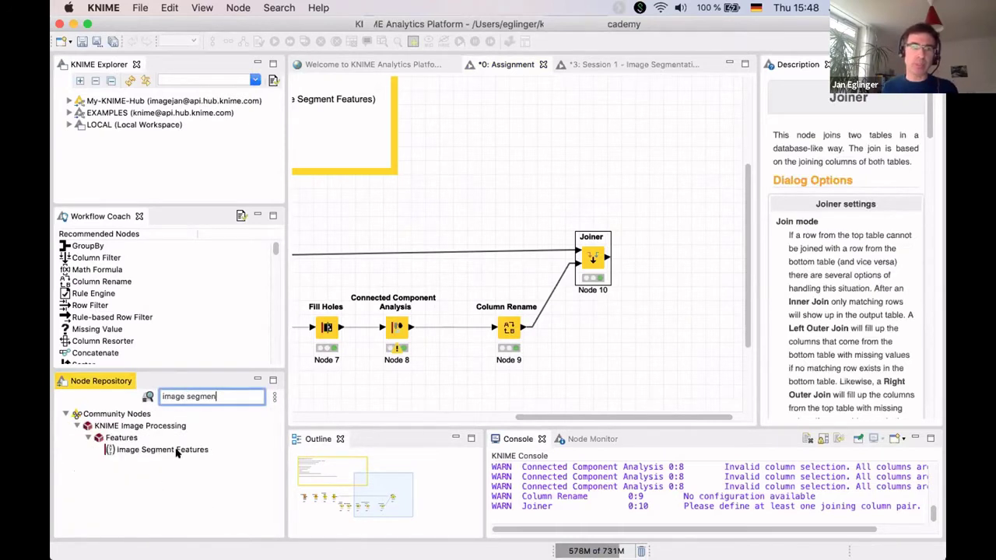
pyautogui.click(158, 449)
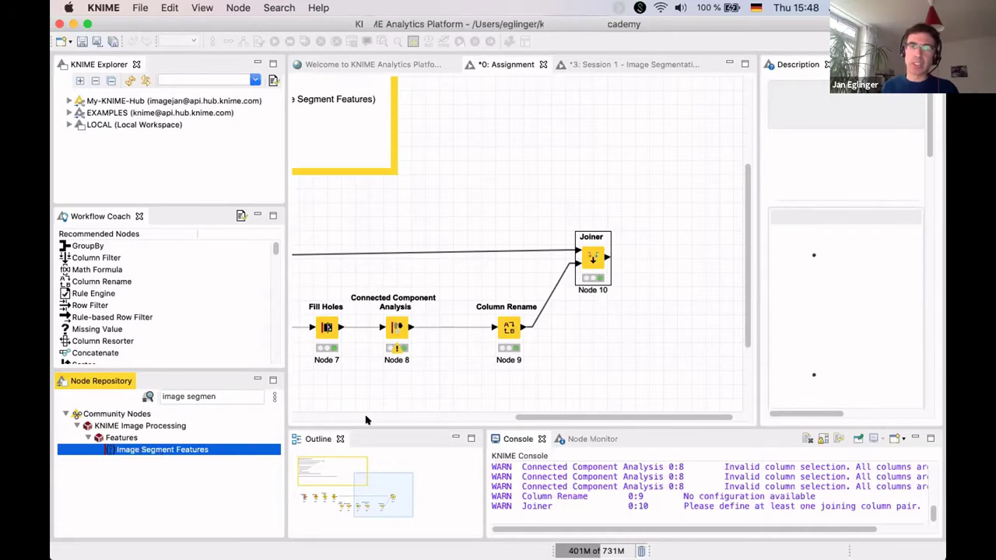
pyautogui.moveTo(635, 256); pyautogui.dragTo(659, 261)
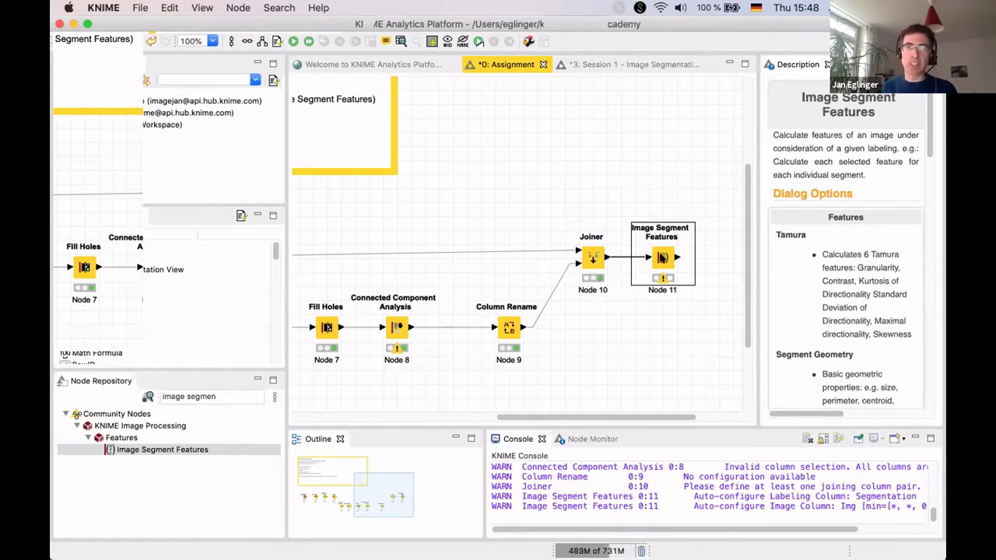
# Configure Image Segment Features with Segmentation as labeling and Img [min=[*, *, 1];max=[*, *, 1]] as image, and review its segment settings.
pyautogui.rightClick(697, 235)
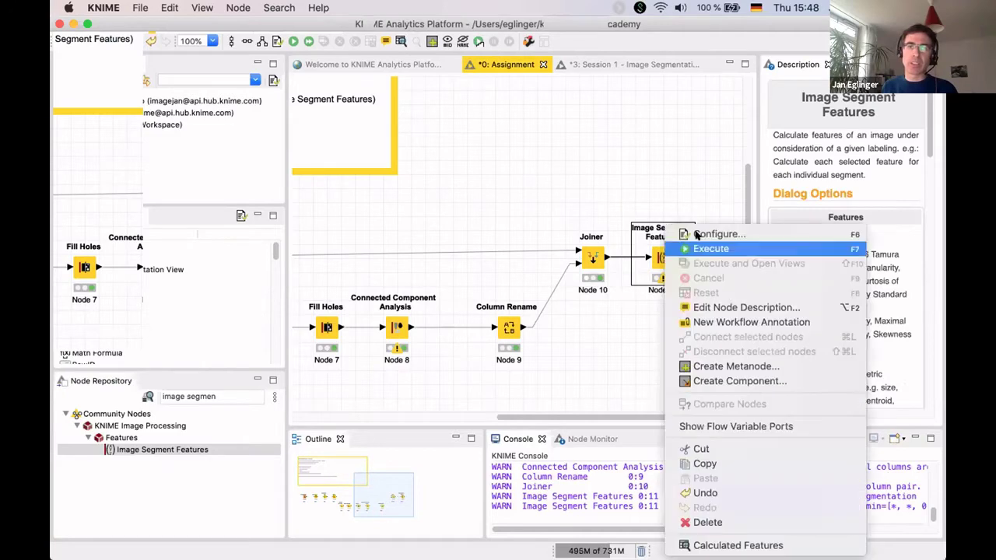
pyautogui.click(695, 231)
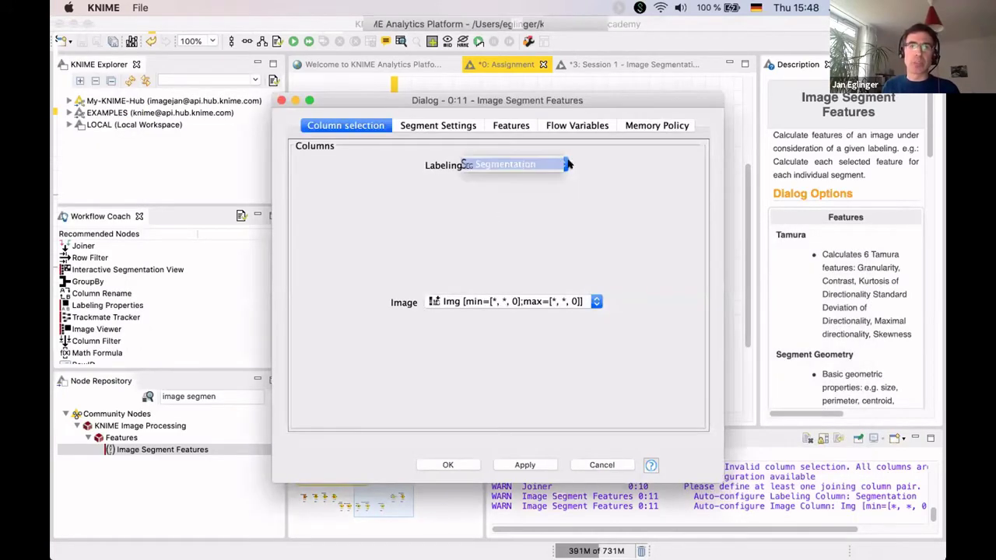
pyautogui.click(486, 165)
pyautogui.click(494, 302)
pyautogui.click(494, 302)
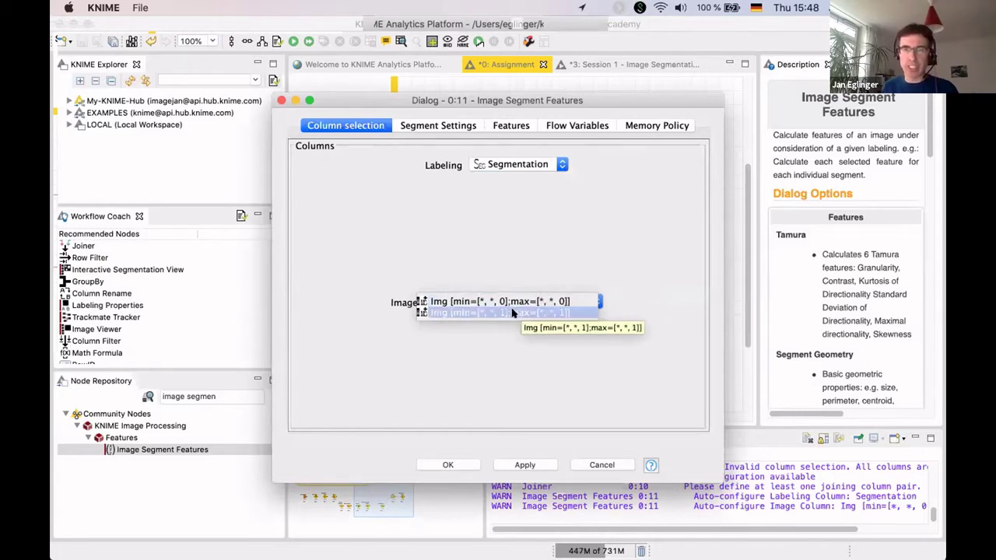
pyautogui.click(513, 312)
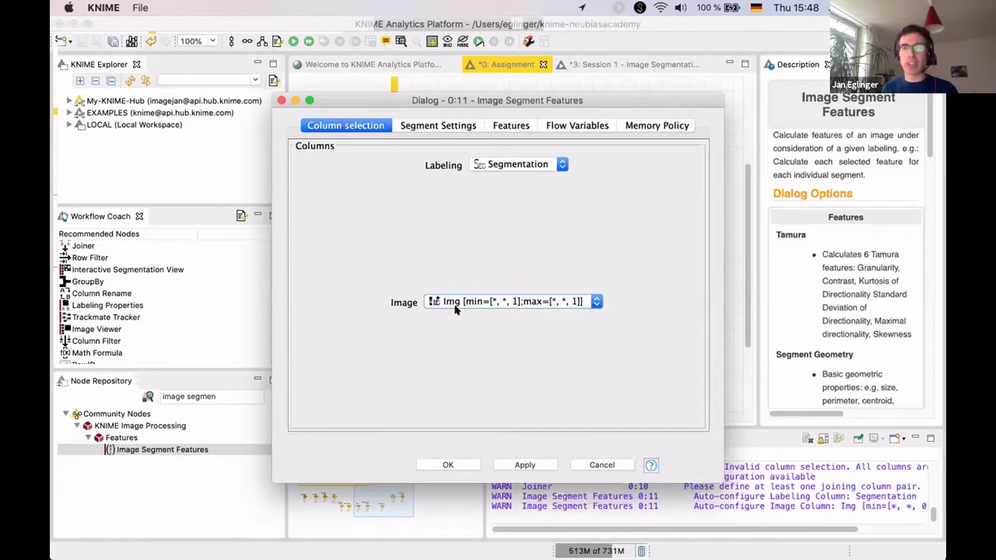
pyautogui.click(436, 127)
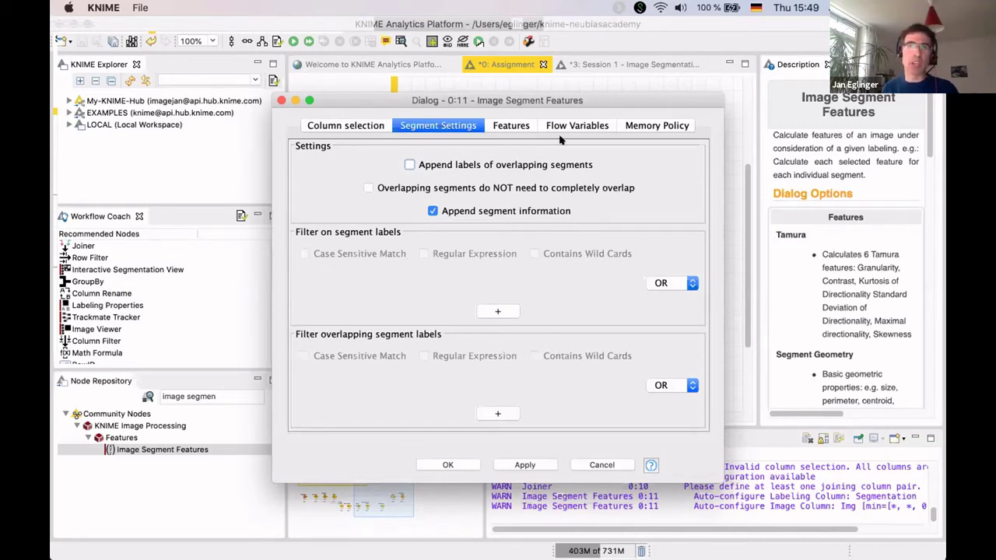
# Enable First order statistics for the segment features and select only Mean from its feature list.
pyautogui.click(509, 125)
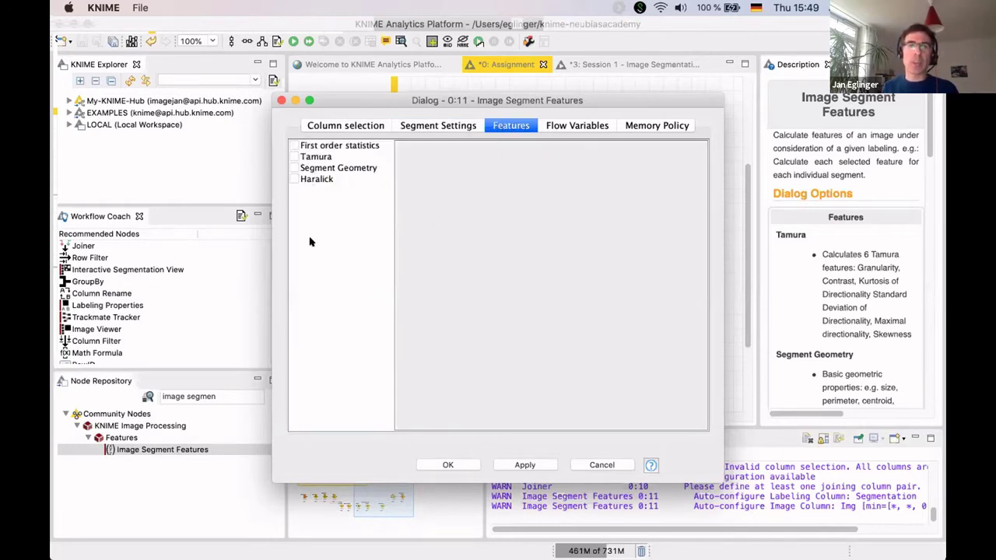
pyautogui.click(294, 145)
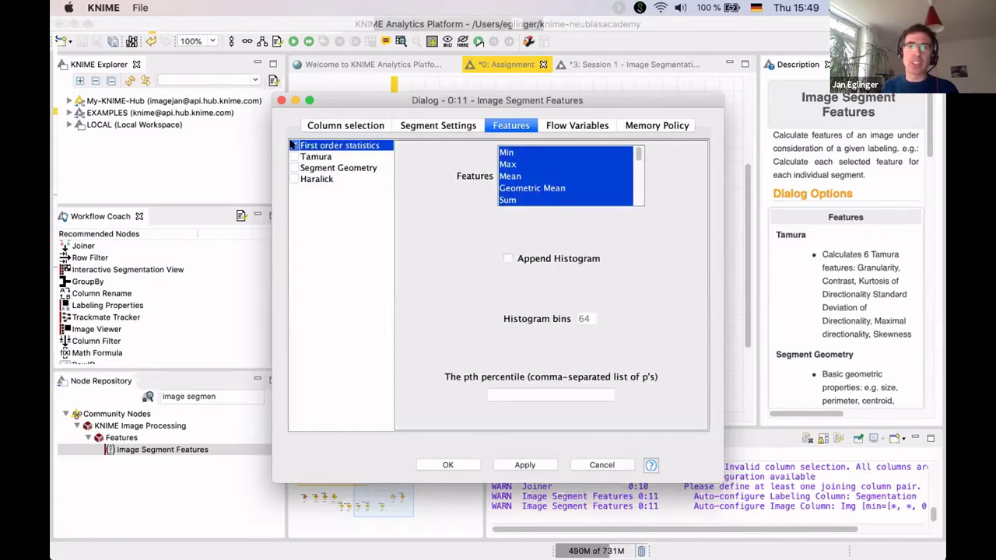
pyautogui.click(526, 177)
pyautogui.scroll(-4, 626, 194)
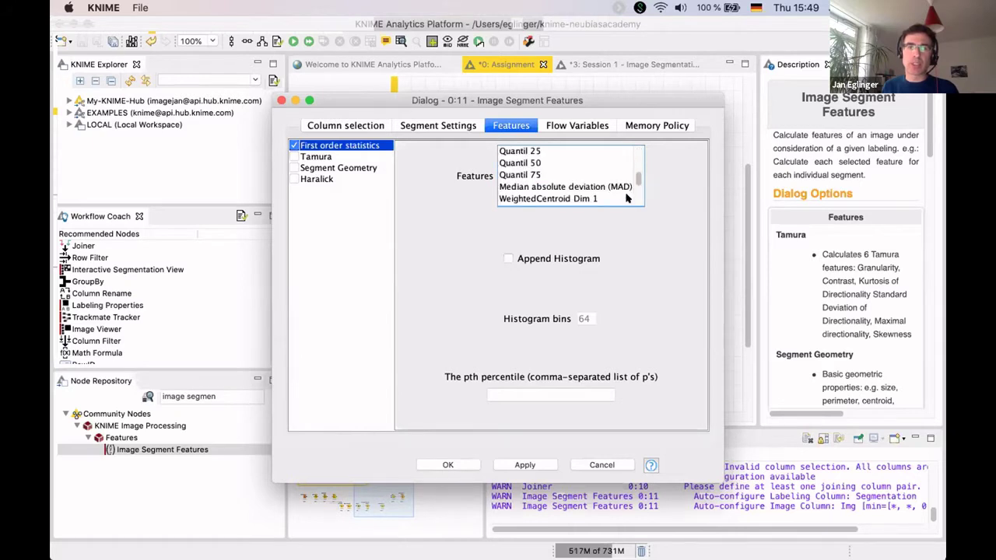
pyautogui.scroll(-2, 632, 191)
pyautogui.scroll(8, 636, 175)
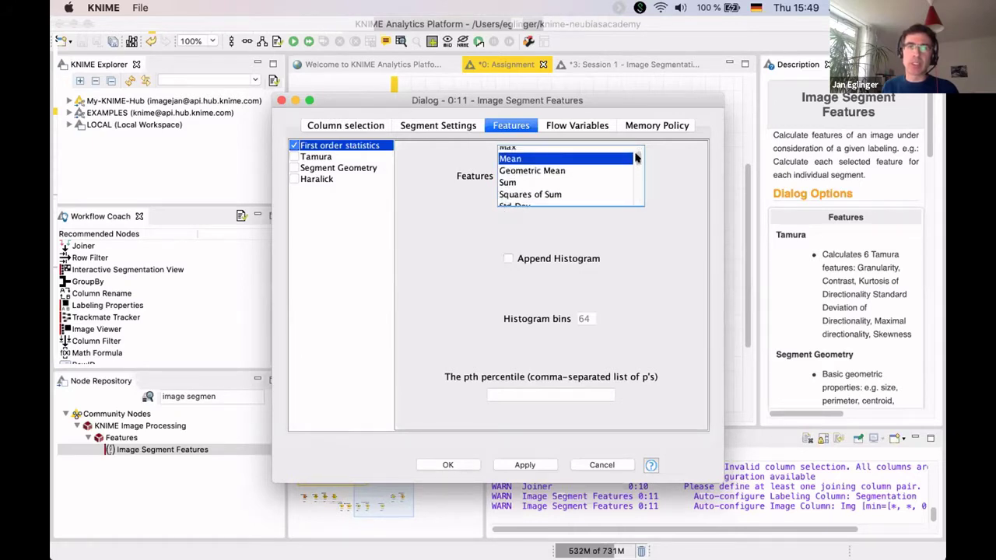
pyautogui.scroll(2, 636, 158)
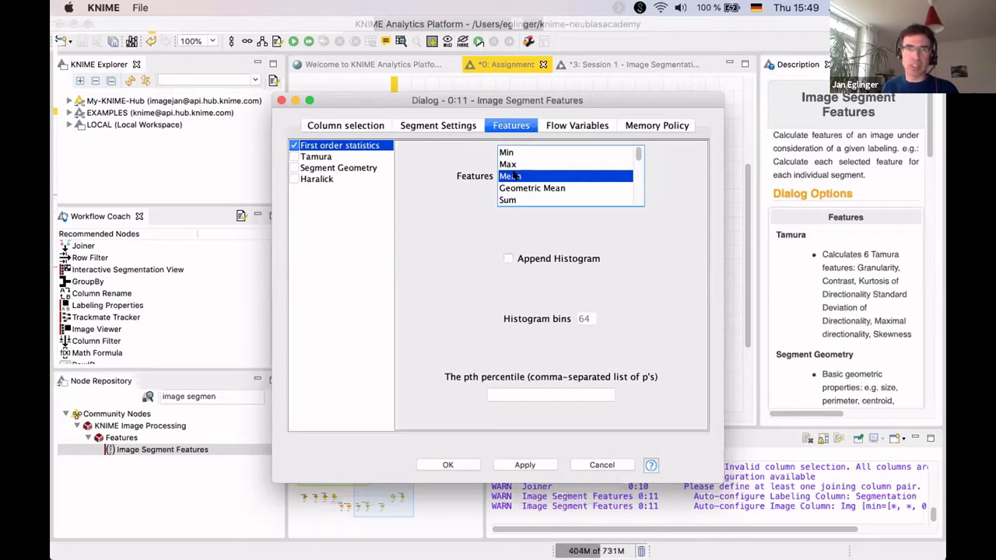
# Enable Segment Geometry with only Num Pix selected and confirm the Image Segment Features configuration.
pyautogui.click(320, 169)
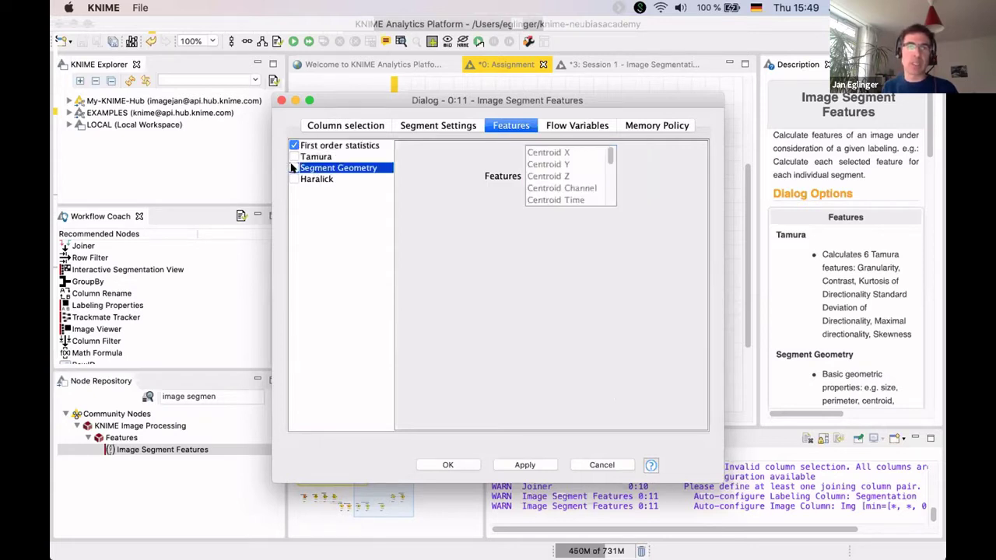
pyautogui.click(294, 168)
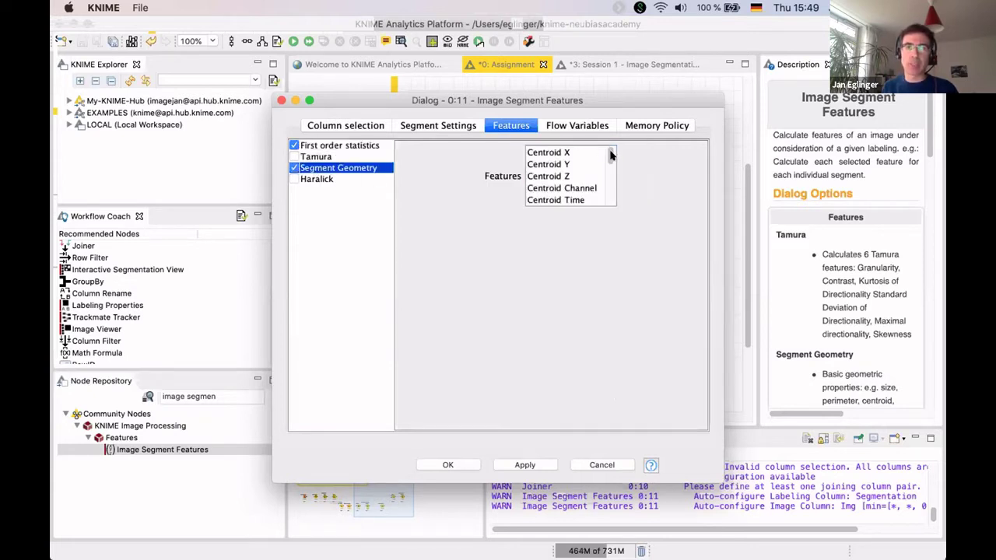
pyautogui.moveTo(608, 156); pyautogui.dragTo(606, 165)
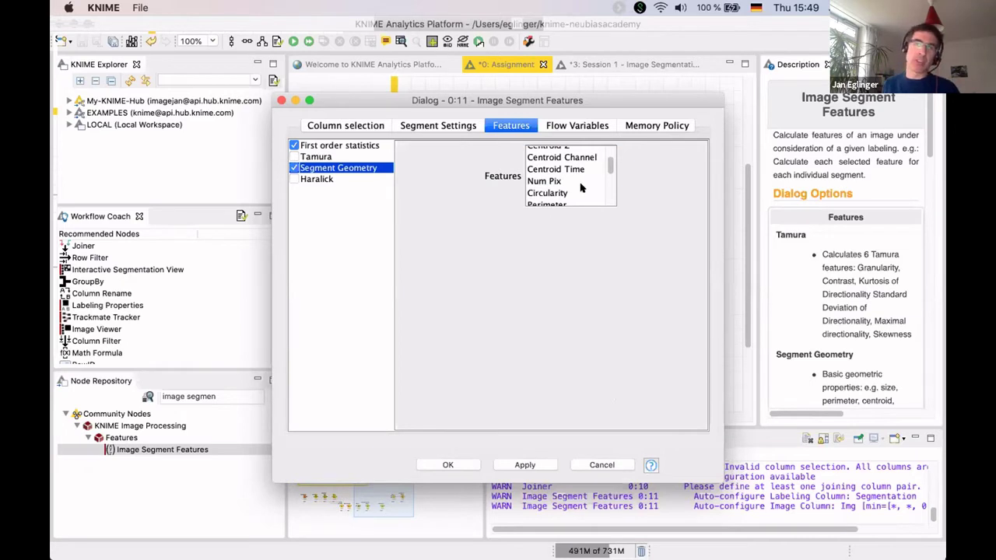
pyautogui.click(538, 179)
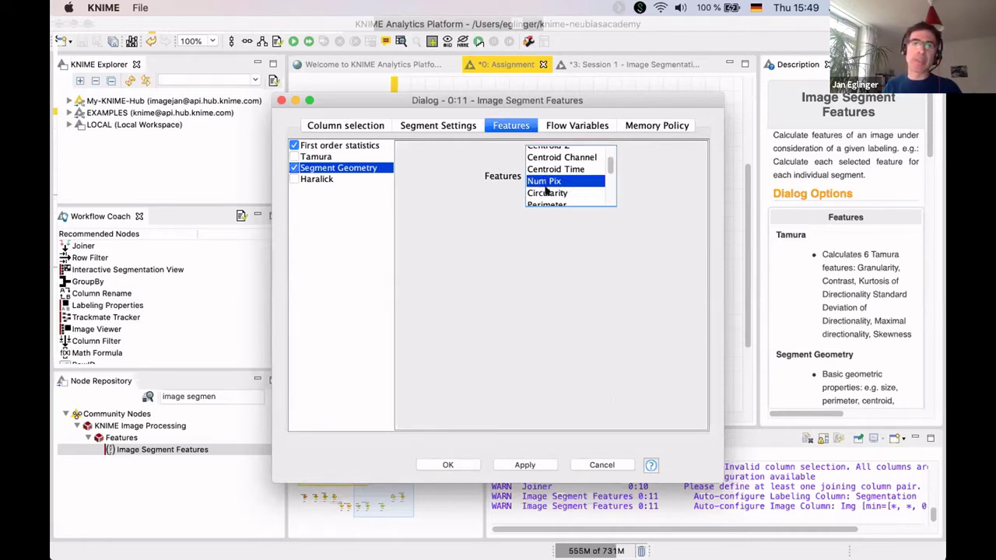
pyautogui.click(447, 466)
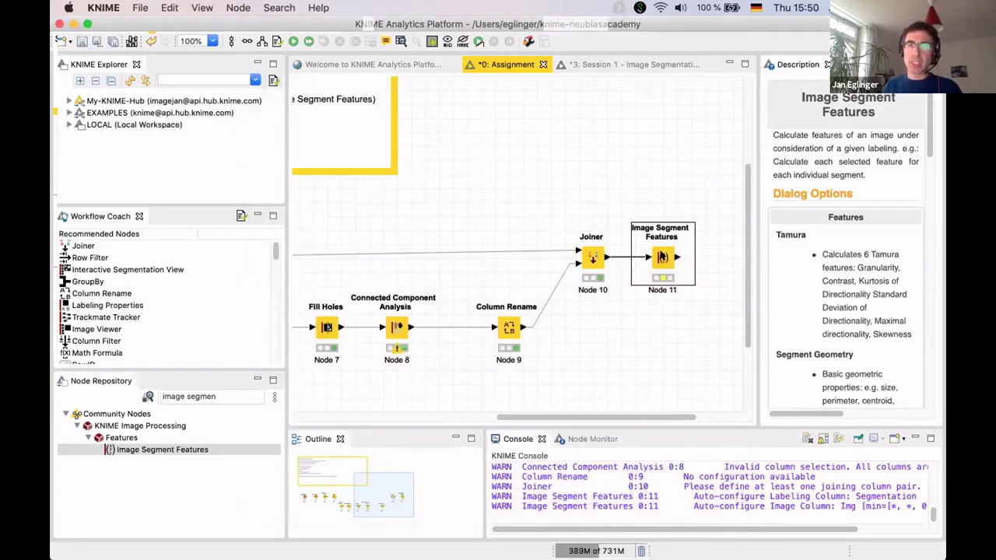
# Execute the Image Segment Features node.
pyautogui.rightClick(661, 257)
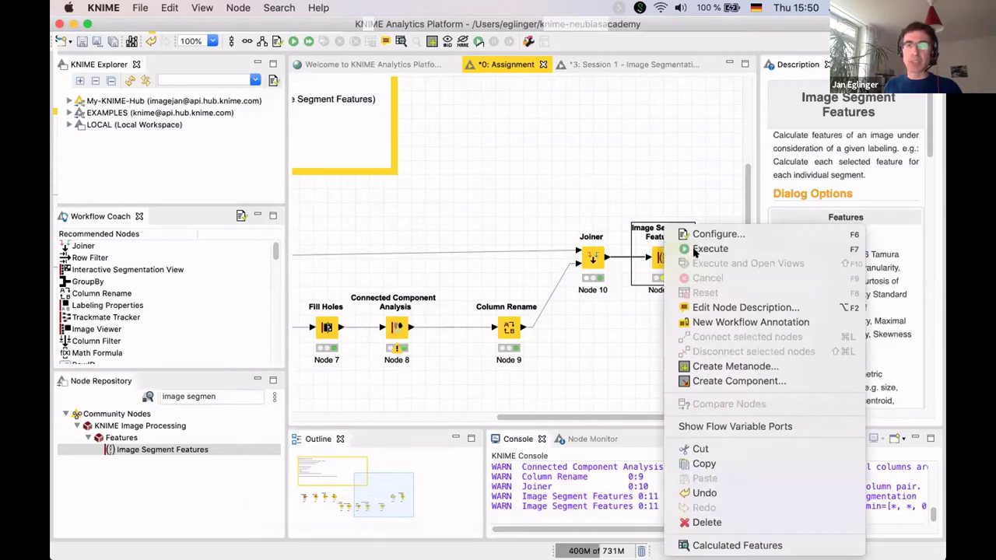
pyautogui.press('Escape')
pyautogui.press('F7')
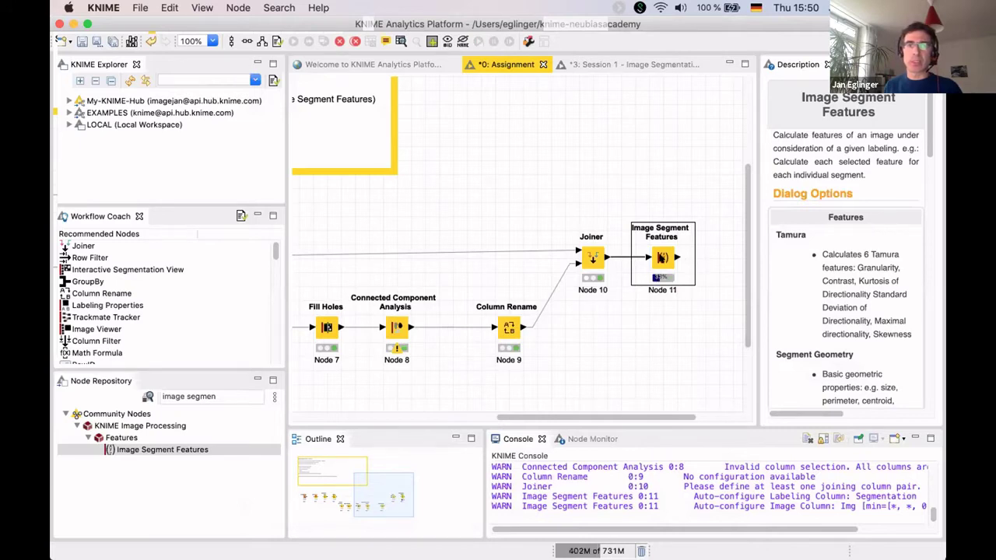
pyautogui.rightClick(616, 321)
pyautogui.click(654, 269)
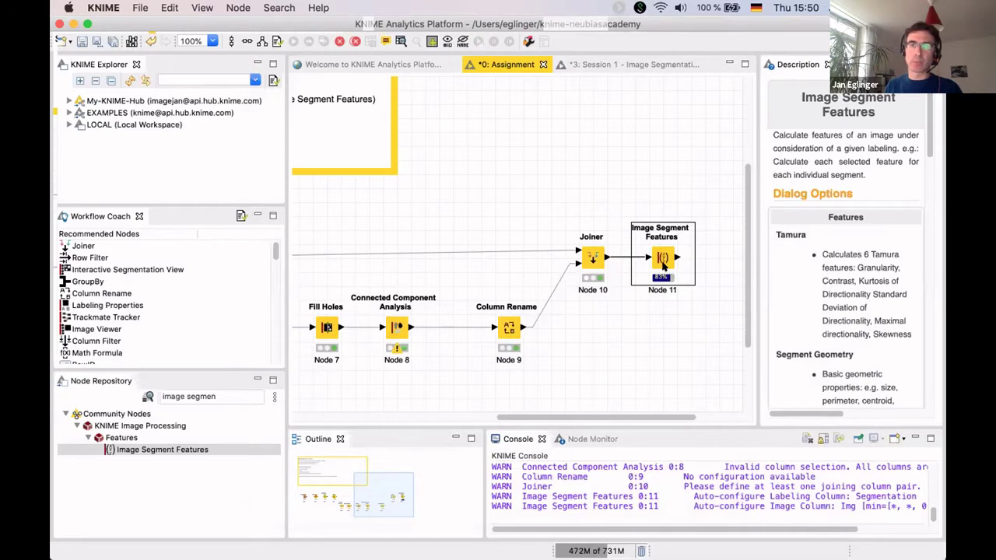
# Open the Calculated Features table of the Image Segment Features node and enlarge rows Row0#1 and Row0#9 to inspect their bitmasks.
pyautogui.rightClick(664, 267)
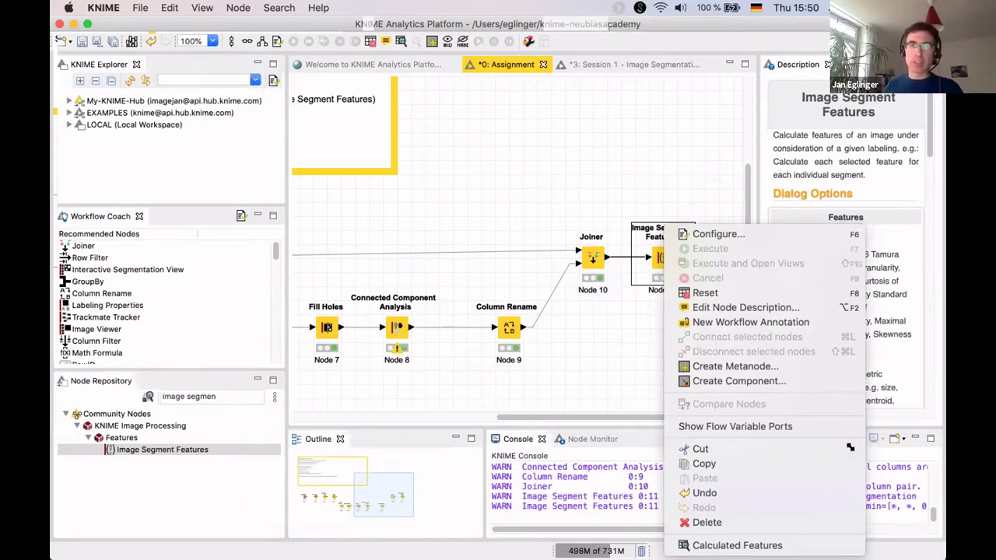
pyautogui.click(737, 546)
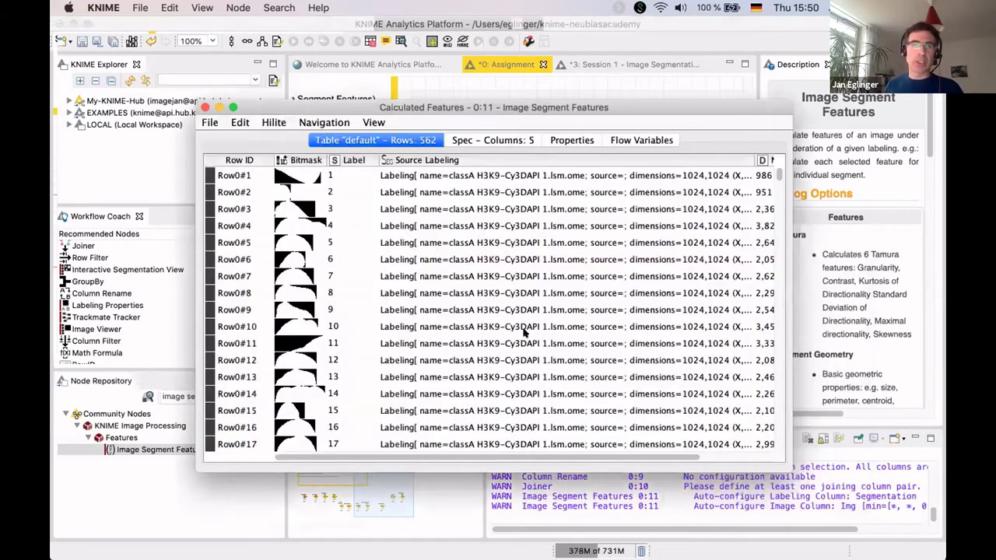
pyautogui.doubleClick(199, 102)
pyautogui.moveTo(195, 110); pyautogui.dragTo(195, 132)
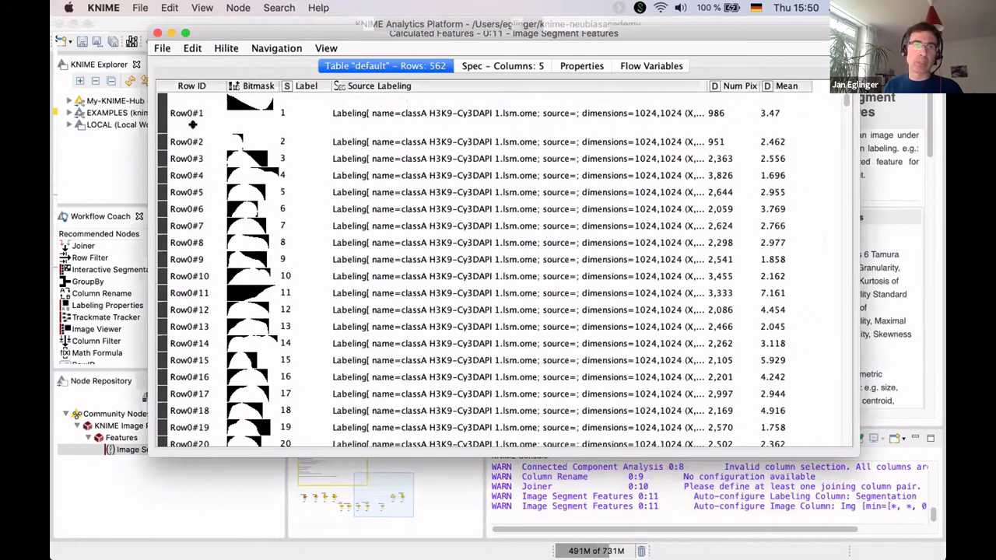
pyautogui.moveTo(192, 125); pyautogui.dragTo(192, 113)
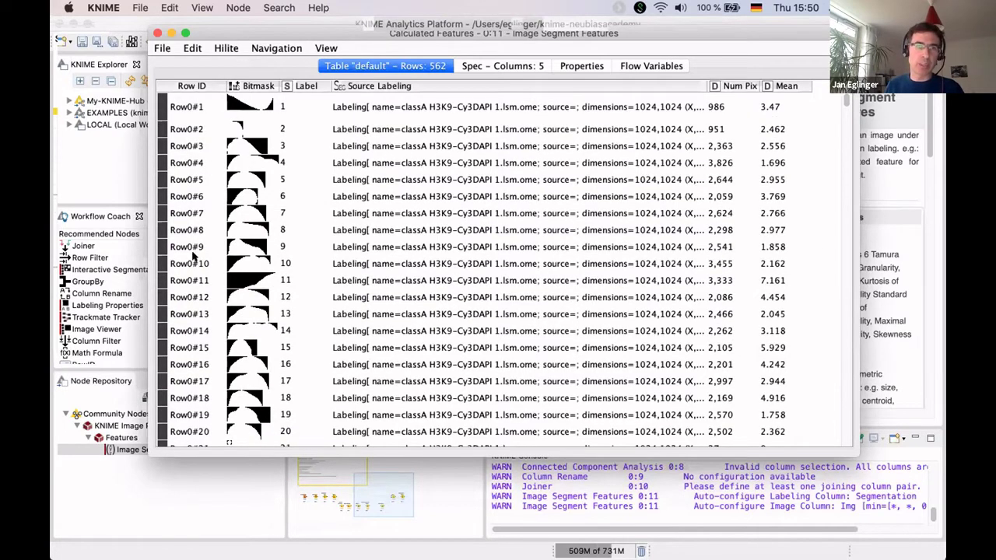
pyautogui.moveTo(193, 254); pyautogui.dragTo(183, 288)
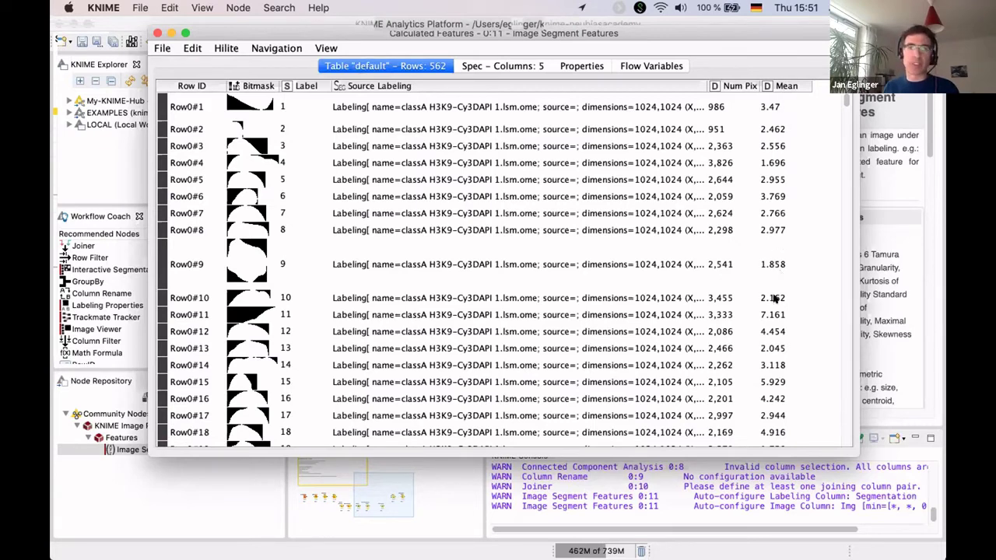
# Display the Num Pix column of the features table with the Full Precision renderer.
pyautogui.rightClick(734, 84)
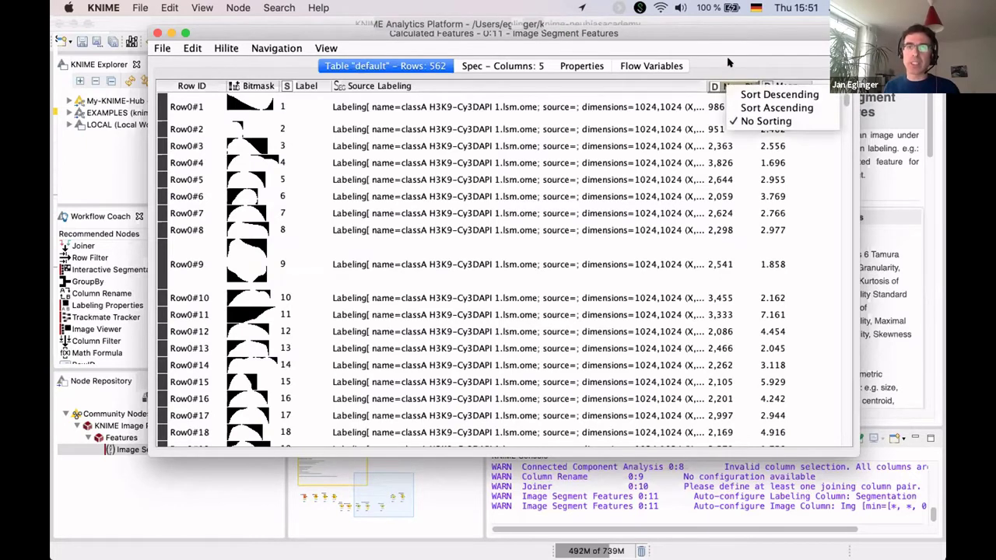
pyautogui.click(729, 77)
pyautogui.rightClick(730, 85)
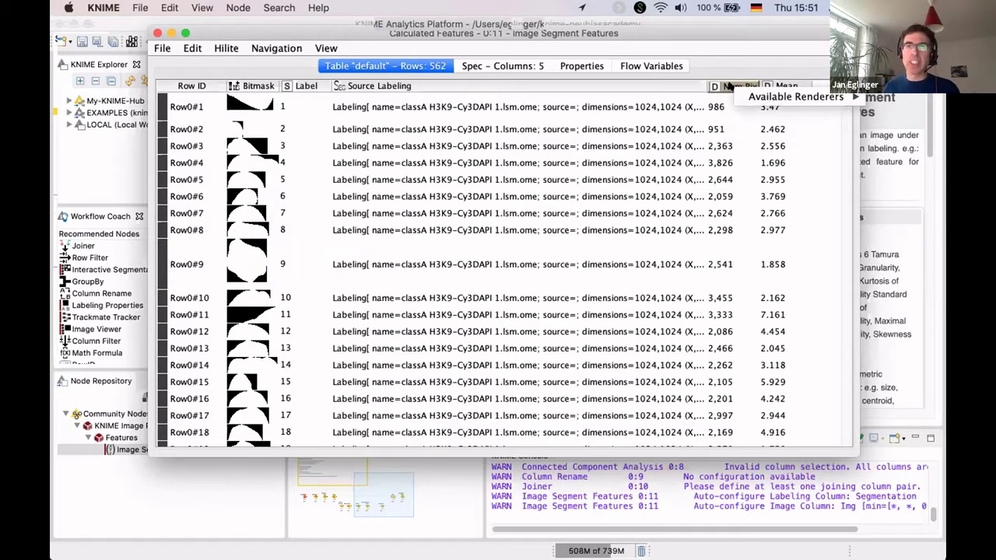
pyautogui.moveTo(759, 95)
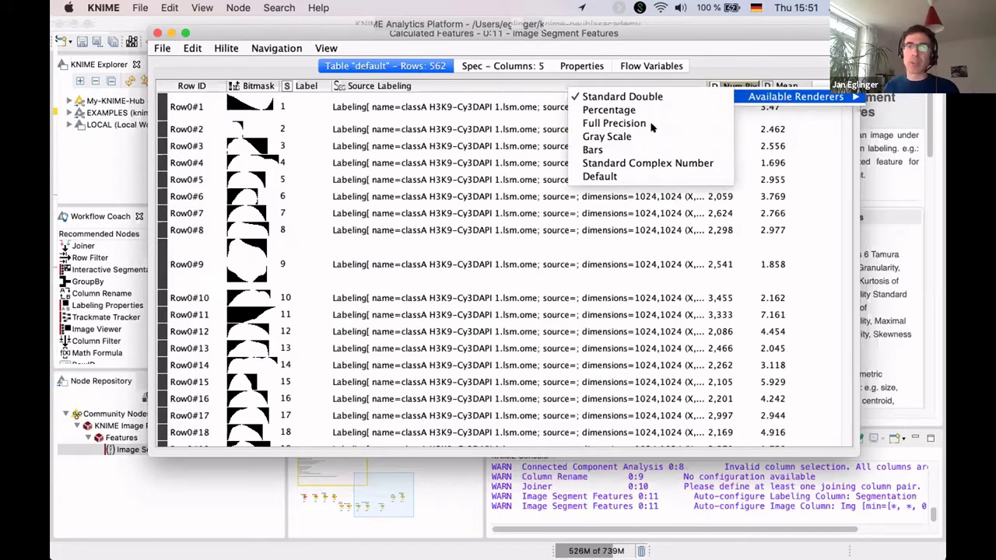
pyautogui.click(651, 124)
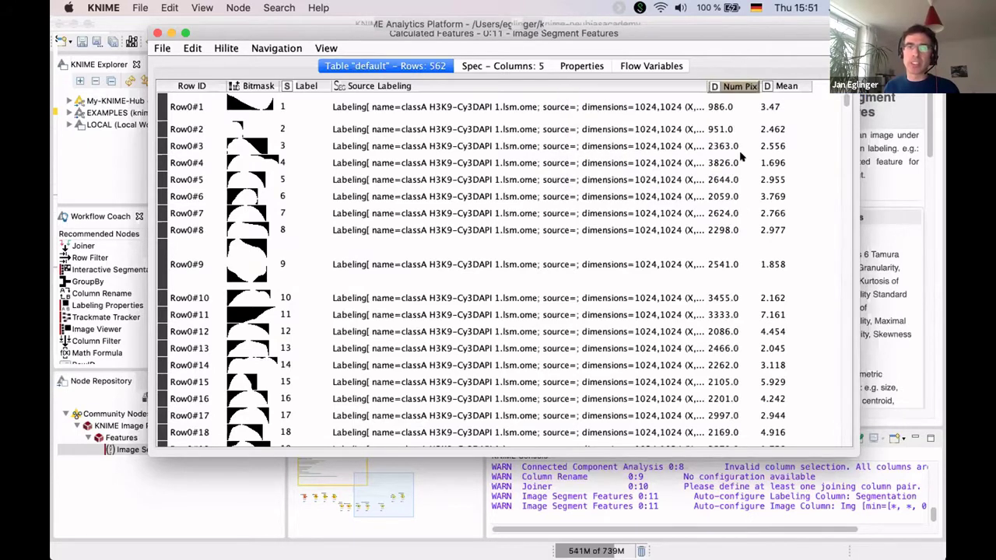
# Display the Num Pix column with the Bars renderer and compare the cell areas across the table rows.
pyautogui.rightClick(729, 87)
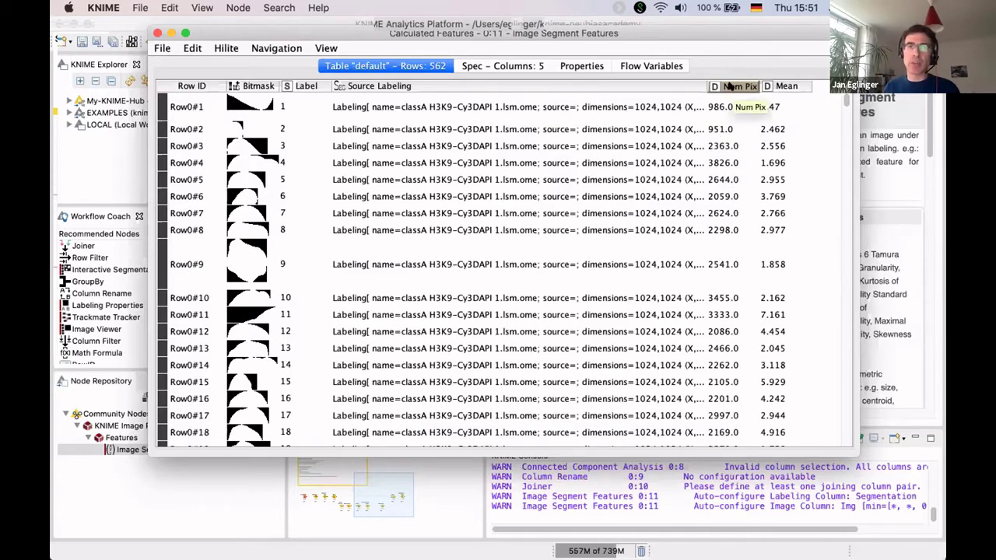
pyautogui.moveTo(760, 95)
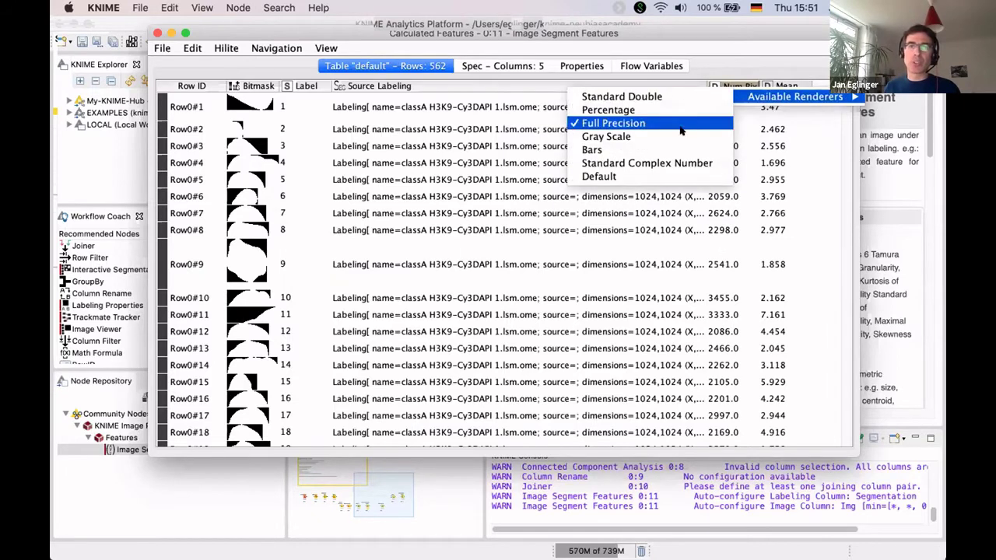
pyautogui.click(623, 151)
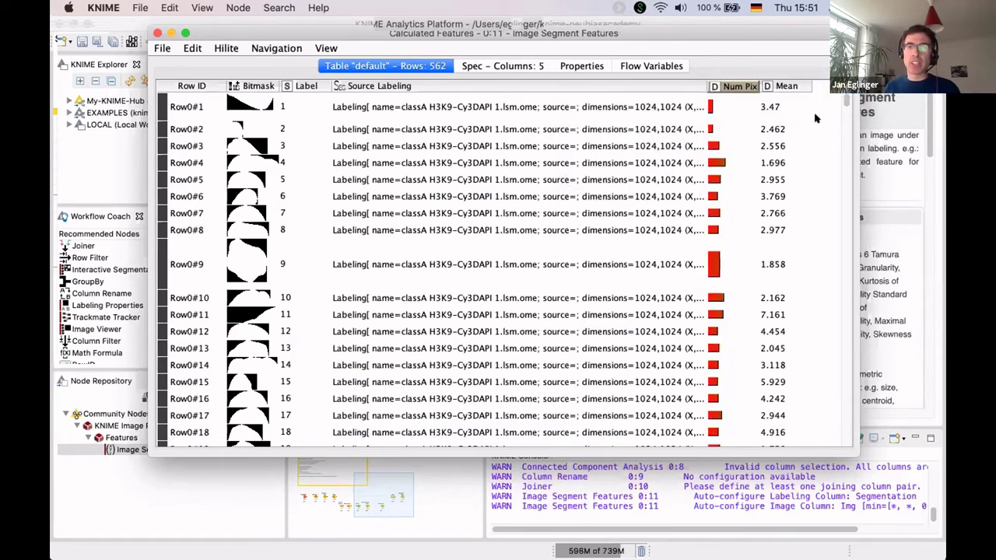
pyautogui.scroll(-15, 836, 127)
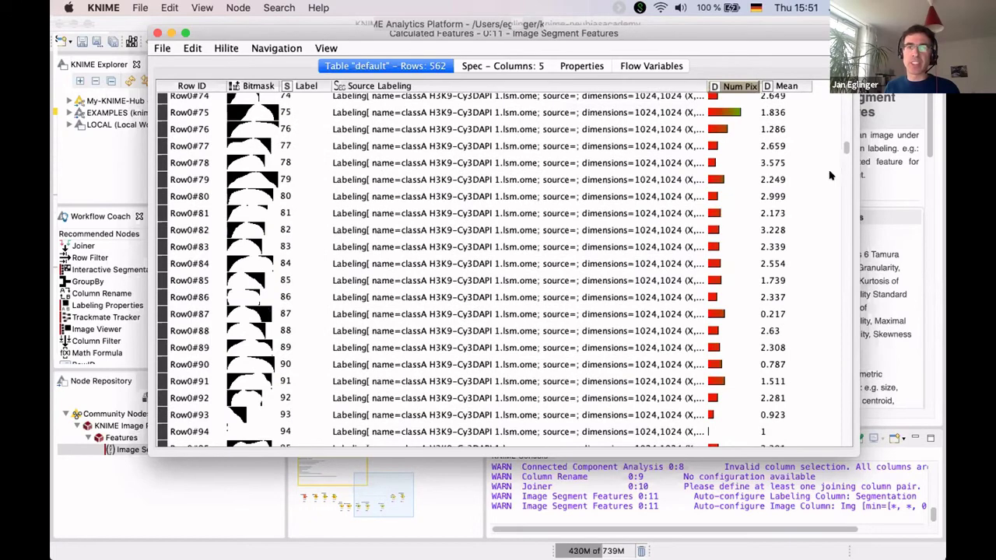
pyautogui.scroll(-10, 828, 191)
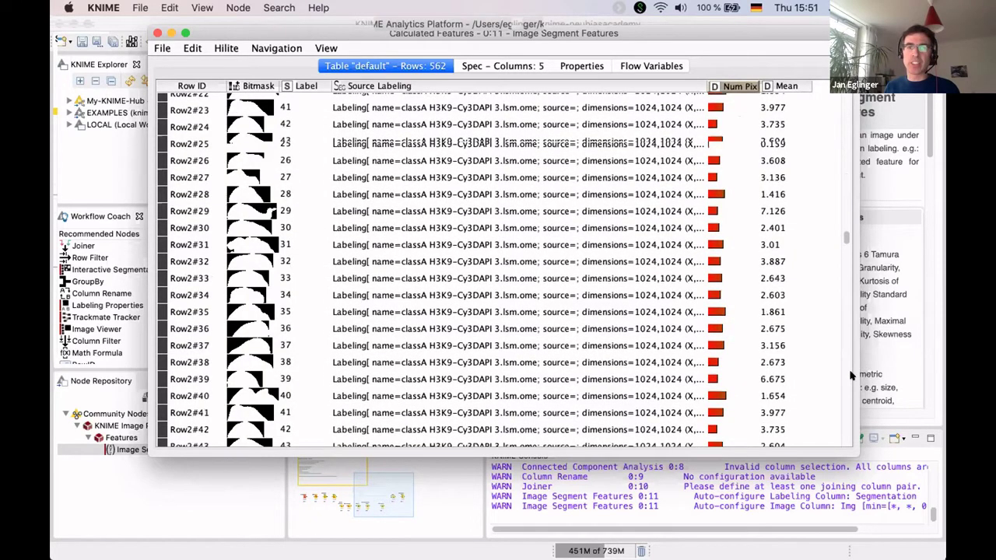
pyautogui.scroll(-15, 850, 375)
pyautogui.scroll(5, 851, 413)
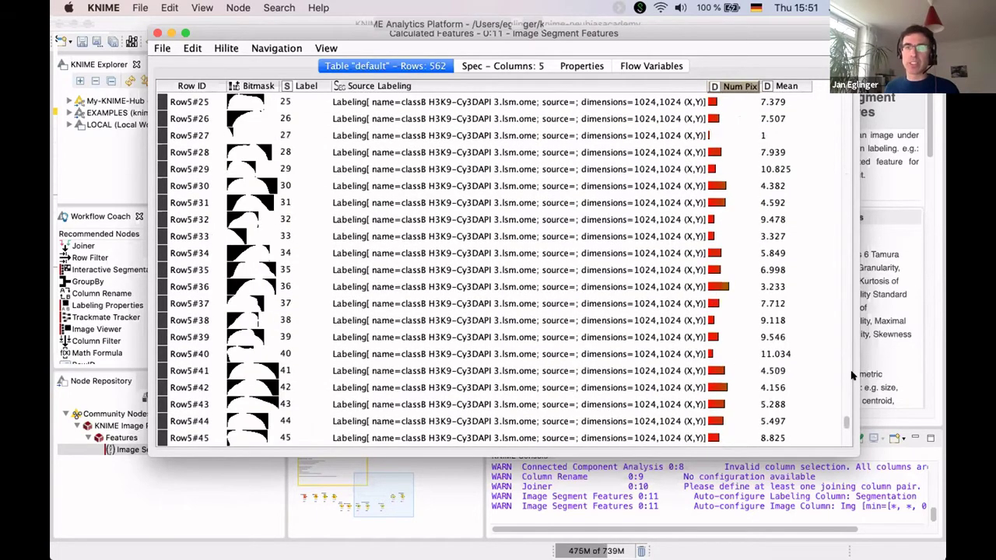
pyautogui.scroll(20, 851, 122)
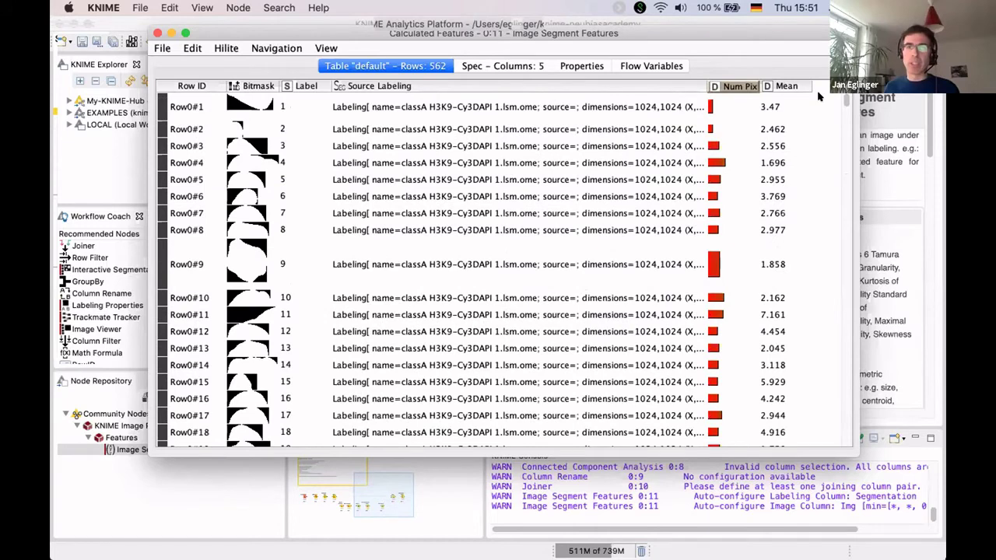
# Display the Mean column with the Gray Scale renderer, compare intensities between the classA and classB images, and close the features table.
pyautogui.rightClick(784, 87)
pyautogui.moveTo(824, 97)
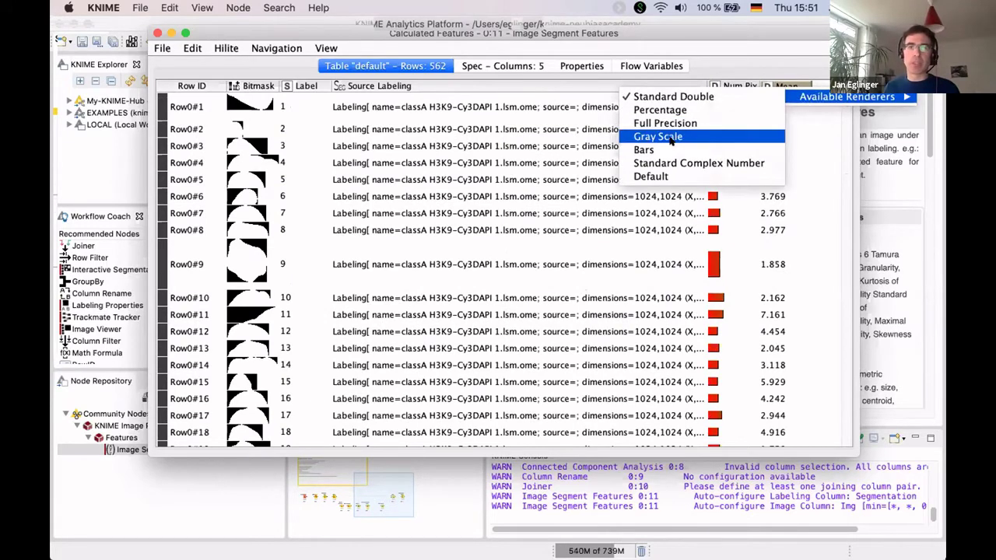
pyautogui.click(671, 139)
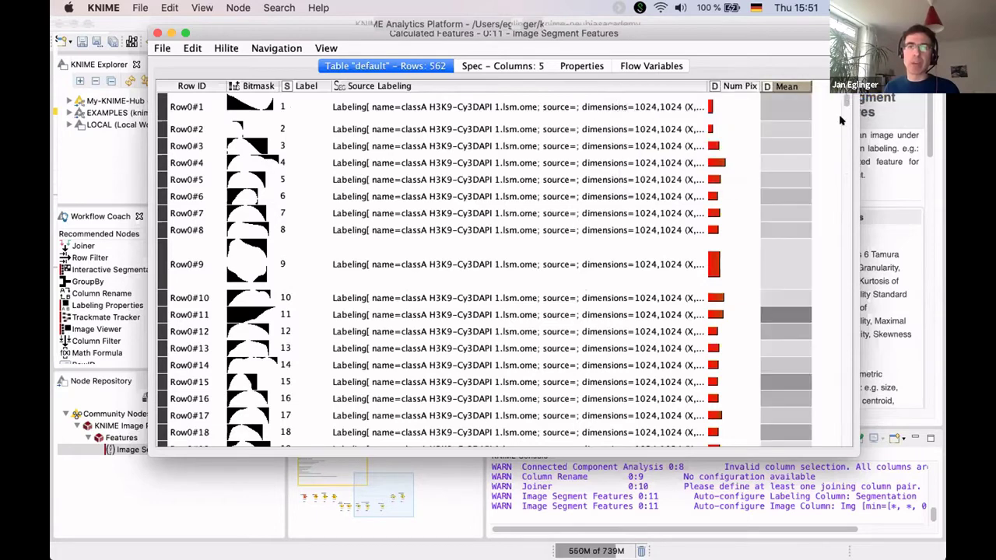
pyautogui.scroll(-15, 838, 171)
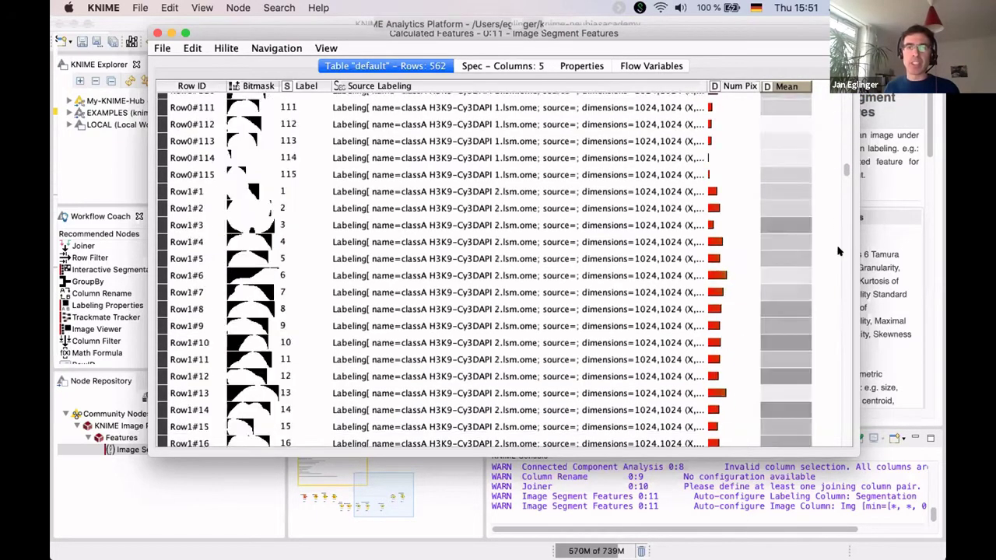
pyautogui.scroll(-10, 839, 251)
pyautogui.scroll(-15, 839, 347)
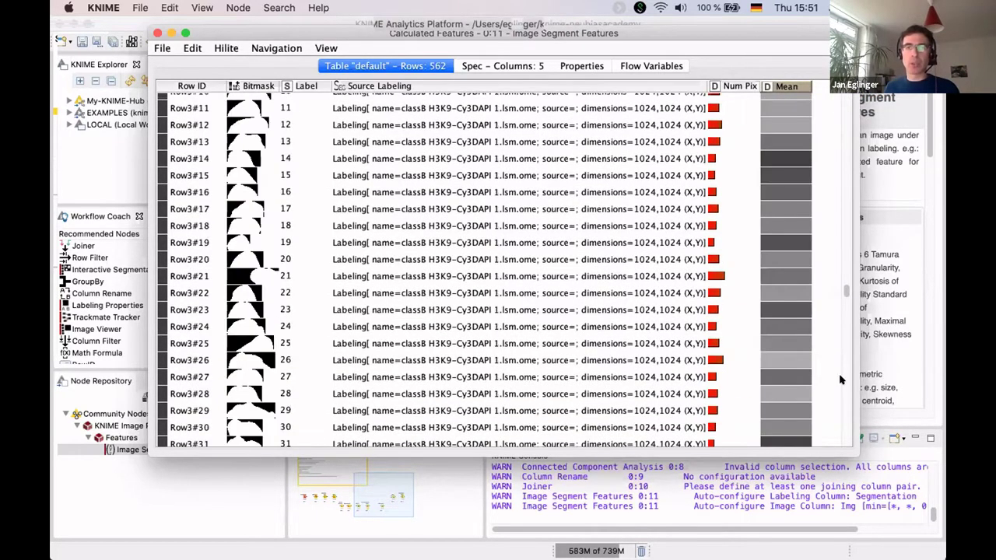
pyautogui.scroll(12, 840, 443)
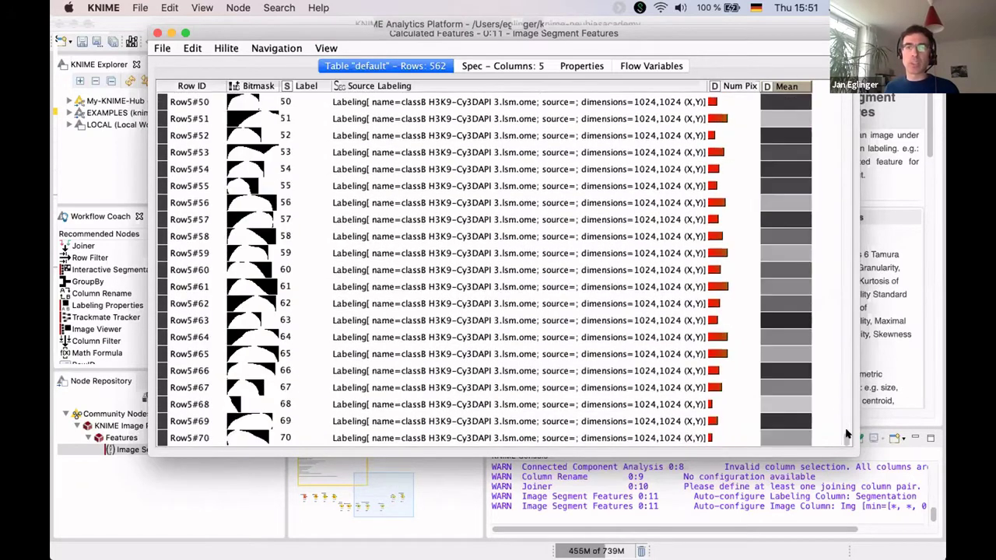
pyautogui.scroll(-10, 860, 397)
pyautogui.scroll(20, 862, 355)
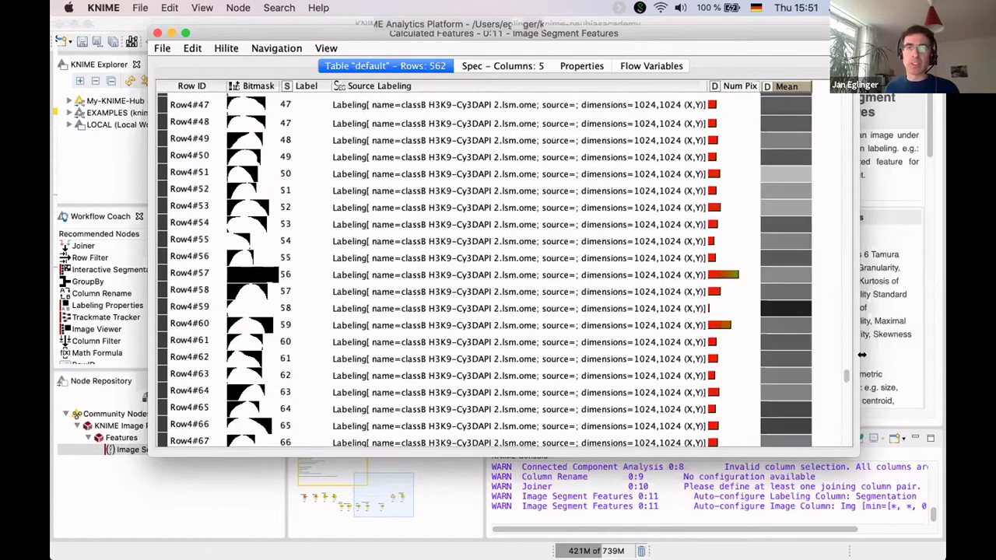
pyautogui.scroll(-8, 862, 276)
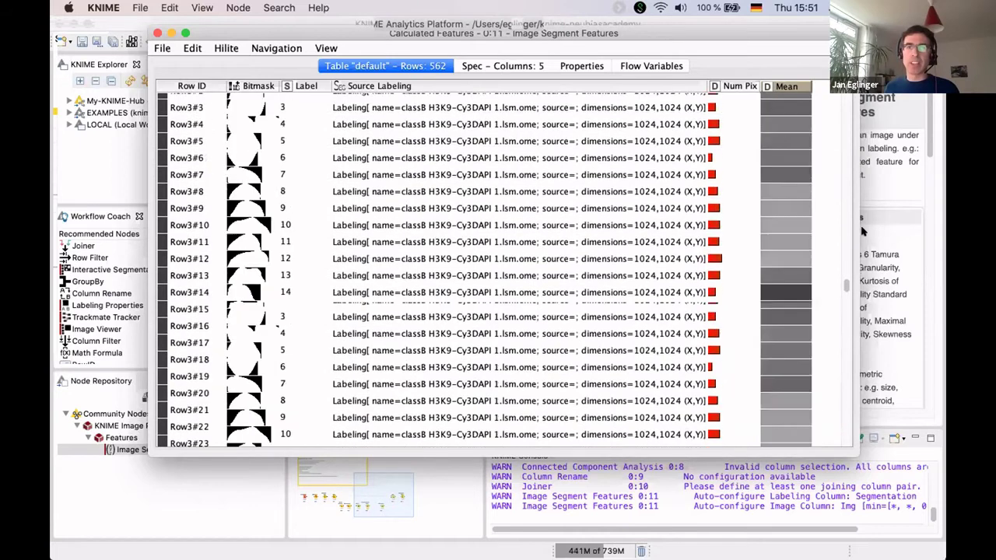
pyautogui.scroll(20, 789, 143)
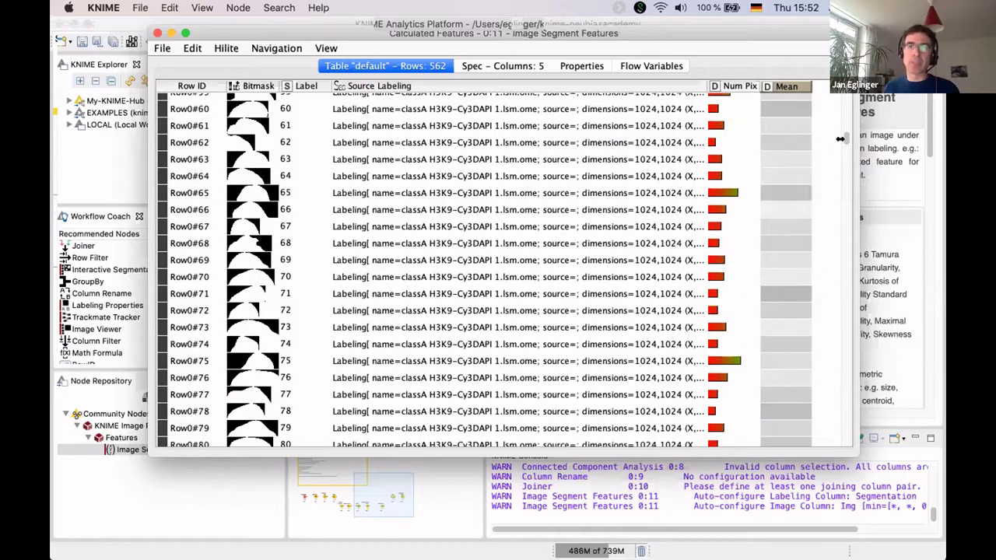
pyautogui.scroll(-5, 841, 144)
pyautogui.scroll(4, 768, 97)
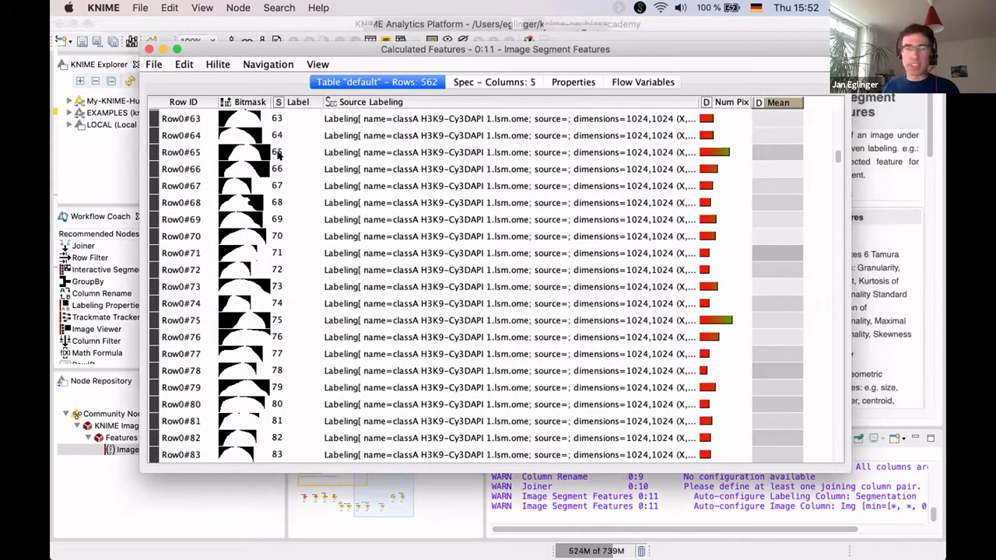
pyautogui.moveTo(262, 53); pyautogui.dragTo(264, 56)
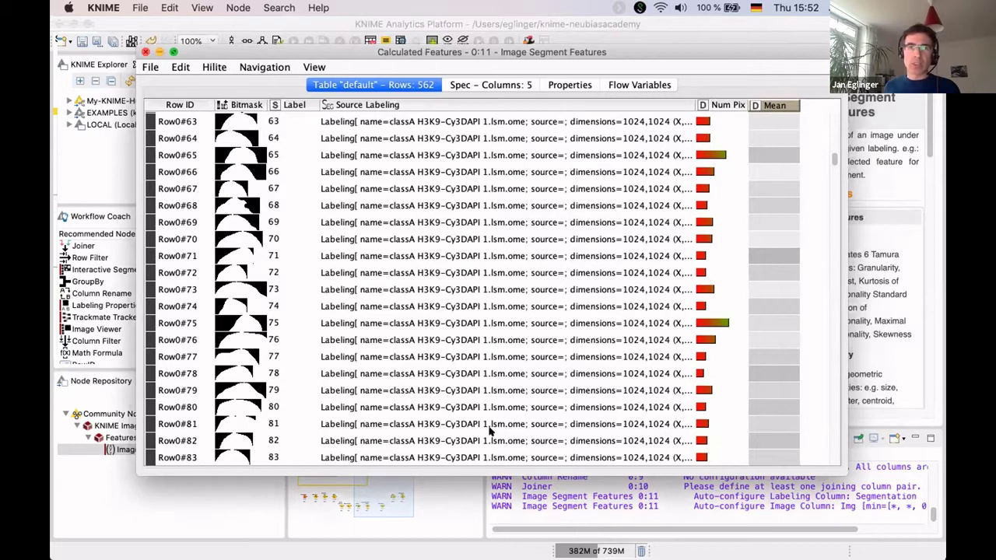
pyautogui.press('super+w')
# Maximize the Assignment workflow editor and review the node chain from List Files/Folders to Image Segment Features.
pyautogui.hscroll(-10, 535, 100)
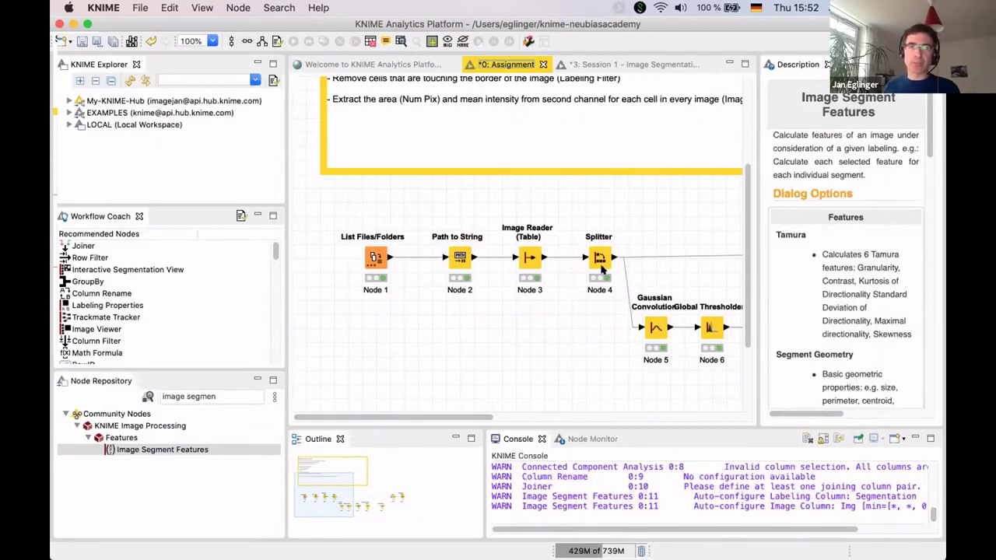
pyautogui.hotkey('ctrl', 'm')
pyautogui.scroll(3, 591, 277)
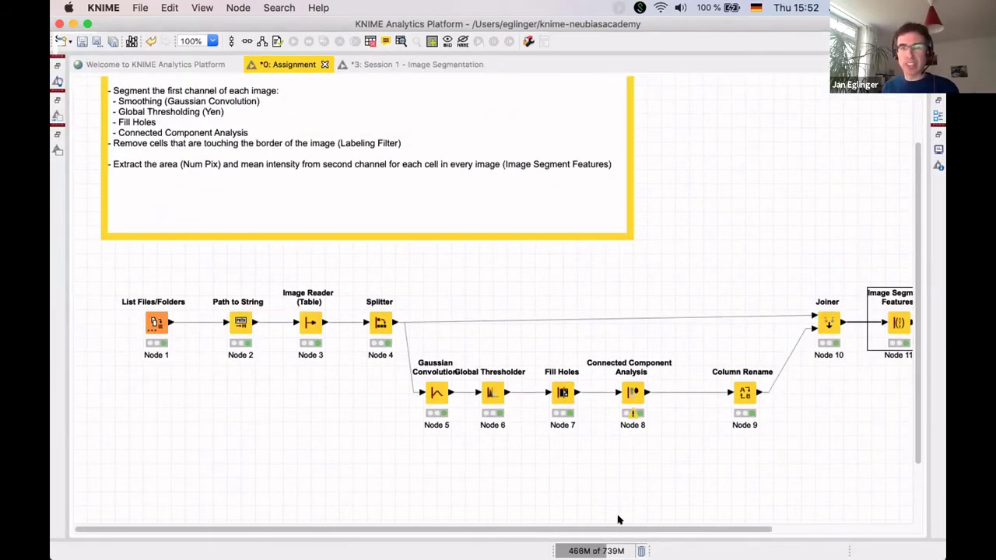
pyautogui.hscroll(5, 740, 532)
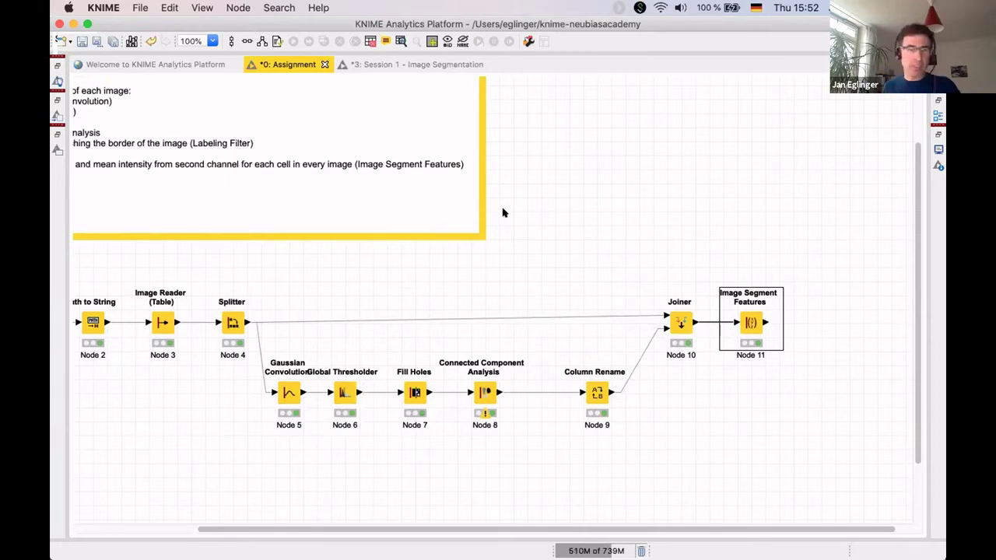
pyautogui.press('super+Tab')
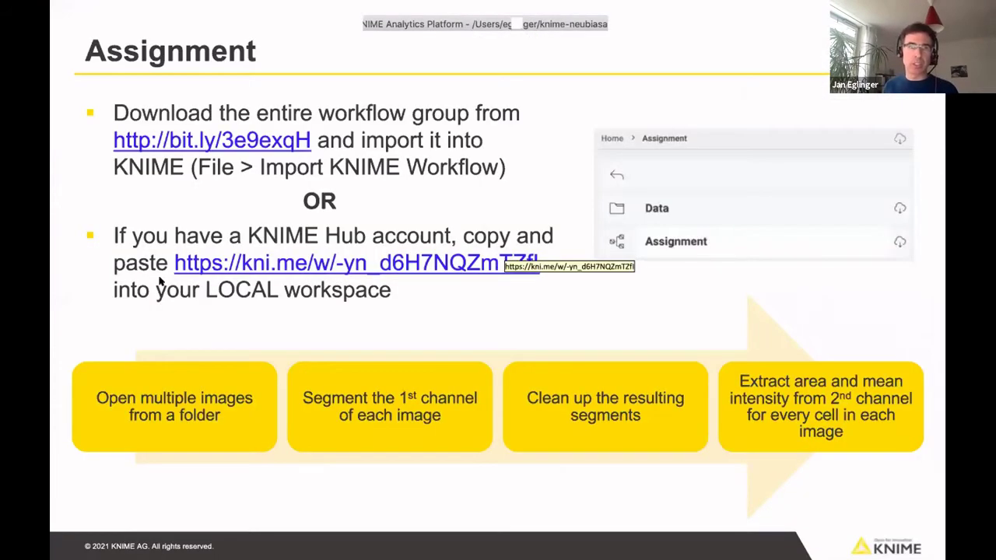
pyautogui.click(238, 342)
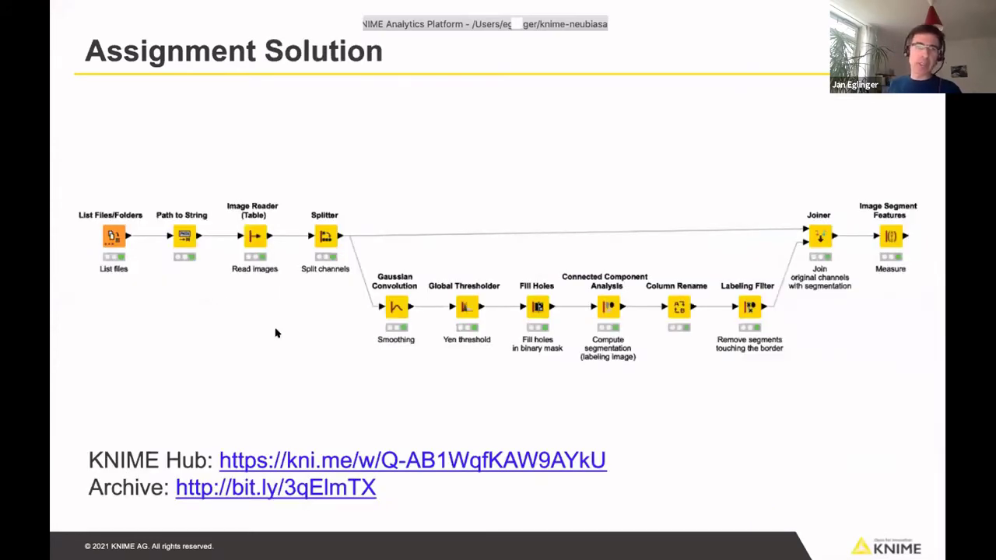
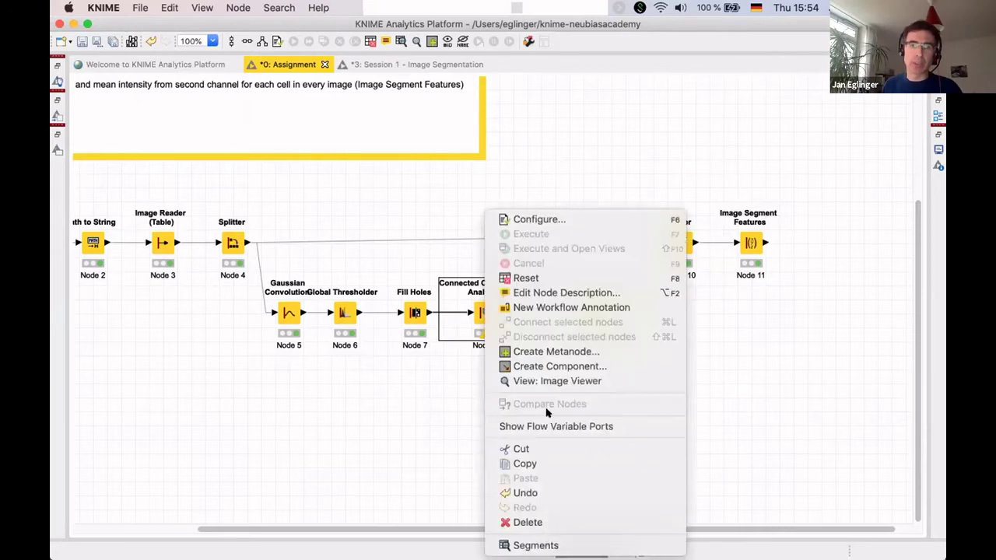
# Examine the Row0 labeling from Connected Component Analysis in the Image Viewer for touching cells, and close the viewer.
pyautogui.click(549, 380)
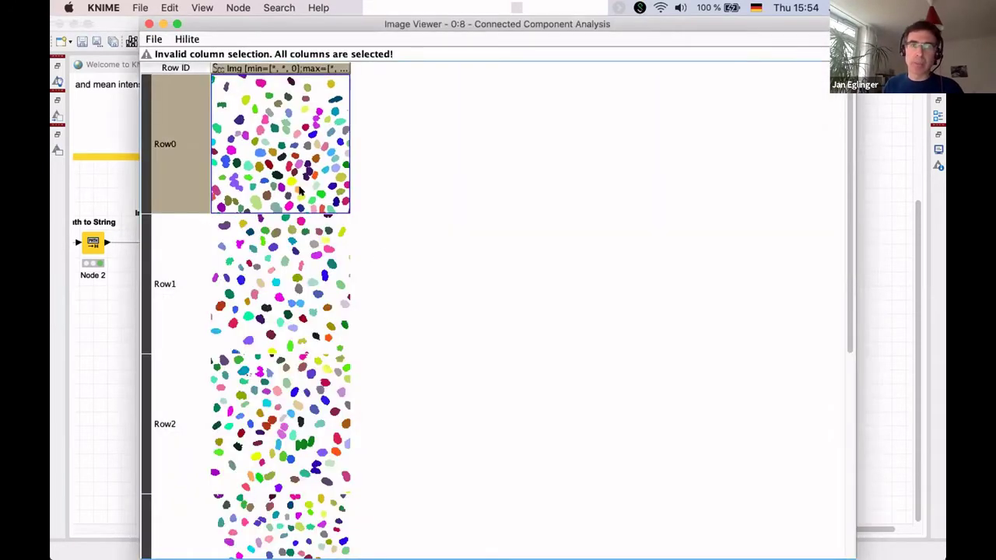
pyautogui.click(292, 185)
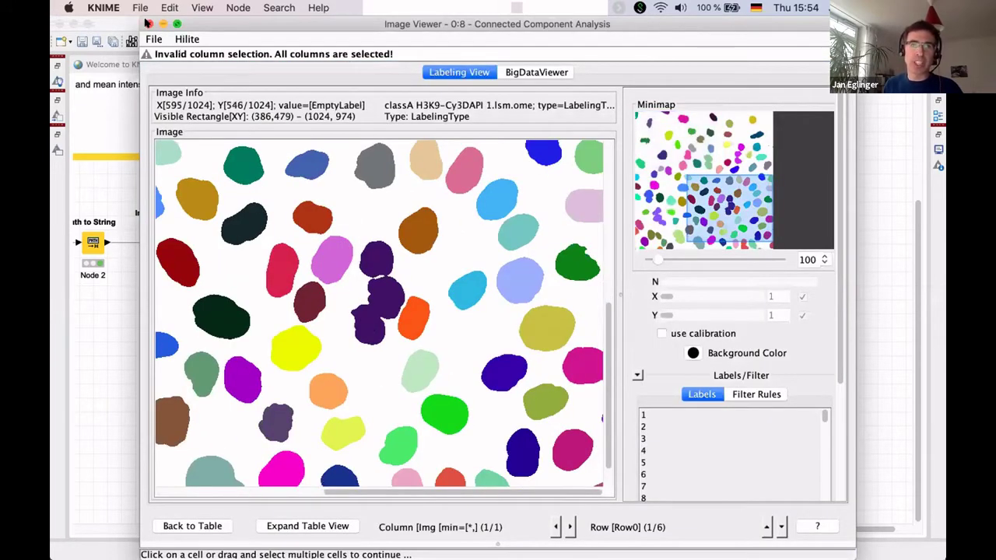
pyautogui.press('super+w')
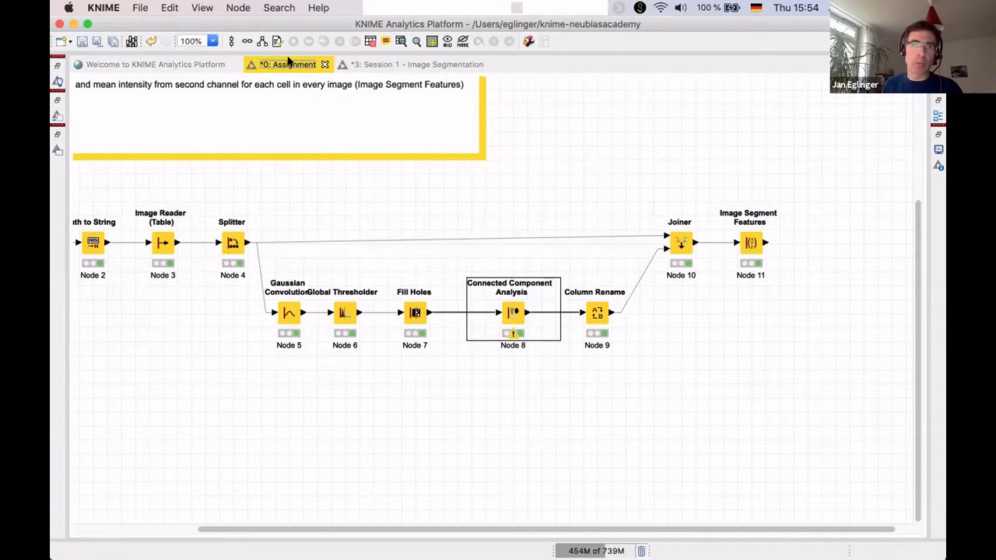
# Restore the full workbench layout and search the node repository for "macr".
pyautogui.hotkey('ctrl', 'm')
pyautogui.click(220, 396)
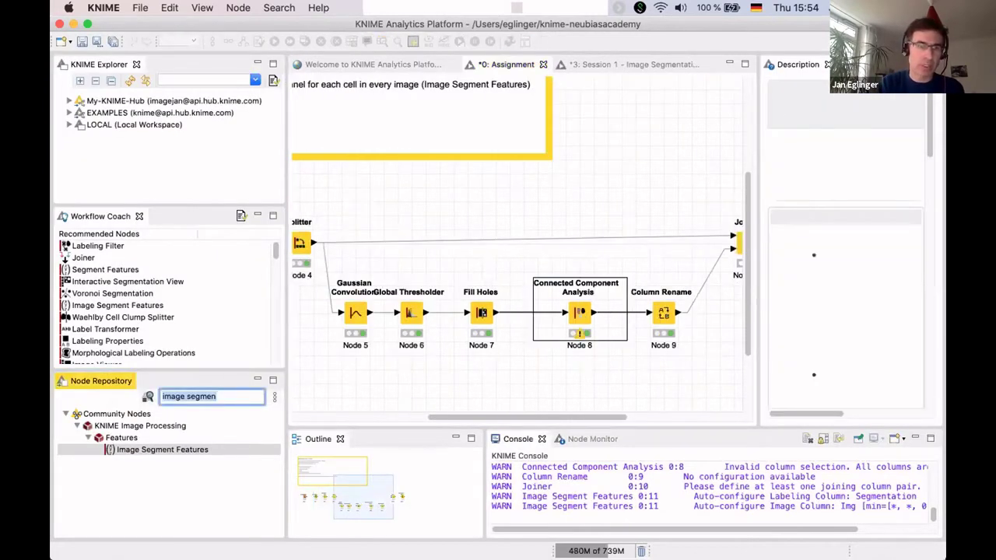
pyautogui.write('image i')
pyautogui.write('j')
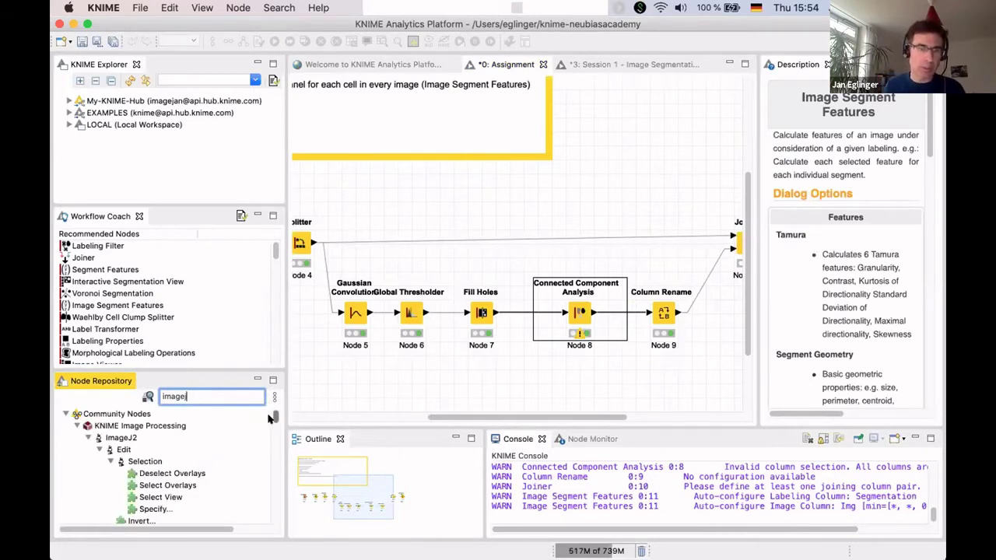
pyautogui.press('BackSpace')
pyautogui.press('BackSpace')
pyautogui.press('BackSpace')
pyautogui.press('BackSpace')
pyautogui.press('BackSpace')
pyautogui.press('BackSpace')
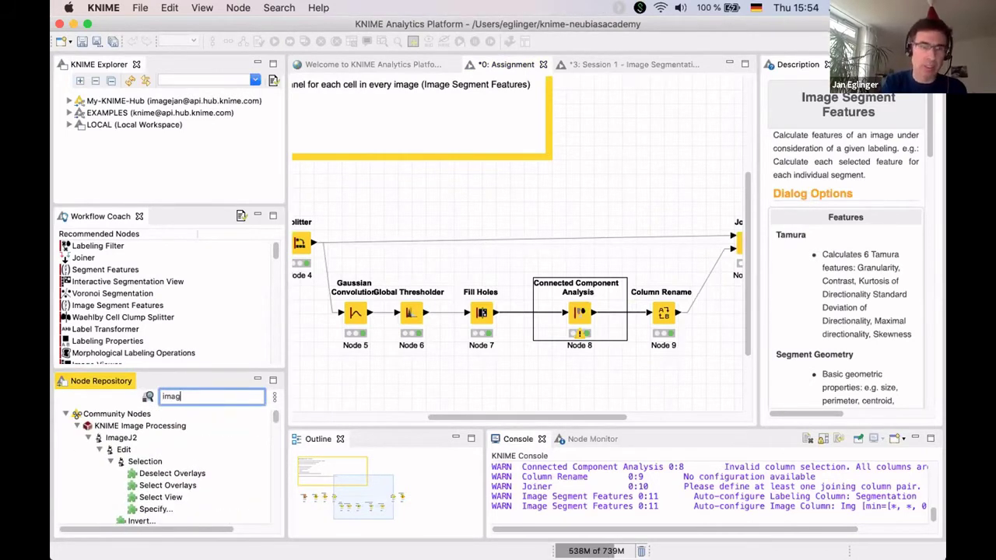
pyautogui.write('macr')
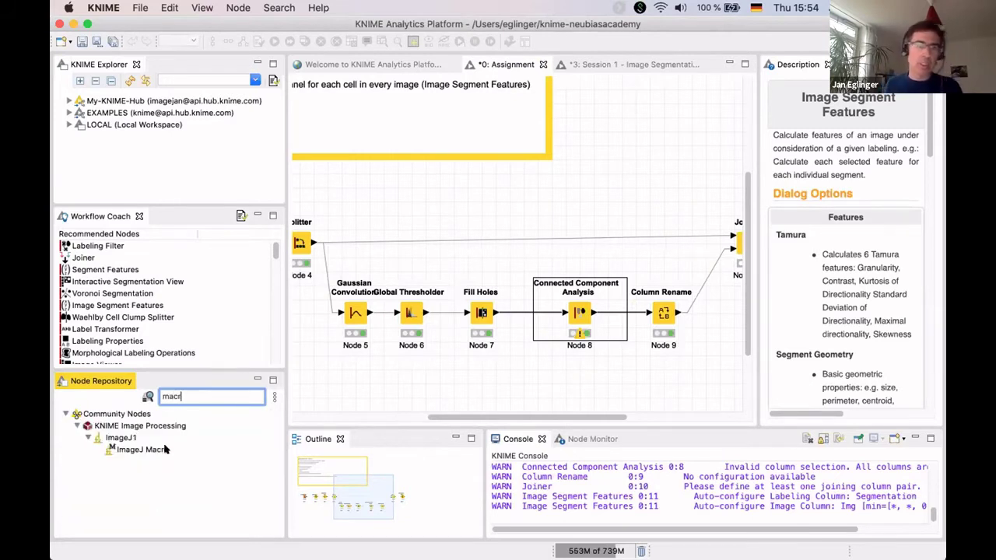
# Add an ImageJ Macro node to the Assignment workflow below Connected Component Analysis, with the editor maximized.
pyautogui.click(144, 449)
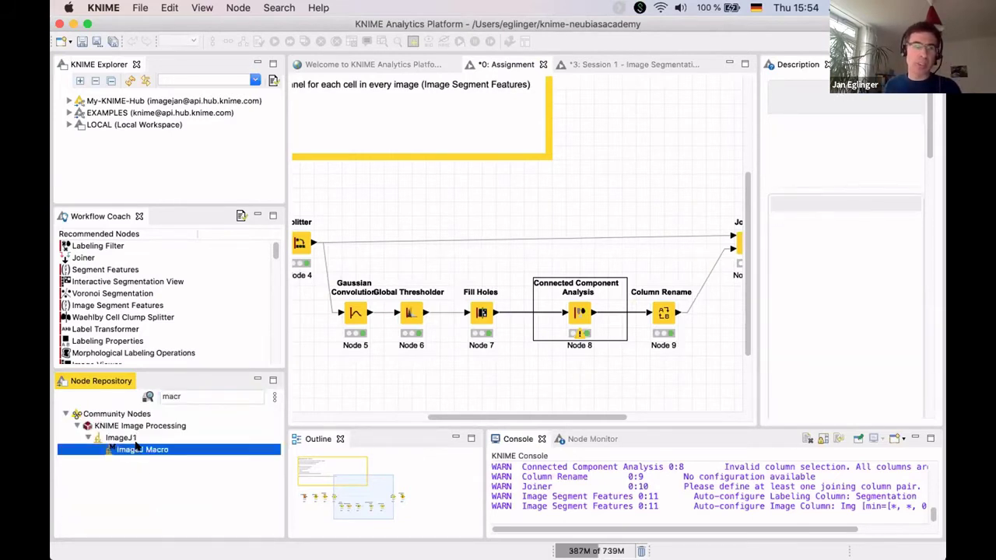
pyautogui.moveTo(451, 414); pyautogui.dragTo(546, 386)
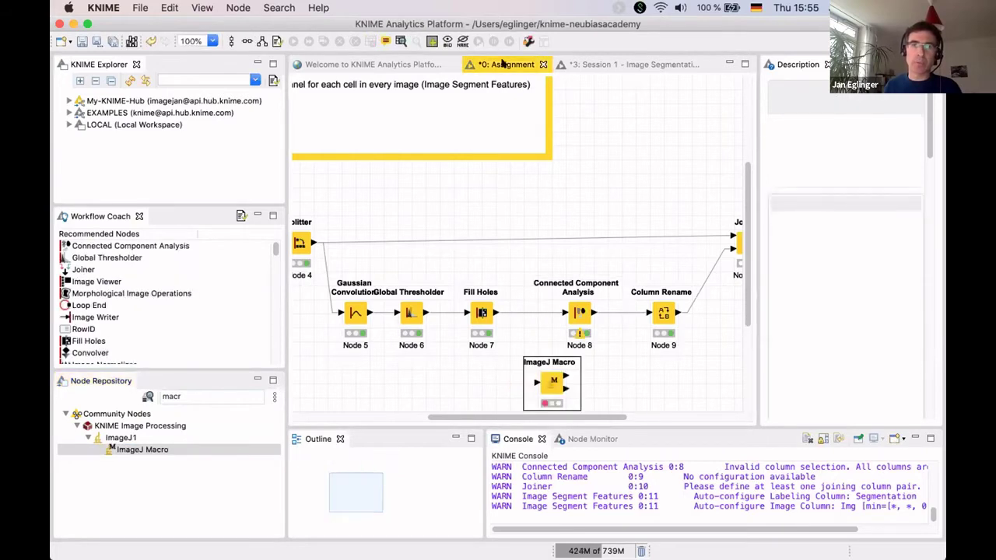
pyautogui.hotkey('ctrl', 'm')
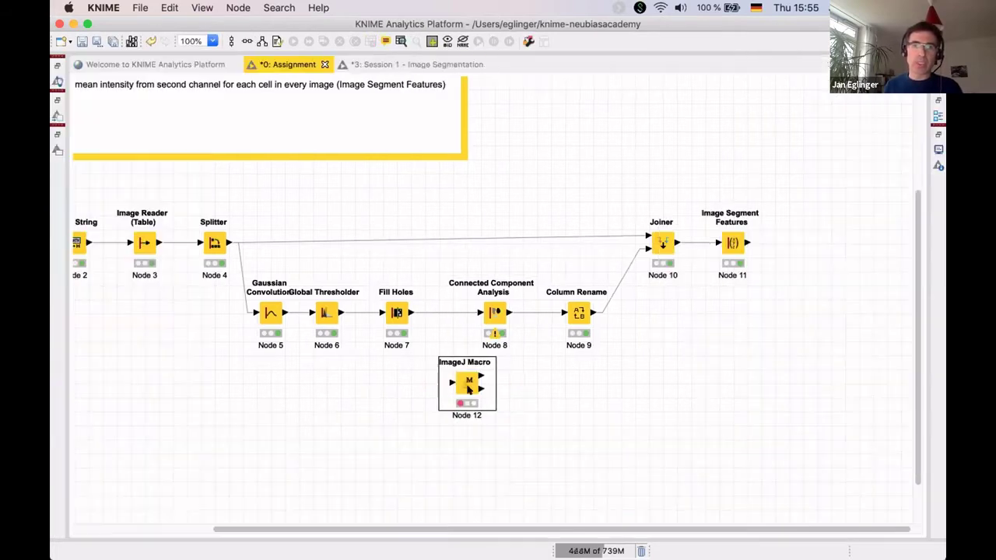
pyautogui.moveTo(479, 387); pyautogui.dragTo(494, 401)
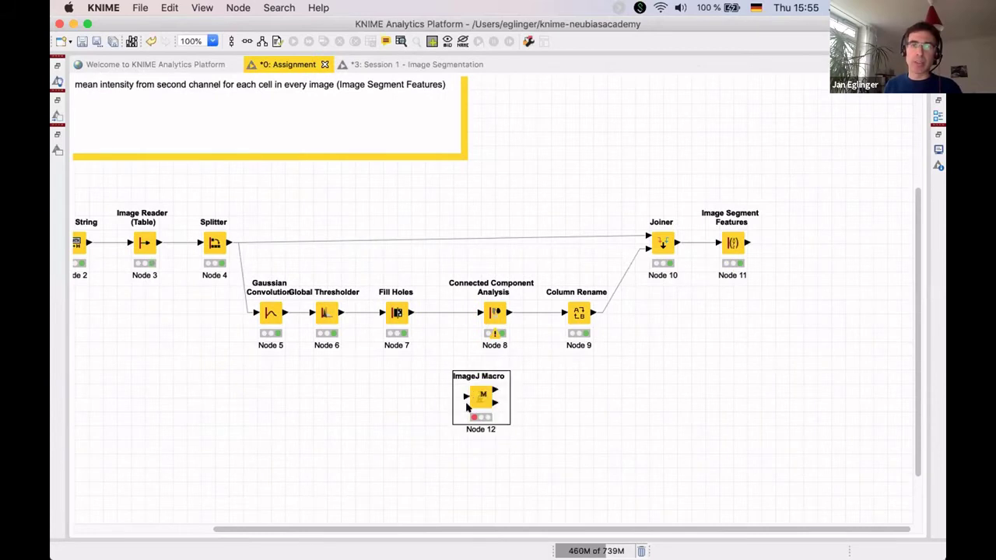
# View the binary images output by Fill Holes in the Image Viewer, and close the viewer.
pyautogui.click(397, 314)
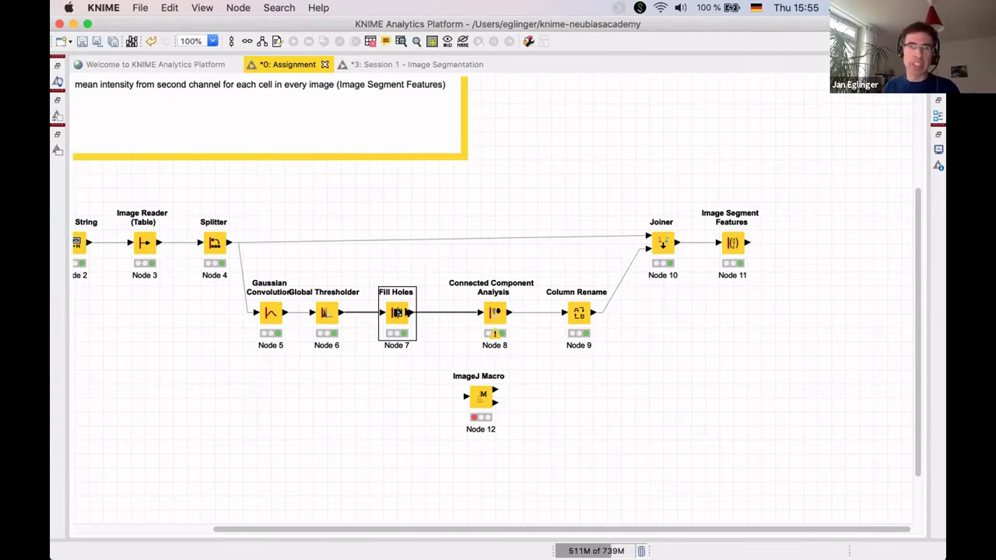
pyautogui.rightClick(395, 313)
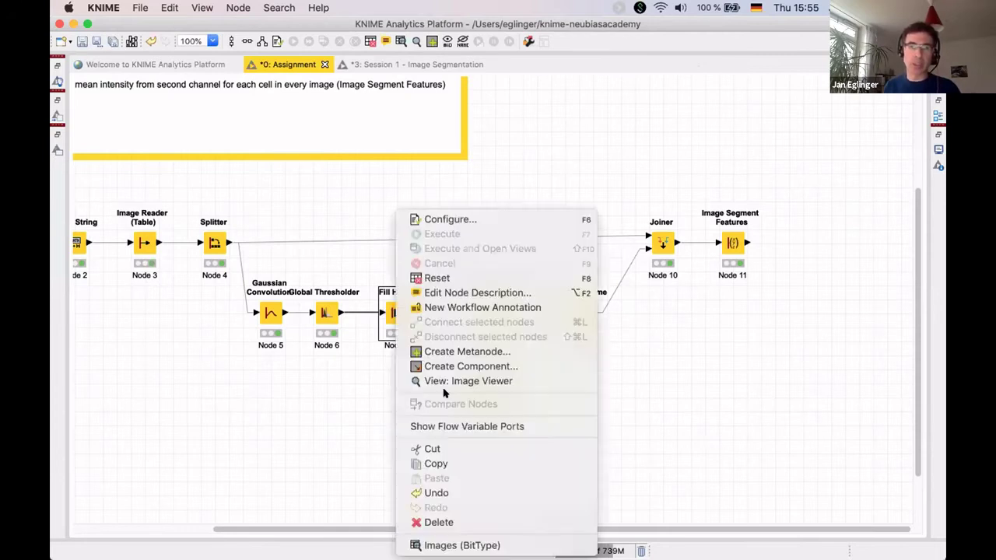
pyautogui.click(440, 381)
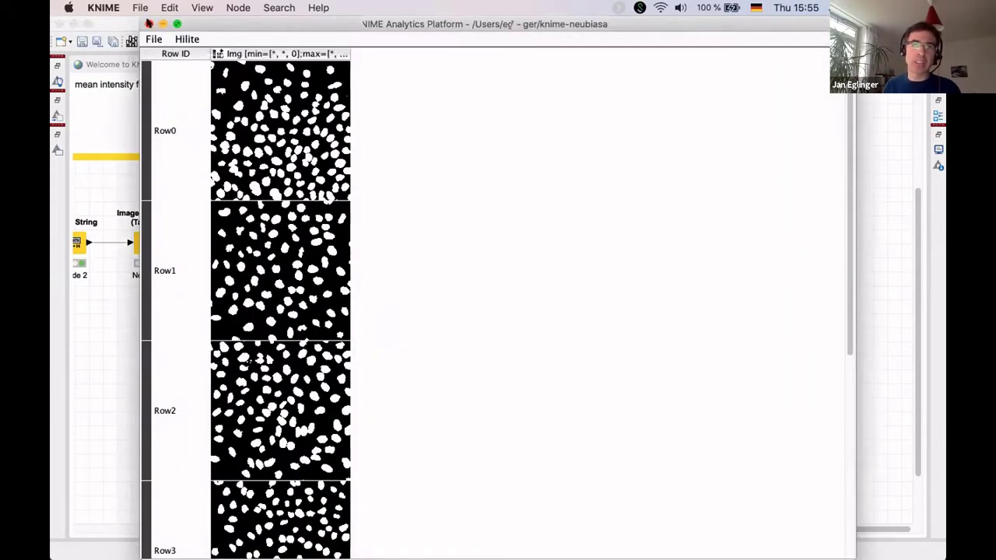
pyautogui.click(149, 24)
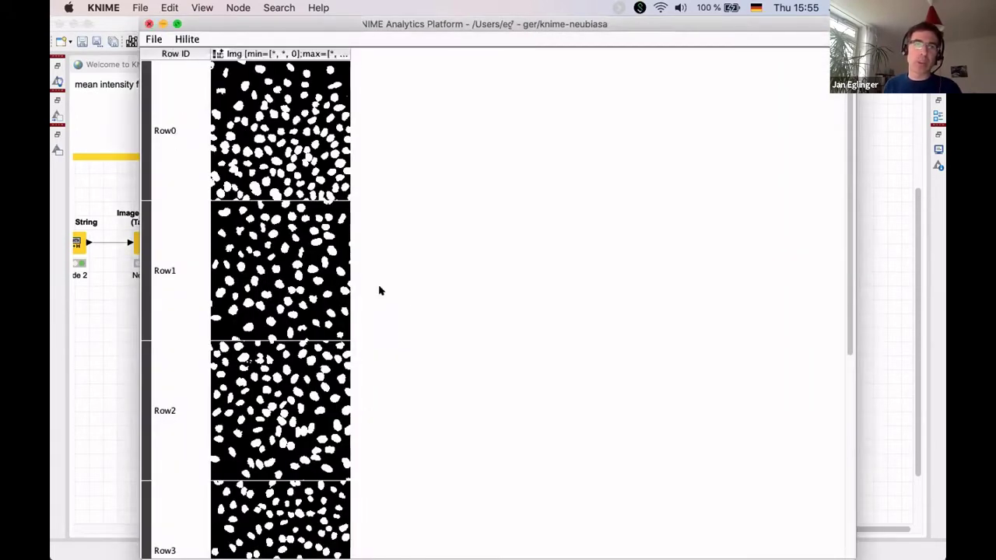
# Connect the Fill Holes output to the ImageJ Macro node and add the Watershed snippet in its configuration.
pyautogui.moveTo(413, 315); pyautogui.dragTo(482, 398)
pyautogui.click(482, 397)
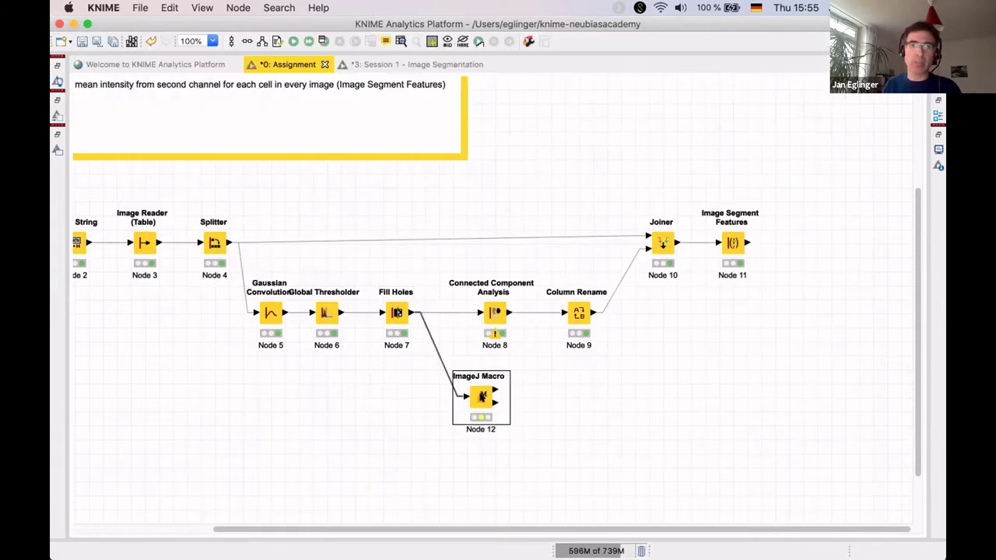
pyautogui.doubleClick(482, 397)
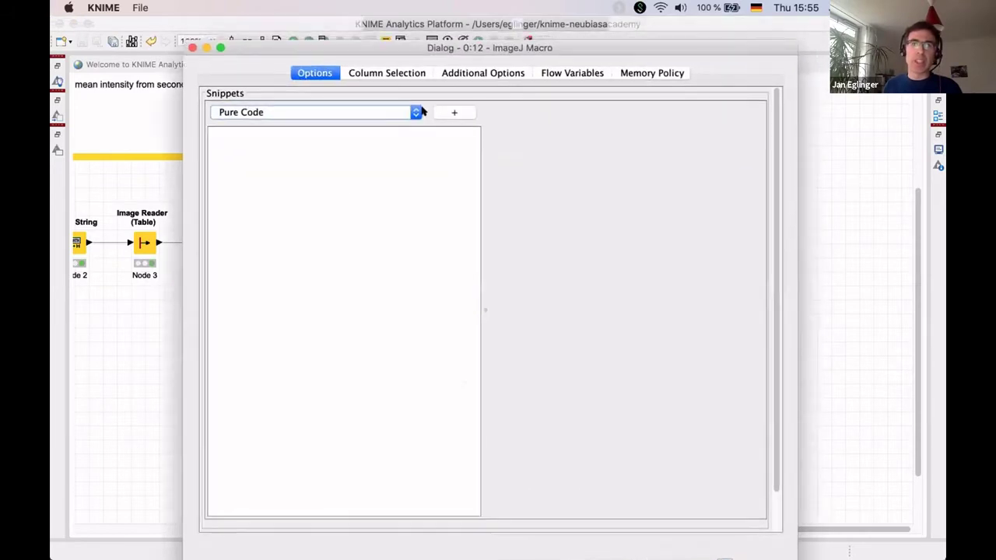
pyautogui.click(391, 112)
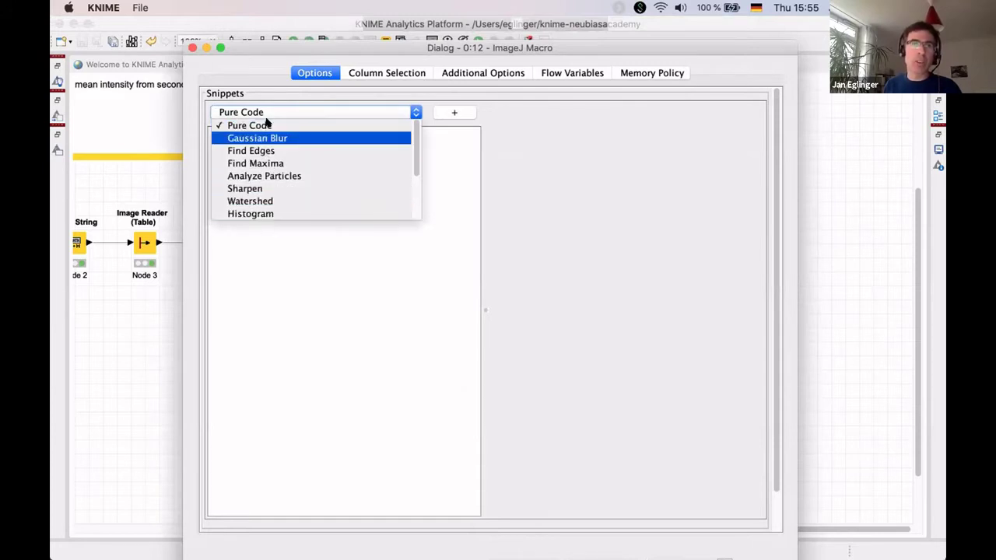
pyautogui.click(250, 203)
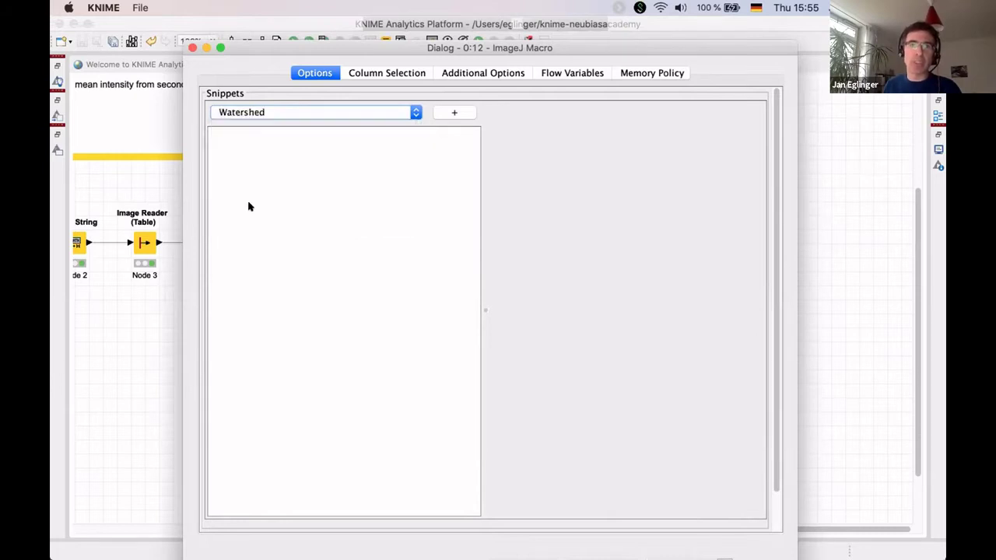
pyautogui.click(450, 112)
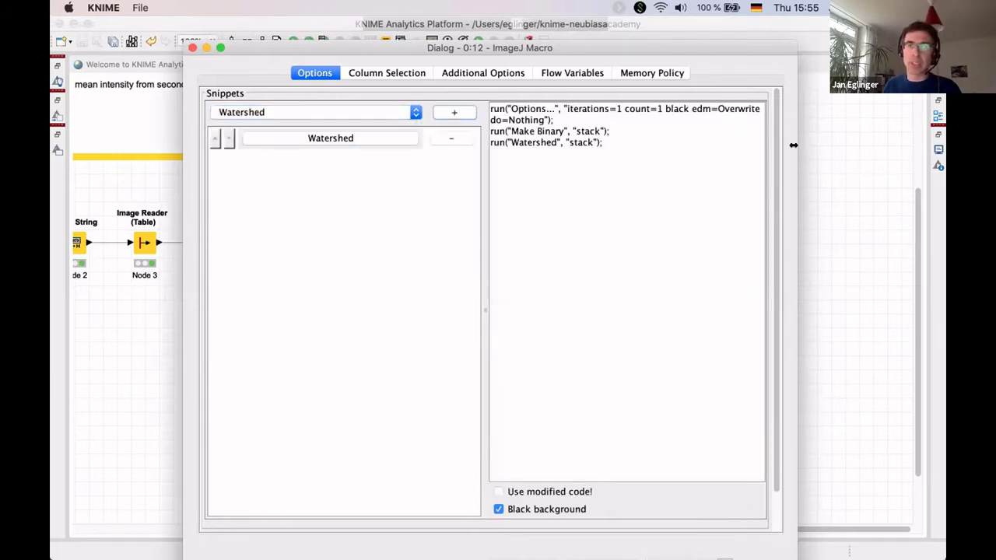
# Enlarge the ImageJ Macro dialog, check the Watershed code and the column selection, and accept the settings.
pyautogui.moveTo(896, 142); pyautogui.dragTo(886, 152)
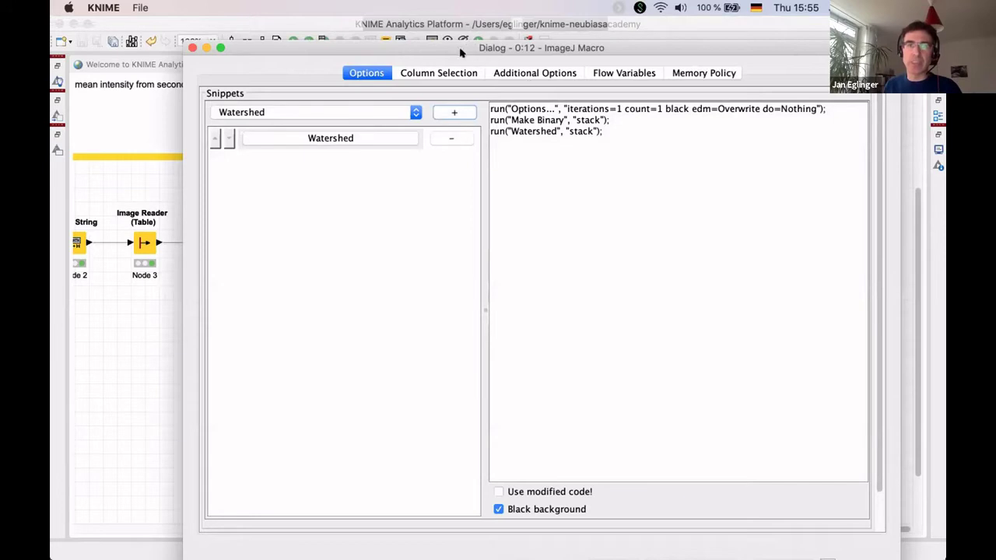
pyautogui.moveTo(465, 47); pyautogui.dragTo(249, 27)
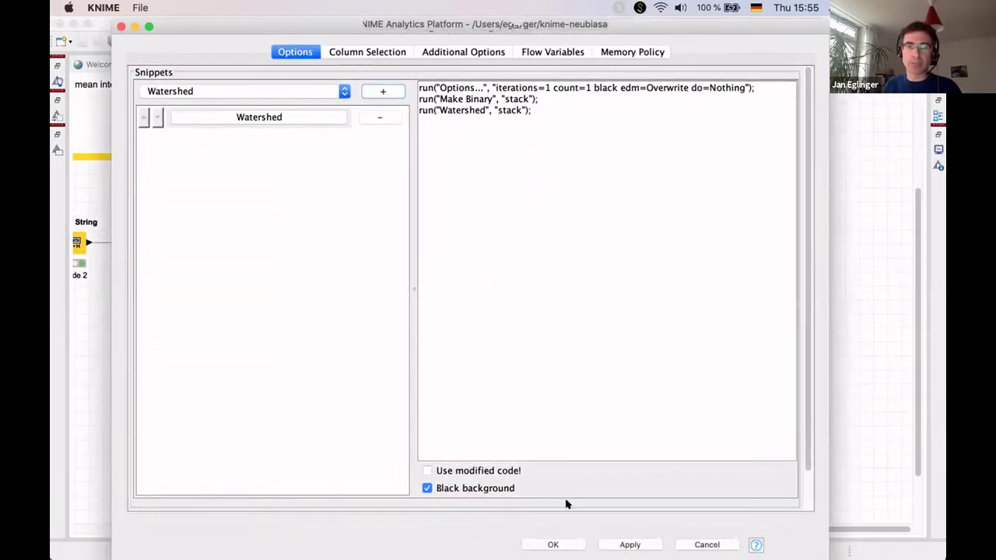
pyautogui.click(359, 51)
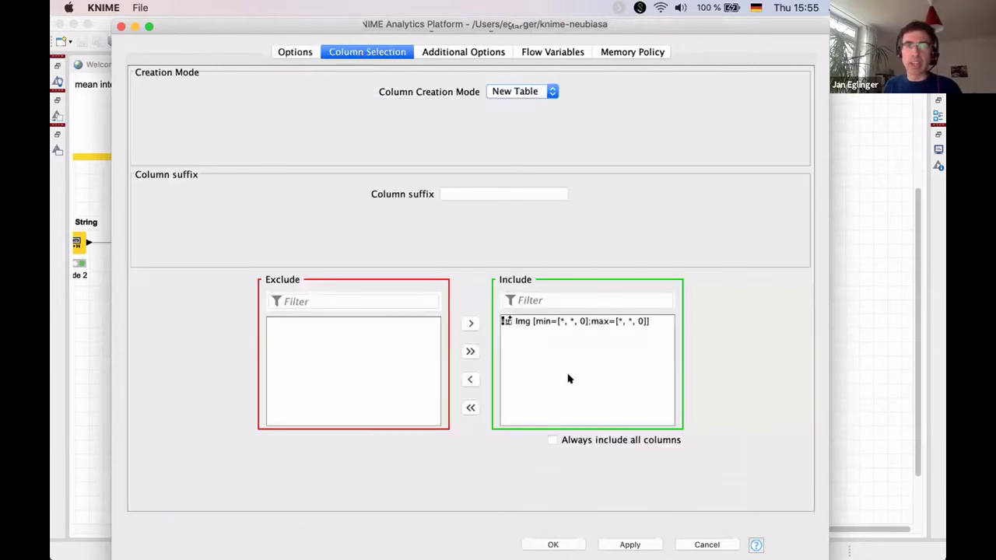
pyautogui.click(294, 52)
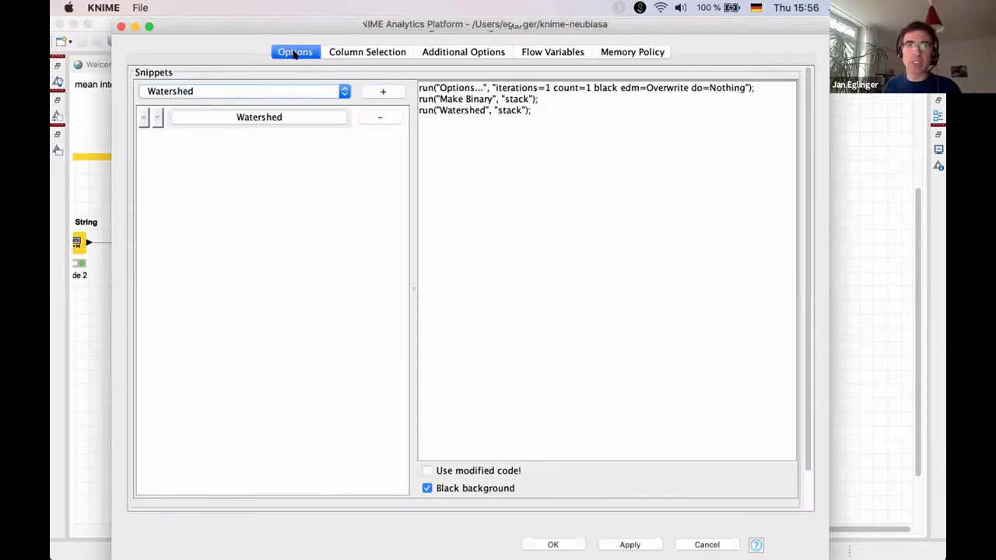
pyautogui.click(551, 545)
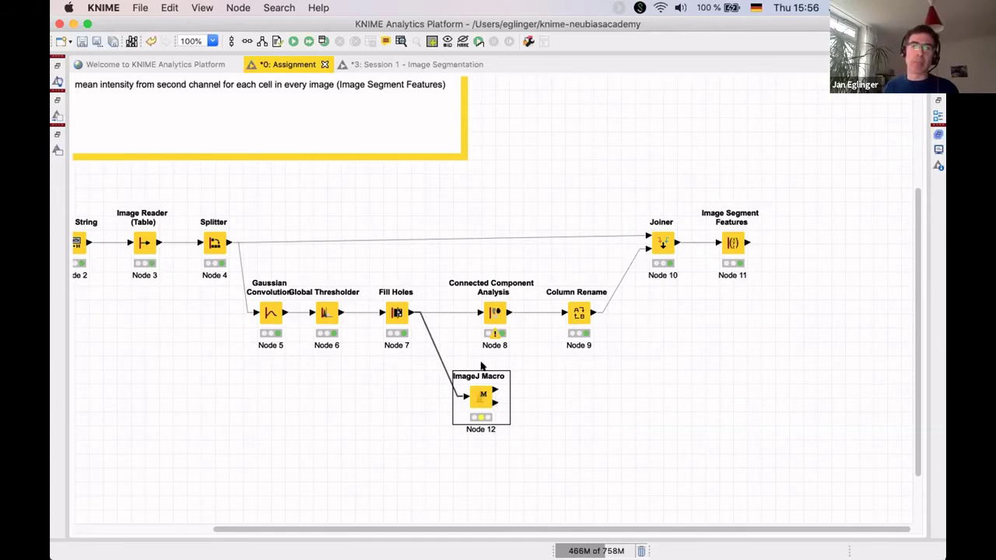
# Execute the ImageJ Macro node, inspect the separated cells of Row0 in the Image Viewer, and close the viewer.
pyautogui.rightClick(482, 396)
pyautogui.click(516, 223)
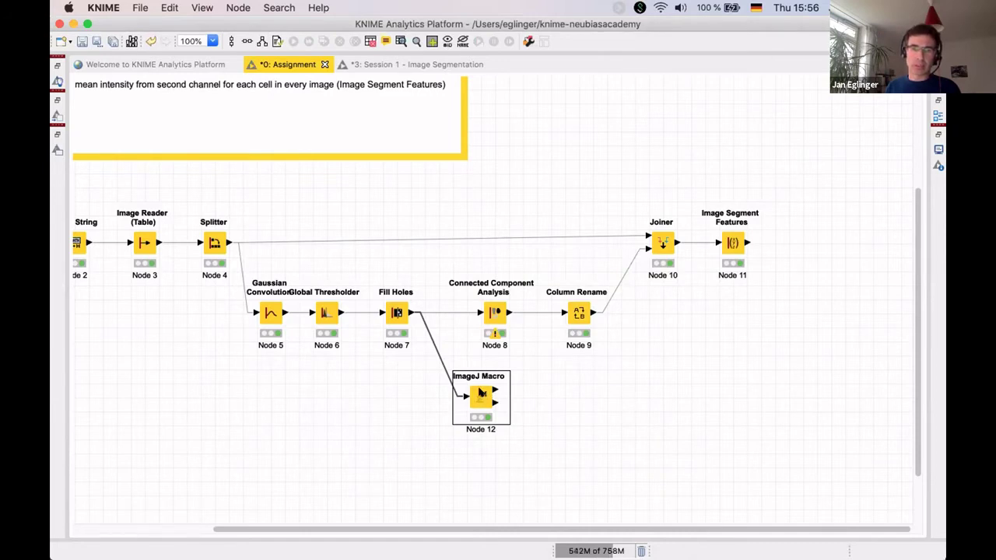
pyautogui.rightClick(482, 393)
pyautogui.click(528, 367)
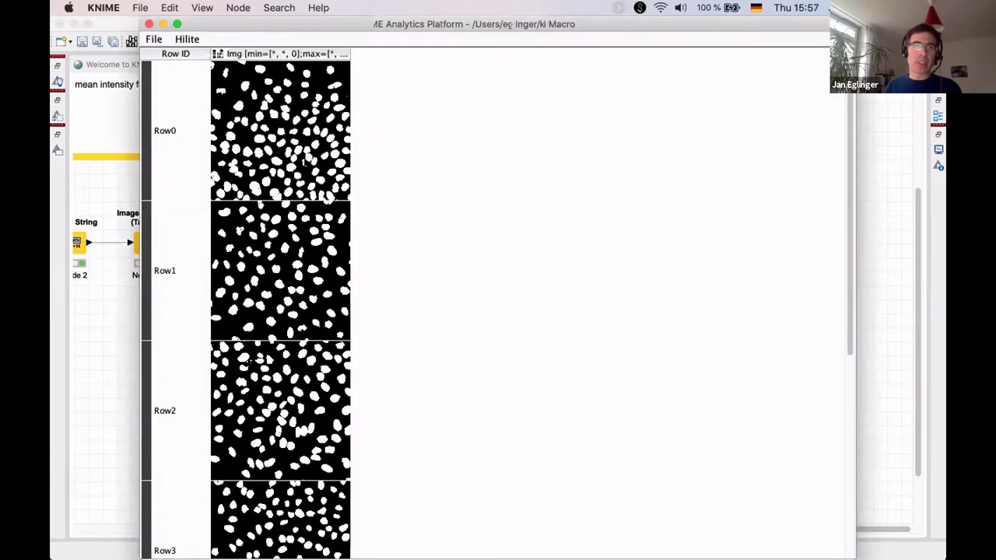
pyautogui.click(305, 162)
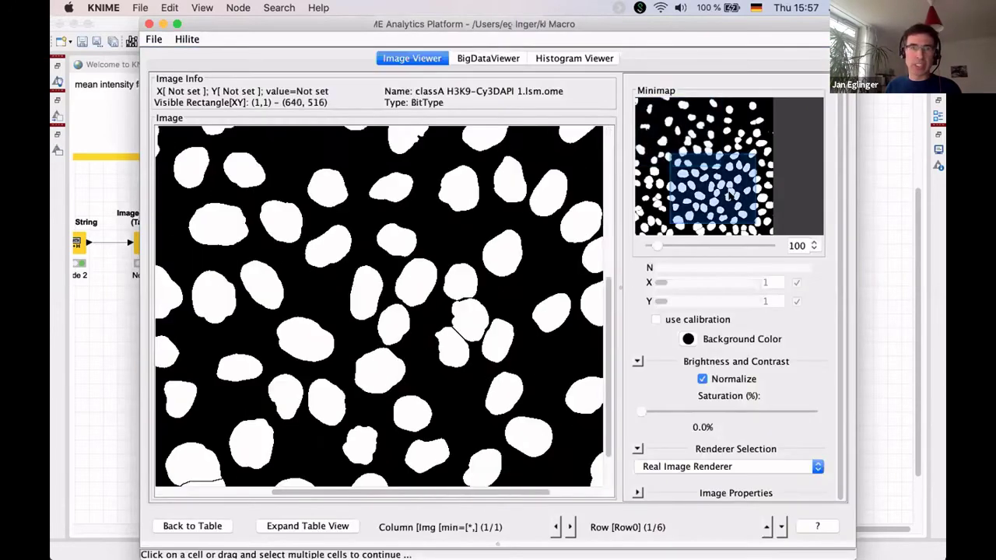
pyautogui.moveTo(713, 190); pyautogui.dragTo(699, 212)
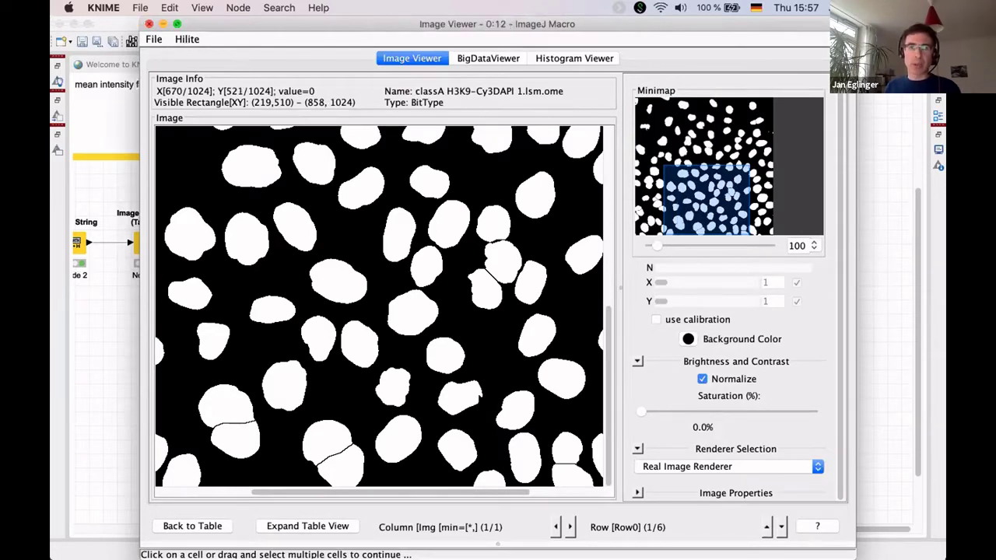
pyautogui.press('super+w')
# Move the ImageJ Macro node between Fill Holes and Connected Component Analysis, and connect its image output to the latter, replacing the existing connection.
pyautogui.click(445, 383)
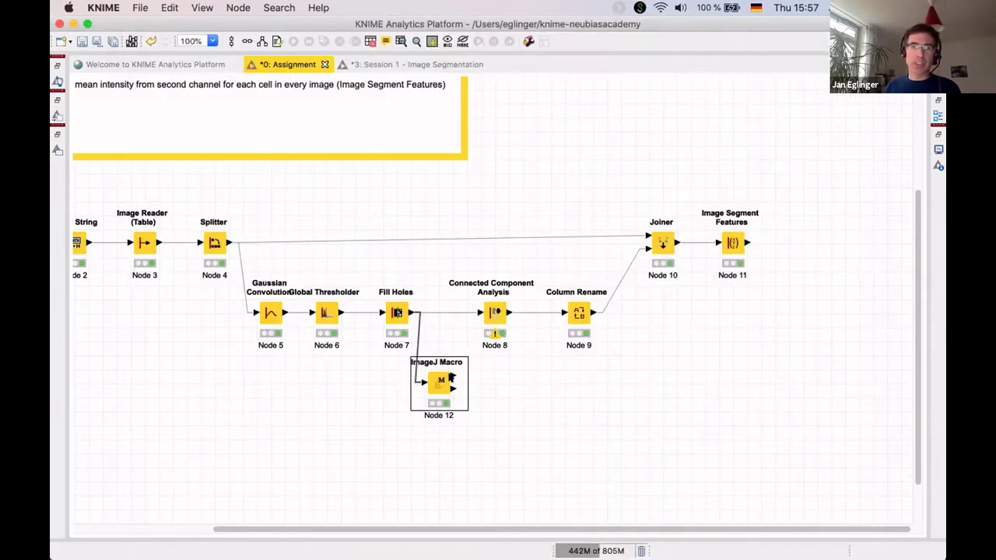
pyautogui.moveTo(454, 387); pyautogui.dragTo(480, 315)
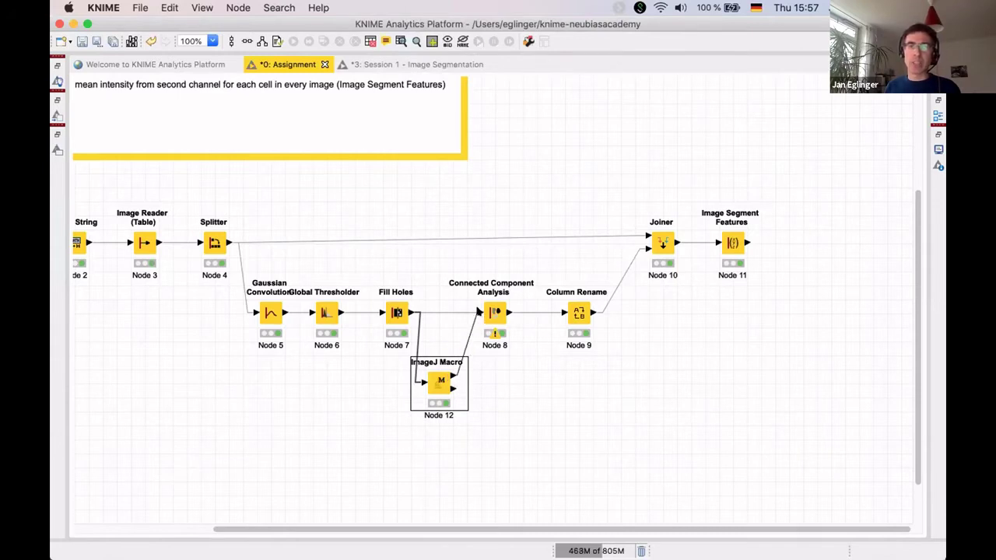
pyautogui.moveTo(480, 313); pyautogui.dragTo(481, 312)
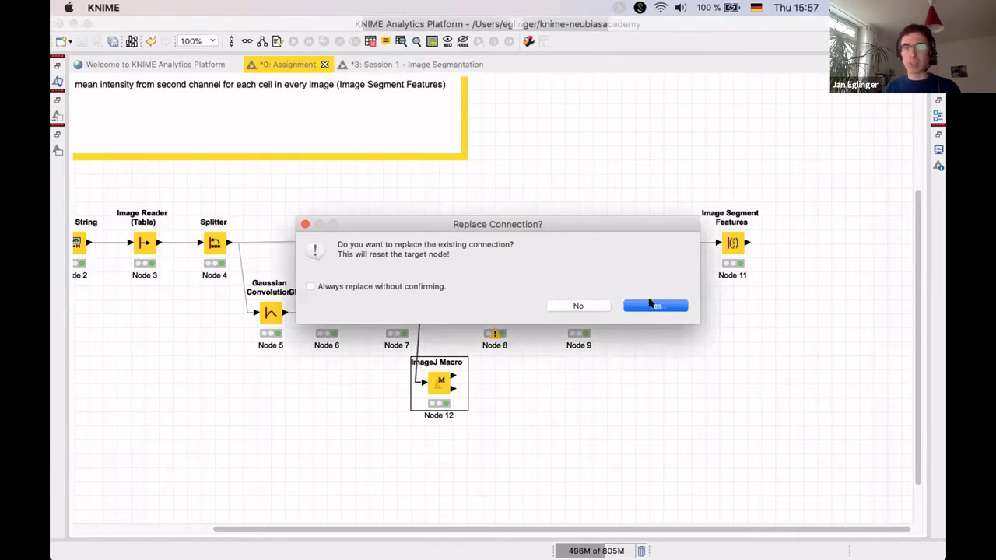
pyautogui.click(650, 304)
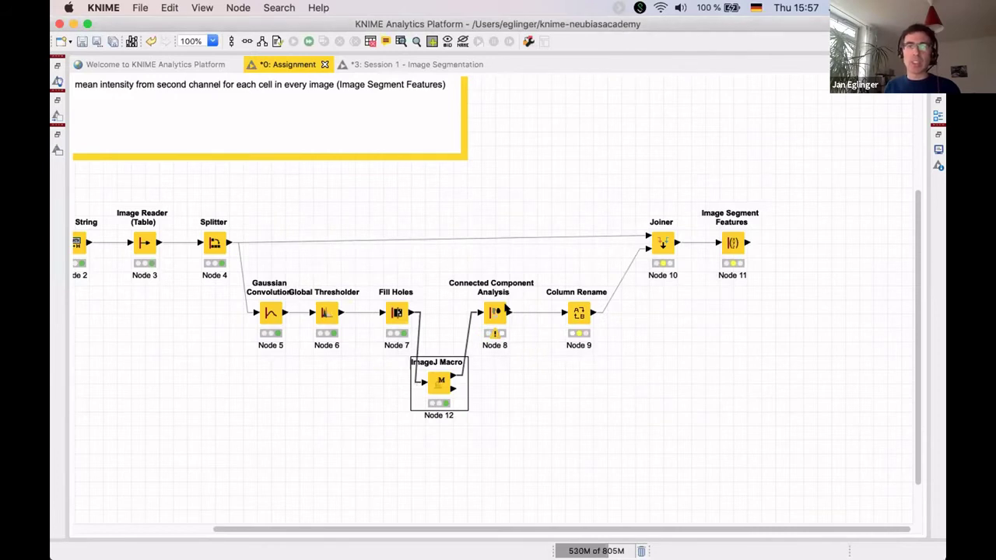
# Execute Connected Component Analysis with its view and examine the Row0 labeling for separation of touching cells.
pyautogui.rightClick(496, 311)
pyautogui.click(561, 250)
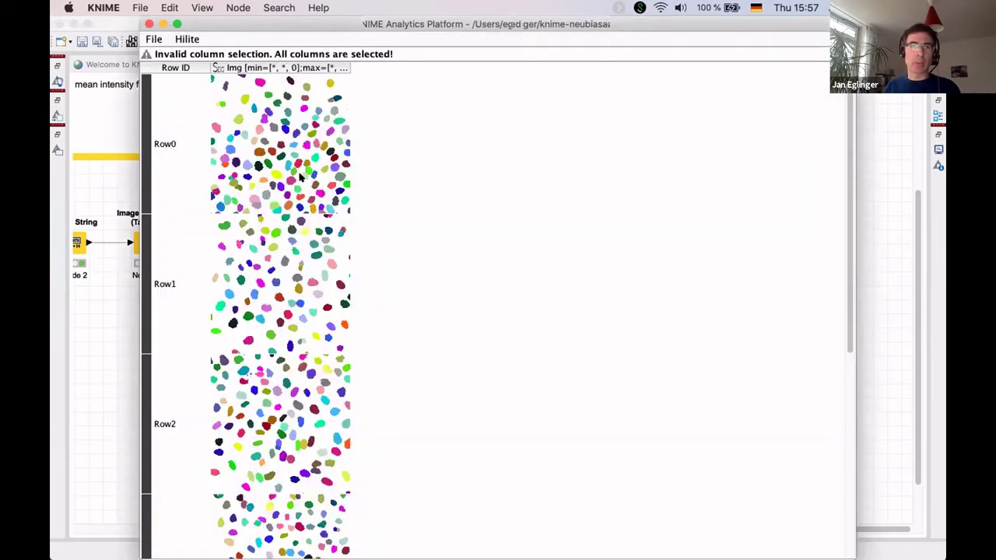
pyautogui.click(314, 174)
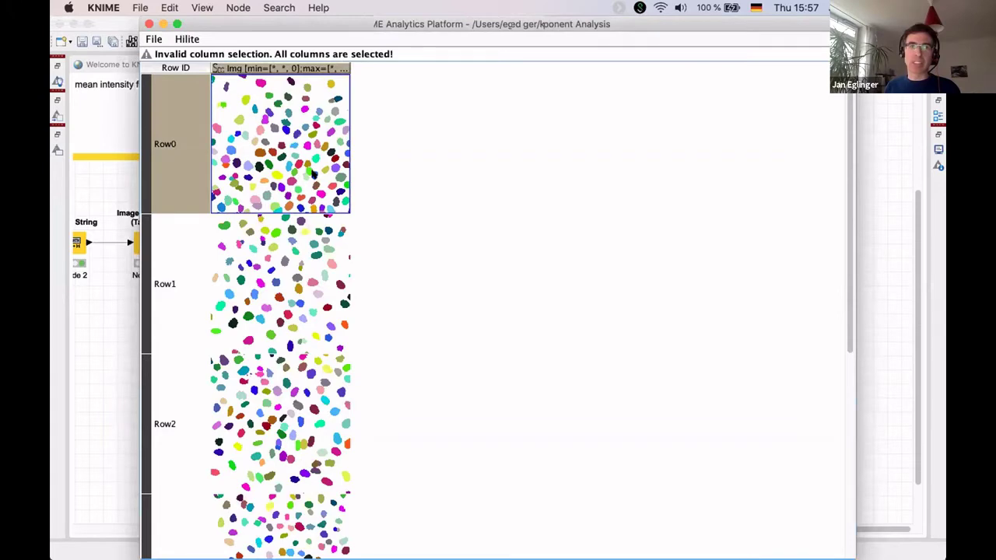
pyautogui.doubleClick(314, 174)
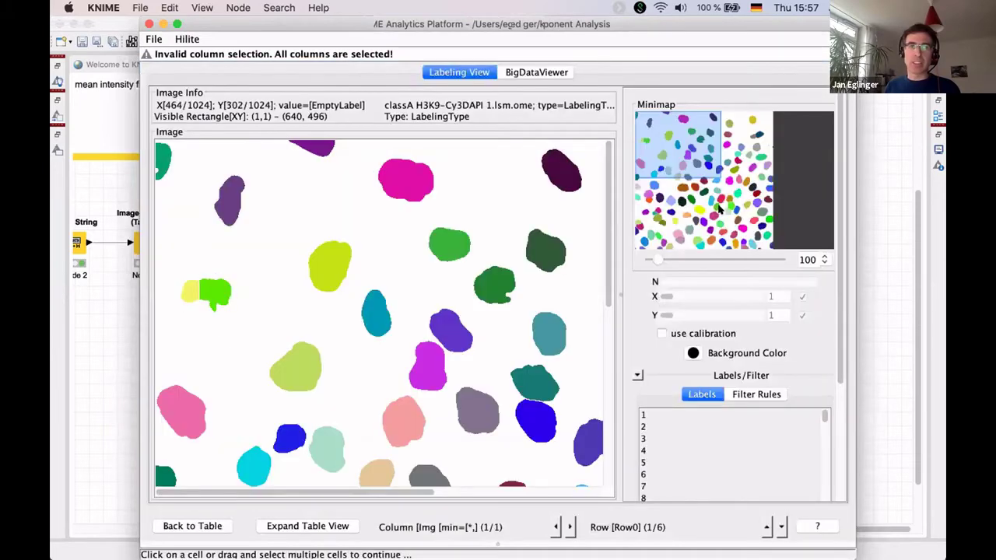
pyautogui.moveTo(662, 166); pyautogui.dragTo(710, 232)
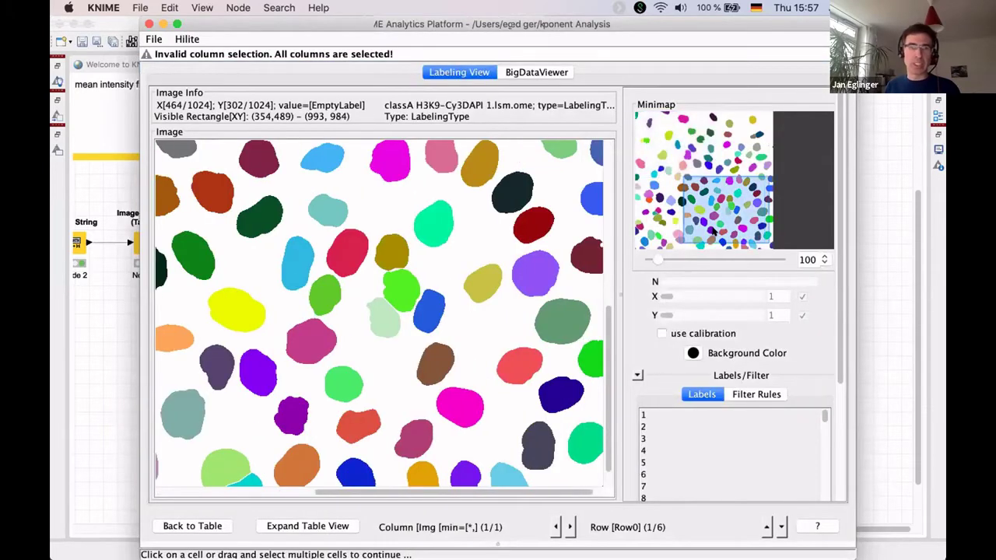
pyautogui.moveTo(234, 424); pyautogui.dragTo(300, 394)
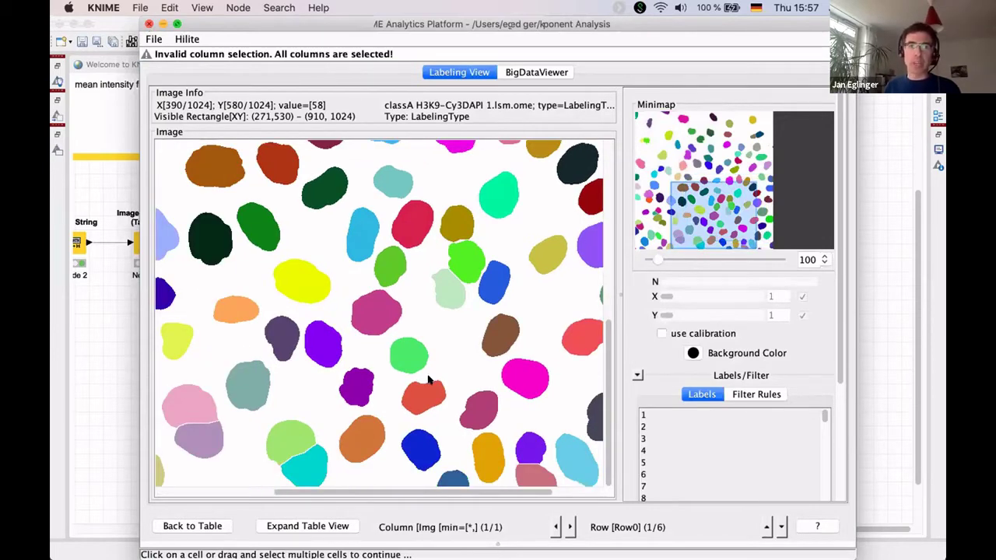
# Close the labeling view, place ImageJ Macro in line after Fill Holes, and shift Connected Component Analysis to make room for it.
pyautogui.press('super+w')
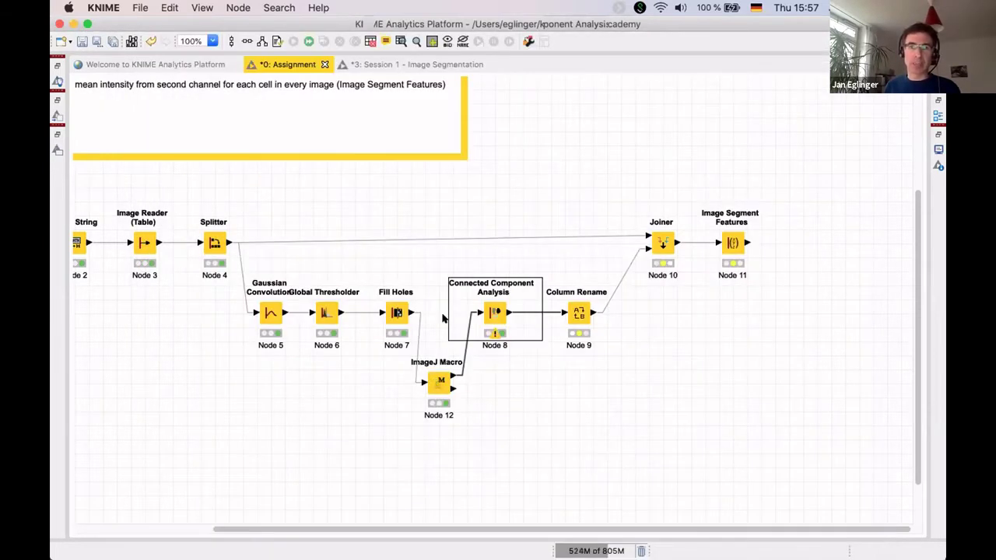
pyautogui.press('super+z')
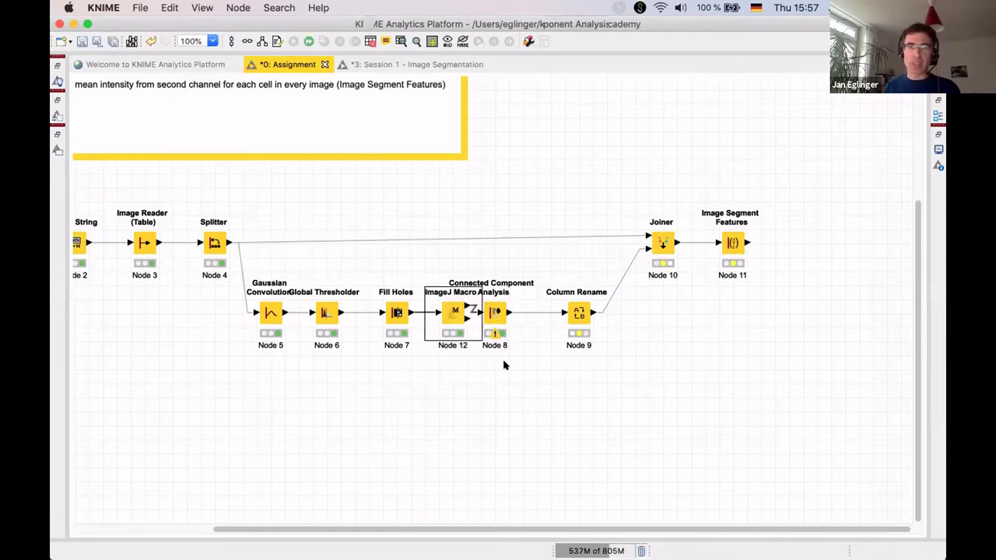
pyautogui.press('super+z')
pyautogui.click(397, 433)
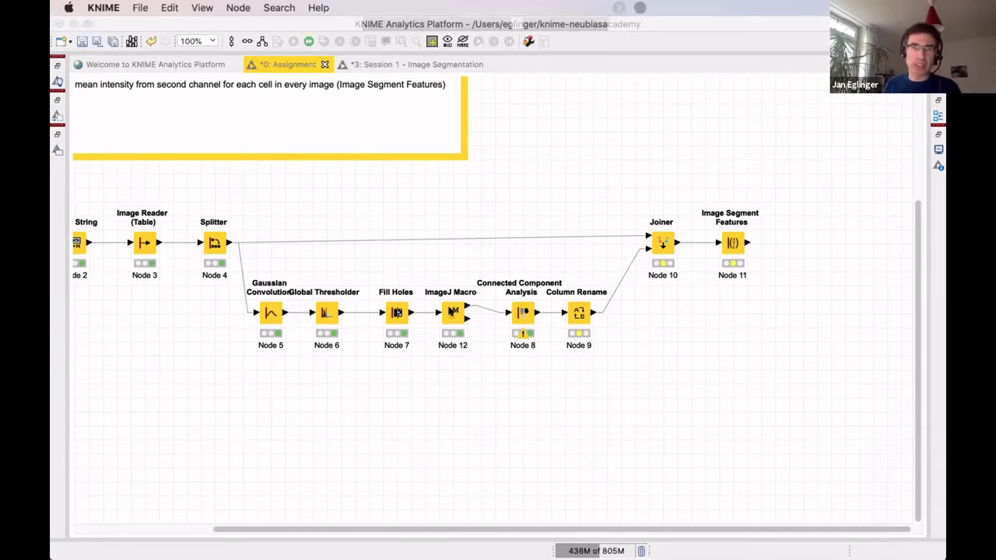
# Open the ImageJ Macro configuration and review its Watershed snippet, column selection and additional result table options.
pyautogui.click(453, 312)
pyautogui.press('F6')
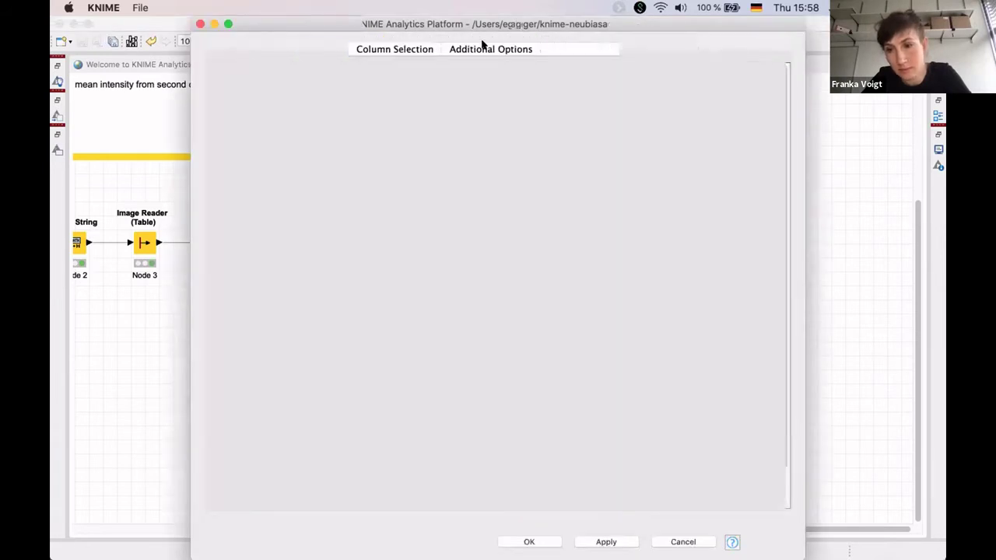
pyautogui.click(486, 48)
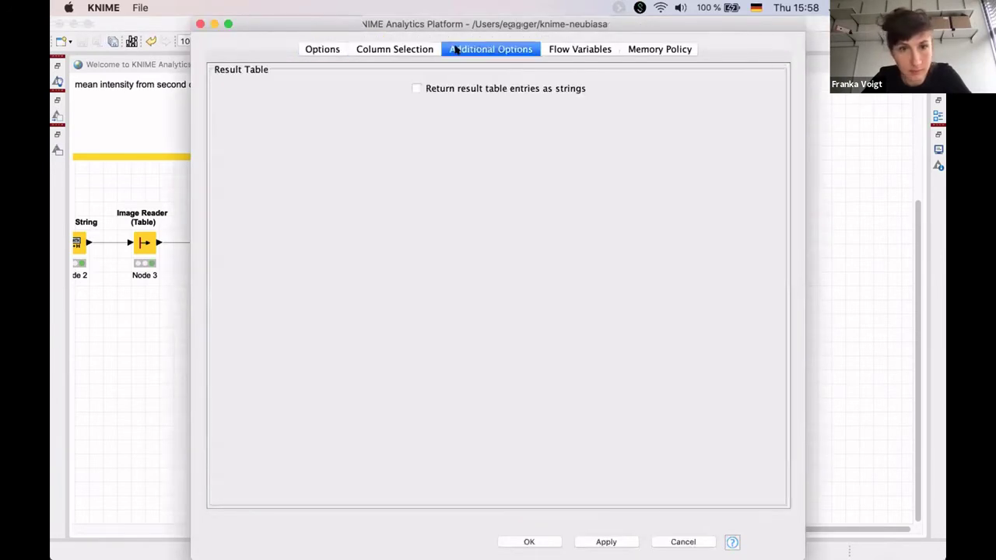
pyautogui.click(320, 47)
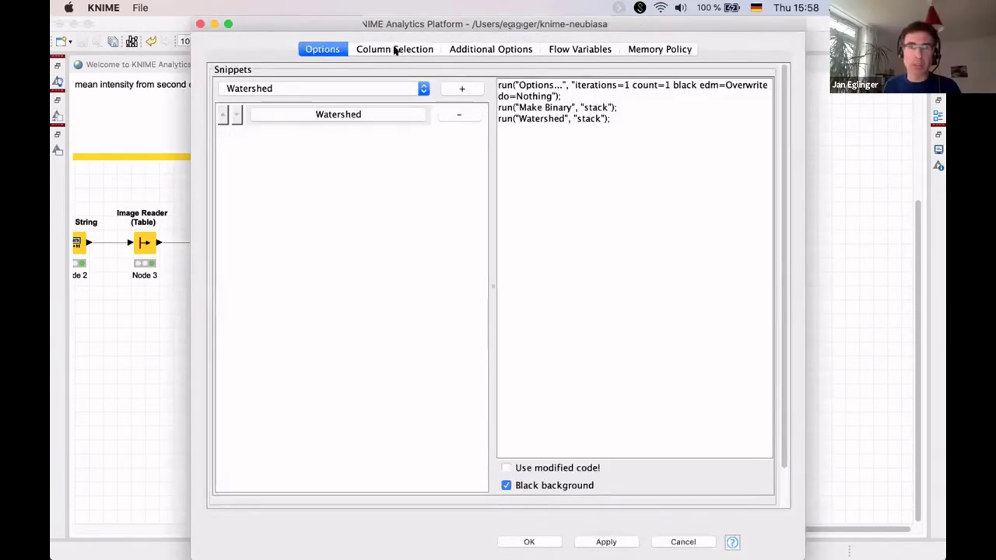
pyautogui.click(427, 49)
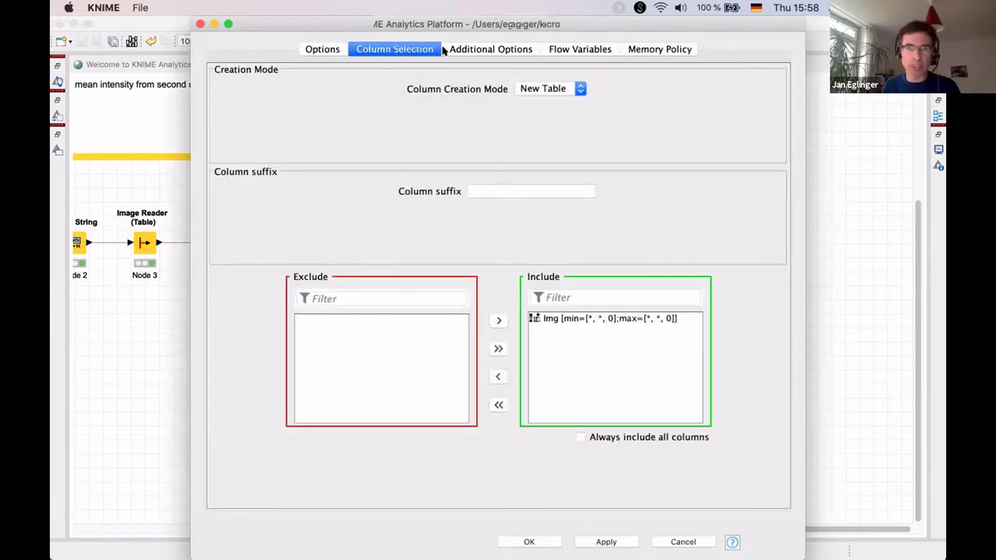
pyautogui.click(455, 46)
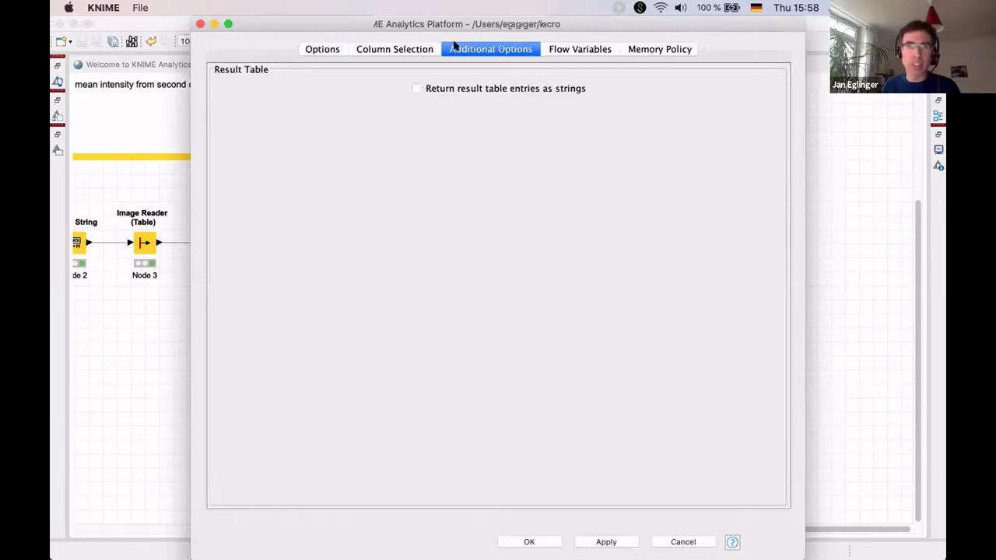
pyautogui.click(323, 48)
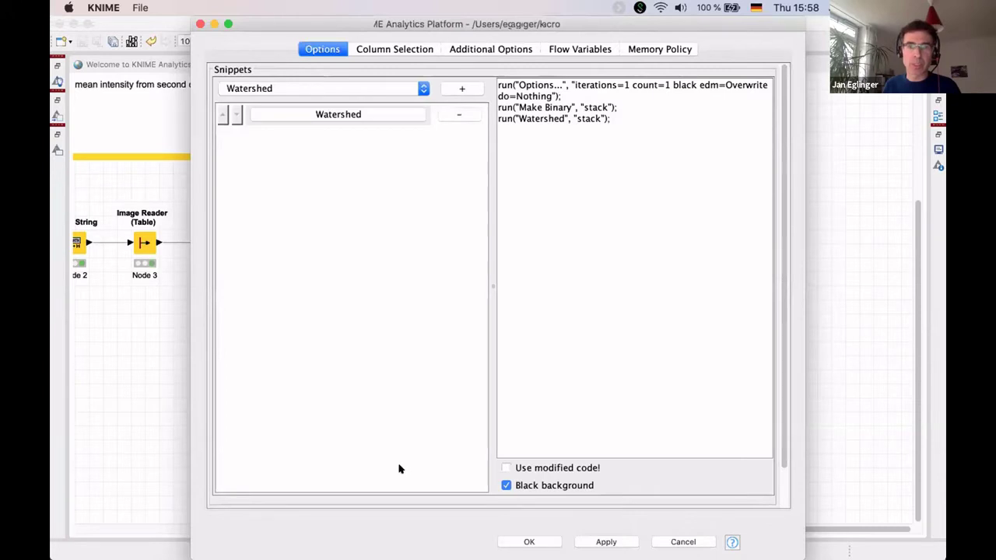
pyautogui.moveTo(256, 23); pyautogui.dragTo(255, 51)
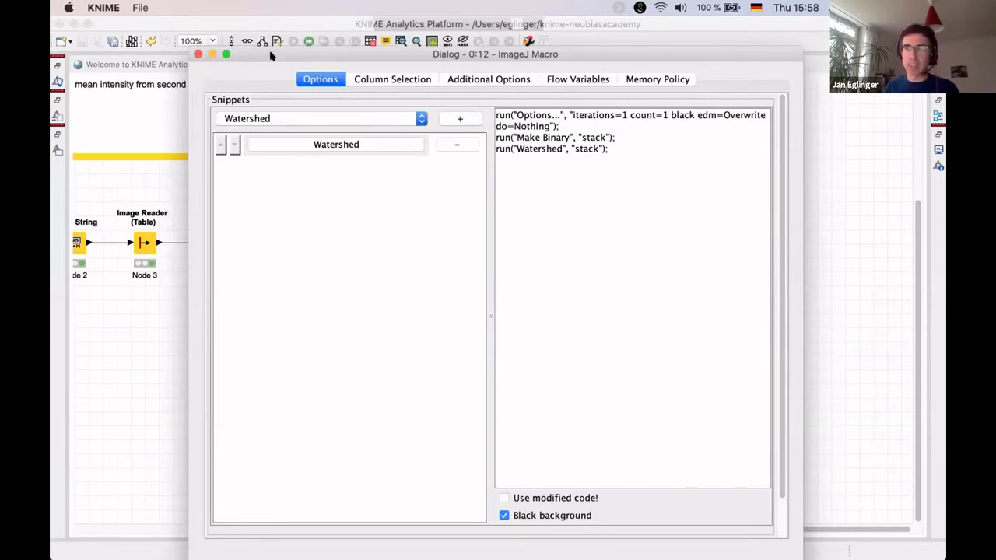
pyautogui.moveTo(271, 55); pyautogui.dragTo(276, 50)
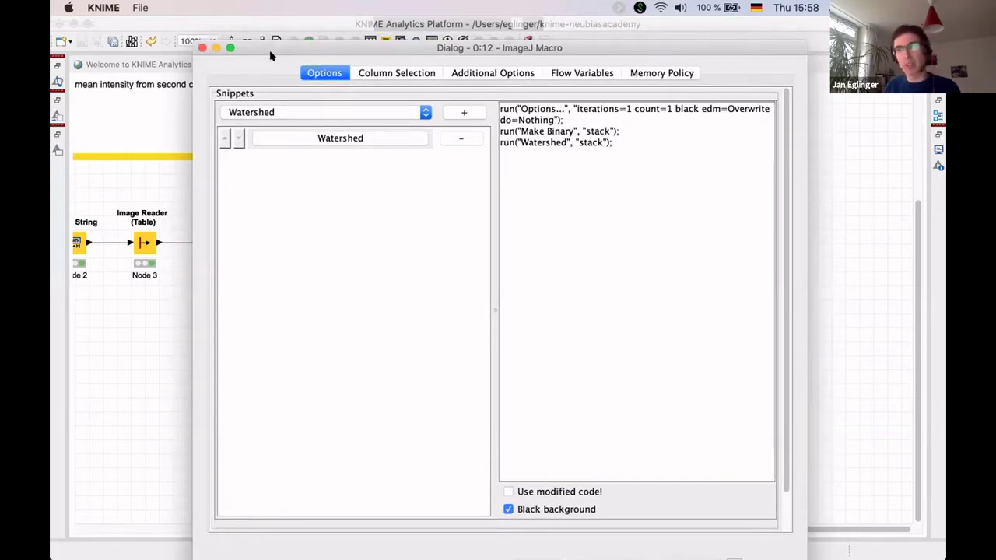
pyautogui.moveTo(257, 49); pyautogui.dragTo(259, 15)
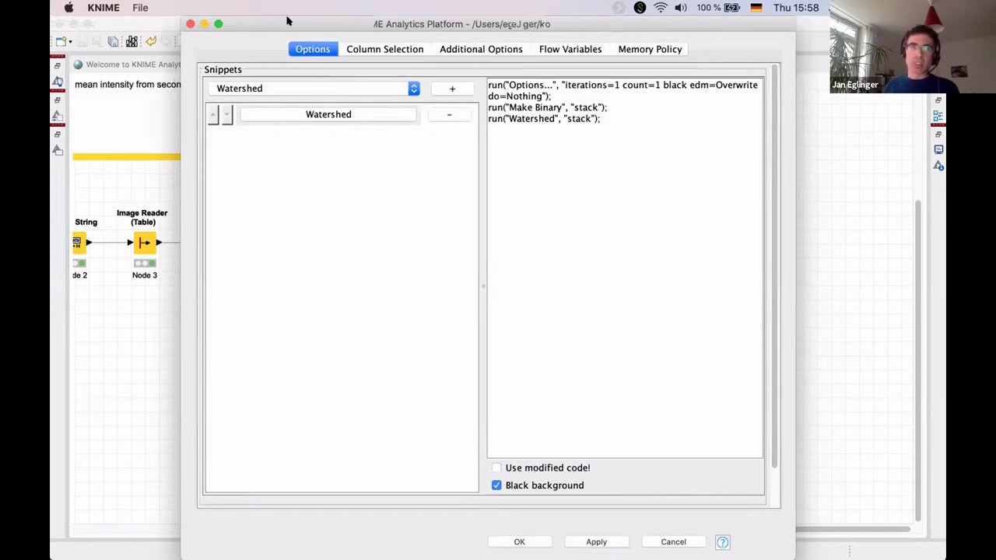
pyautogui.moveTo(285, 18); pyautogui.dragTo(273, 12)
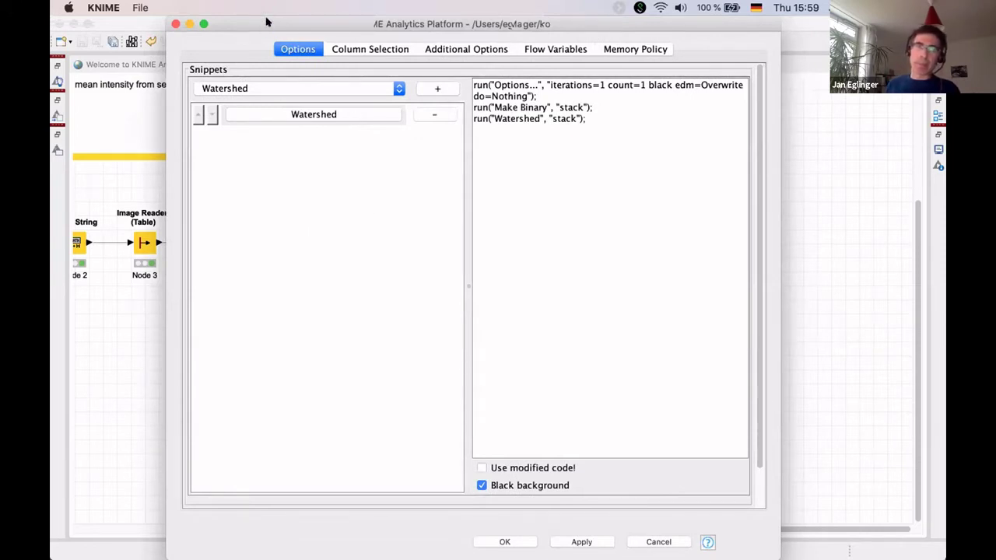
pyautogui.moveTo(276, 19); pyautogui.dragTo(285, 20)
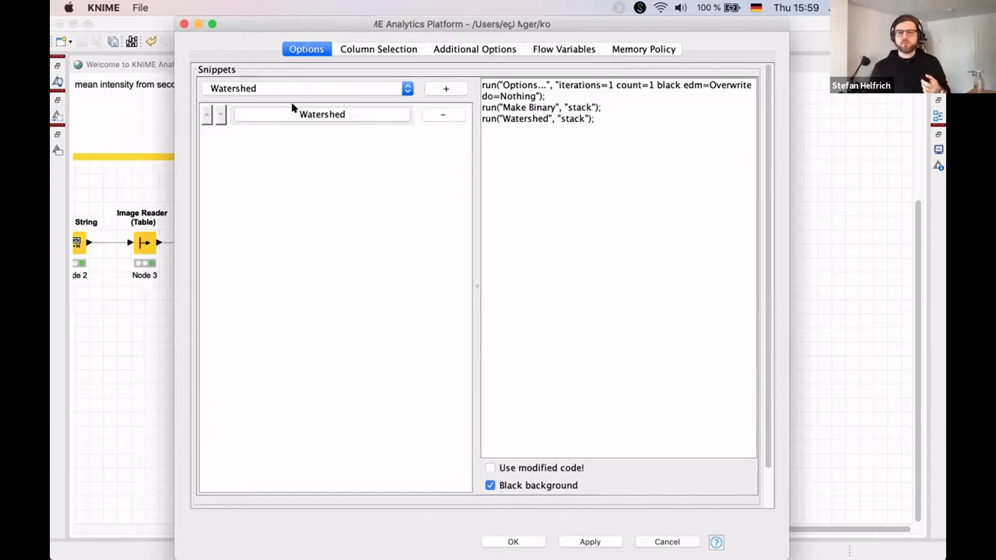
# Cancel the ImageJ Macro configuration, review the Gaussian Convolution node's column selection, sigmas and dimension selection, and close it without changes.
pyautogui.click(668, 542)
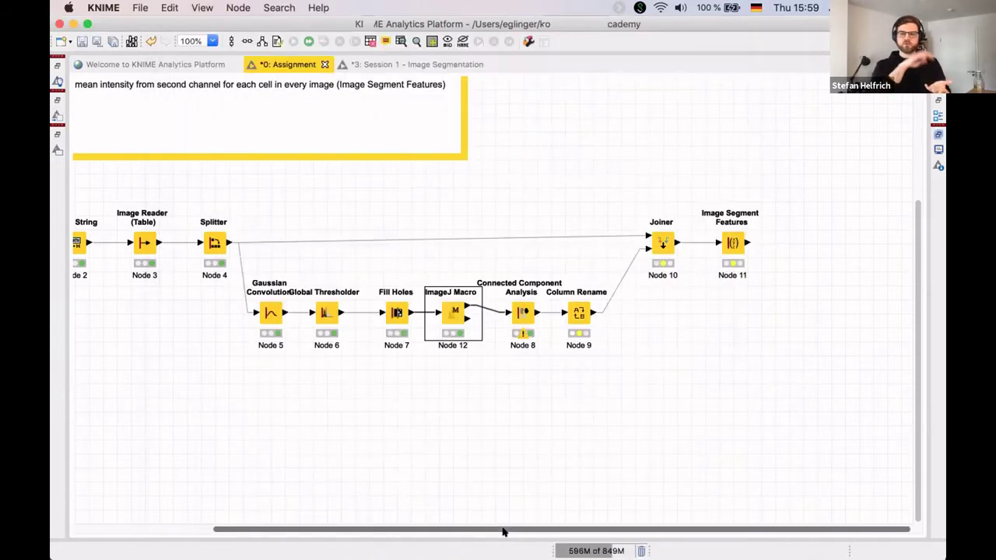
pyautogui.hscroll(-5, 475, 407)
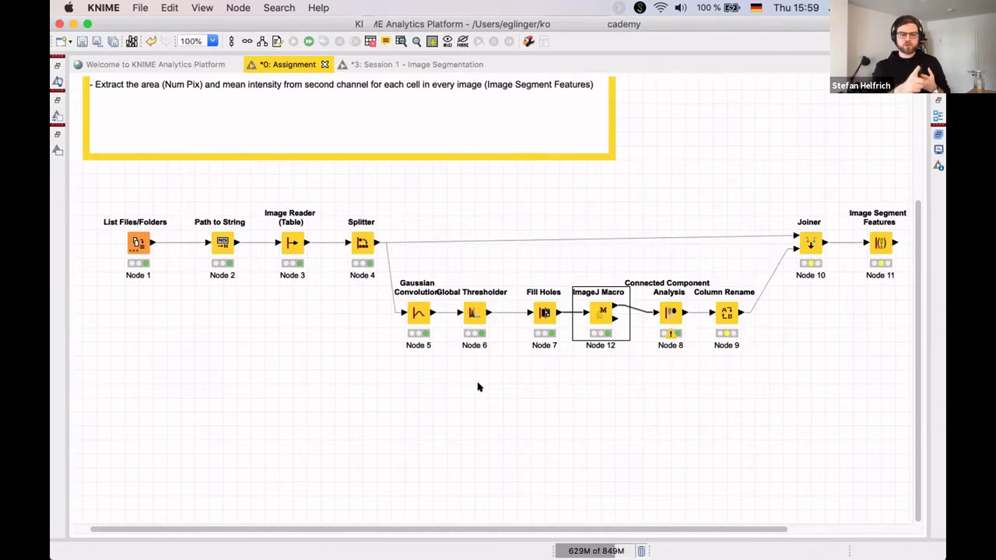
pyautogui.click(418, 314)
pyautogui.doubleClick(416, 321)
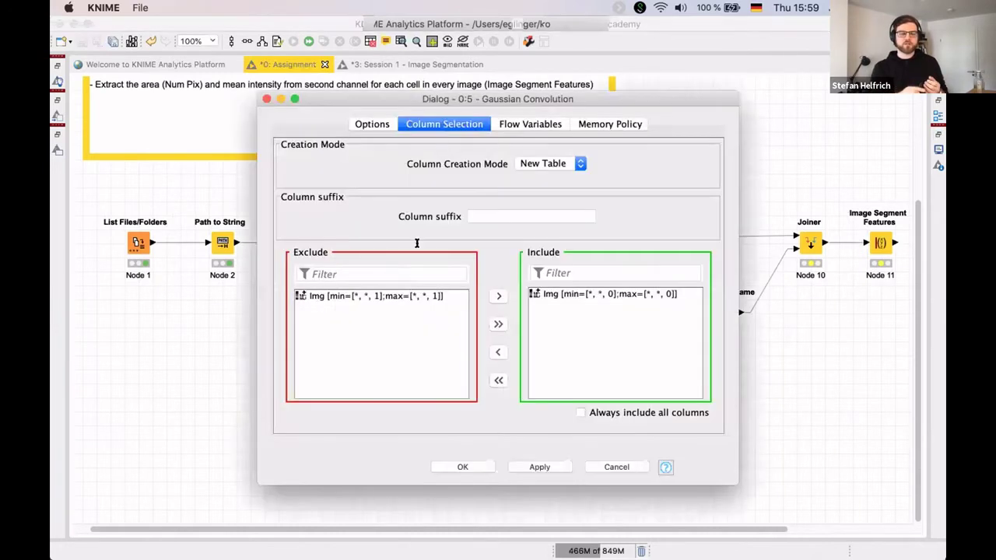
pyautogui.click(373, 125)
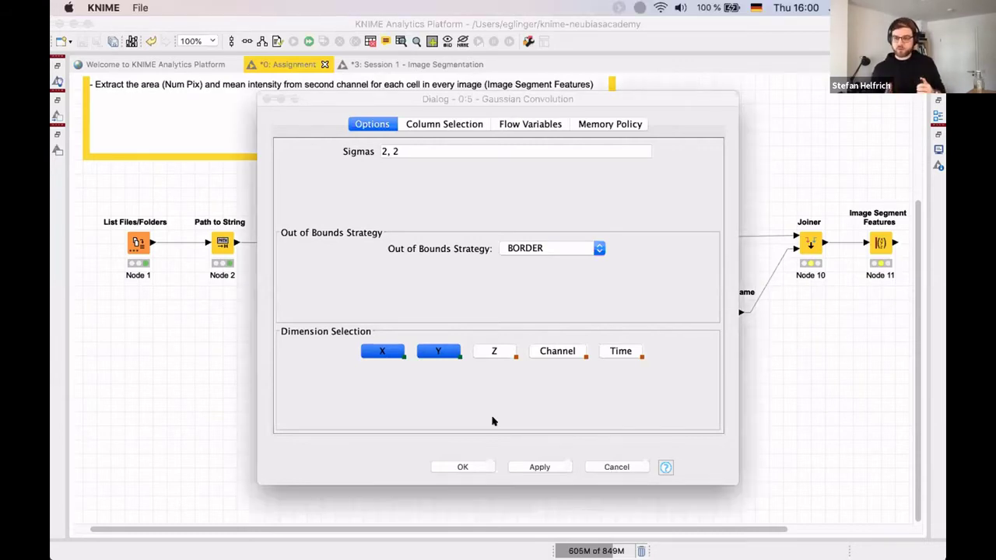
pyautogui.press('Escape')
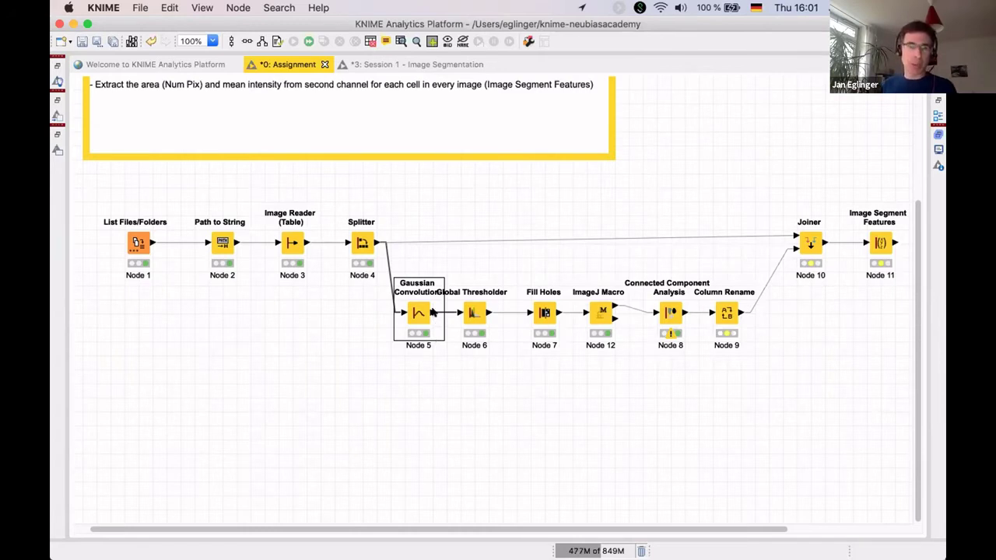
pyautogui.press('super+Tab')
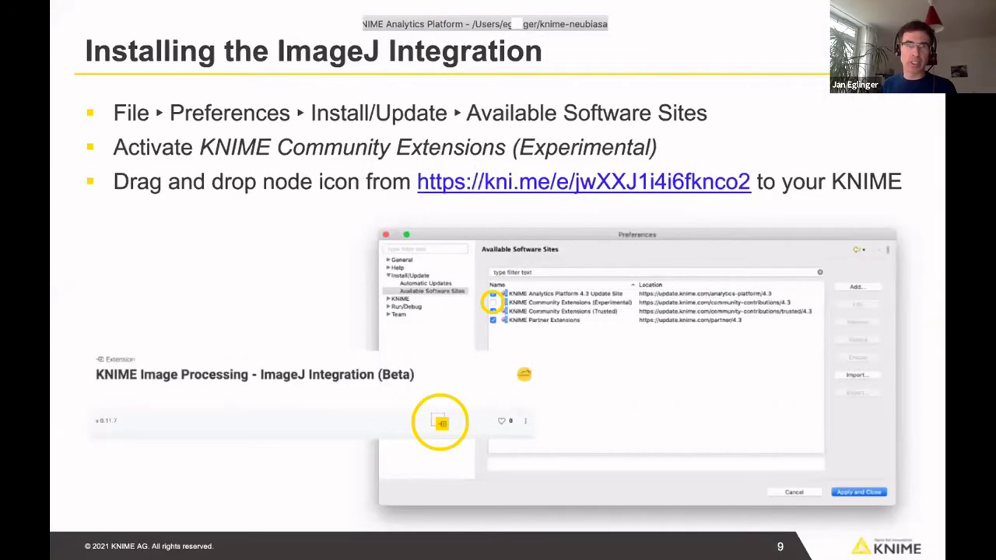
pyautogui.press('Right')
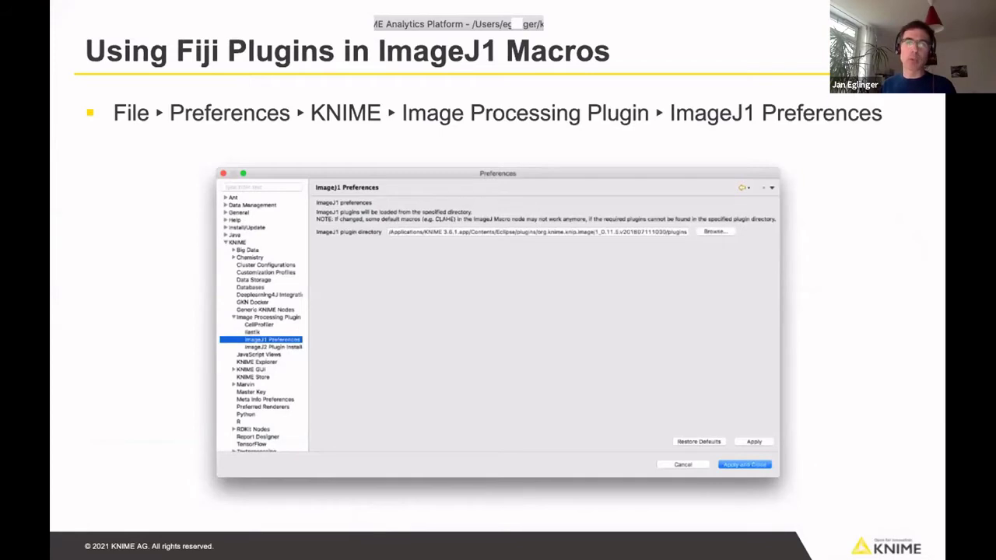
pyautogui.press('Right')
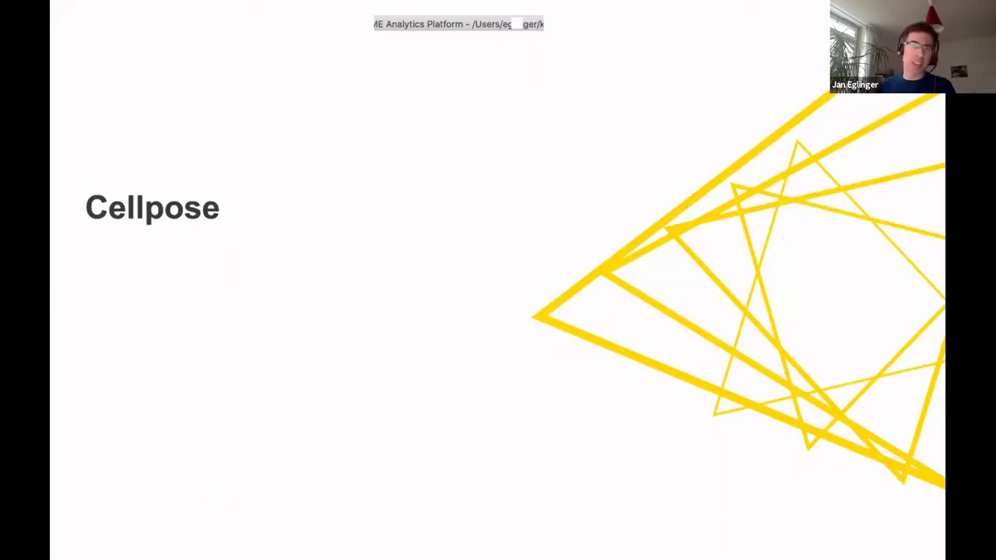
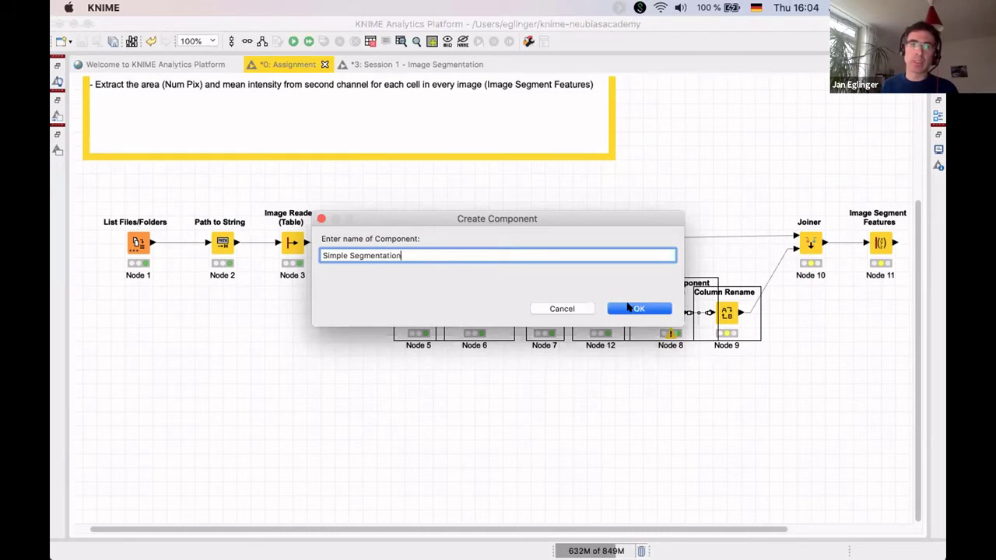
# Wrap the nodes from Gaussian Convolution through Column Rename into a component named Simple Segmentation and nudge it into place.
pyautogui.click(630, 308)
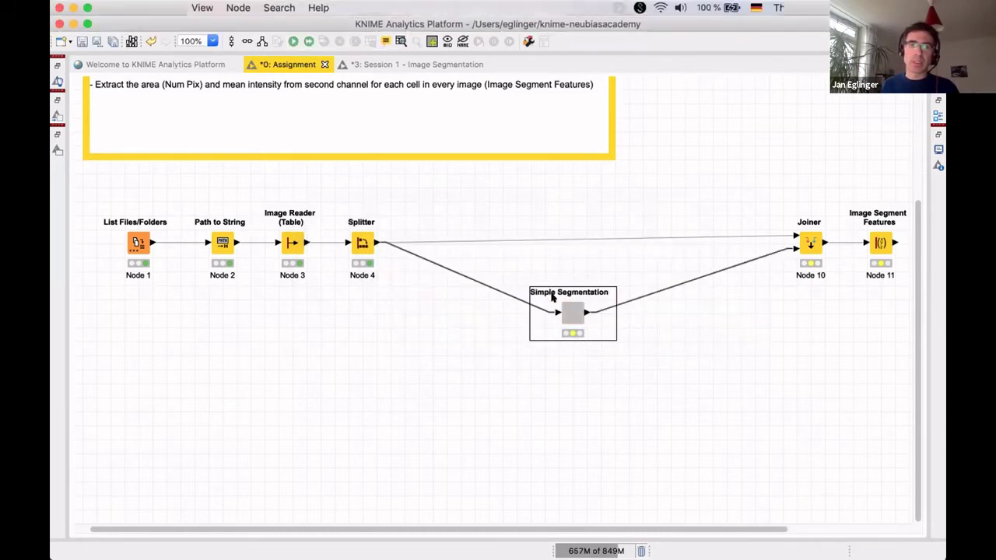
pyautogui.rightClick(548, 300)
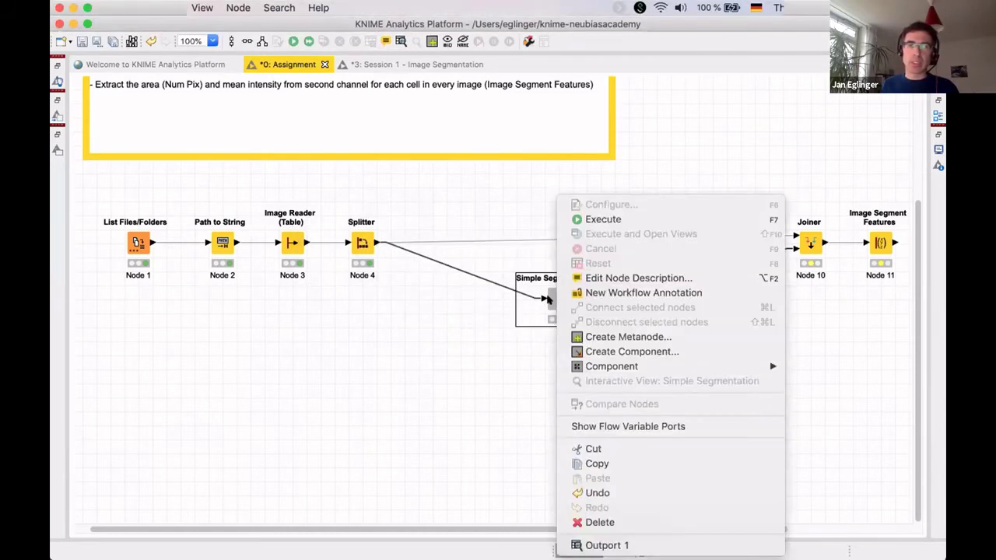
pyautogui.press('Escape')
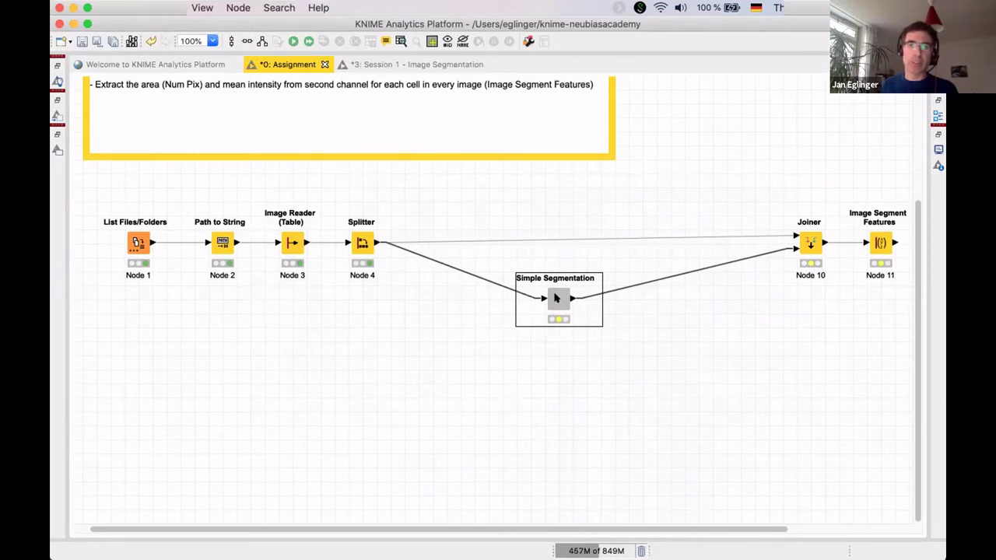
# Open the Simple Segmentation component, examine its inner node chain between component input and output, and return to the Assignment workflow.
pyautogui.click(556, 298)
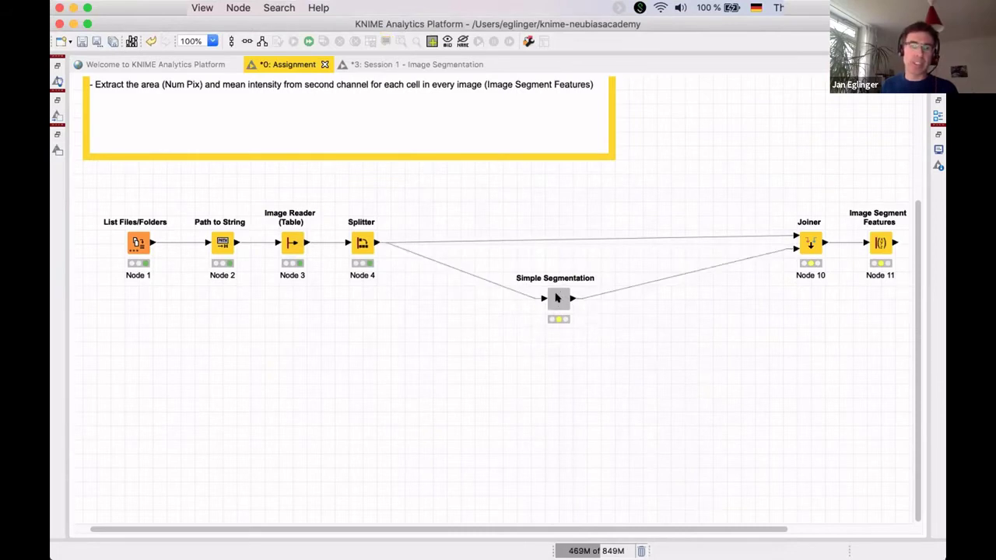
pyautogui.click(556, 298)
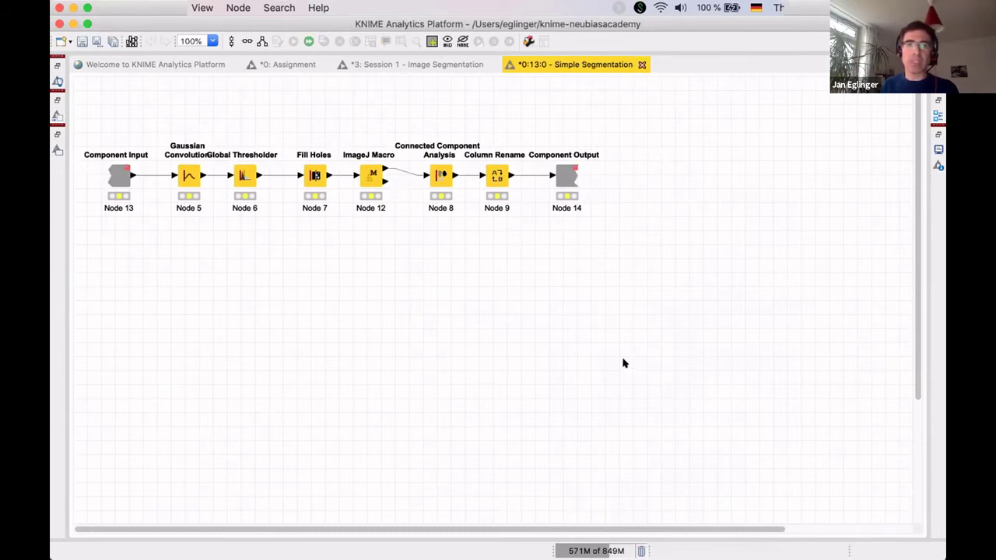
pyautogui.press('super+w')
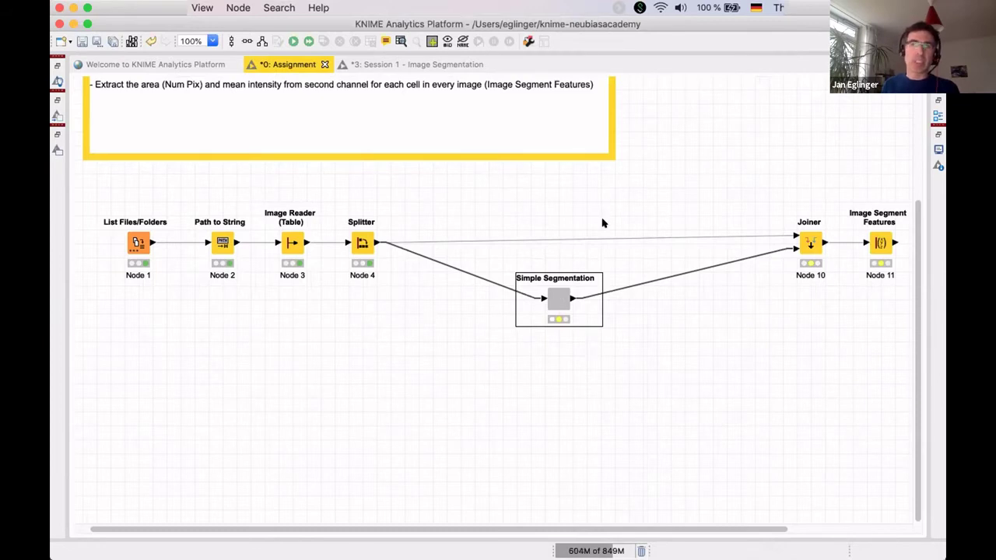
# Execute the Simple Segmentation component and restore the side panels around the workflow editor.
pyautogui.rightClick(557, 299)
pyautogui.click(592, 218)
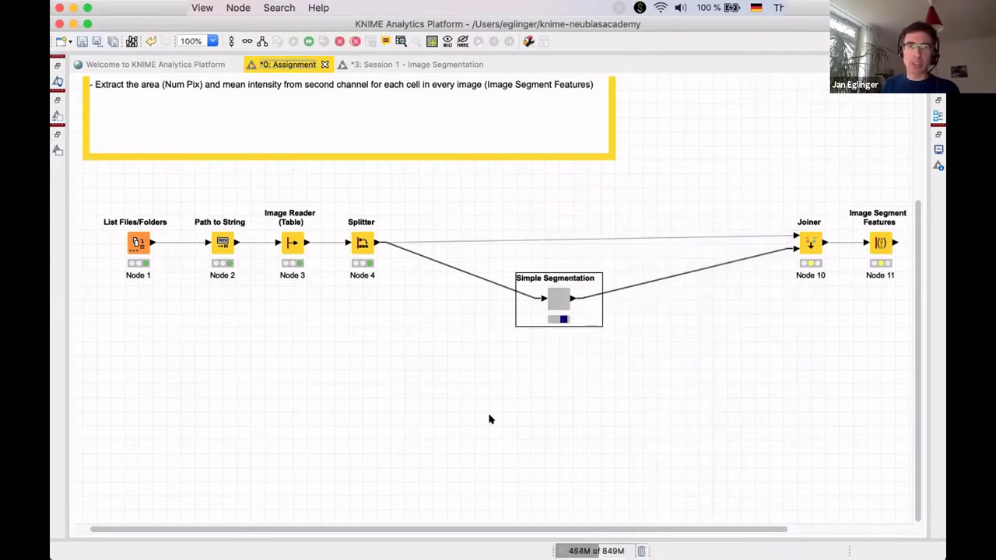
pyautogui.hotkey('ctrl', 'm')
pyautogui.hscroll(5, 545, 376)
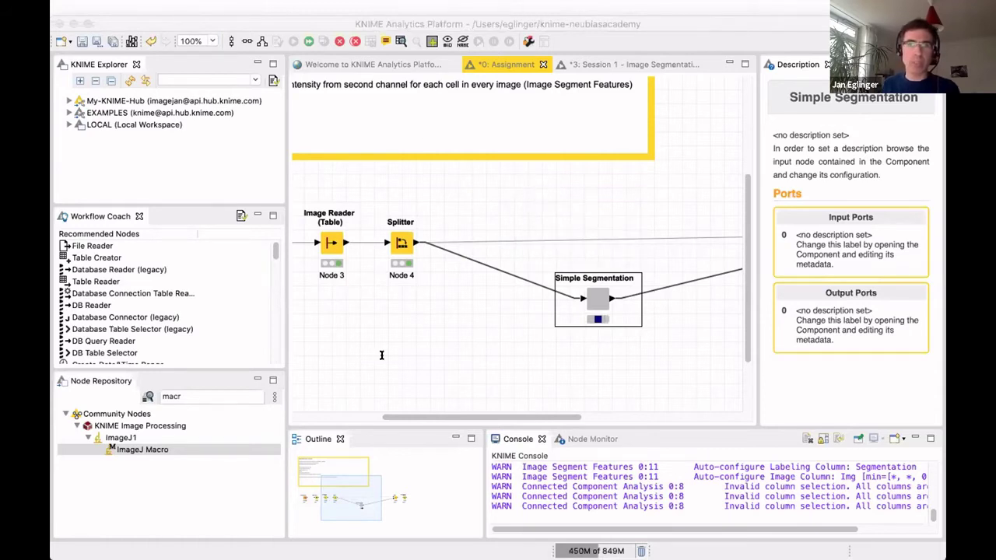
# Switch to the KNIME Hub in the browser, search for "cellpose segmentation", and open the Cellpose Segmentation (CPU) component.
pyautogui.press('super+Tab')
pyautogui.write('ce')
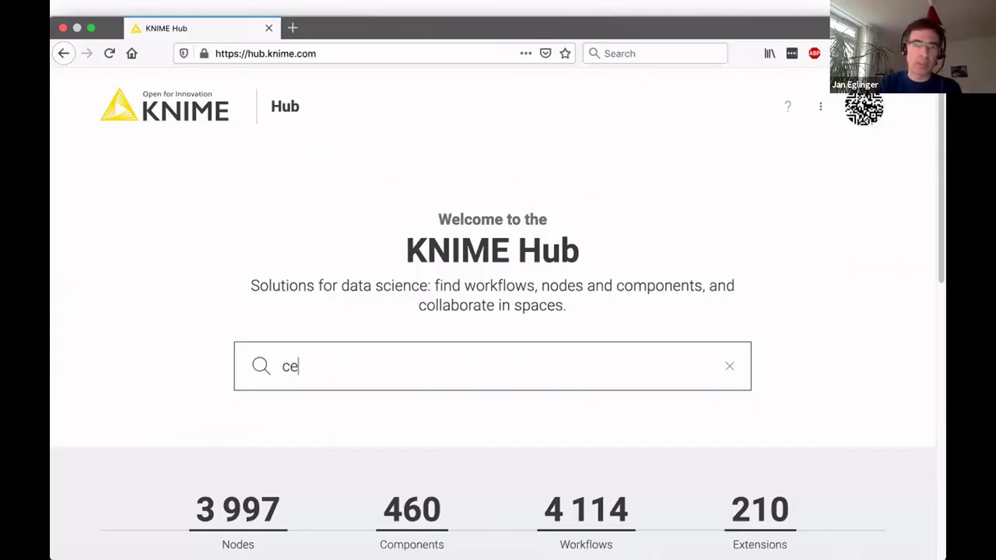
pyautogui.write('llpose segmenta')
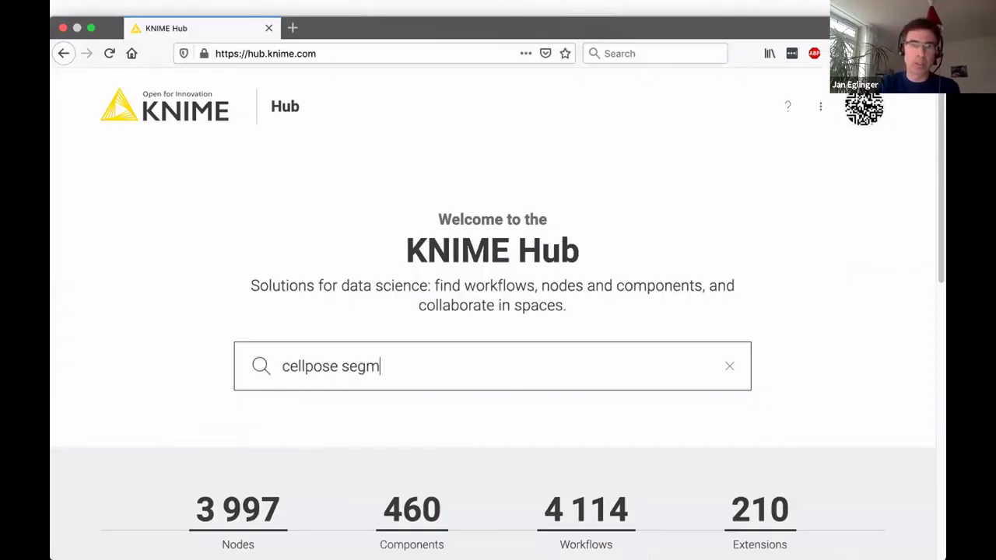
pyautogui.write('tion')
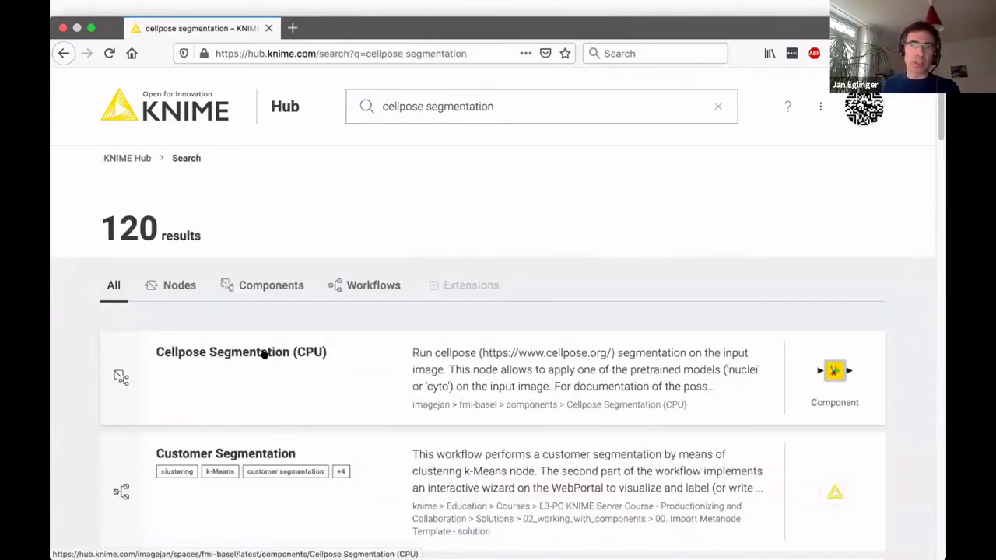
pyautogui.click(265, 354)
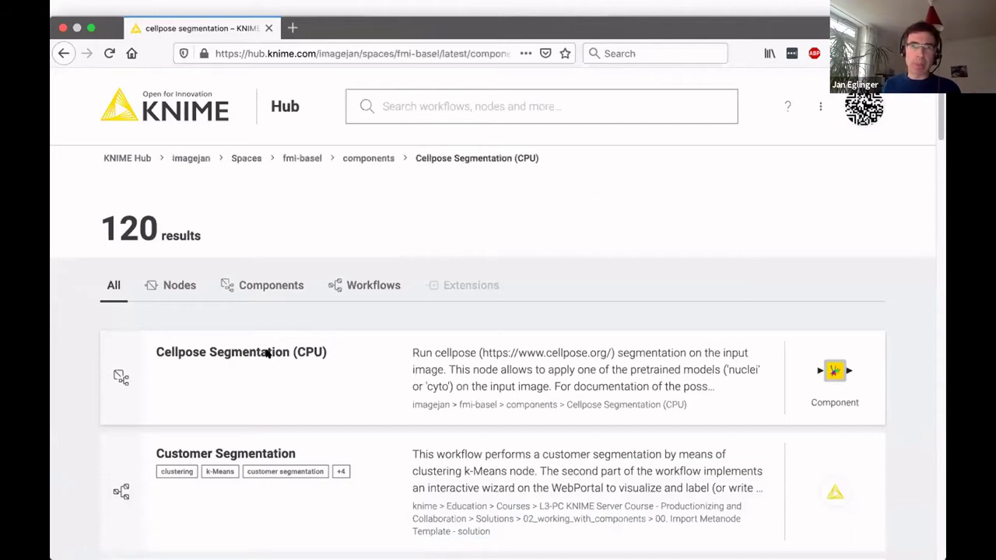
# Add the Cellpose Segmentation (CPU) component from the KNIME Hub page to the Assignment workflow in KNIME and connect the Splitter output to its input.
pyautogui.scroll(-3, 360, 396)
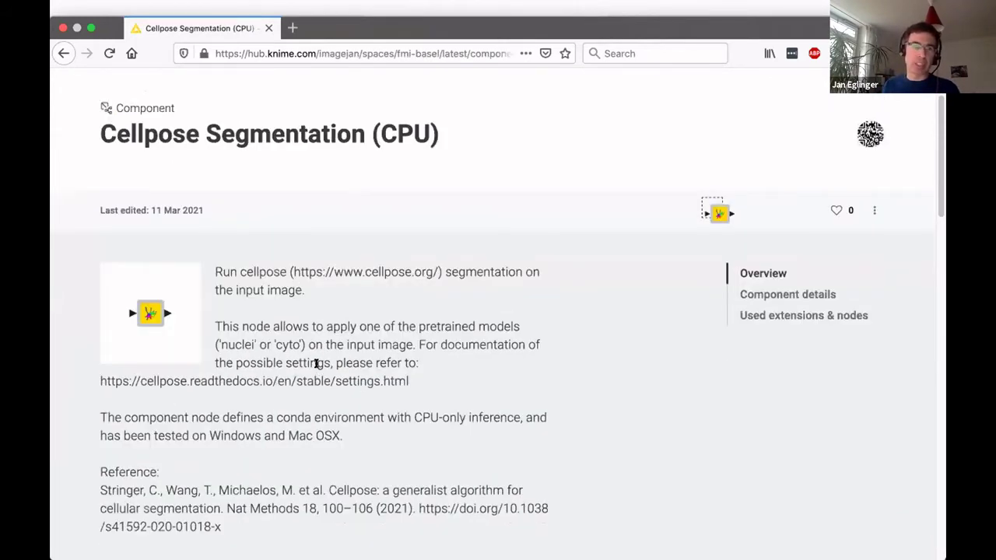
pyautogui.scroll(-1, 317, 364)
pyautogui.scroll(-1, 320, 363)
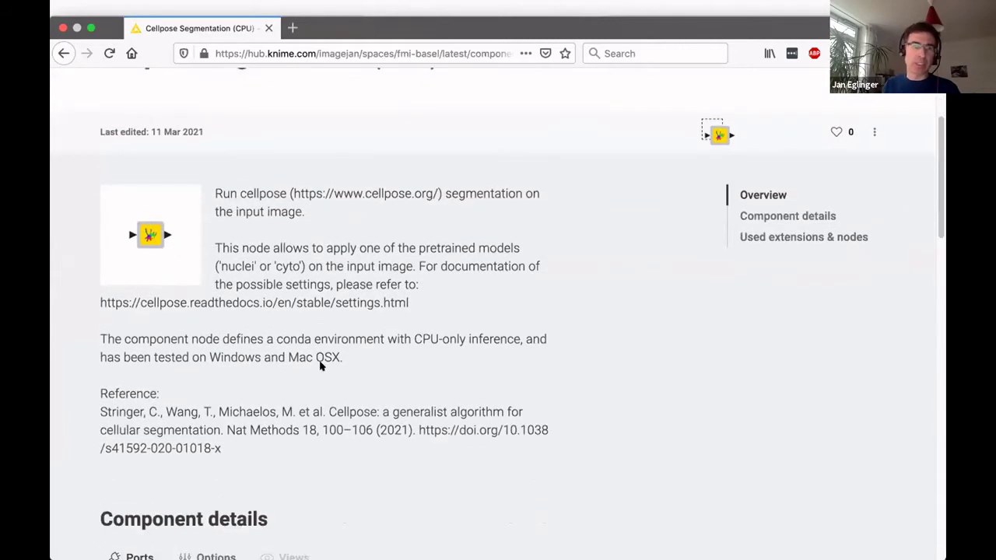
pyautogui.scroll(-2, 440, 412)
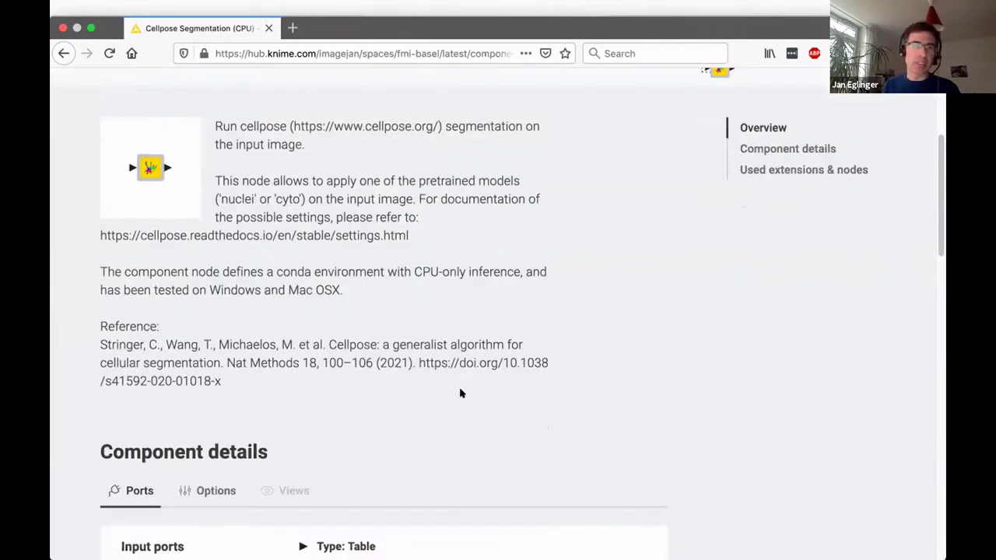
pyautogui.scroll(2, 460, 393)
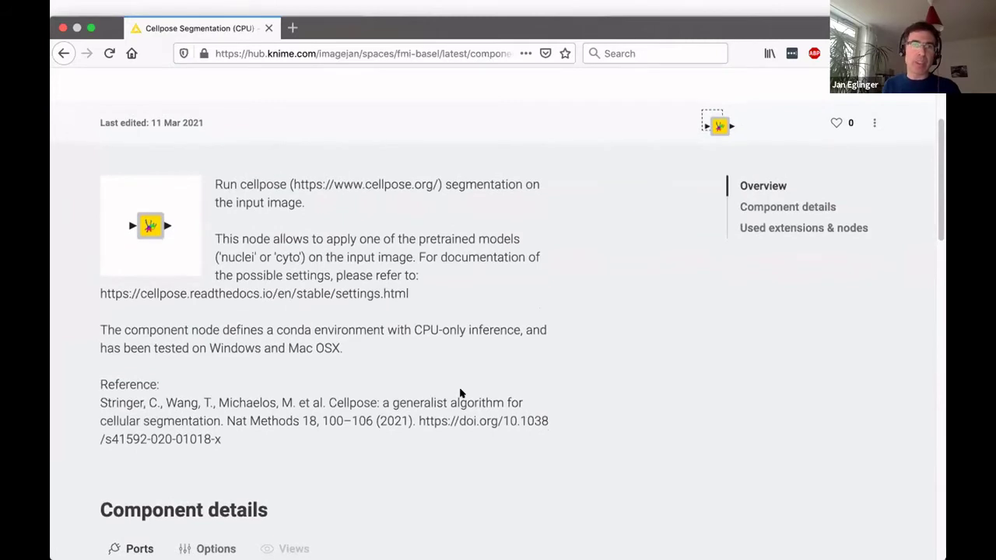
pyautogui.scroll(4, 176, 356)
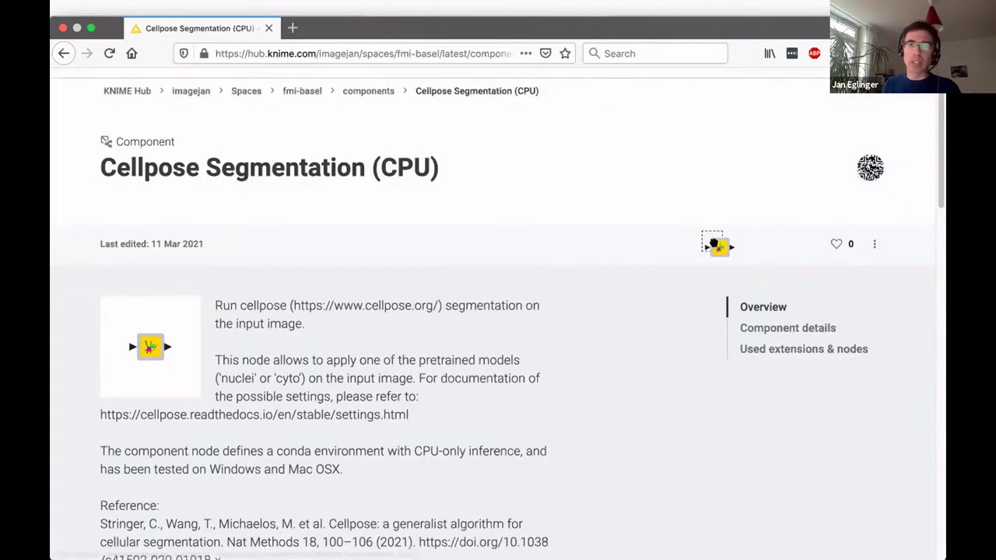
pyautogui.moveTo(708, 246); pyautogui.dragTo(645, 294)
pyautogui.press('super+Tab')
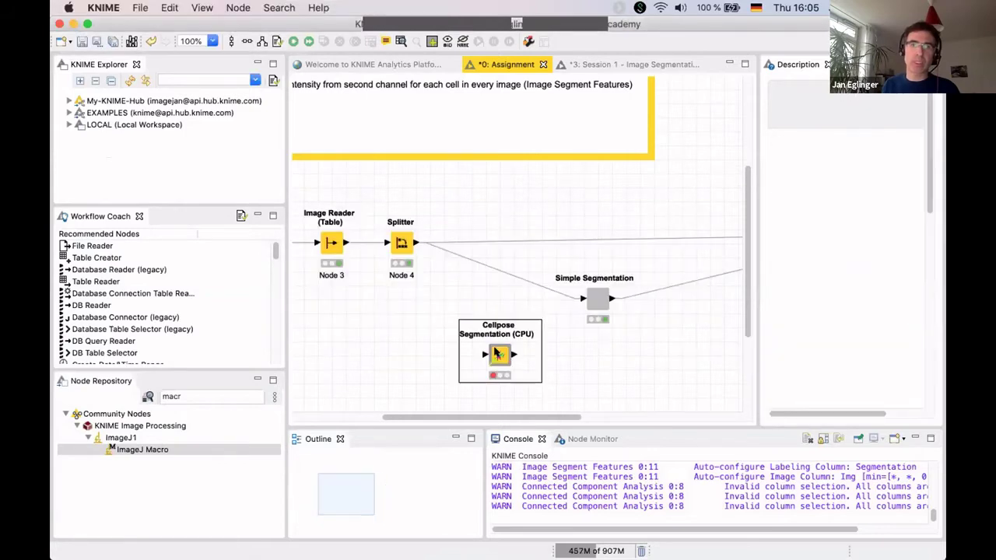
pyautogui.moveTo(414, 243); pyautogui.dragTo(484, 357)
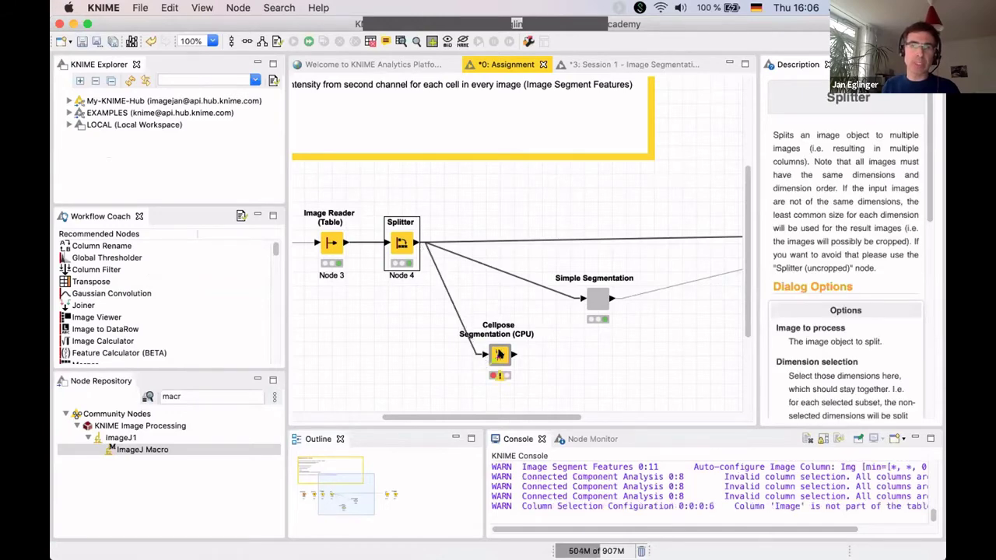
# Configure Cellpose Segmentation (CPU) with Img [min=[*, *, 0];max=[*, *, 0]] as the input image column and execute the component.
pyautogui.click(499, 355)
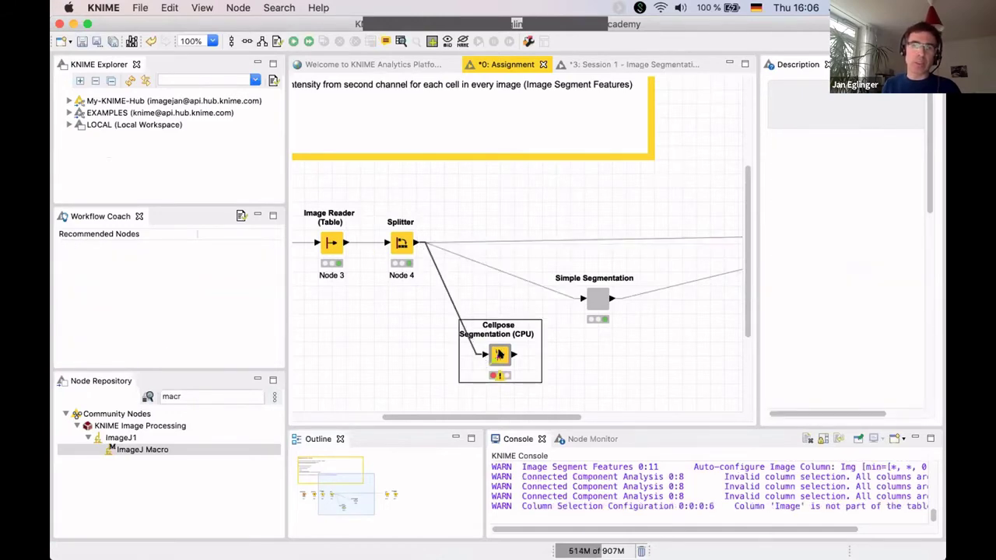
pyautogui.doubleClick(500, 355)
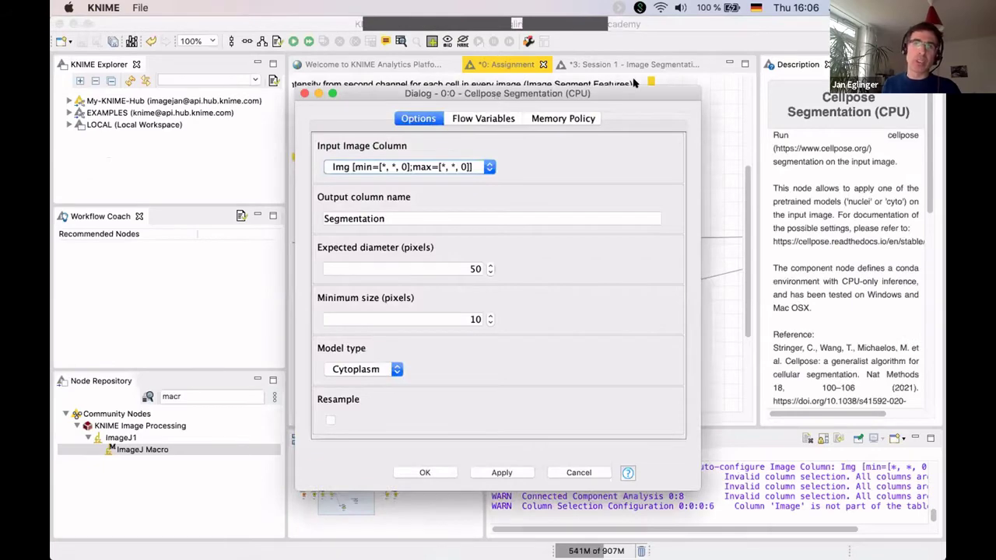
pyautogui.moveTo(634, 81); pyautogui.dragTo(679, 83)
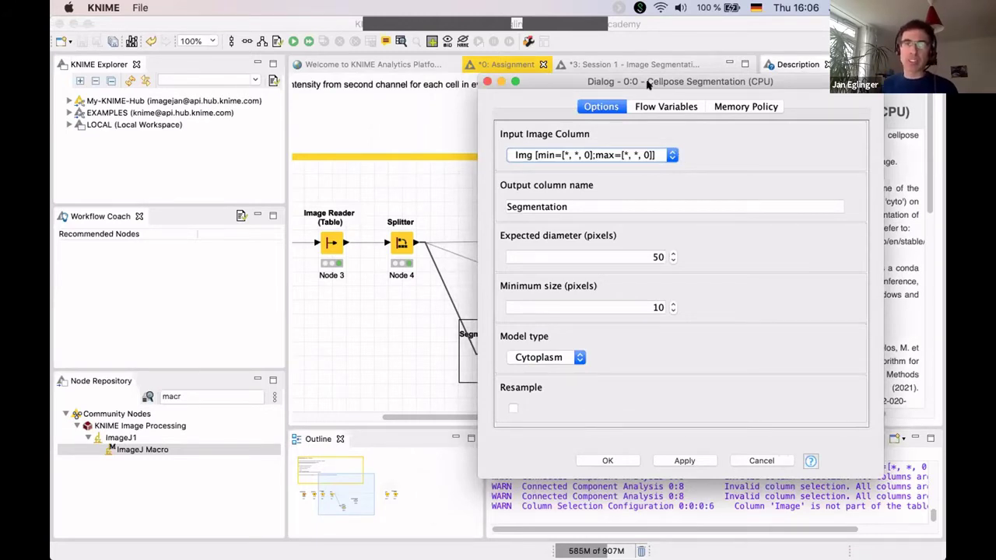
pyautogui.moveTo(697, 78); pyautogui.dragTo(745, 74)
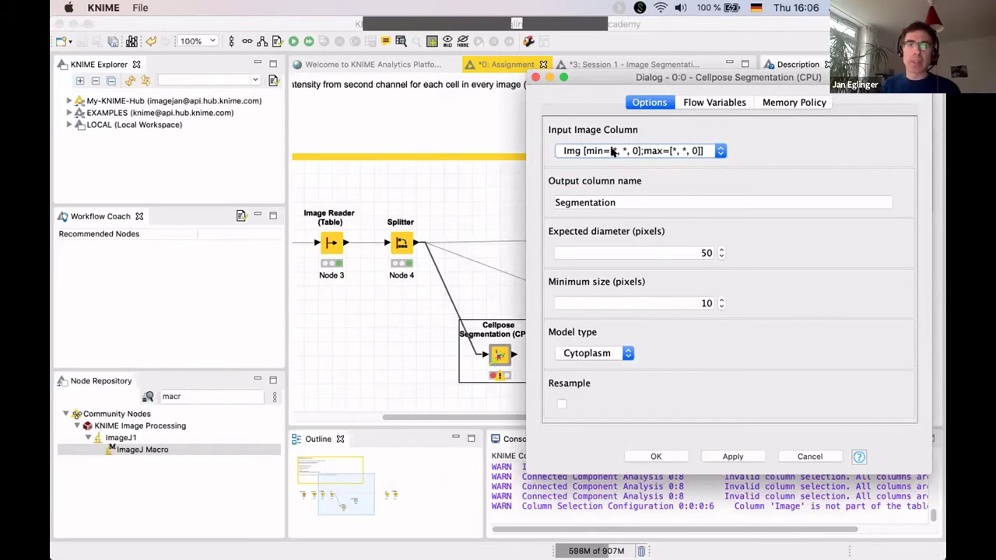
pyautogui.click(612, 151)
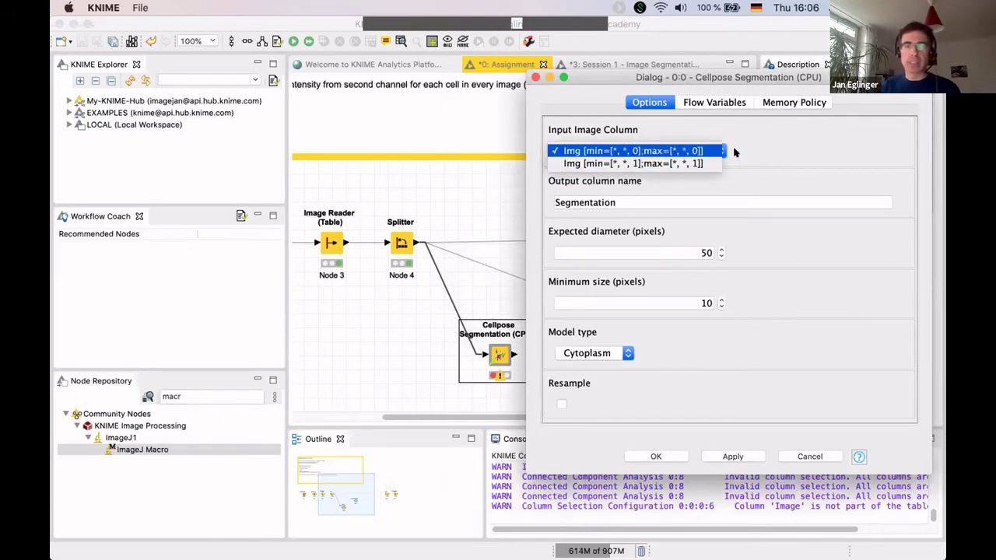
pyautogui.click(652, 153)
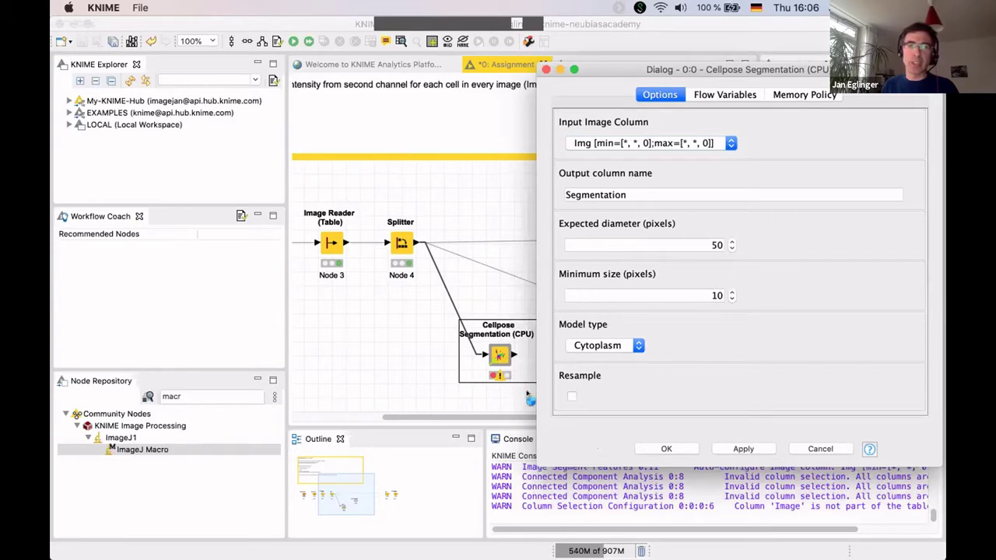
pyautogui.rightClick(499, 355)
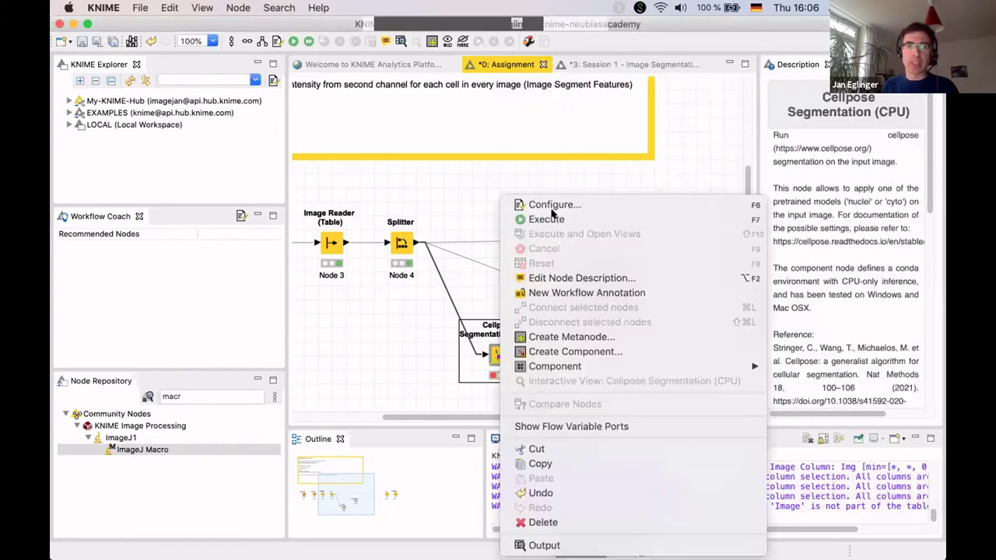
pyautogui.press('Escape')
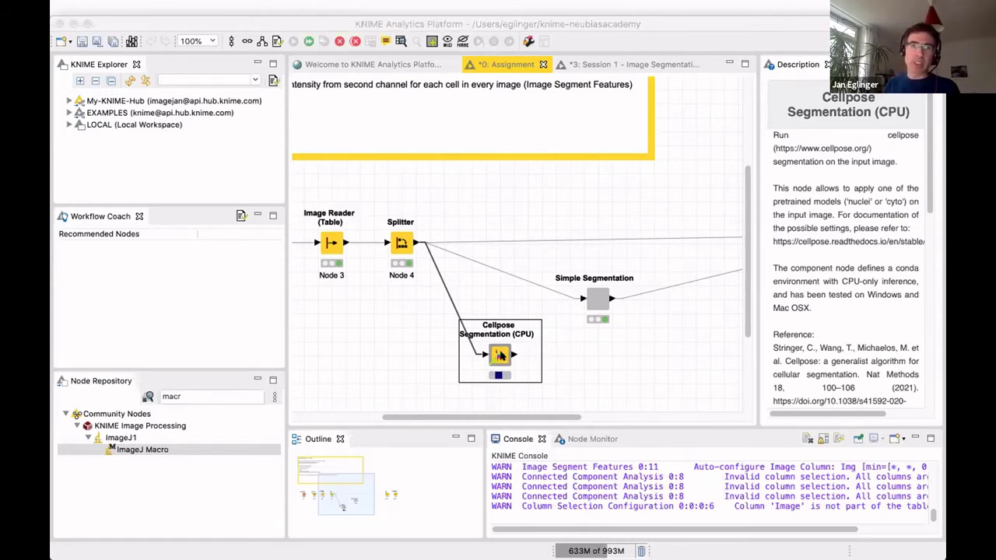
# Open the inner workflow of Cellpose Segmentation (CPU) in the maximized editor and inspect its configuration nodes and the Conda Environment Propagation node.
pyautogui.click(499, 355)
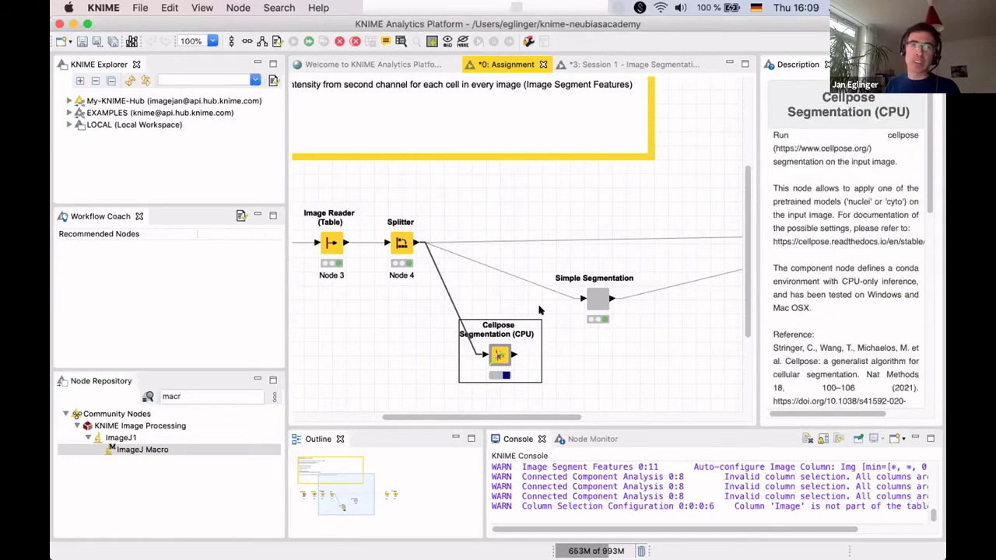
pyautogui.keyDown('ctrl'); pyautogui.doubleClick(499, 355); pyautogui.keyUp('ctrl')
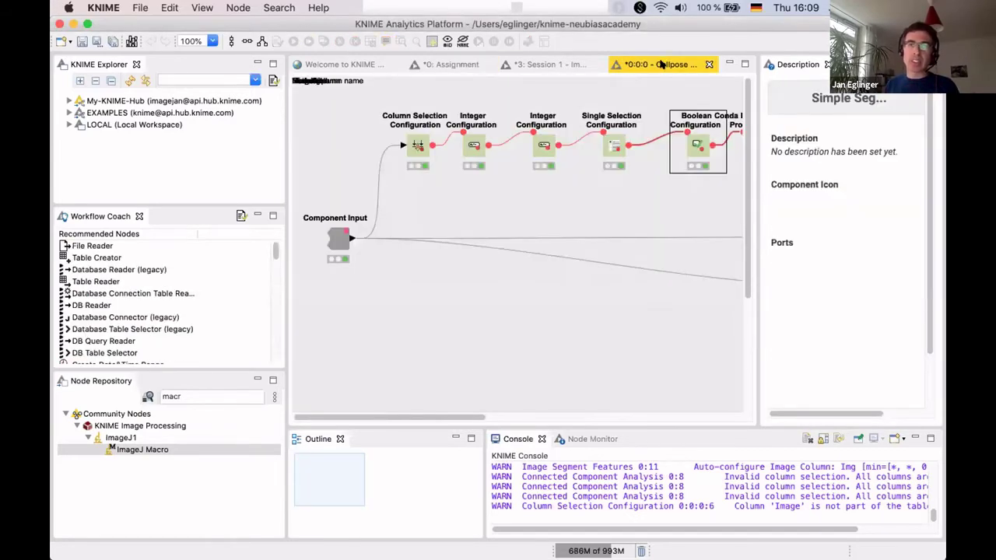
pyautogui.hotkey('ctrl', 'm')
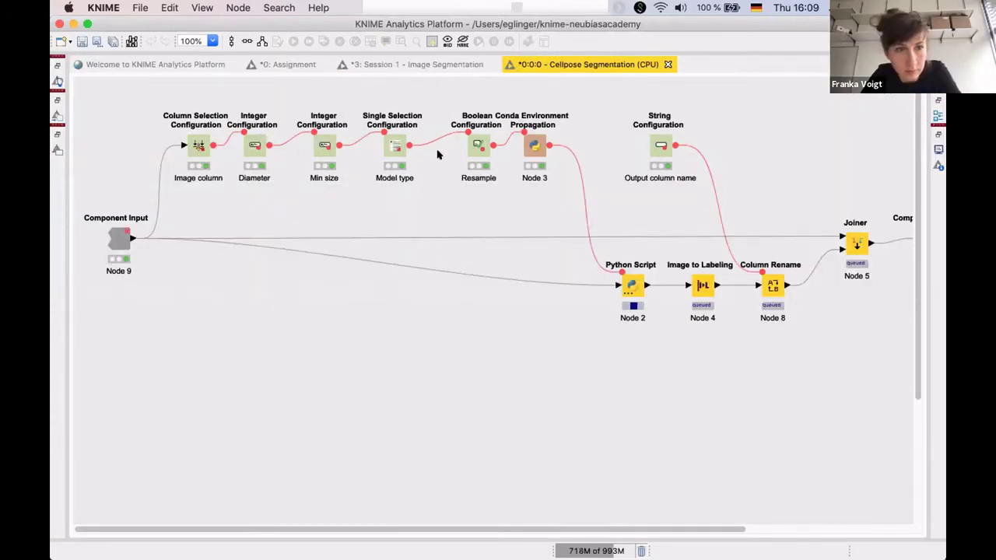
pyautogui.click(537, 150)
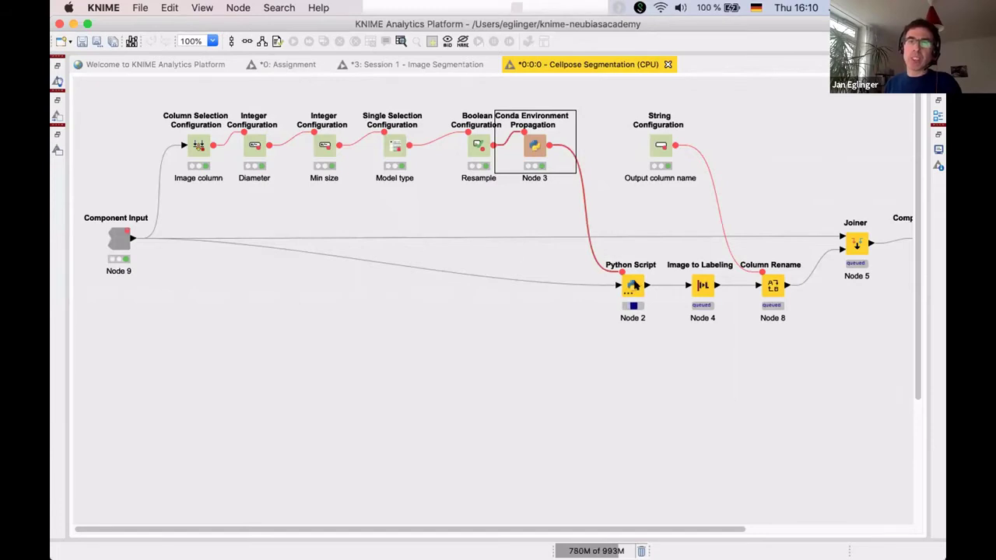
# Examine the Cellpose code in the component's Python Script node, then close the dialog and the component to return to the Assignment workflow.
pyautogui.click(632, 286)
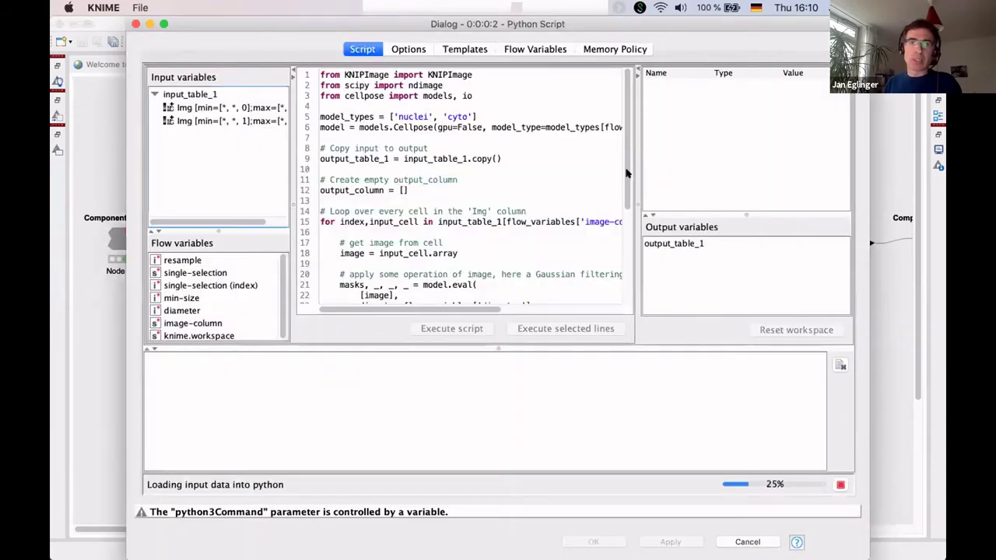
pyautogui.moveTo(626, 173); pyautogui.dragTo(622, 252)
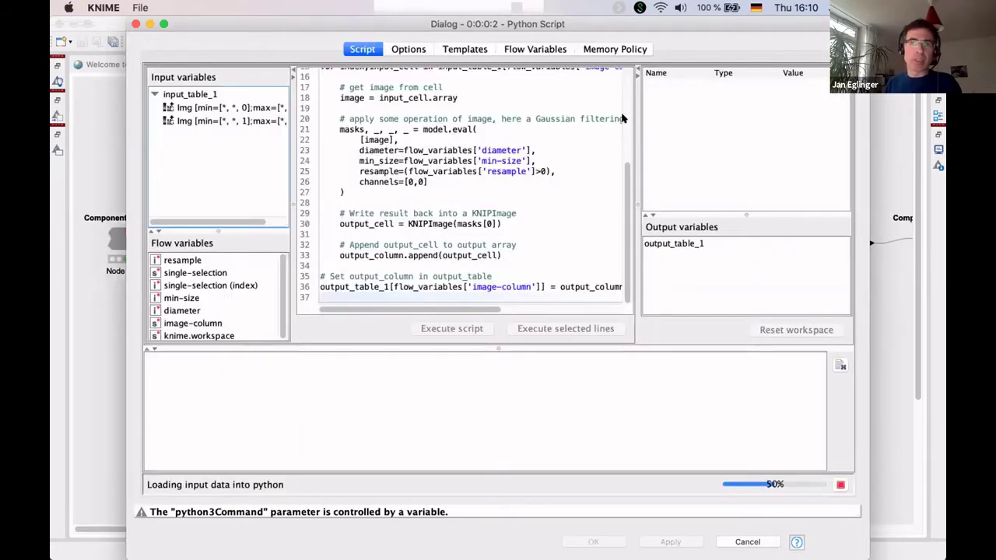
pyautogui.scroll(-5, 629, 260)
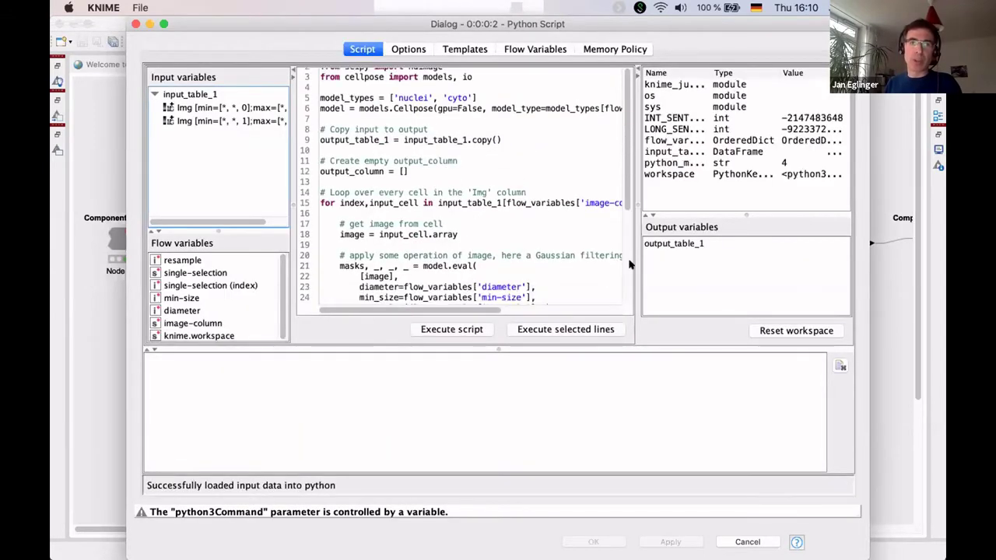
pyautogui.scroll(-2, 631, 270)
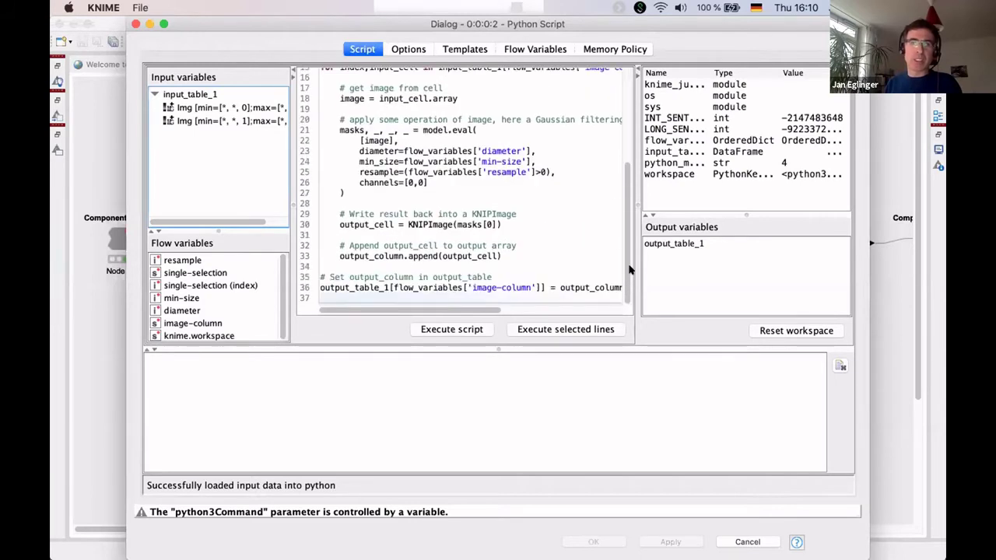
pyautogui.scroll(4, 625, 234)
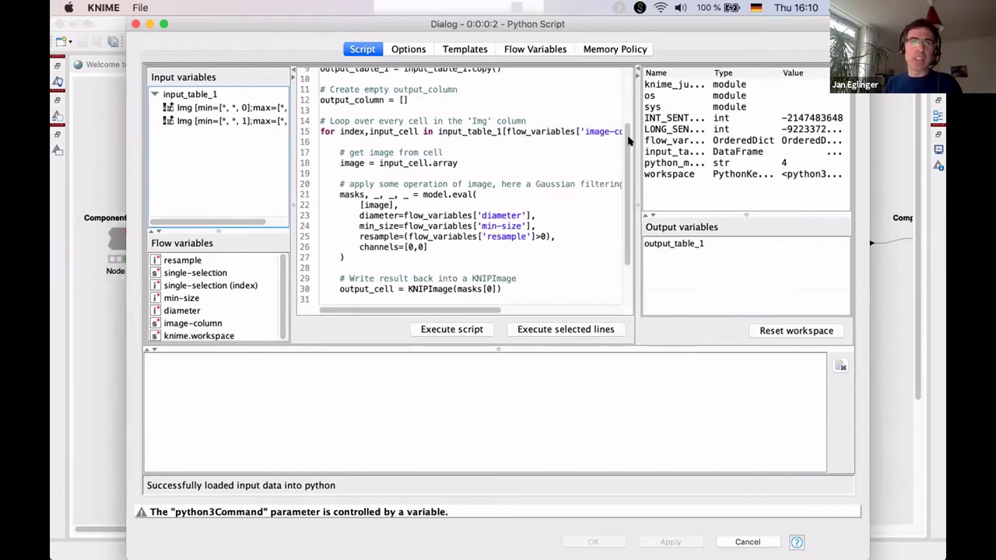
pyautogui.scroll(4, 630, 140)
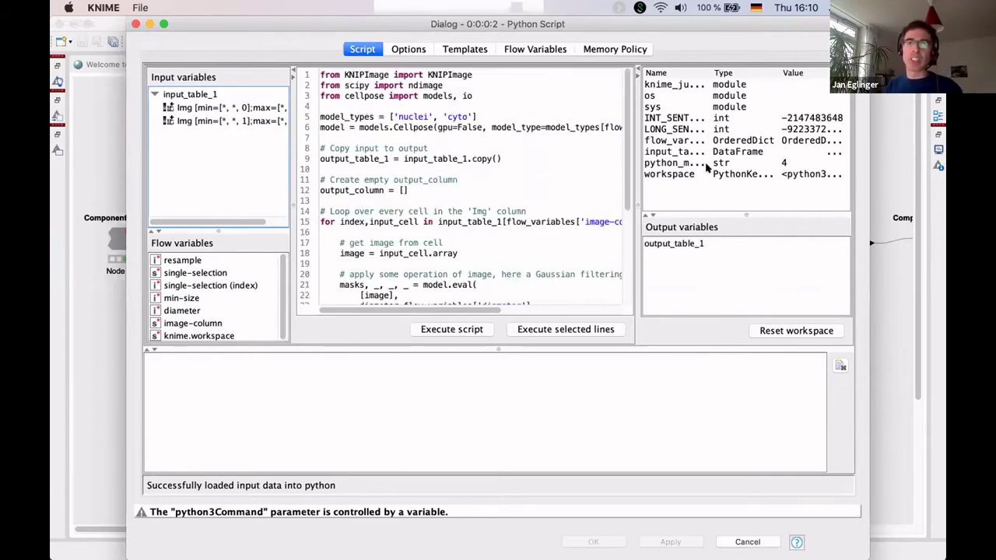
pyautogui.click(135, 23)
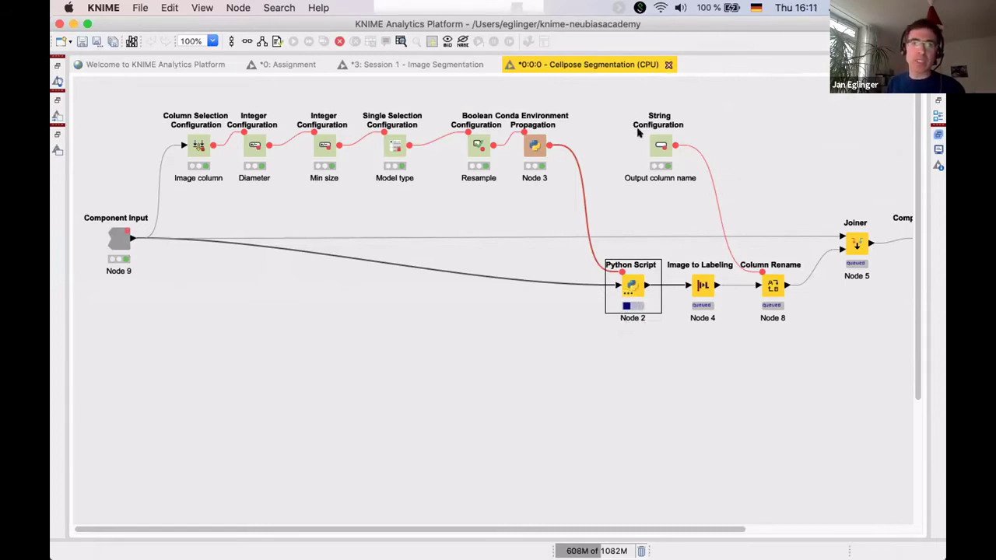
pyautogui.press('super+w')
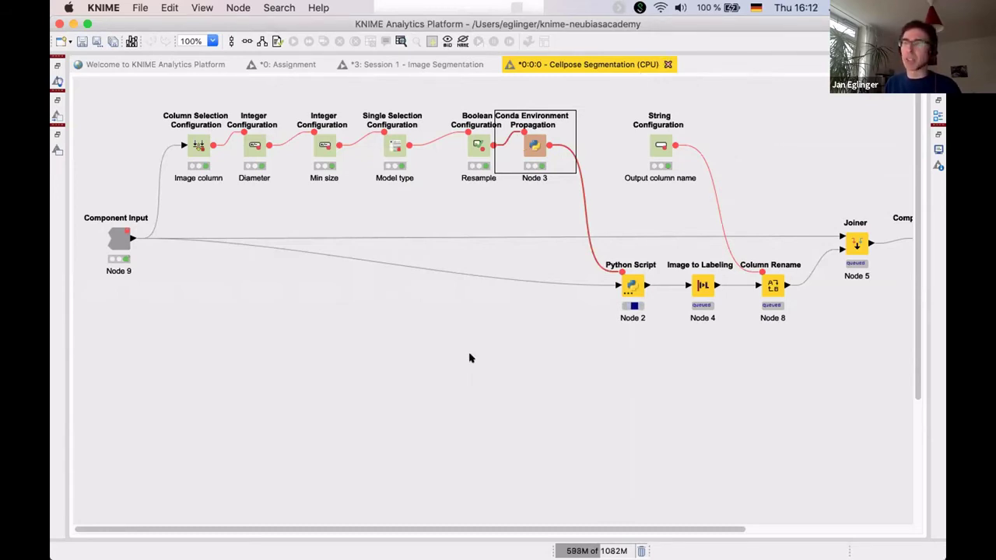
pyautogui.press('super+w')
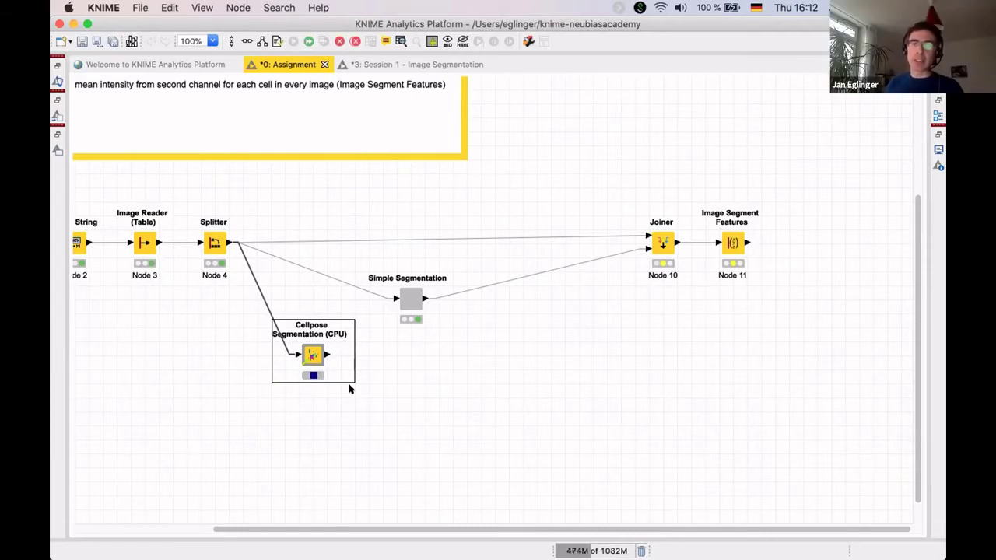
# Examine the Conda installation directory and environment settings in KNIME's Python preferences, then close the preferences.
pyautogui.click(141, 9)
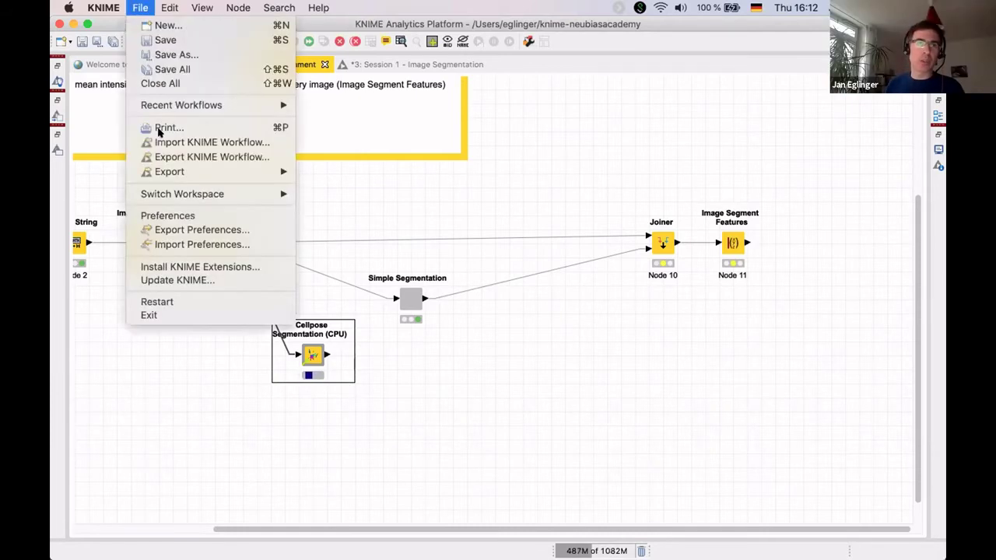
pyautogui.click(165, 218)
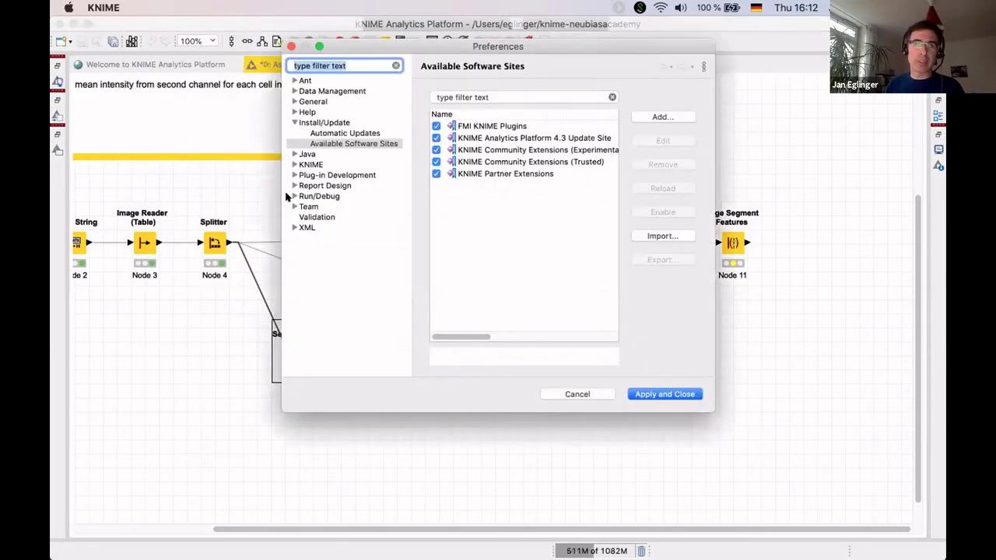
pyautogui.click(293, 122)
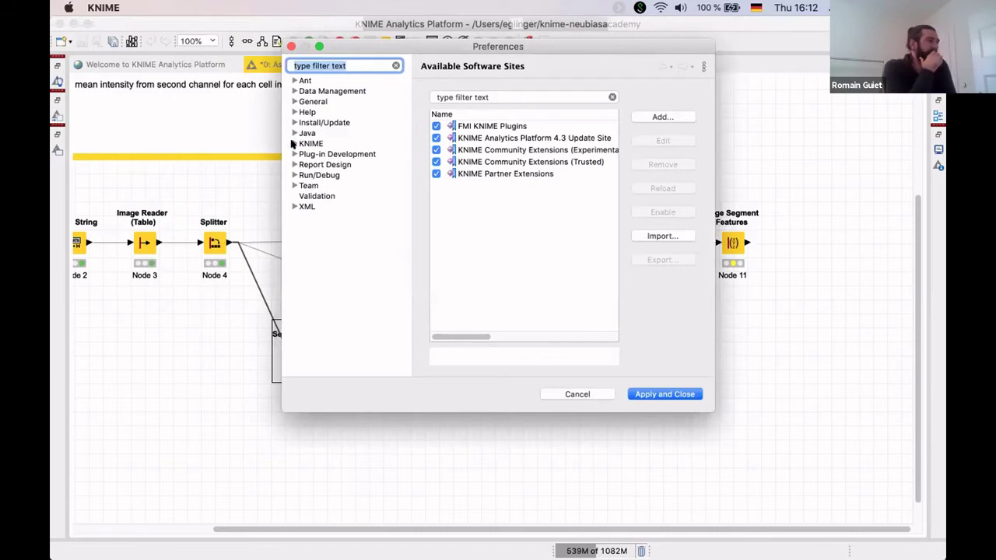
pyautogui.click(294, 143)
pyautogui.click(322, 269)
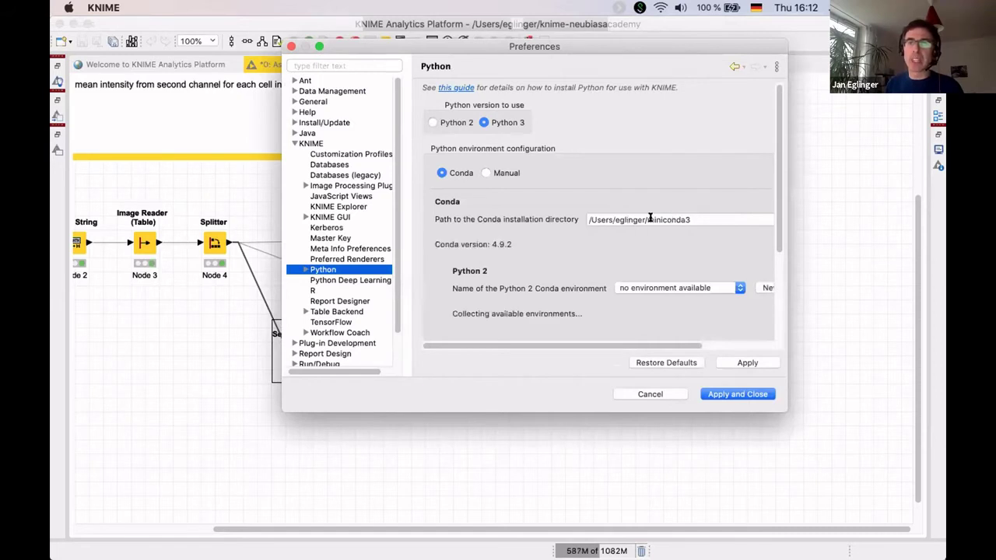
pyautogui.click(653, 219)
pyautogui.click(702, 214)
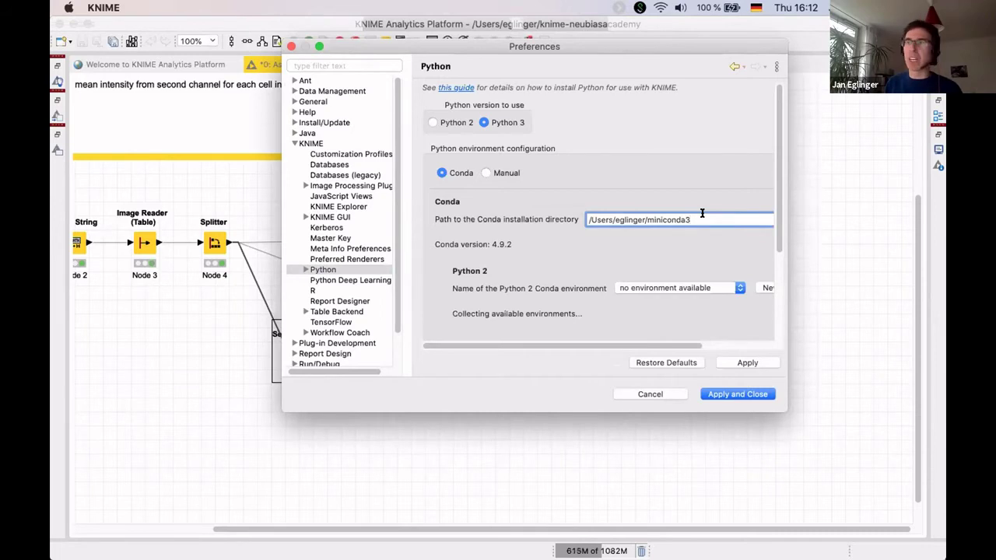
pyautogui.click(664, 394)
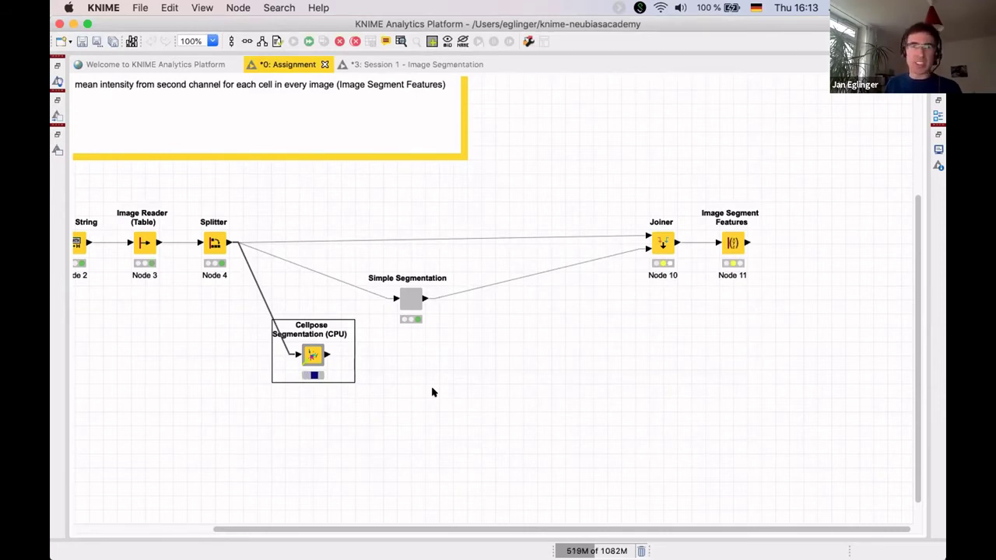
# Add the StarDist 2D component from the KNIME Hub to the Session 2 workflow below Segmentation and connect the Splitter output to it.
pyautogui.press('super+Tab')
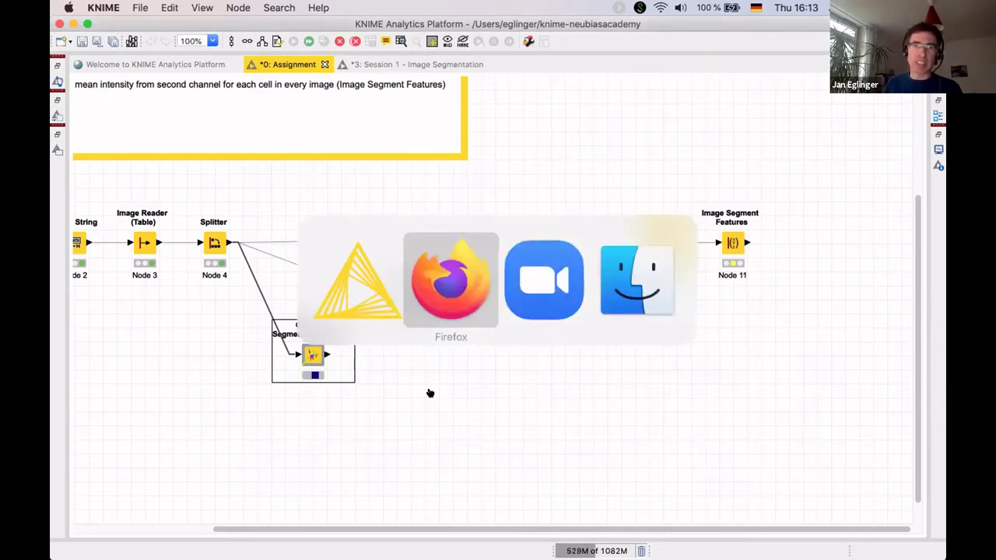
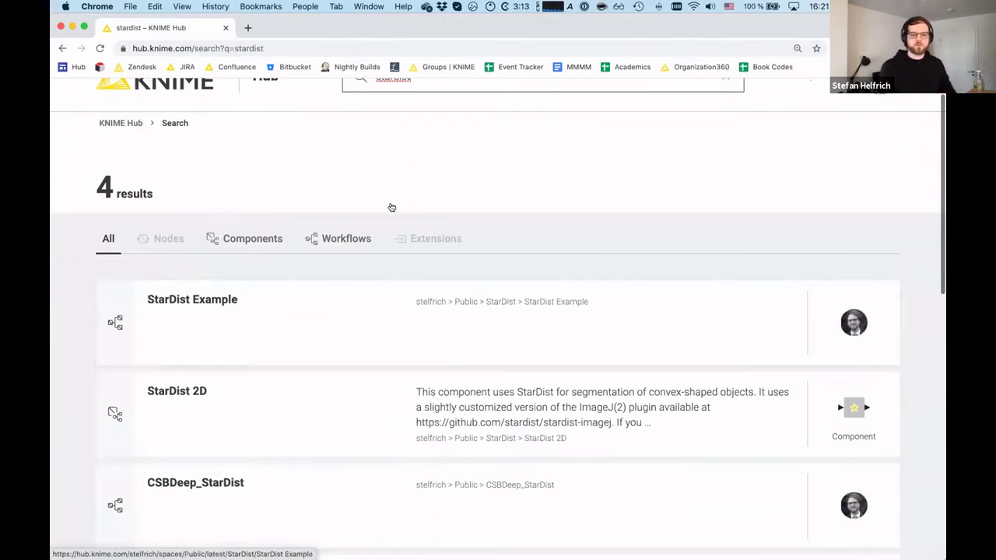
pyautogui.moveTo(332, 421); pyautogui.dragTo(546, 356)
pyautogui.press('super+Tab')
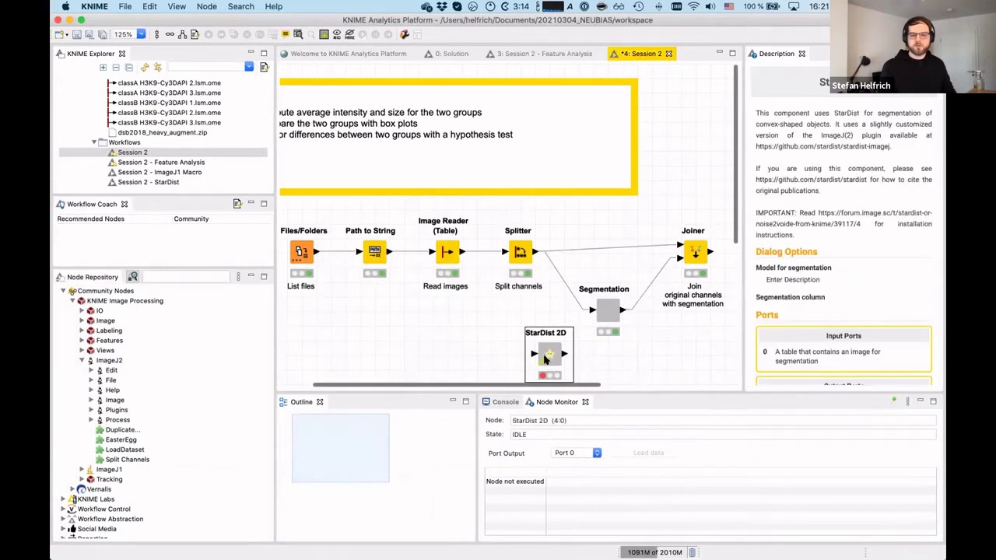
pyautogui.scroll(-1, 561, 311)
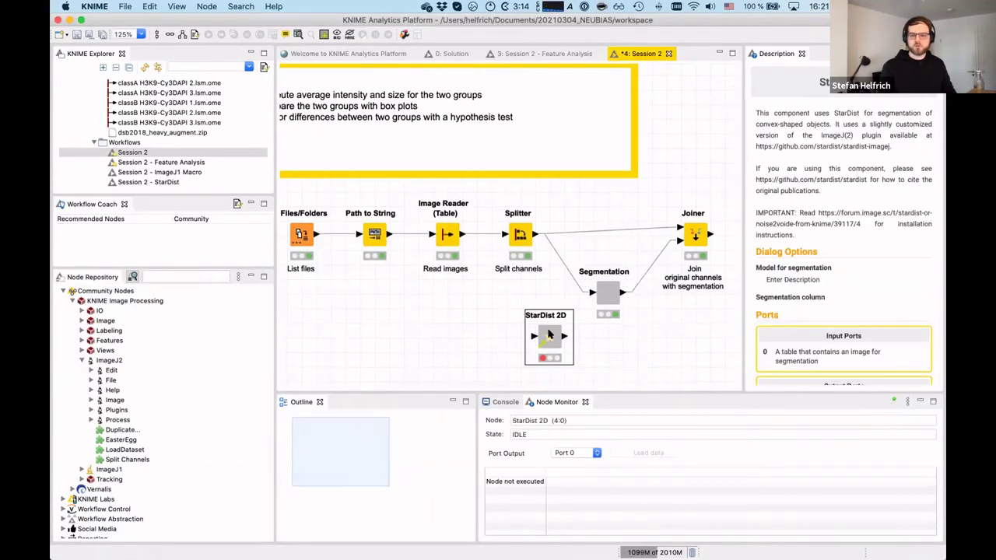
pyautogui.moveTo(550, 347); pyautogui.dragTo(608, 375)
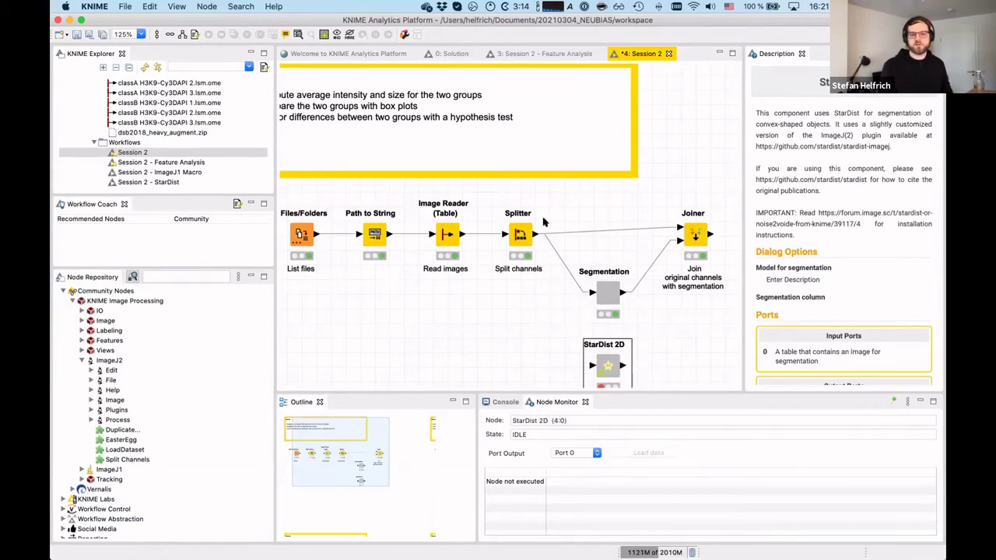
pyautogui.click(589, 333)
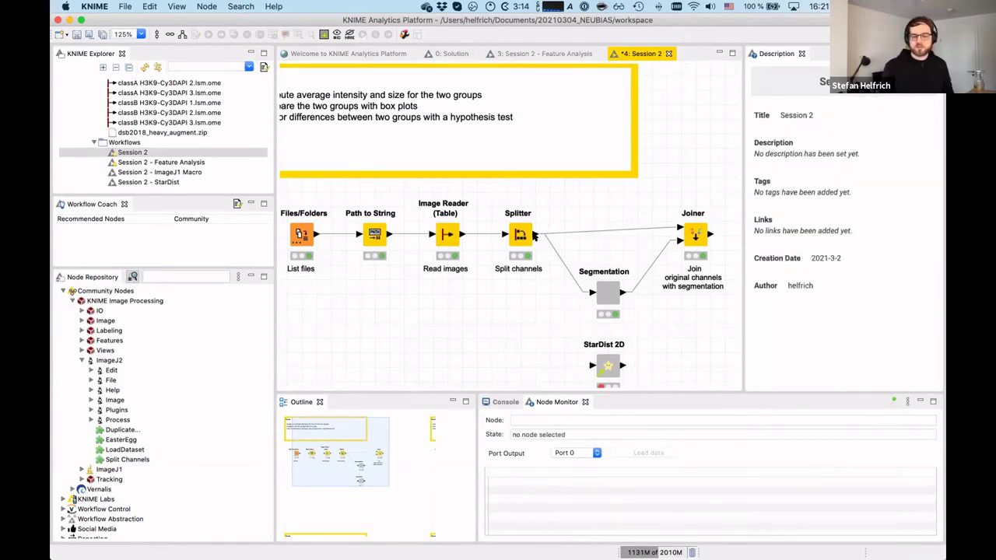
pyautogui.moveTo(534, 236); pyautogui.dragTo(594, 366)
pyautogui.click(549, 352)
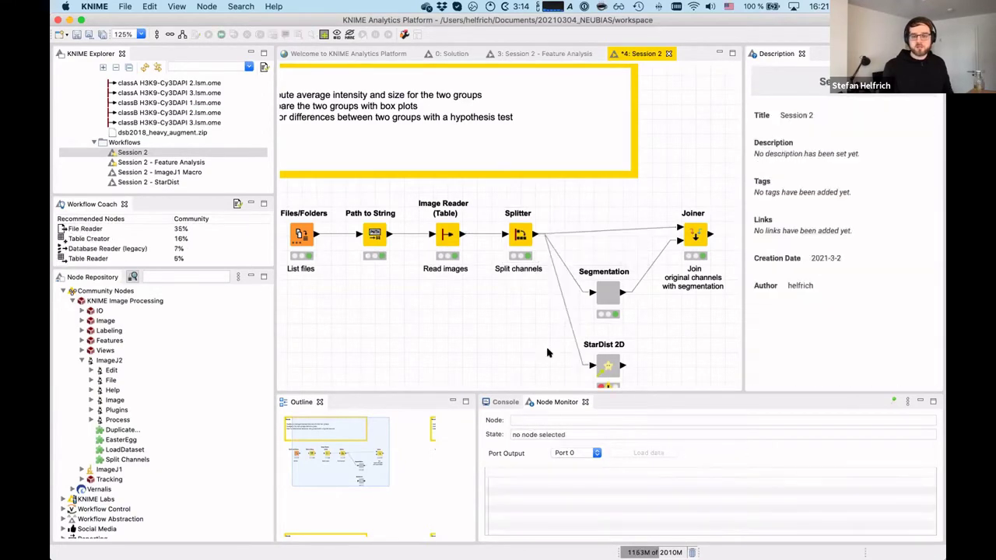
# Configure StarDist 2D to use Img [min=[*, *, 0];max=[*, *, 0]] as the segmentation column.
pyautogui.click(611, 363)
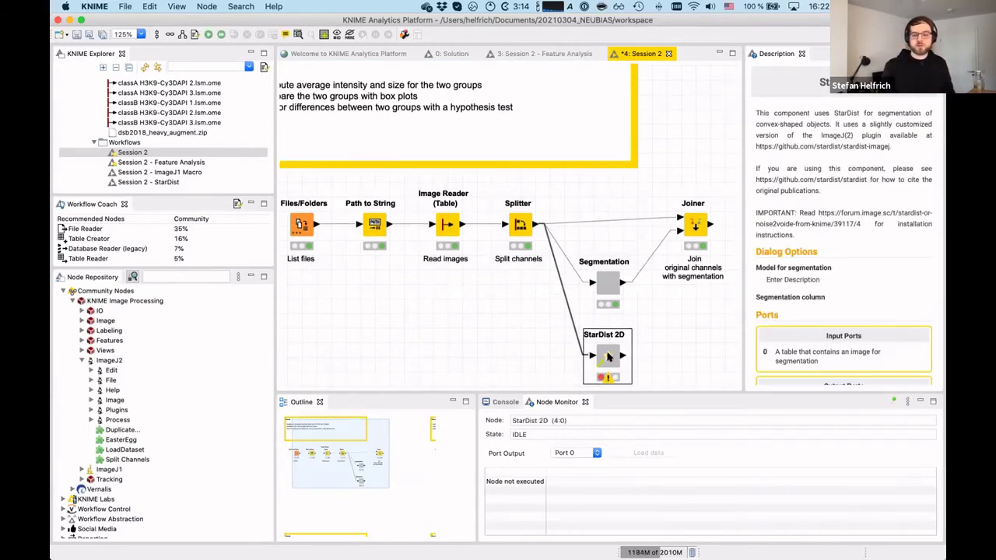
pyautogui.rightClick(609, 356)
pyautogui.click(678, 268)
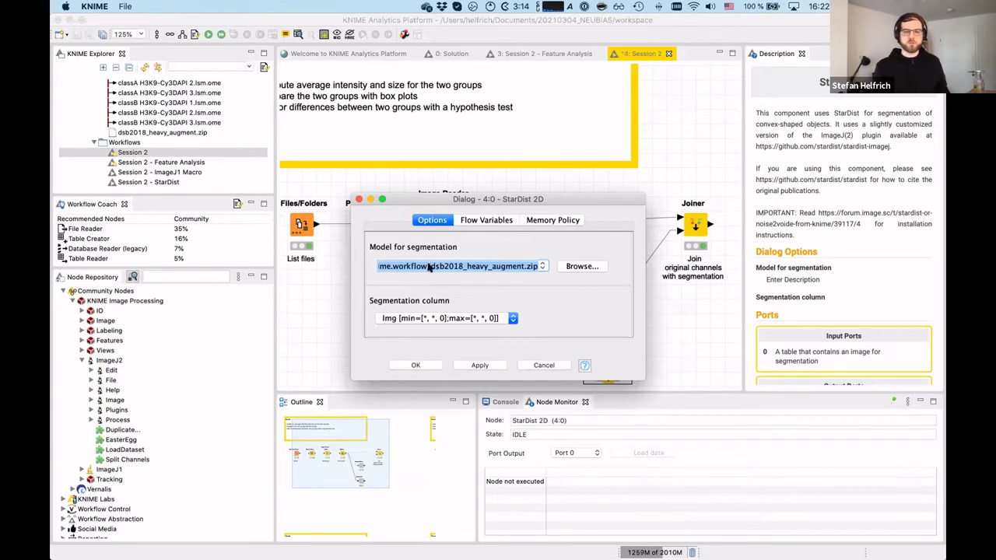
pyautogui.click(428, 318)
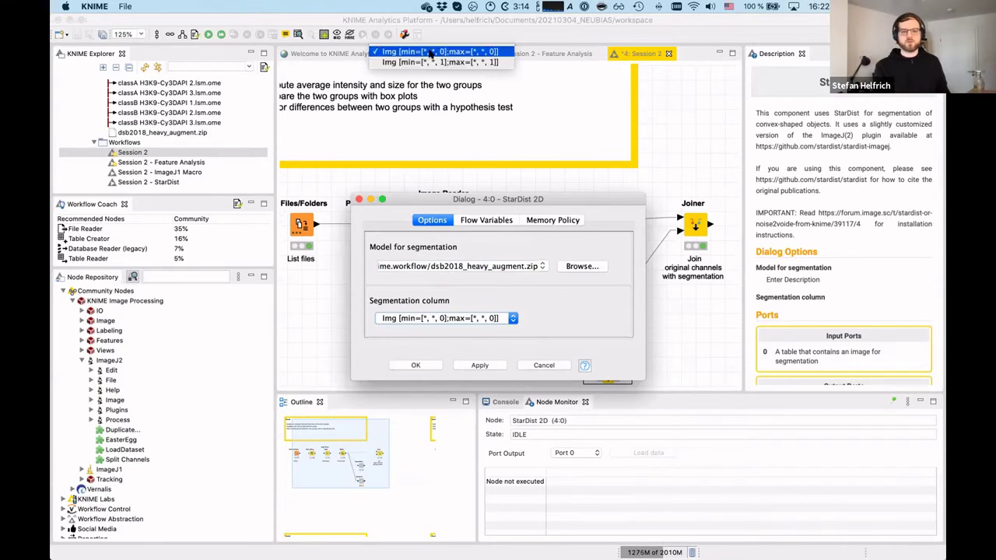
pyautogui.click(430, 53)
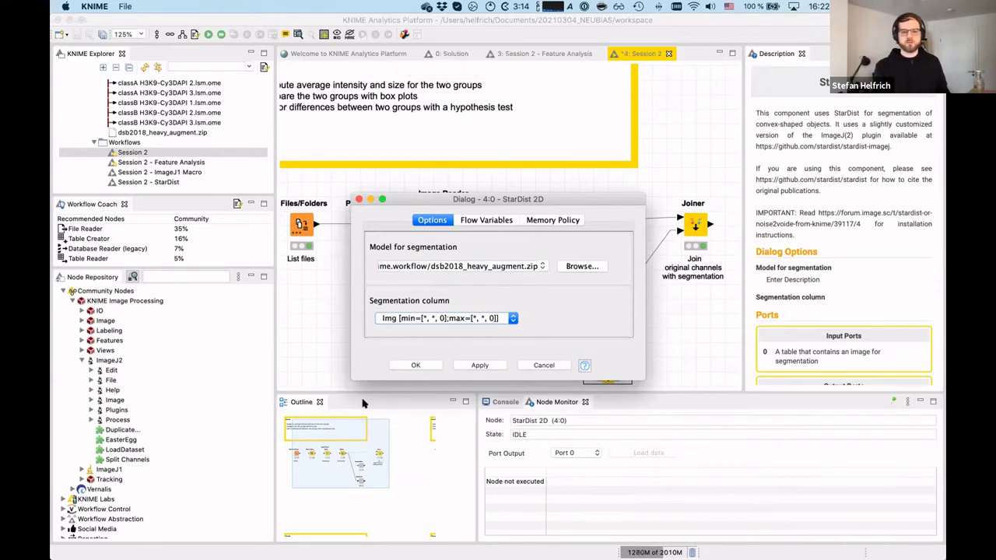
pyautogui.click(414, 365)
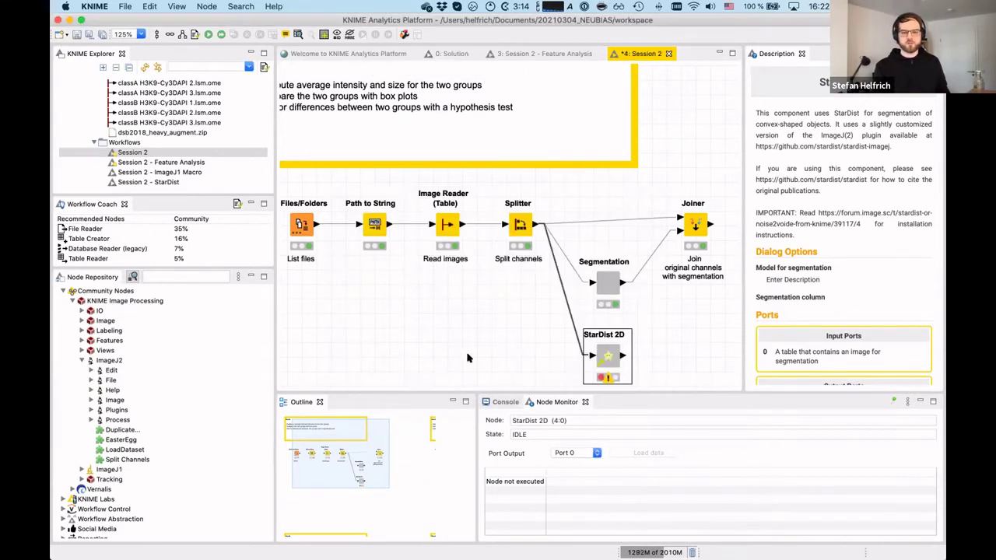
# Find the Row Sampling node in the repository and insert it on the connection between Splitter and StarDist 2D.
pyautogui.click(469, 358)
pyautogui.click(187, 276)
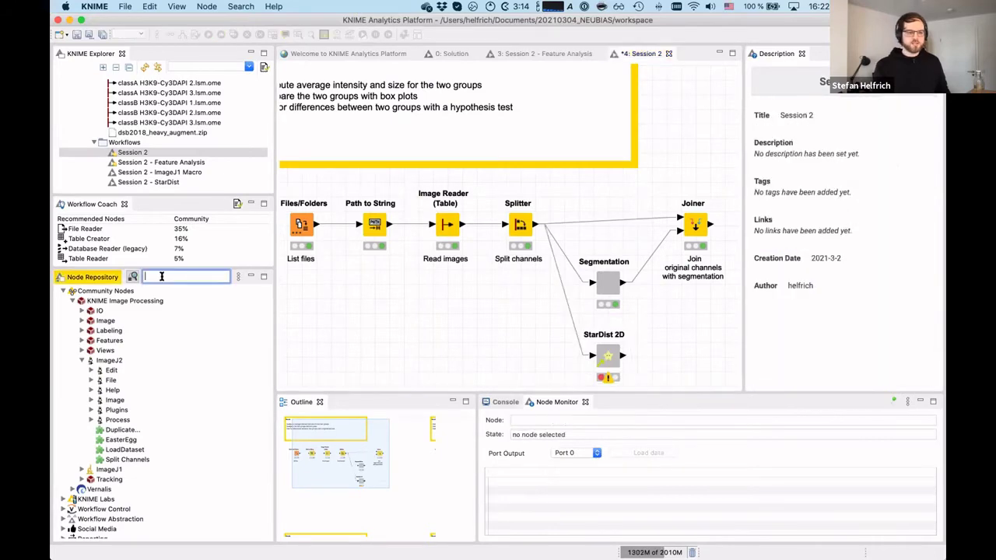
pyautogui.write('row sampling')
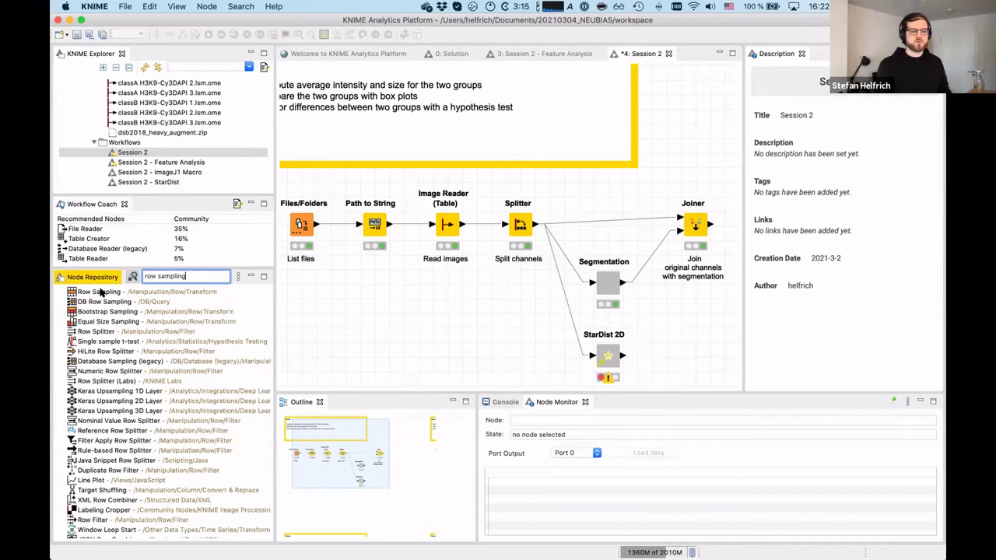
pyautogui.moveTo(100, 292); pyautogui.dragTo(531, 316)
pyautogui.press('Return')
# Configure Row Sampling with an absolute sample size of 1 row and execute the node.
pyautogui.rightClick(532, 315)
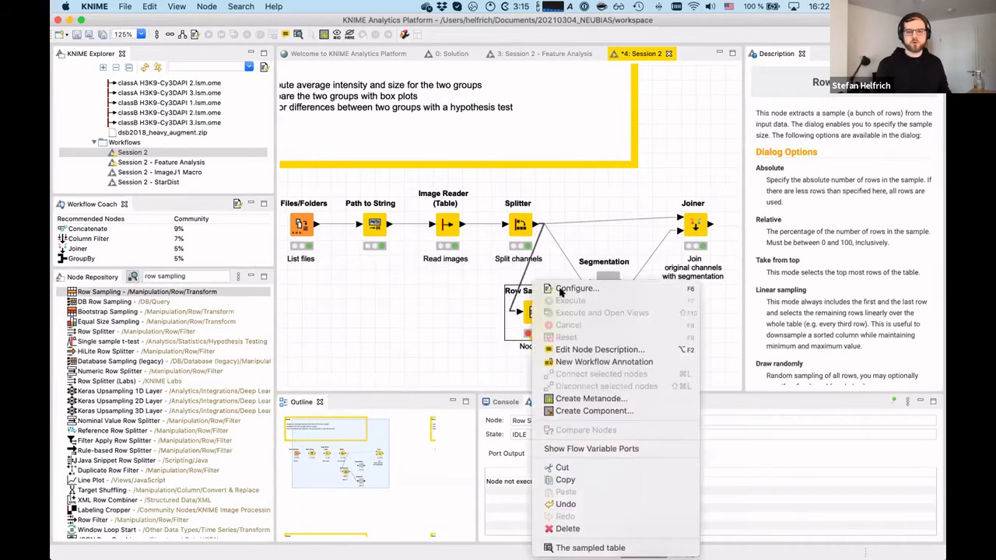
pyautogui.click(562, 291)
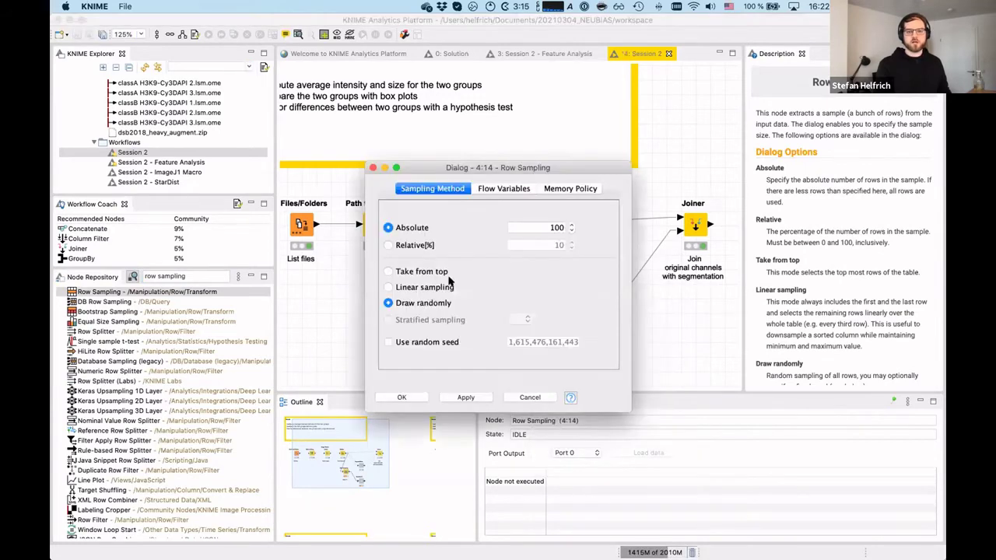
pyautogui.doubleClick(545, 228)
pyautogui.write('1')
pyautogui.click(397, 397)
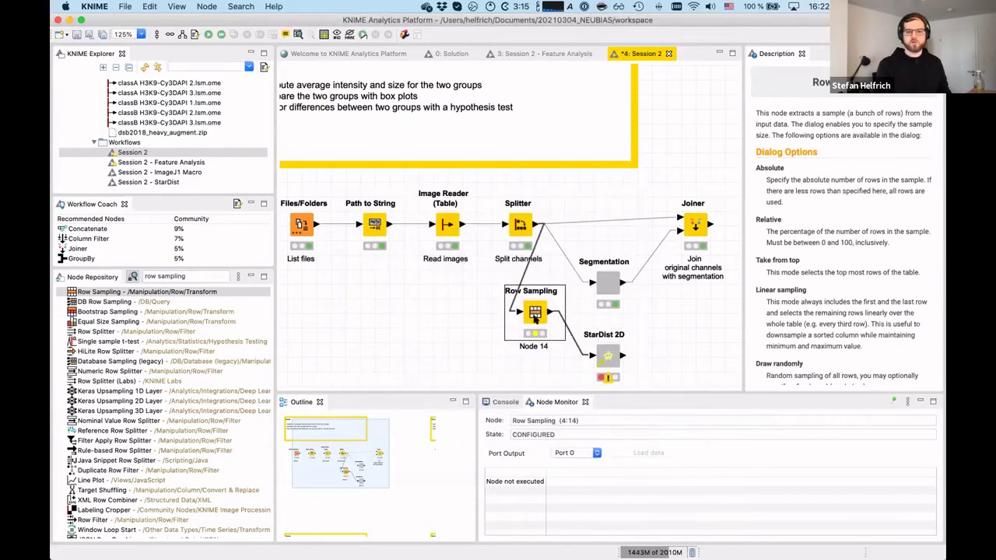
pyautogui.rightClick(536, 319)
pyautogui.click(562, 304)
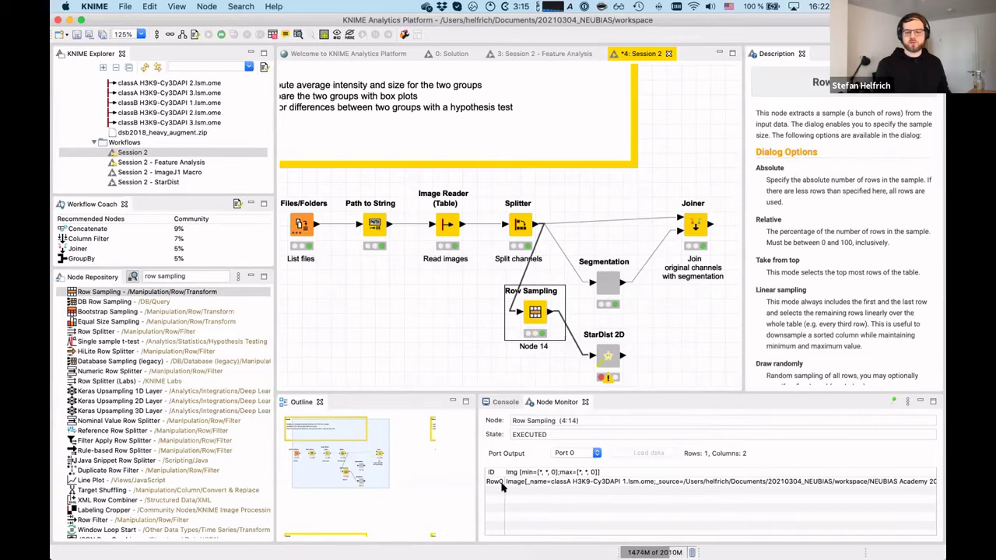
# Try to execute StarDist 2D on the sampled row and read the component's status message.
pyautogui.click(609, 357)
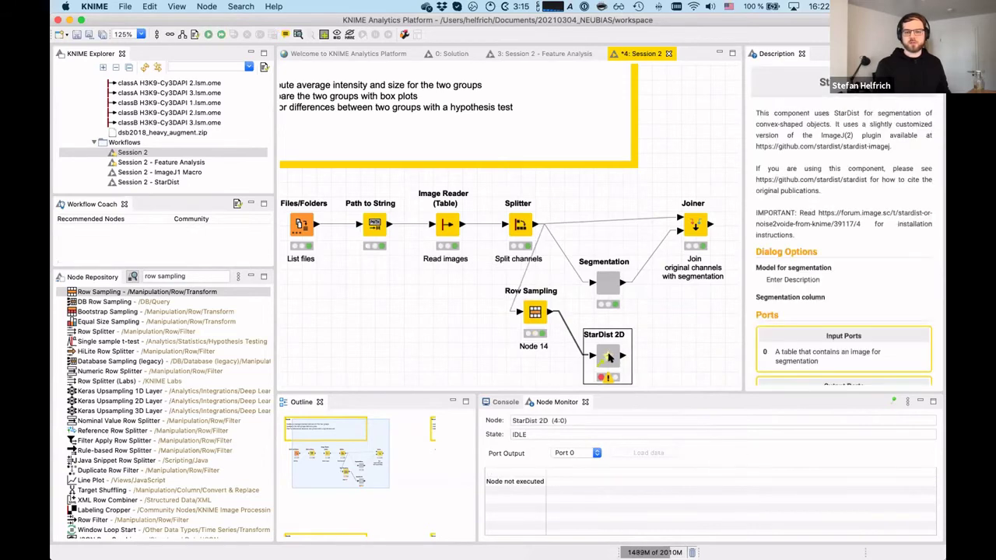
pyautogui.rightClick(611, 355)
pyautogui.click(648, 277)
pyautogui.click(679, 351)
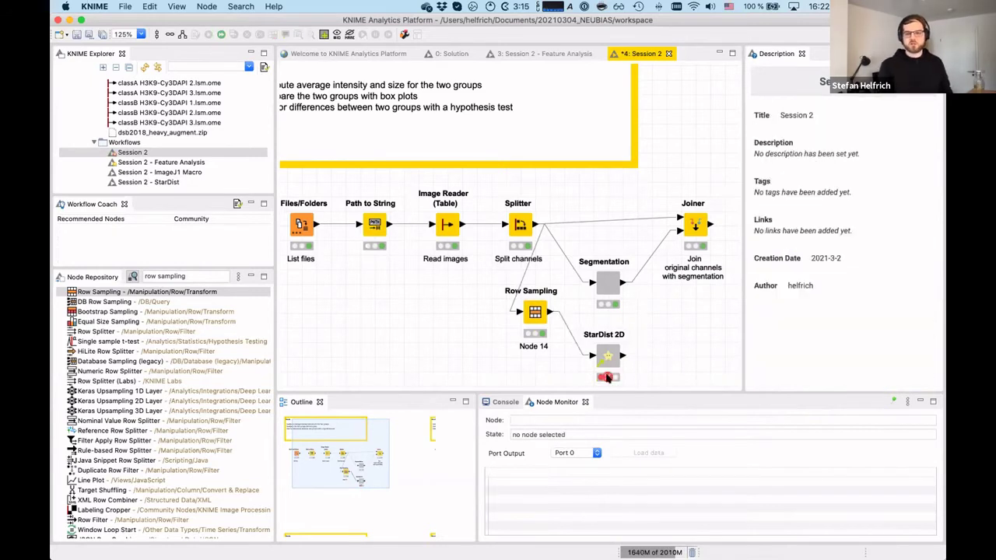
pyautogui.moveTo(607, 379)
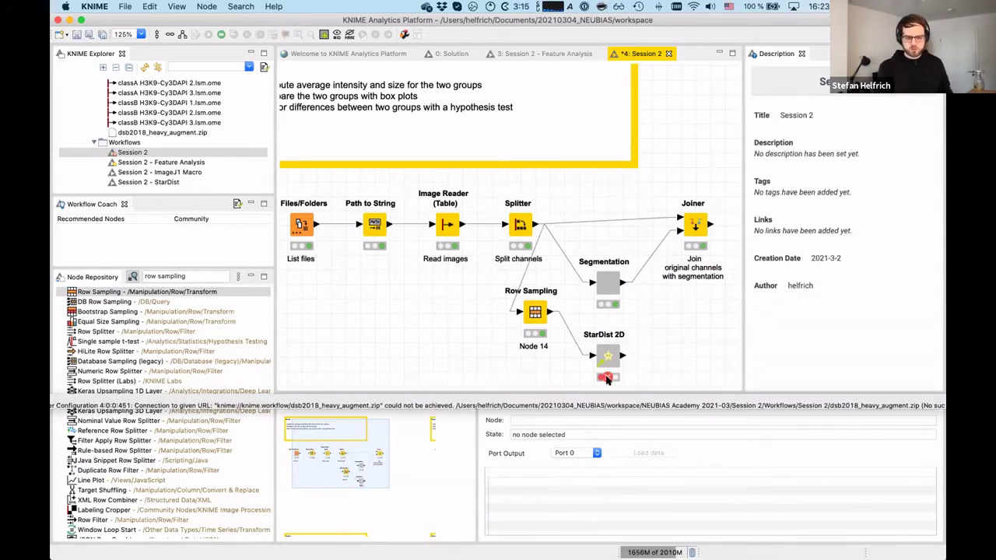
# Change the StarDist 2D segmentation model path to knime://knime.workflow/../../Data/dsb2018_heavy_augment.zip.
pyautogui.rightClick(610, 354)
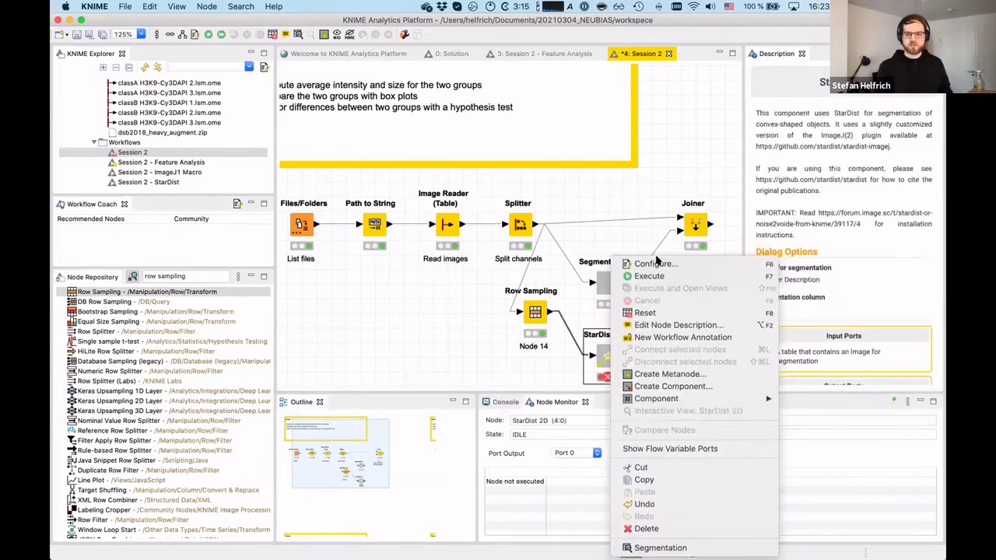
pyautogui.click(656, 265)
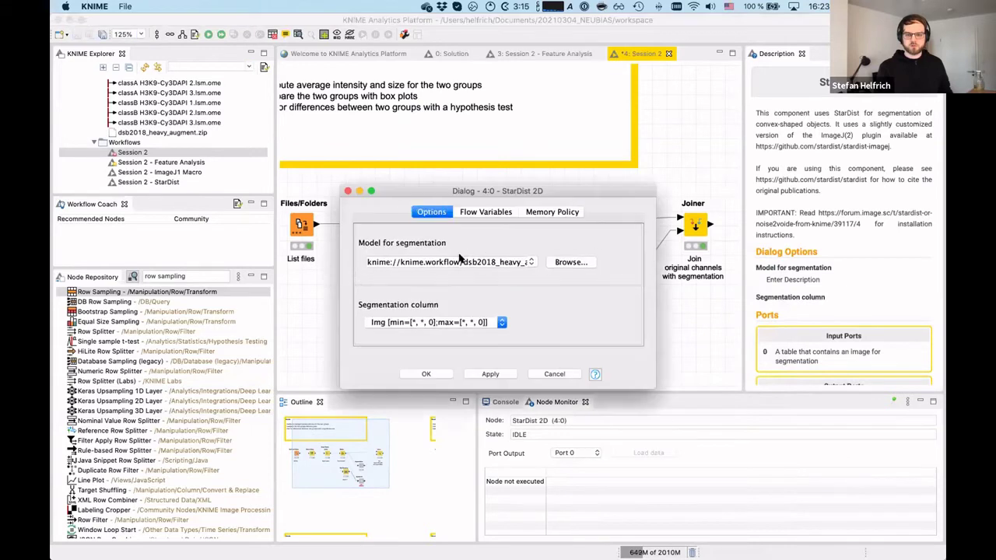
pyautogui.click(466, 263)
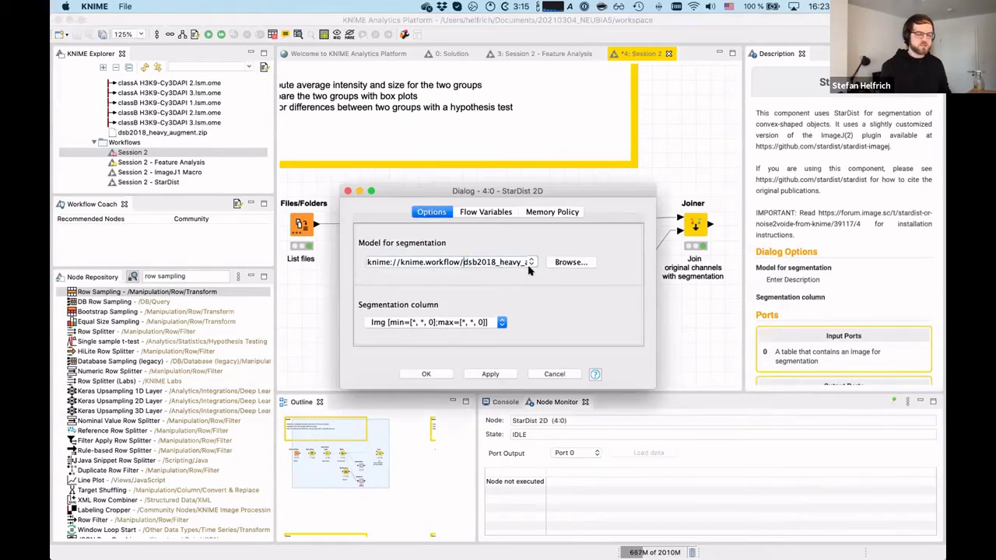
pyautogui.write('../../Data')
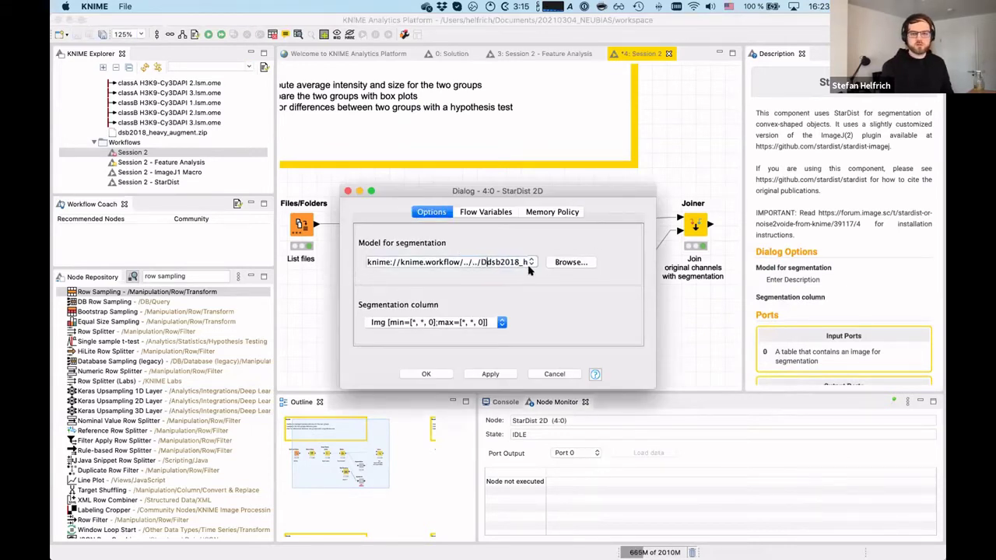
pyautogui.write('/')
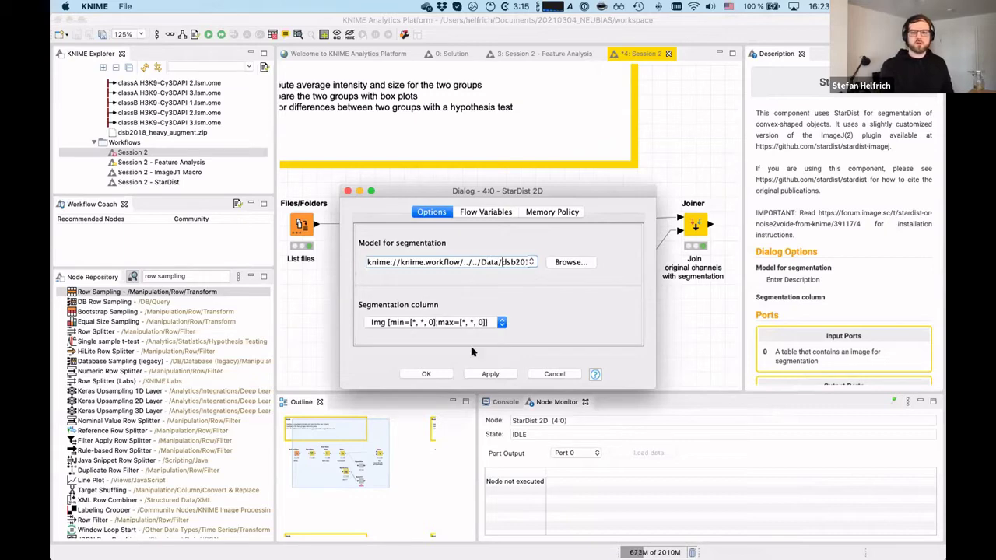
pyautogui.click(427, 375)
# Execute the StarDist 2D component again on the sampled image.
pyautogui.rightClick(605, 351)
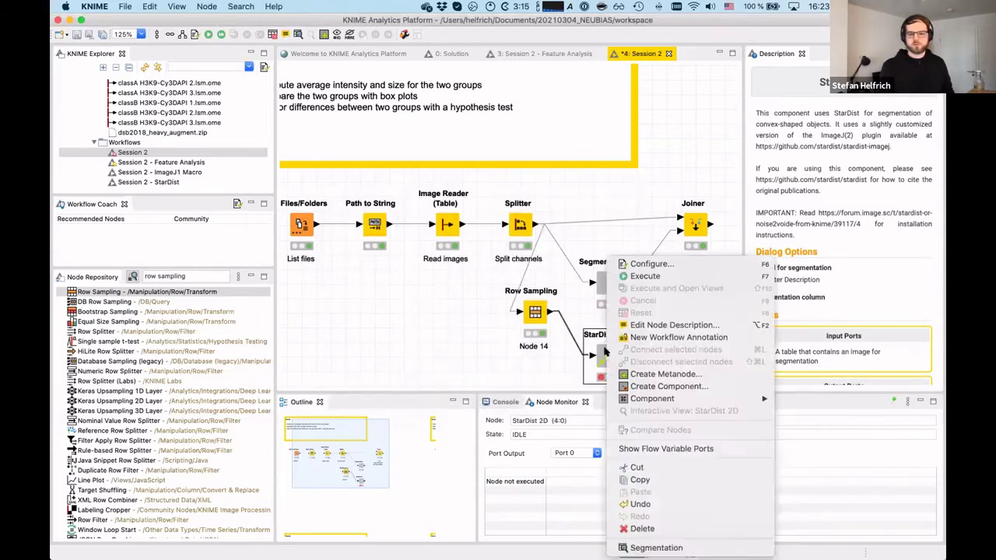
# Execute the StarDist 2D component and open its inner workflow to examine the network reader and data preparation part.
pyautogui.click(645, 277)
pyautogui.click(683, 336)
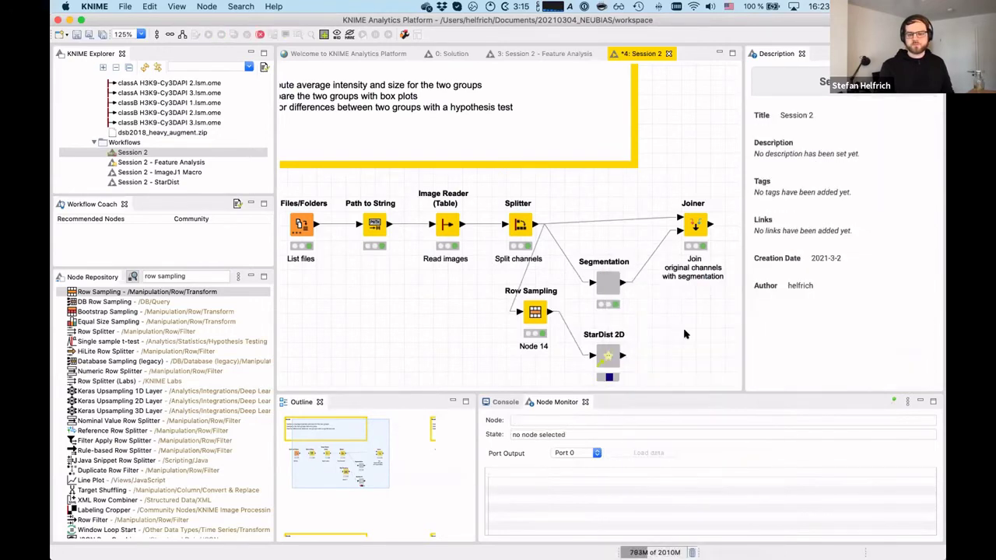
pyautogui.click(604, 355)
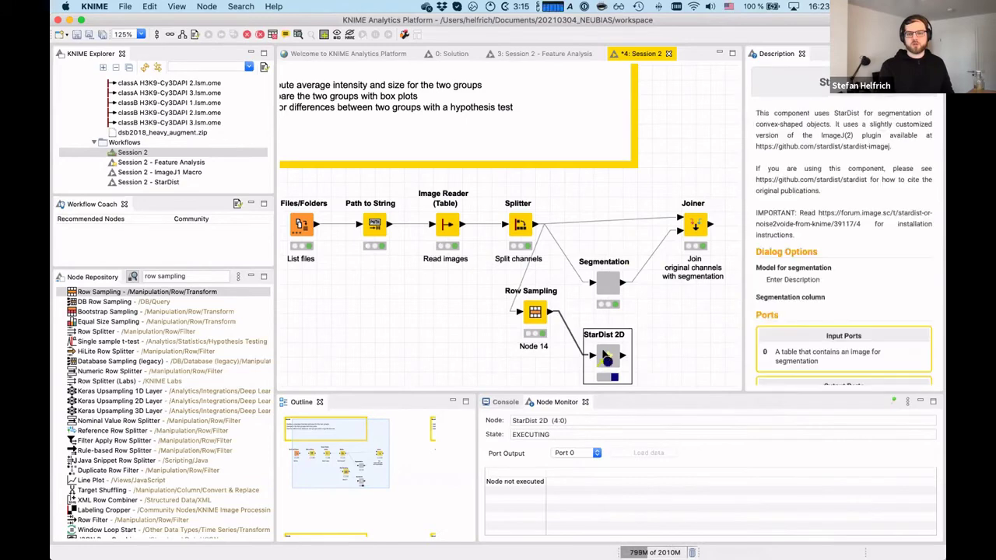
pyautogui.keyDown('ctrl'); pyautogui.doubleClick(604, 355); pyautogui.keyUp('ctrl')
pyautogui.scroll(-5, 600, 351)
pyautogui.hscroll(2, 600, 350)
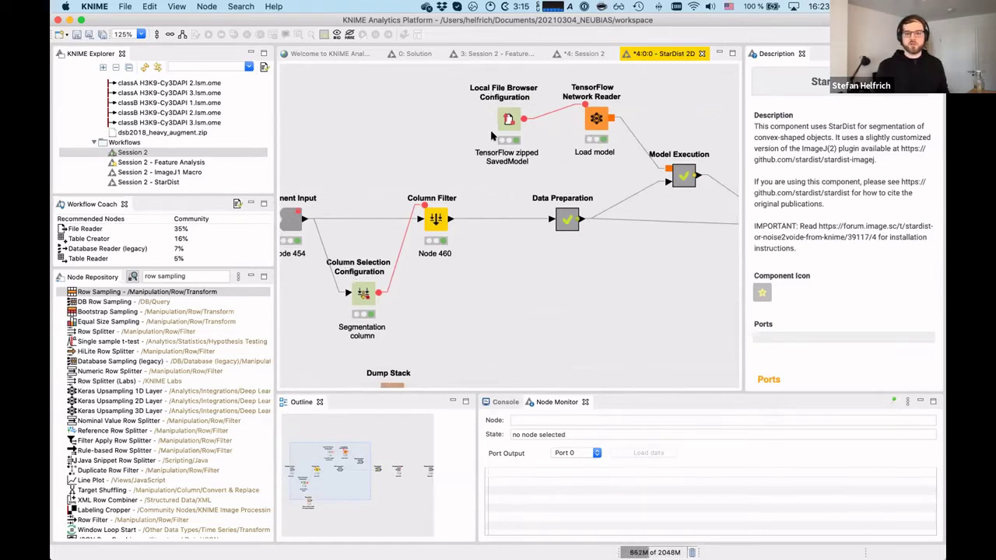
pyautogui.hscroll(3, 524, 118)
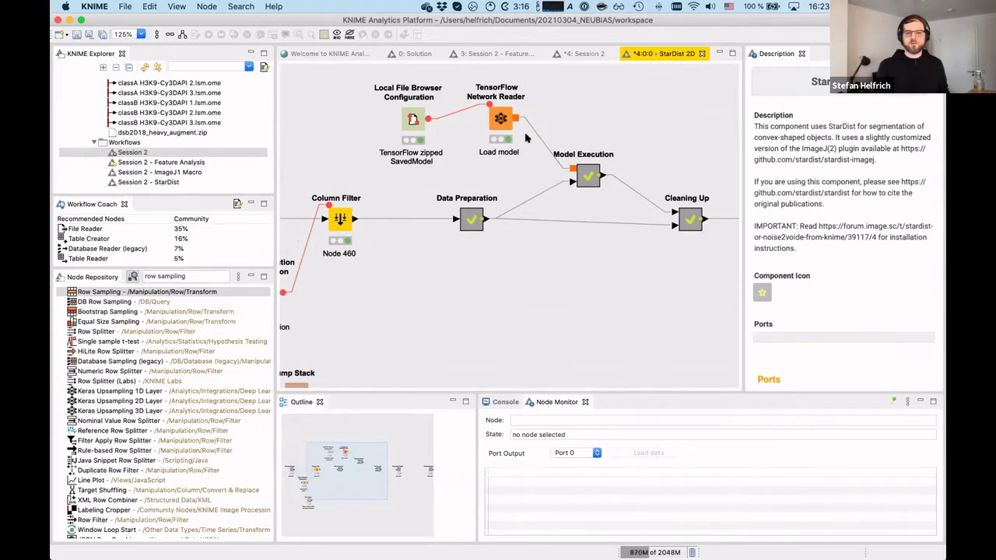
# Open the Model Execution metanode and examine the loop around the TensorFlow Network Executor.
pyautogui.click(588, 179)
pyautogui.doubleClick(588, 179)
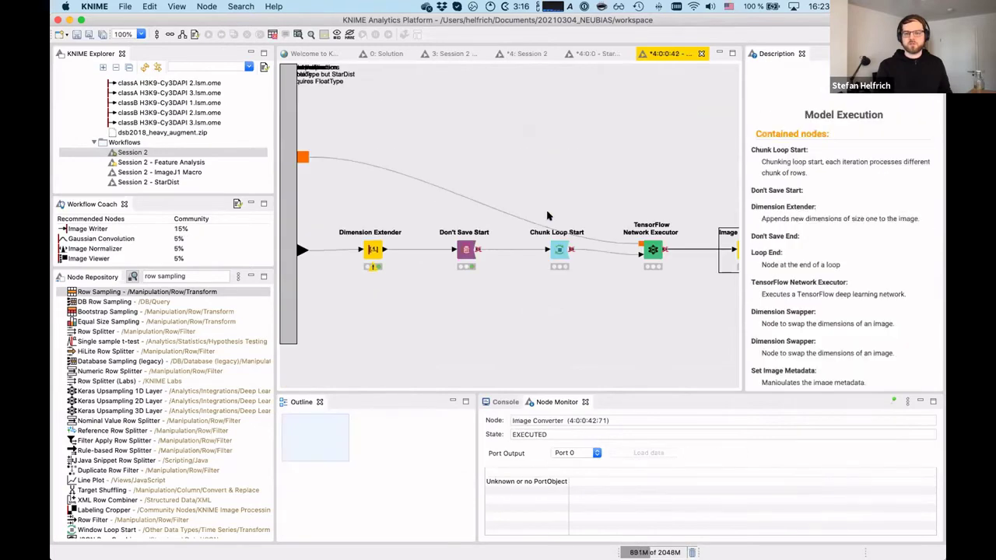
pyautogui.hscroll(5, 512, 246)
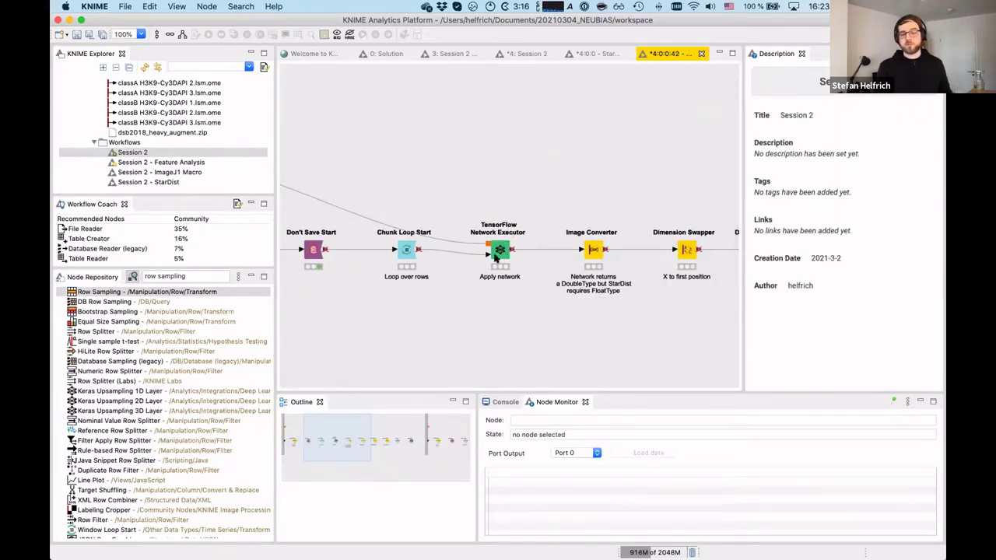
# Return to the StarDist 2D inner workflow and open the Cleaning Up metanode to examine its StarDist 2D NMS node.
pyautogui.click(590, 55)
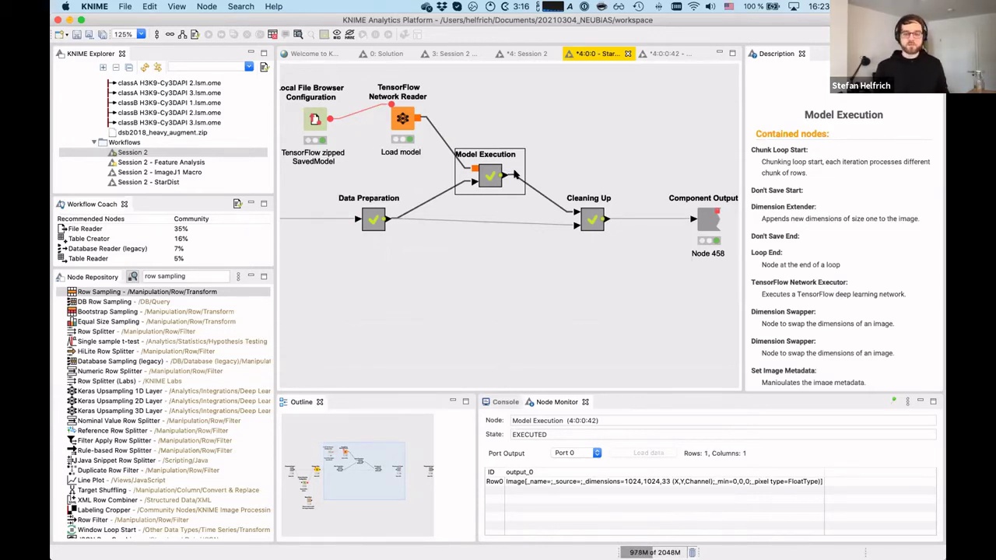
pyautogui.click(590, 221)
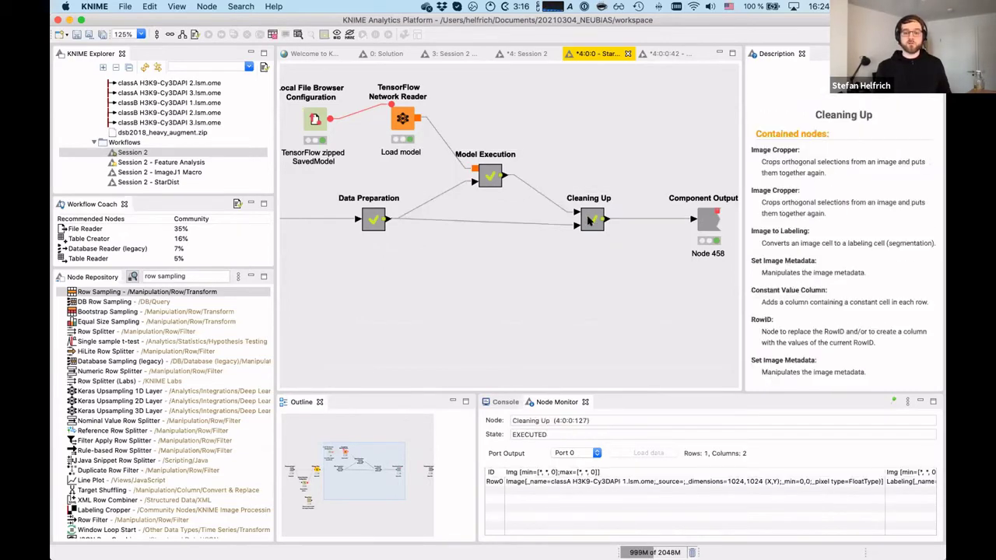
pyautogui.doubleClick(590, 221)
pyautogui.hscroll(2, 512, 193)
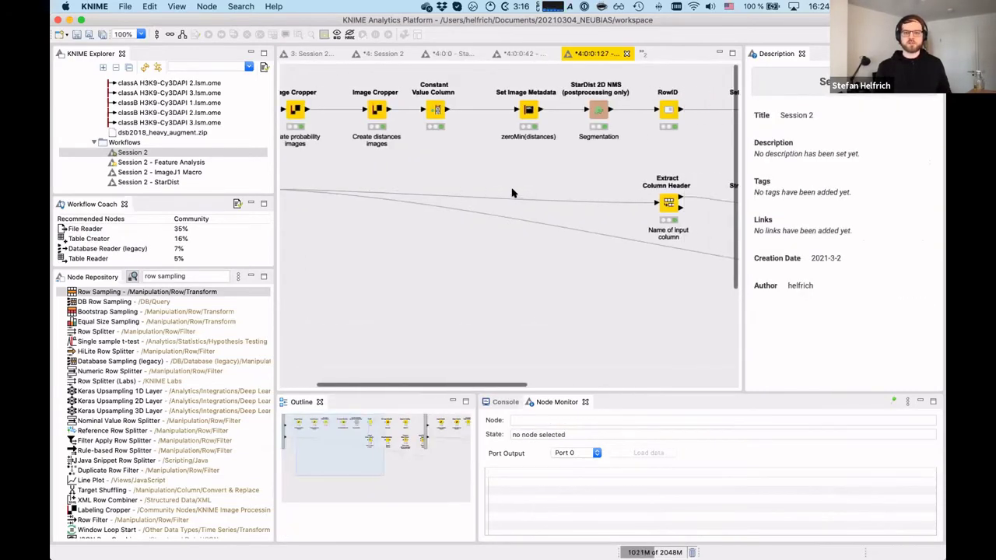
pyautogui.hscroll(4, 512, 193)
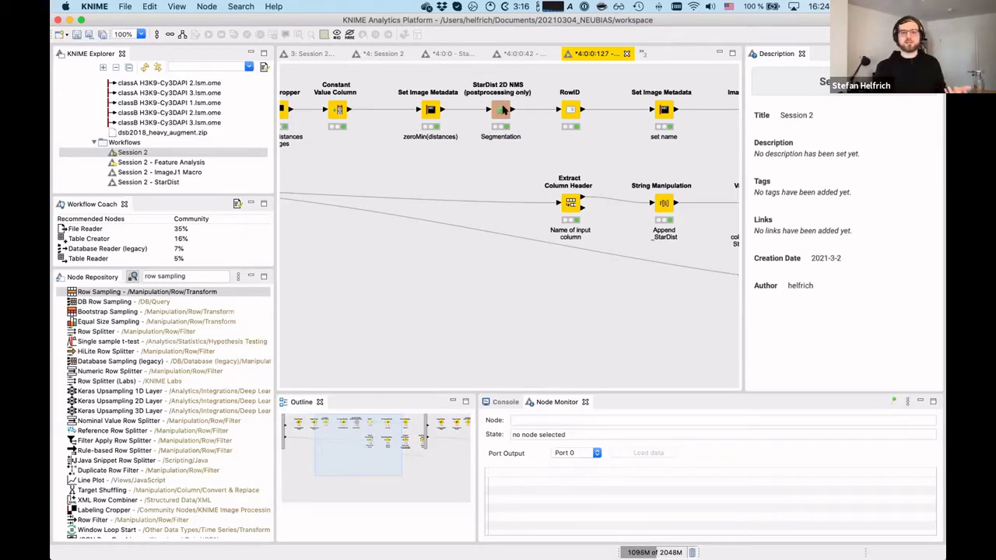
# View the processed images output of the StarDist 2D NMS node, closing the table after inspection.
pyautogui.rightClick(503, 110)
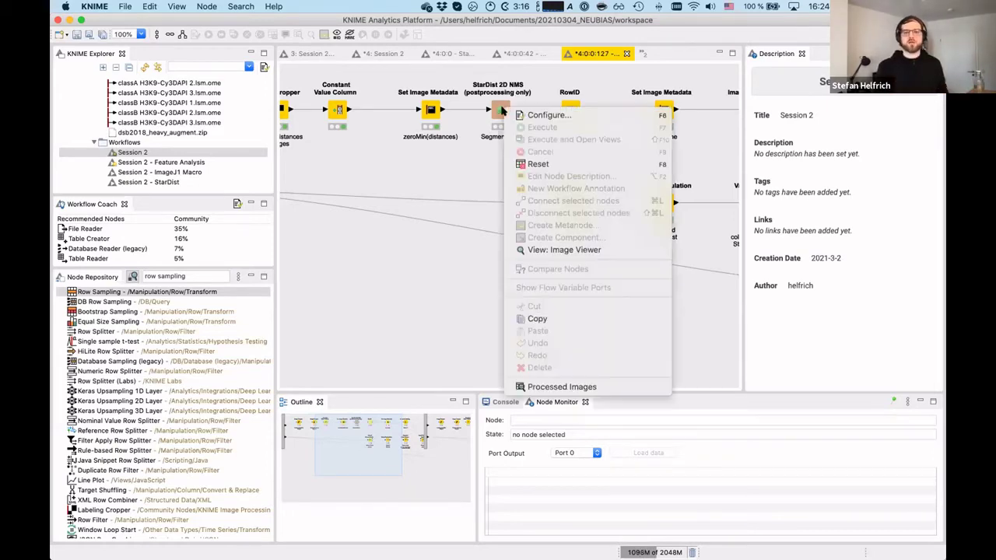
pyautogui.click(561, 387)
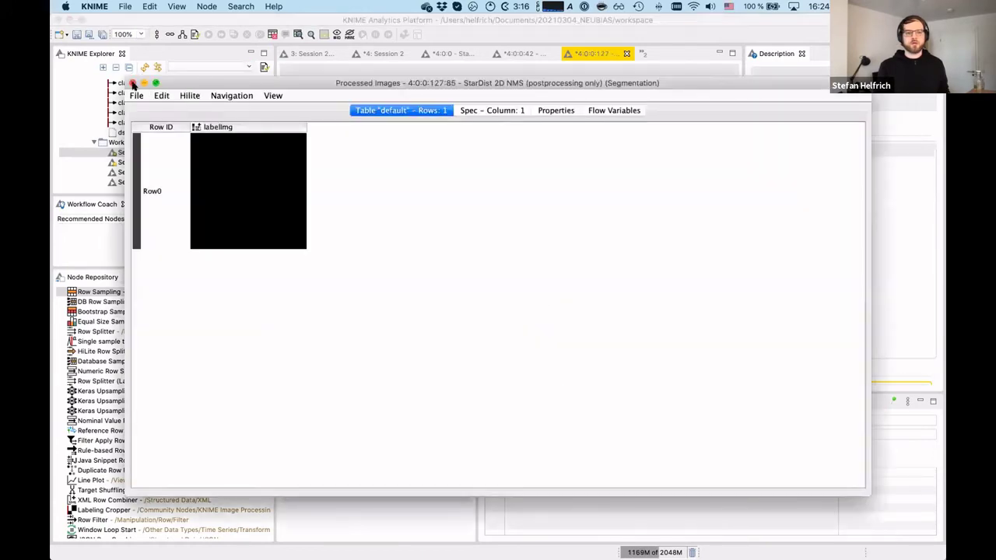
pyautogui.click(132, 83)
# View the labelings output of the Image to Labeling node, closing the table after inspection.
pyautogui.hscroll(5, 644, 127)
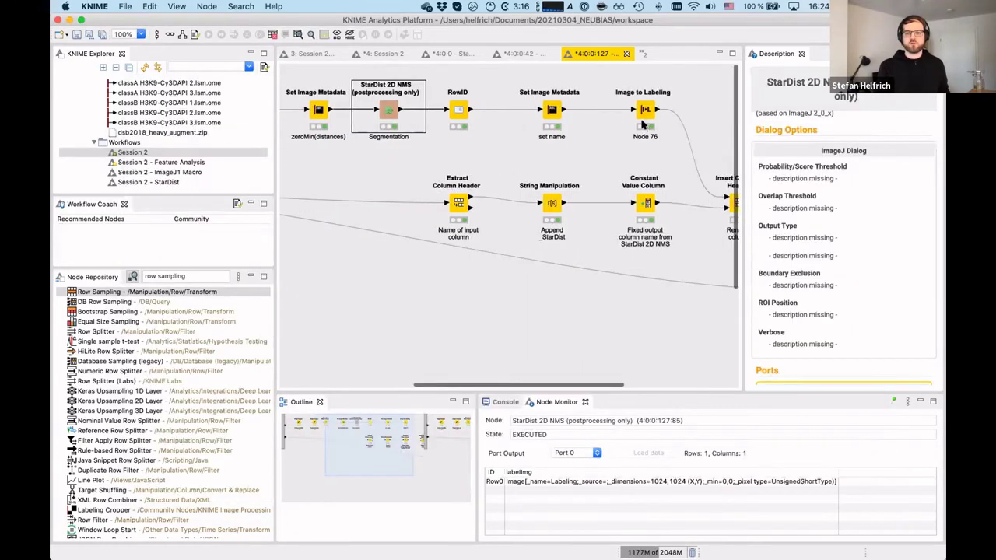
pyautogui.click(621, 110)
pyautogui.rightClick(627, 111)
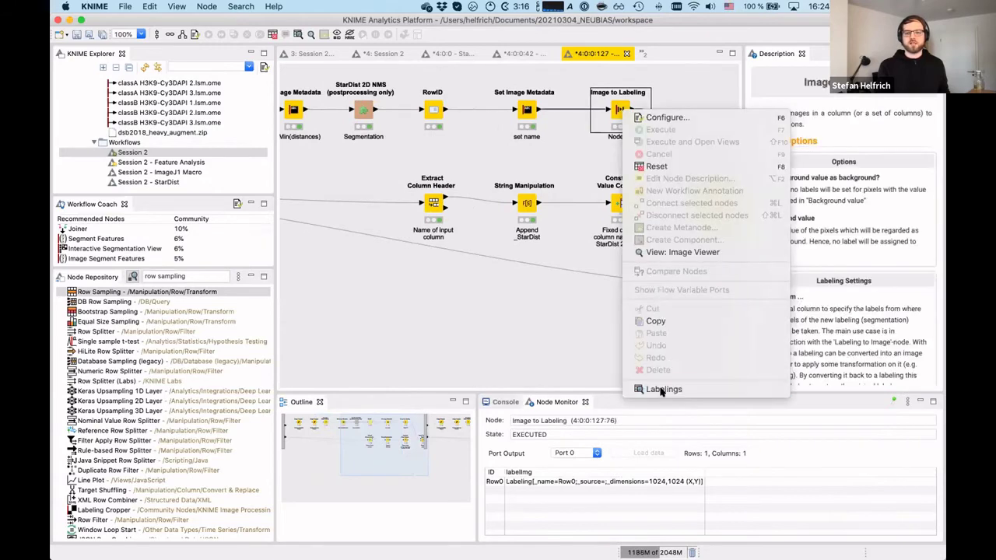
pyautogui.click(663, 388)
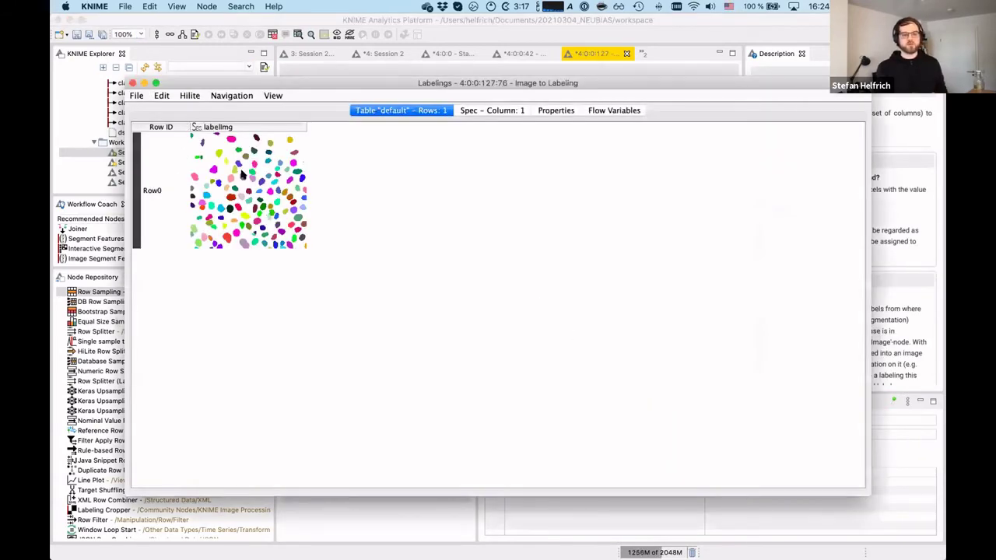
pyautogui.click(133, 83)
# Return to the Session 2 workflow and view the segmentation output table of the StarDist 2D component.
pyautogui.click(389, 53)
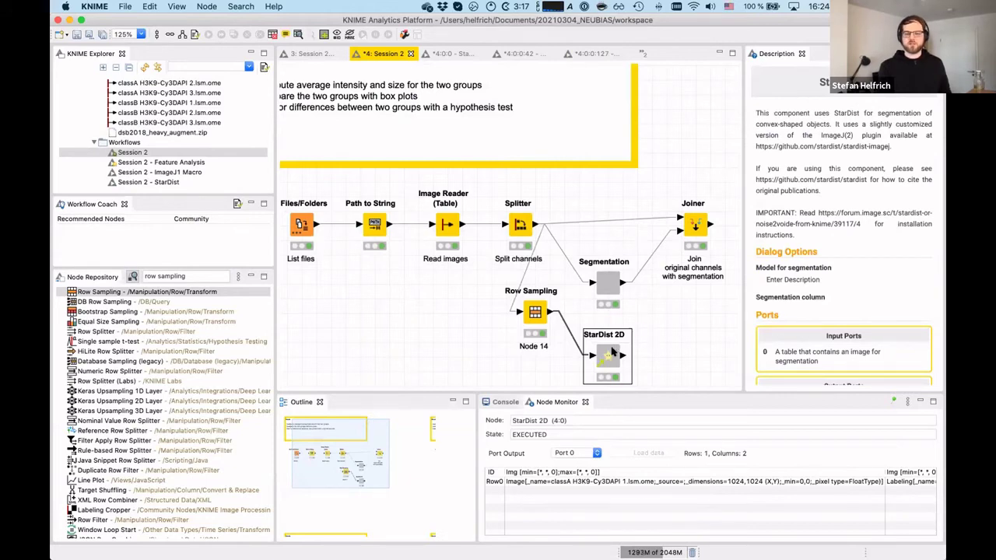
pyautogui.rightClick(611, 351)
pyautogui.click(650, 546)
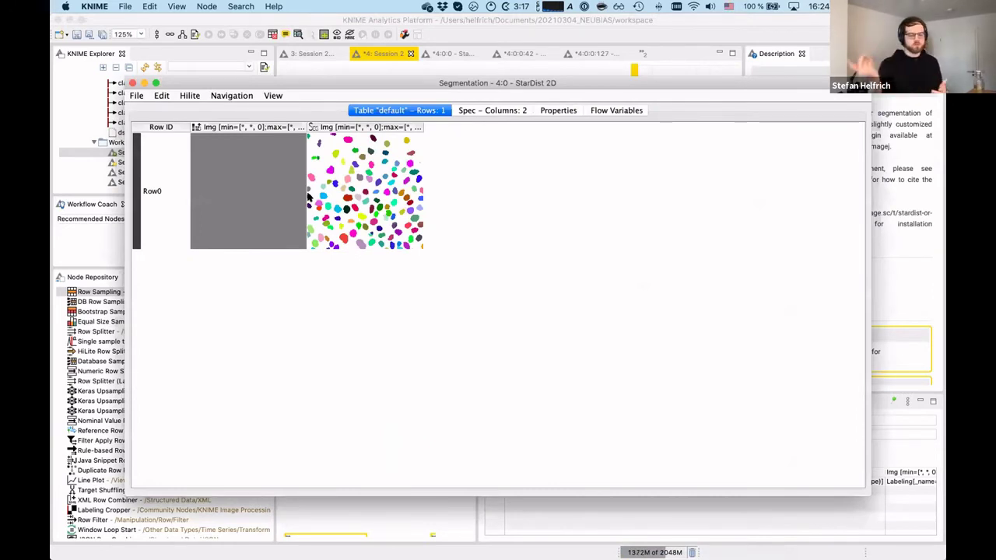
pyautogui.click(132, 83)
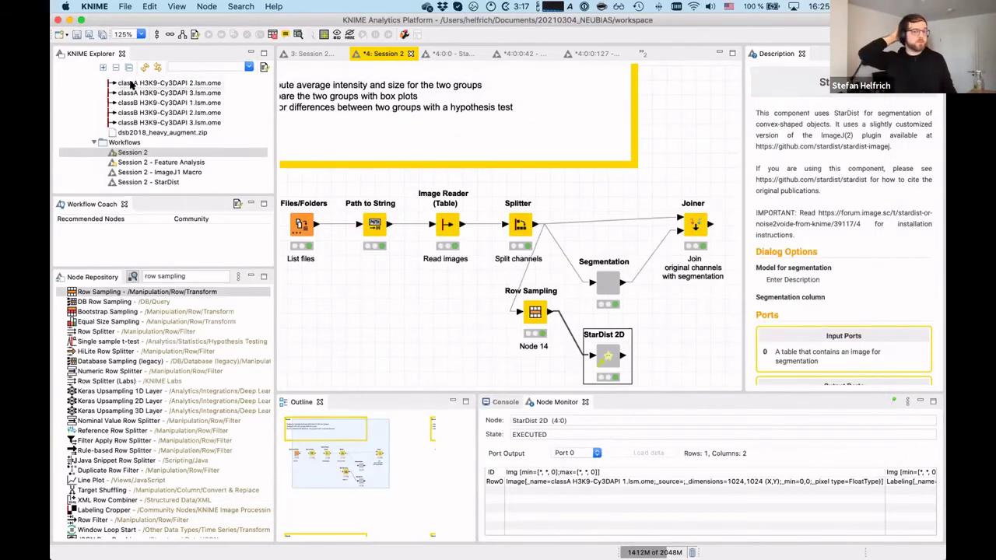
pyautogui.click(698, 328)
pyautogui.hscroll(5, 698, 328)
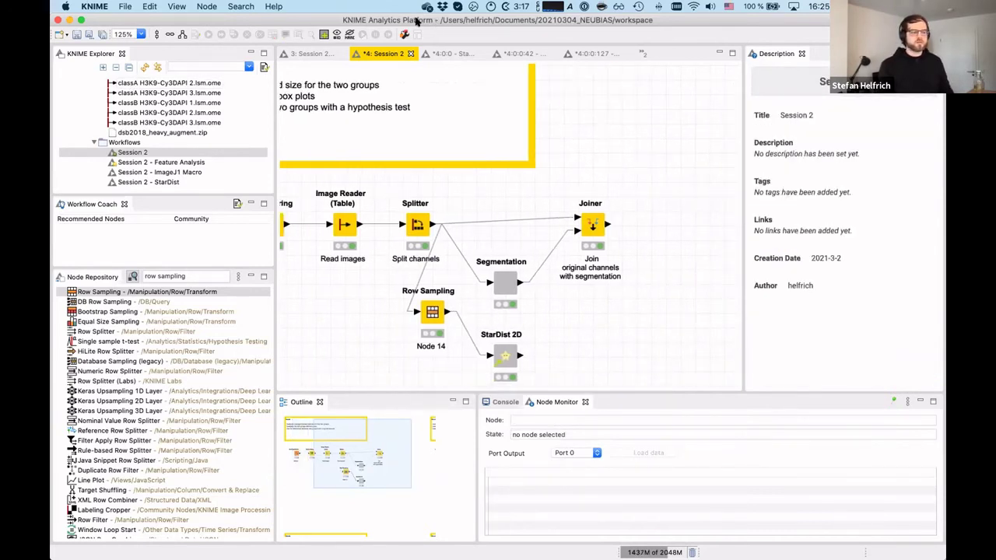
pyautogui.hotkey('ctrl', 'Right')
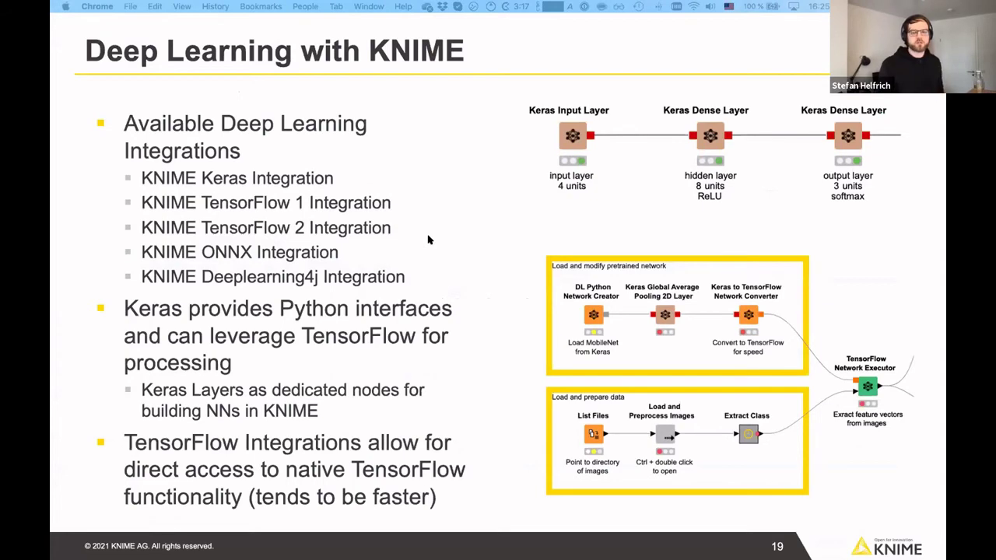
pyautogui.press('Right')
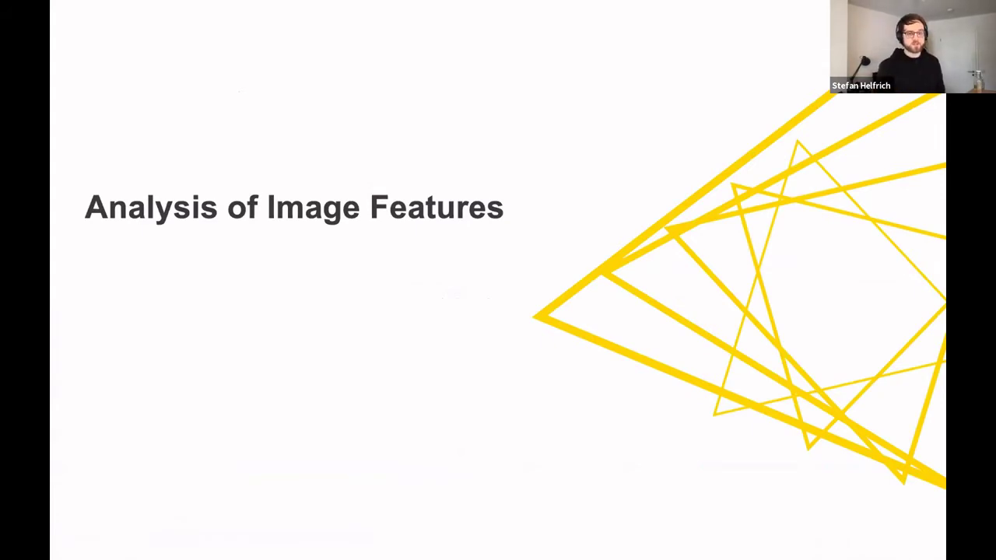
pyautogui.press('Right')
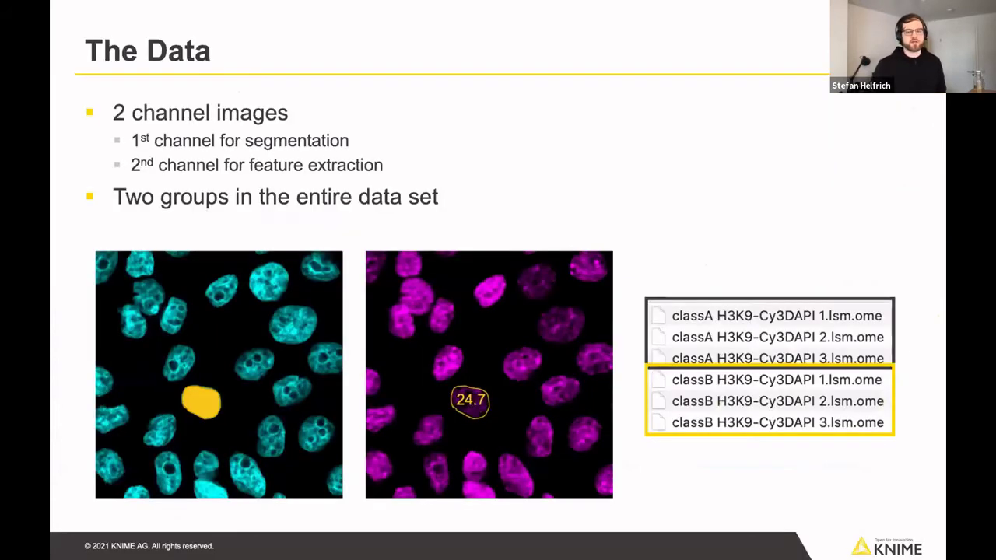
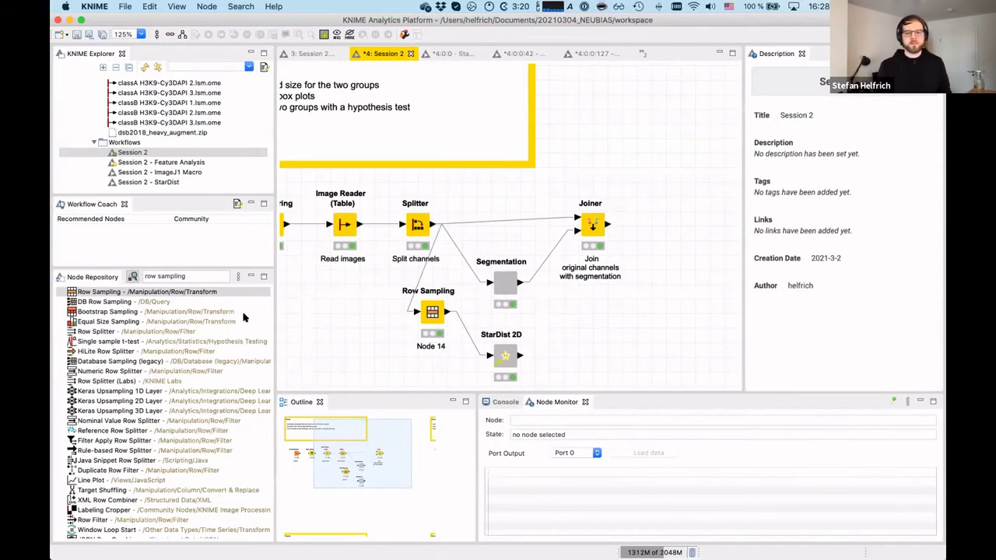
# Search the node repository for "image segment feat" and add the Image Segment Features node, connected to the Joiner output.
pyautogui.click(204, 275)
pyautogui.press('super+a')
pyautogui.write('image seg')
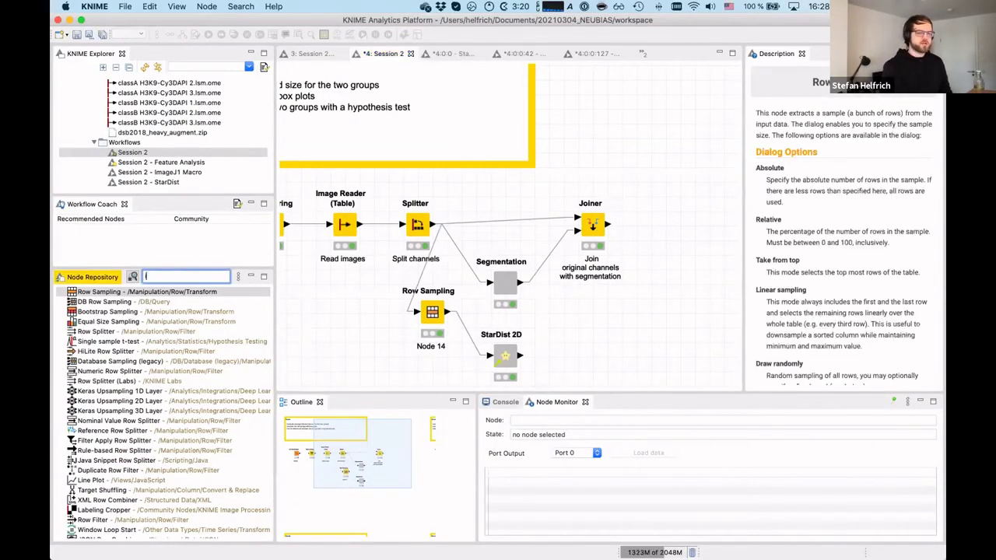
pyautogui.write('ment feat')
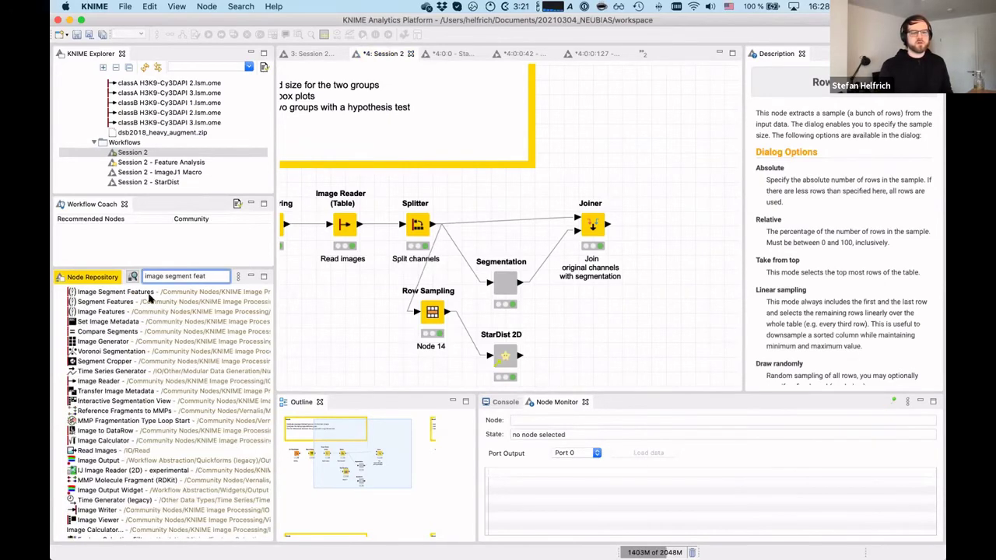
pyautogui.moveTo(150, 298); pyautogui.dragTo(660, 226)
# Configure Image Segment Features to use the second channel, Img [min=[*, *, 1];max=[*, *, 1]], as its image column.
pyautogui.rightClick(663, 225)
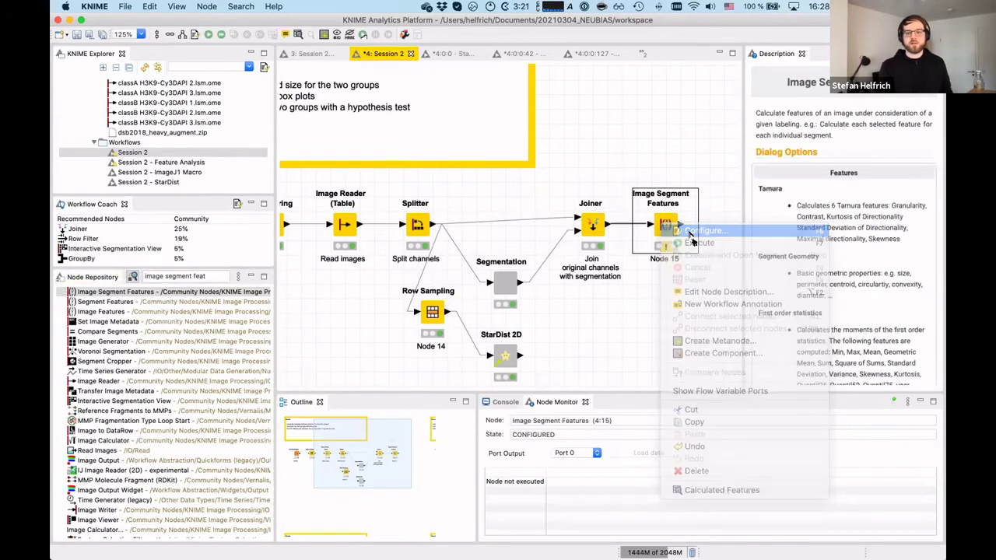
pyautogui.click(690, 231)
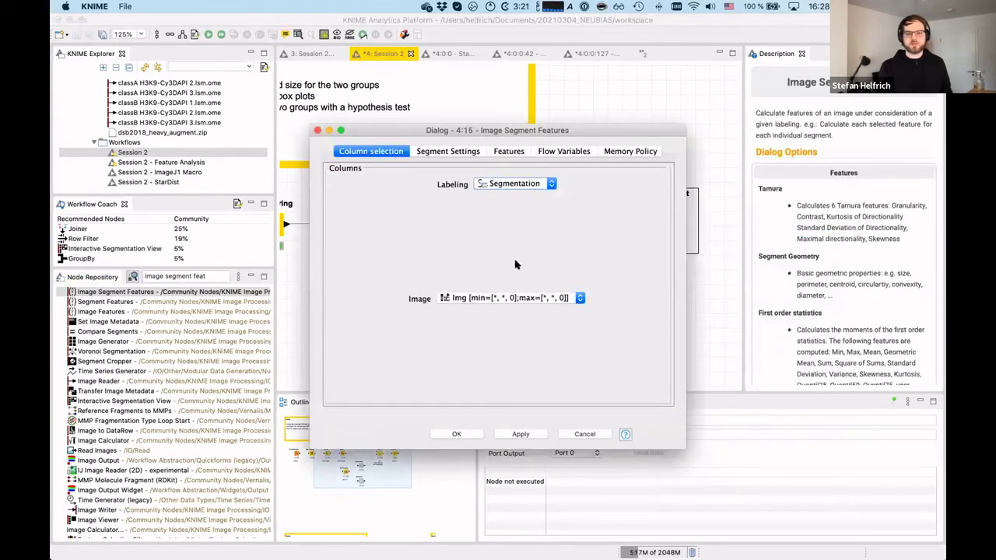
pyautogui.click(492, 299)
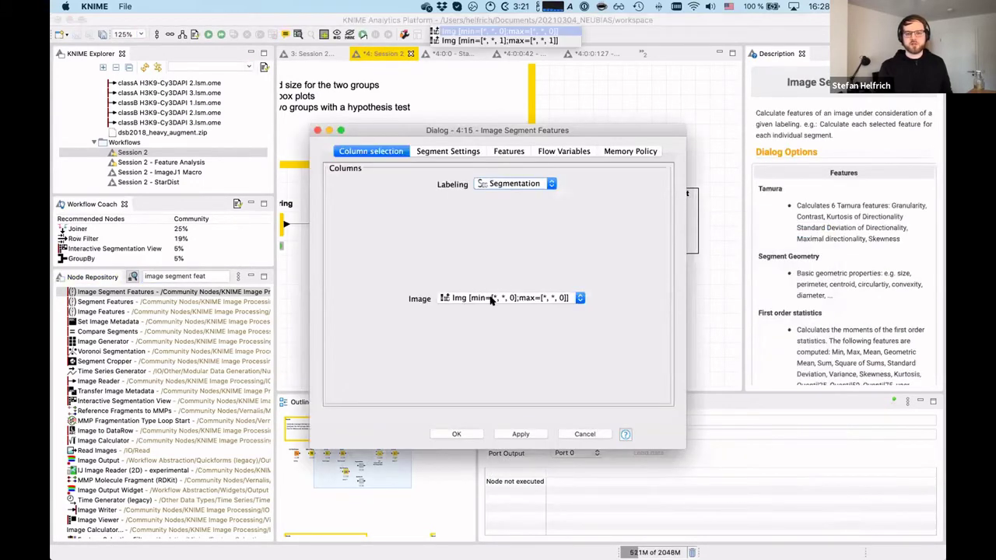
pyautogui.click(510, 40)
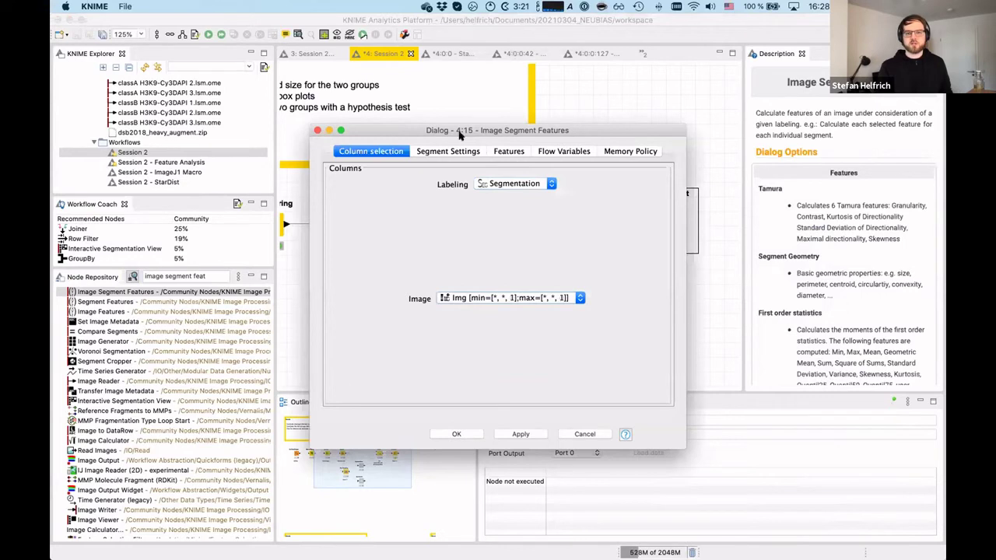
# Enable the first order statistics feature set and select only Mean from it.
pyautogui.click(508, 151)
pyautogui.click(340, 168)
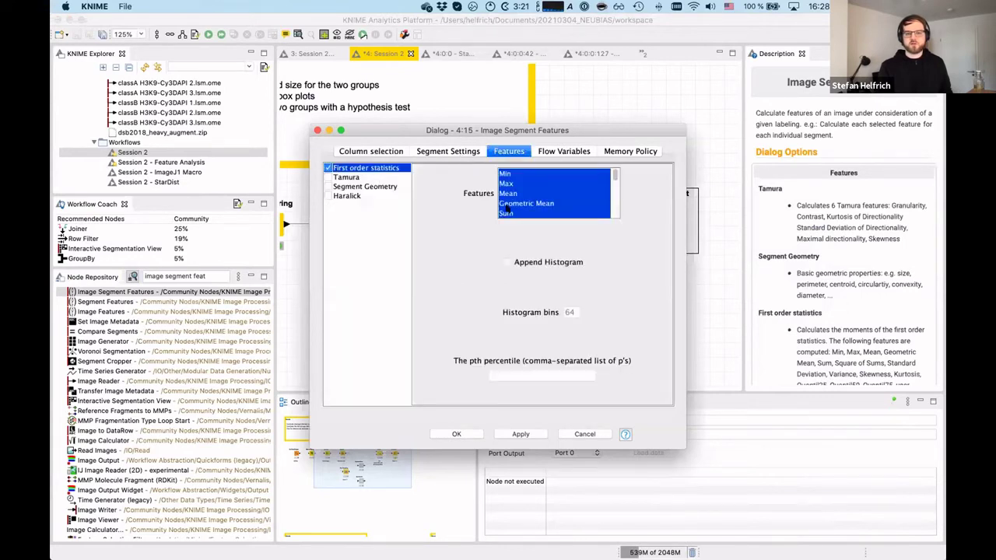
pyautogui.click(519, 195)
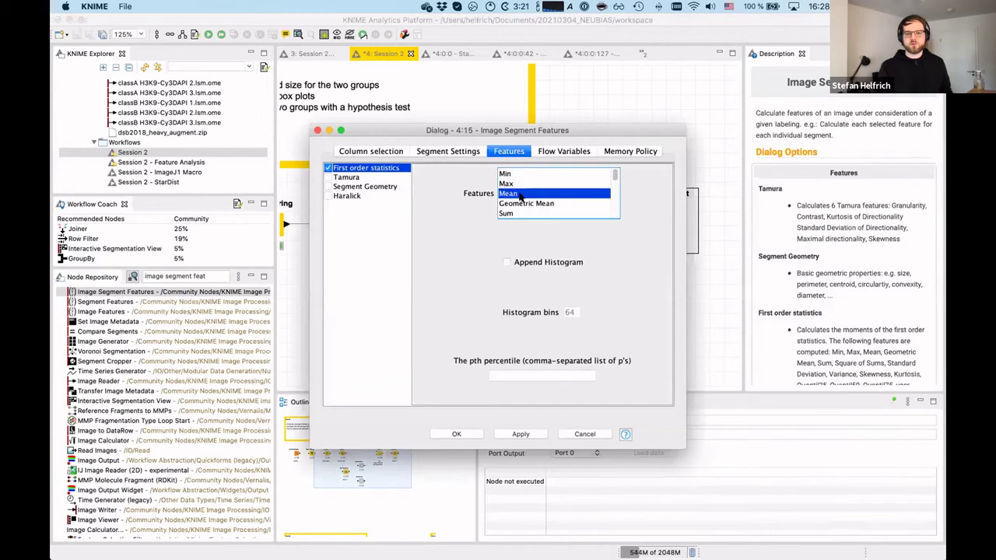
# Enable the Segment Geometry feature set with only Num Pix selected, and execute the Image Segment Features node.
pyautogui.click(327, 186)
pyautogui.scroll(-2, 554, 188)
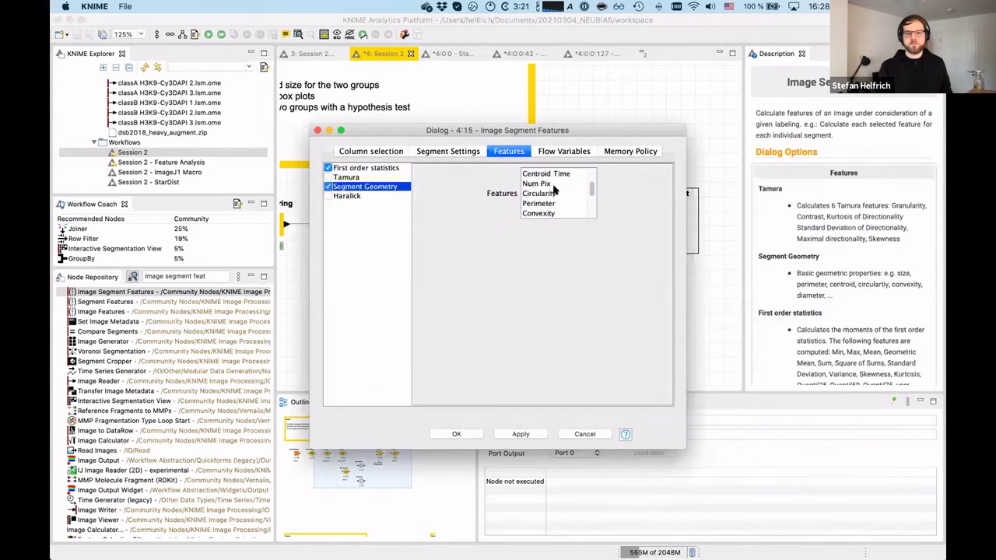
pyautogui.scroll(-2, 554, 188)
pyautogui.scroll(2, 554, 189)
pyautogui.click(550, 184)
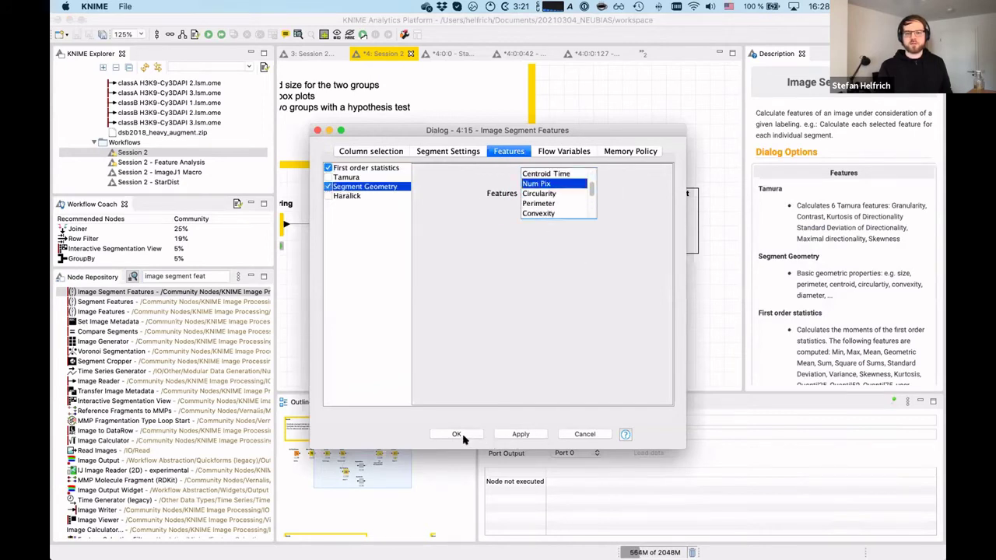
pyautogui.click(459, 435)
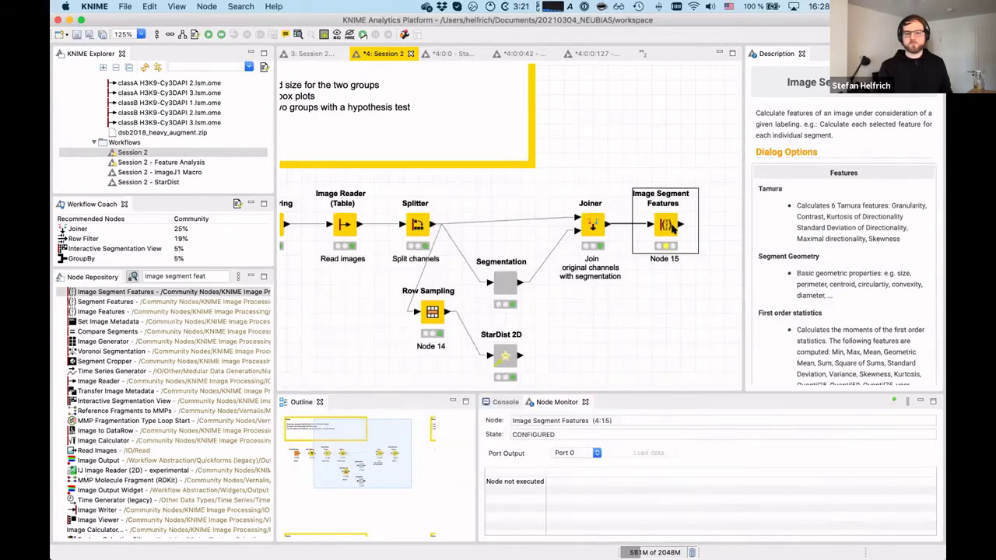
pyautogui.rightClick(674, 228)
pyautogui.click(687, 244)
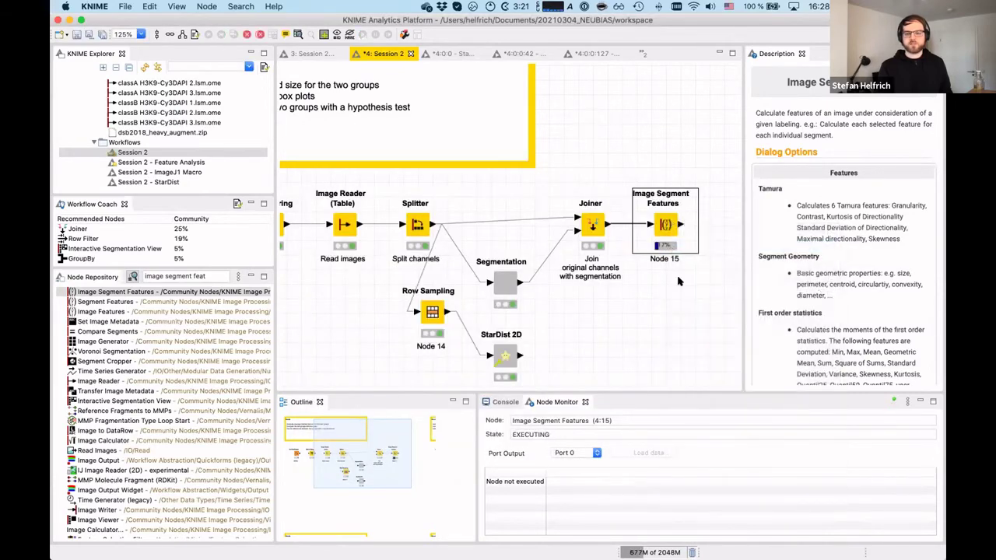
# Review the Calculated Features table of the Image Segment Features node, checking the bitmask, Num Pix and Mean columns, and close it.
pyautogui.rightClick(669, 225)
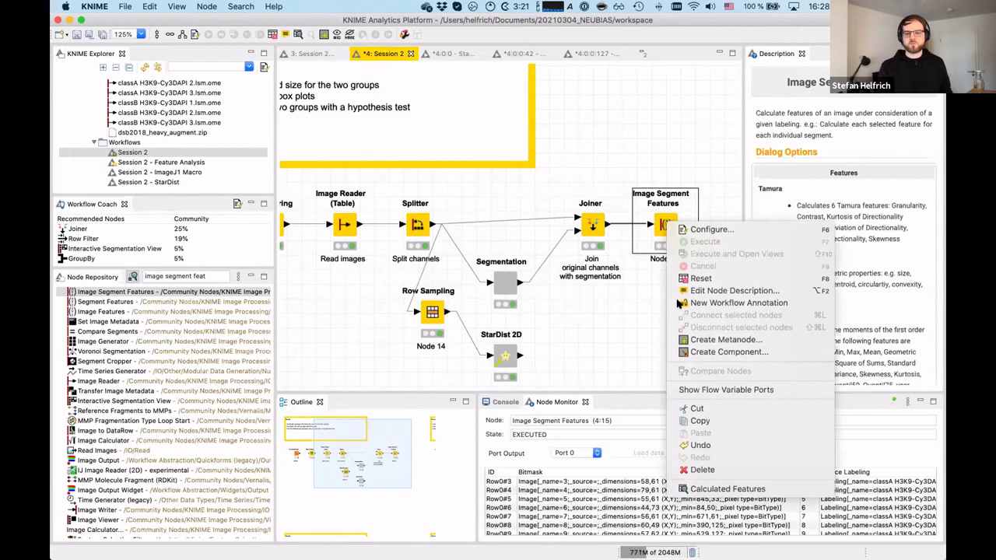
pyautogui.click(724, 491)
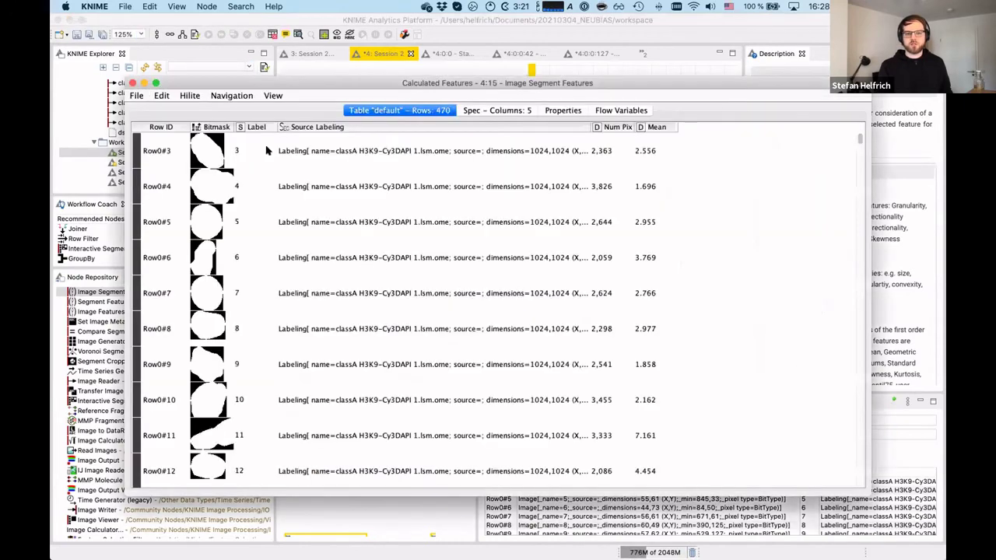
pyautogui.scroll(-2, 205, 148)
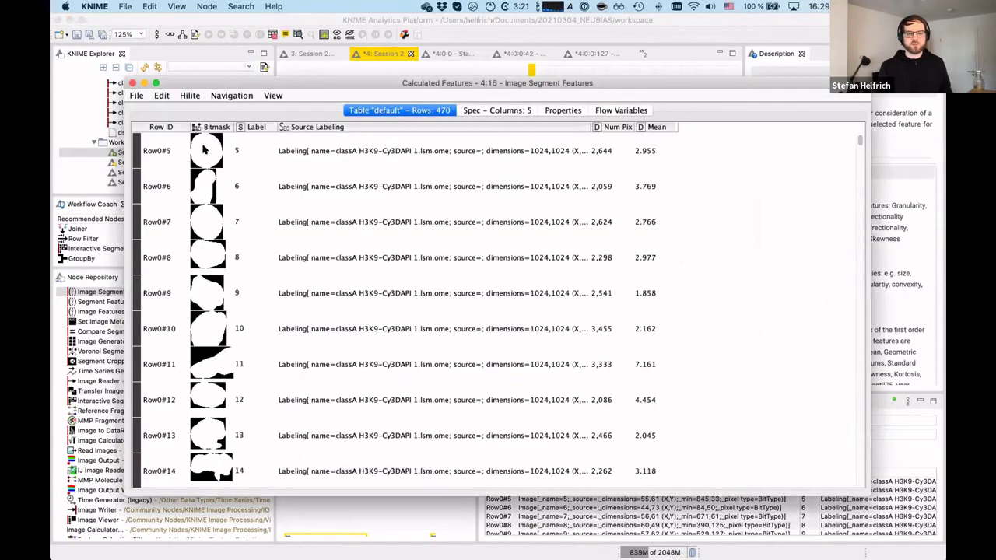
pyautogui.scroll(-3, 205, 152)
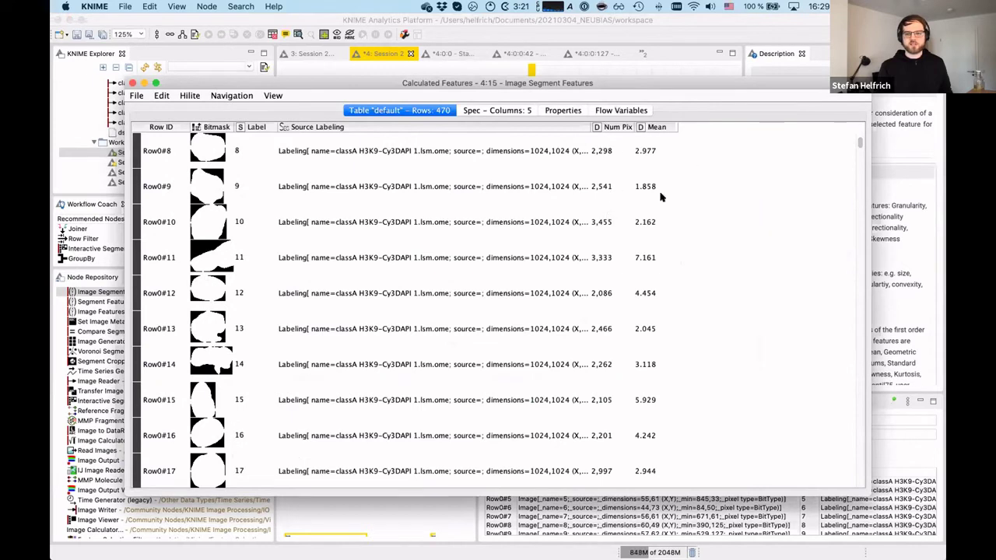
pyautogui.scroll(5, 577, 224)
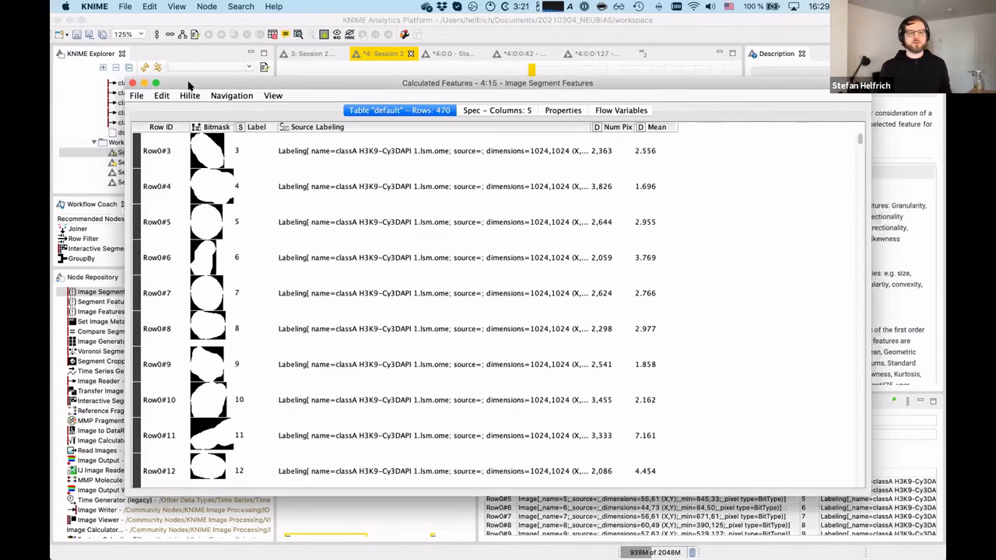
pyautogui.moveTo(191, 88); pyautogui.dragTo(192, 110)
pyautogui.click(133, 106)
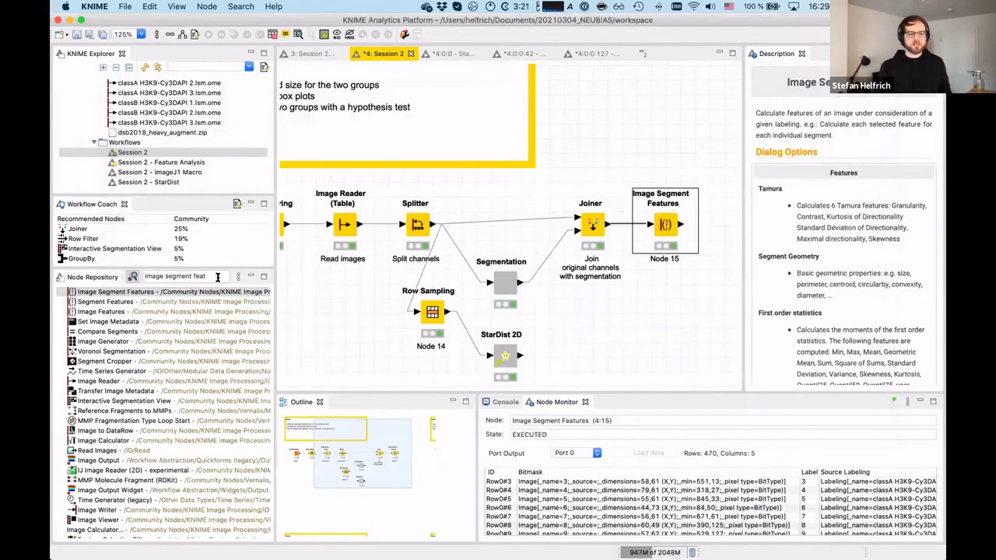
# Search the node repository for "groupby" and add the GroupBy node, connected to the Image Segment Features output.
pyautogui.click(218, 276)
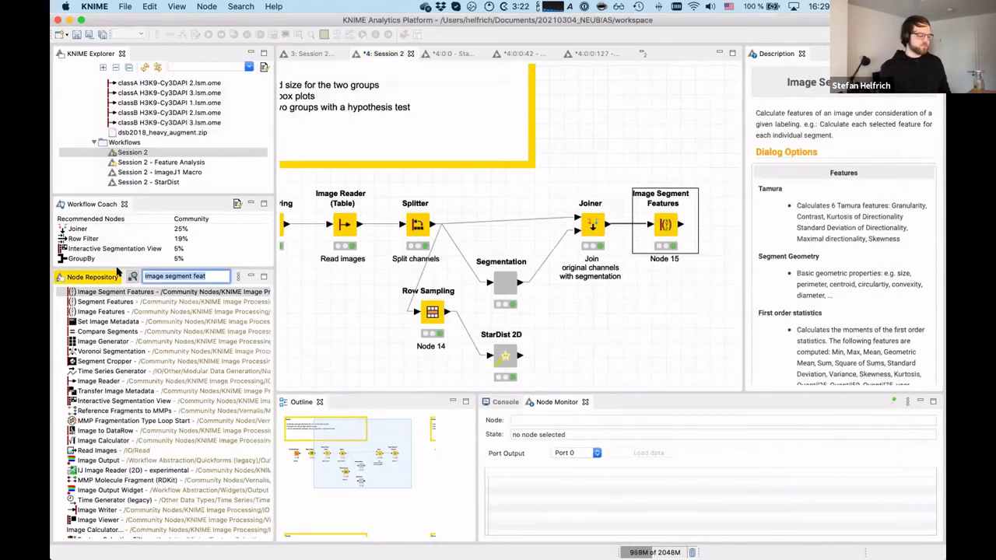
pyautogui.write('groupby')
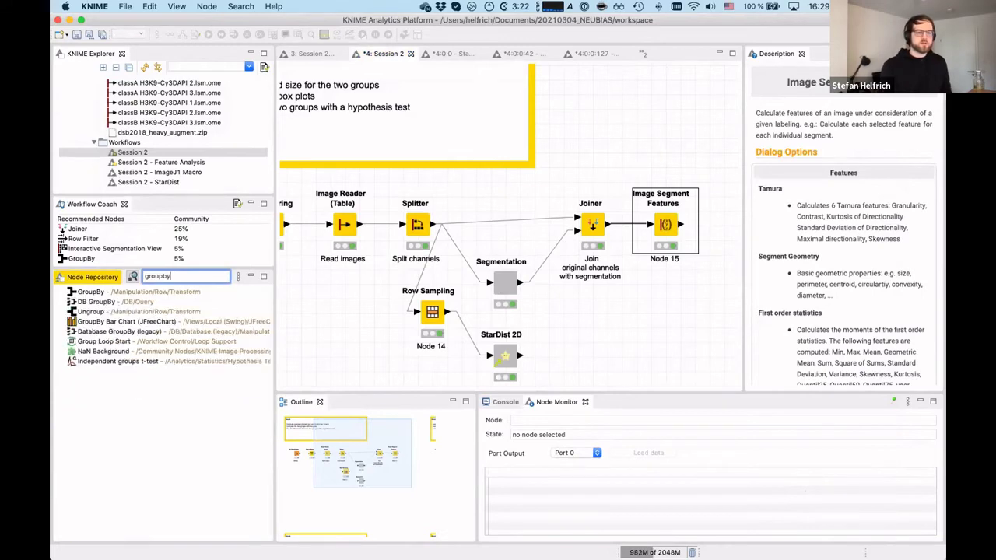
pyautogui.moveTo(91, 294); pyautogui.dragTo(680, 218)
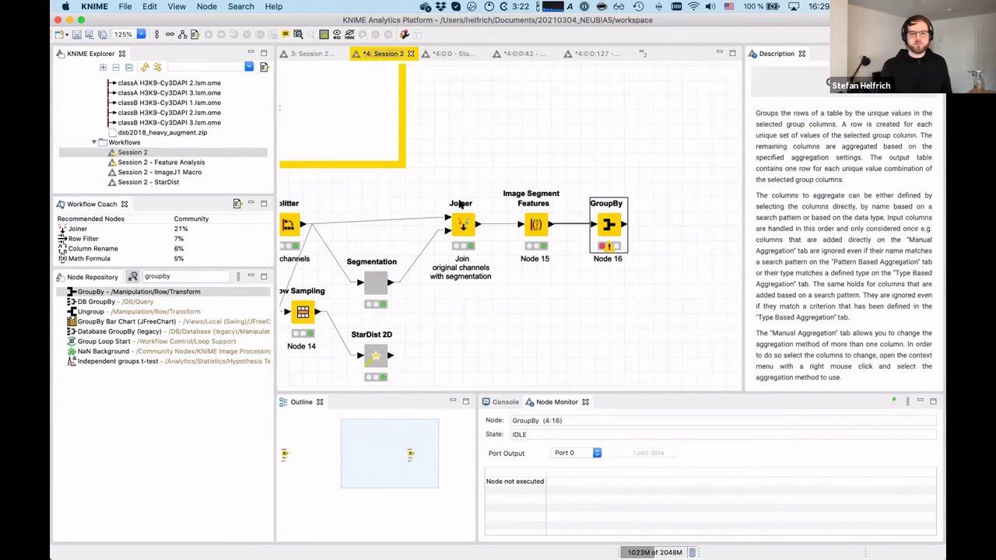
# Maximize the workflow editor and configure the GroupBy node to use Source Labeling as its group column.
pyautogui.doubleClick(389, 53)
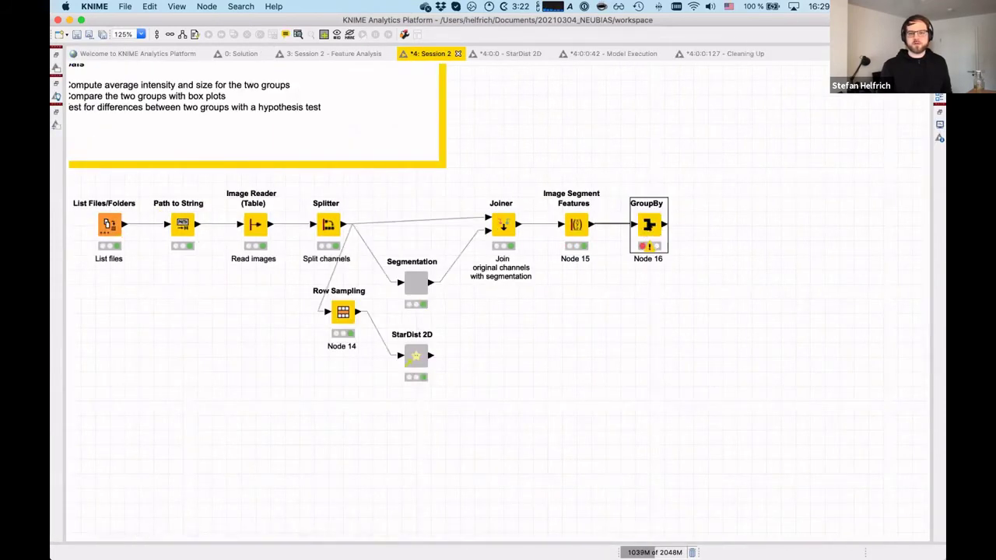
pyautogui.rightClick(646, 222)
pyautogui.click(675, 229)
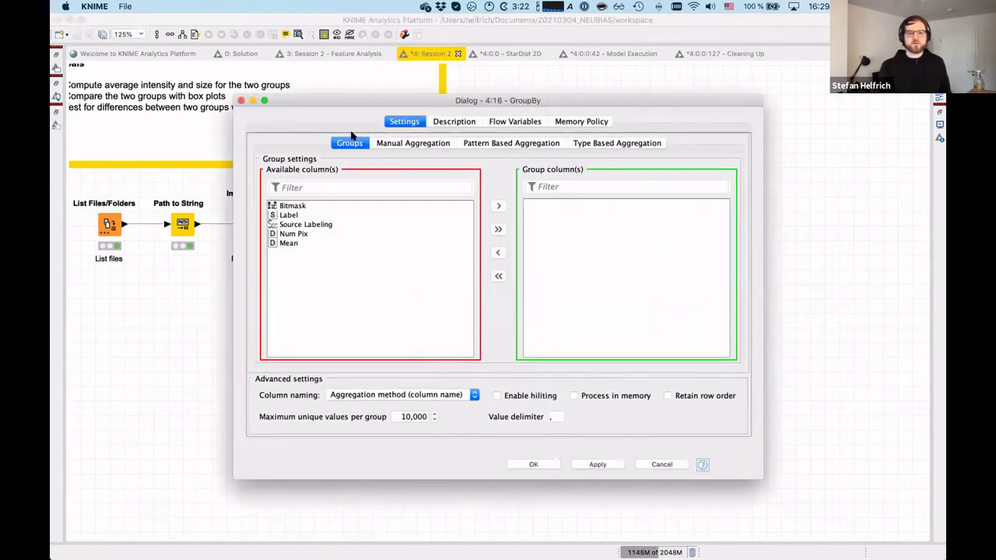
pyautogui.click(316, 225)
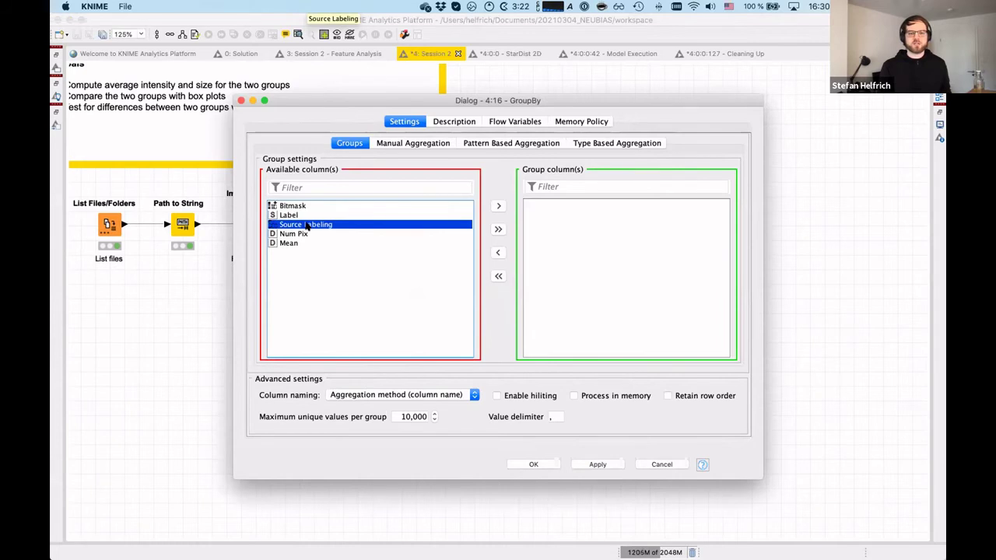
pyautogui.click(498, 205)
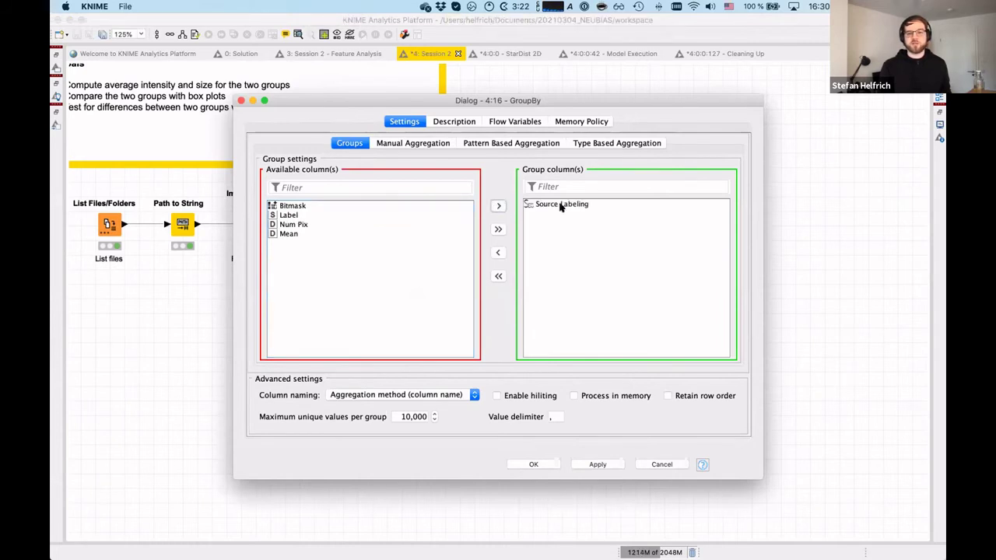
# Add Num Pix as a manual aggregation with the Mean method, accept the settings and execute the GroupBy node.
pyautogui.click(418, 145)
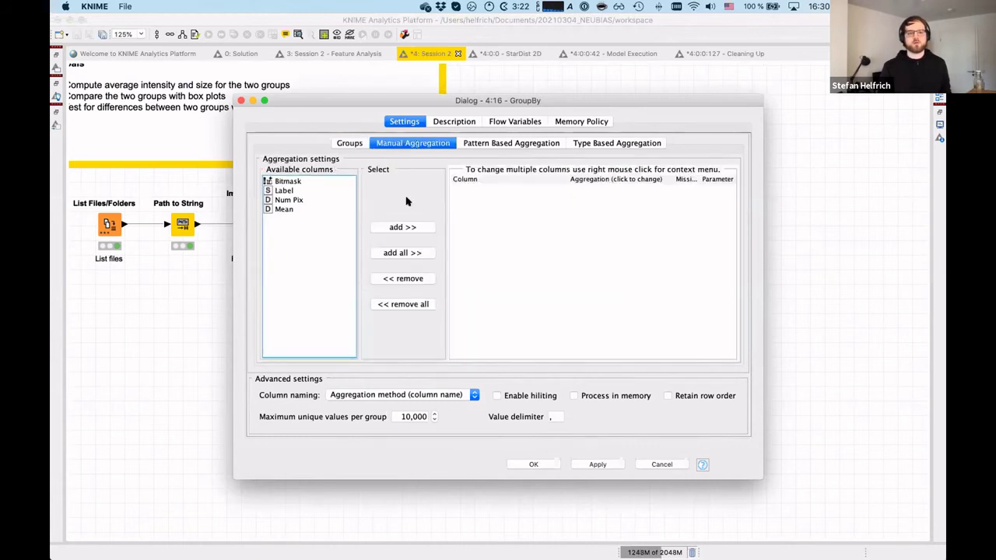
pyautogui.click(283, 201)
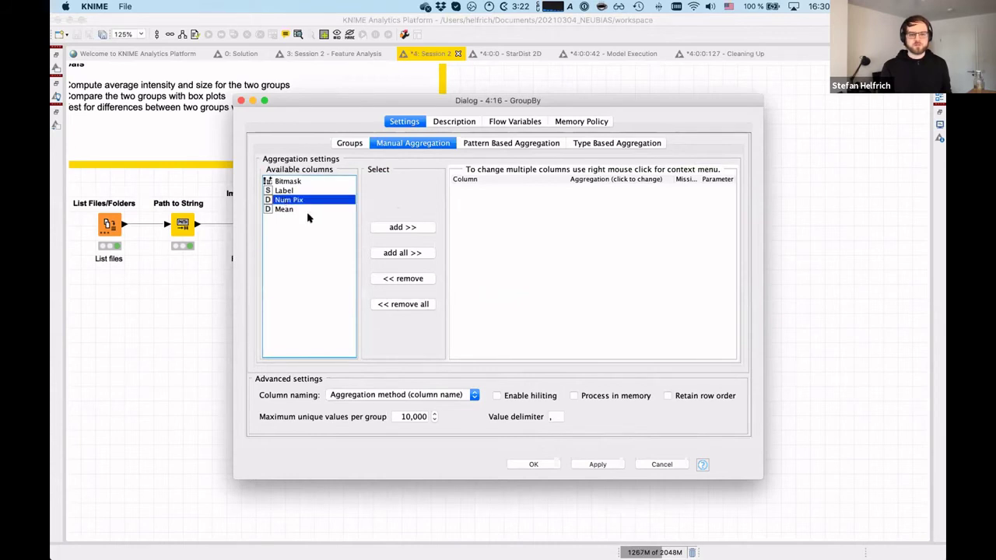
pyautogui.click(400, 228)
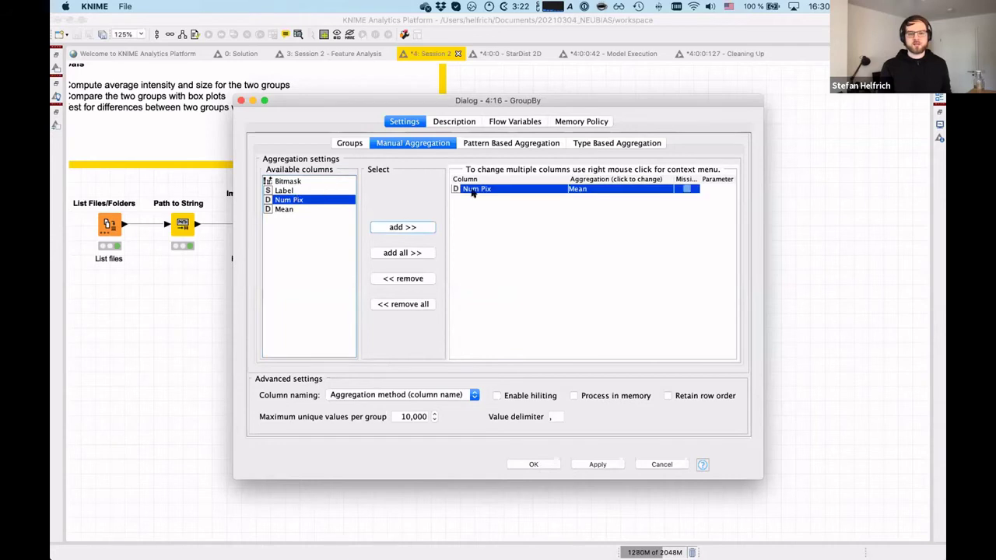
pyautogui.click(588, 193)
pyautogui.click(585, 194)
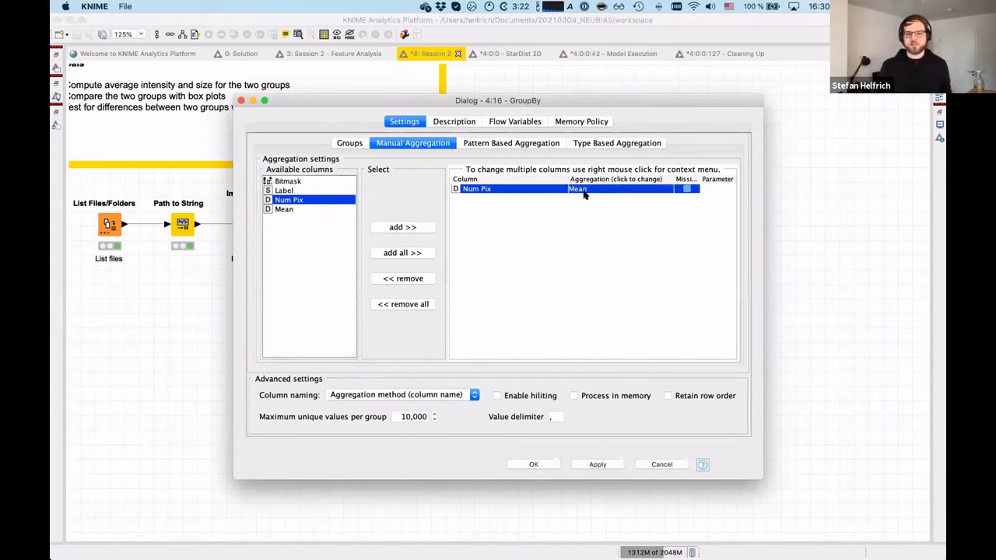
pyautogui.click(586, 193)
pyautogui.scroll(-10, 622, 47)
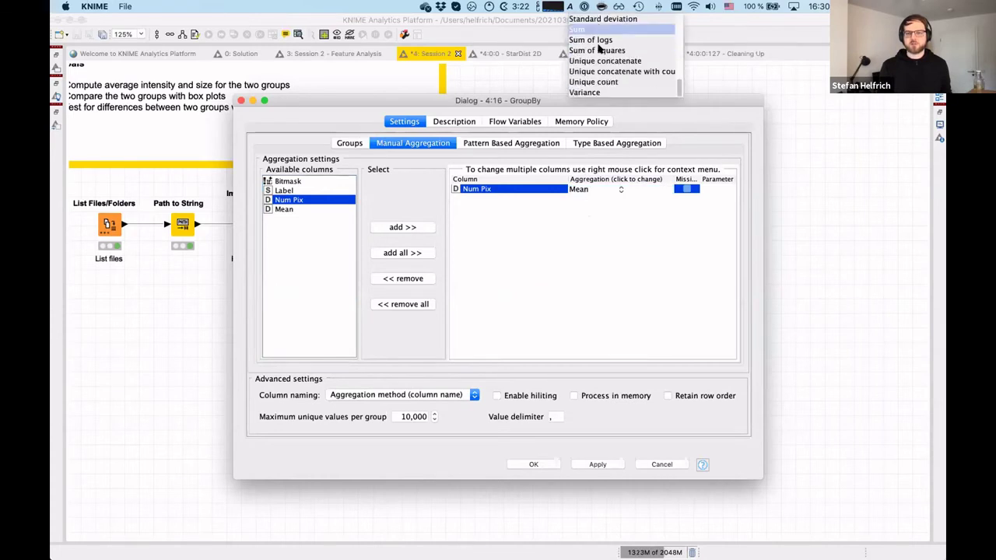
pyautogui.scroll(3, 600, 49)
pyautogui.scroll(3, 599, 49)
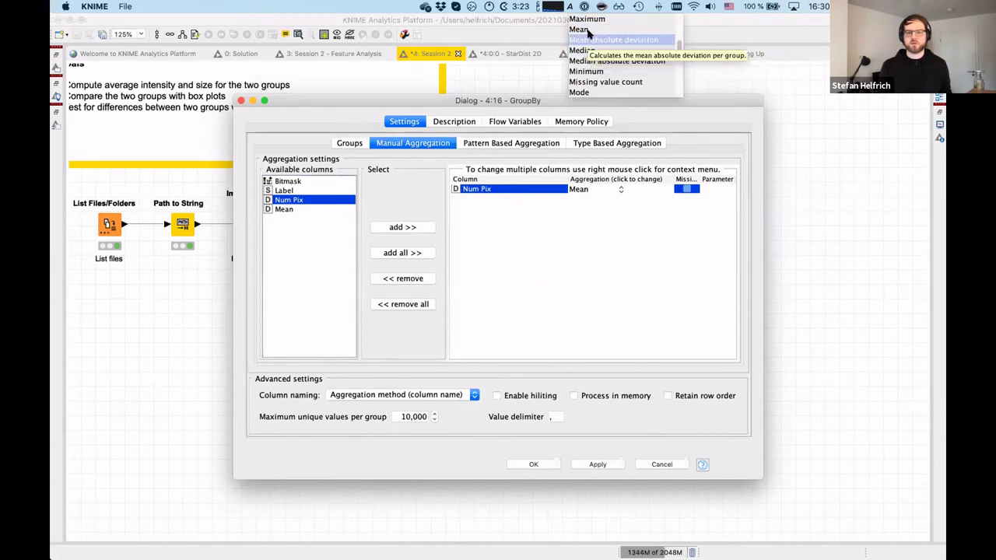
pyautogui.click(585, 29)
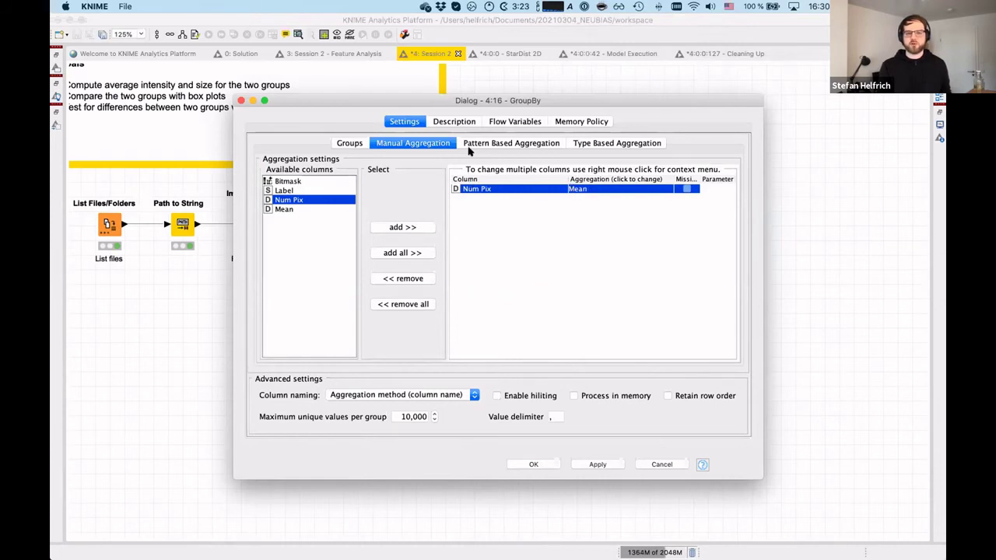
pyautogui.click(530, 465)
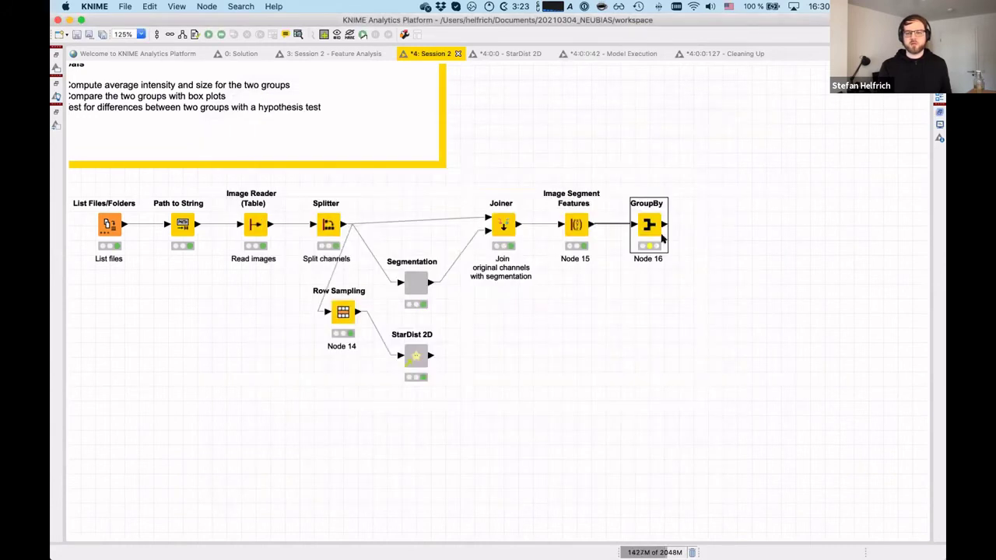
pyautogui.rightClick(663, 239)
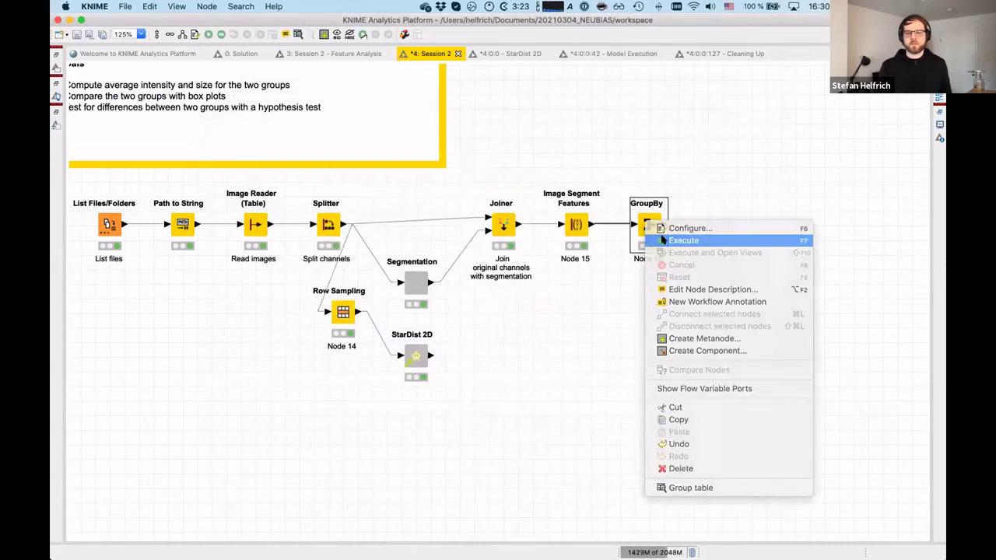
pyautogui.click(688, 238)
# Inspect the GroupBy node's group table with the Source Labeling and Mean(Num Pix) columns widened and the text enlarged, and close it.
pyautogui.rightClick(709, 498)
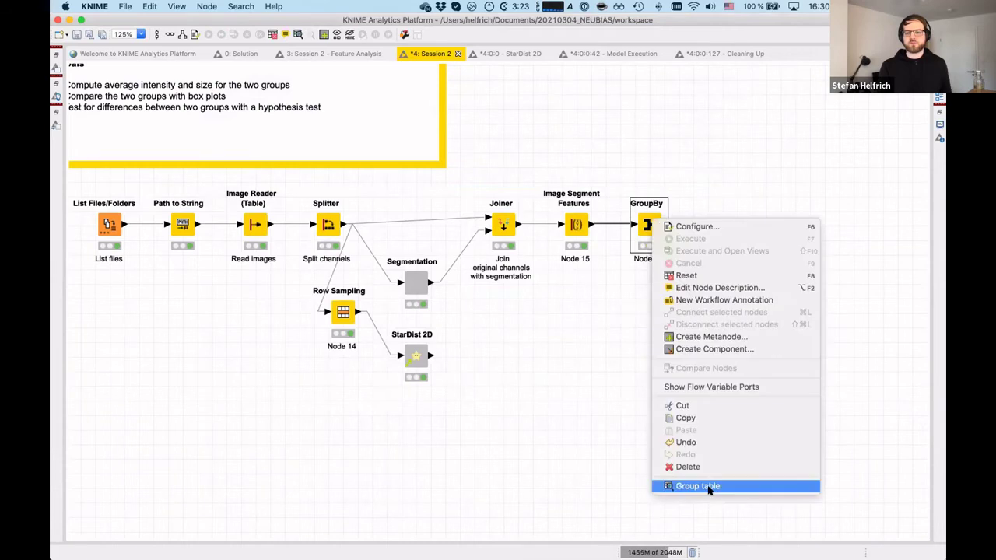
pyautogui.click(708, 486)
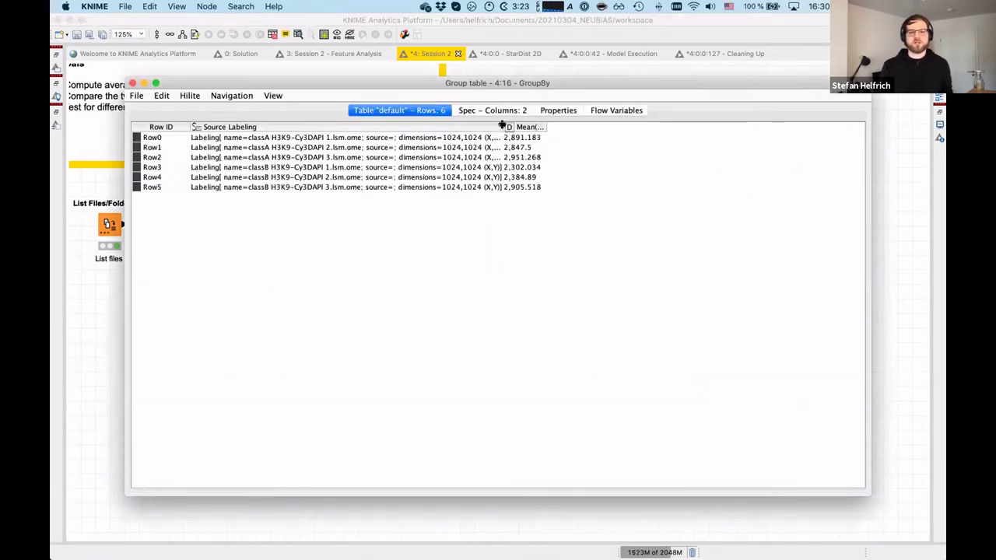
pyautogui.moveTo(503, 127); pyautogui.dragTo(537, 127)
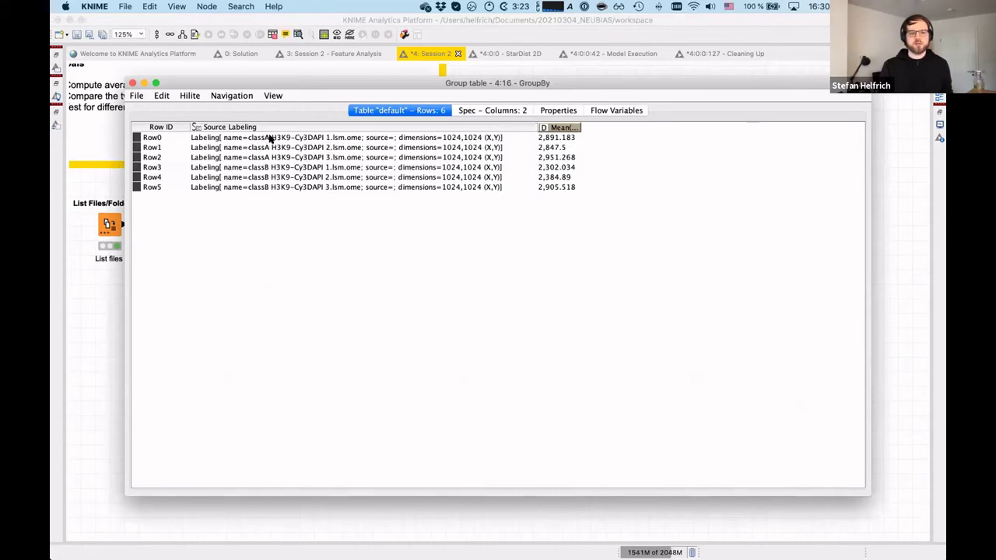
pyautogui.scroll(3, 328, 138)
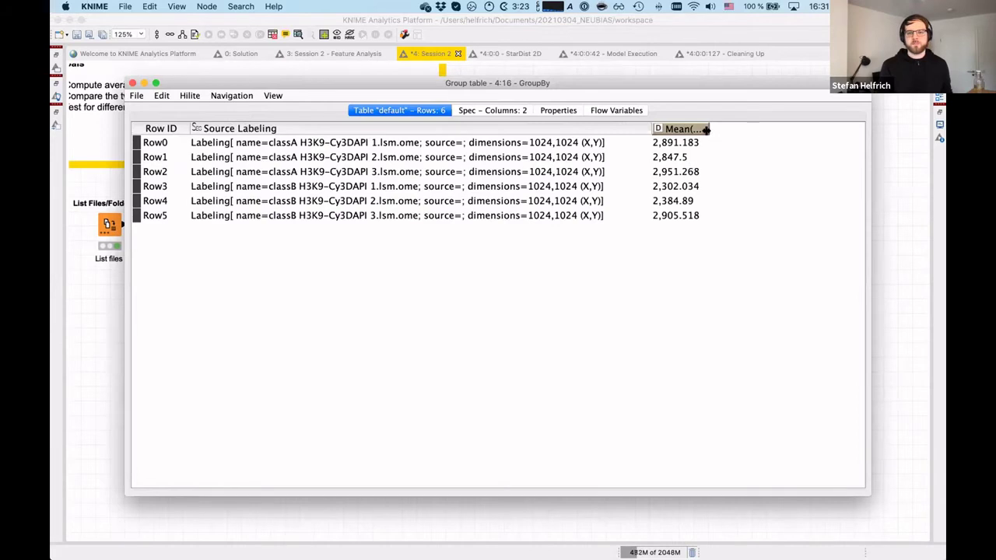
pyautogui.moveTo(709, 129); pyautogui.dragTo(761, 129)
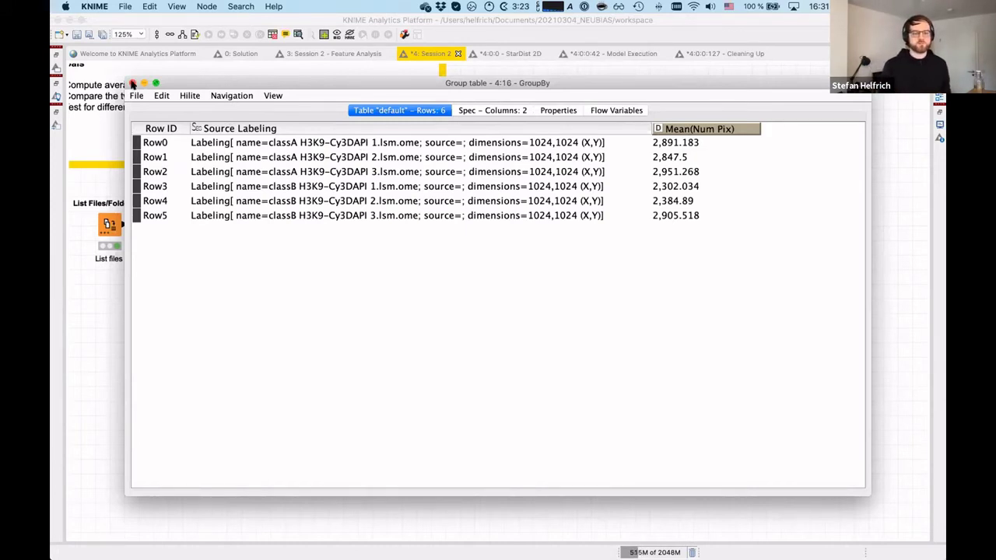
pyautogui.click(132, 83)
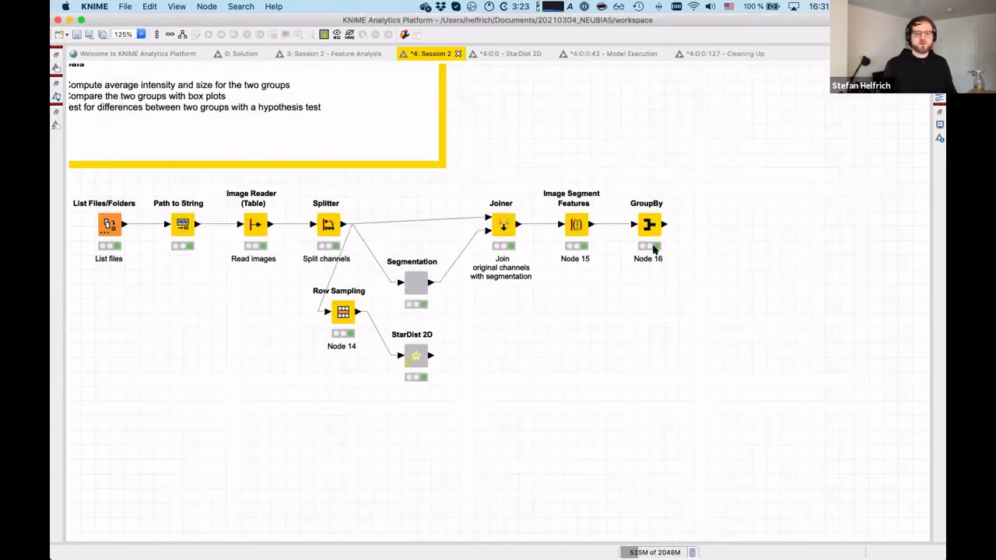
pyautogui.rightClick(648, 227)
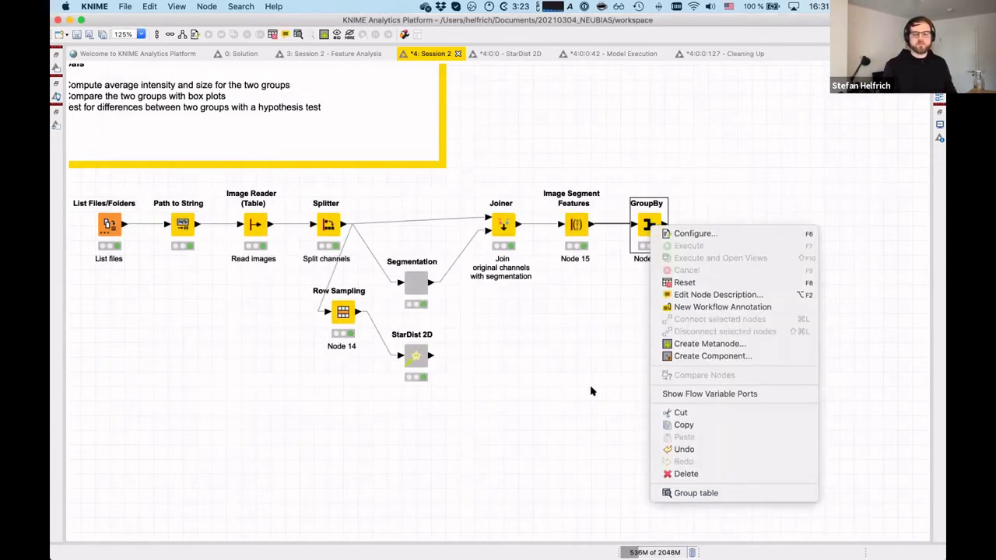
pyautogui.click(631, 302)
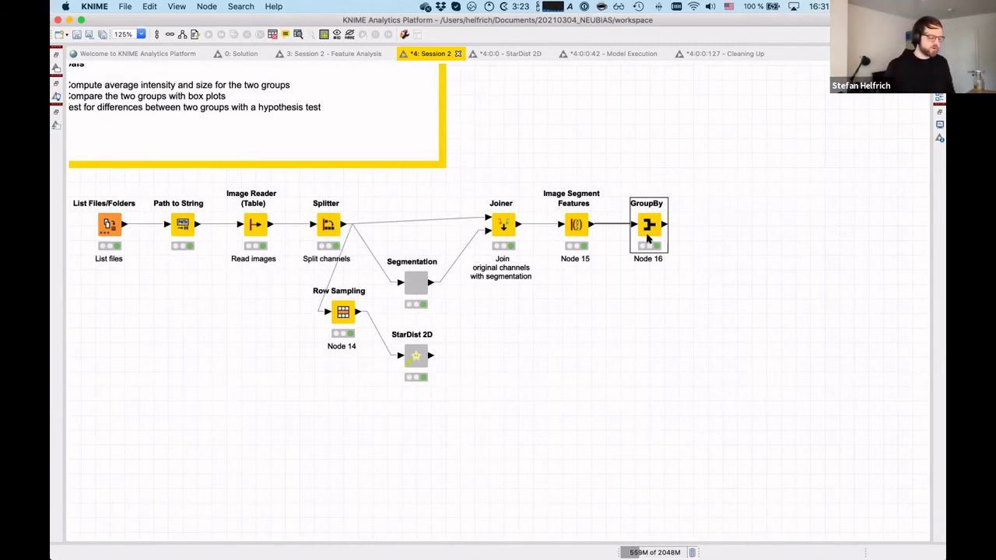
pyautogui.click(644, 294)
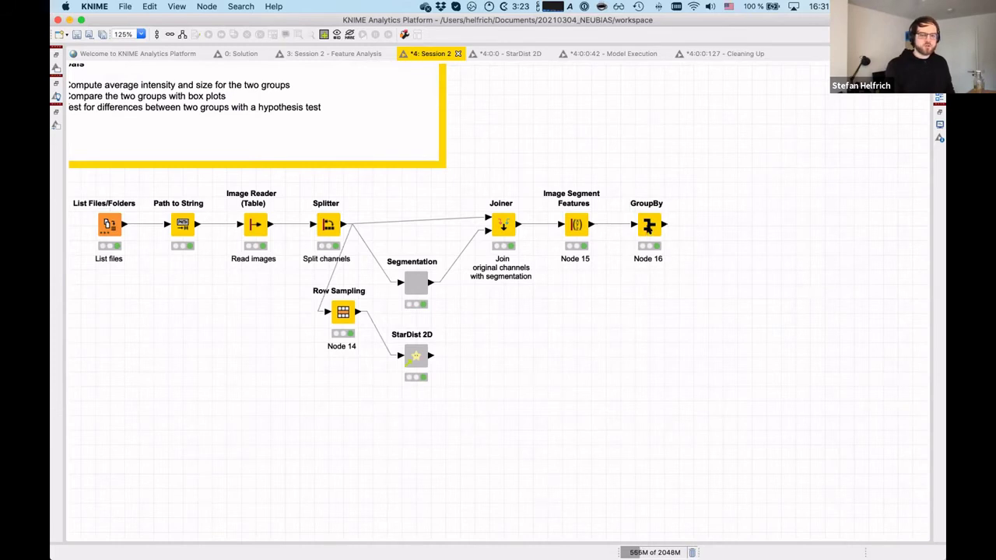
# Search the node repository for "labeling proper" and add the Labeling Properties node, connected to the GroupBy output.
pyautogui.click(649, 228)
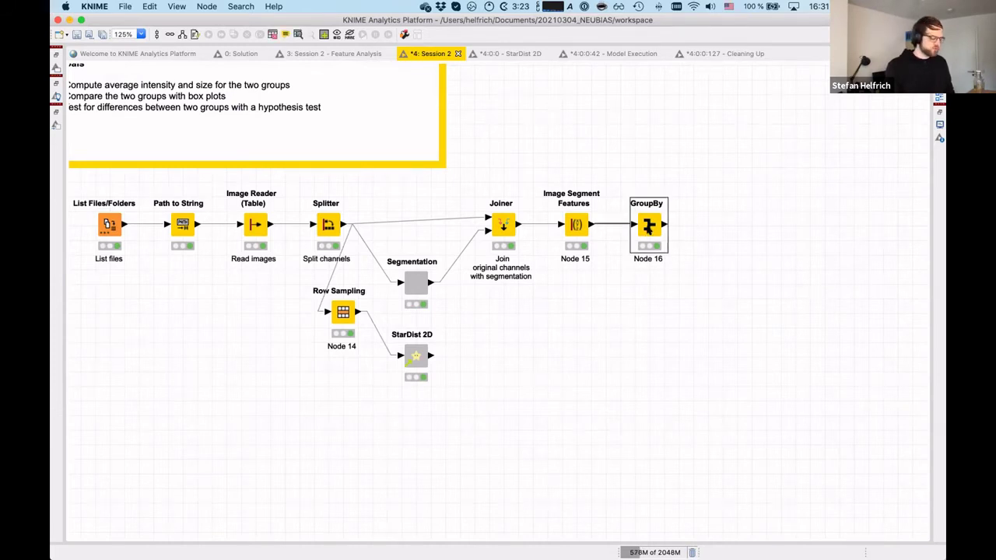
pyautogui.press('super+f')
pyautogui.write('lab')
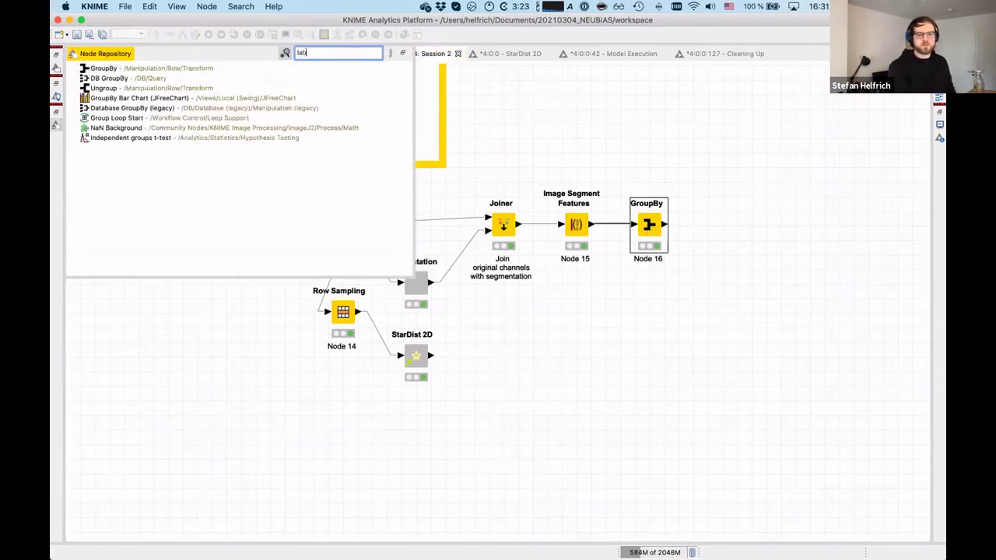
pyautogui.write('eling proper')
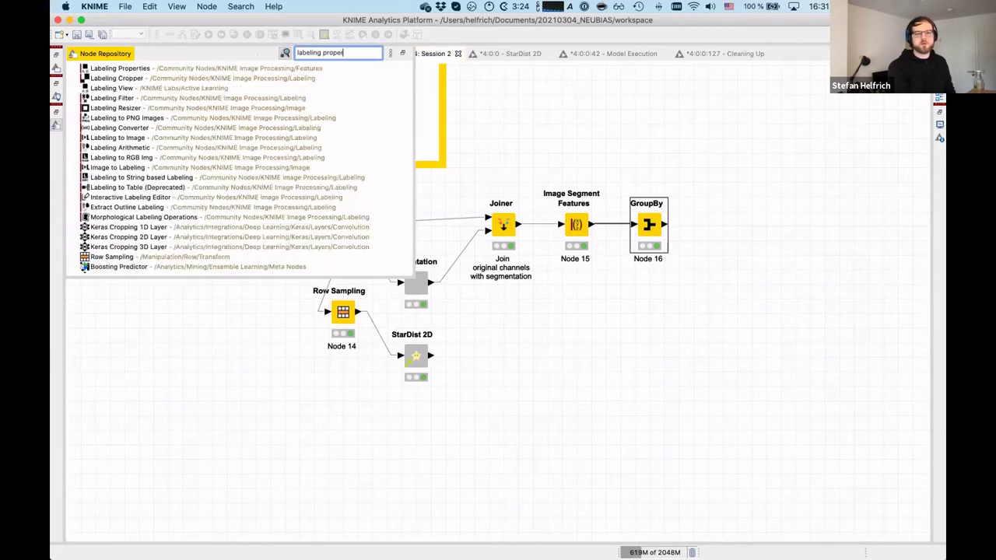
pyautogui.doubleClick(127, 72)
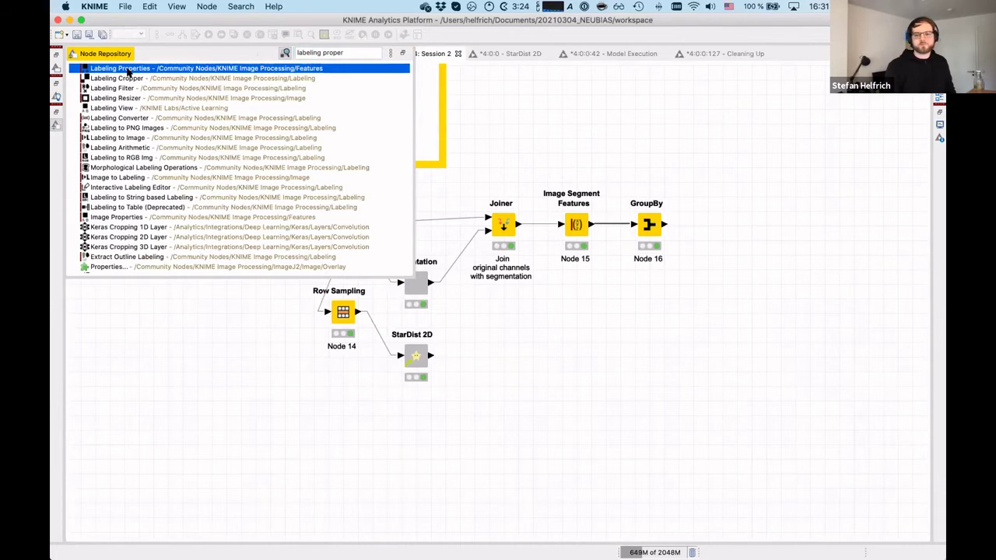
pyautogui.moveTo(698, 232); pyautogui.dragTo(727, 232)
# Configure the Labeling Properties node with column creation mode Append and Source Labeling as its column.
pyautogui.rightClick(752, 242)
pyautogui.click(752, 239)
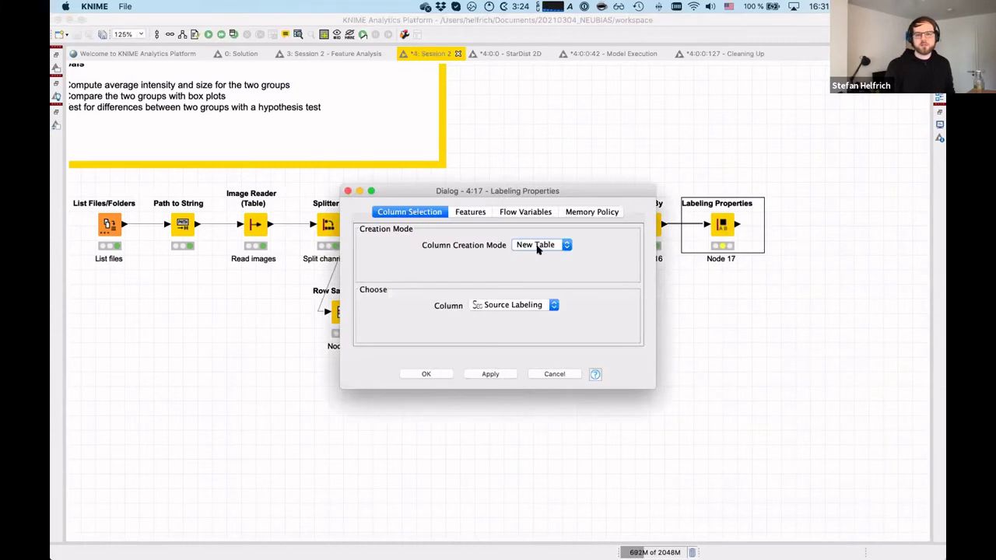
pyautogui.click(540, 246)
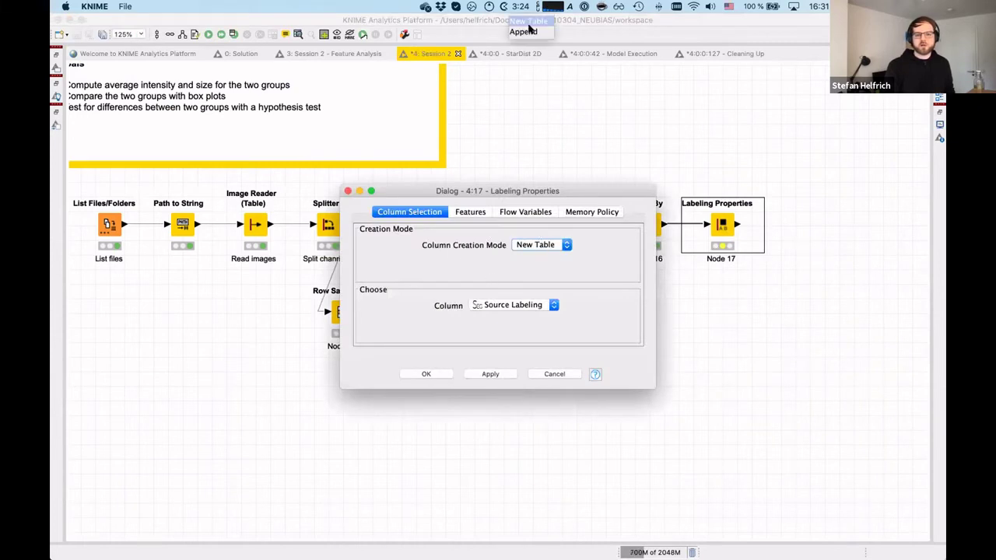
pyautogui.click(529, 34)
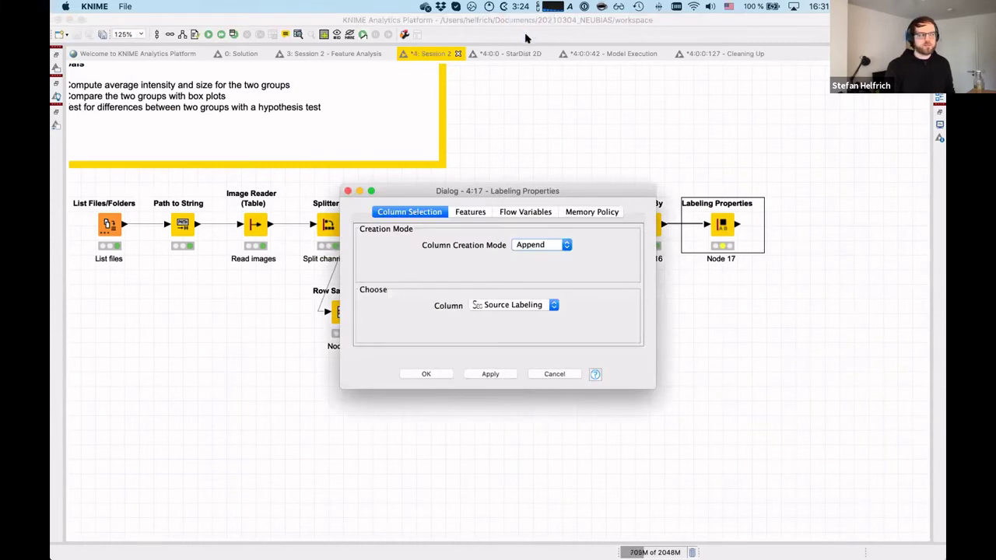
pyautogui.click(499, 306)
pyautogui.click(503, 314)
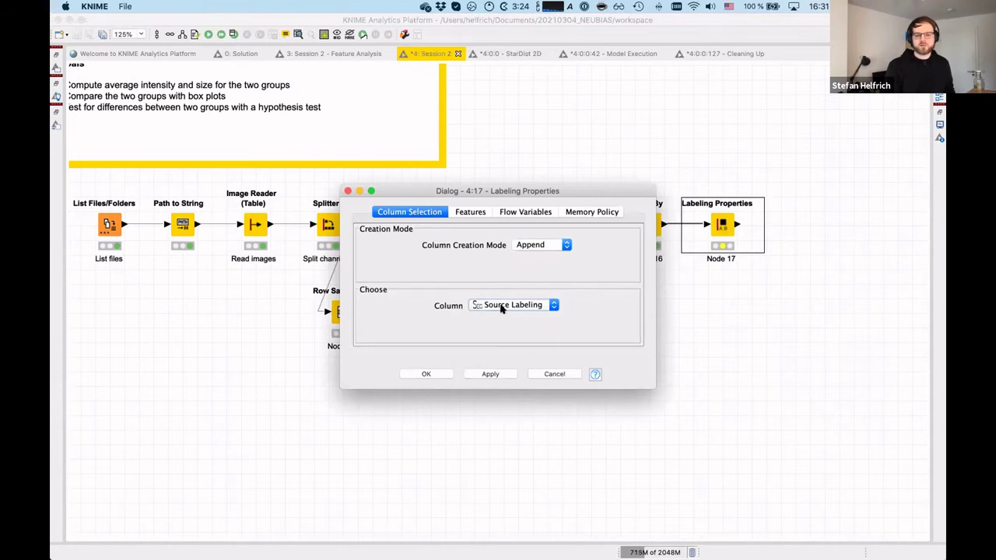
# Select Name as the labeling feature, accept the settings and execute the Labeling Properties node.
pyautogui.click(469, 212)
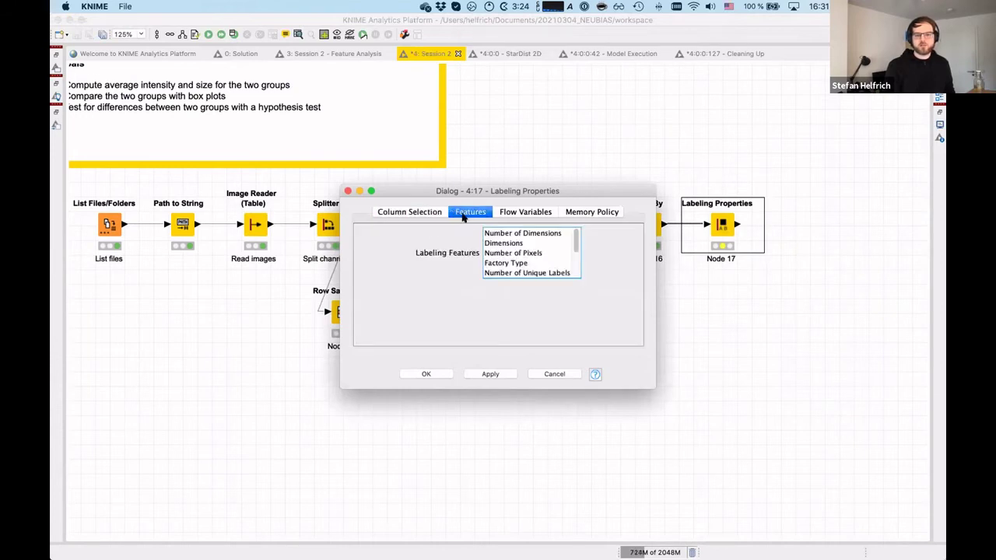
pyautogui.scroll(-3, 509, 249)
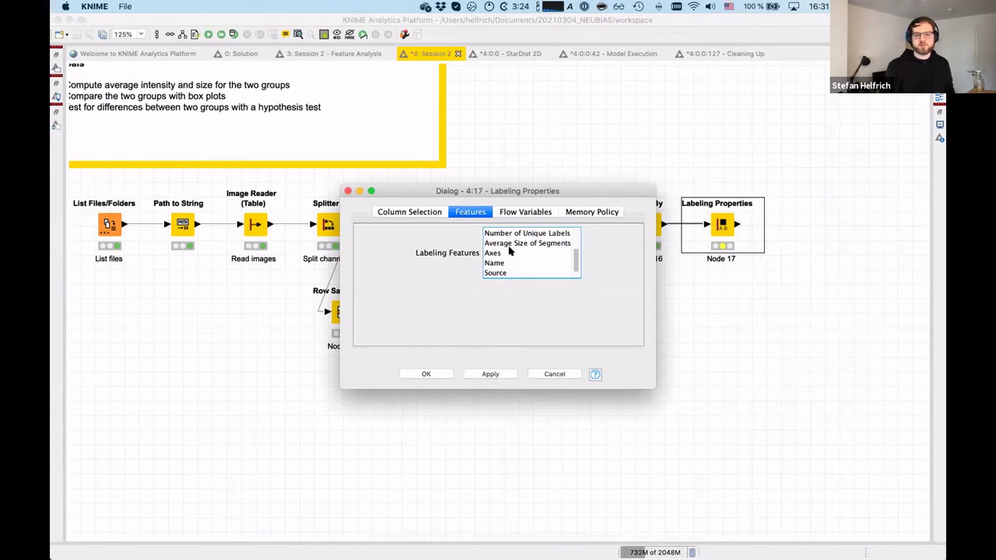
pyautogui.scroll(-1, 510, 250)
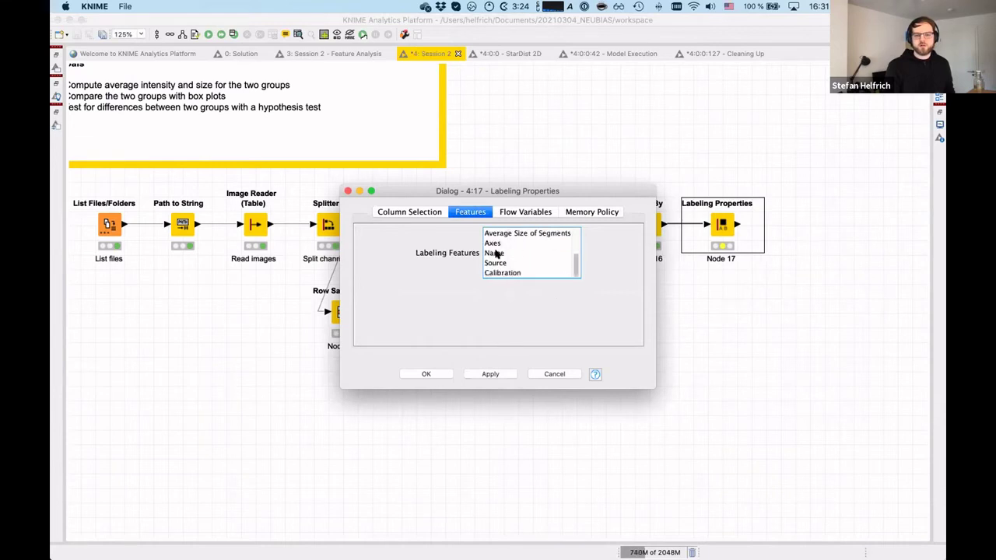
pyautogui.click(499, 253)
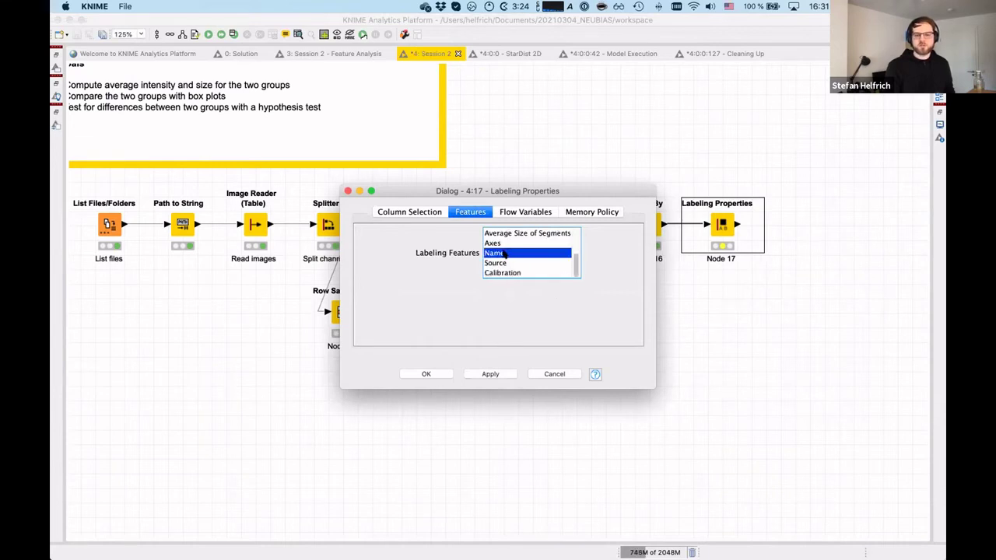
pyautogui.scroll(3, 504, 253)
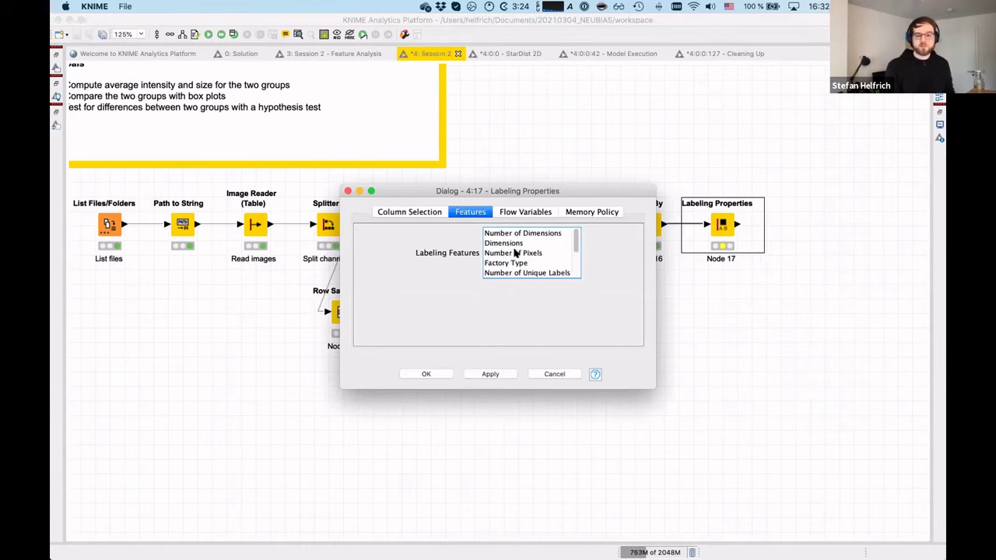
pyautogui.scroll(-2, 536, 254)
pyautogui.scroll(-3, 536, 254)
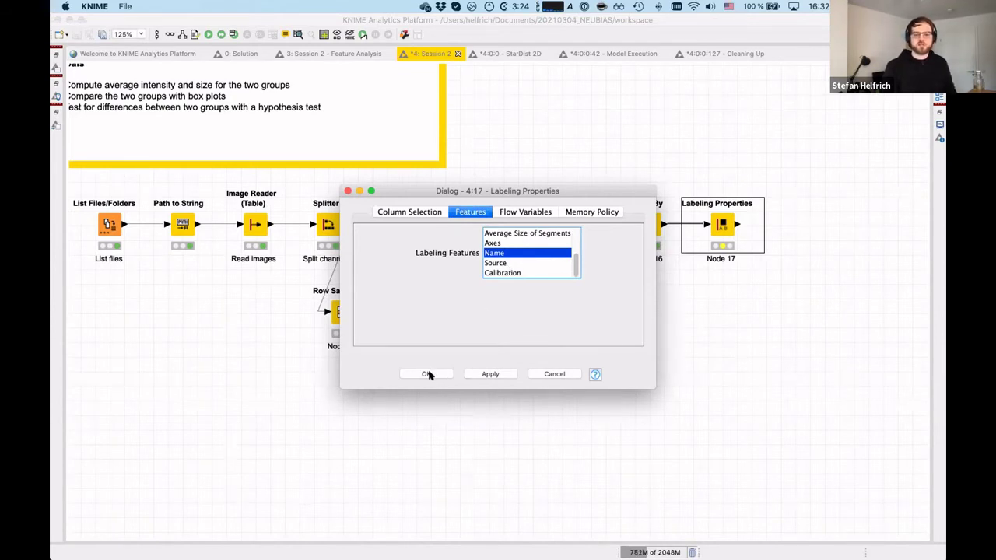
pyautogui.click(428, 376)
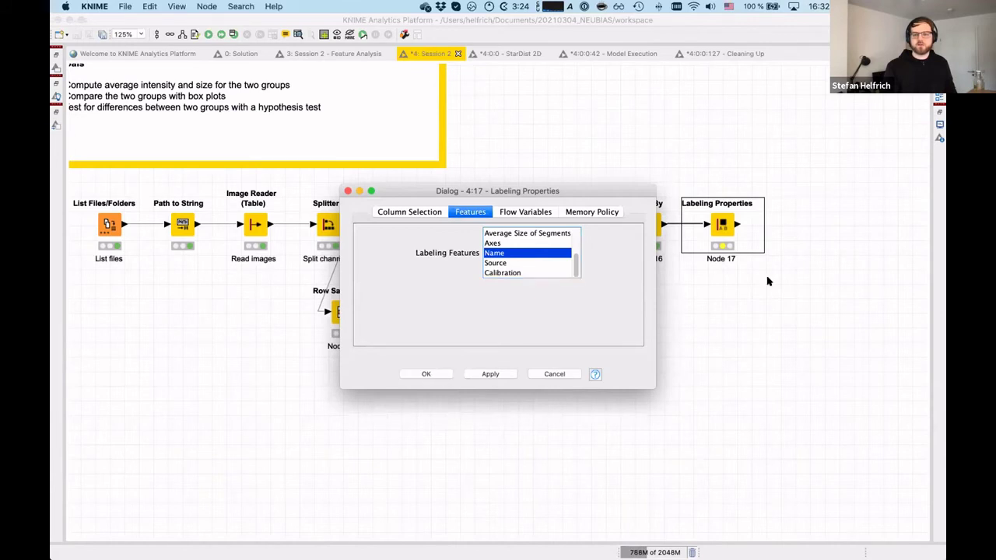
pyautogui.rightClick(722, 224)
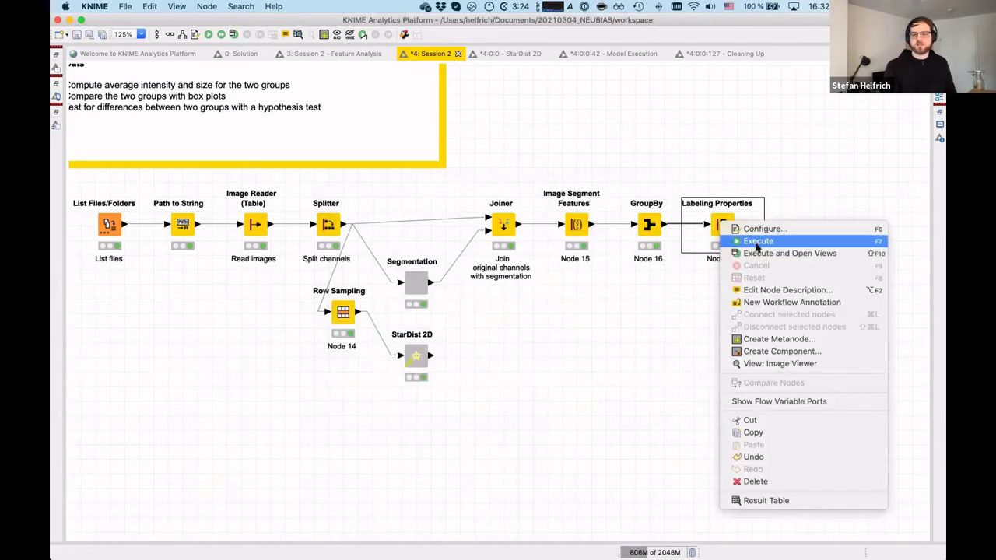
pyautogui.click(756, 242)
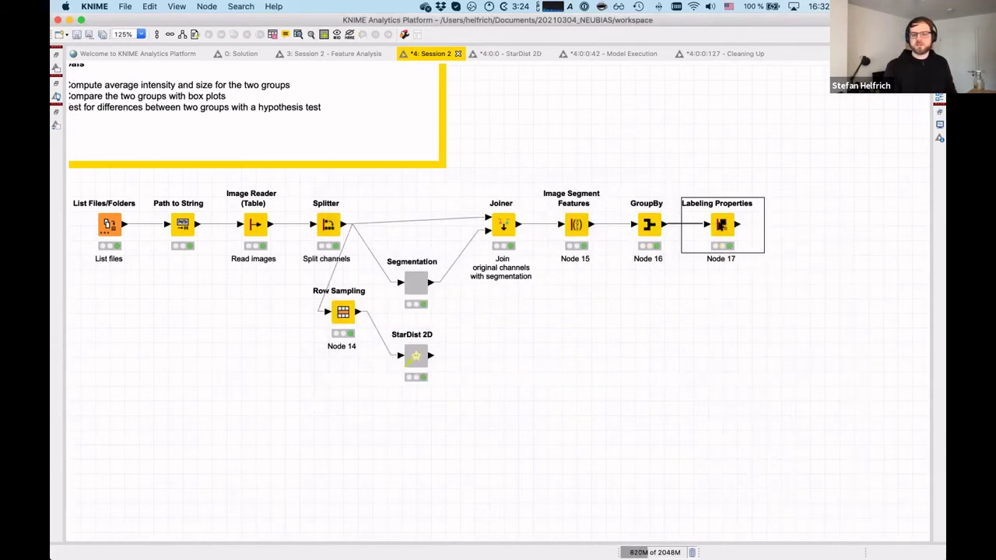
# Inspect the Labeling Properties result table with the Mean(Num Pix) column widened, and close it.
pyautogui.rightClick(719, 221)
pyautogui.click(782, 502)
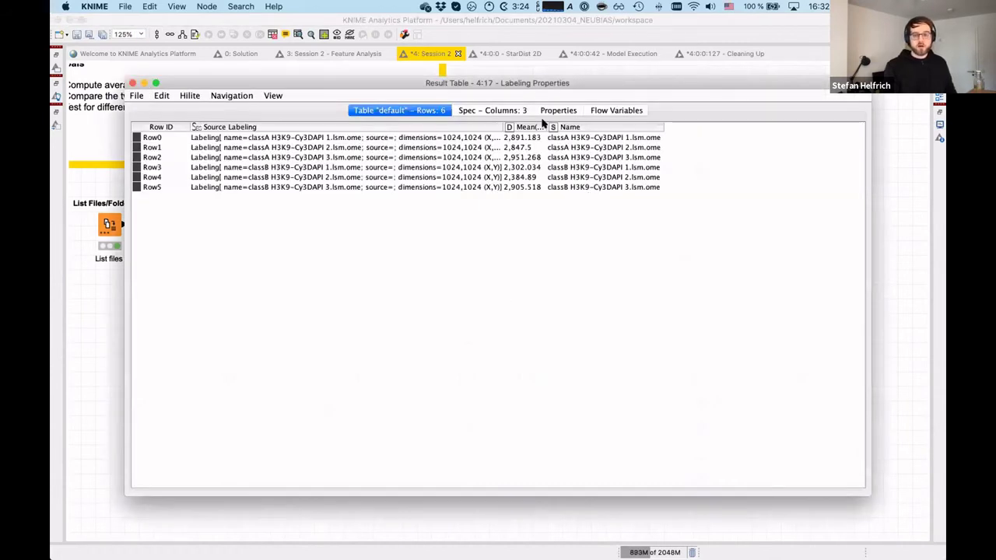
pyautogui.moveTo(545, 125); pyautogui.dragTo(516, 127)
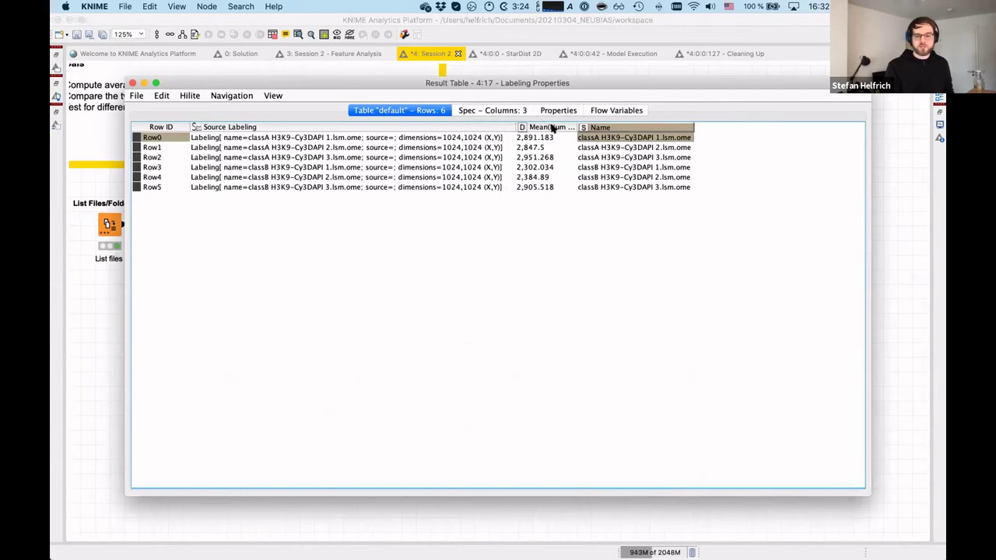
pyautogui.click(132, 83)
# Search the node repository for "string manip" and add the String Manipulation node next to Labeling Properties, connected to its output.
pyautogui.press('super+shift+l')
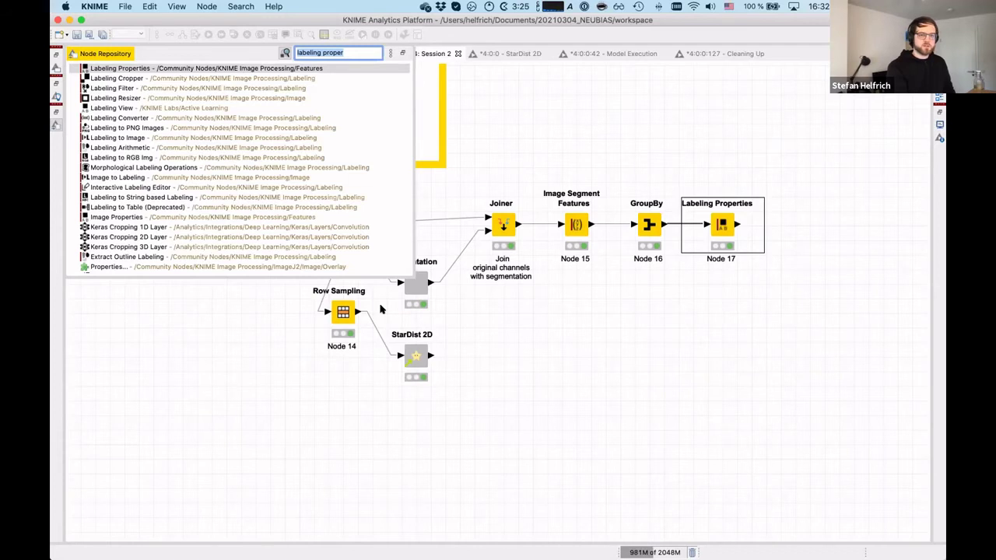
pyautogui.write('string')
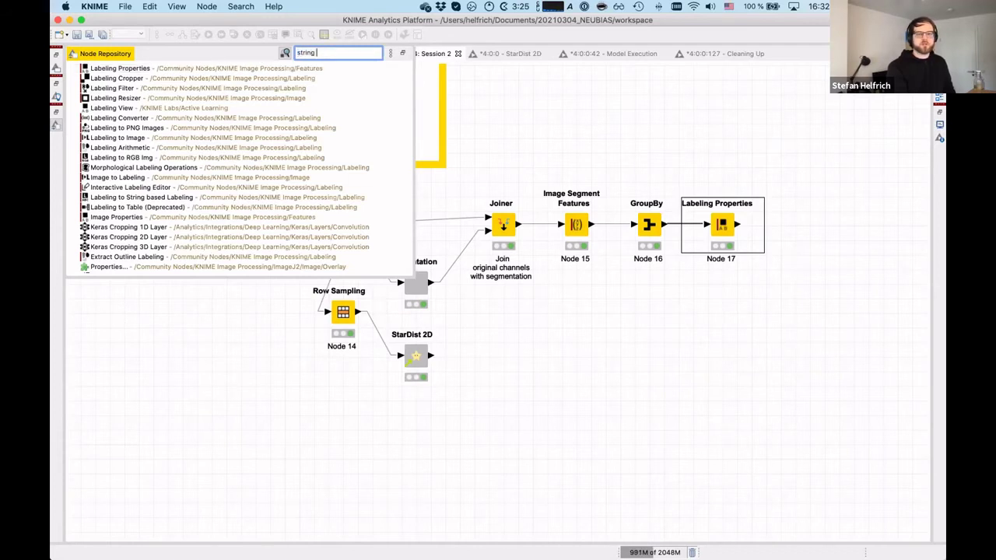
pyautogui.write(' manip')
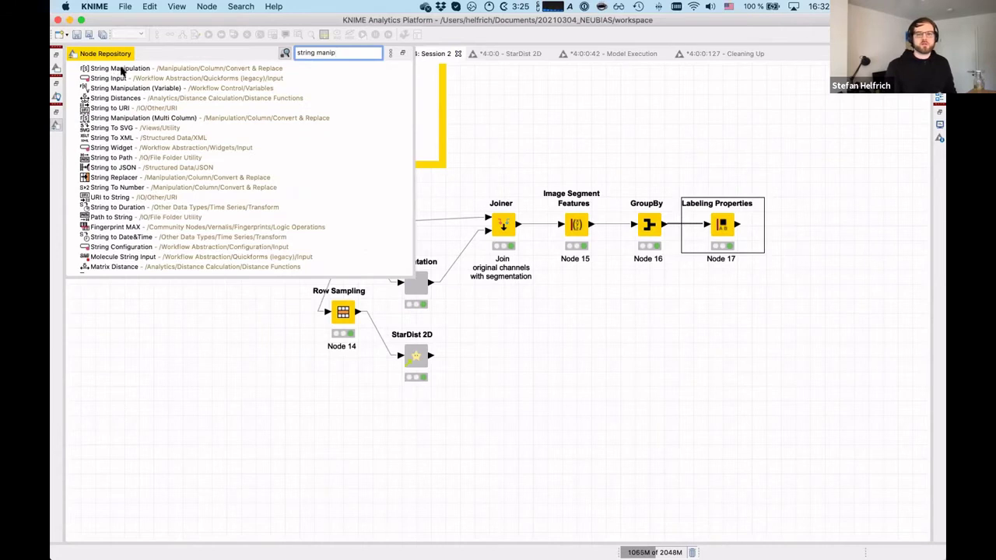
pyautogui.doubleClick(123, 69)
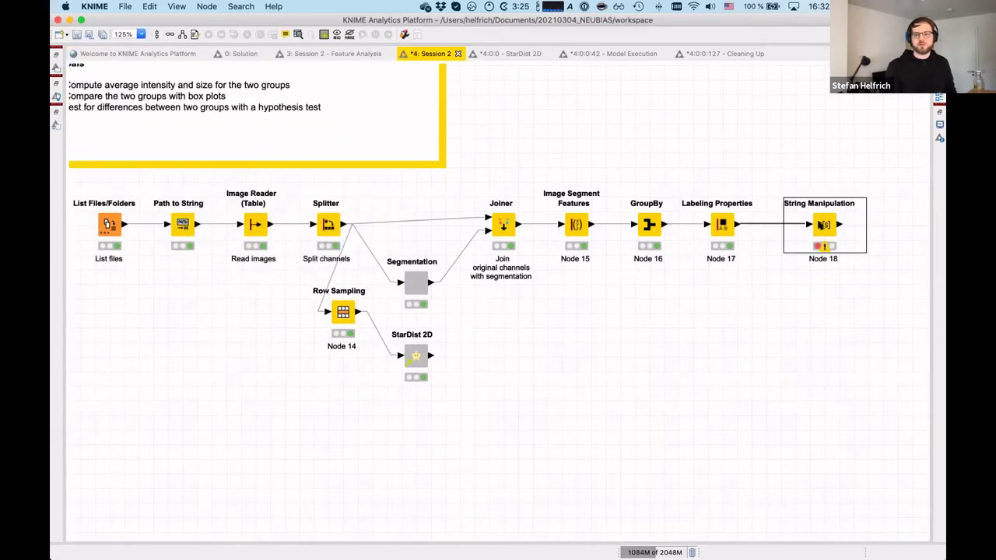
pyautogui.moveTo(822, 225); pyautogui.dragTo(808, 225)
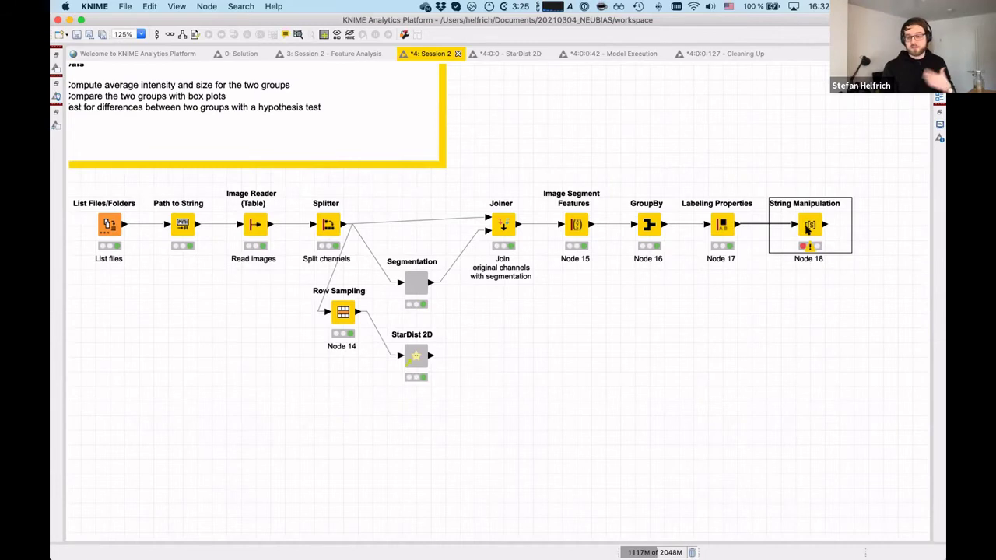
# Open the String Manipulation node's configuration and insert the substr(str, start, length) function into the expression.
pyautogui.rightClick(809, 225)
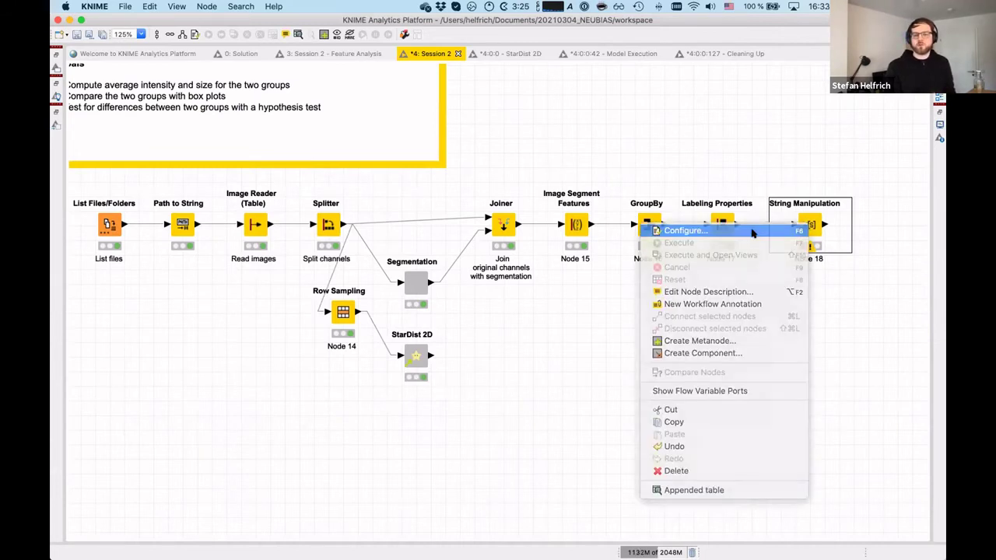
pyautogui.click(749, 231)
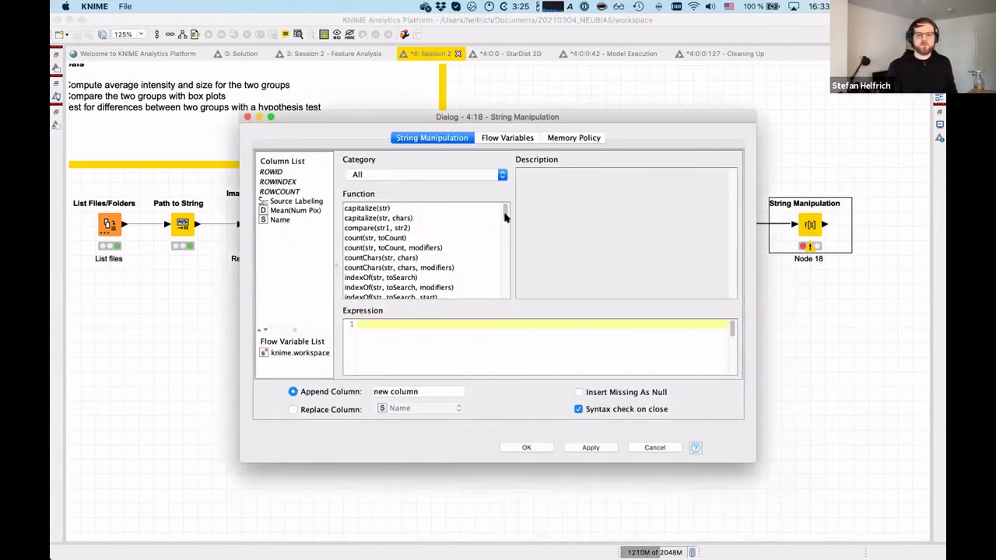
pyautogui.scroll(-3, 504, 218)
pyautogui.scroll(3, 506, 215)
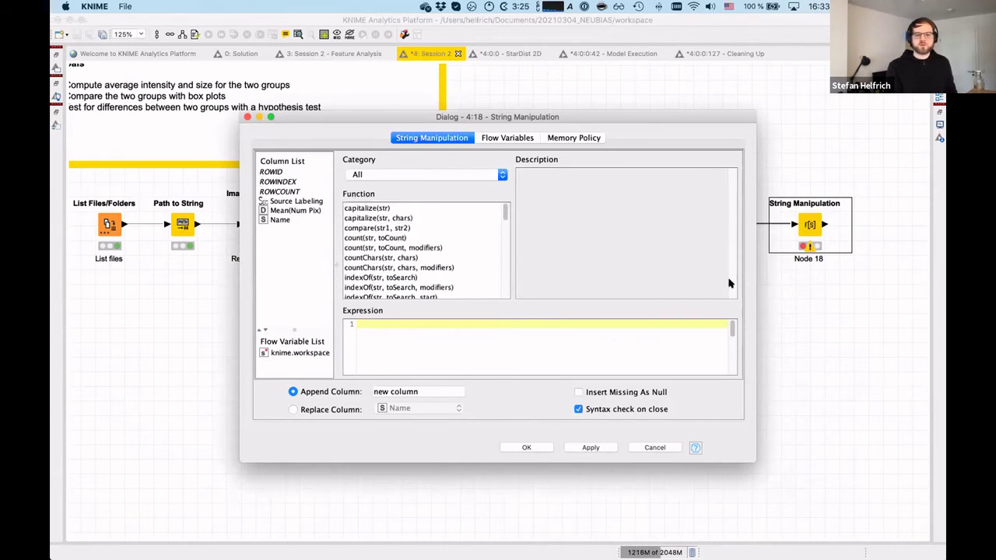
pyautogui.scroll(-1, 503, 219)
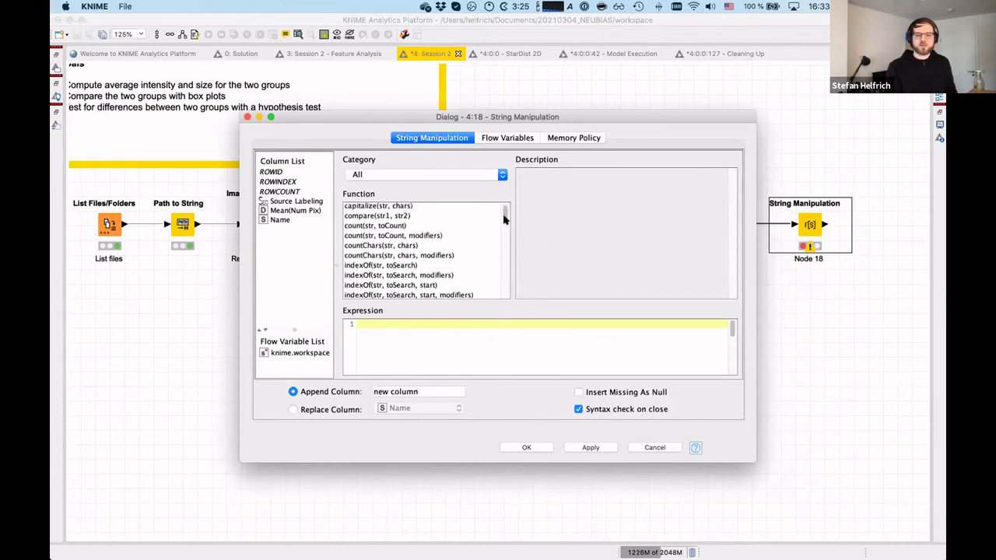
pyautogui.scroll(-5, 503, 219)
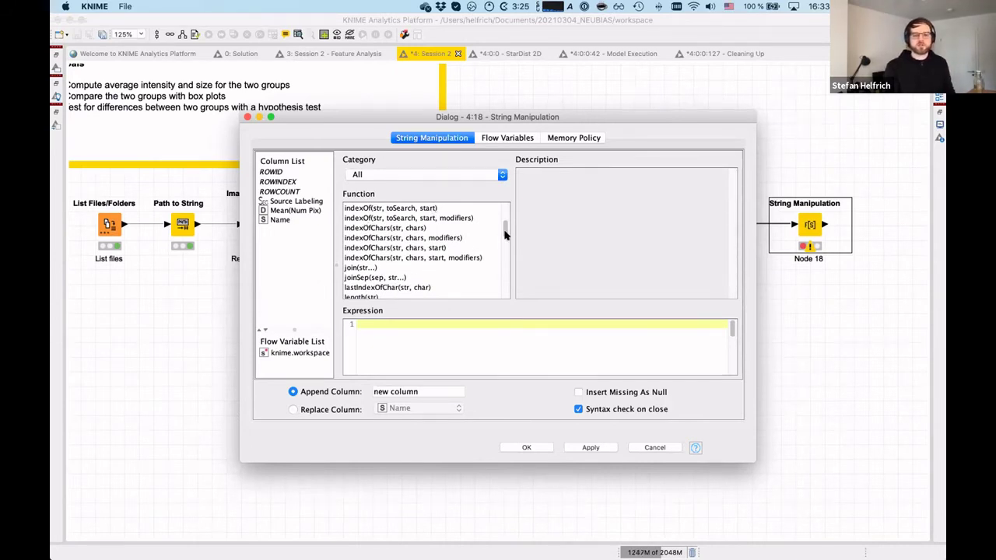
pyautogui.moveTo(503, 226); pyautogui.dragTo(504, 278)
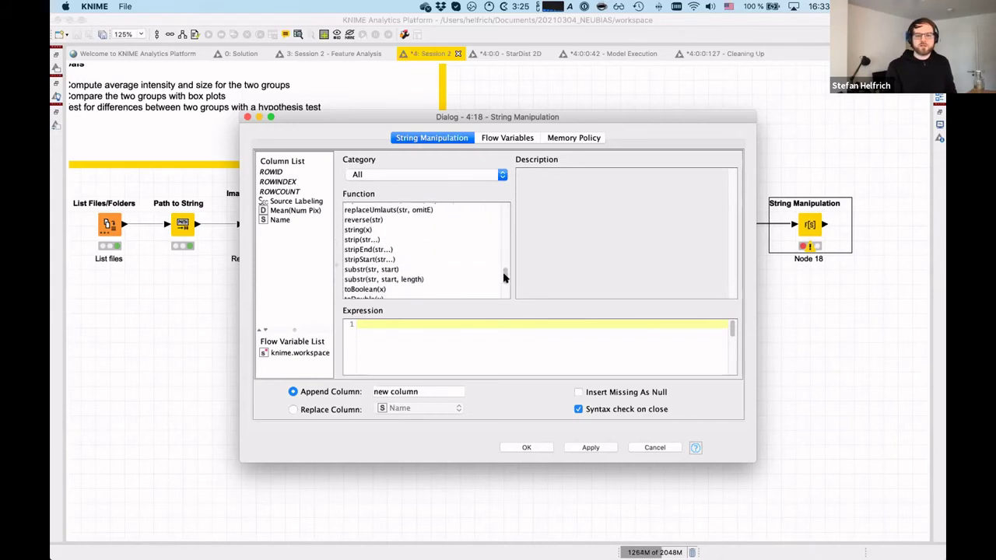
pyautogui.click(391, 280)
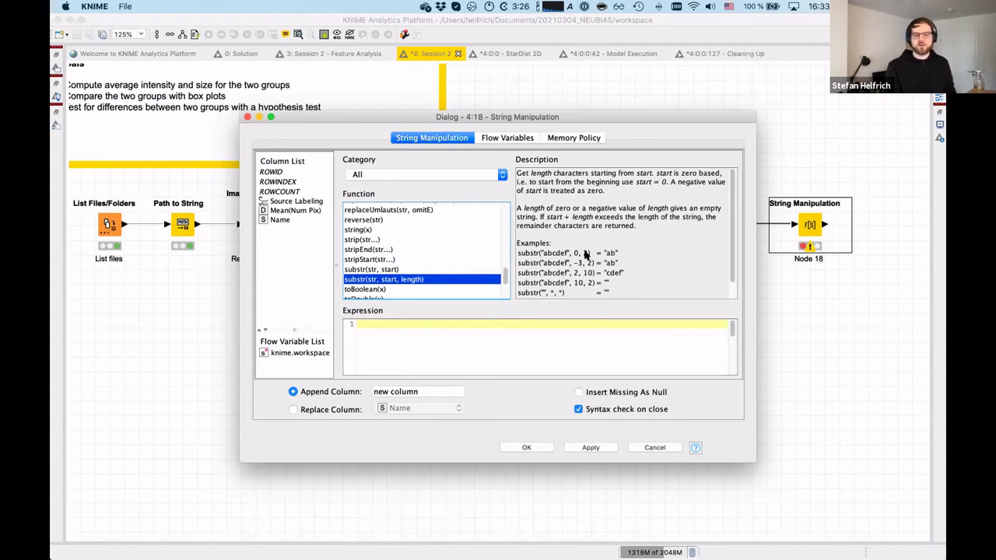
pyautogui.doubleClick(375, 282)
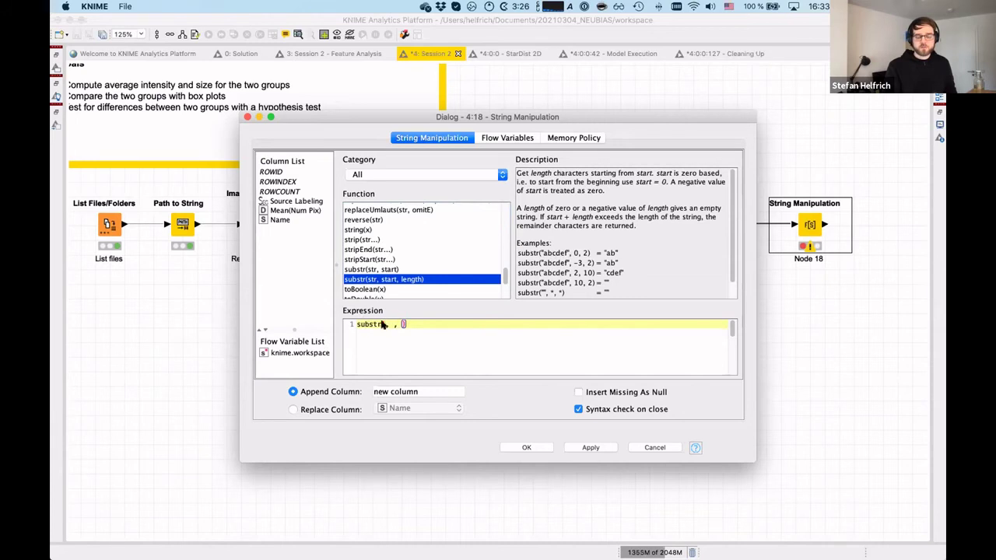
# Complete the expression as substr($Name$, 0, 6), using the Name column as the input string.
pyautogui.click(277, 222)
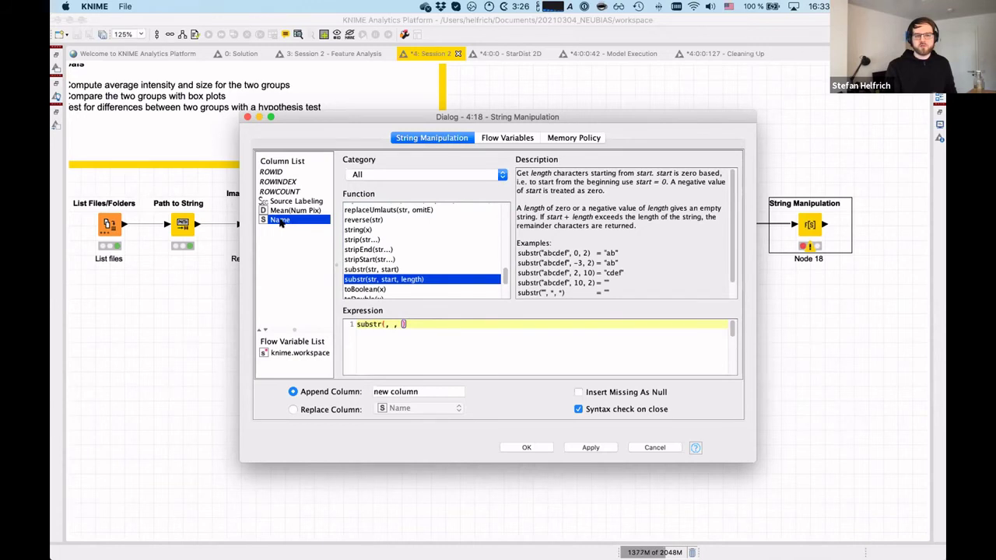
pyautogui.doubleClick(280, 221)
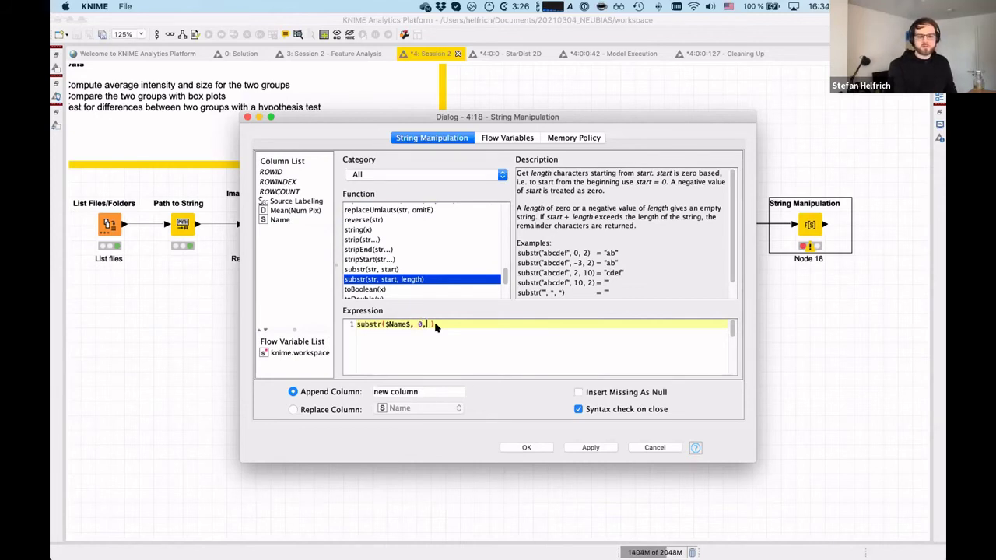
pyautogui.write('6')
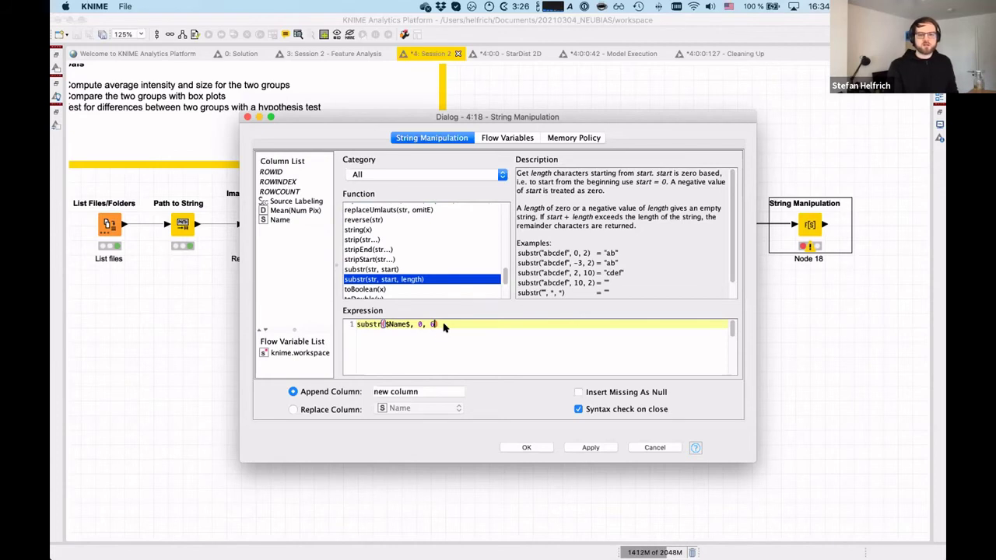
# Name the appended column Class, accept the configuration and execute the String Manipulation node.
pyautogui.click(422, 391)
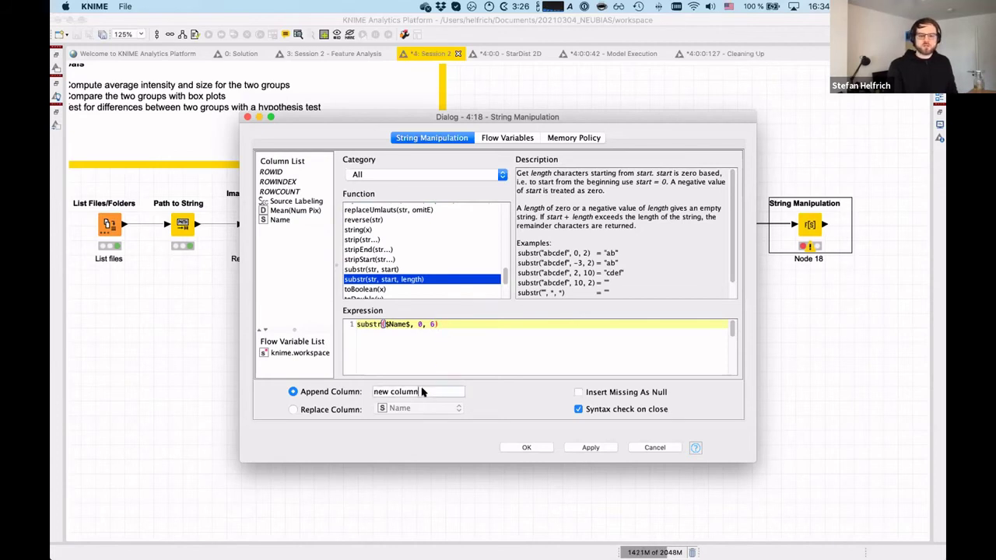
pyautogui.tripleClick(422, 391)
pyautogui.write('C')
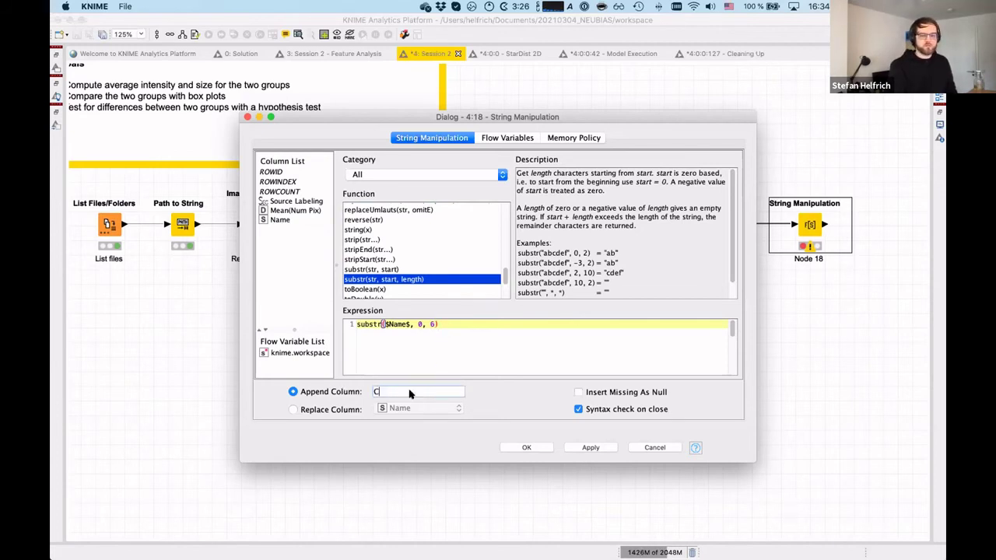
pyautogui.write('lass')
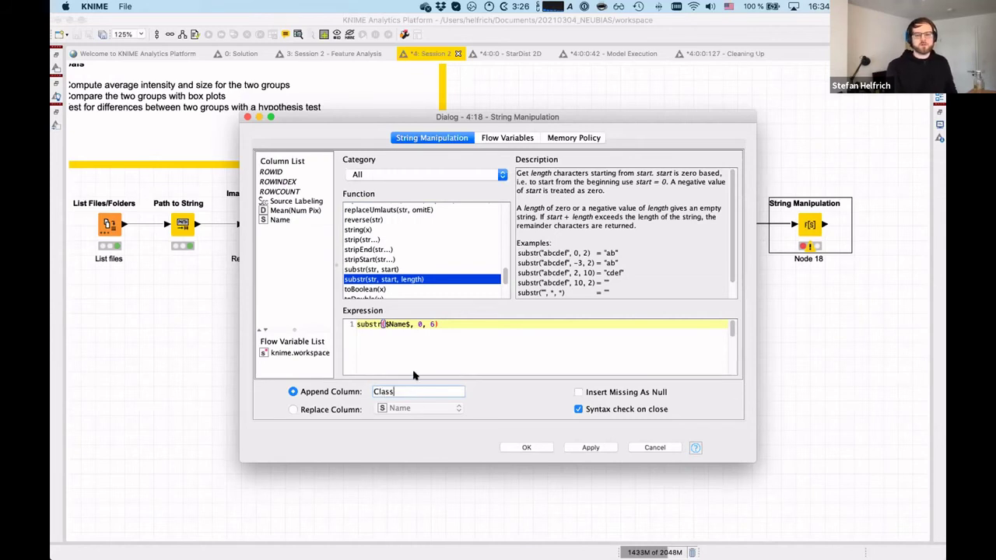
pyautogui.click(527, 447)
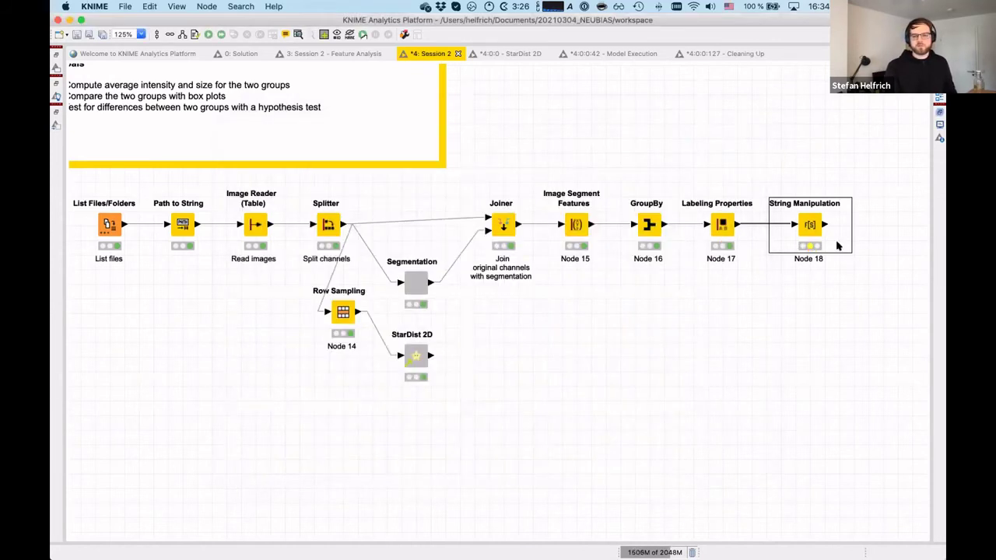
pyautogui.rightClick(810, 226)
pyautogui.click(805, 239)
# Inspect the String Manipulation output table, comparing the Name and Class columns across both classes, and close it.
pyautogui.rightClick(808, 227)
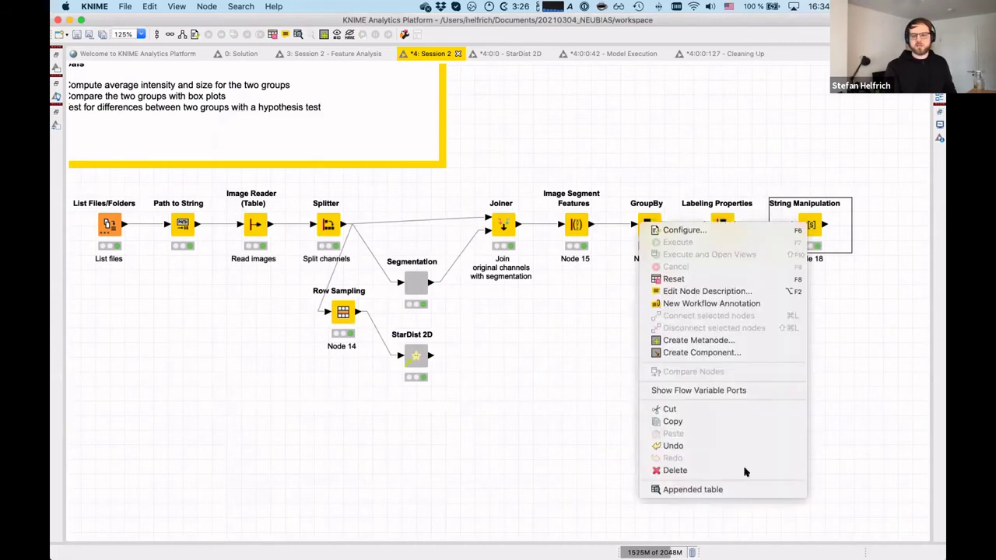
pyautogui.press('Return')
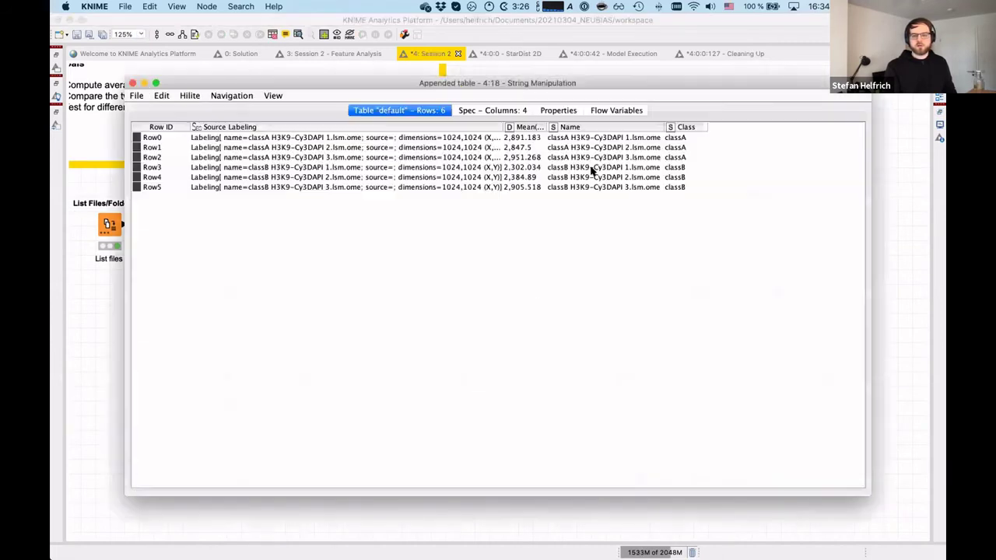
pyautogui.moveTo(661, 123); pyautogui.dragTo(671, 126)
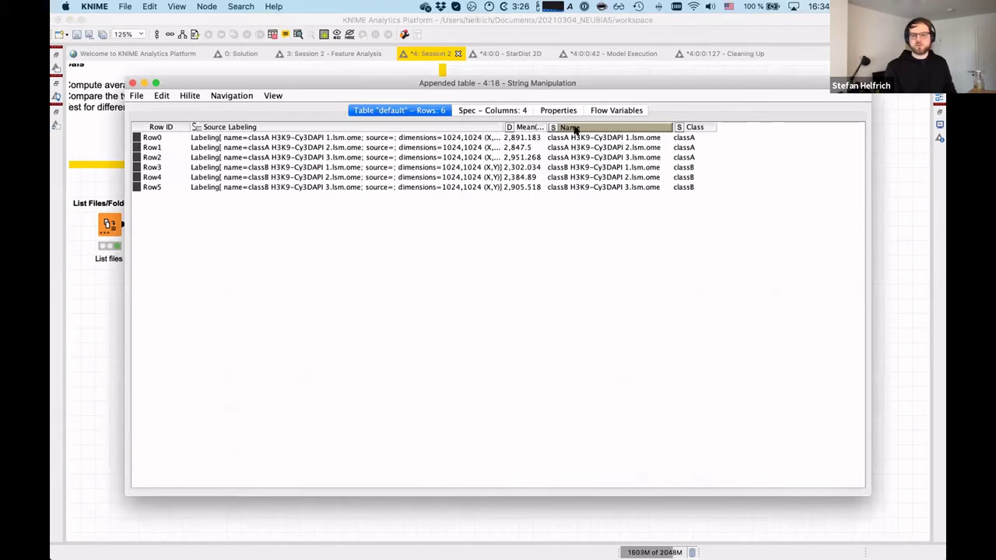
pyautogui.click(572, 138)
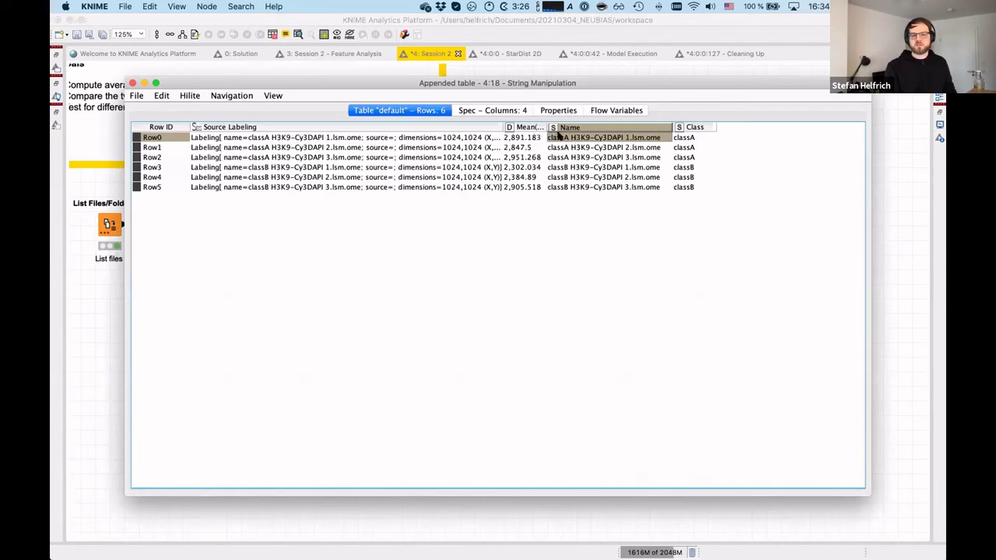
pyautogui.click(691, 139)
pyautogui.moveTo(691, 148); pyautogui.dragTo(690, 187)
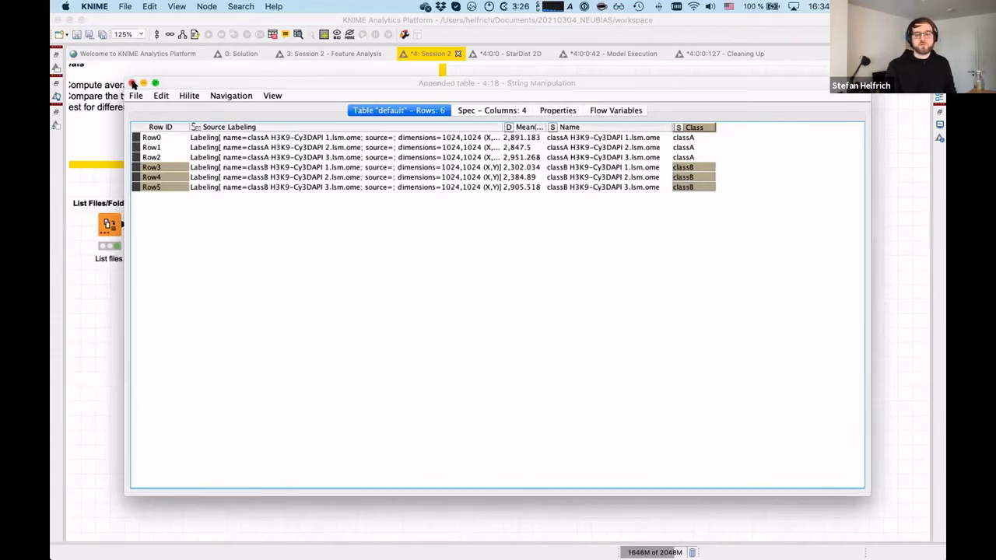
pyautogui.click(132, 82)
# Move the GroupBy node below the main row and connect Image Segment Features directly to Labeling Properties, replacing the existing connection.
pyautogui.click(655, 232)
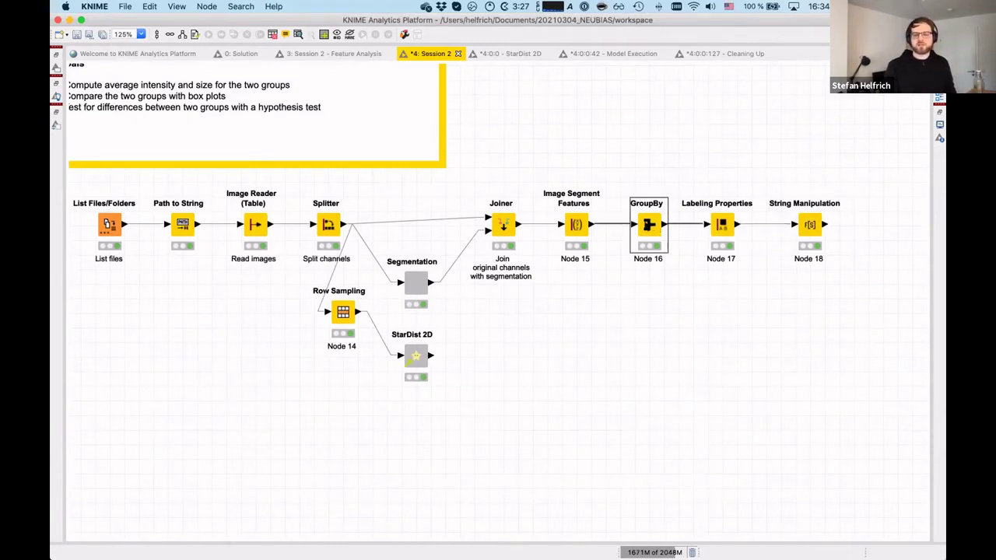
pyautogui.rightClick(648, 255)
pyautogui.click(647, 270)
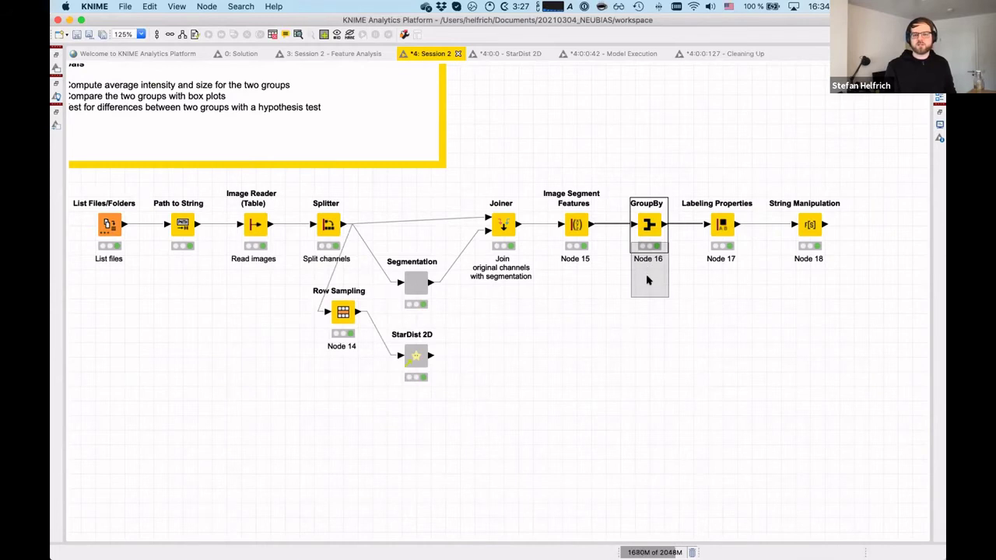
pyautogui.moveTo(647, 280); pyautogui.dragTo(647, 296)
pyautogui.click(617, 231)
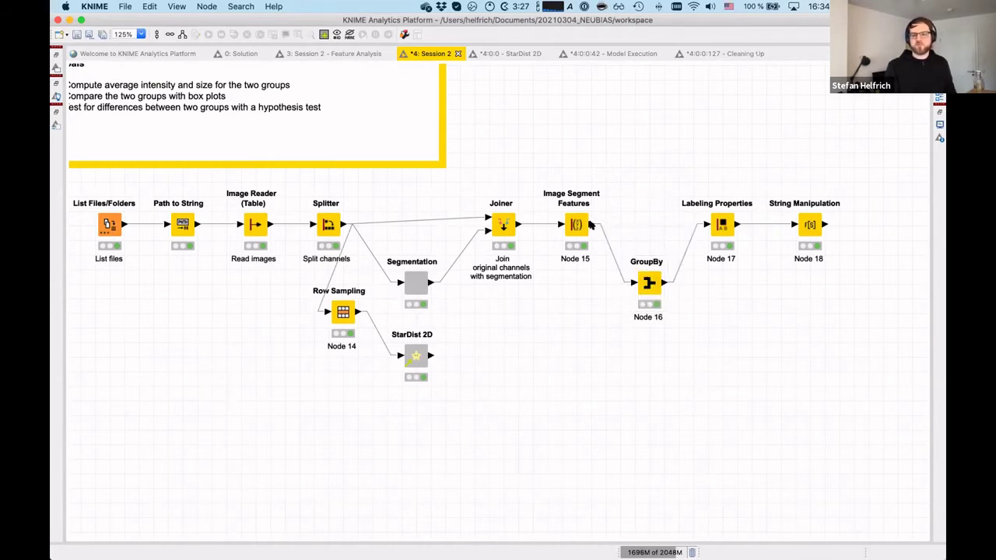
pyautogui.moveTo(596, 225); pyautogui.dragTo(712, 232)
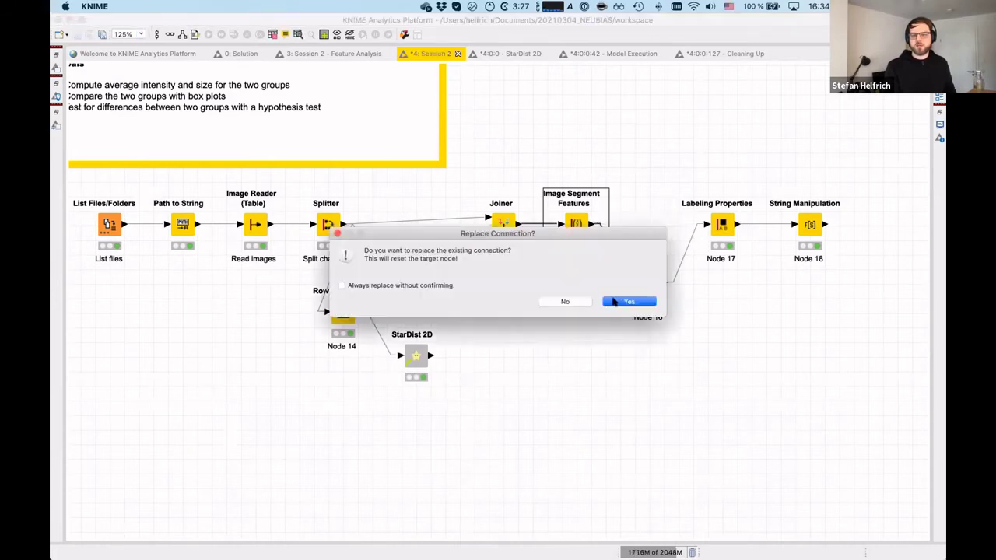
pyautogui.press('Return')
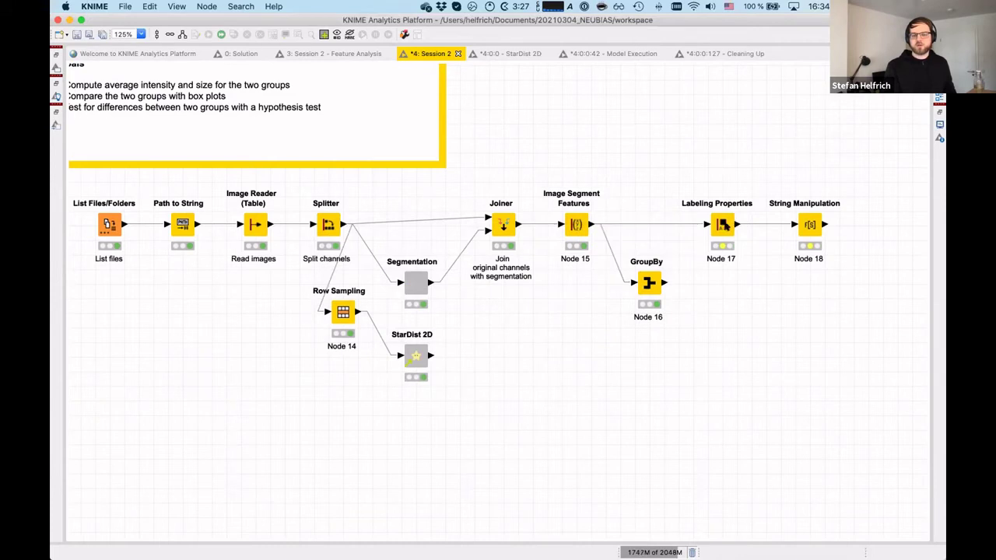
# Execute the String Manipulation node on the individual segments, check the Class column in its output table, and close it.
pyautogui.click(805, 225)
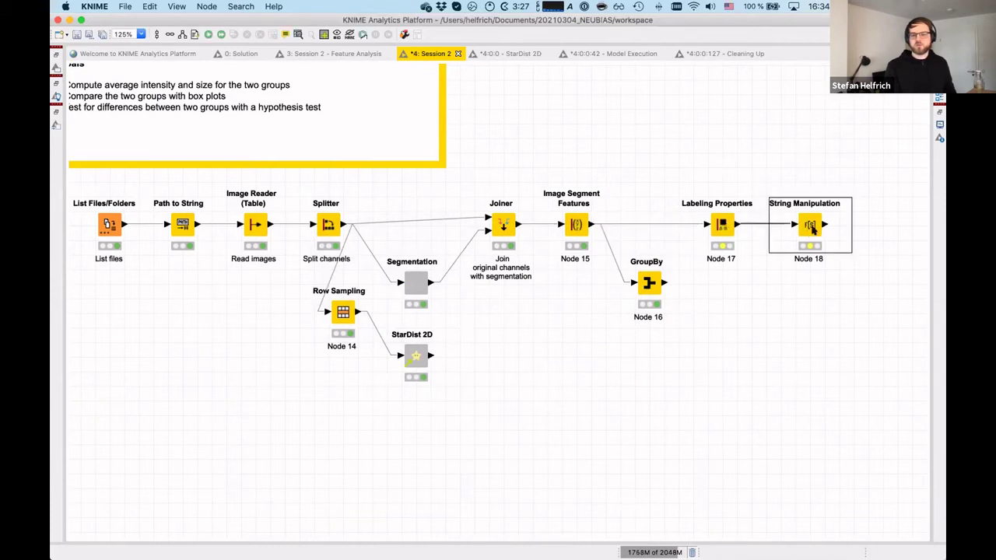
pyautogui.rightClick(808, 225)
pyautogui.click(727, 247)
pyautogui.rightClick(810, 226)
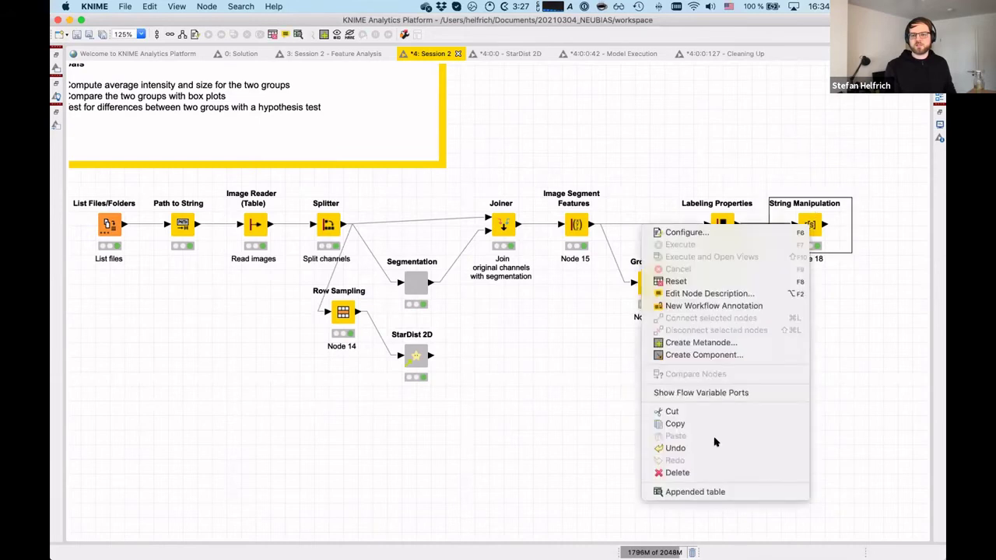
pyautogui.click(699, 493)
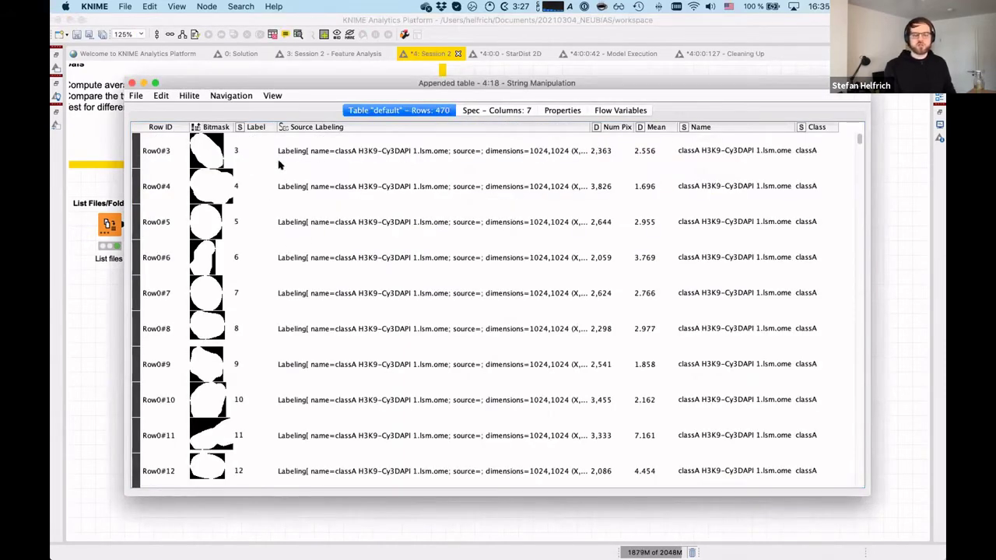
pyautogui.click(645, 151)
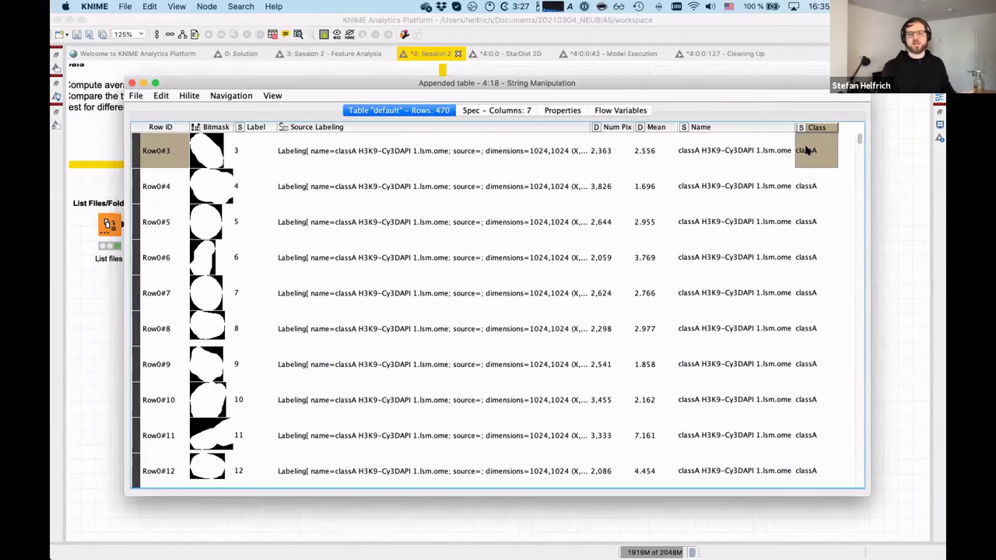
pyautogui.click(131, 82)
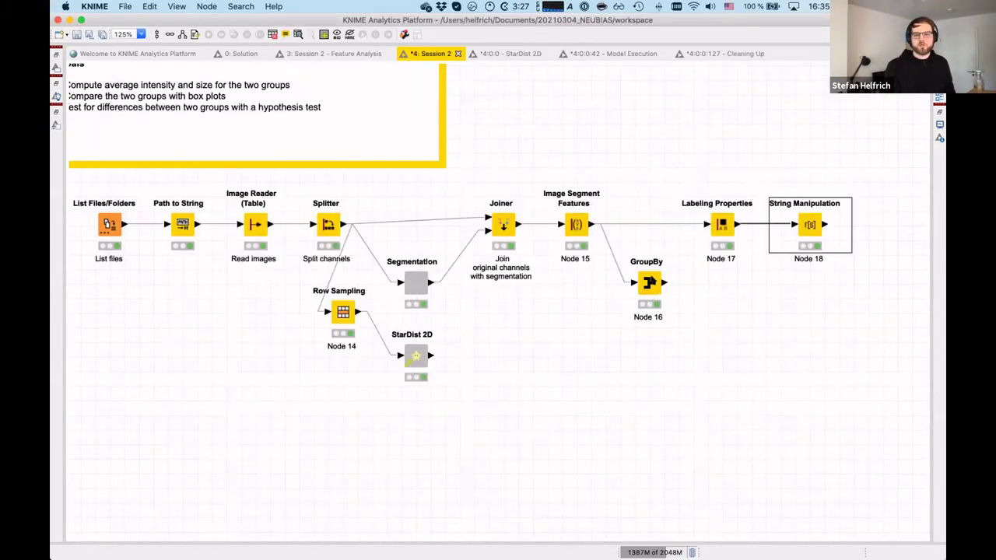
# Move the GroupBy node behind String Manipulation and connect it to that node's output, replacing its existing input connection.
pyautogui.click(649, 282)
pyautogui.moveTo(649, 281); pyautogui.dragTo(877, 247)
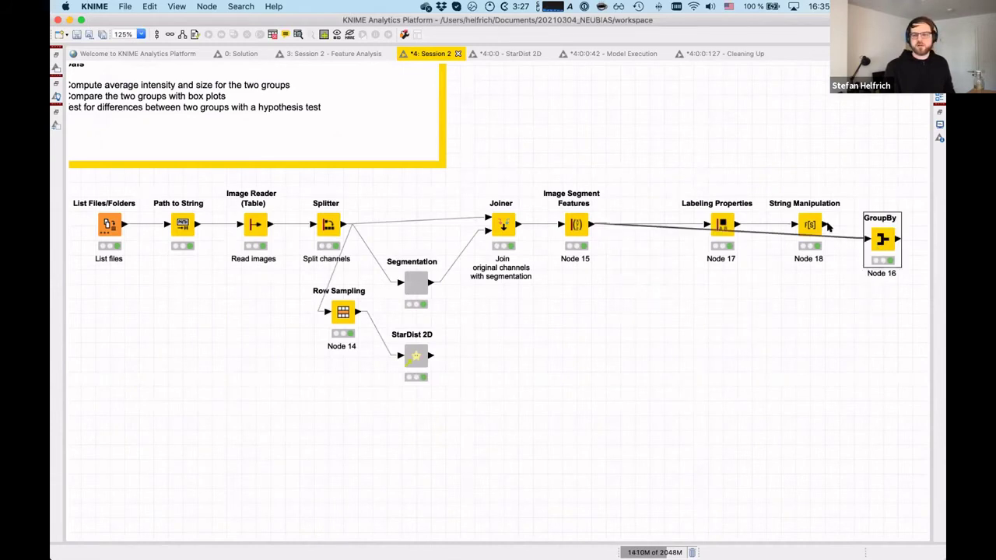
pyautogui.moveTo(825, 224); pyautogui.dragTo(889, 219)
pyautogui.click(632, 302)
# In the GroupBy configuration, replace the group column Source Labeling with Class.
pyautogui.rightClick(883, 224)
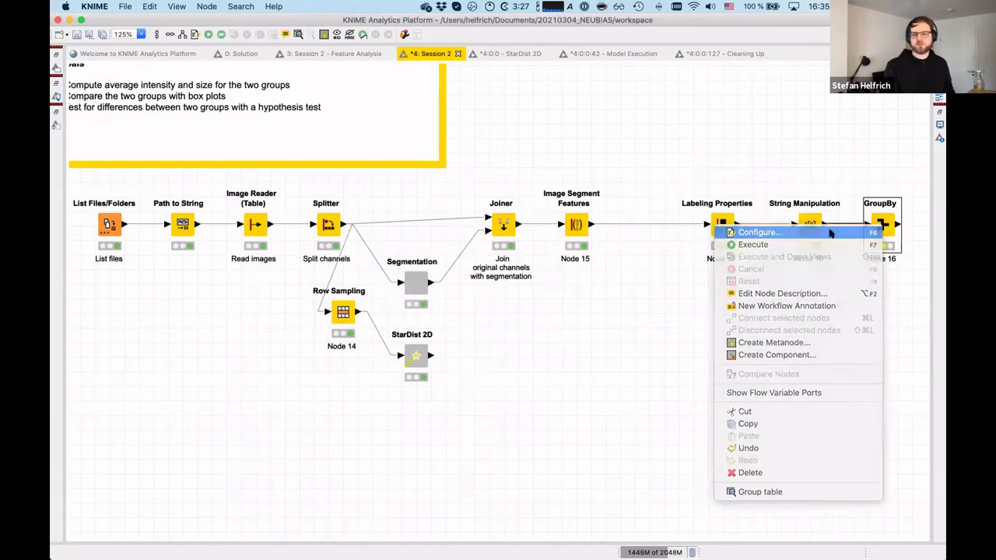
pyautogui.click(829, 233)
pyautogui.click(350, 144)
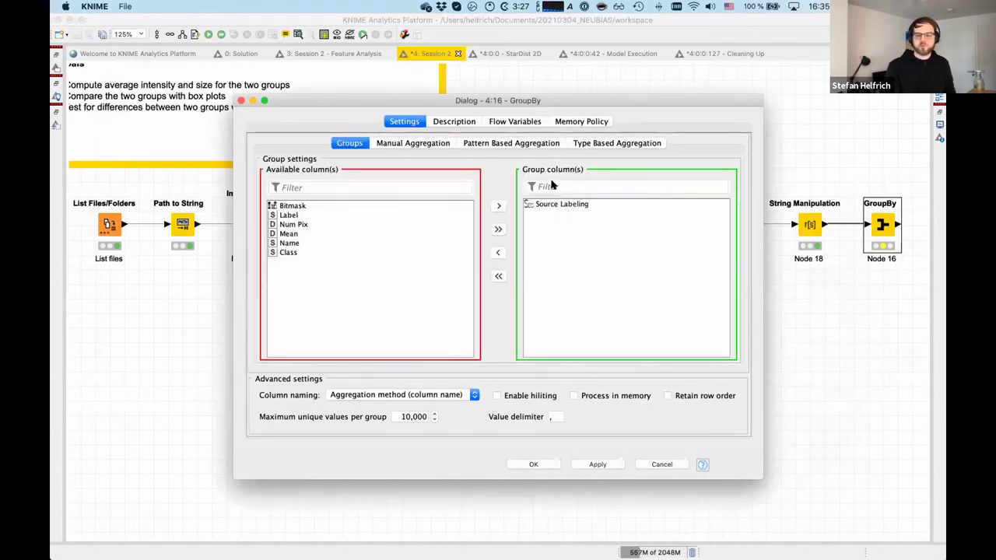
pyautogui.click(568, 205)
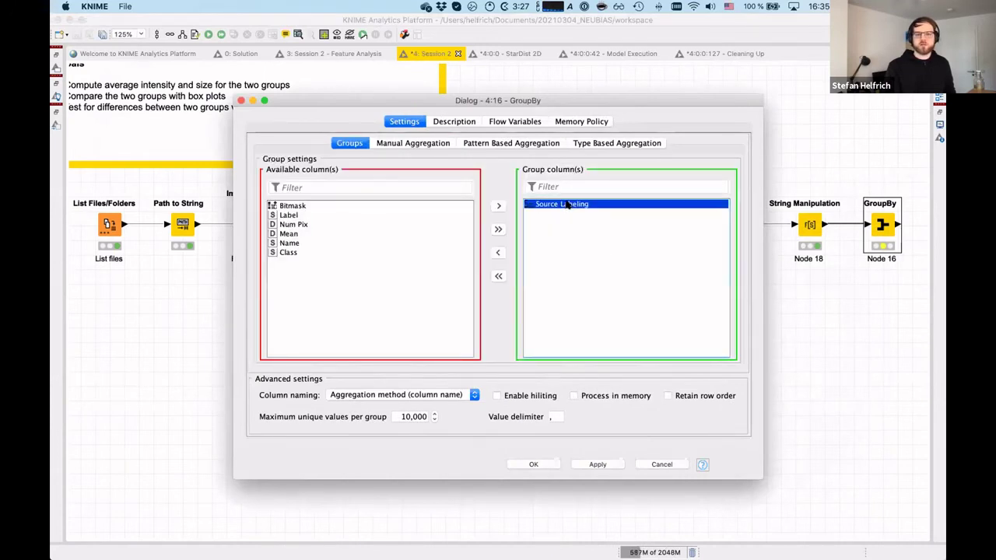
pyautogui.click(498, 253)
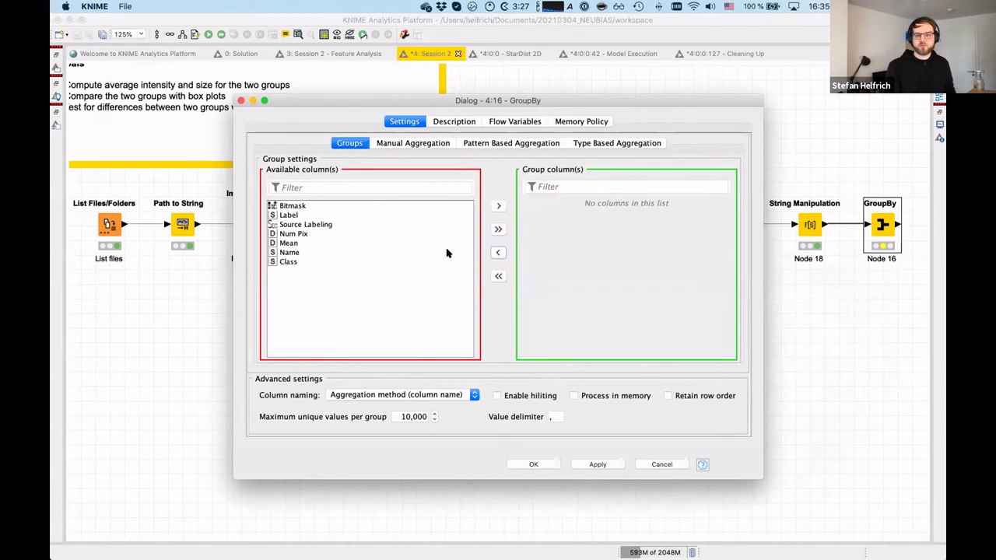
pyautogui.click(290, 262)
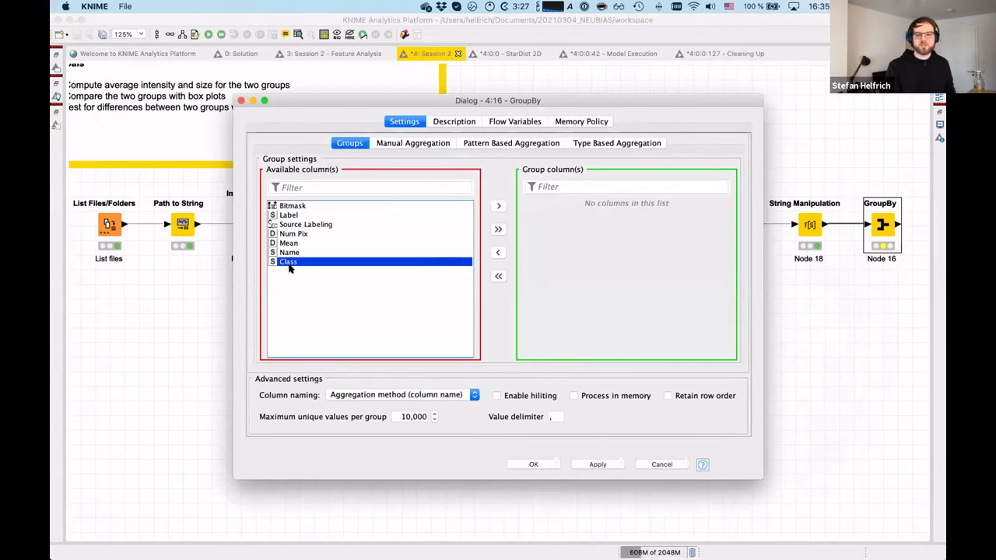
pyautogui.click(497, 209)
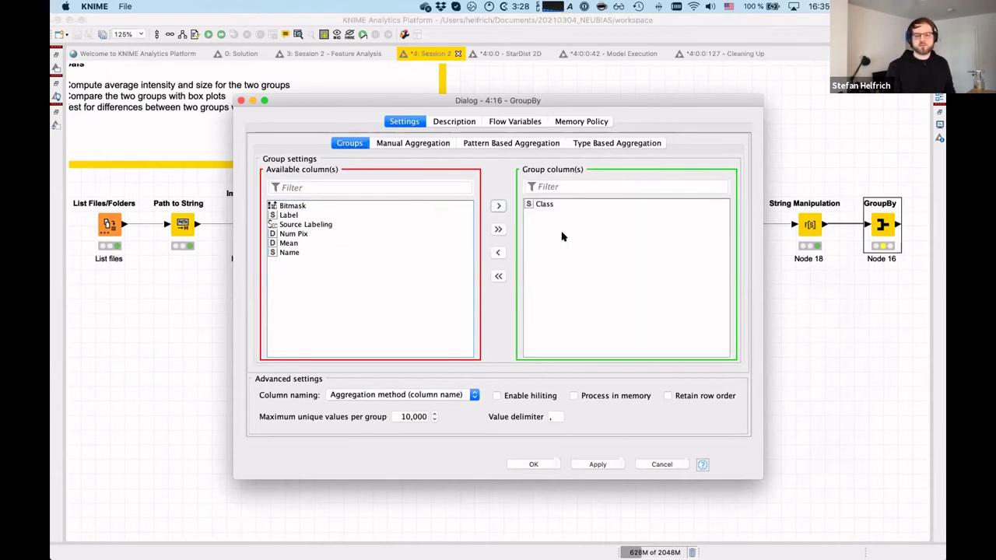
# Add the Mean column to GroupBy's manual aggregation using the Mean method, accept the settings and execute the node.
pyautogui.click(421, 144)
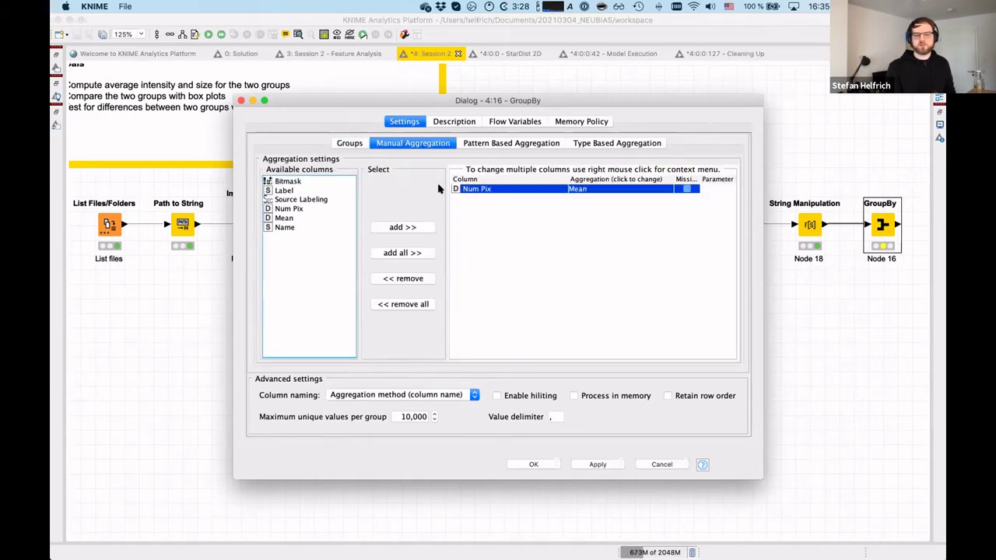
pyautogui.click(284, 220)
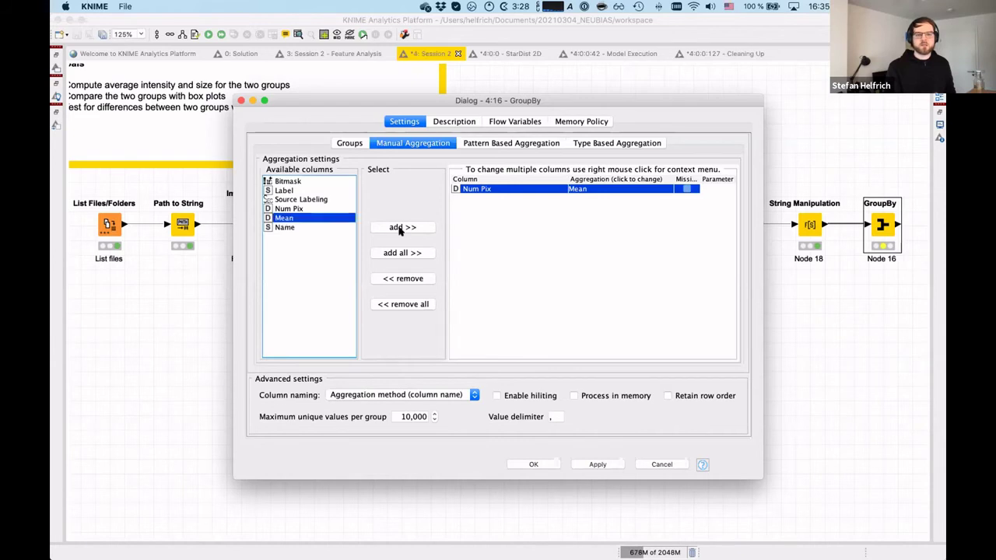
pyautogui.click(402, 226)
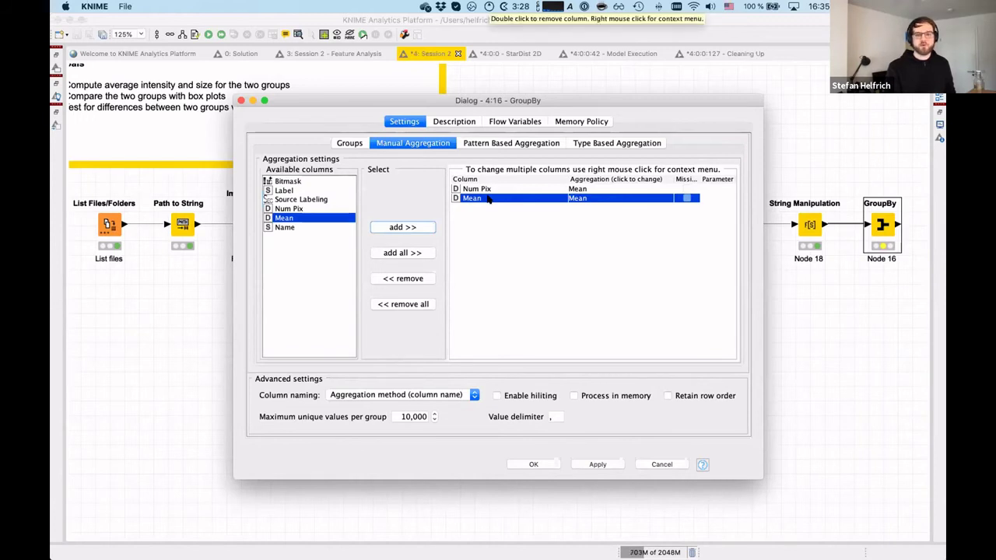
pyautogui.click(531, 464)
pyautogui.hscroll(5, 711, 256)
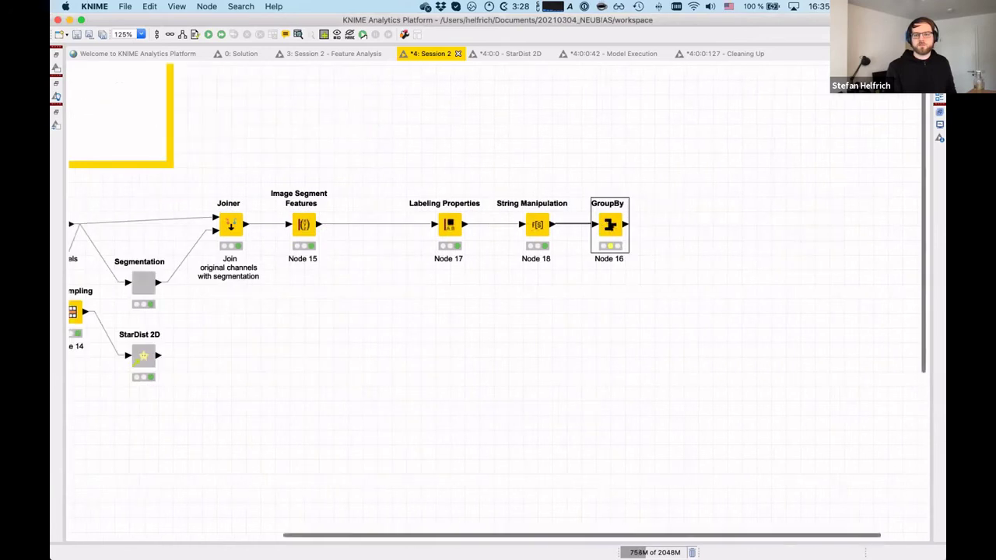
pyautogui.rightClick(613, 225)
pyautogui.click(649, 242)
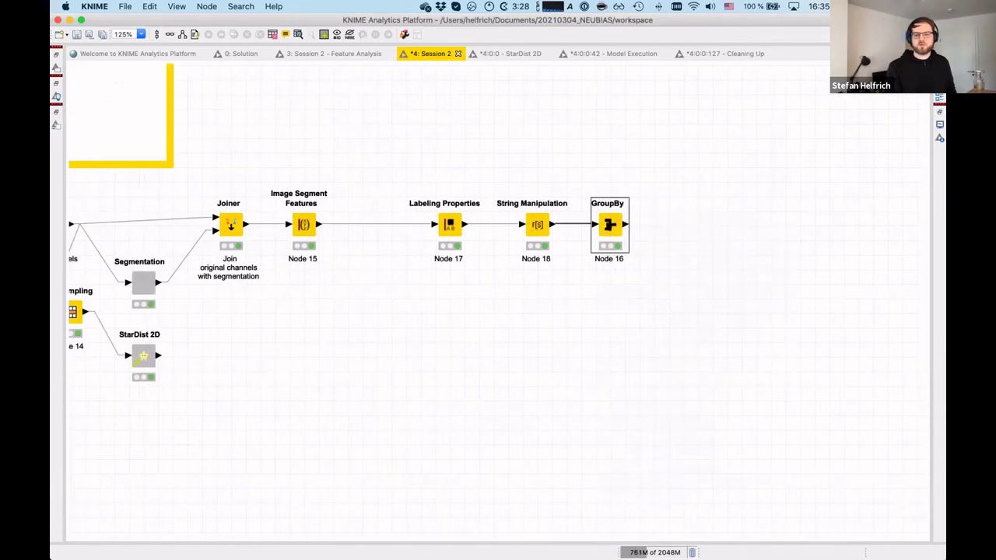
# View the GroupBy output table, widen both mean columns to compare size and intensity of the two classes, and close it.
pyautogui.rightClick(612, 224)
pyautogui.click(647, 487)
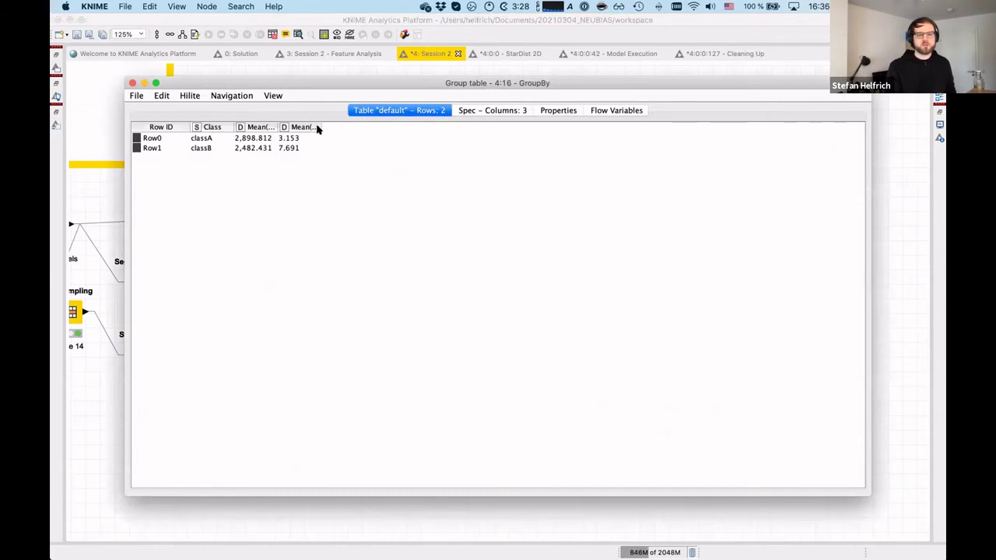
pyautogui.click(209, 139)
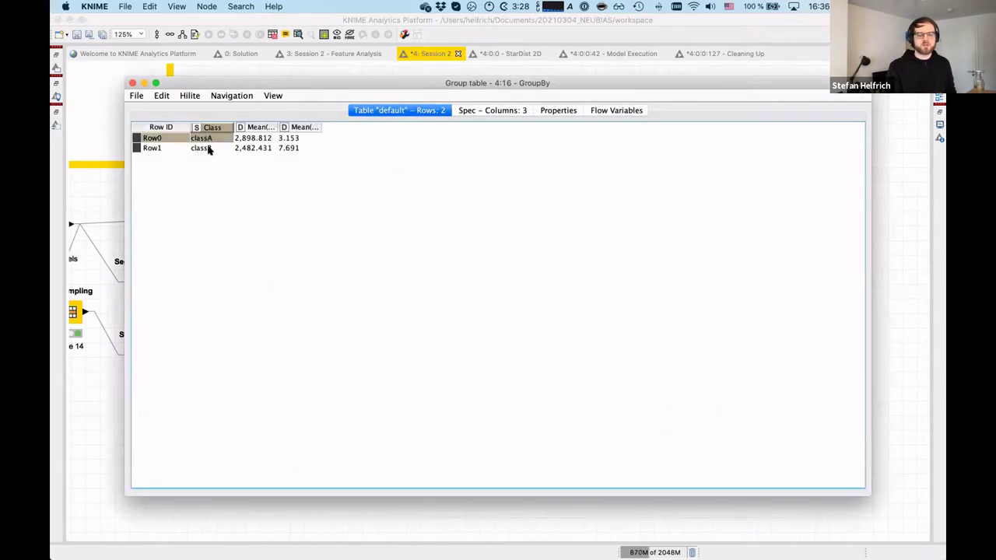
pyautogui.moveTo(281, 127); pyautogui.dragTo(366, 127)
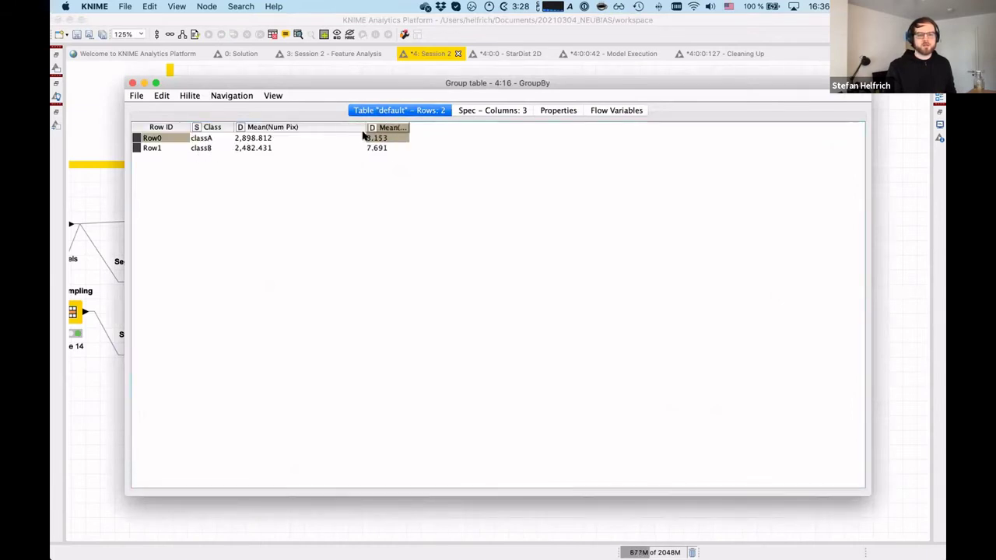
pyautogui.click(254, 148)
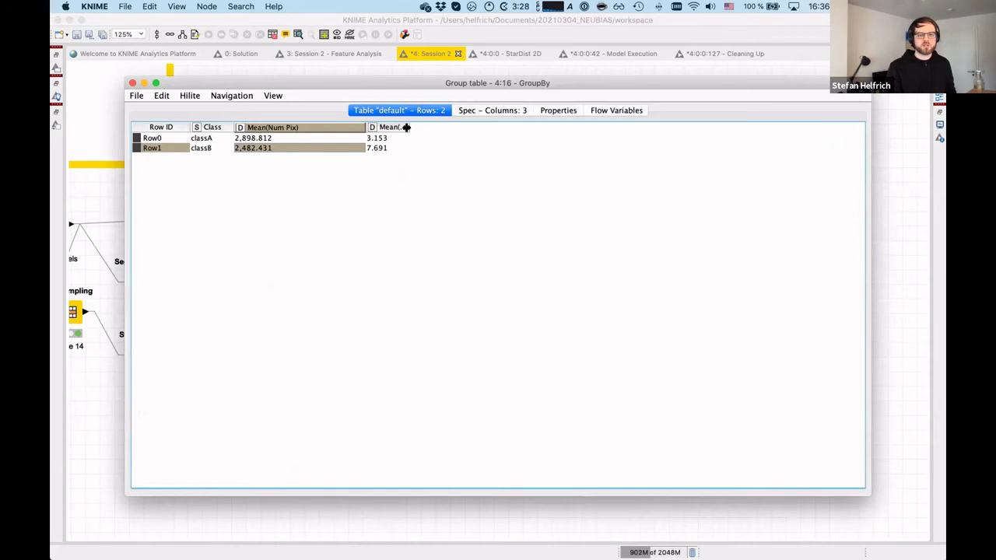
pyautogui.moveTo(408, 126); pyautogui.dragTo(456, 127)
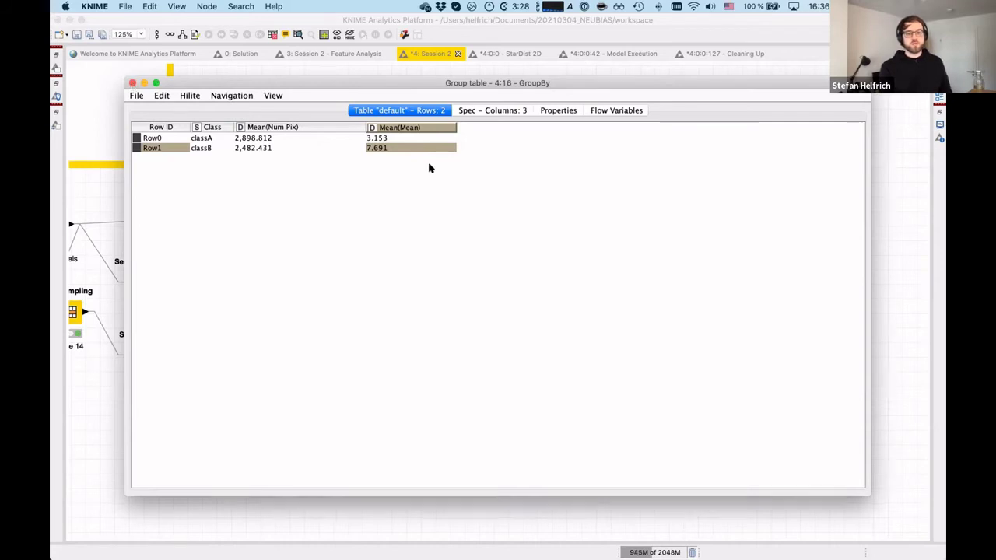
pyautogui.click(131, 84)
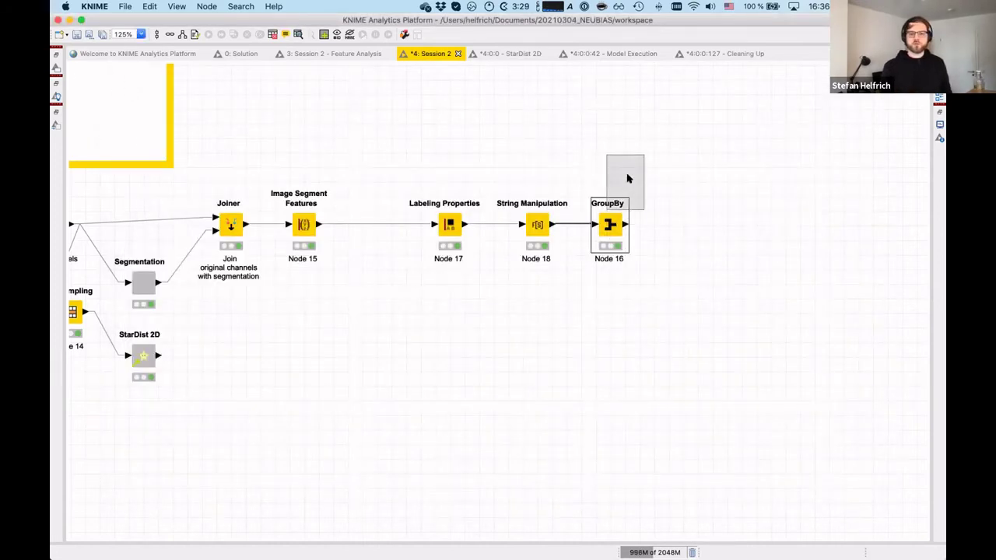
# Move GroupBy above the main node row and add a Conditional Box Plot node below it, fed by String Manipulation's output.
pyautogui.moveTo(629, 179); pyautogui.dragTo(628, 150)
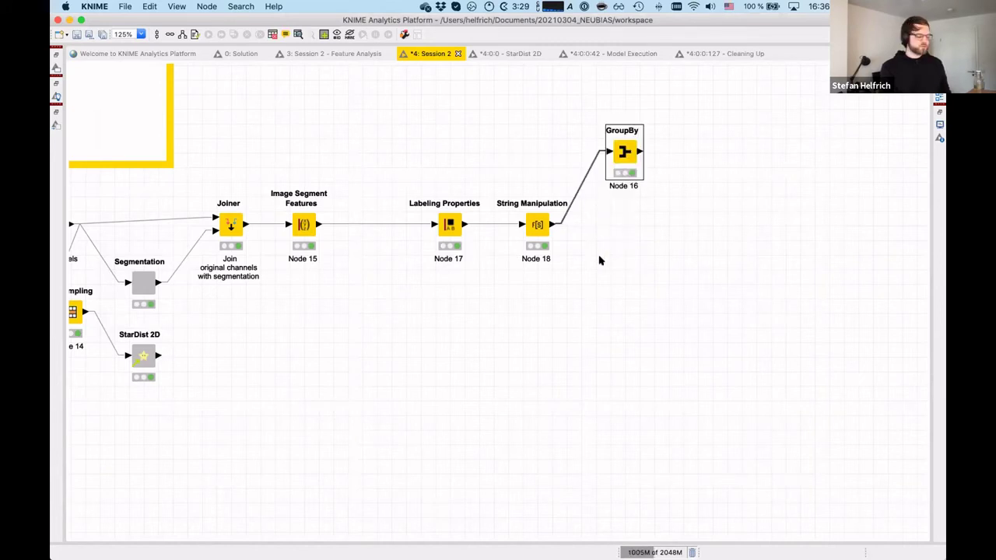
pyautogui.click(600, 260)
pyautogui.hotkey('ctrl', 'space')
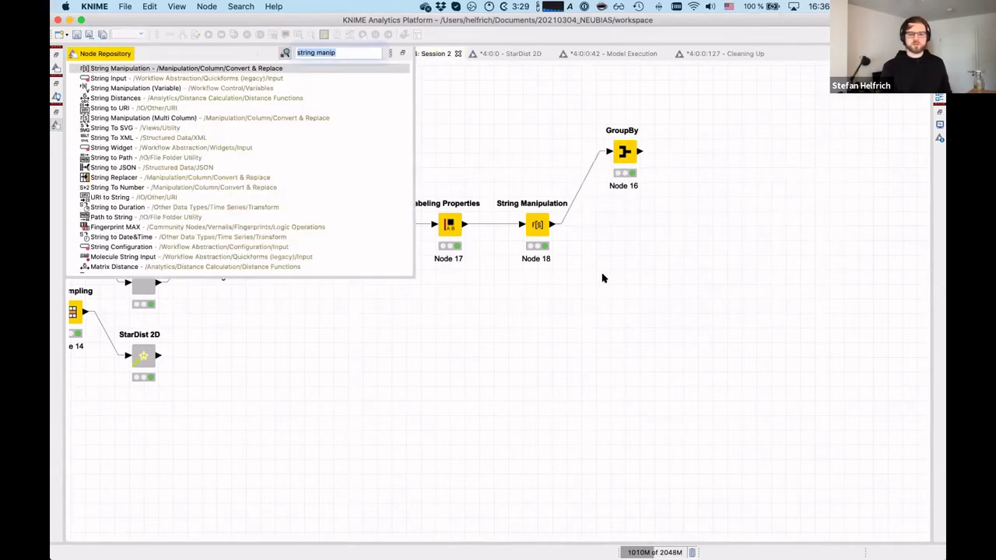
pyautogui.write('conditional')
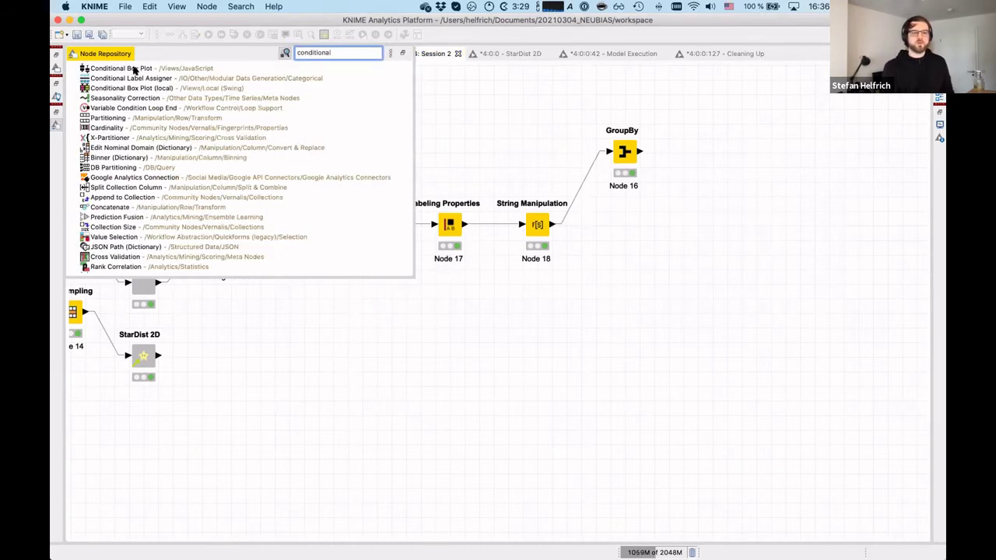
pyautogui.moveTo(121, 70); pyautogui.dragTo(627, 244)
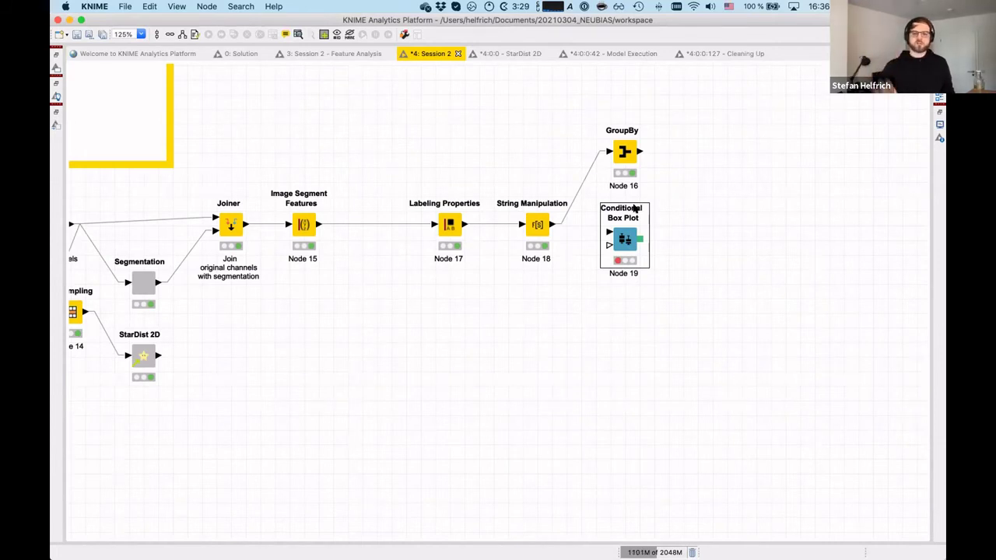
pyautogui.moveTo(553, 225); pyautogui.dragTo(615, 238)
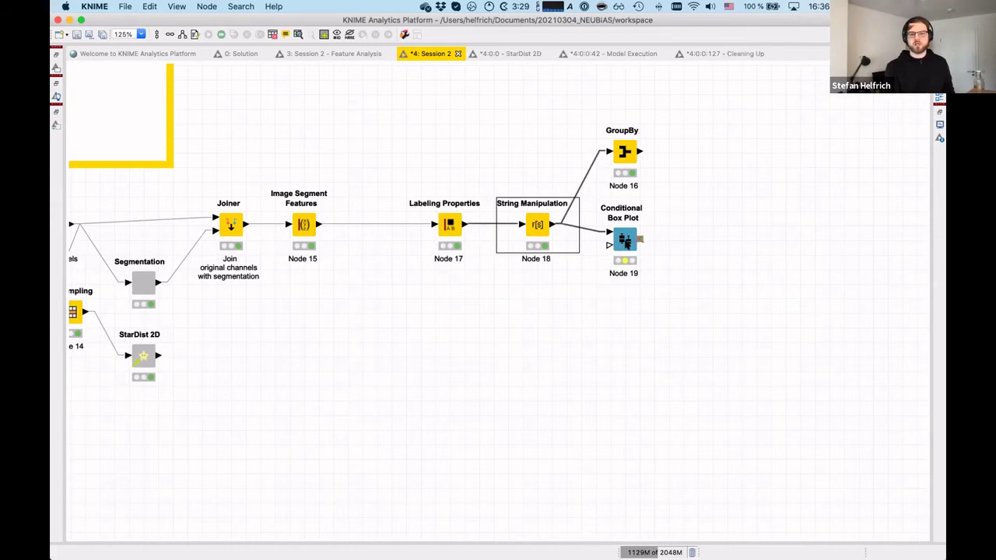
# Configure the Conditional Box Plot with Class as category column, exclude Num Pix so only Mean is included, and accept the settings.
pyautogui.rightClick(636, 246)
pyautogui.click(671, 249)
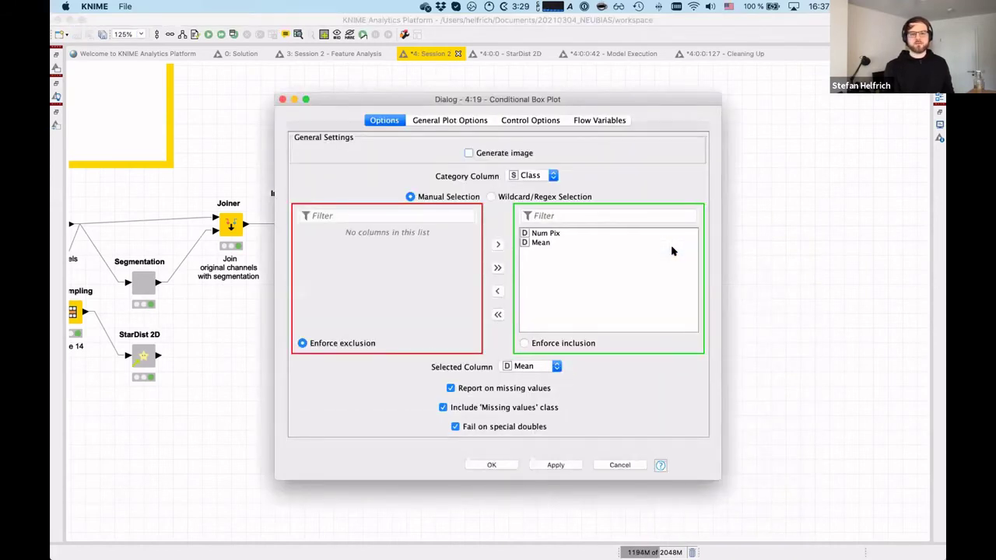
pyautogui.click(535, 175)
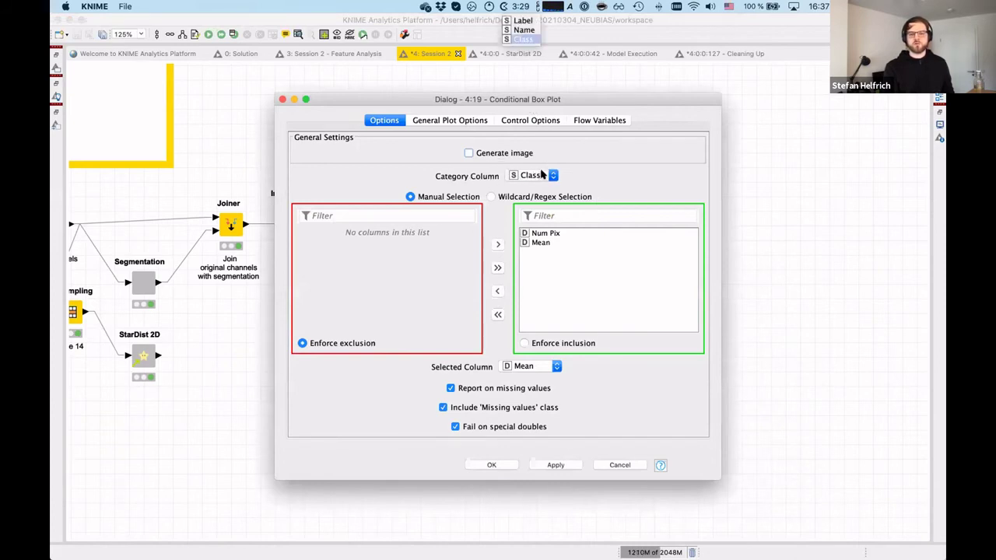
pyautogui.click(523, 39)
pyautogui.click(543, 233)
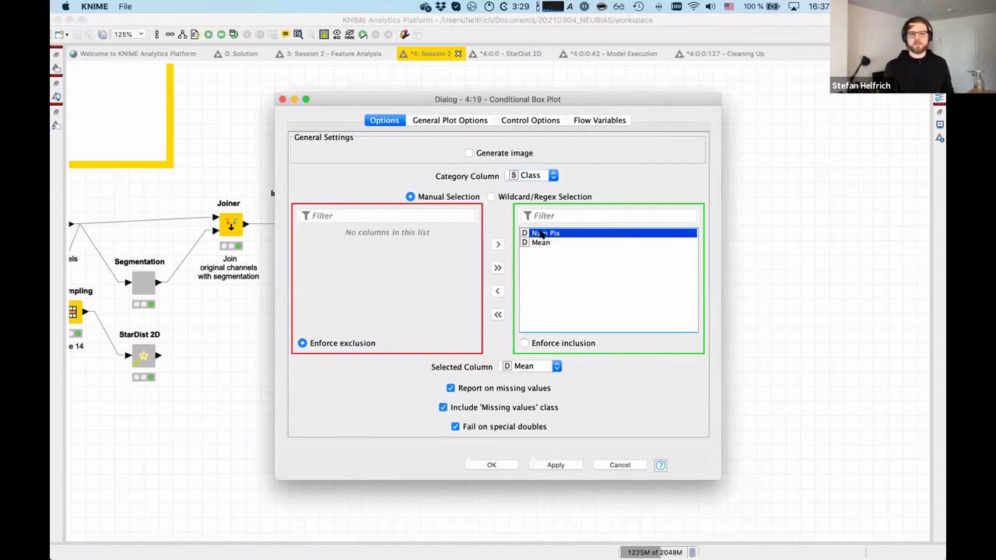
pyautogui.click(498, 290)
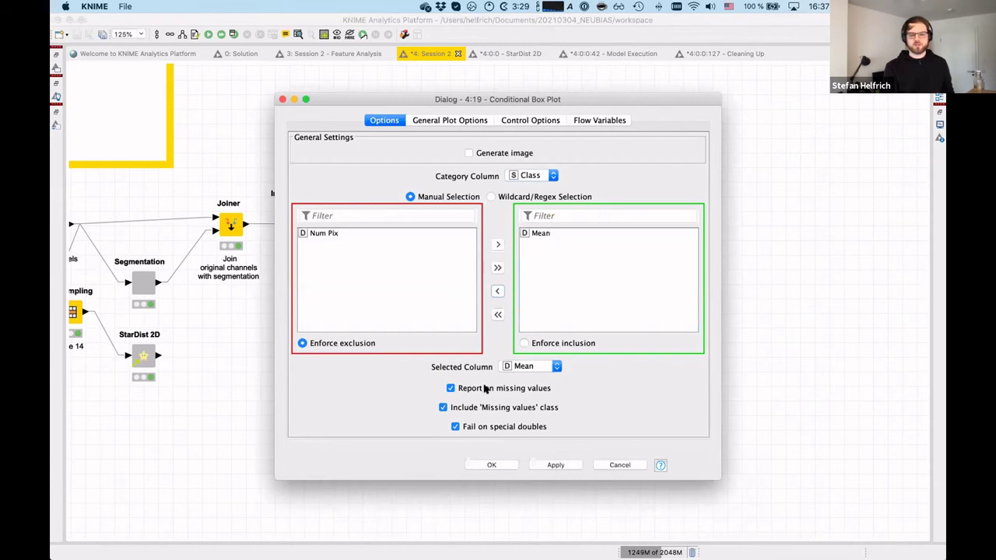
pyautogui.click(490, 464)
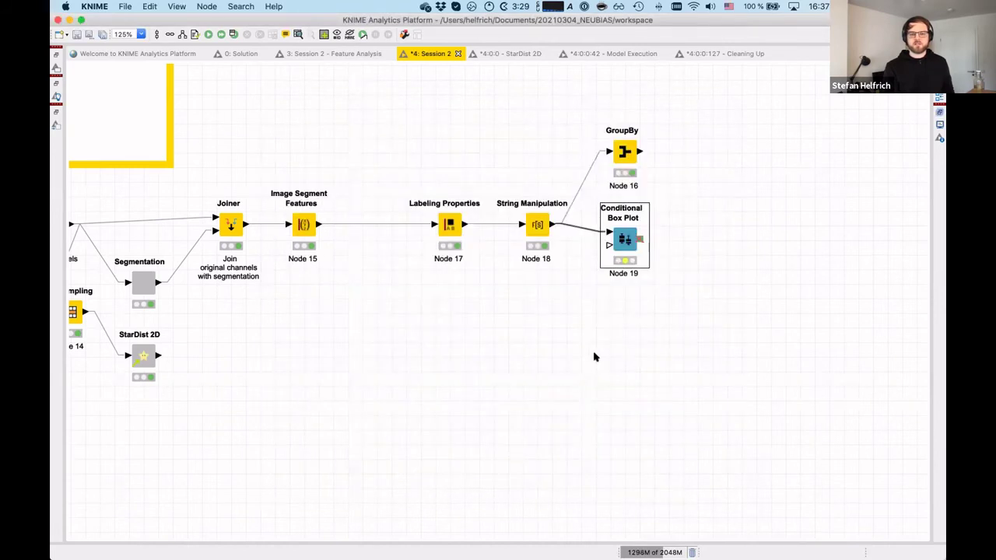
# Execute the Conditional Box Plot node, compare the Mean distributions of both classes in its interactive view, and close the view.
pyautogui.rightClick(622, 240)
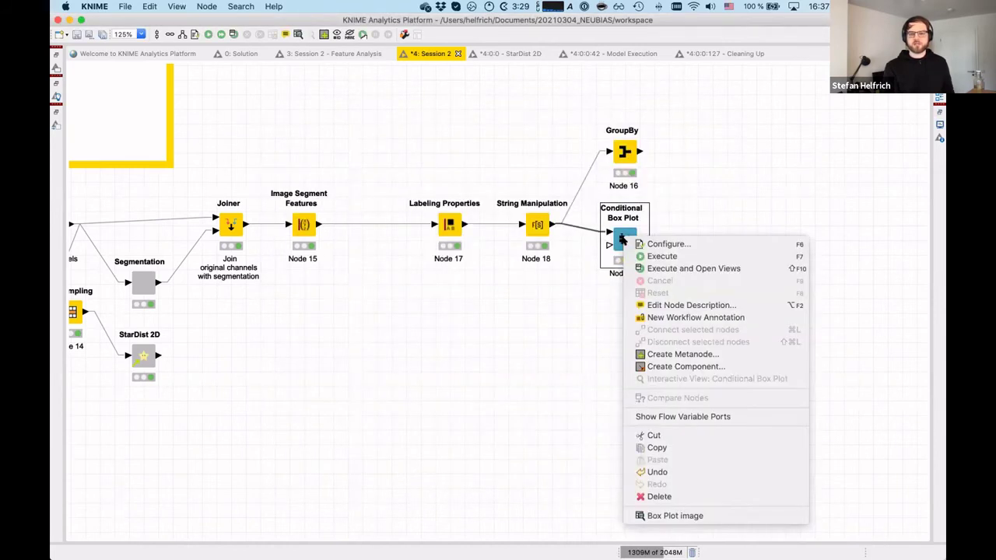
pyautogui.click(660, 256)
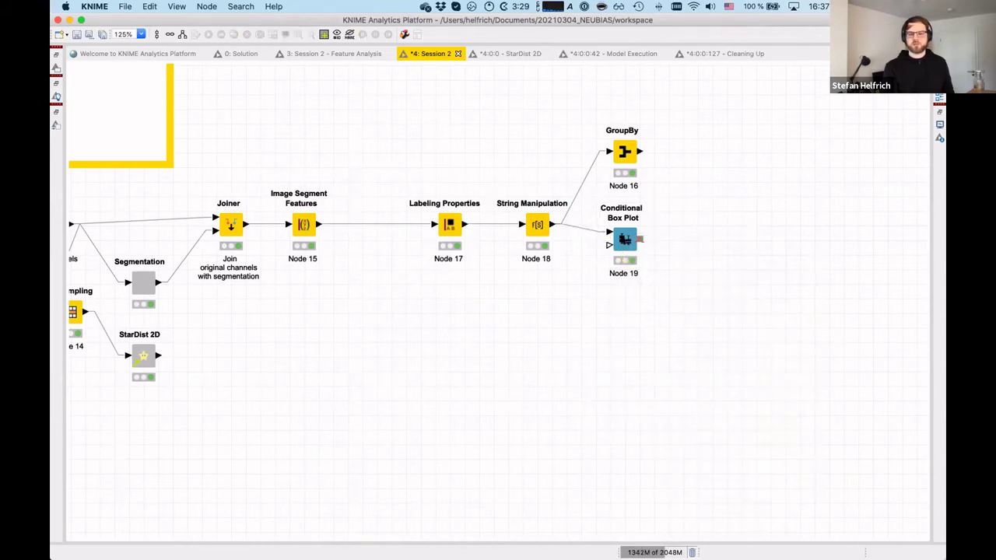
pyautogui.rightClick(624, 240)
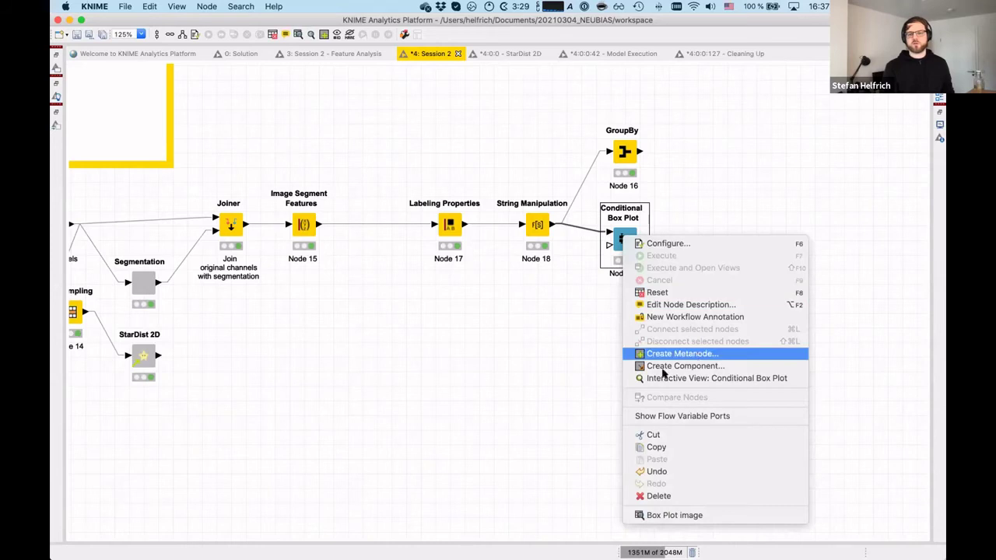
pyautogui.click(689, 379)
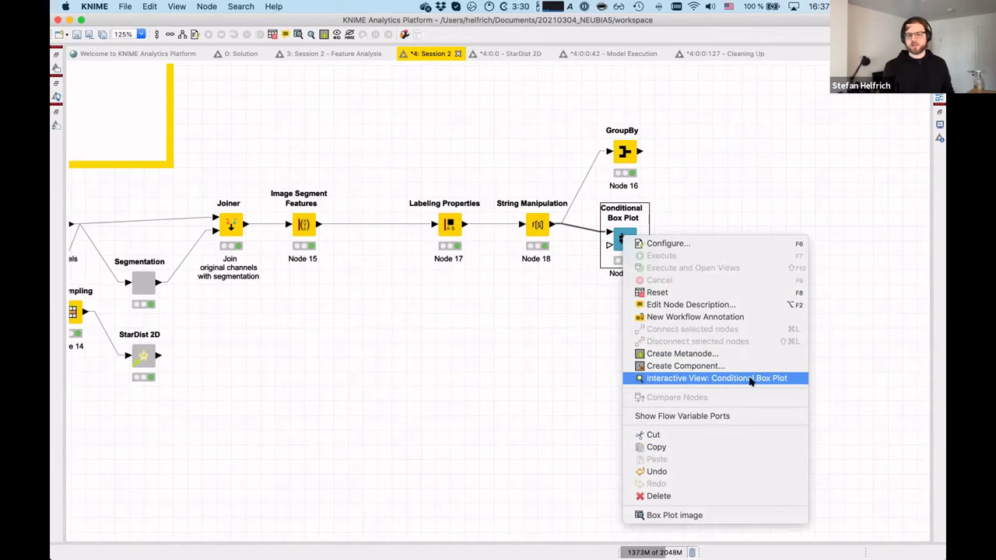
pyautogui.click(677, 379)
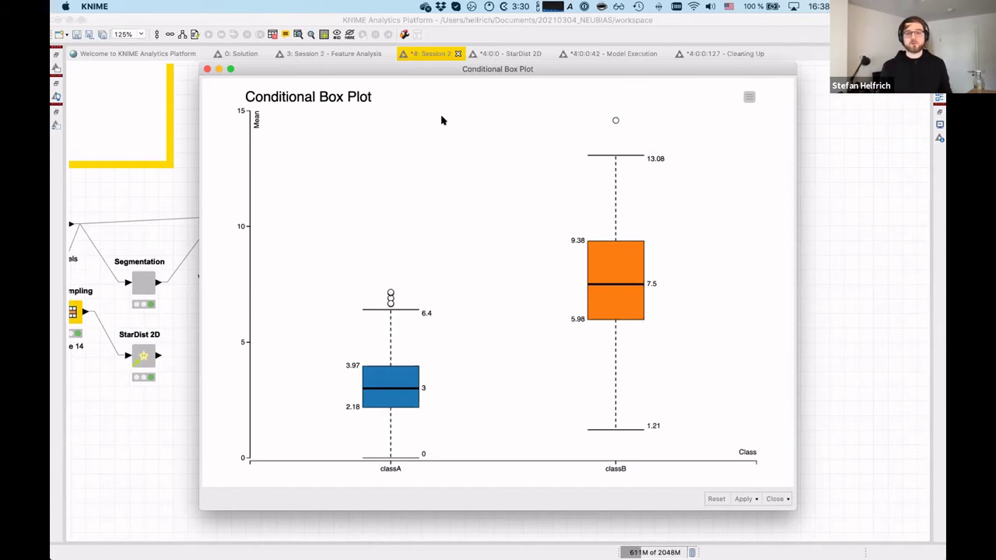
pyautogui.moveTo(414, 73); pyautogui.dragTo(402, 61)
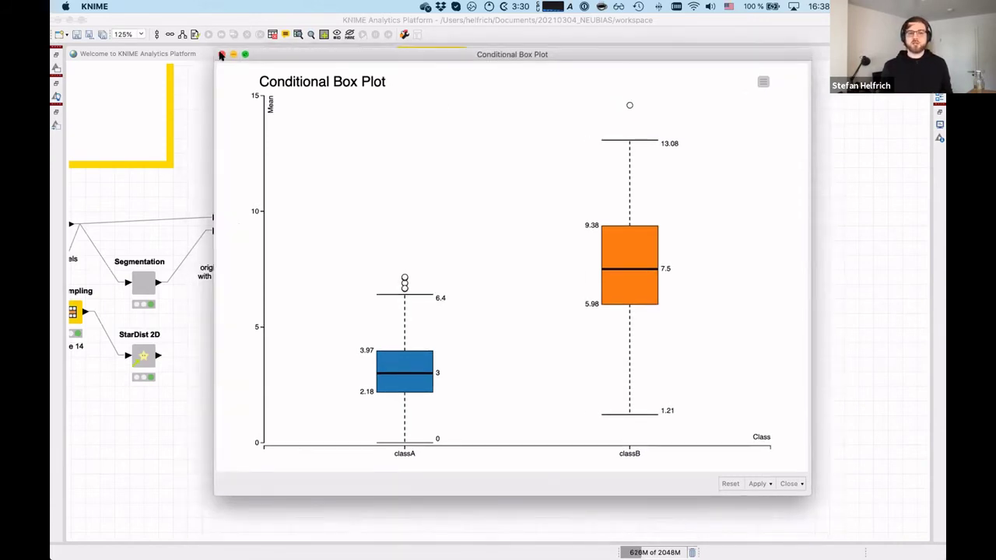
pyautogui.click(221, 55)
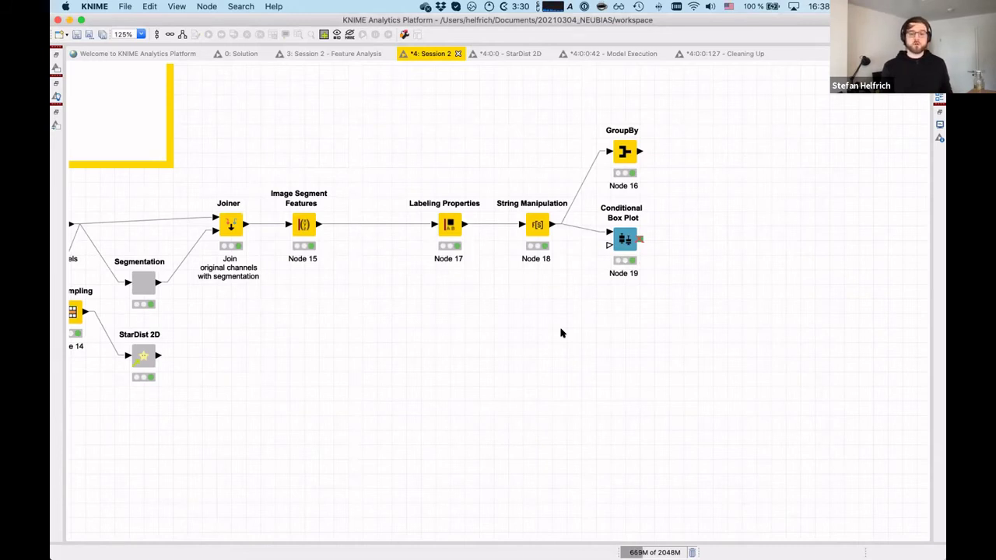
# Add an Independent groups t-test node below the Conditional Box Plot and connect String Manipulation's output to it.
pyautogui.press('super+f')
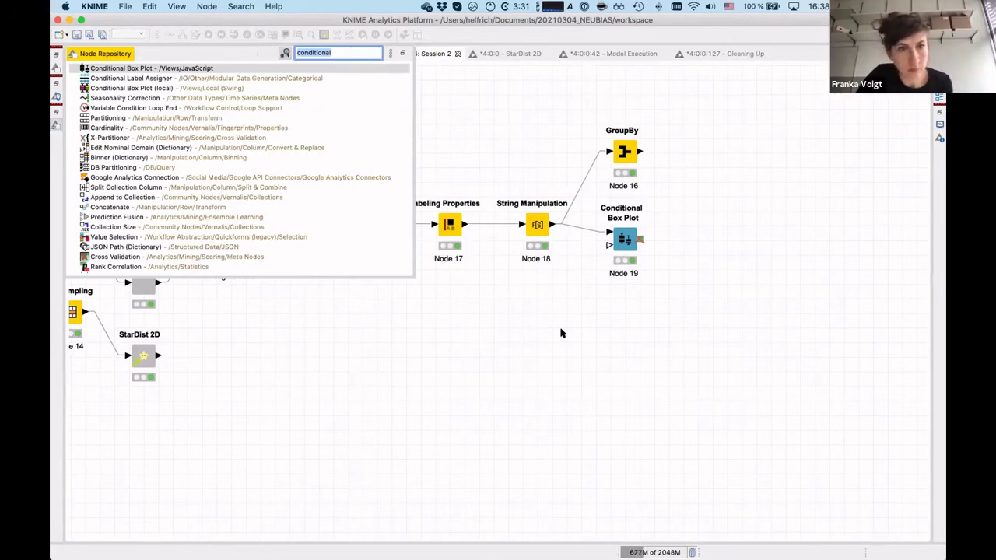
pyautogui.write('indepent')
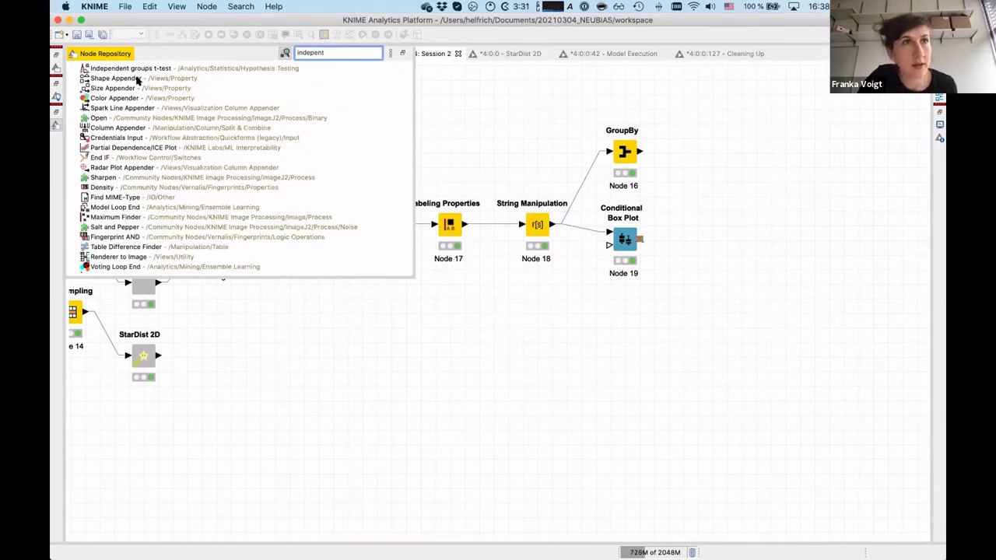
pyautogui.moveTo(131, 69); pyautogui.dragTo(627, 342)
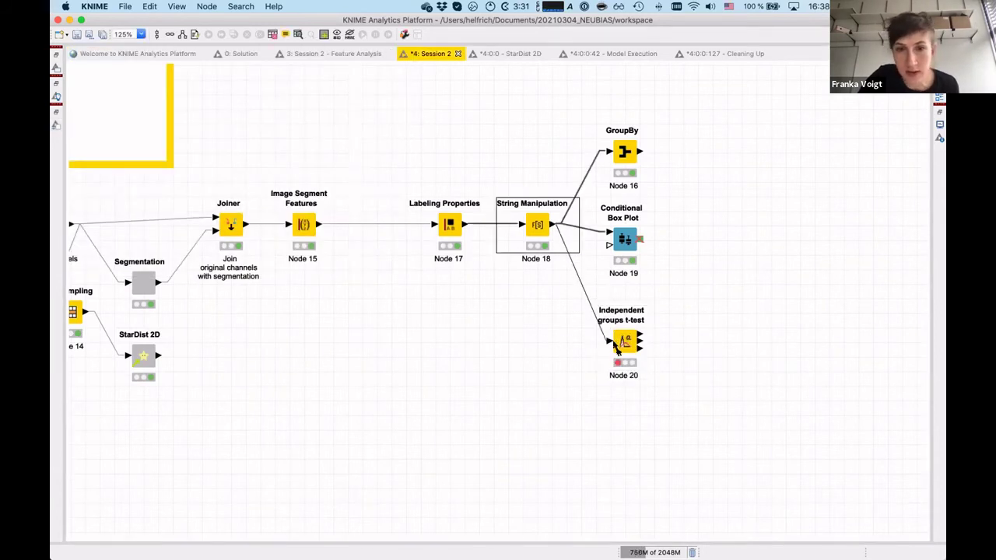
pyautogui.click(471, 323)
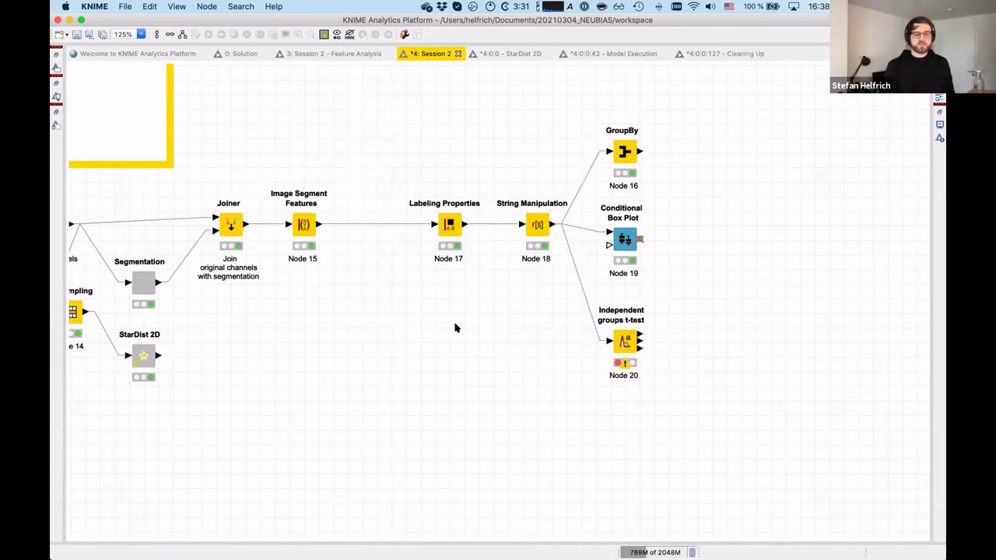
# Find the Violin Plot (Plotly) node in the node repository and place it beside the Conditional Box Plot node.
pyautogui.press('super+f')
pyautogui.write('viol')
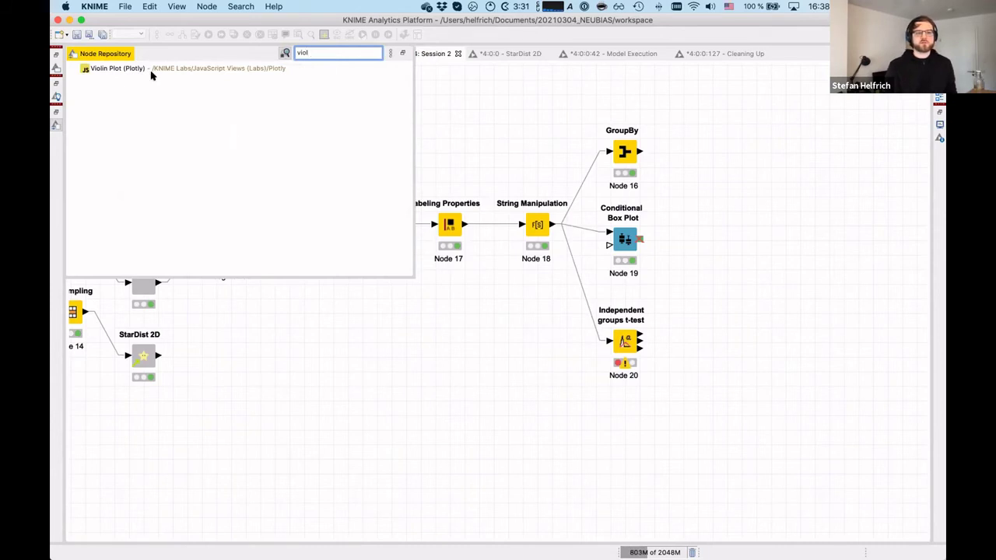
pyautogui.click(111, 70)
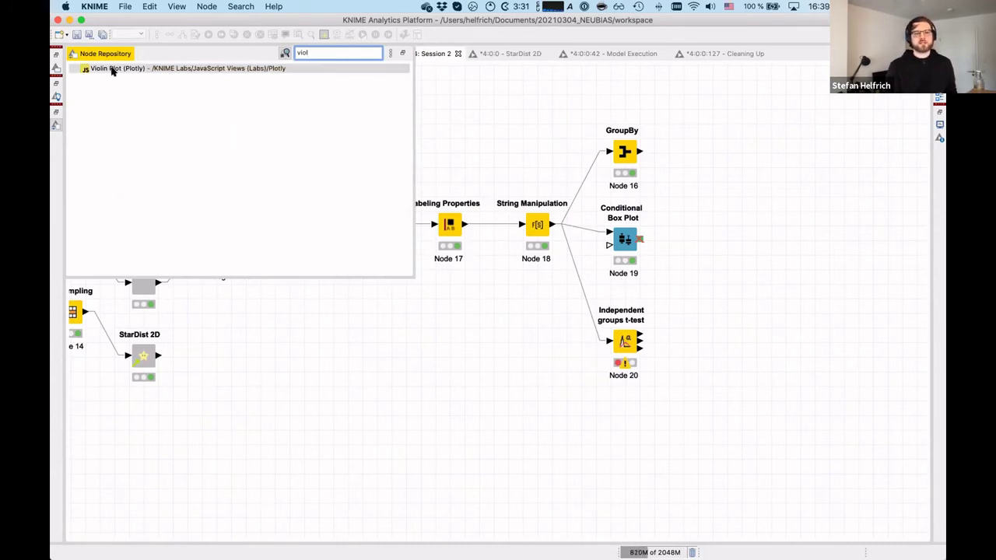
pyautogui.moveTo(110, 70); pyautogui.dragTo(697, 285)
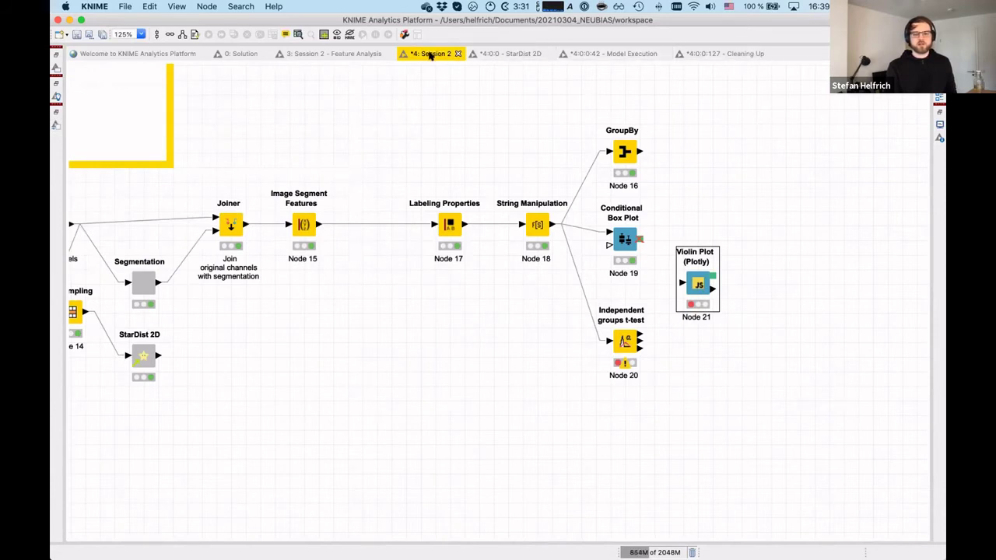
# Restore the full workbench layout and, with the node search cleared, browse the JavaScript nodes in the repository's Views category.
pyautogui.hotkey('ctrl', 'm')
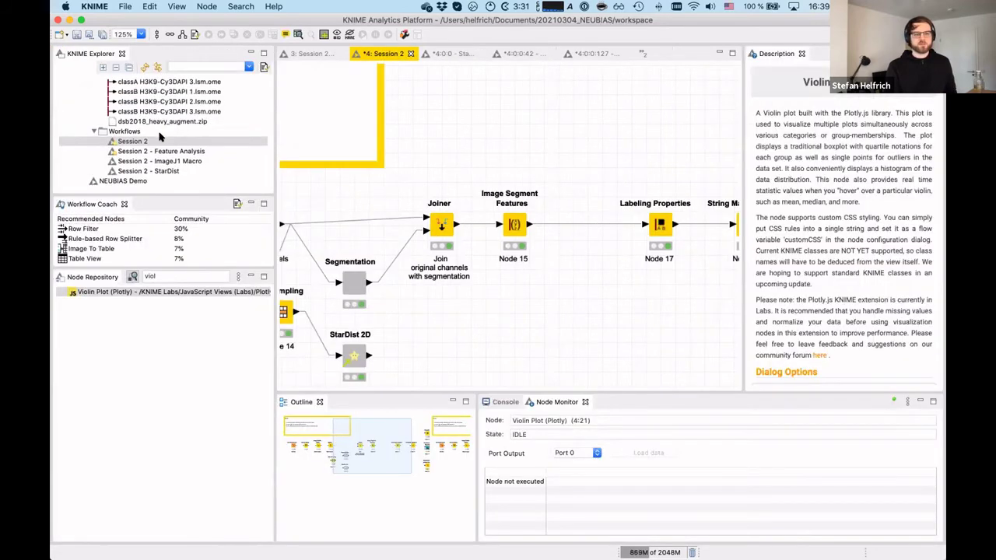
pyautogui.click(170, 277)
pyautogui.press('BackSpace')
pyautogui.press('BackSpace')
pyautogui.press('BackSpace')
pyautogui.press('BackSpace')
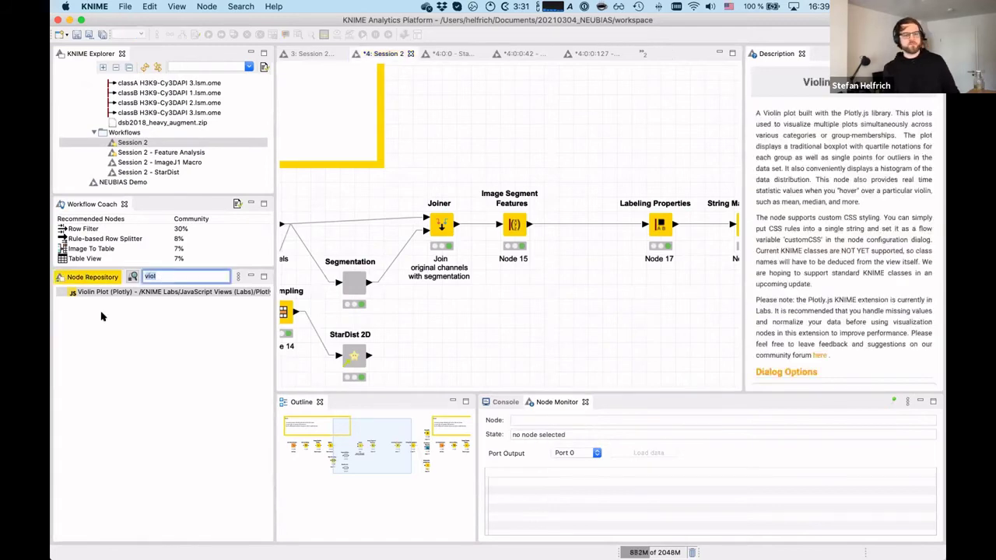
pyautogui.click(64, 312)
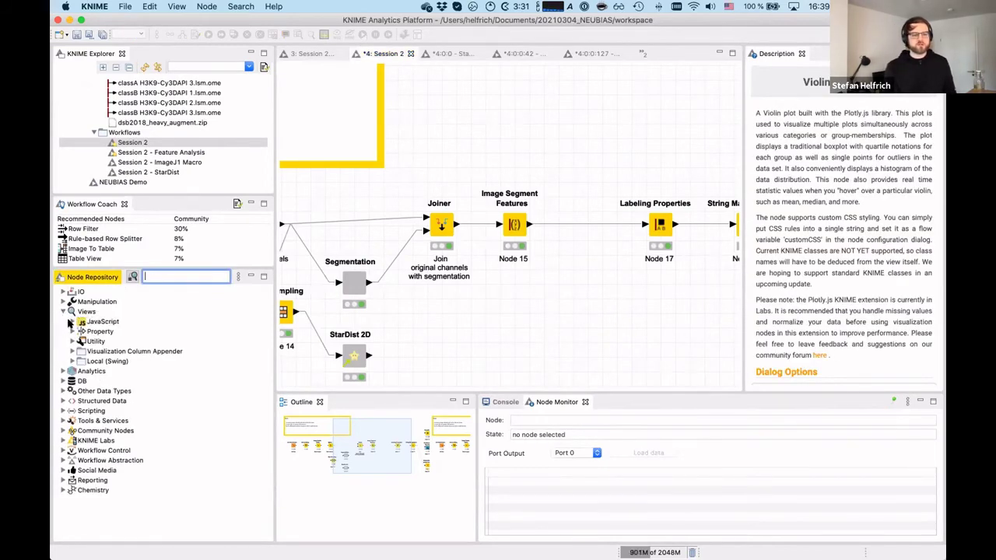
pyautogui.click(71, 321)
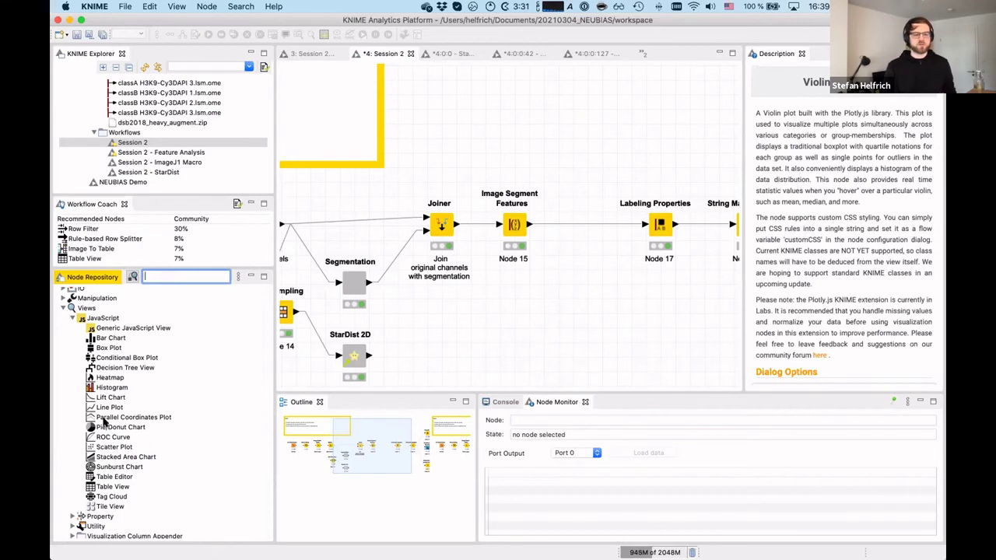
pyautogui.click(63, 308)
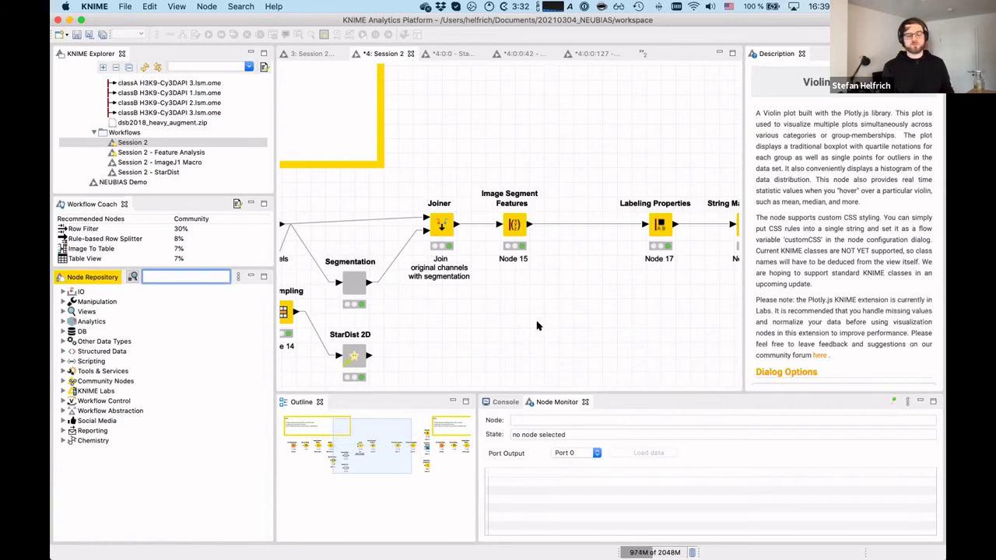
# Connect String Manipulation's output to the input of the Violin Plot (Plotly) node.
pyautogui.hscroll(5, 534, 337)
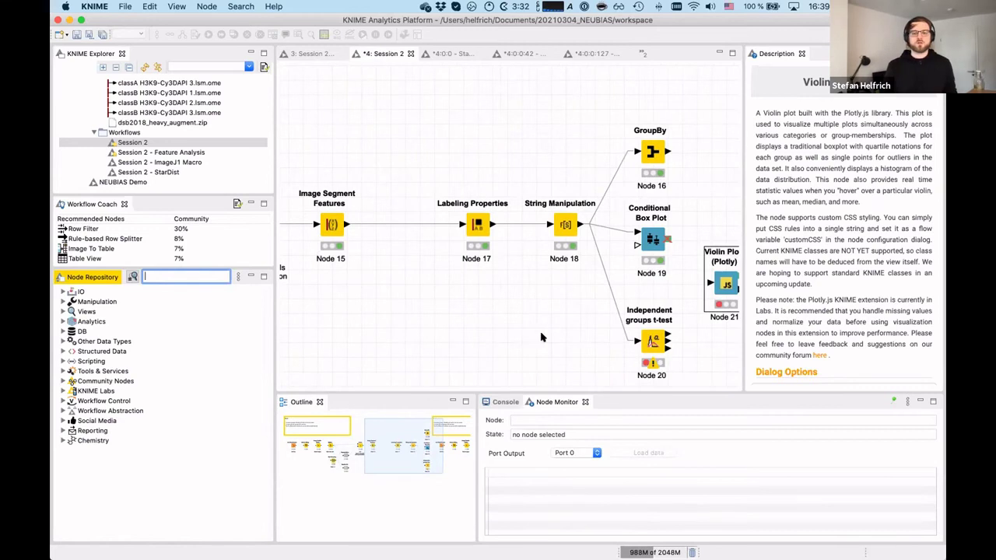
pyautogui.hscroll(3, 542, 337)
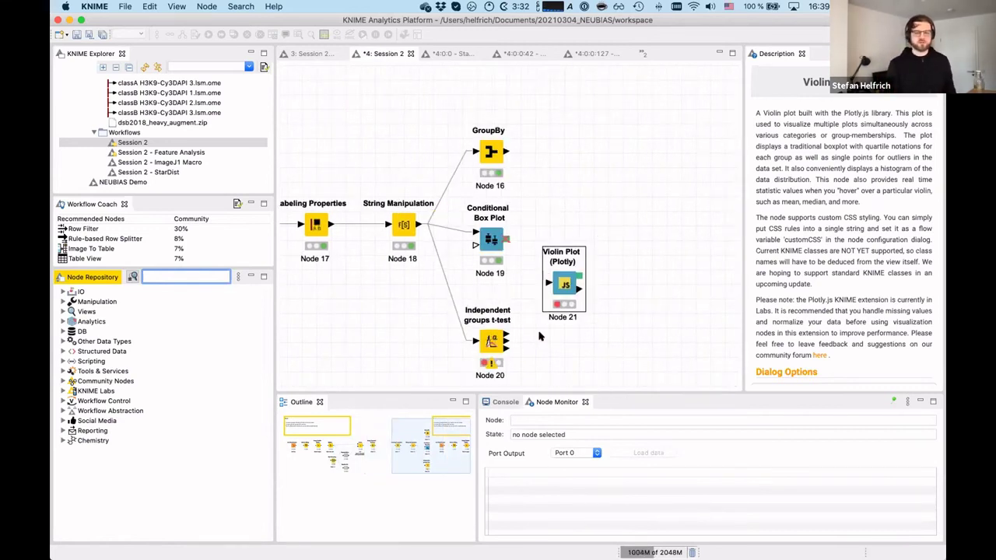
pyautogui.click(674, 331)
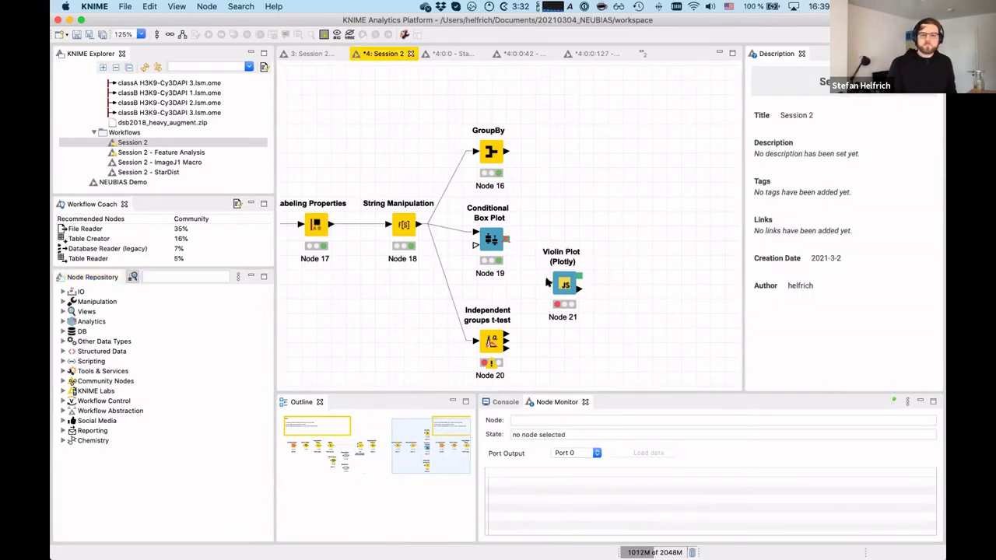
pyautogui.moveTo(418, 225); pyautogui.dragTo(560, 284)
# Configure the Violin Plot (Plotly) node to group the Mean data column by the Class column.
pyautogui.rightClick(565, 283)
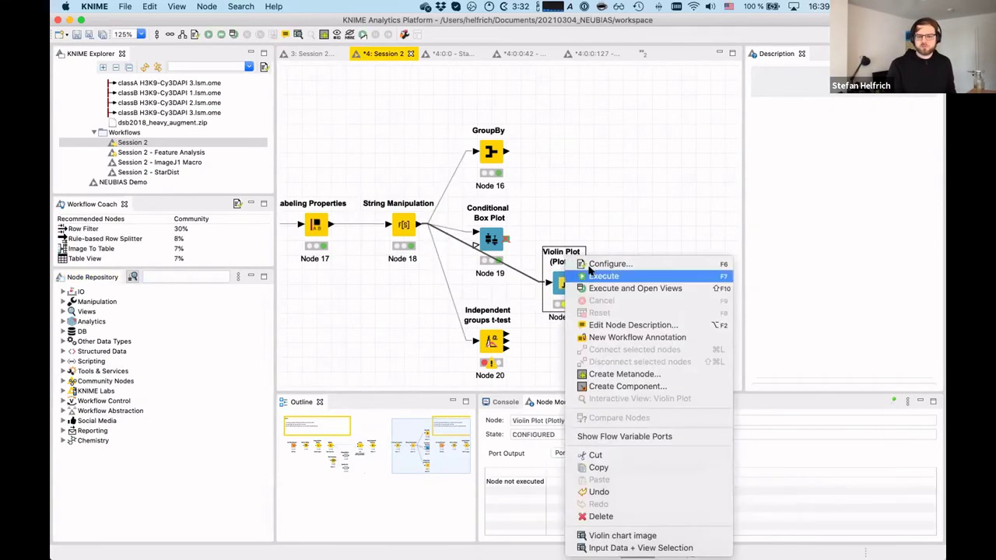
pyautogui.click(587, 262)
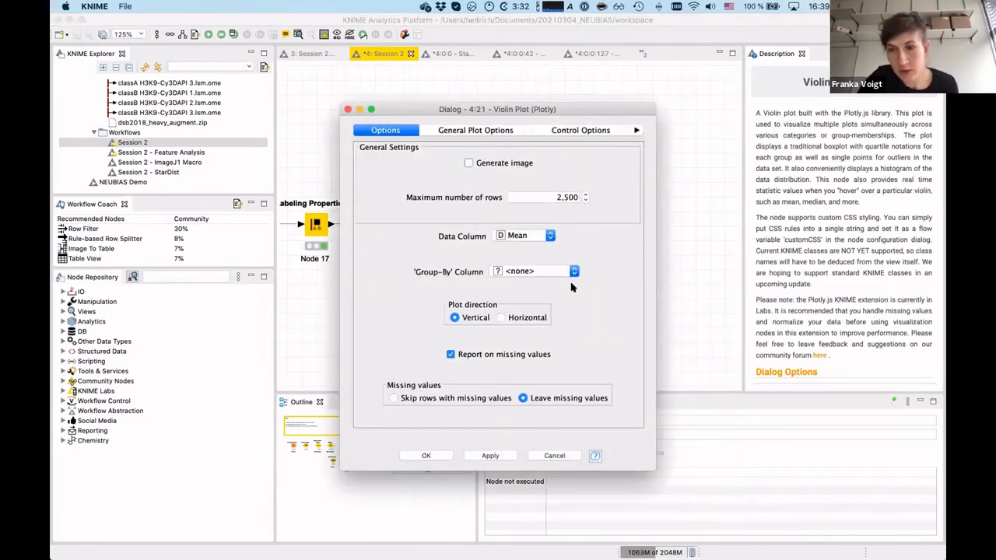
pyautogui.click(530, 272)
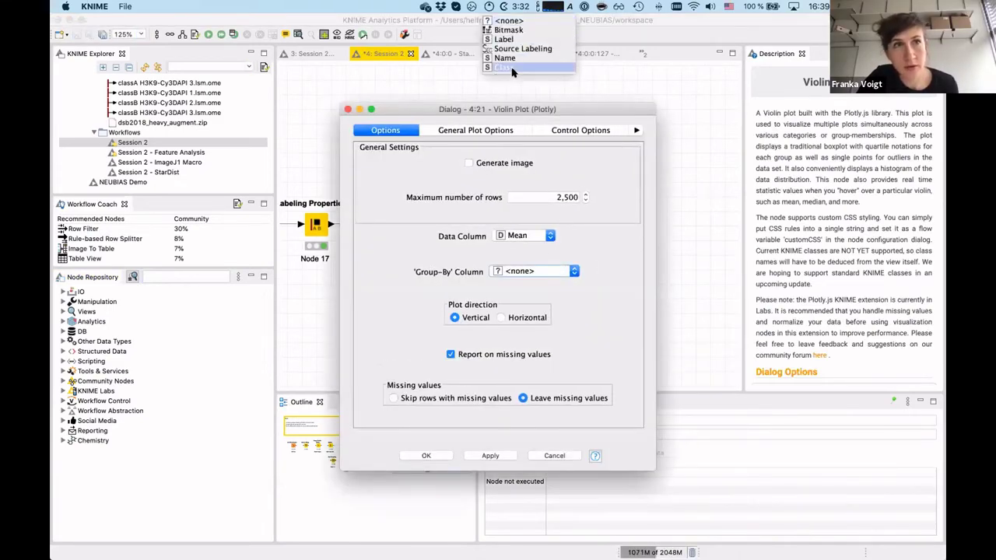
pyautogui.click(514, 78)
pyautogui.click(425, 456)
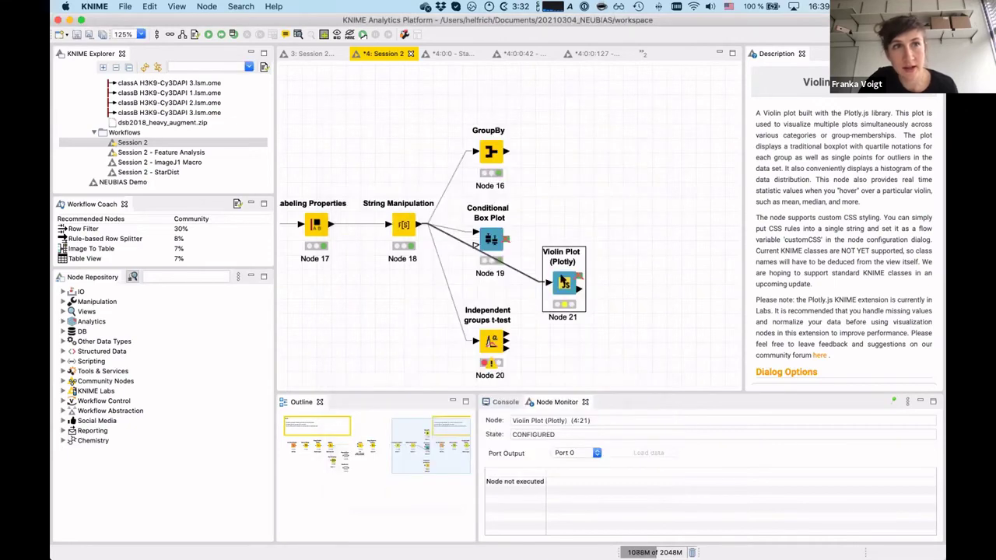
# Execute the Violin Plot (Plotly) node, examine the Mean distribution of both classes in its interactive view, and close the view.
pyautogui.rightClick(572, 261)
pyautogui.click(600, 277)
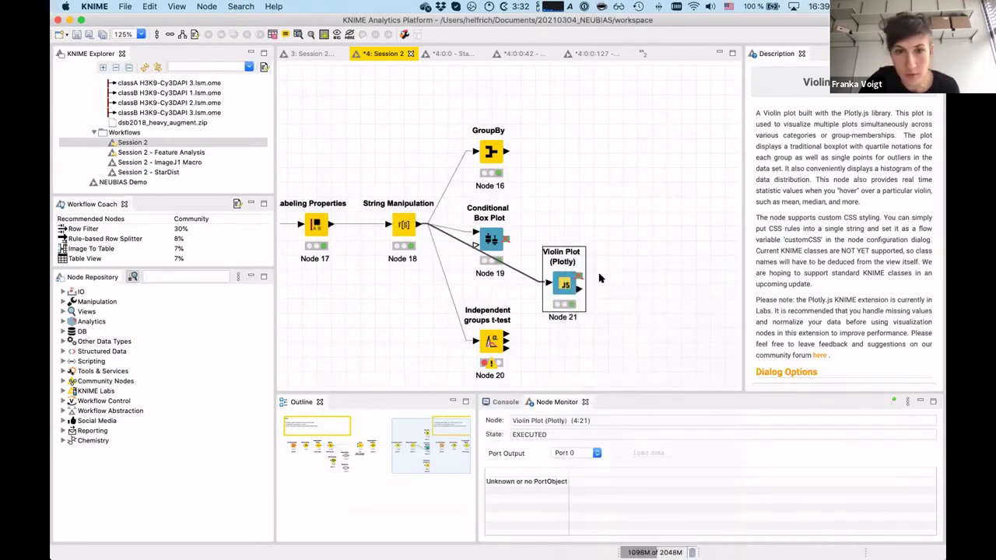
pyautogui.rightClick(577, 262)
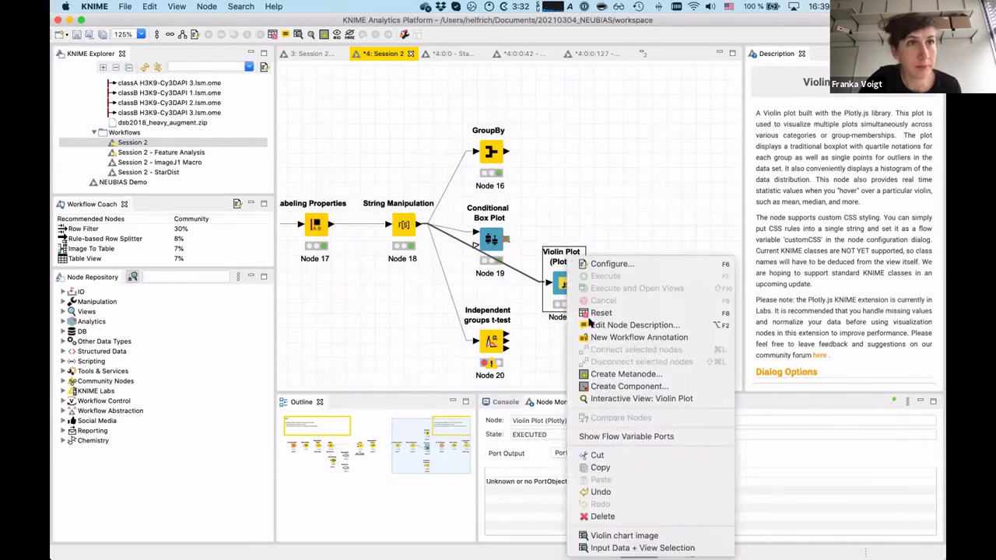
pyautogui.click(629, 397)
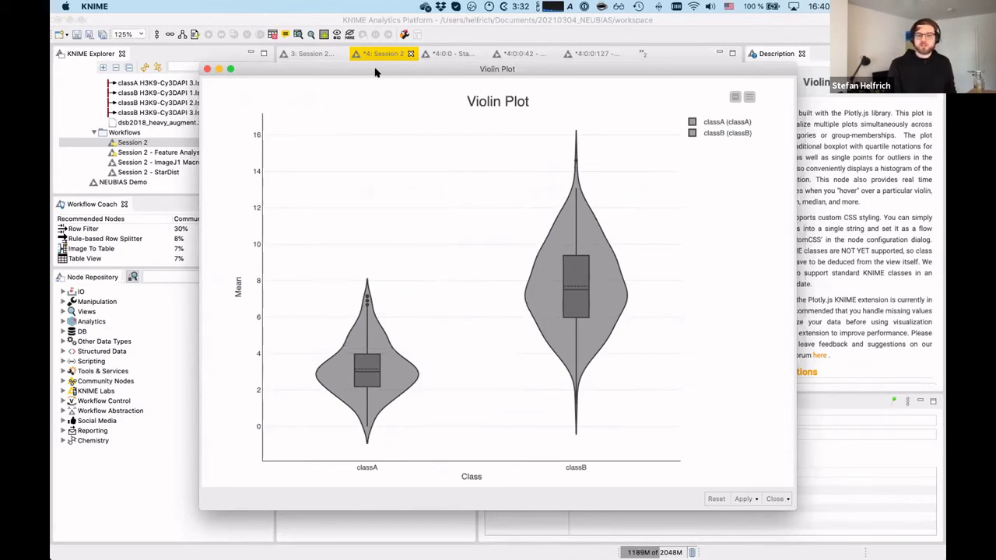
pyautogui.moveTo(374, 73); pyautogui.dragTo(391, 82)
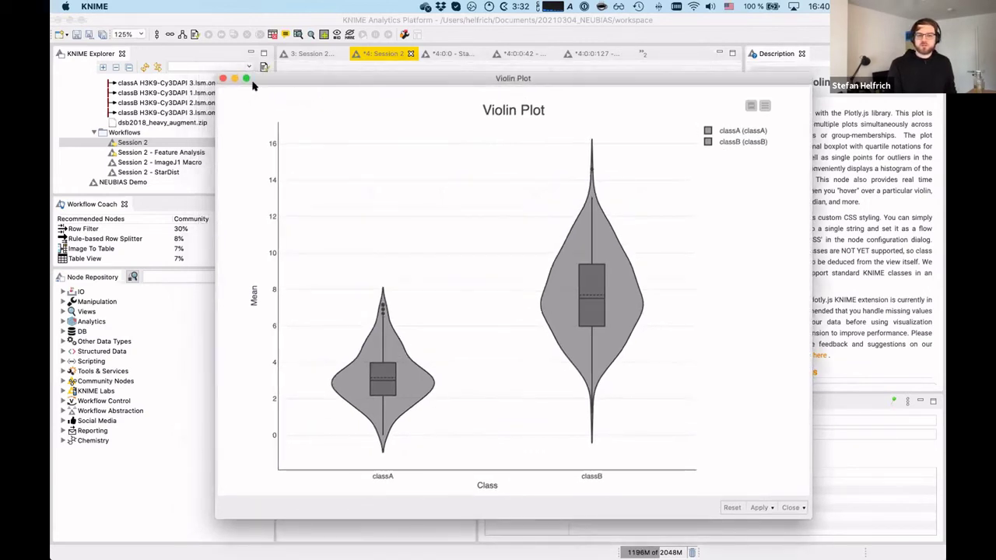
pyautogui.click(223, 80)
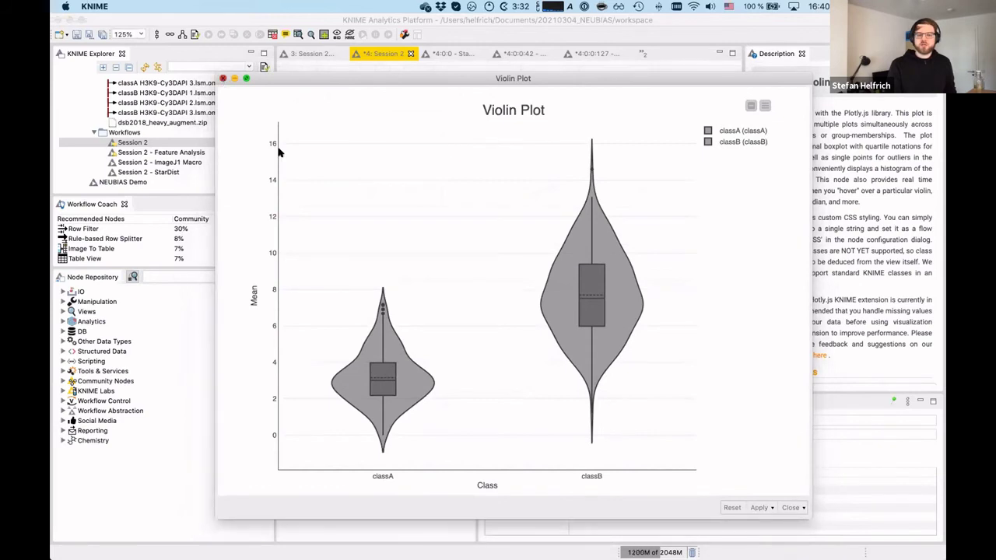
pyautogui.click(592, 339)
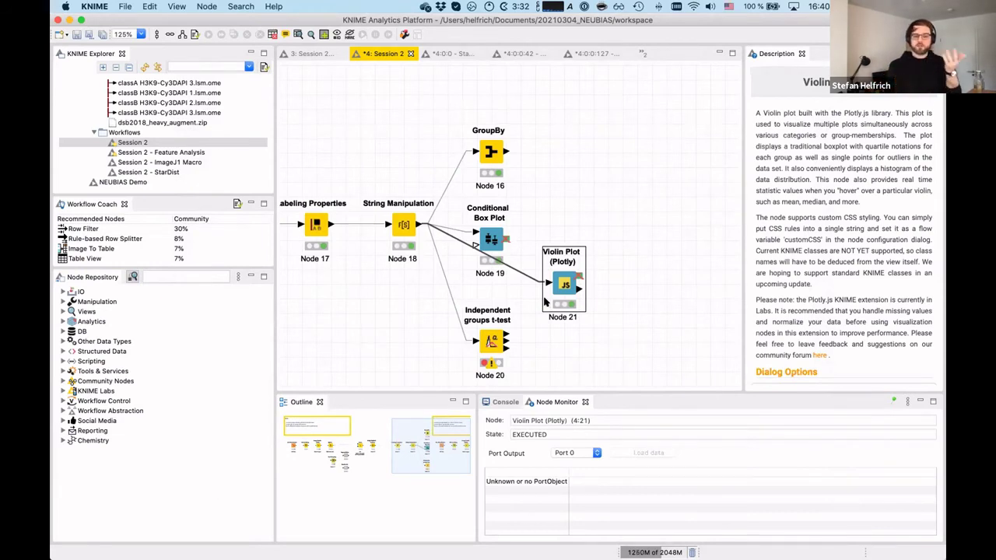
# Search the node repository for "row split" and place a Row Splitter node above the Violin Plot (Plotly) node.
pyautogui.click(150, 276)
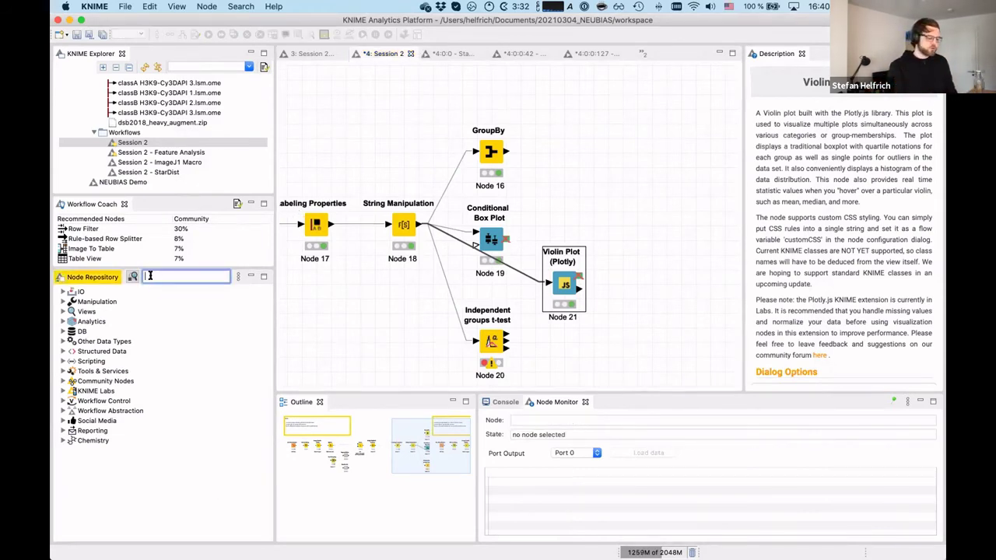
pyautogui.write('row sp')
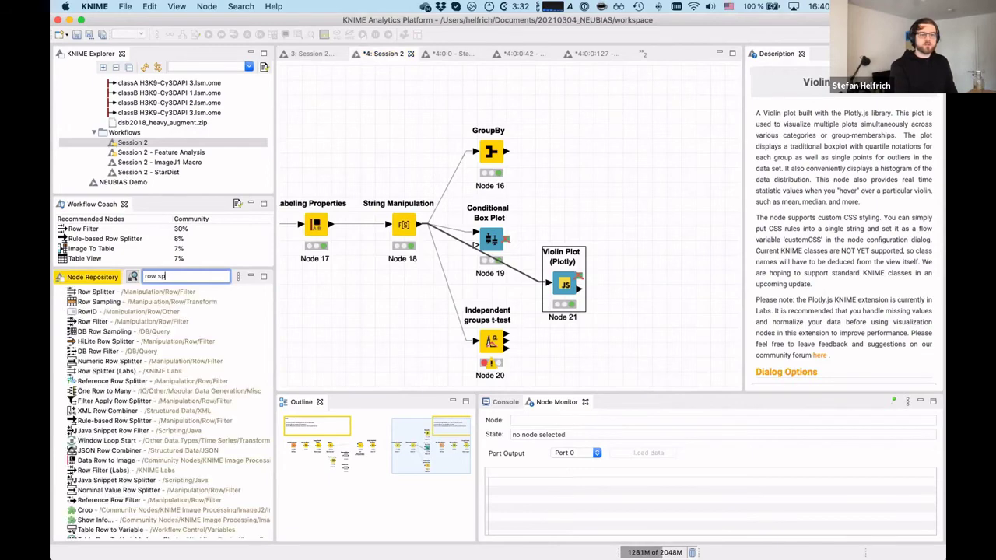
pyautogui.write('lit')
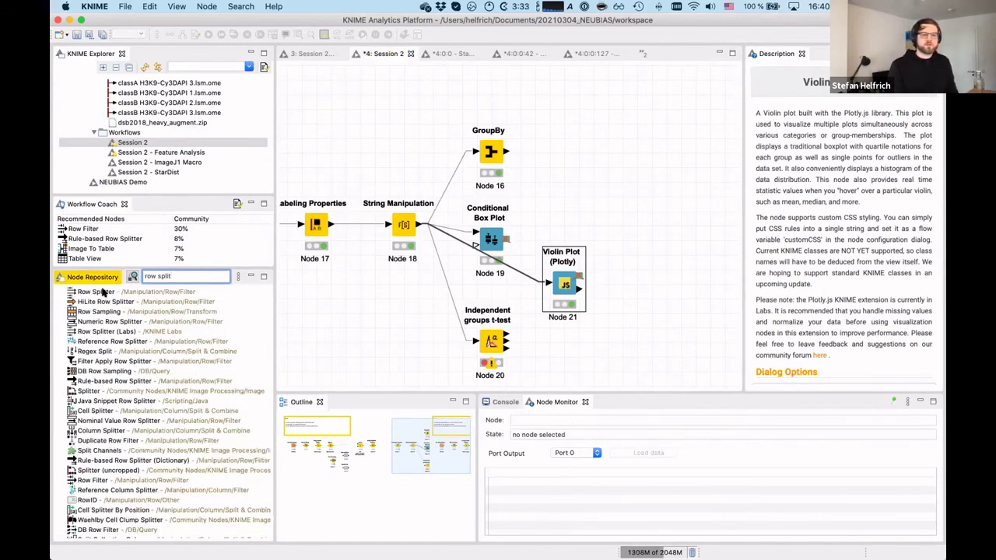
pyautogui.moveTo(100, 291); pyautogui.dragTo(548, 209)
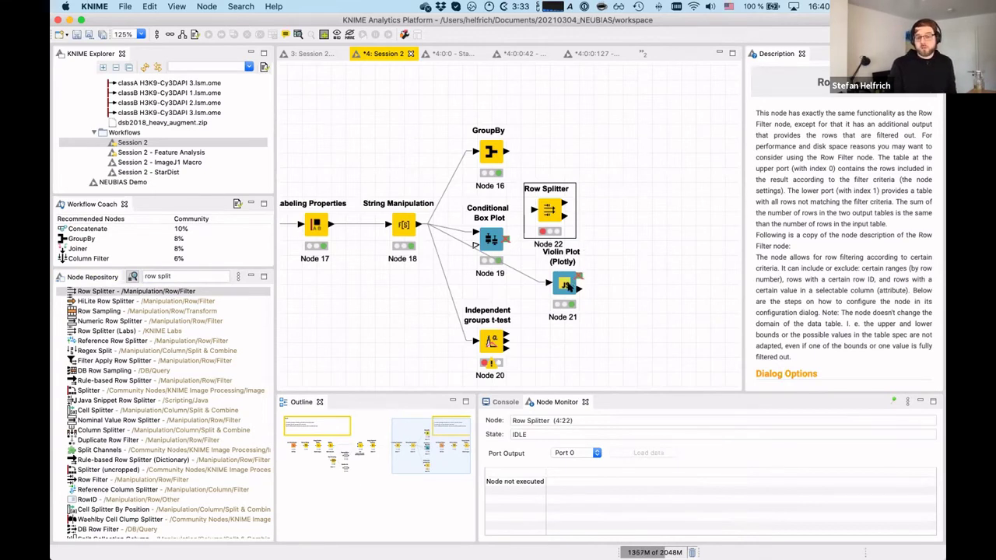
# Set the Row Splitter node apart from the plot nodes and align the Conditional Box Plot directly above the Violin Plot.
pyautogui.moveTo(562, 288); pyautogui.dragTo(551, 298)
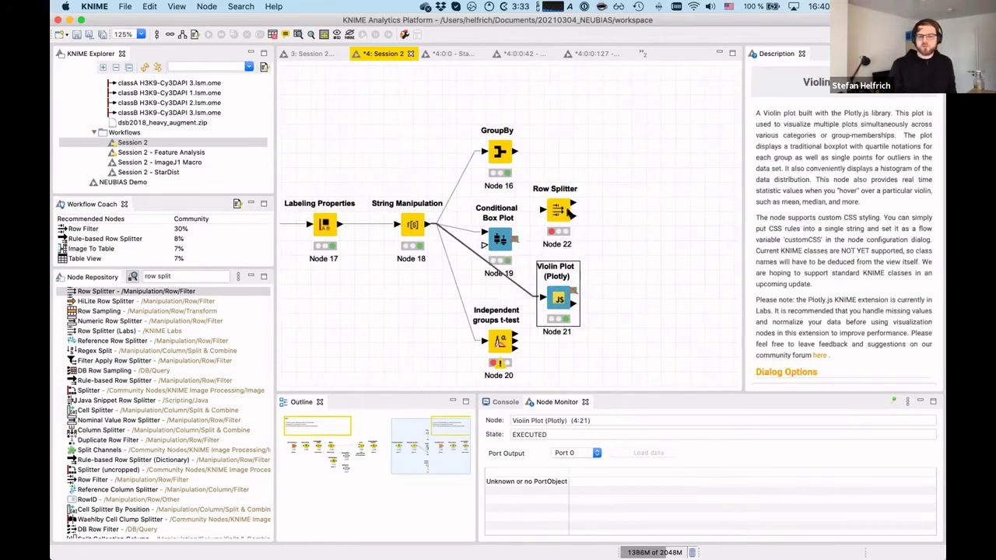
pyautogui.moveTo(572, 214); pyautogui.dragTo(689, 197)
pyautogui.moveTo(504, 248); pyautogui.dragTo(563, 234)
# Wrap the Conditional Box Plot and Violin Plot nodes into a component with the default name, accepting the reset of executed nodes.
pyautogui.keyDown('shift'); pyautogui.click(571, 263); pyautogui.keyUp('shift')
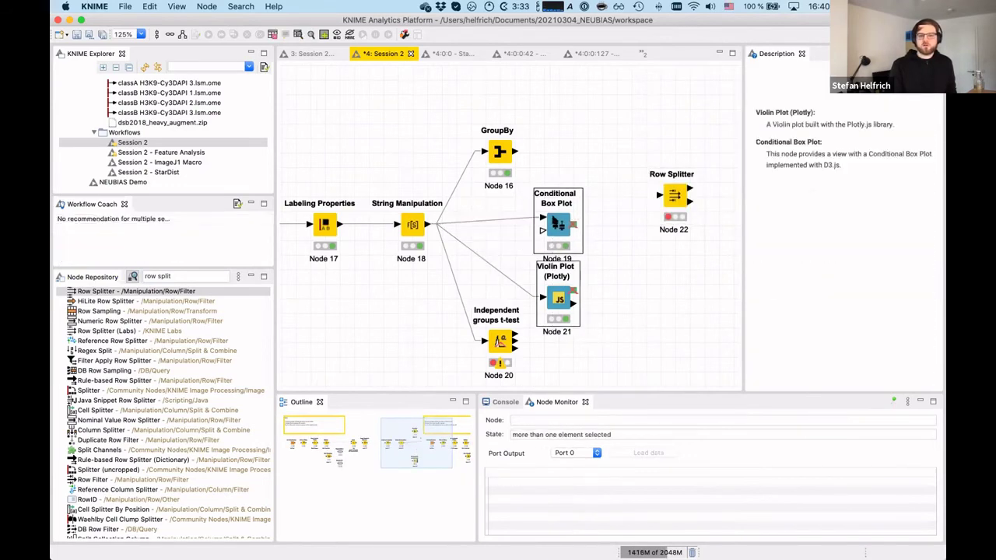
pyautogui.rightClick(552, 217)
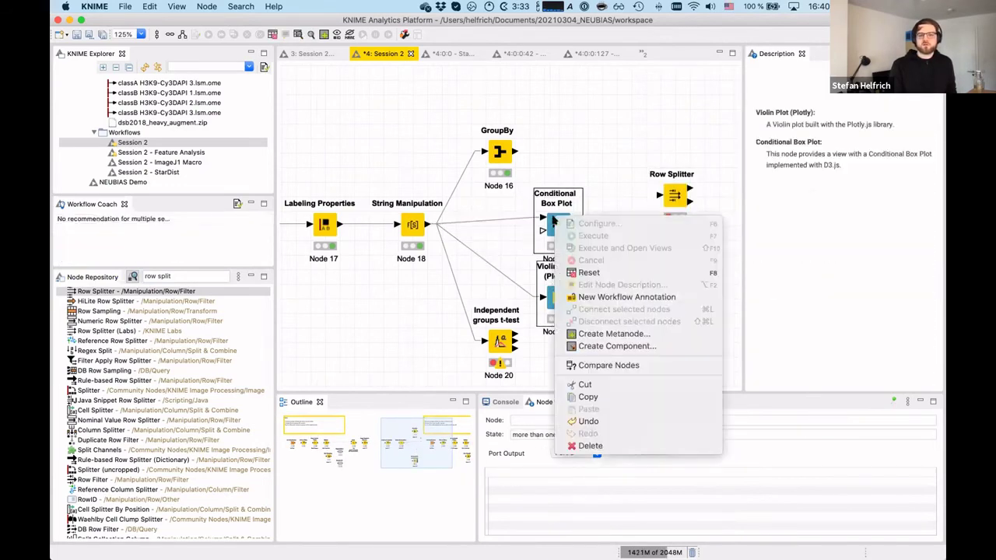
pyautogui.click(615, 346)
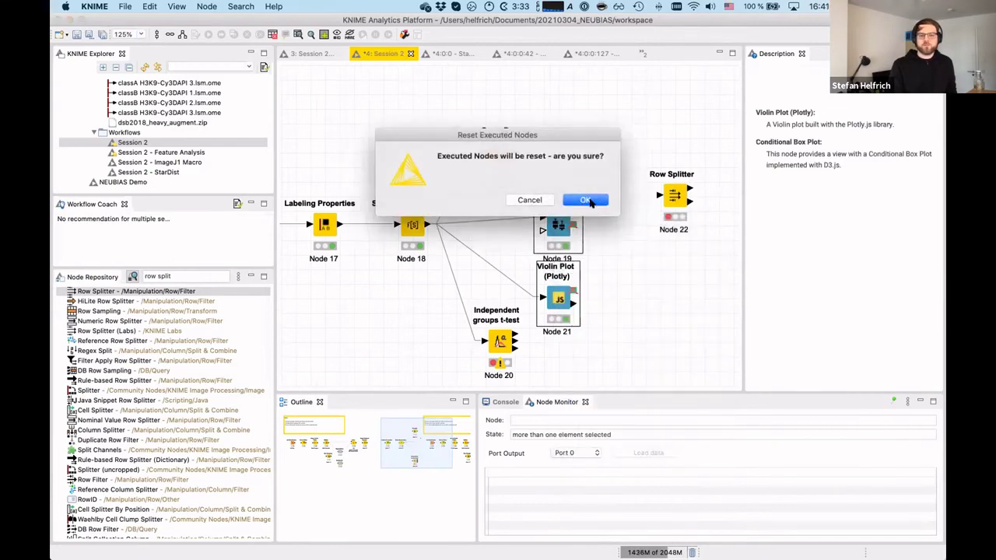
pyautogui.click(589, 201)
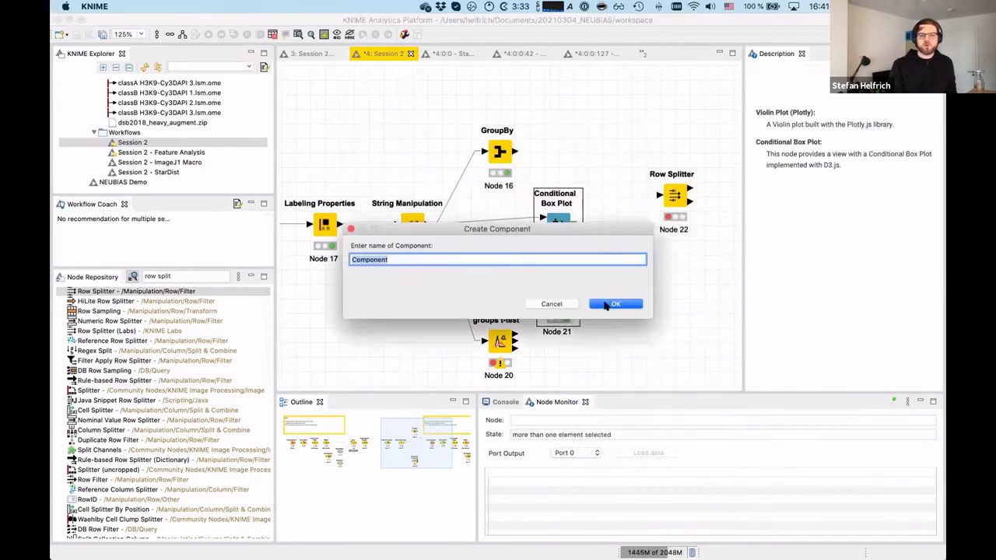
pyautogui.click(611, 304)
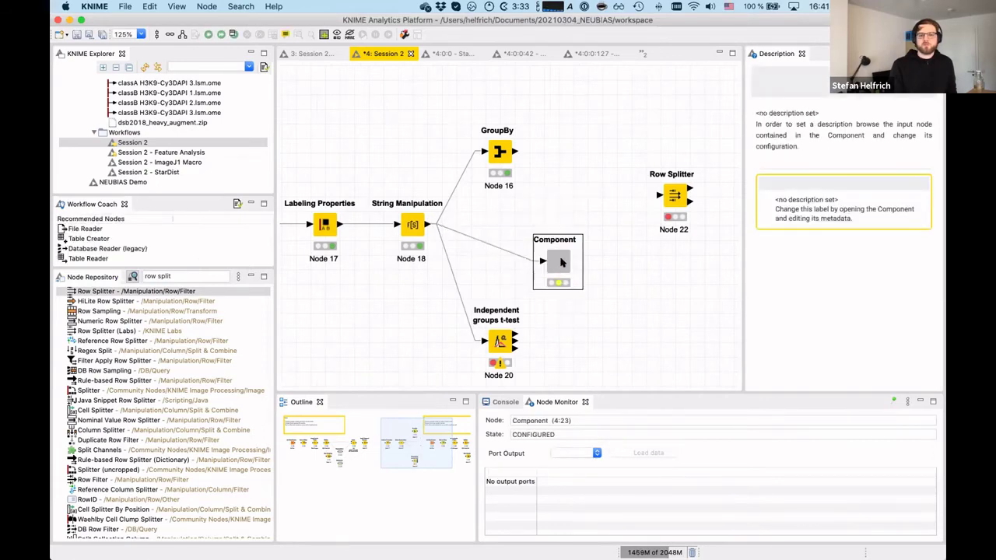
# Execute the new component and open its combined interactive view.
pyautogui.rightClick(561, 263)
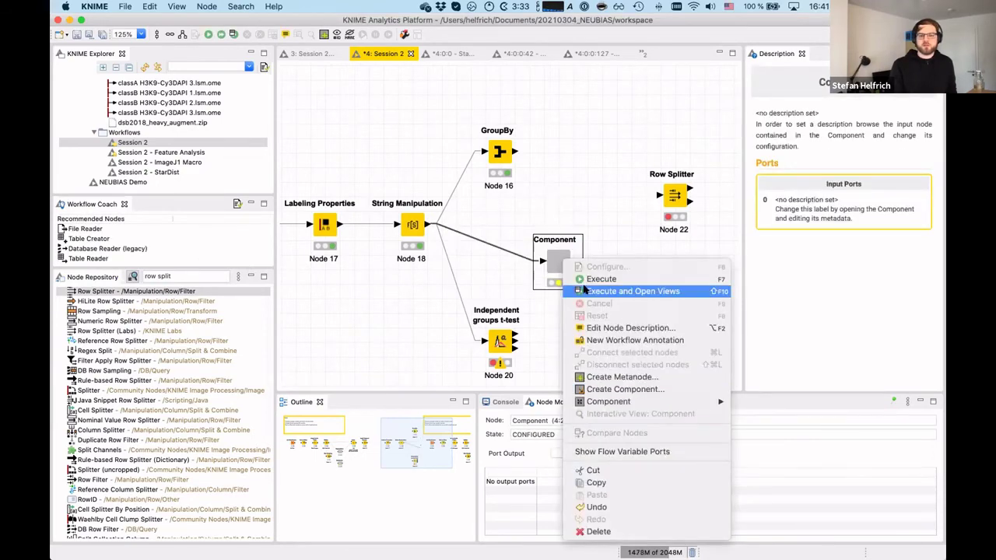
pyautogui.click(591, 278)
pyautogui.rightClick(566, 268)
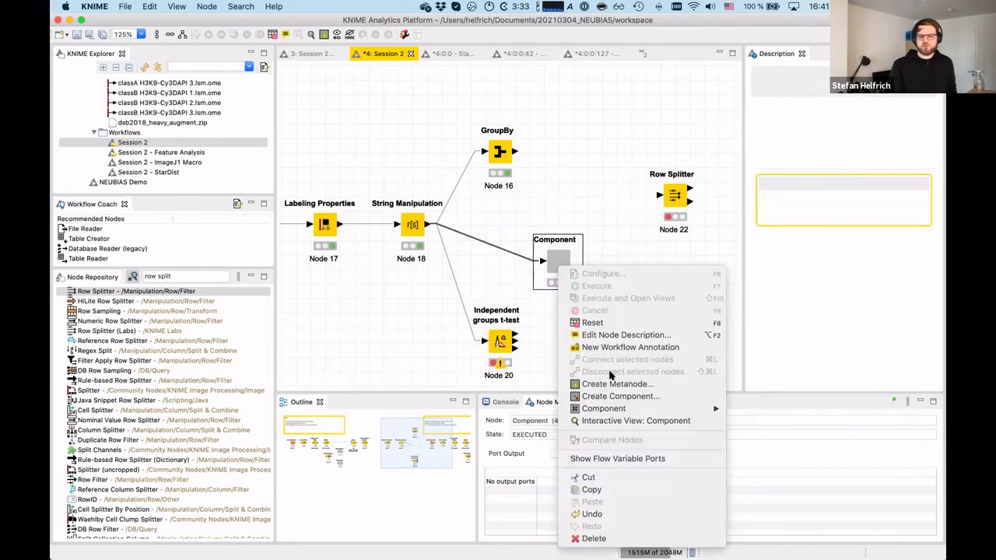
pyautogui.click(642, 420)
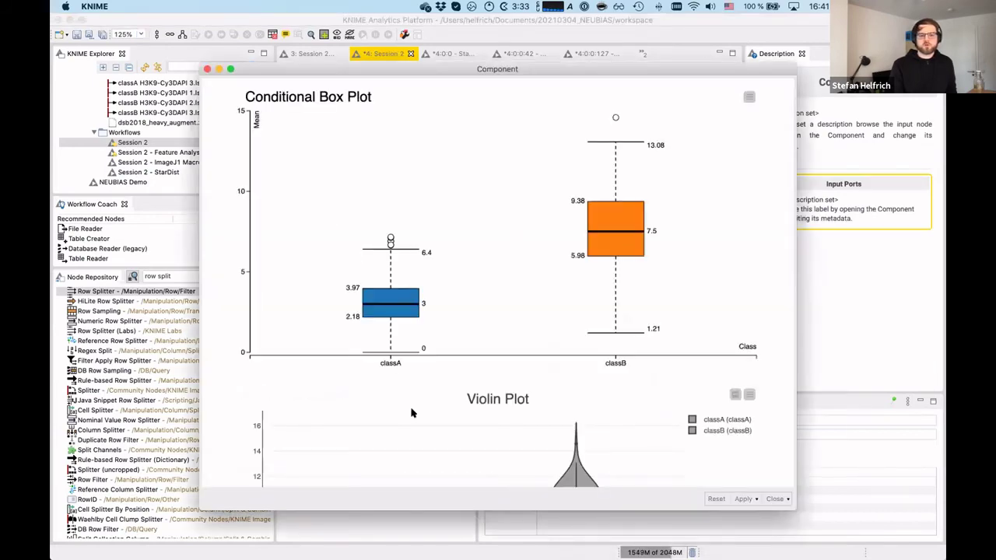
# Examine the box plot and violin plot together in the component's view, and close it discarding the view changes.
pyautogui.scroll(-3, 768, 422)
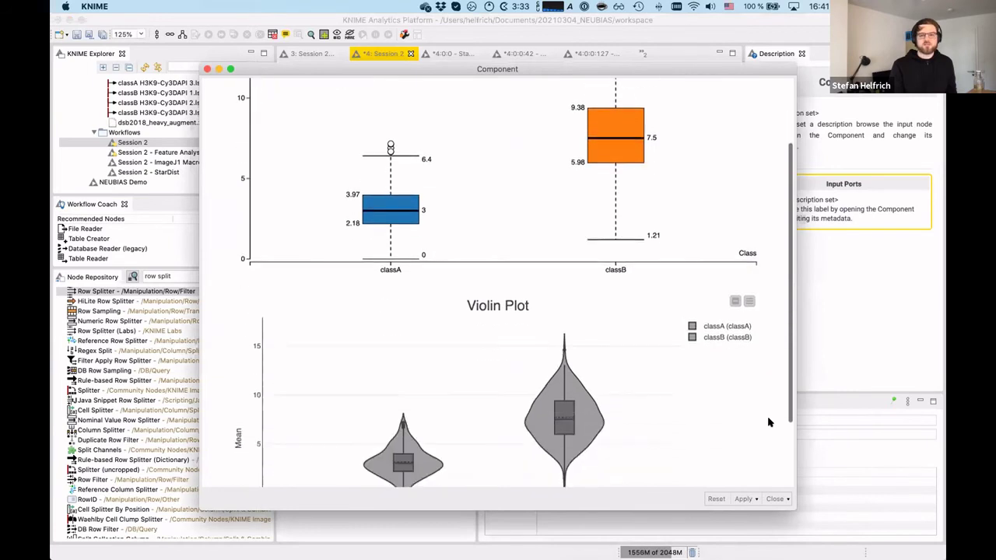
pyautogui.scroll(-2, 768, 422)
pyautogui.scroll(3, 771, 423)
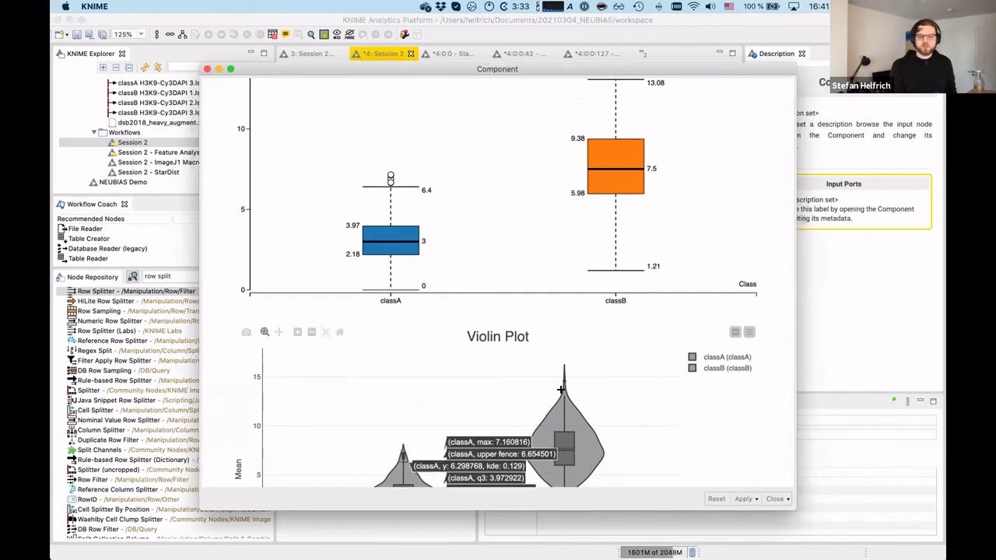
pyautogui.moveTo(467, 465)
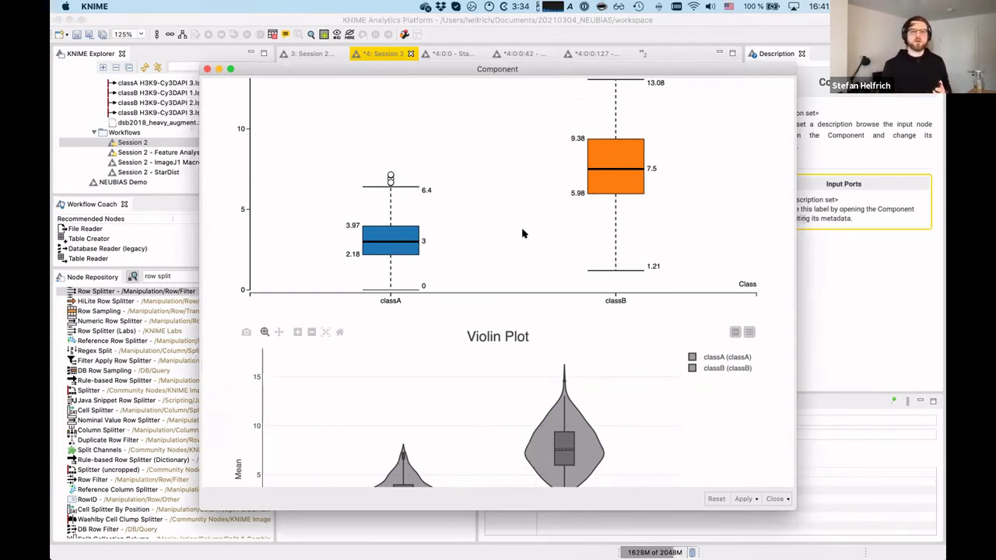
pyautogui.moveTo(407, 72); pyautogui.dragTo(411, 82)
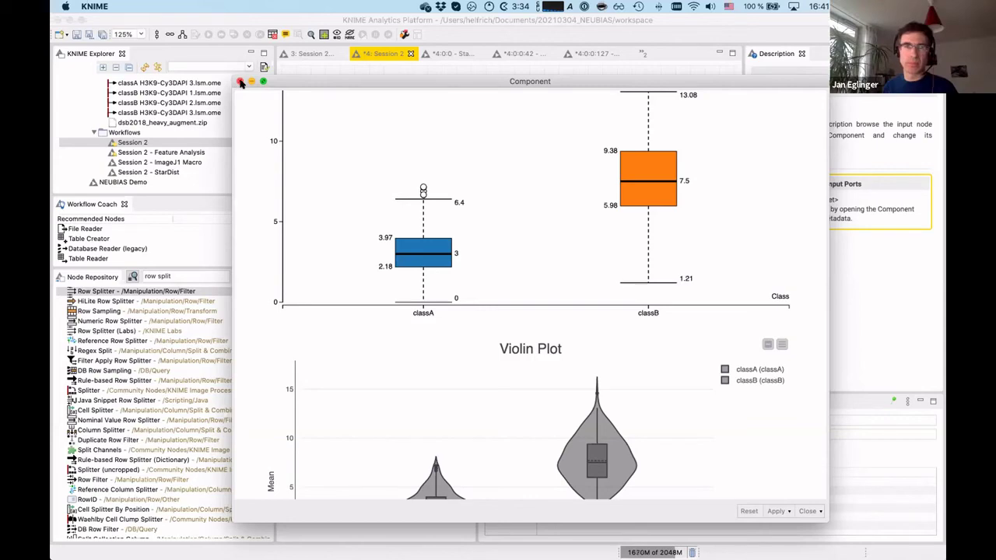
pyautogui.click(241, 84)
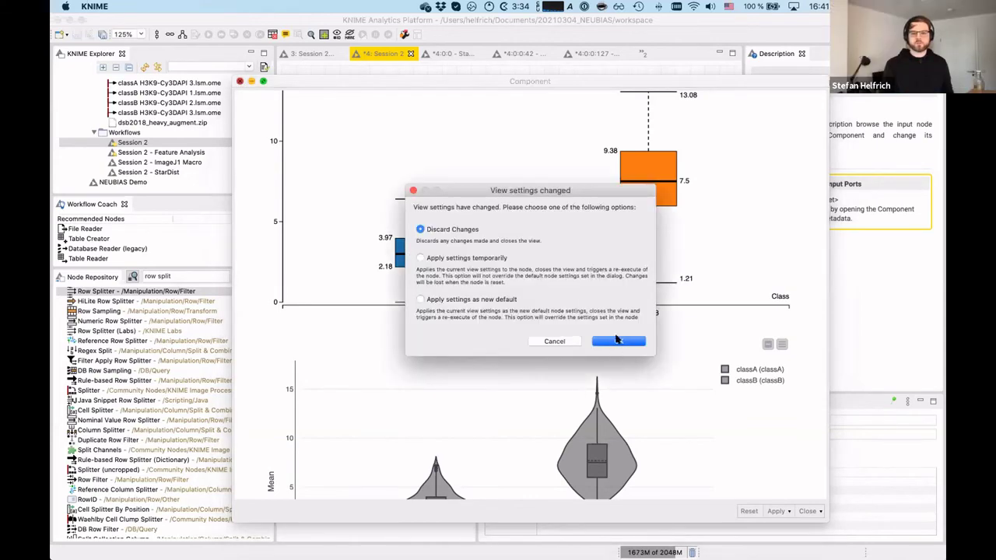
pyautogui.click(619, 342)
# Move the component directly below the GroupBy node and shift the Independent groups t-test node up beneath it.
pyautogui.click(504, 245)
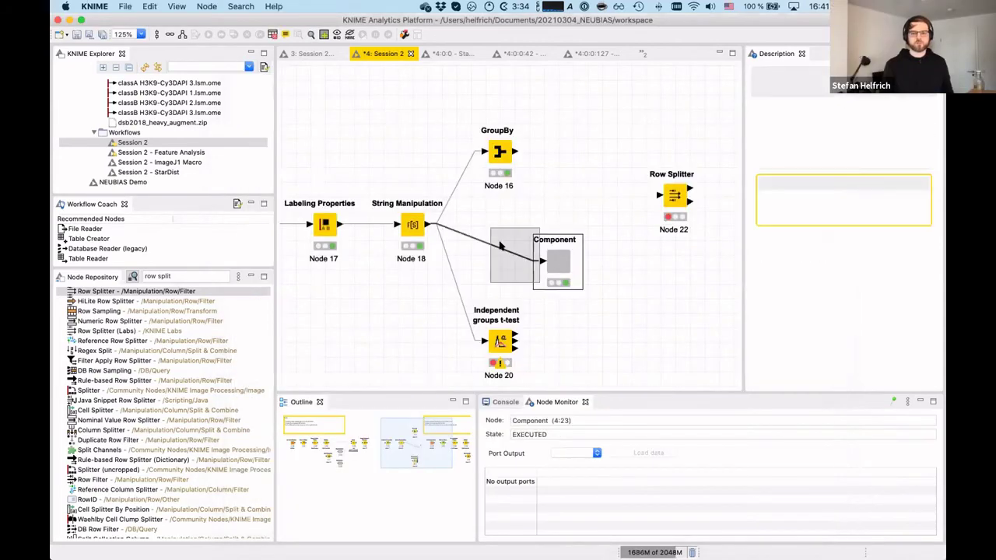
pyautogui.click(499, 342)
pyautogui.rightClick(498, 342)
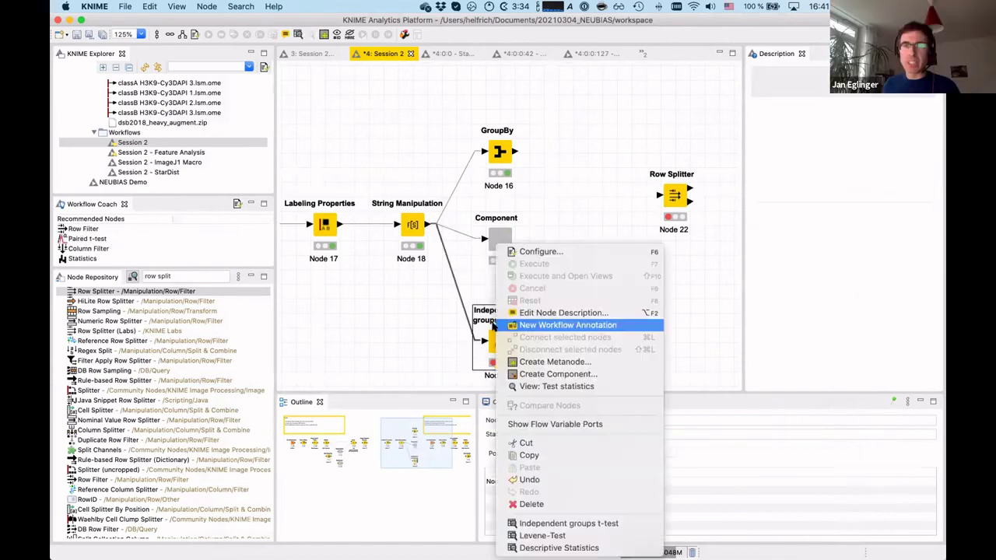
pyautogui.click(418, 318)
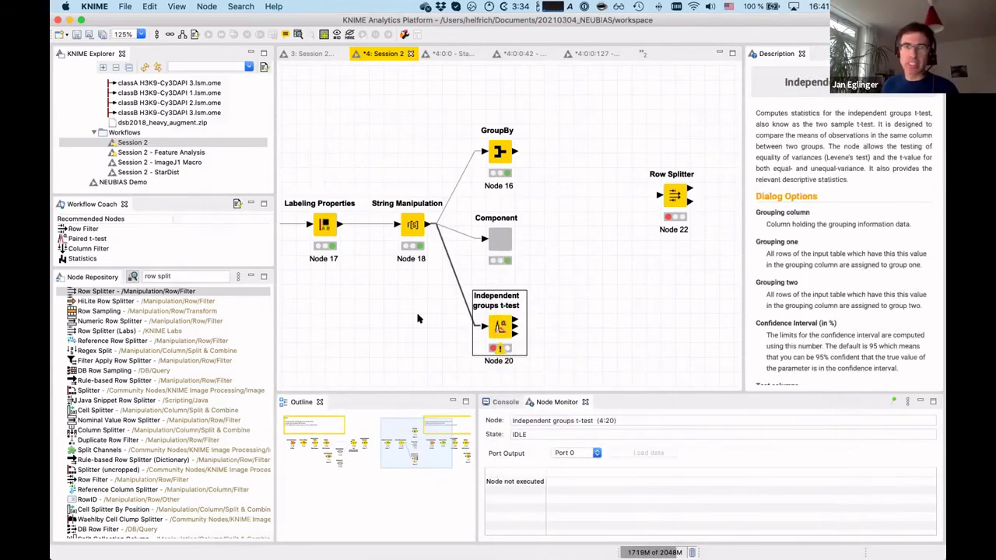
pyautogui.click(499, 240)
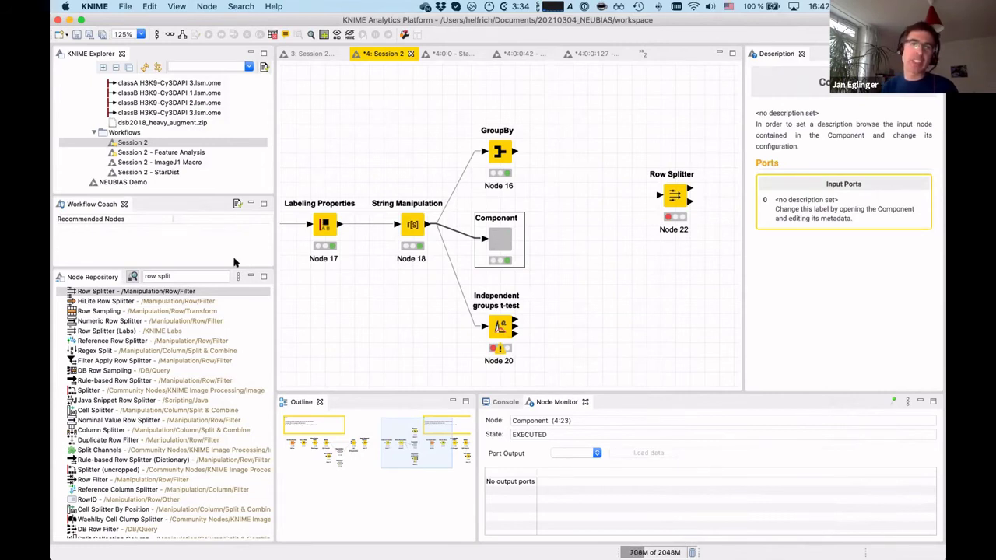
# Search the node repository for "r view", try adding a Python View node beside the t-test node, and delete it.
pyautogui.click(113, 276)
pyautogui.write('r view')
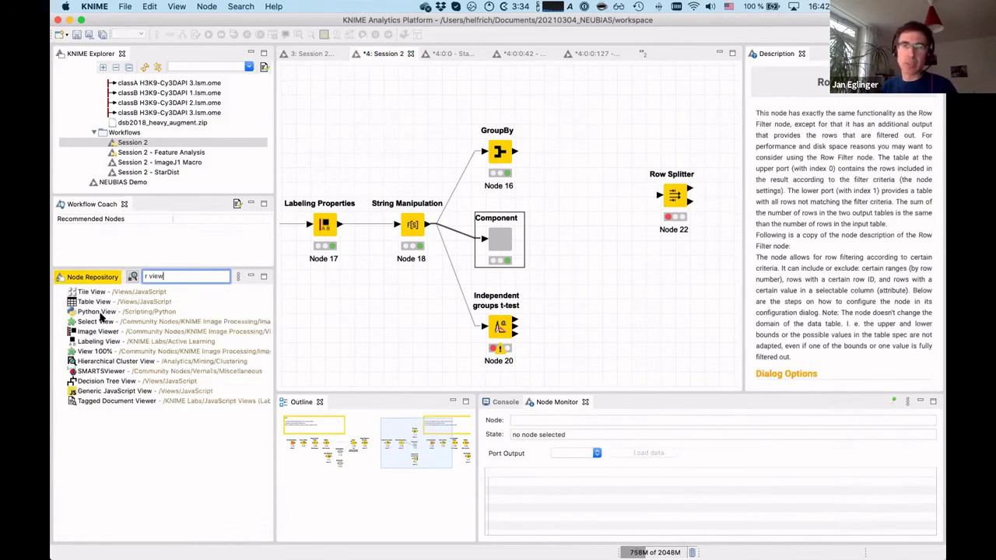
pyautogui.moveTo(99, 314); pyautogui.dragTo(558, 282)
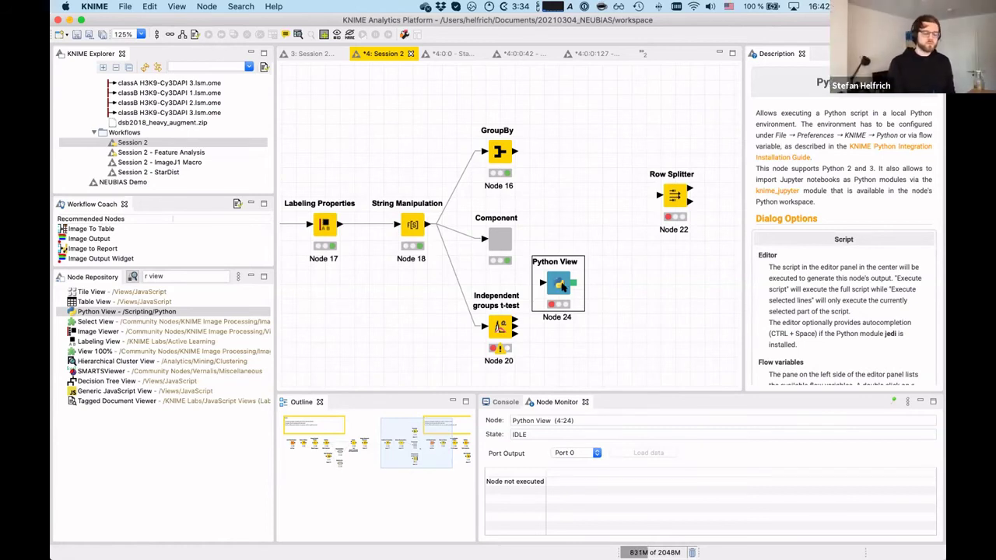
pyautogui.press('Delete')
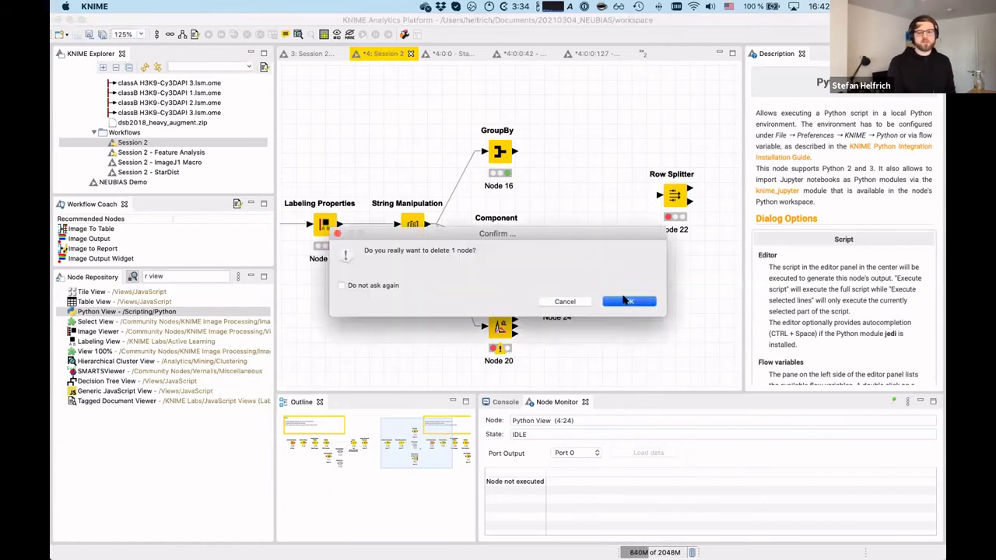
pyautogui.click(627, 301)
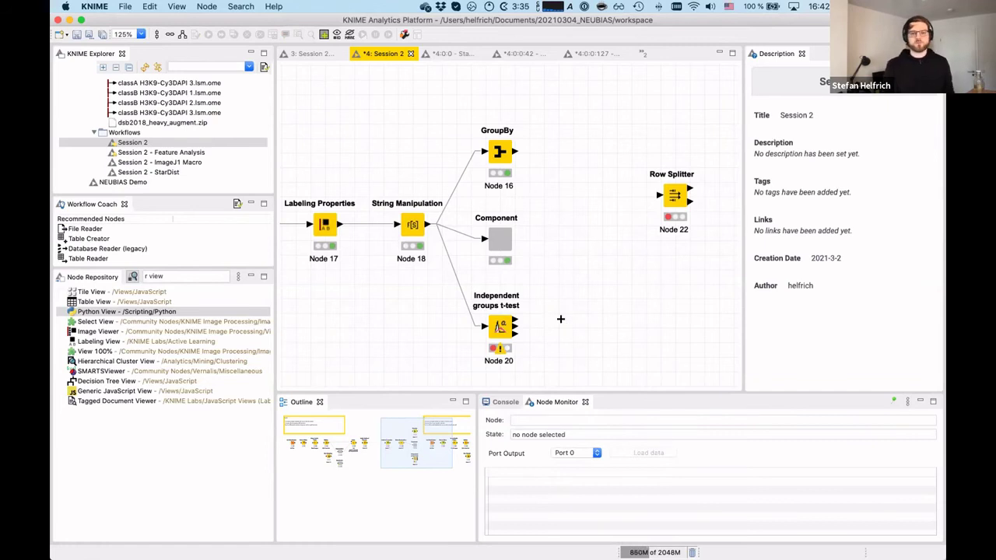
pyautogui.click(502, 327)
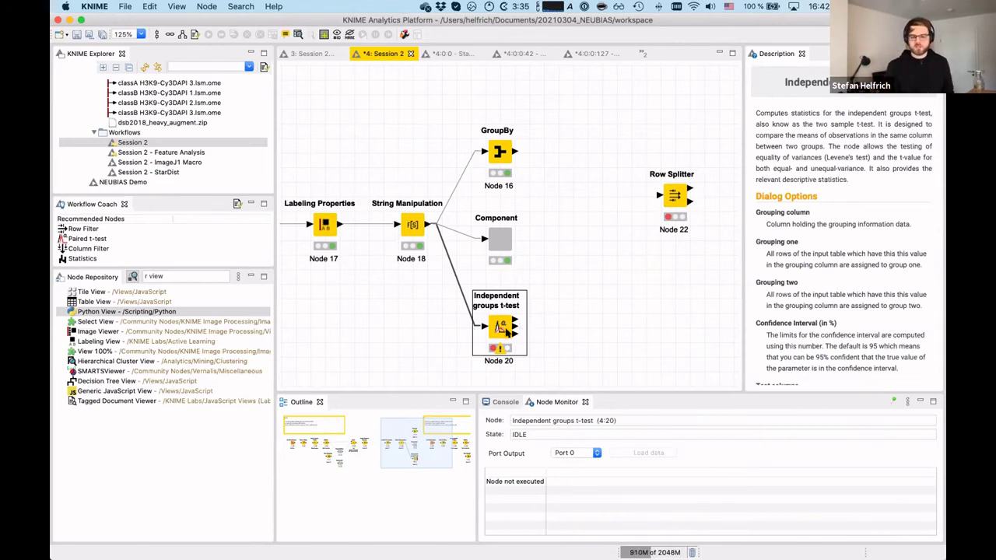
pyautogui.rightClick(500, 328)
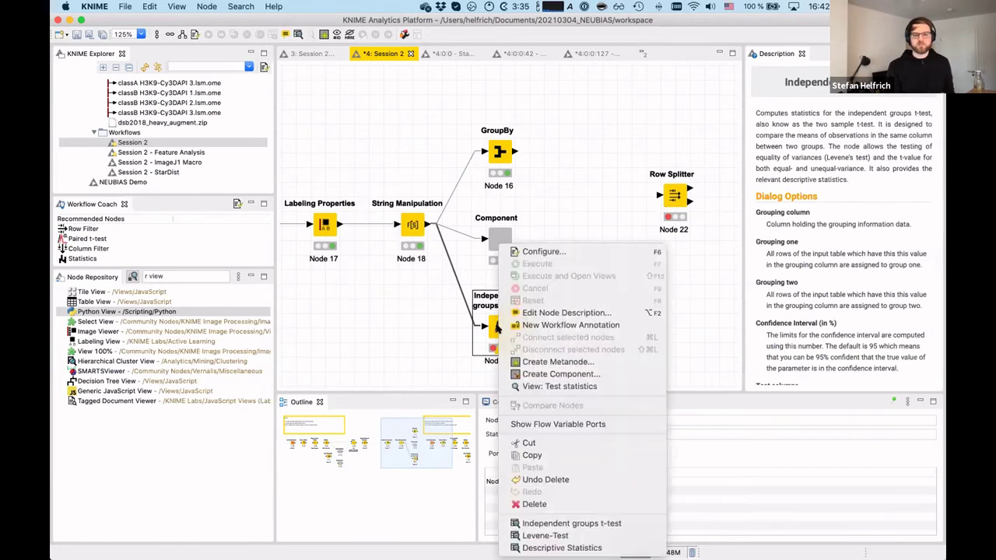
pyautogui.press('Escape')
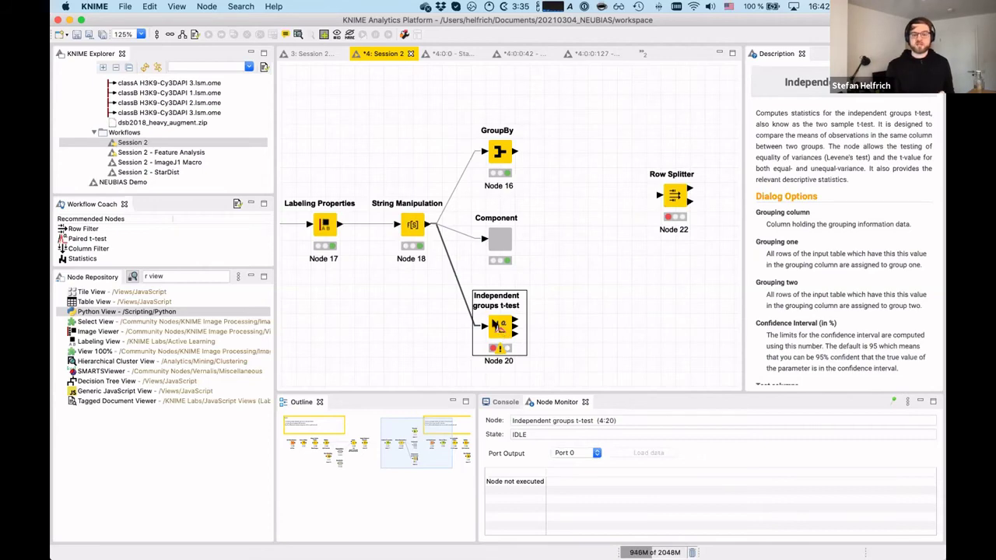
pyautogui.click(568, 315)
# Configure the Independent groups t-test node with Class as grouping column, classA as group one and classB as group two.
pyautogui.click(500, 328)
pyautogui.rightClick(499, 327)
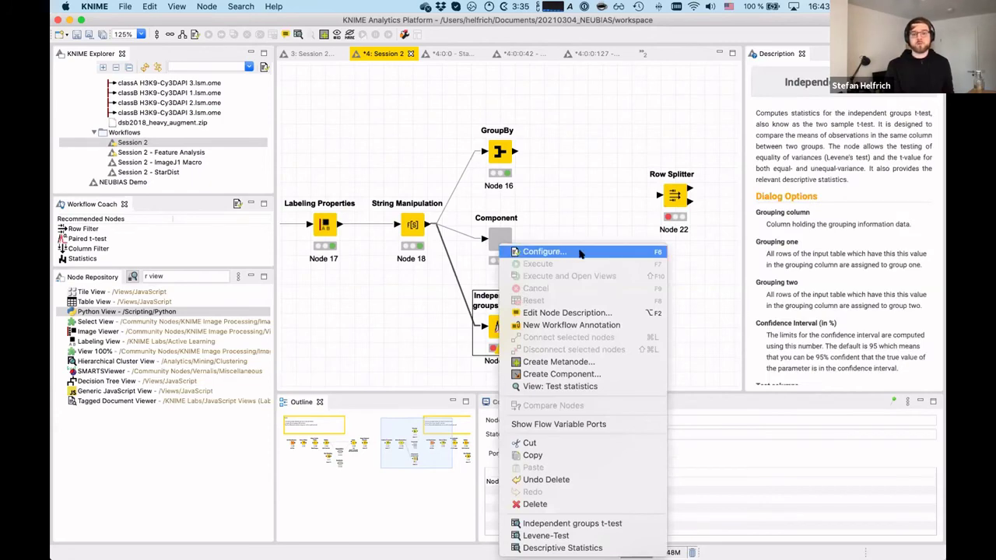
pyautogui.click(579, 254)
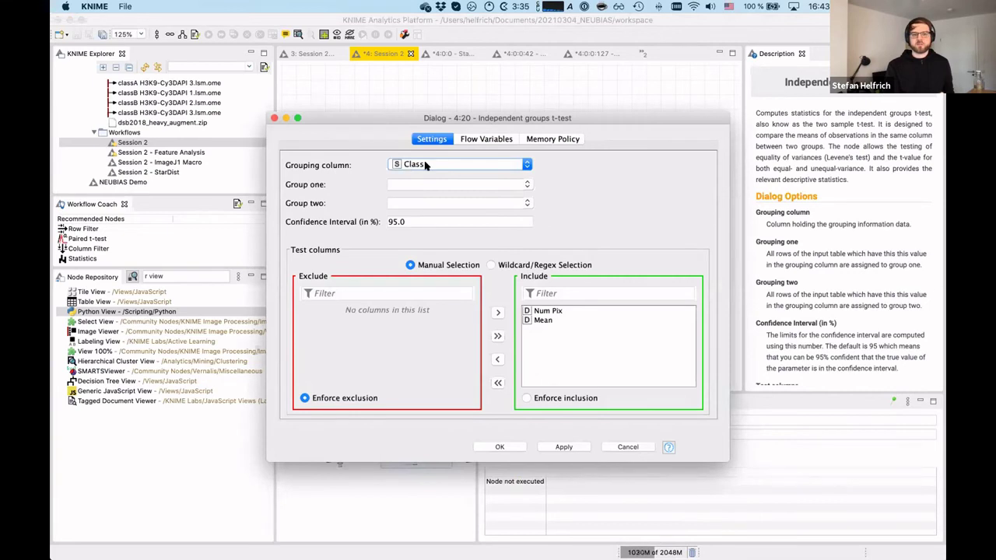
pyautogui.click(427, 165)
pyautogui.click(410, 59)
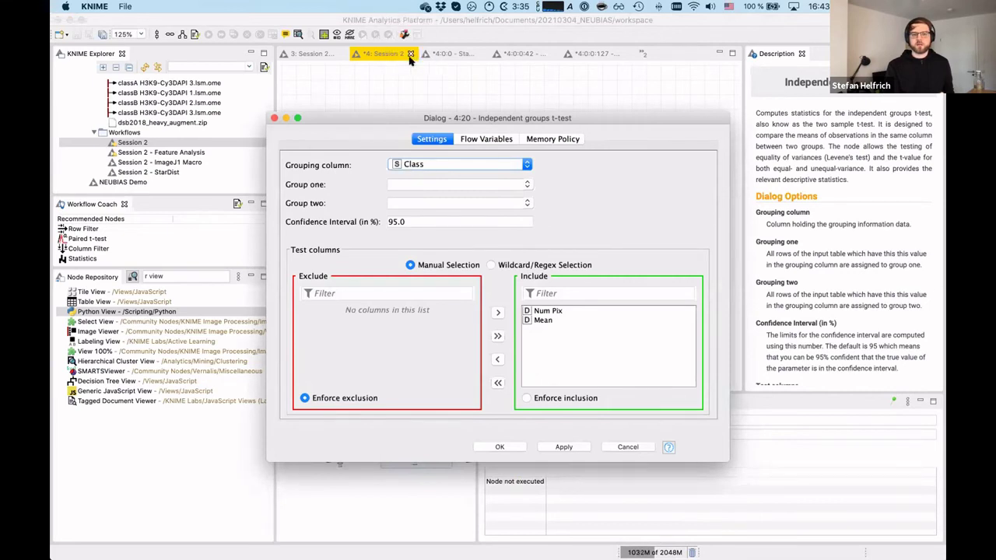
pyautogui.click(527, 186)
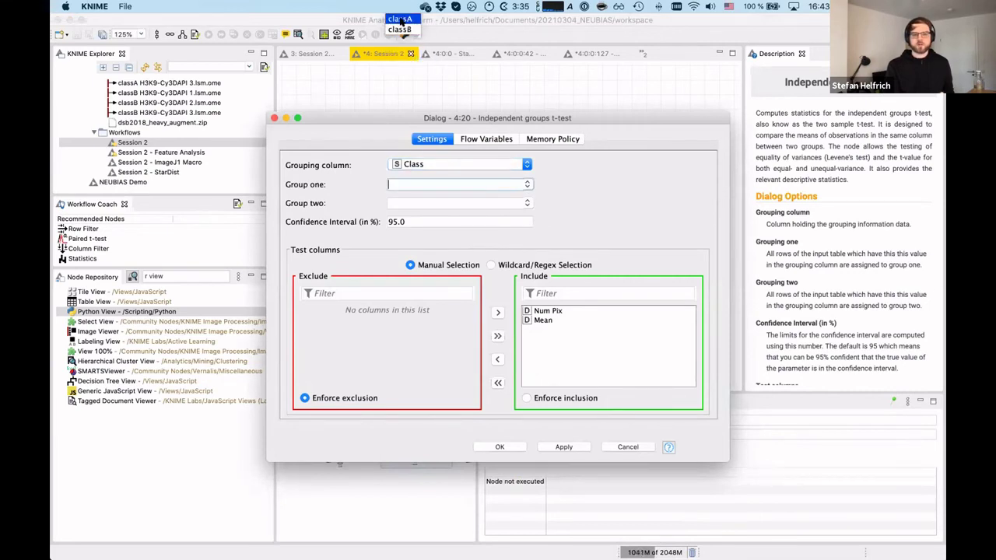
pyautogui.click(399, 19)
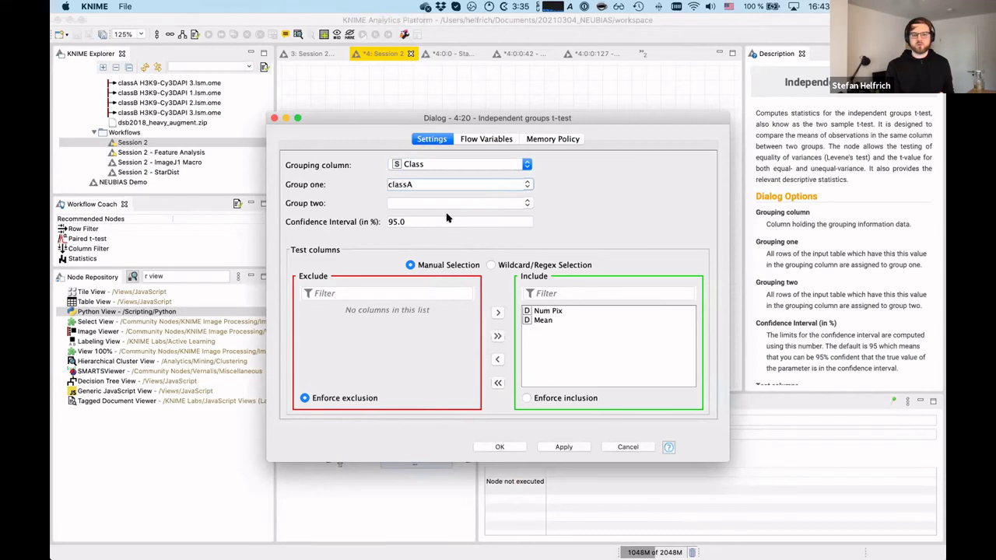
pyautogui.click(526, 203)
pyautogui.click(405, 34)
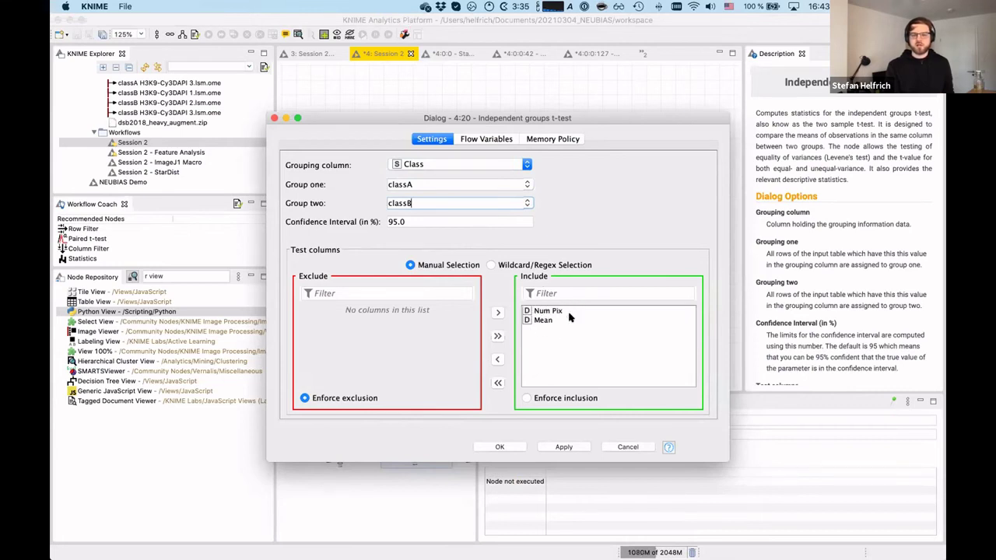
pyautogui.click(501, 448)
# Execute the Independent groups t-test node, examine its test statistics view, and close the view.
pyautogui.rightClick(503, 325)
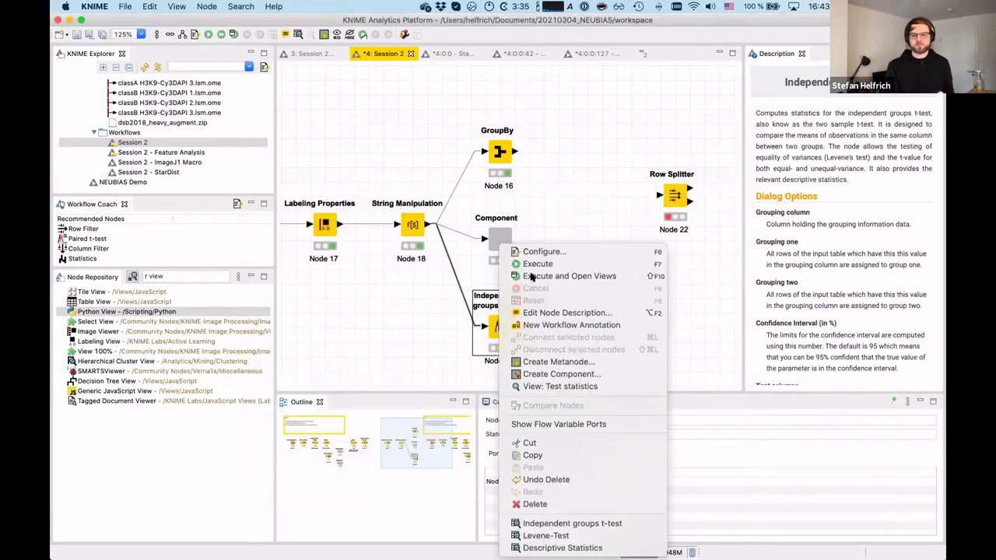
pyautogui.click(537, 264)
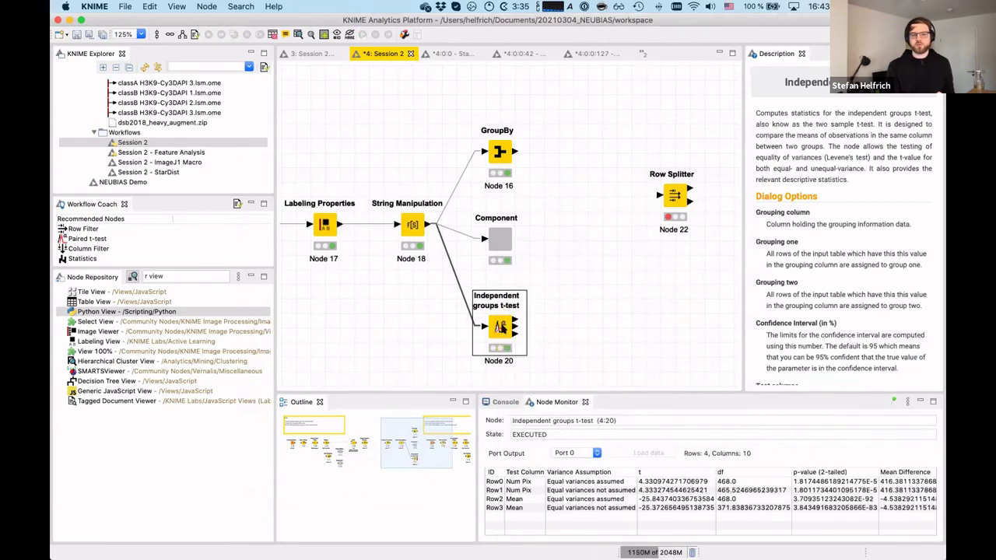
pyautogui.rightClick(505, 326)
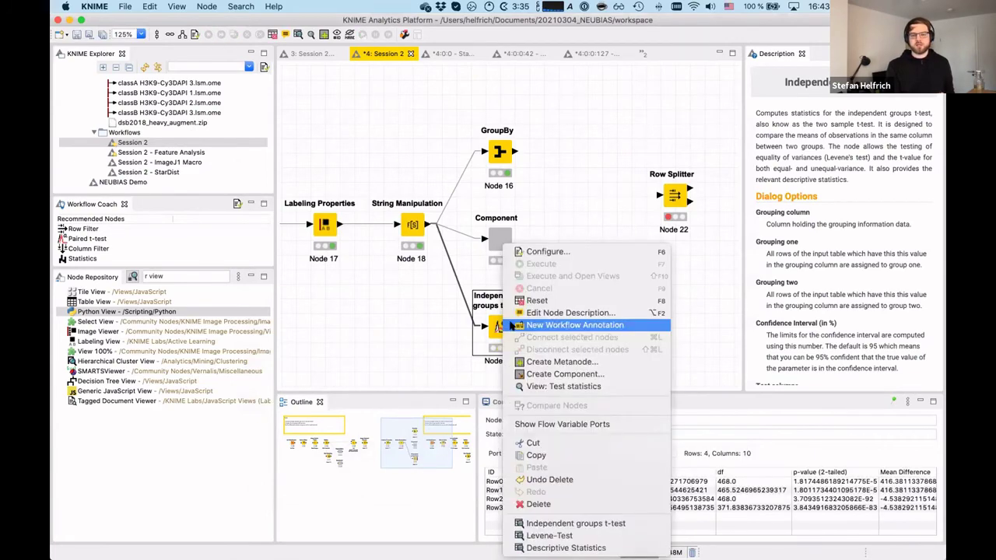
pyautogui.click(622, 388)
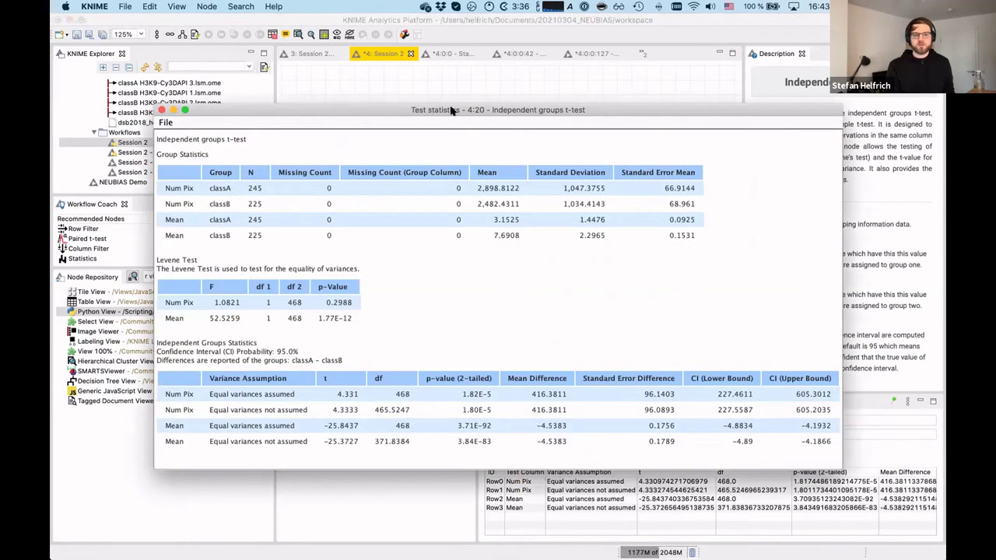
pyautogui.moveTo(482, 110); pyautogui.dragTo(514, 99)
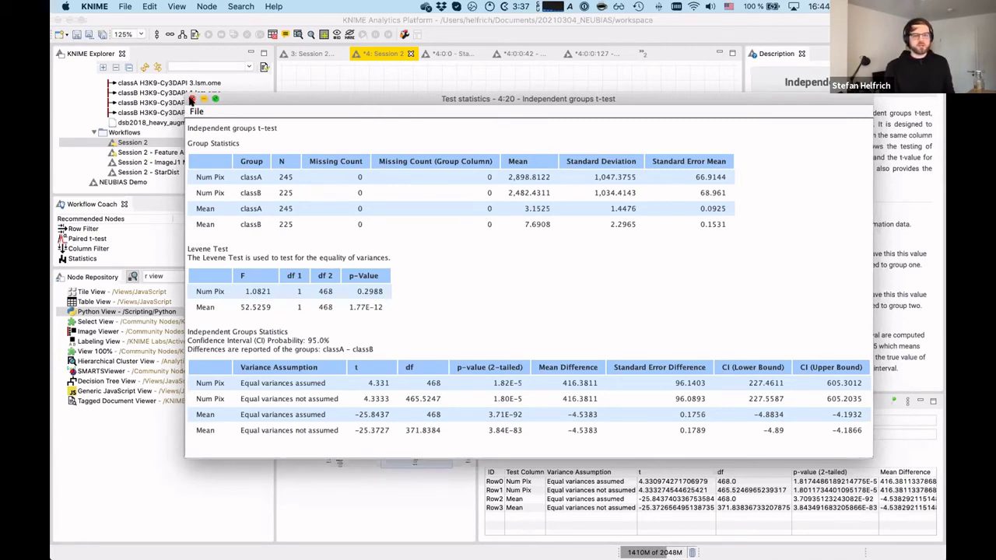
pyautogui.click(192, 101)
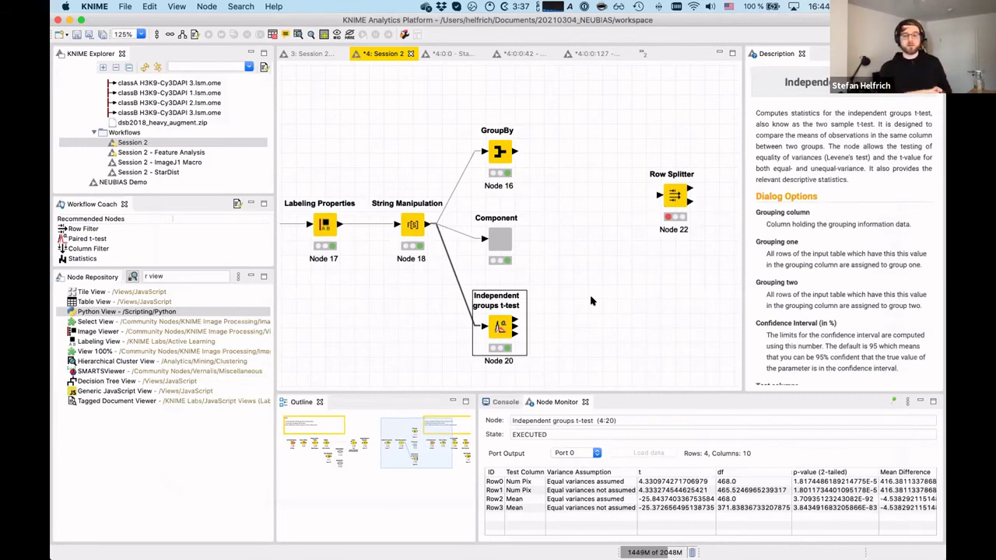
# Expand the component back into its separate Conditional Box Plot and Violin Plot nodes.
pyautogui.click(572, 289)
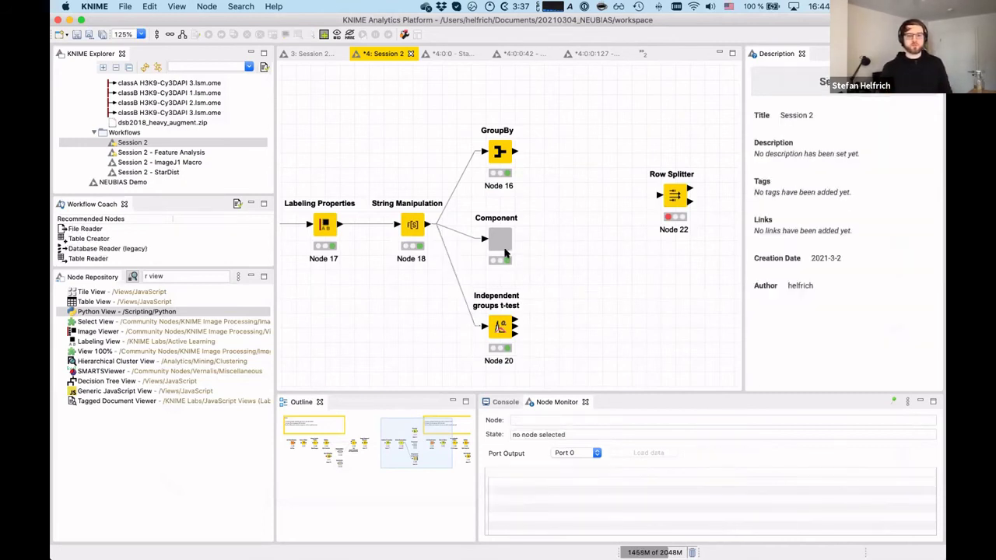
pyautogui.rightClick(504, 247)
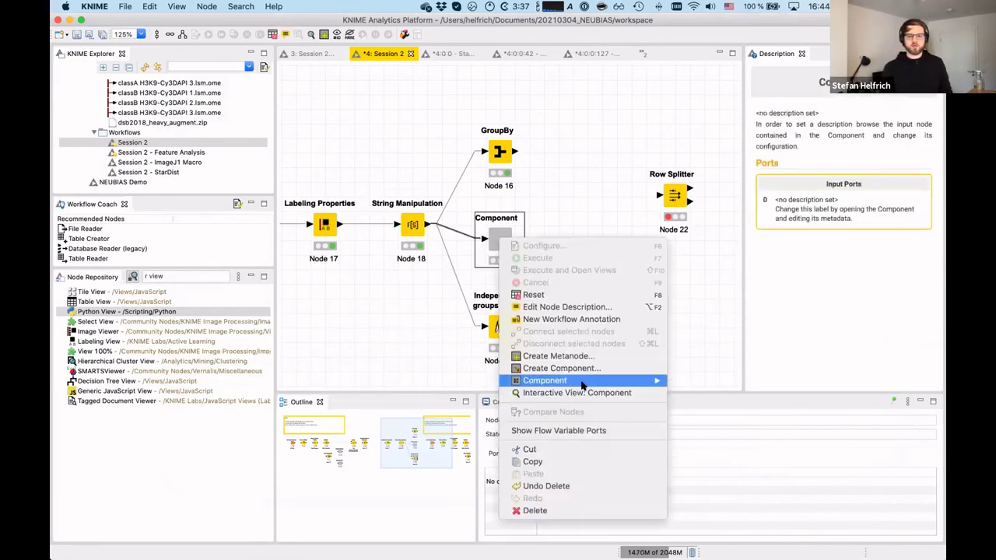
pyautogui.moveTo(583, 381)
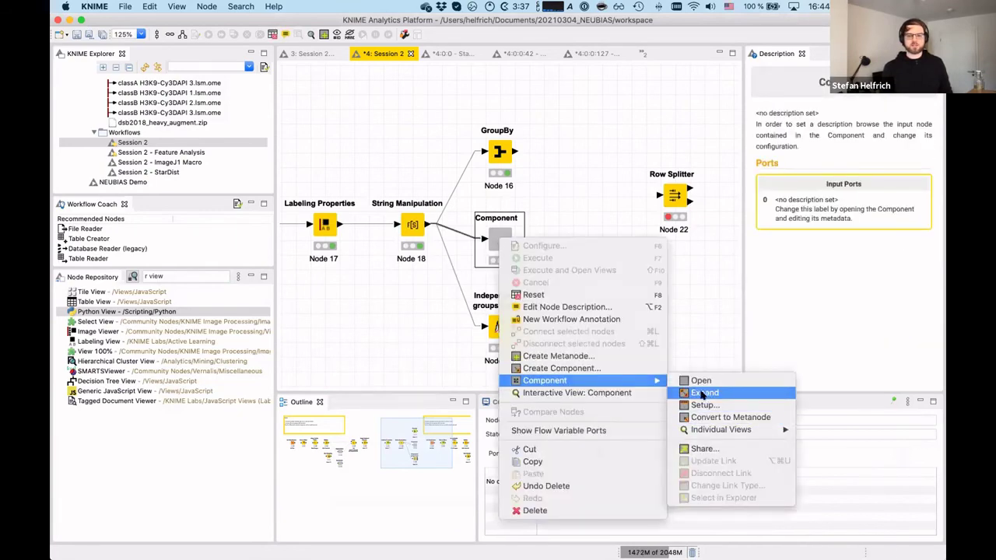
pyautogui.click(705, 393)
pyautogui.click(585, 201)
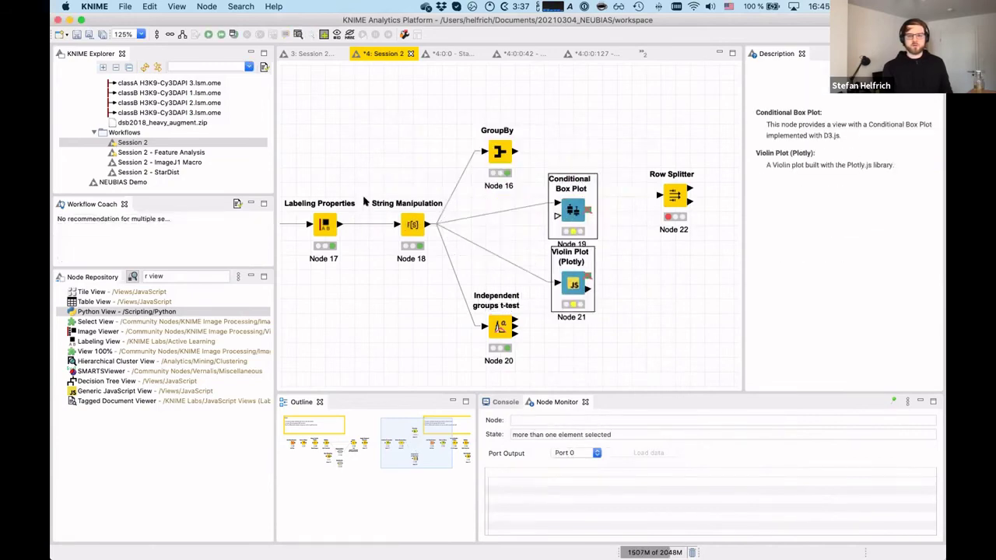
pyautogui.click(366, 175)
pyautogui.click(330, 257)
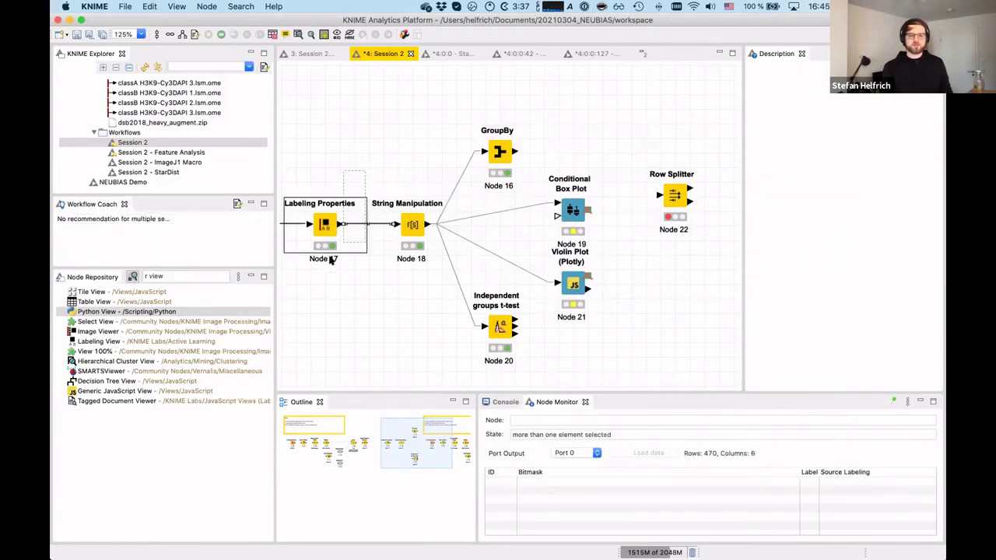
pyautogui.click(337, 306)
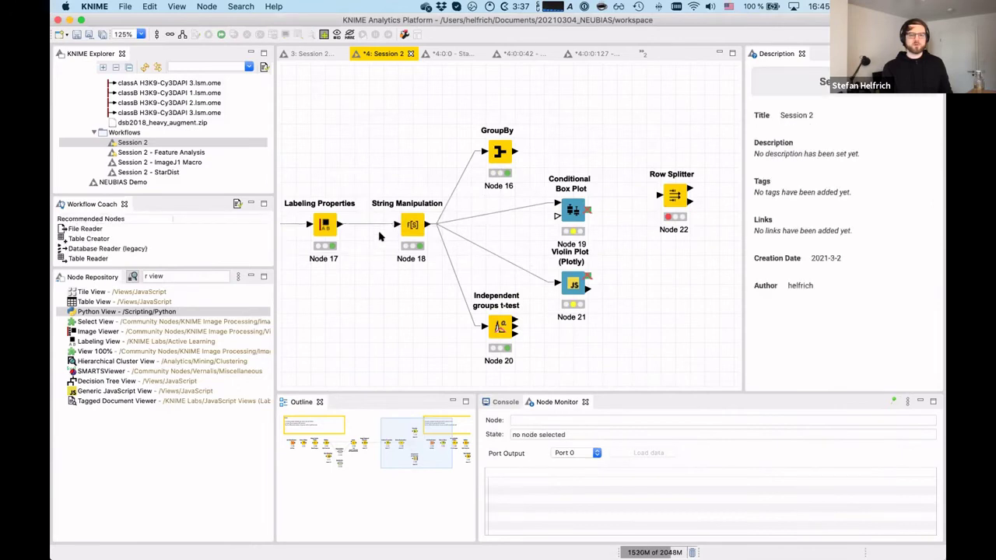
pyautogui.moveTo(387, 99); pyautogui.dragTo(592, 348)
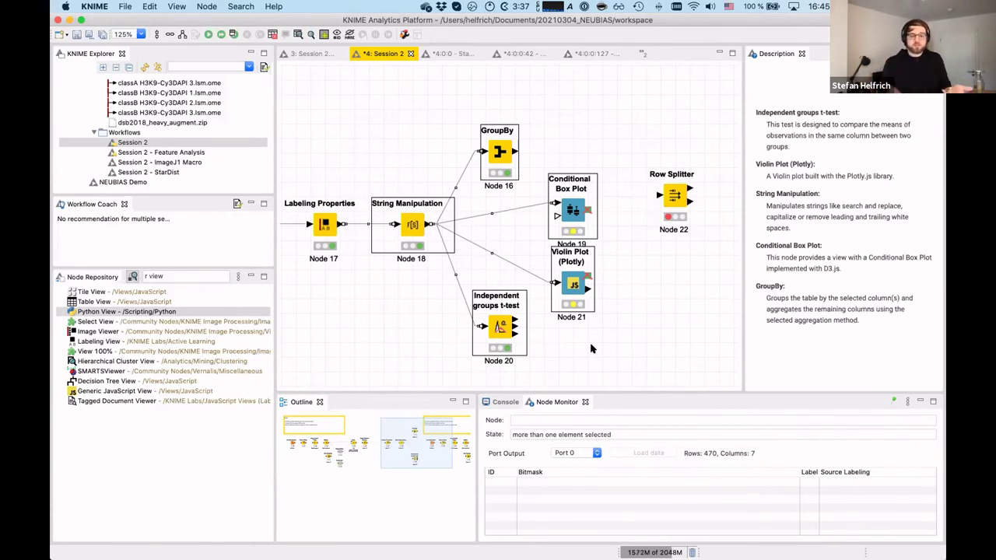
pyautogui.click(603, 148)
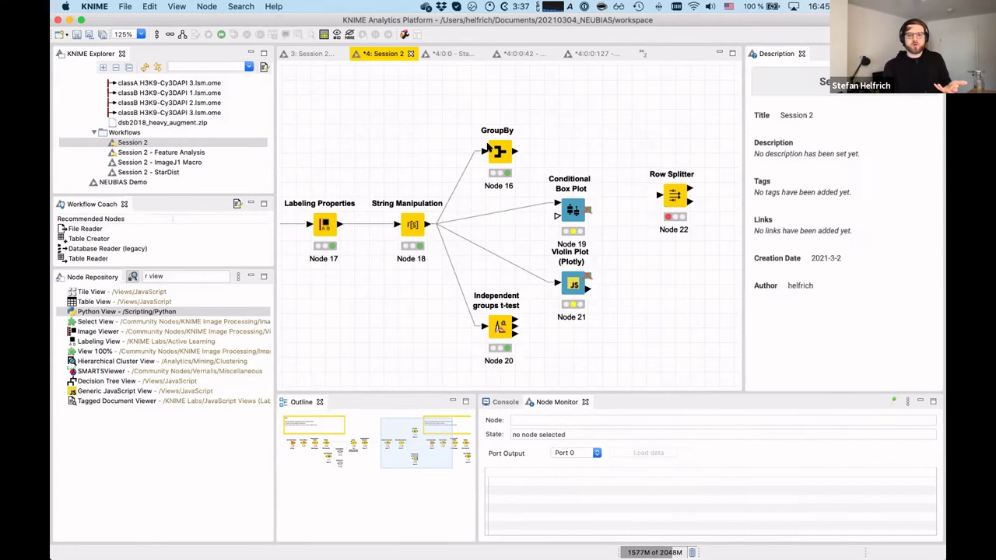
pyautogui.click(498, 151)
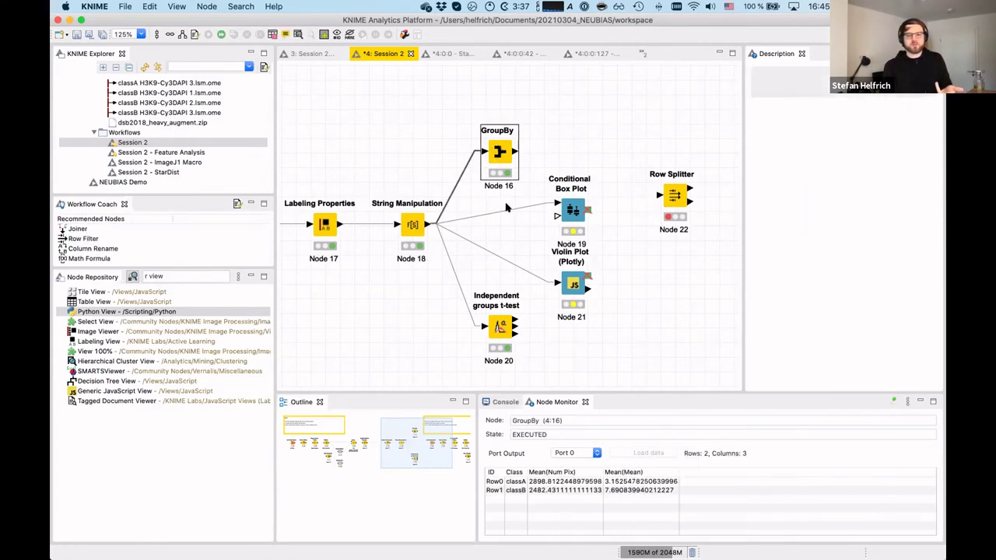
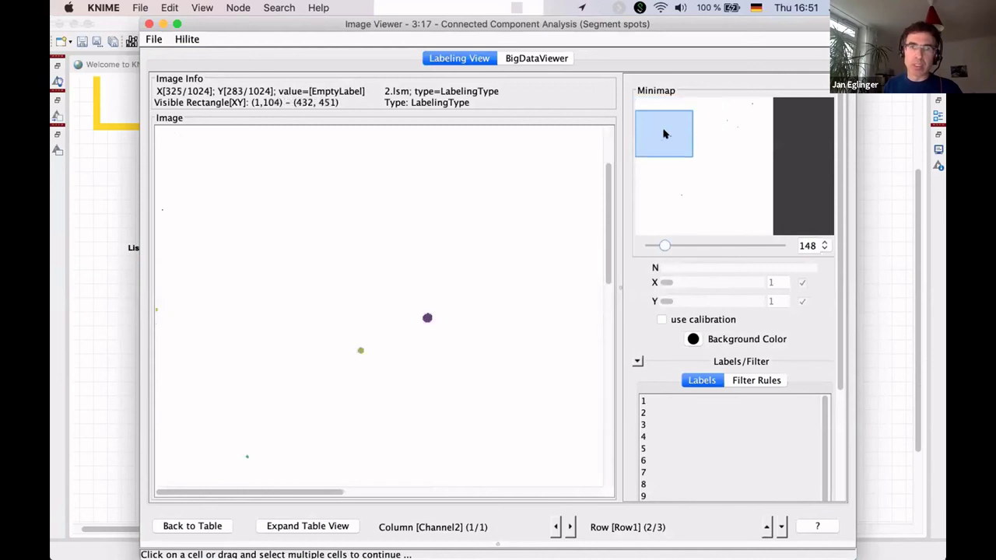
# Examine the segmented spots in another area of the Connected Component Analysis labeling and close the viewer.
pyautogui.moveTo(725, 122); pyautogui.dragTo(665, 141)
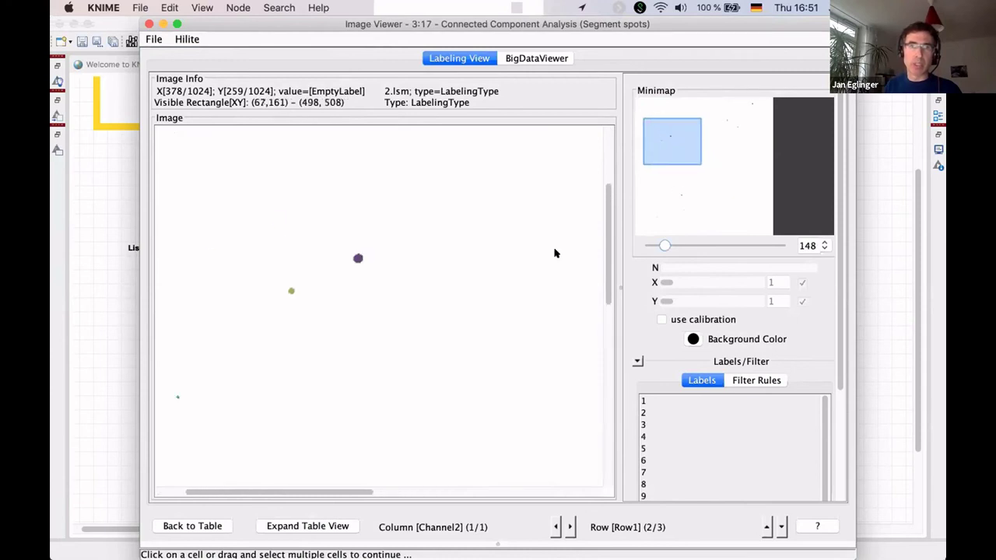
pyautogui.click(148, 26)
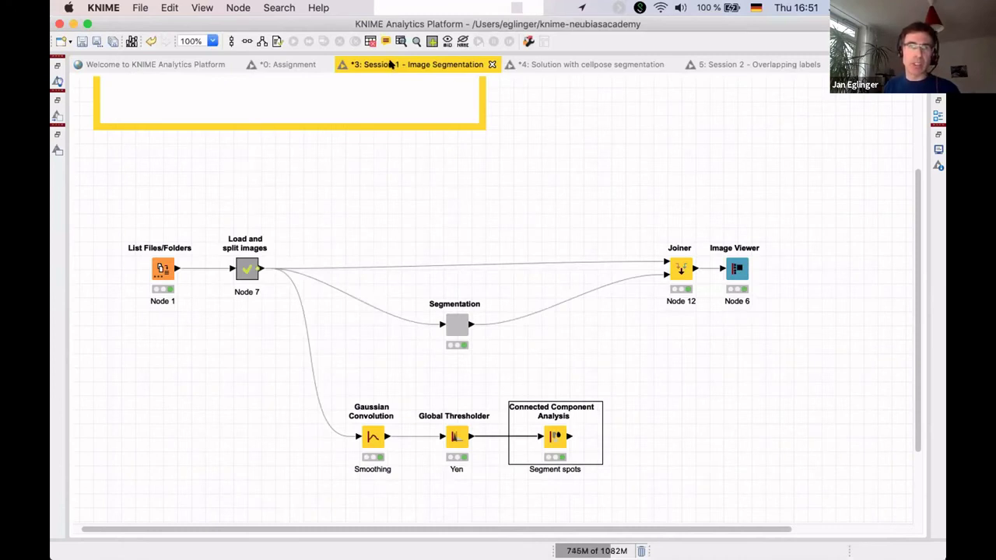
# Restore the full workbench layout and add a Joiner node connected to the output of the Segment spots node.
pyautogui.hotkey('ctrl', 'm')
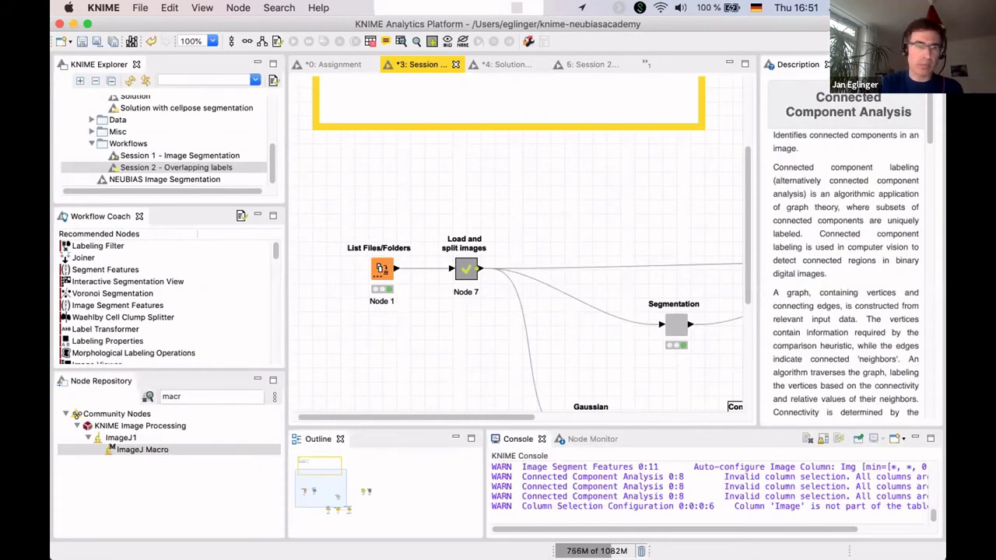
pyautogui.tripleClick(179, 396)
pyautogui.write('join')
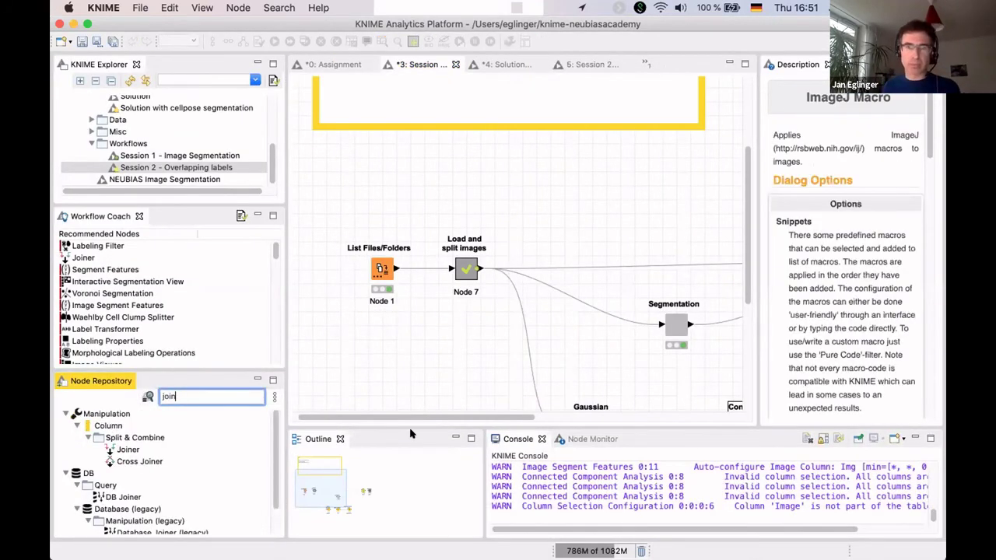
pyautogui.press('Down')
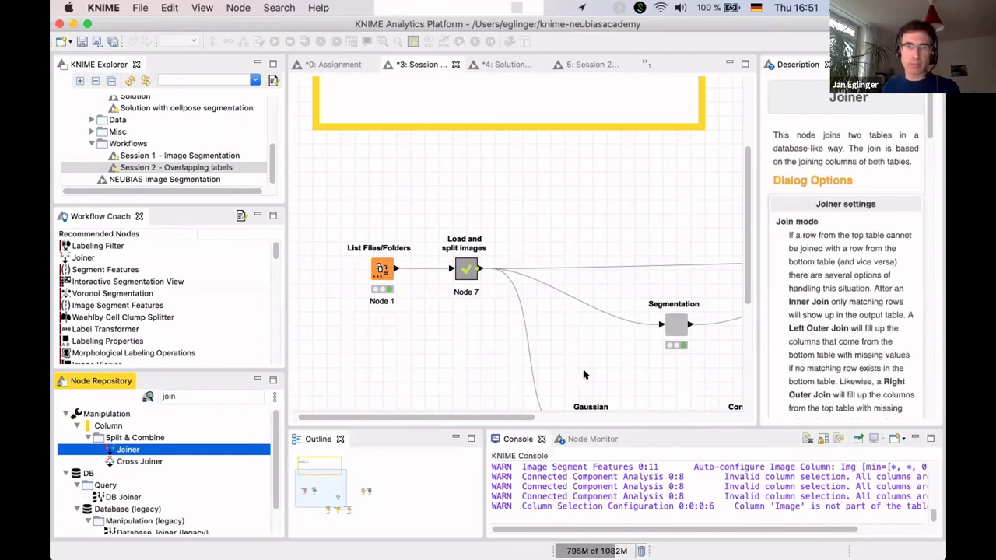
pyautogui.hscroll(5, 552, 340)
pyautogui.press('Return')
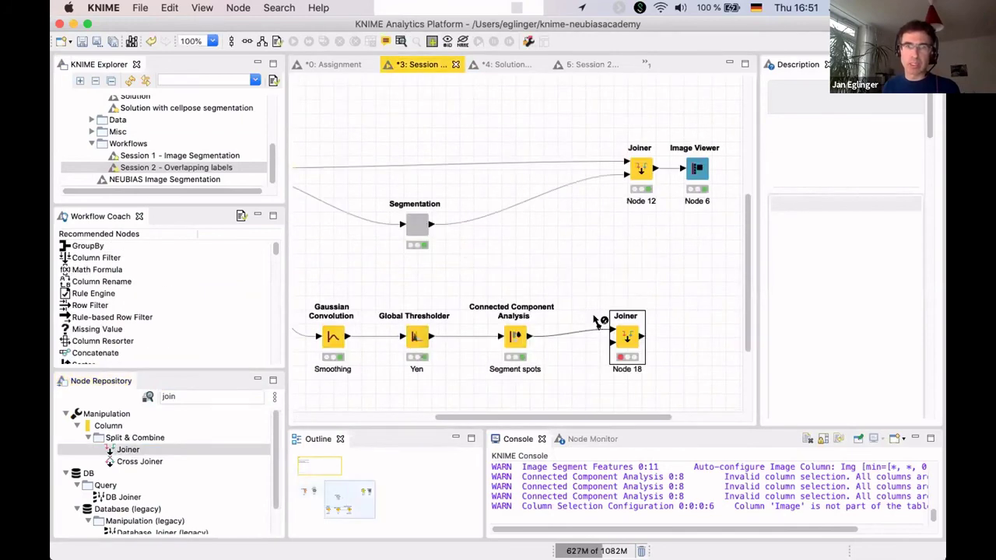
# Feed the Segmentation output into the new Joiner's first input and Segment spots into its second, with an inner join on Row ID.
pyautogui.moveTo(432, 225); pyautogui.dragTo(615, 343)
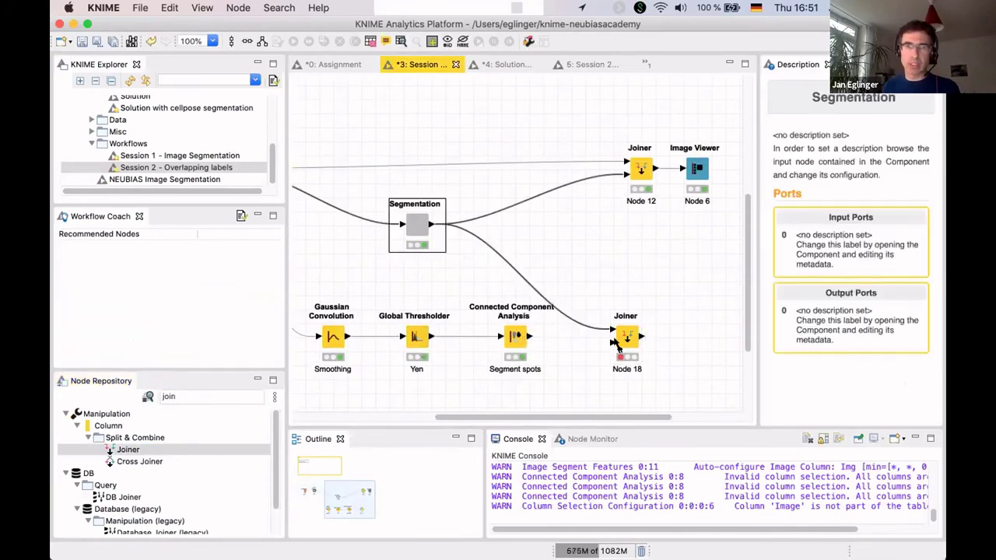
pyautogui.click(515, 336)
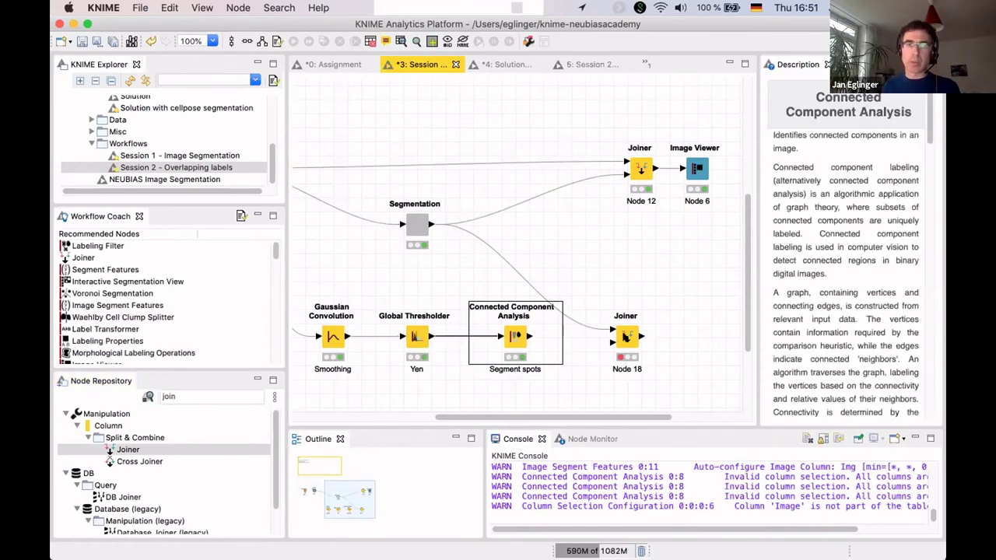
pyautogui.doubleClick(626, 336)
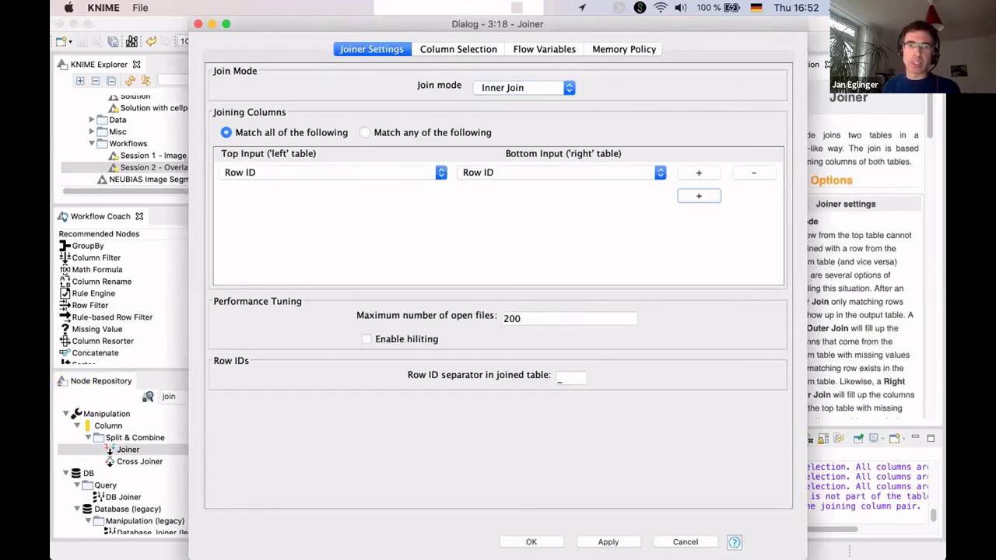
pyautogui.click(540, 537)
# Execute the new Joiner node, examine the Segmentation and Channel2 labelings in its joined table, and close the table.
pyautogui.rightClick(626, 335)
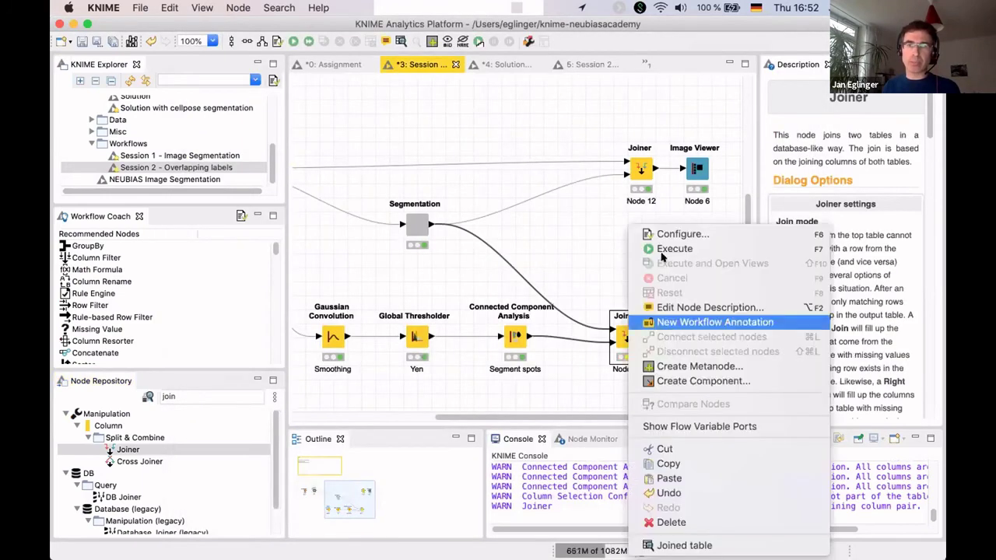
pyautogui.click(664, 249)
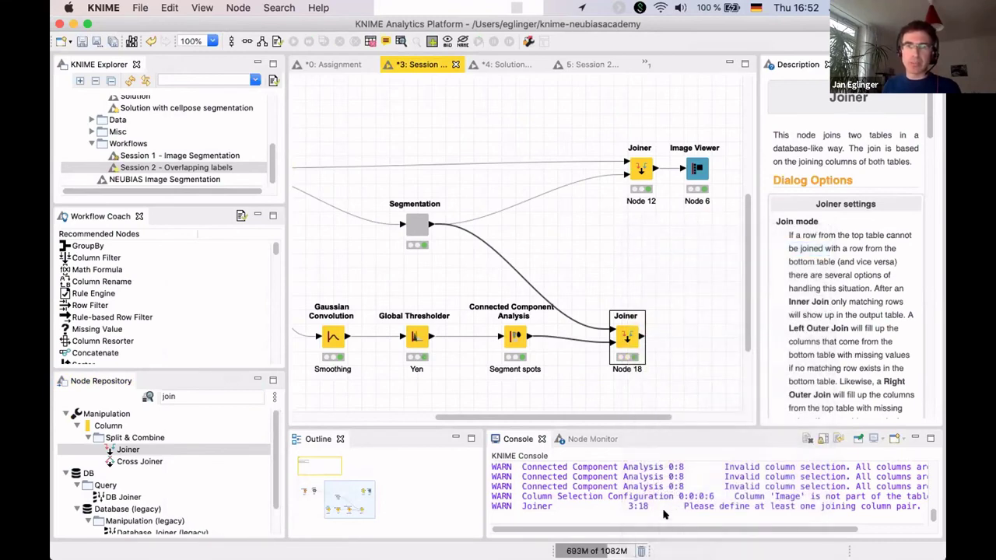
pyautogui.rightClick(626, 335)
pyautogui.click(585, 323)
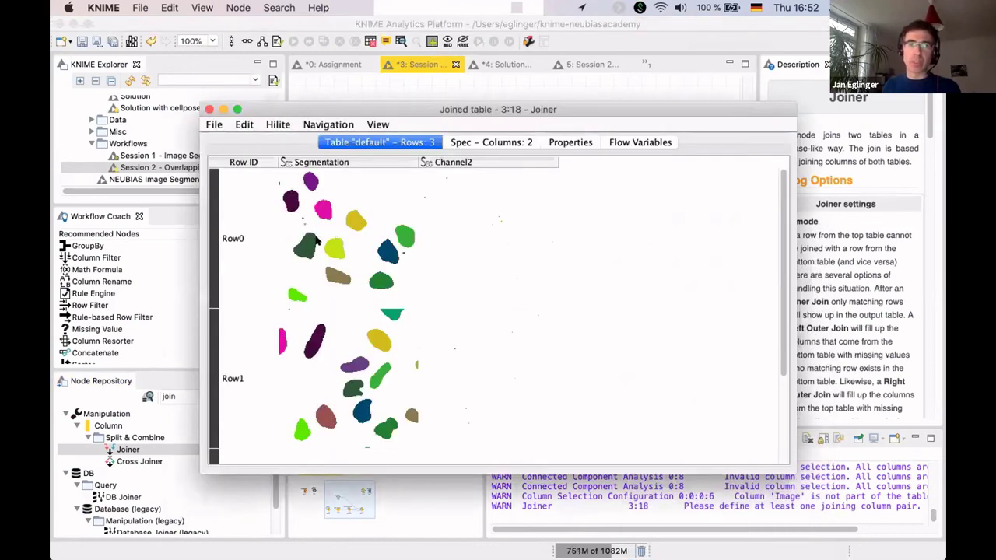
pyautogui.click(315, 237)
pyautogui.click(498, 238)
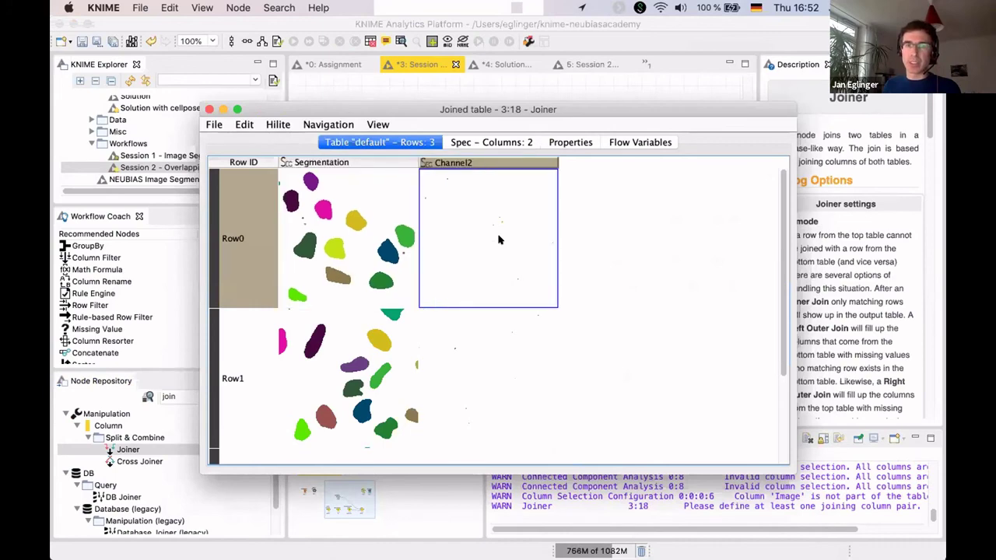
pyautogui.click(210, 110)
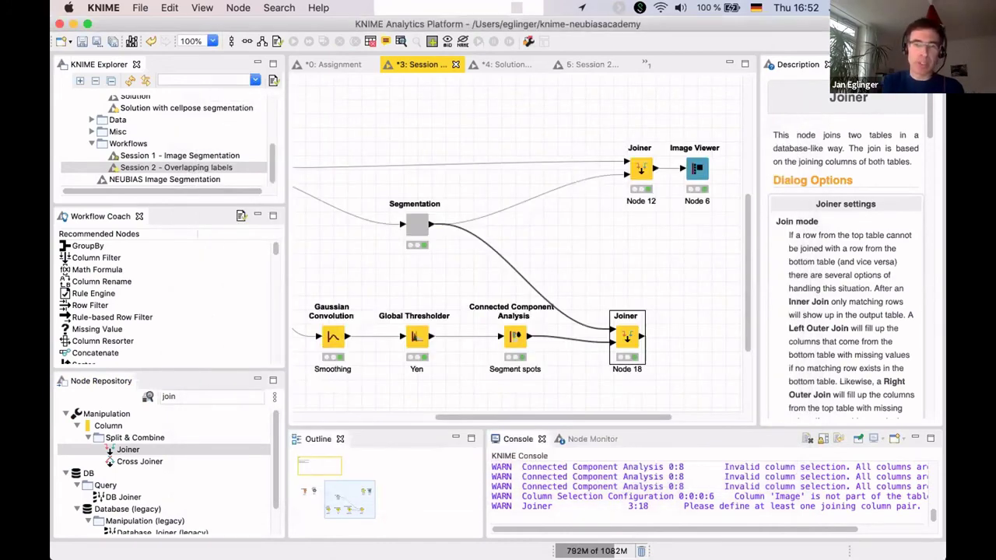
# Insert a Label Transformer node into the connection between Segmentation and the new Joiner, accepting the reset of downstream nodes.
pyautogui.doubleClick(168, 396)
pyautogui.press('BackSpace')
pyautogui.write('label tran')
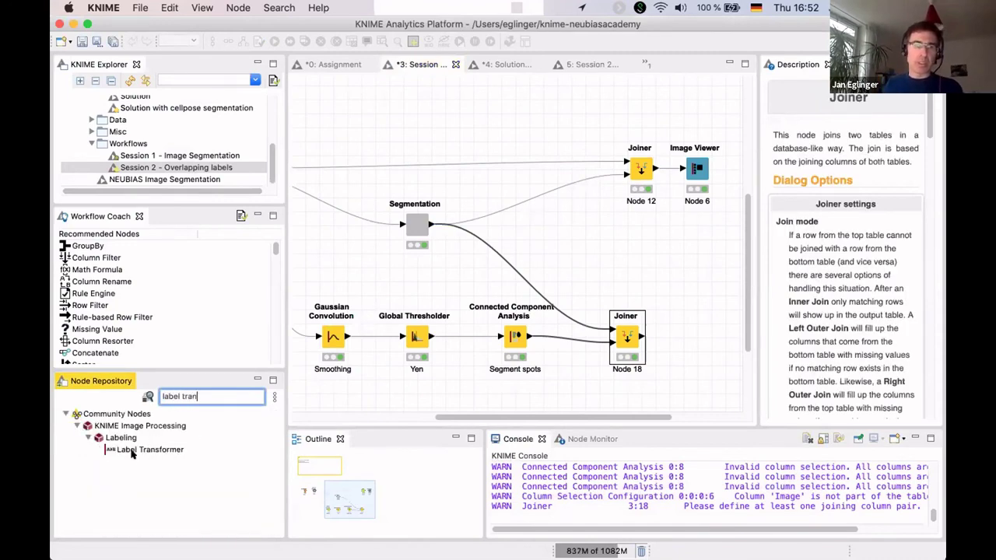
pyautogui.moveTo(148, 449); pyautogui.dragTo(519, 280)
pyautogui.click(631, 303)
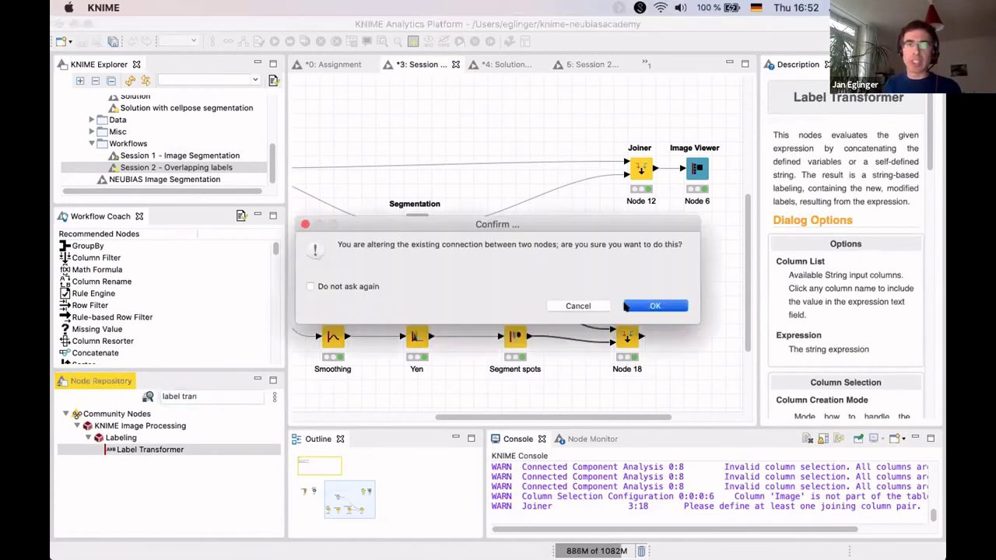
pyautogui.click(633, 306)
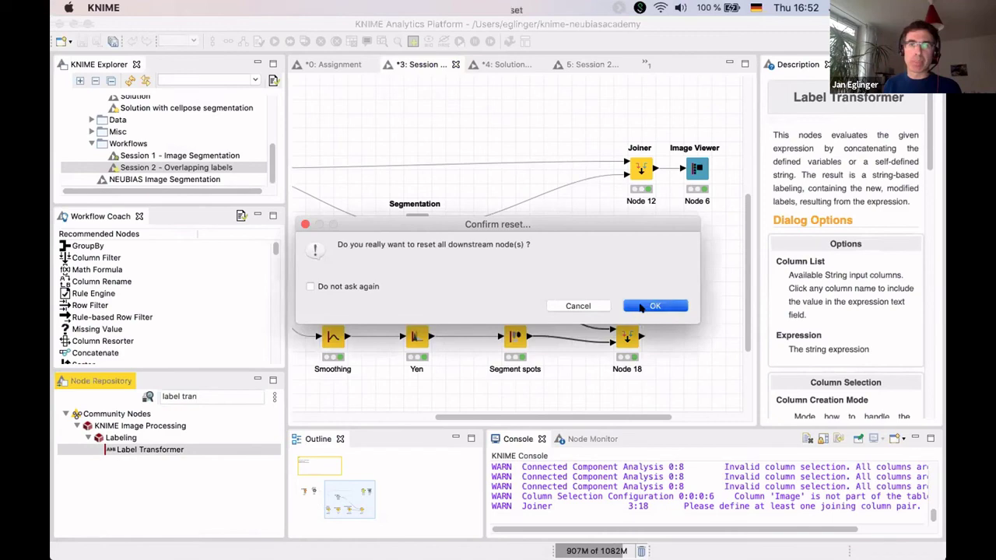
pyautogui.click(640, 306)
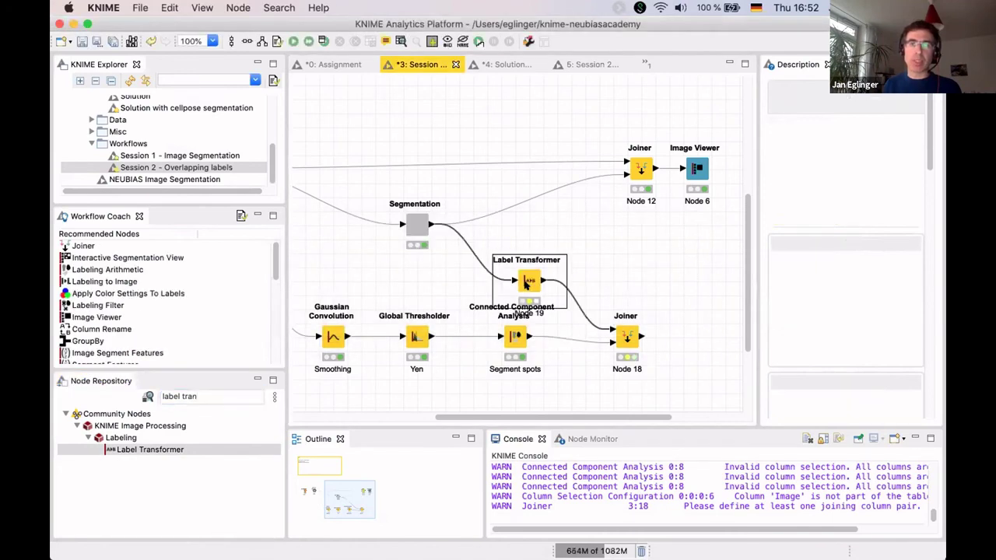
# Configure the Label Transformer with the expression Nucleus_$current_label$.
pyautogui.doubleClick(527, 280)
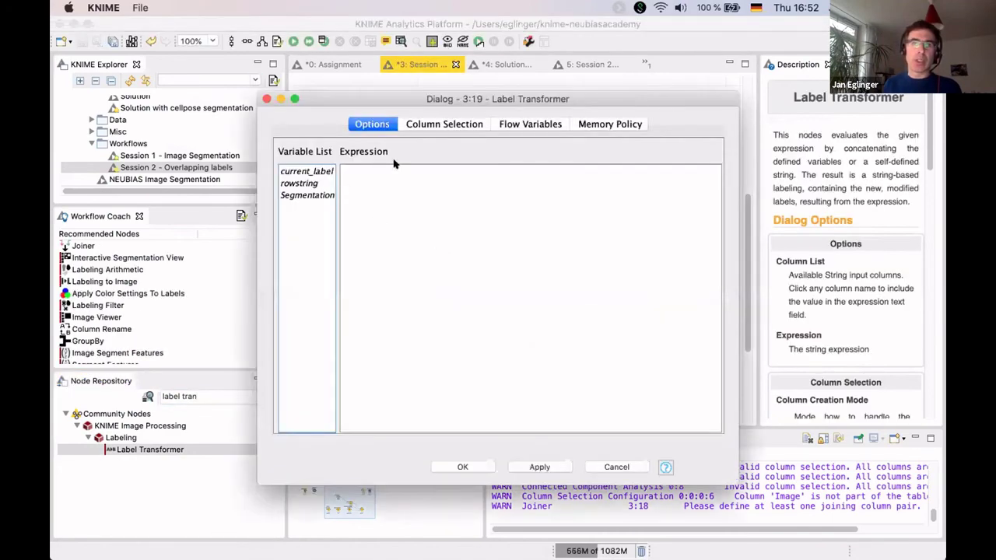
pyautogui.moveTo(600, 101); pyautogui.dragTo(711, 88)
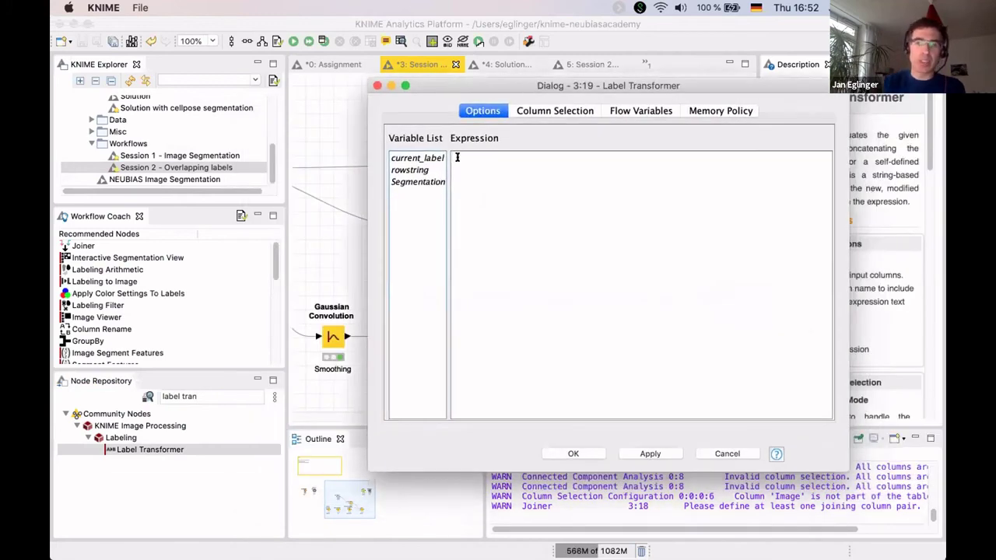
pyautogui.write('Nucleus')
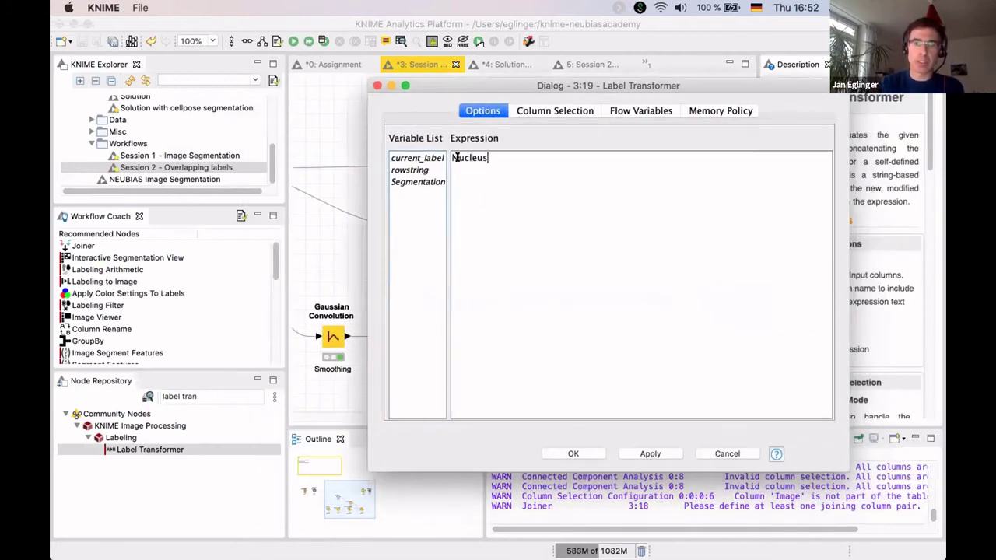
pyautogui.write('_')
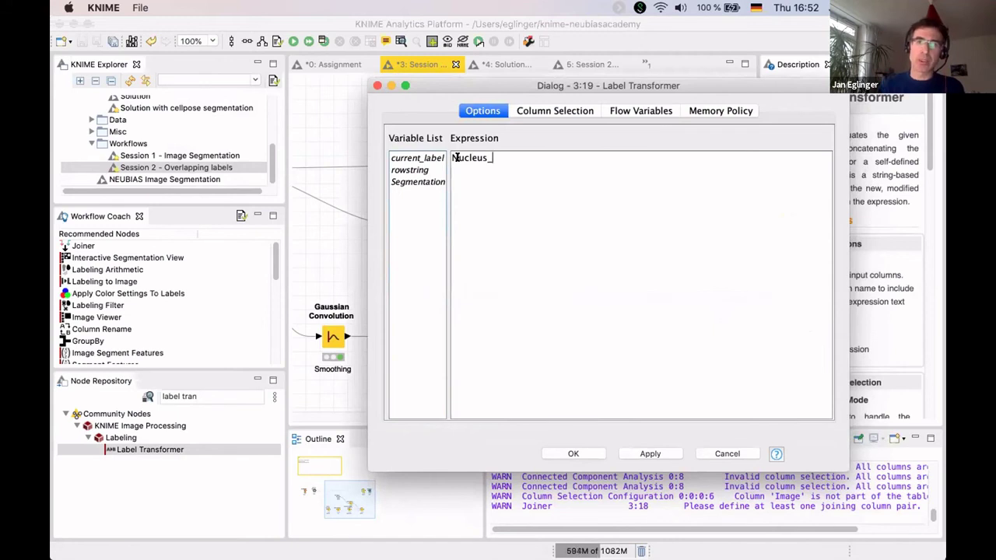
pyautogui.doubleClick(402, 157)
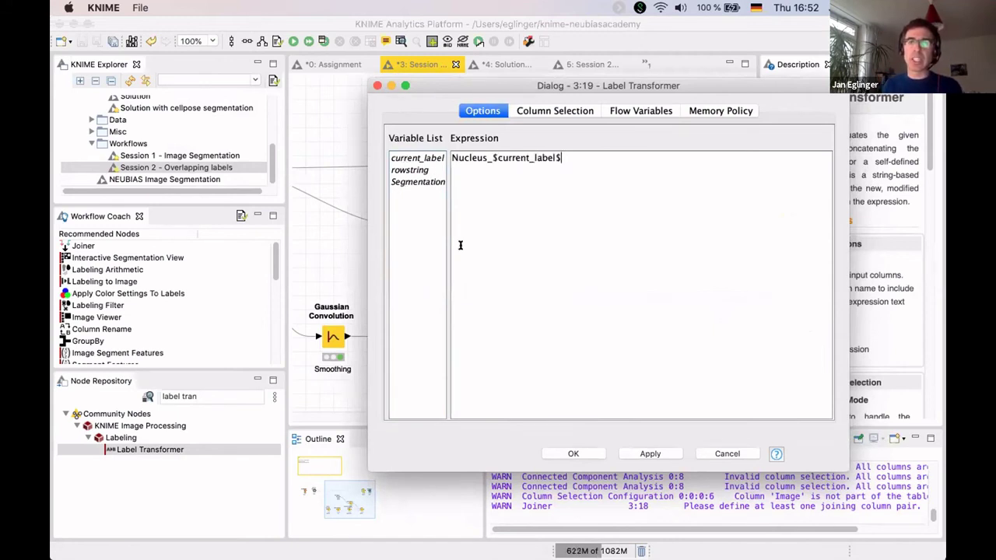
pyautogui.click(573, 454)
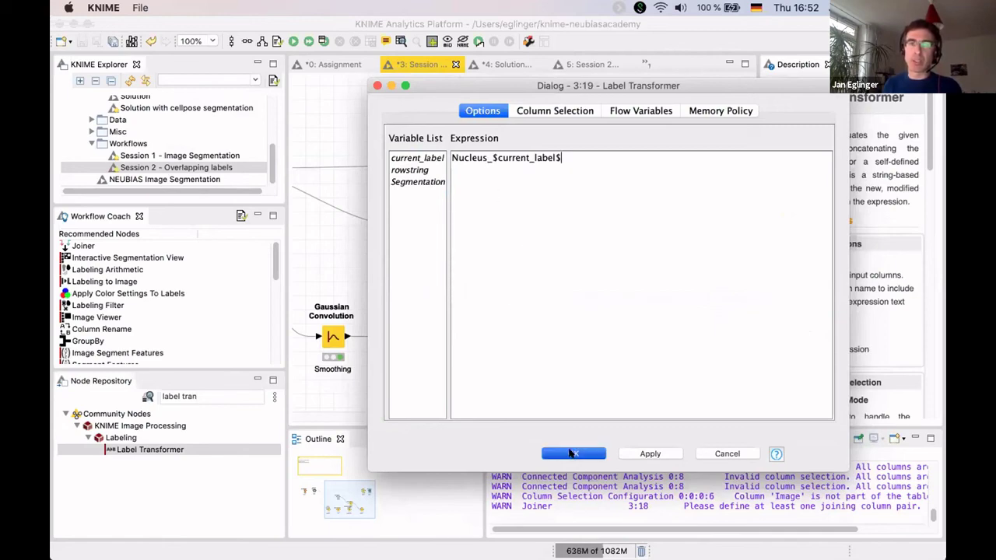
# Execute the Label Transformer, inspect the label names of the Row0 segmentation in its image view, and close the view.
pyautogui.rightClick(536, 282)
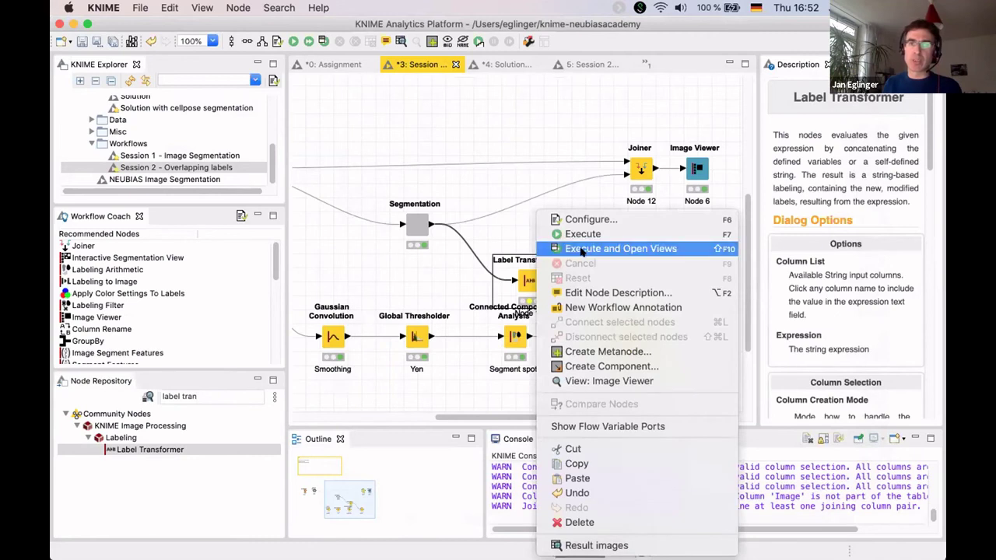
pyautogui.click(580, 249)
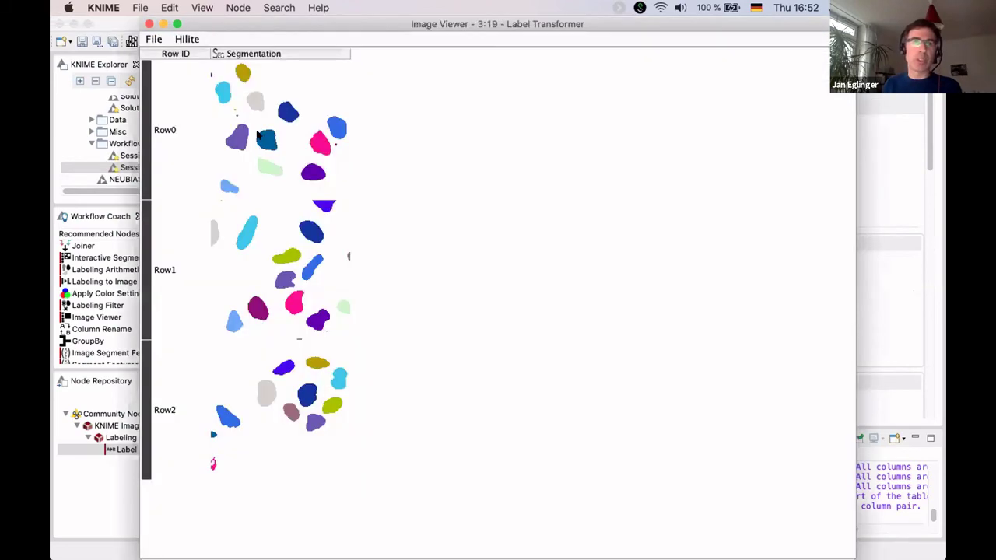
pyautogui.click(267, 152)
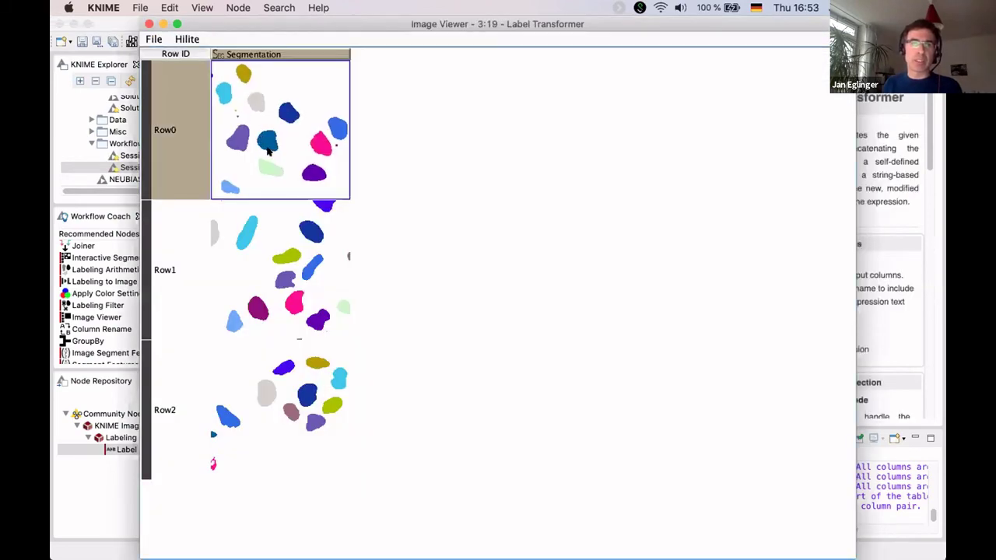
pyautogui.click(309, 183)
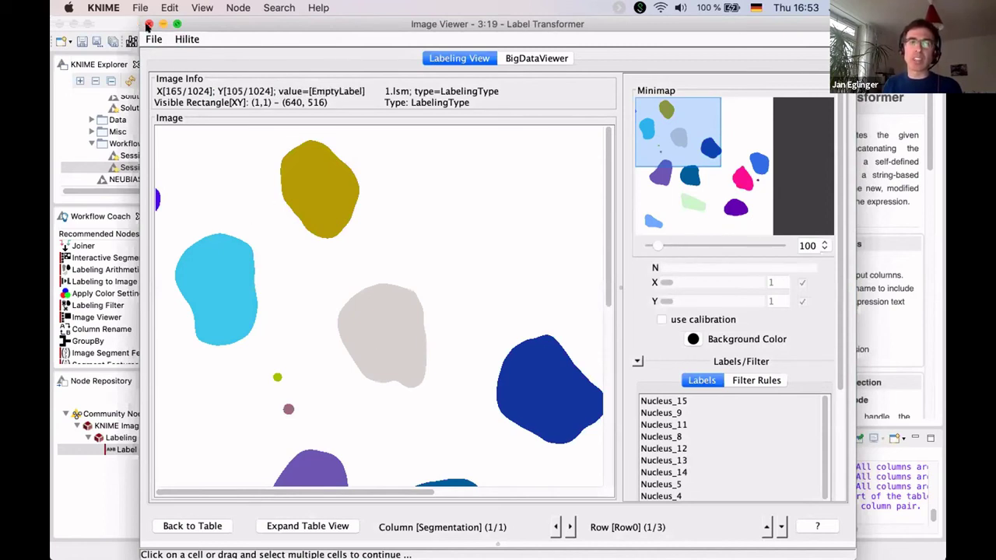
pyautogui.click(148, 25)
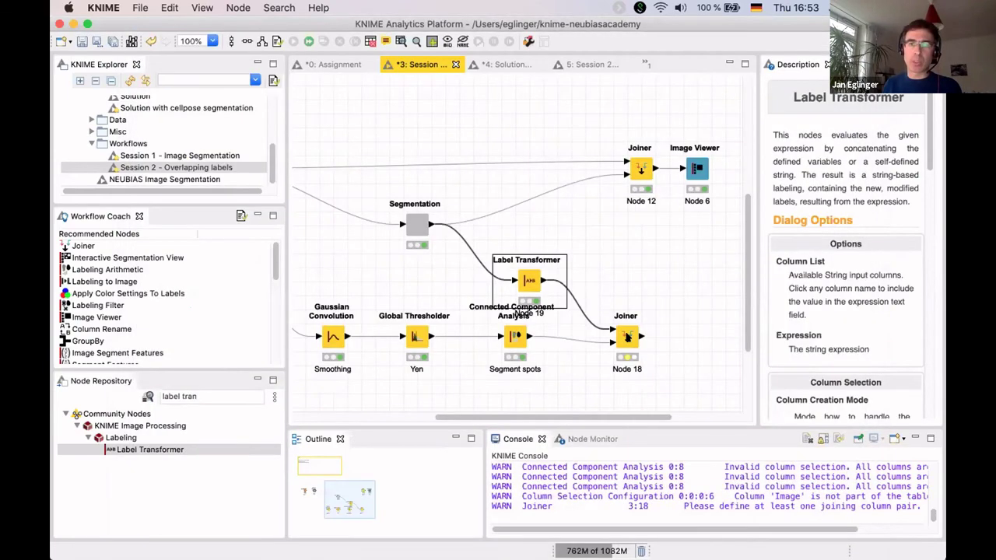
# Execute the lower Joiner and add a Labeling Arithmetic node connected to its output.
pyautogui.click(627, 336)
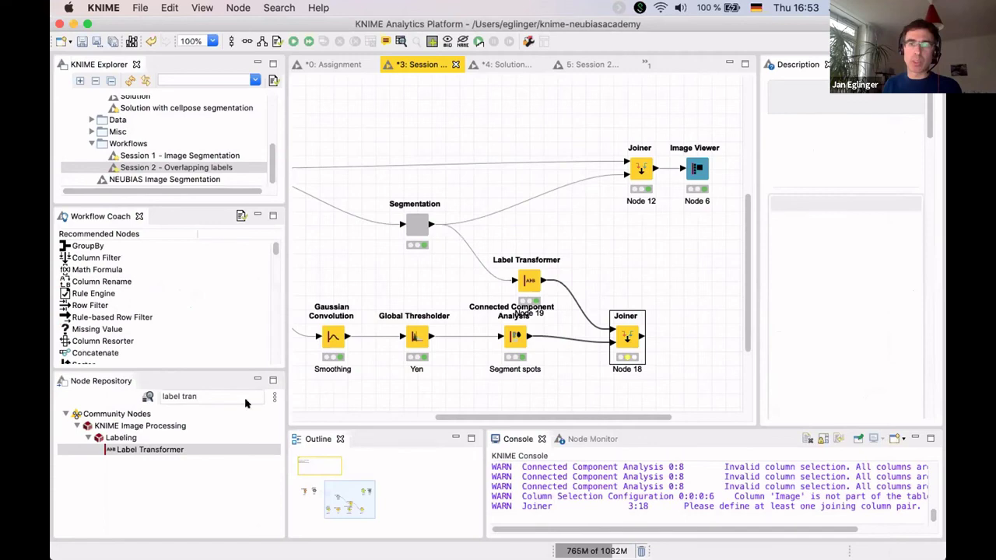
pyautogui.click(180, 394)
pyautogui.click(180, 394)
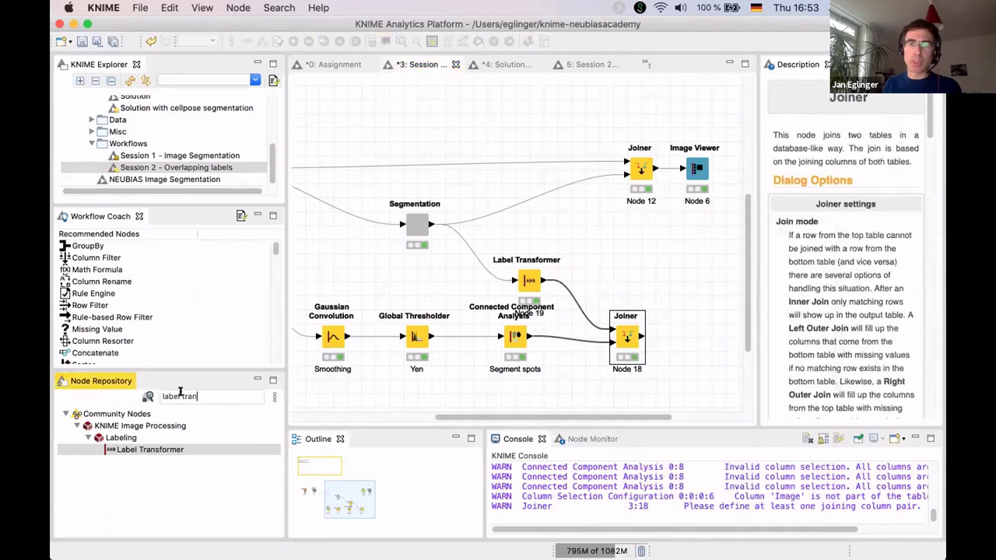
pyautogui.press('super+a')
pyautogui.write('la')
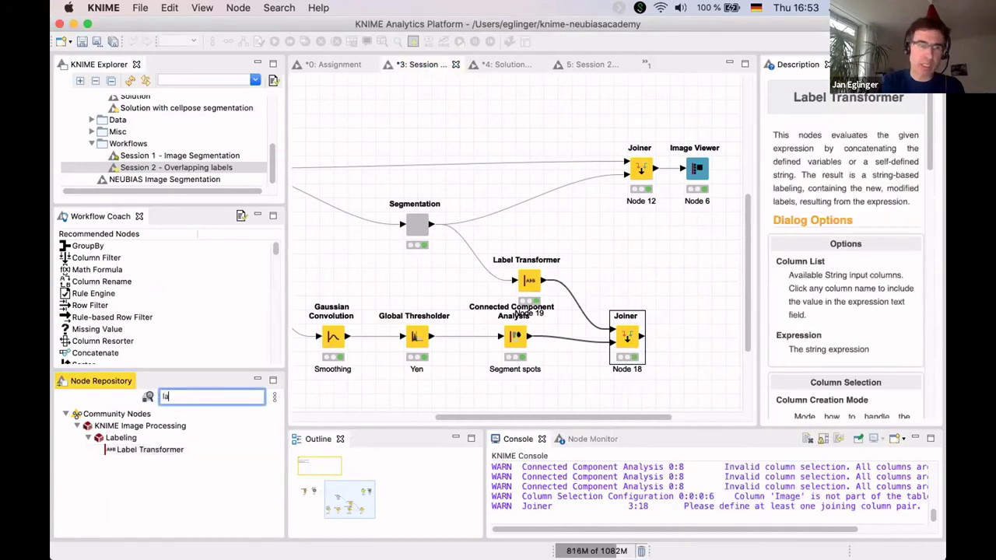
pyautogui.write('beling ar')
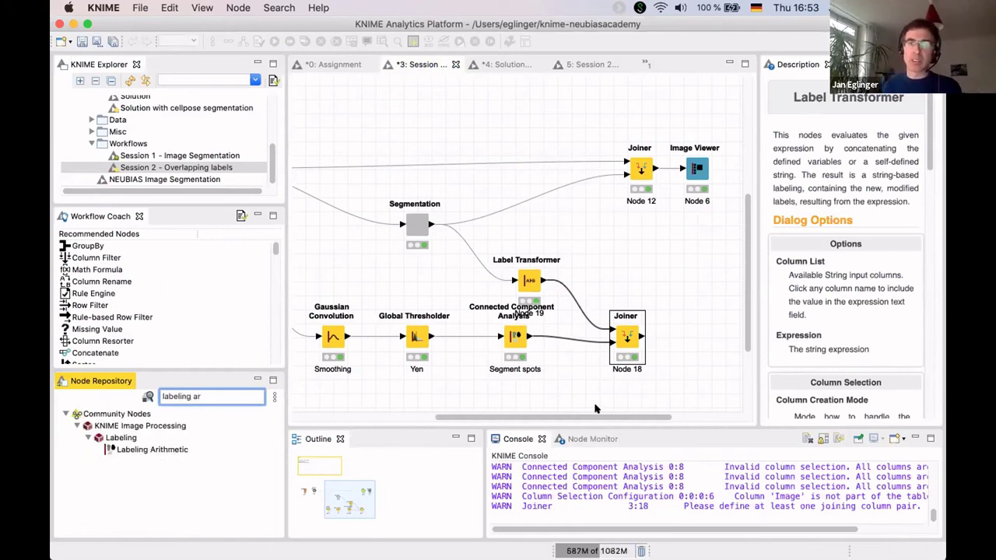
pyautogui.moveTo(168, 450); pyautogui.dragTo(671, 342)
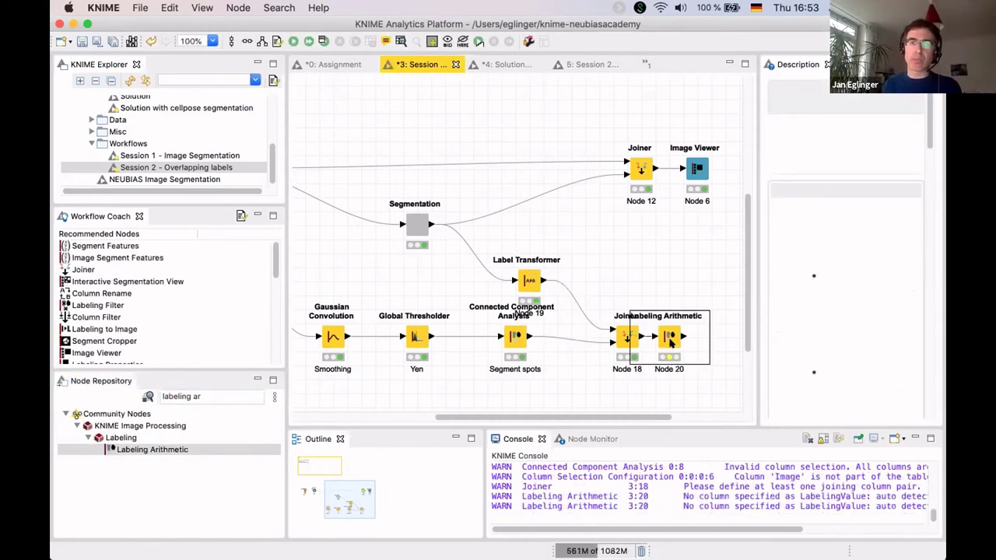
# Configure Labeling Arithmetic with the MERGE method, using Segmentation as the first labeling and Channel2 as the second.
pyautogui.doubleClick(670, 340)
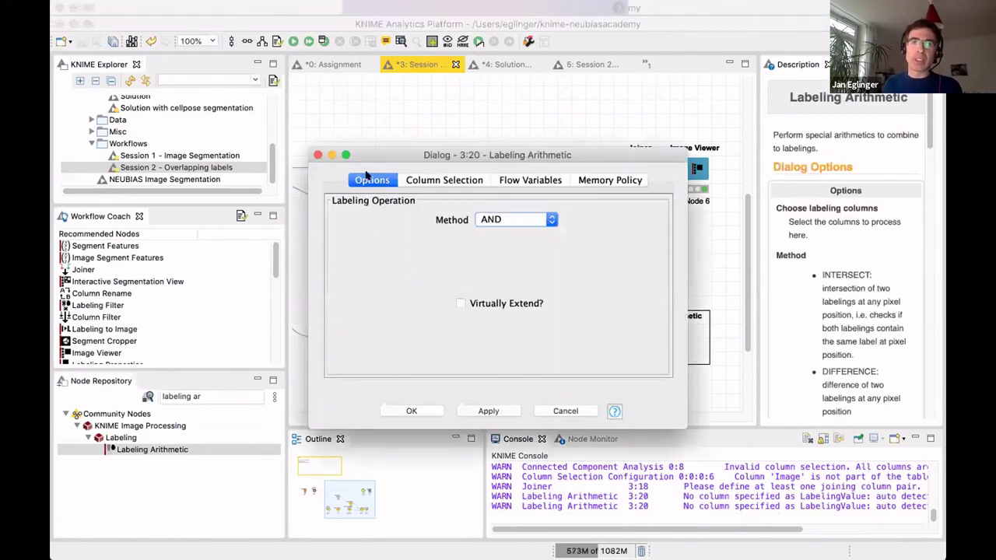
pyautogui.click(512, 221)
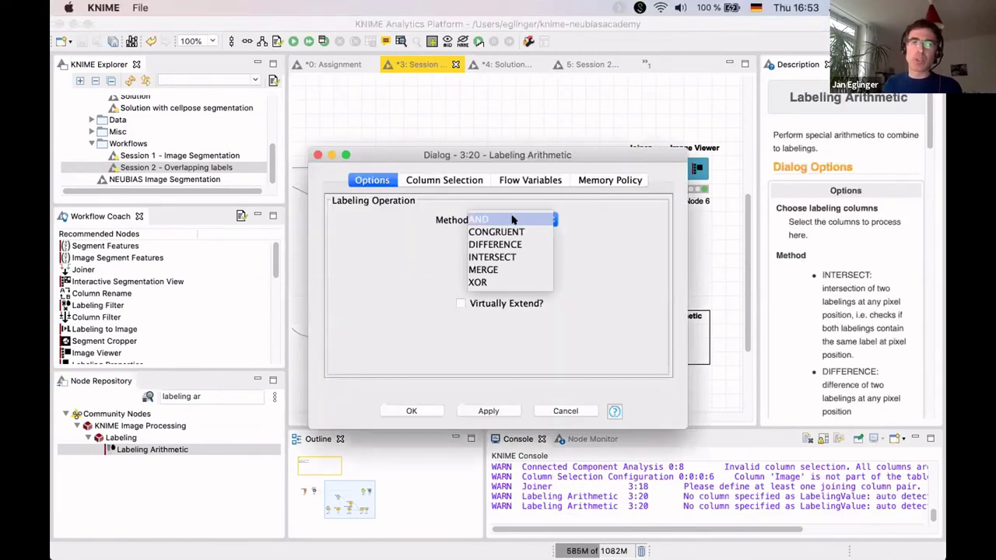
pyautogui.click(499, 269)
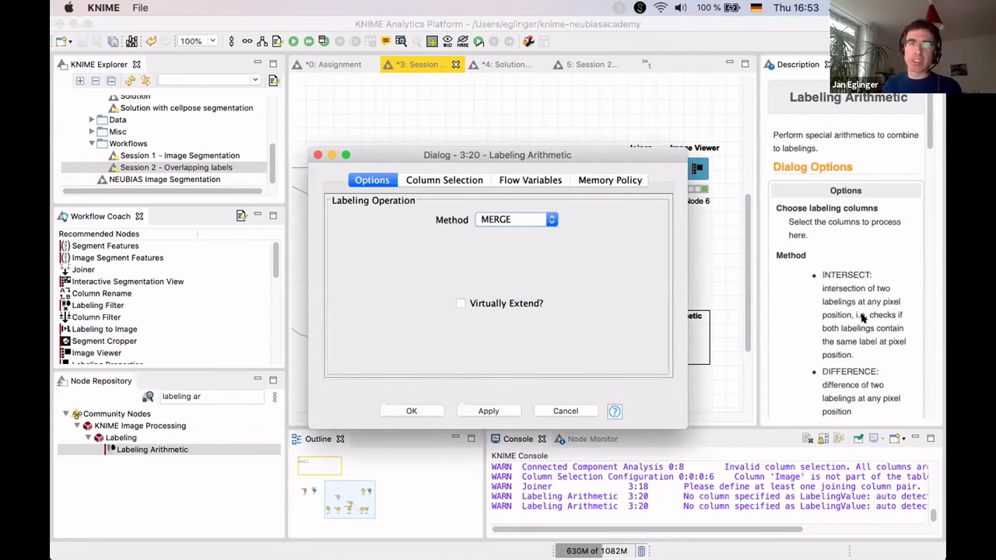
pyautogui.moveTo(444, 155); pyautogui.dragTo(349, 128)
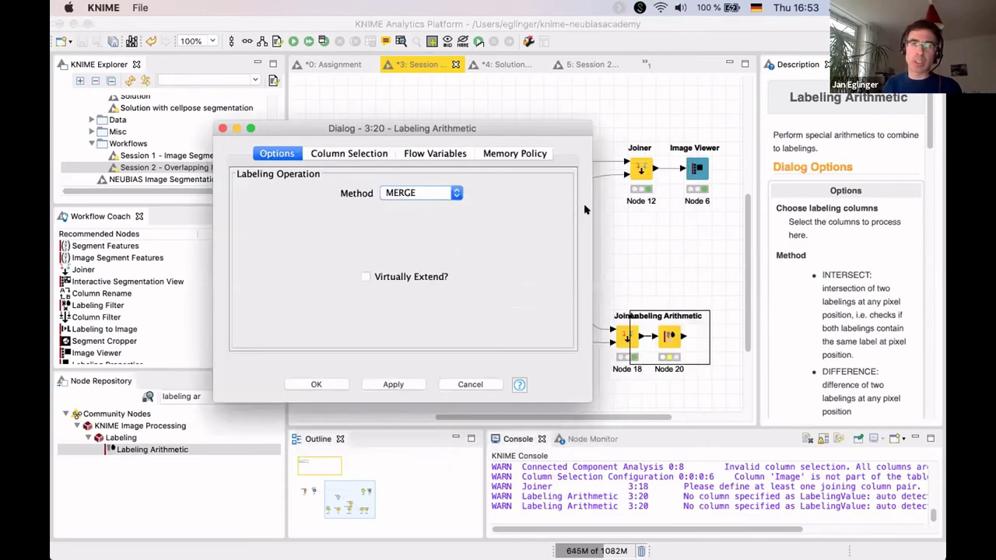
pyautogui.doubleClick(331, 137)
pyautogui.click(404, 153)
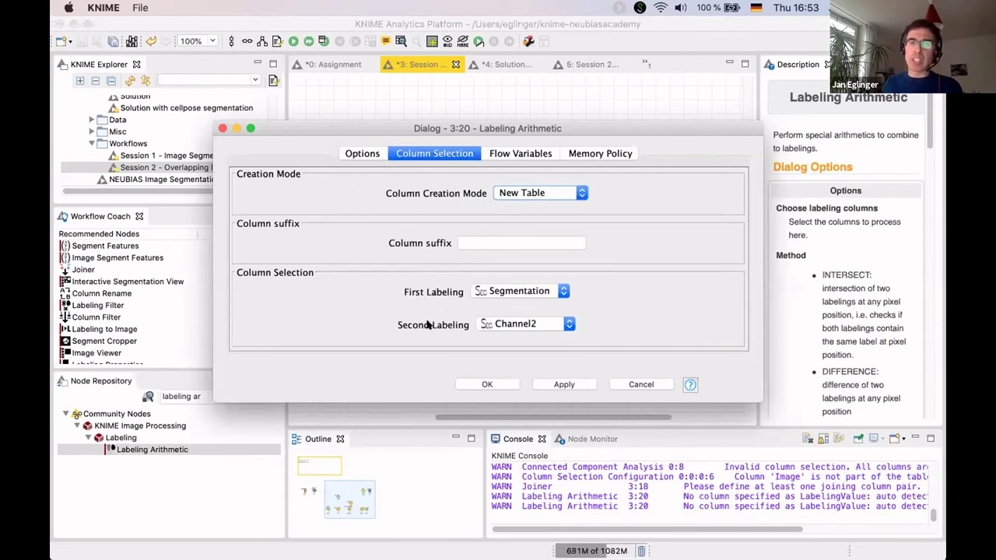
pyautogui.click(493, 323)
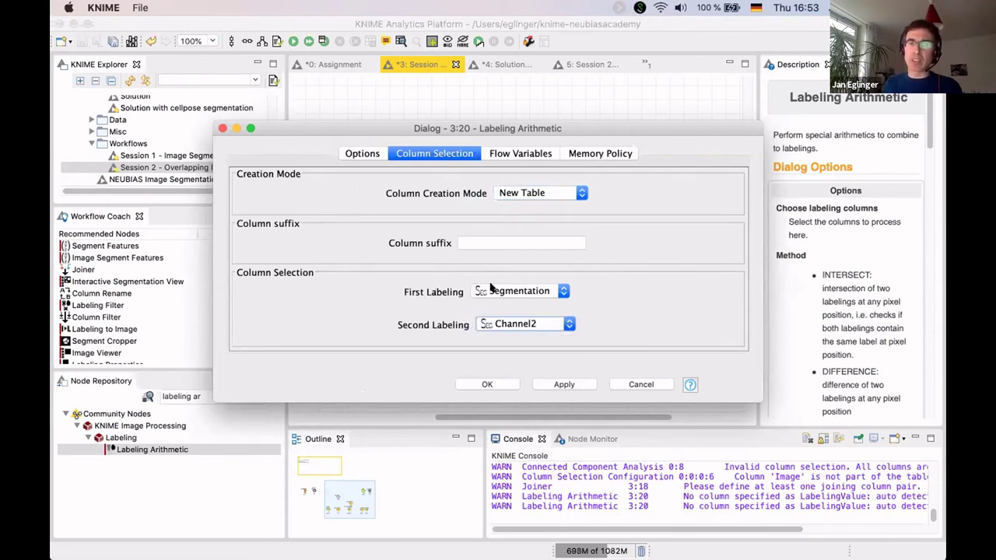
pyautogui.click(487, 384)
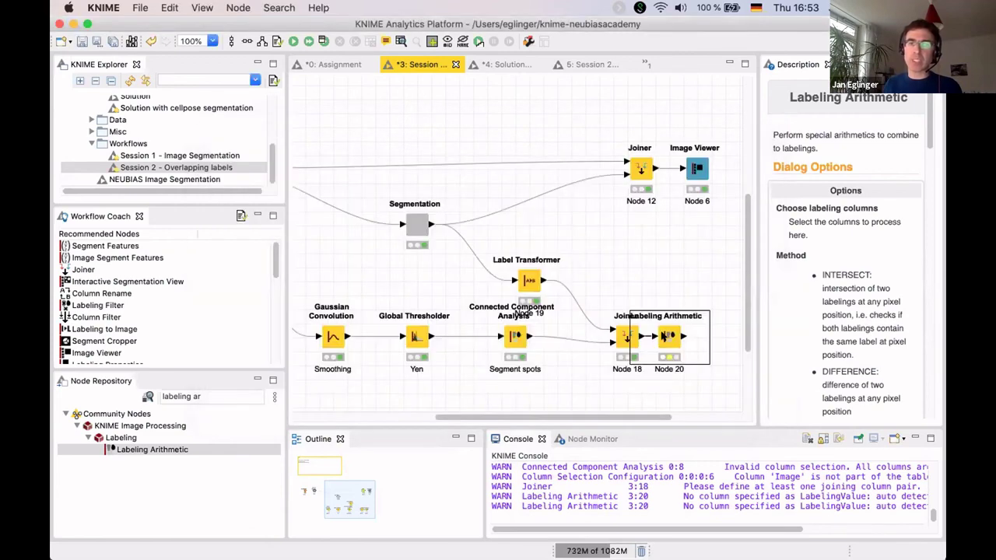
# Execute Labeling Arithmetic, inspect the merged Row0 labeling of nuclei and spots in its image view, and close the view.
pyautogui.rightClick(661, 336)
pyautogui.click(708, 252)
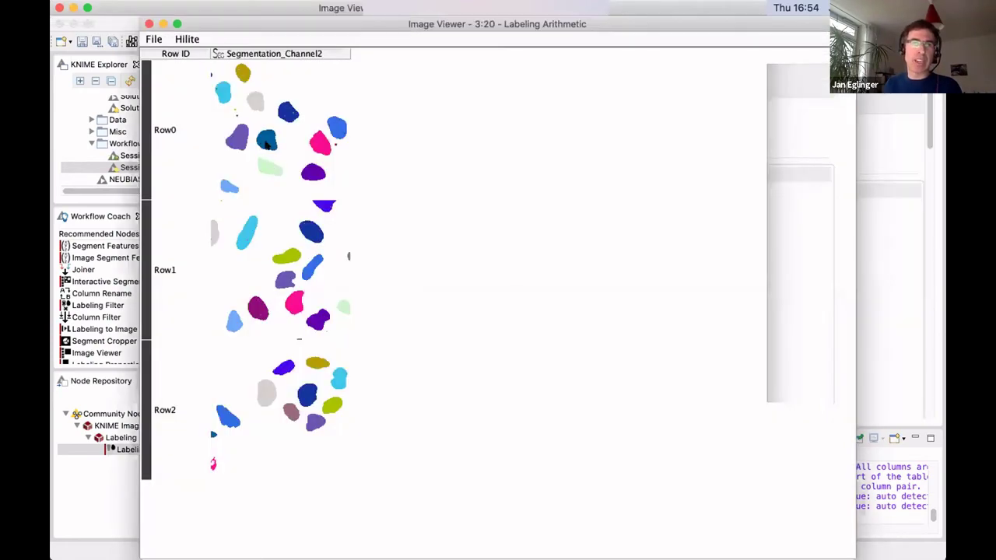
pyautogui.click(276, 136)
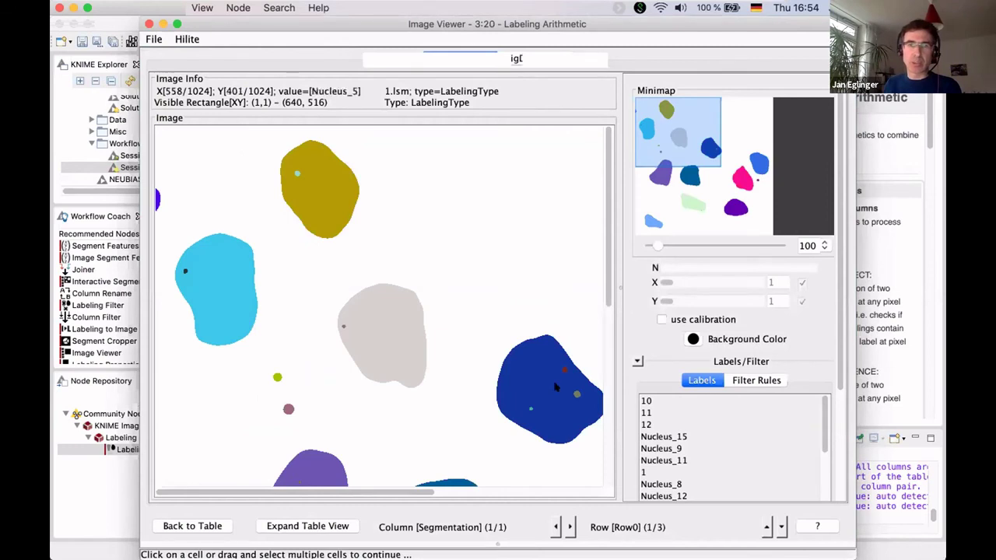
pyautogui.moveTo(658, 245); pyautogui.dragTo(676, 245)
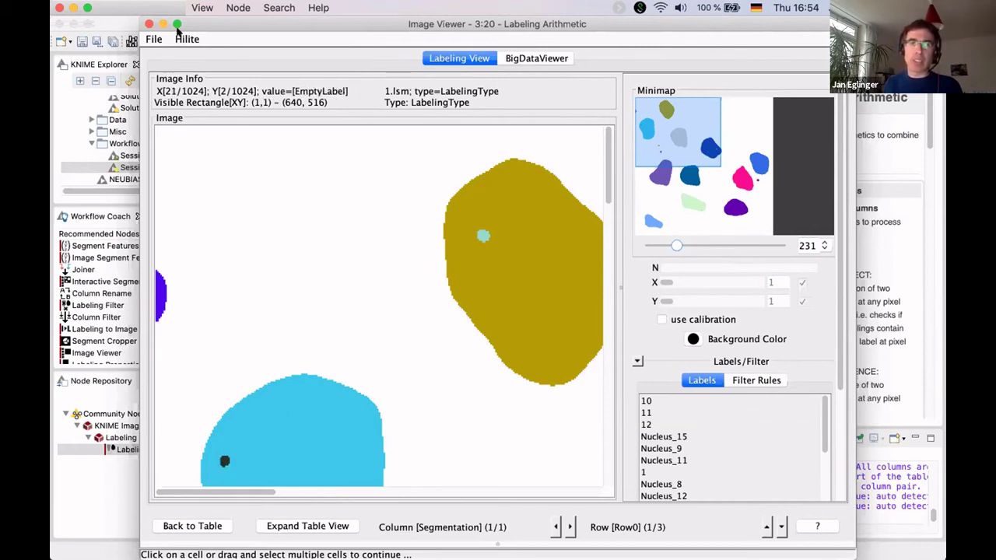
pyautogui.moveTo(210, 28); pyautogui.dragTo(216, 29)
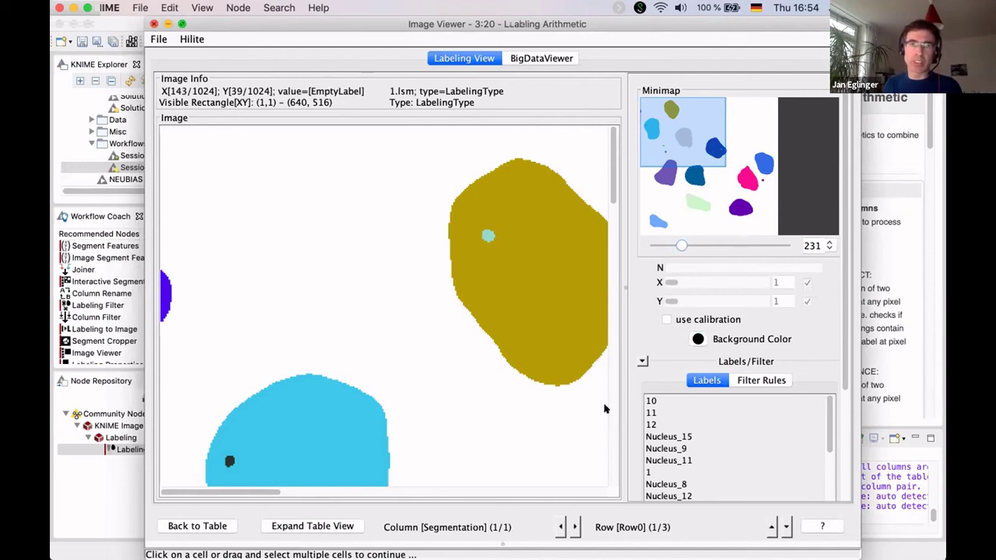
pyautogui.press('super+w')
# Find the Segment Features node in the repository and add it to the workflow, connected to the Labeling Arithmetic output.
pyautogui.hscroll(3, 685, 404)
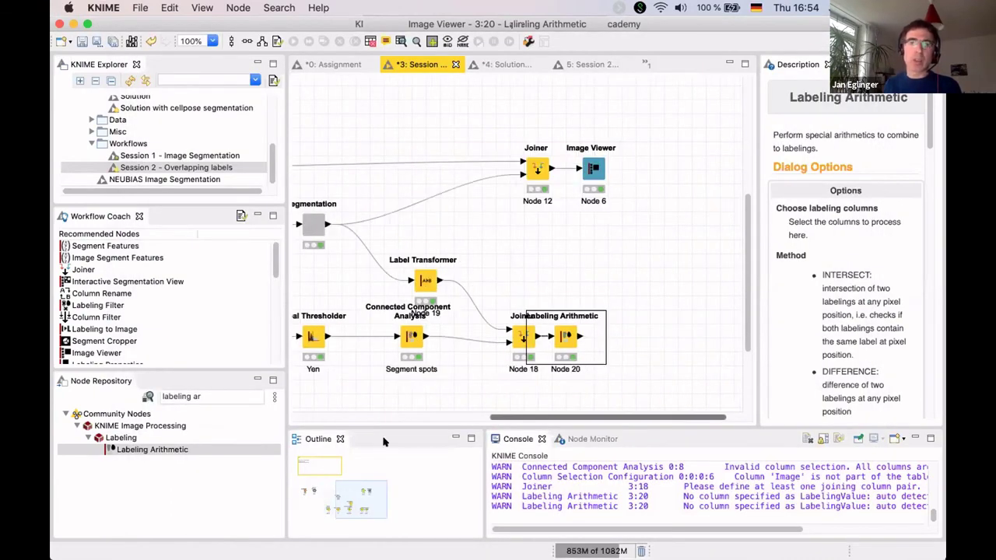
pyautogui.click(166, 397)
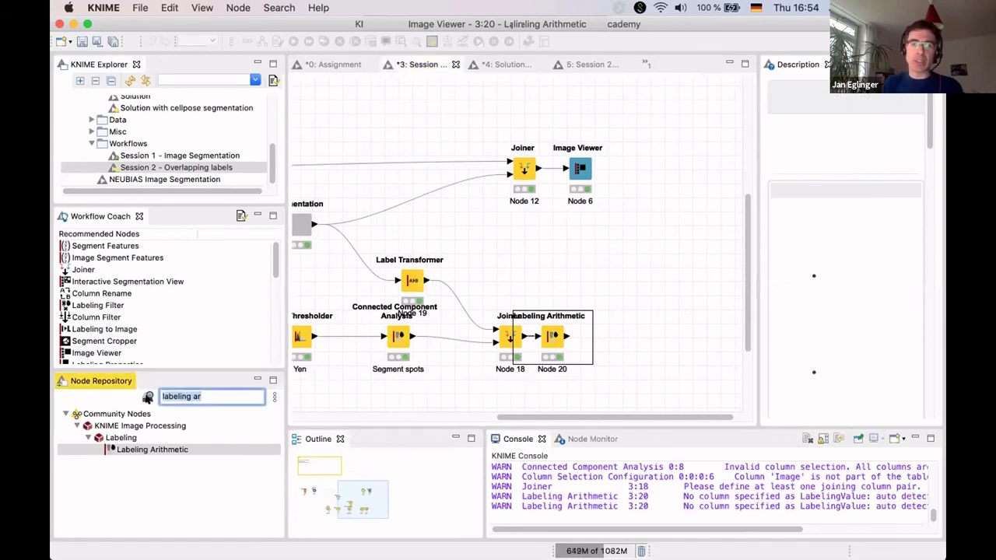
pyautogui.write('seg')
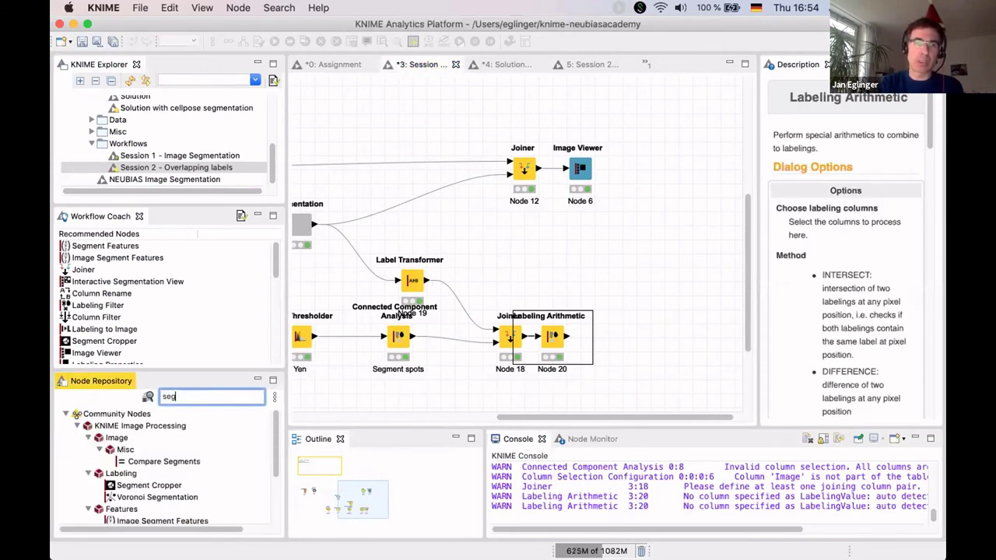
pyautogui.write('ment ')
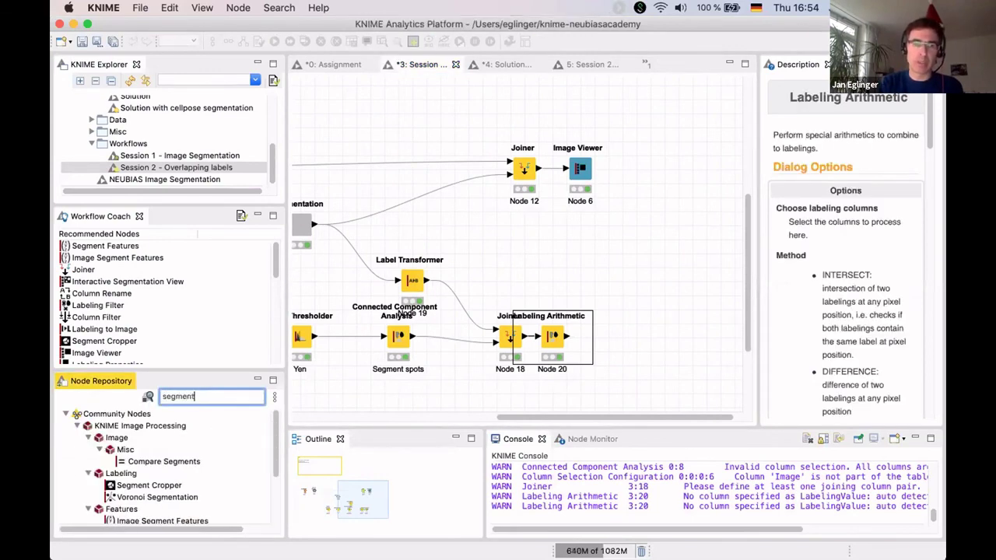
pyautogui.write('f')
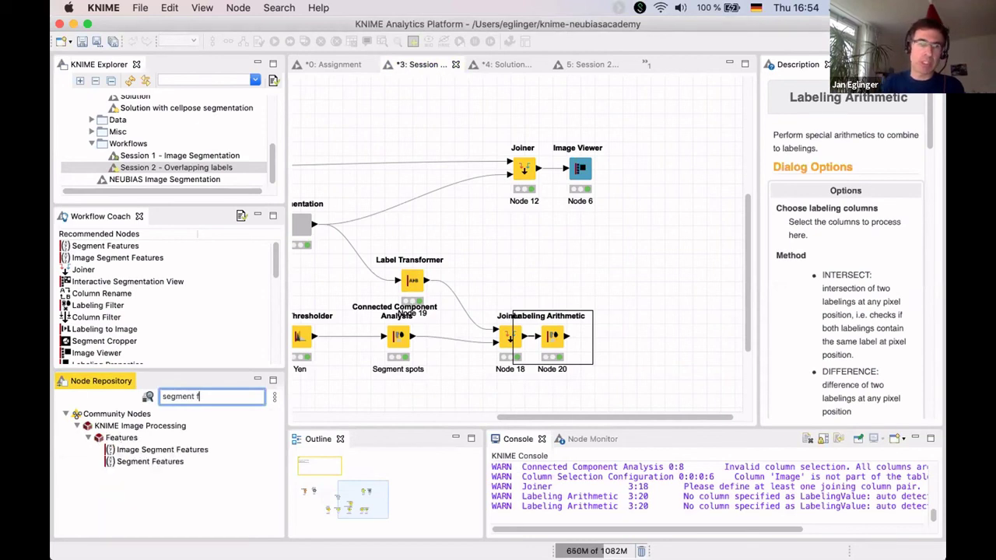
pyautogui.click(128, 463)
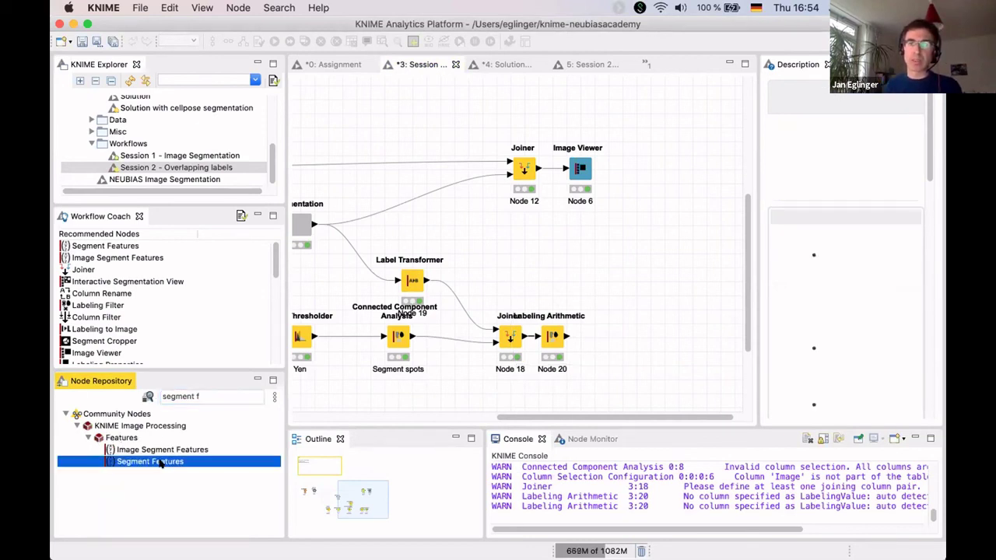
pyautogui.moveTo(622, 333); pyautogui.dragTo(649, 336)
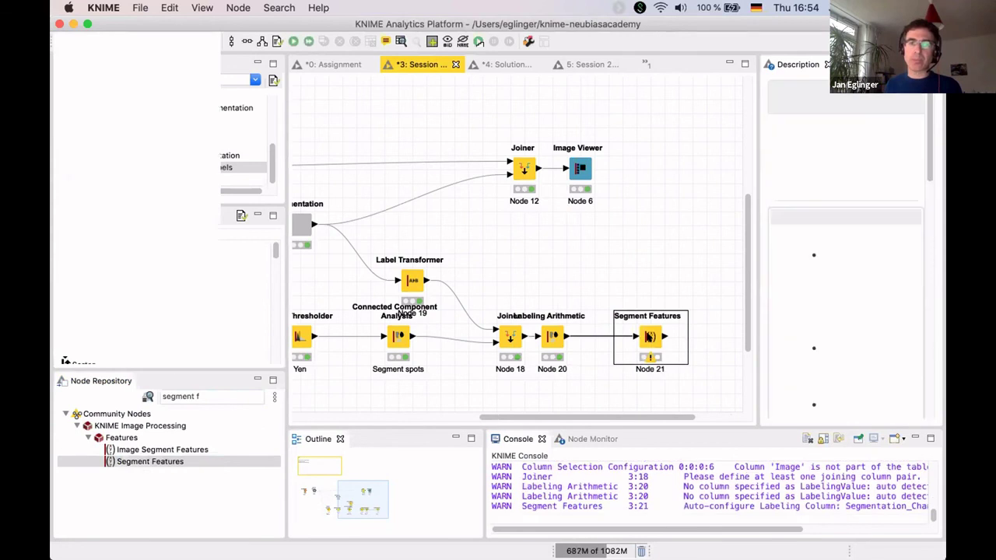
# Configure Segment Features on Segmentation_Channel2 to append labels of overlapping segments, without requiring complete overlap.
pyautogui.doubleClick(650, 337)
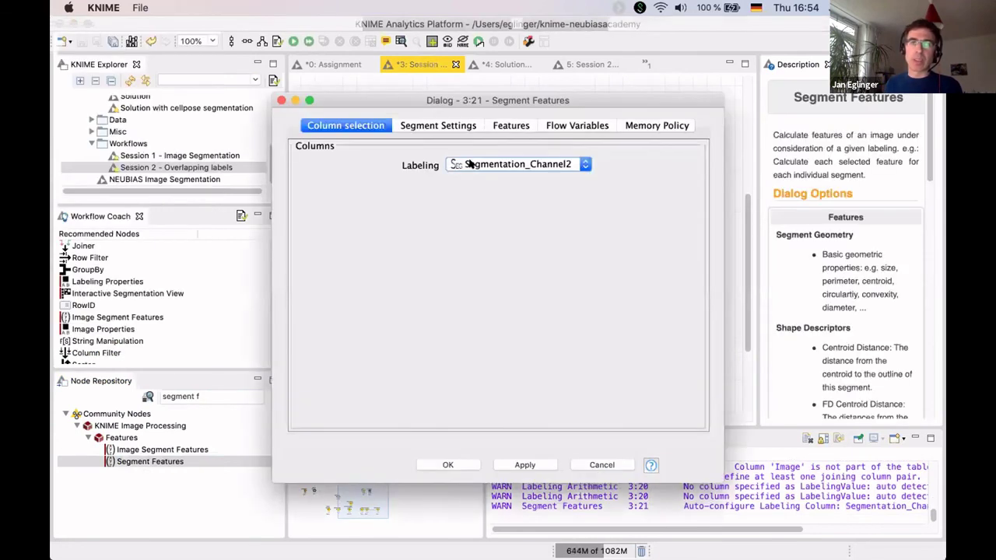
pyautogui.click(484, 165)
pyautogui.click(482, 171)
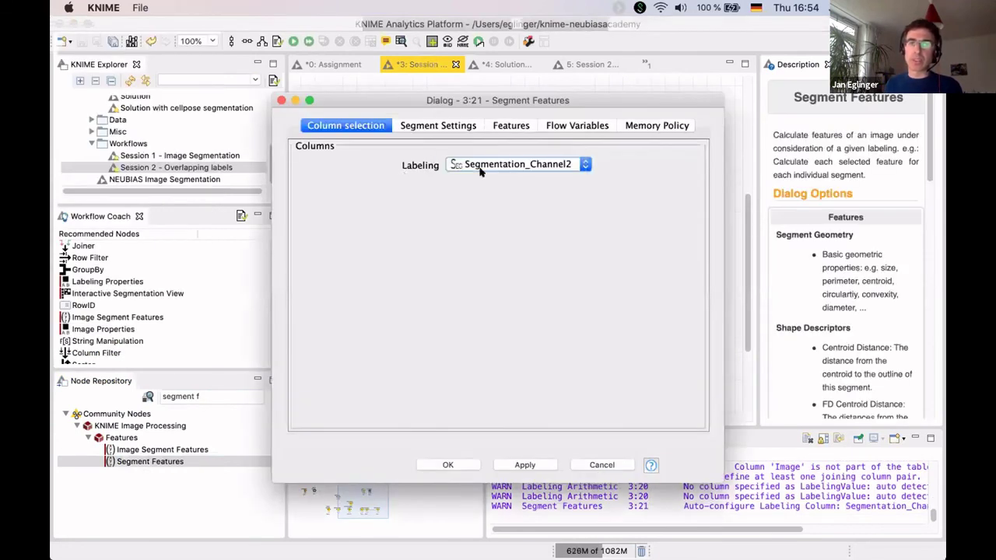
pyautogui.click(427, 127)
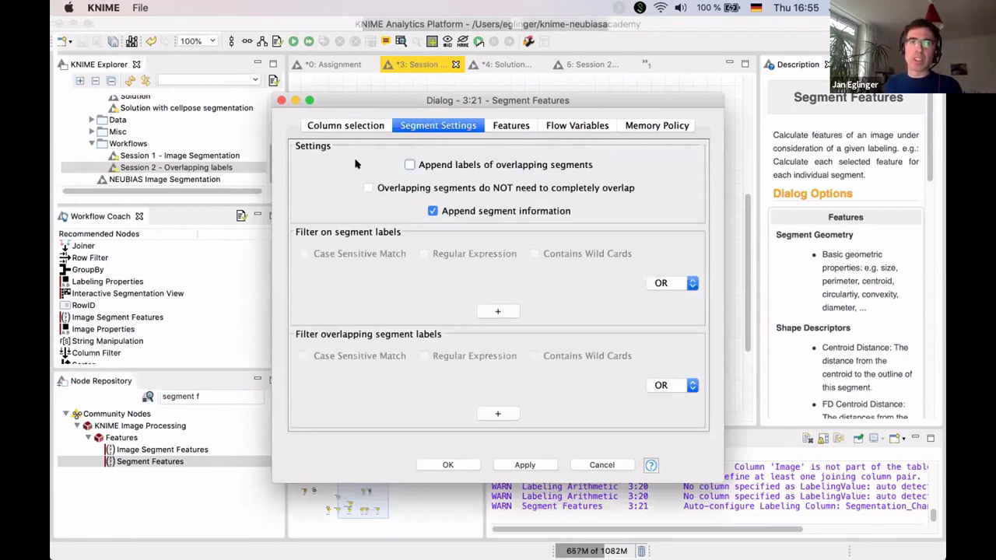
pyautogui.moveTo(417, 102); pyautogui.dragTo(418, 87)
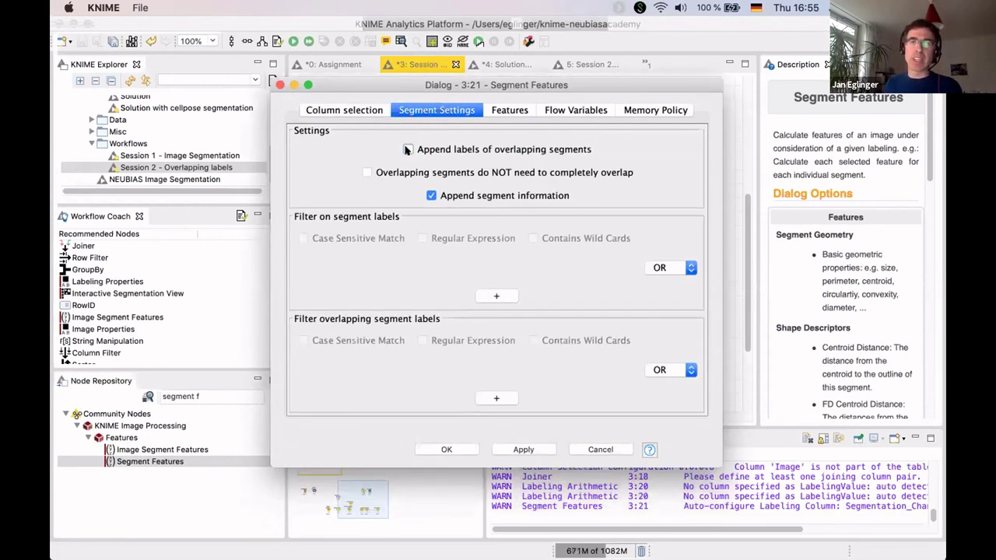
pyautogui.click(366, 173)
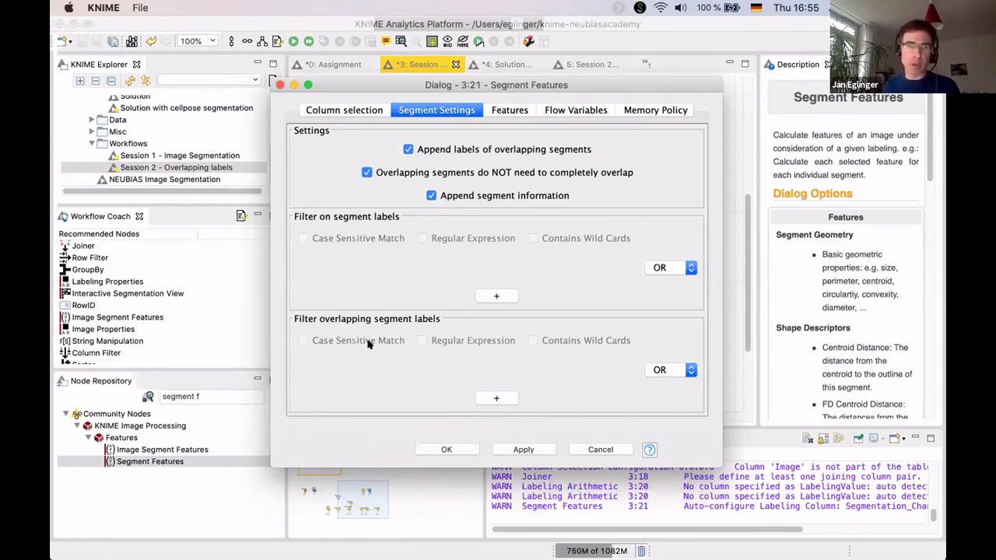
# Add the overlapping segment label filter rule Nucleus_* with wild cards enabled, and confirm the Segment Features settings.
pyautogui.click(493, 398)
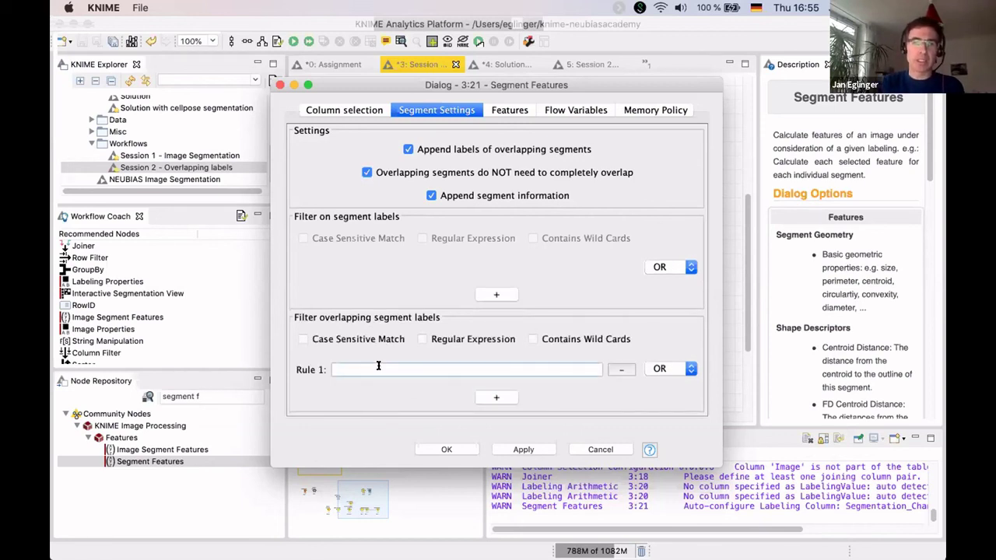
pyautogui.write('Nucleus_')
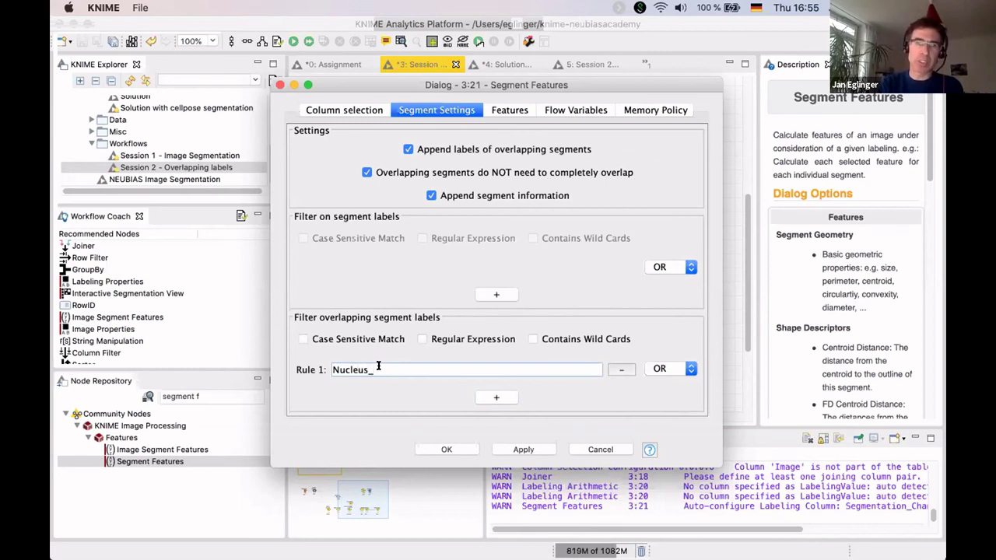
pyautogui.write('*')
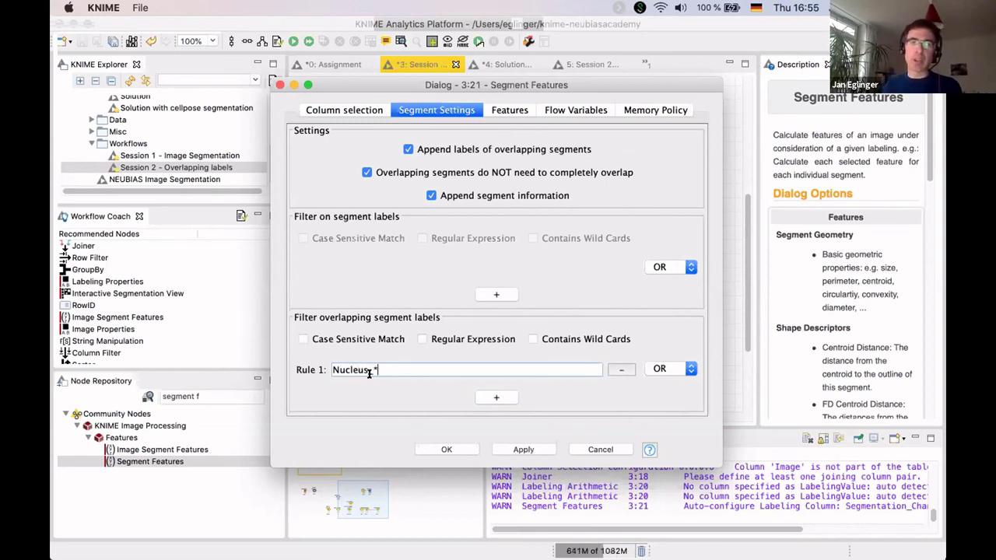
pyautogui.click(533, 339)
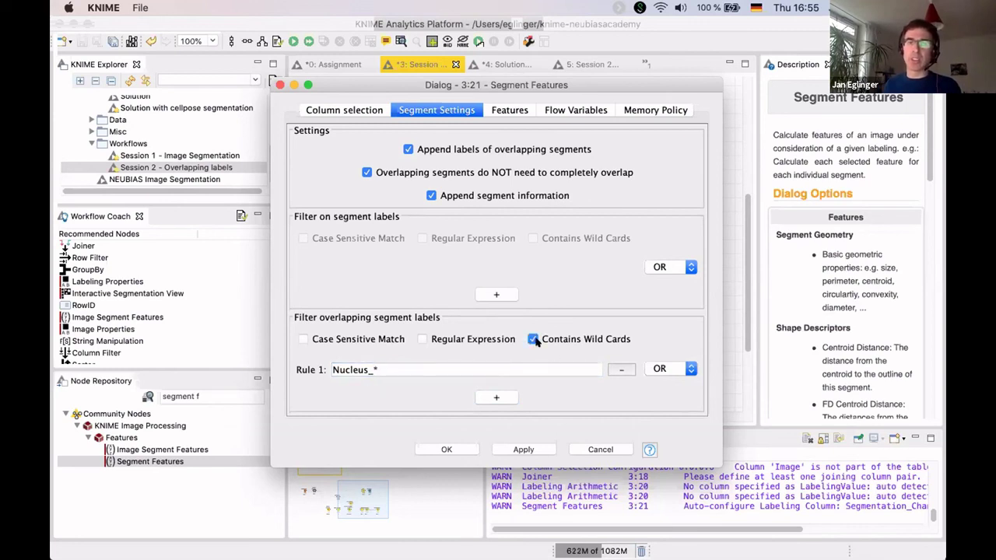
pyautogui.click(459, 451)
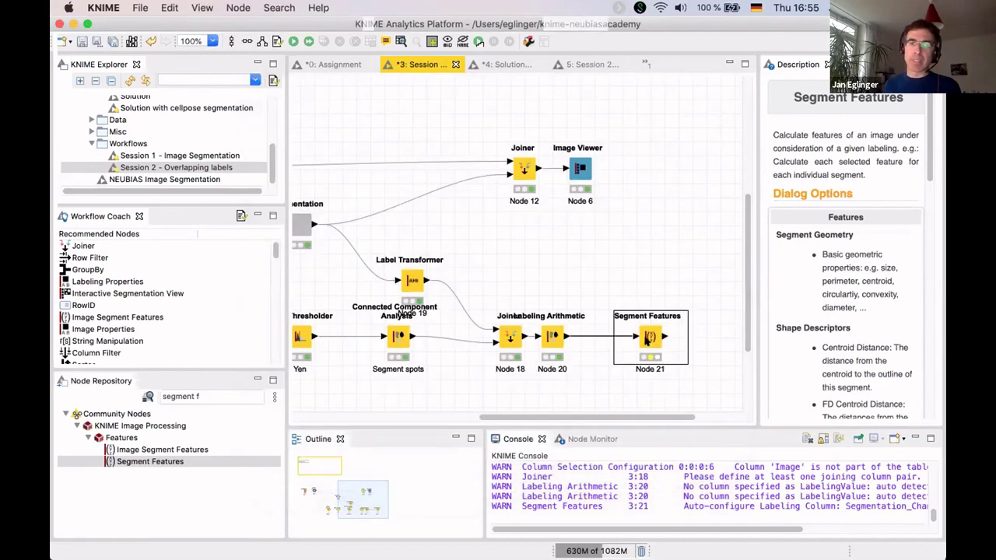
# Execute the Segment Features node and open its Features output table.
pyautogui.rightClick(648, 343)
pyautogui.click(692, 249)
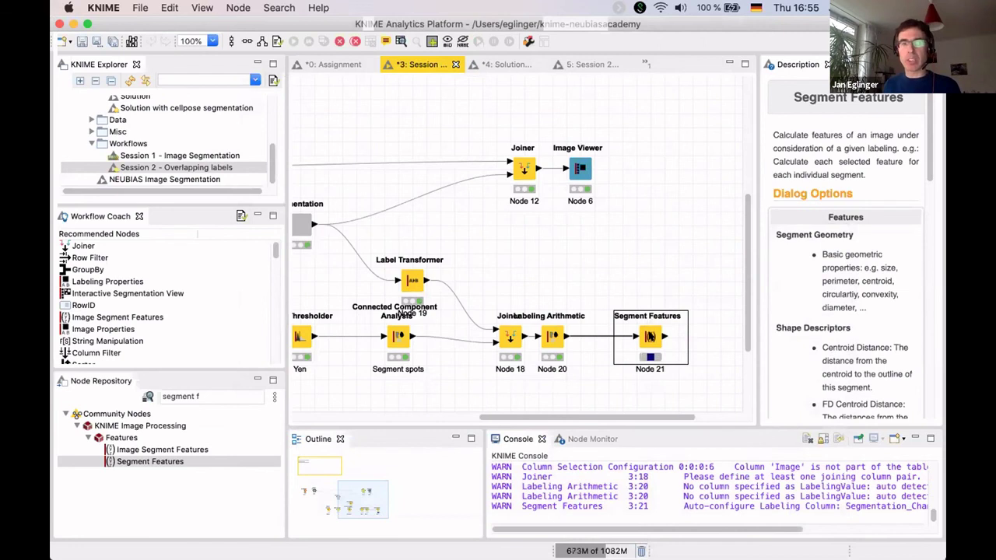
pyautogui.rightClick(649, 336)
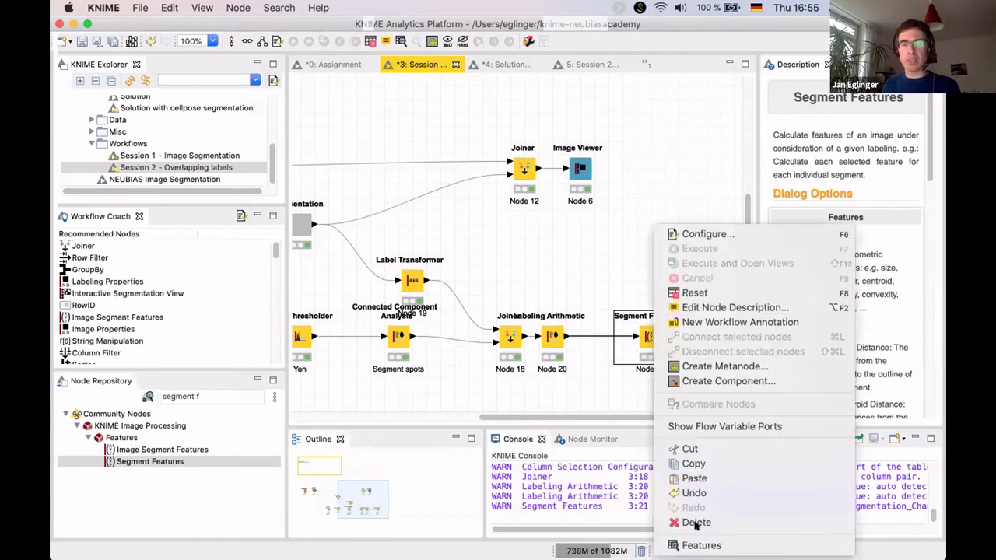
pyautogui.click(700, 544)
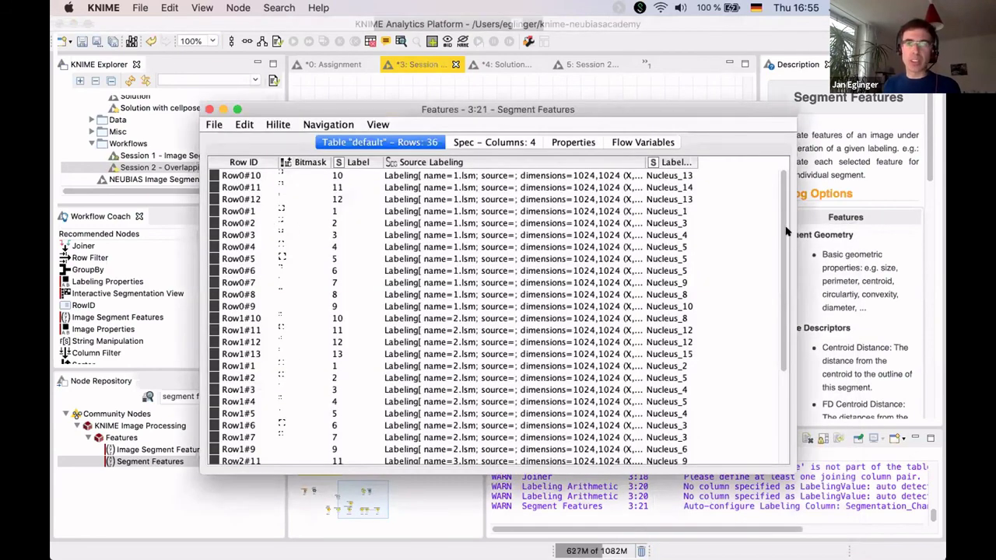
# Examine which nucleus each spot belongs to in the widened LabelDependencies column of the Features table, and close the table.
pyautogui.scroll(-5, 763, 249)
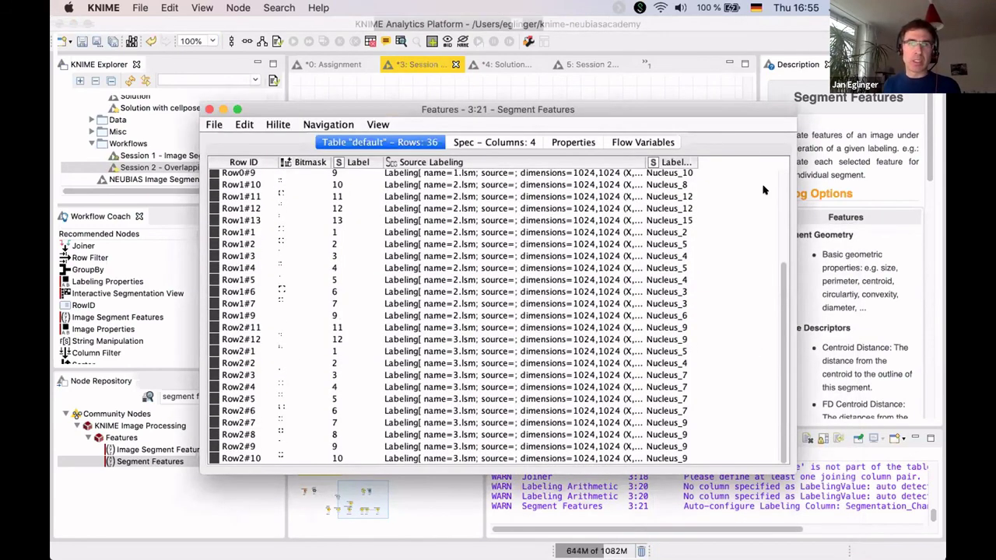
pyautogui.scroll(5, 274, 264)
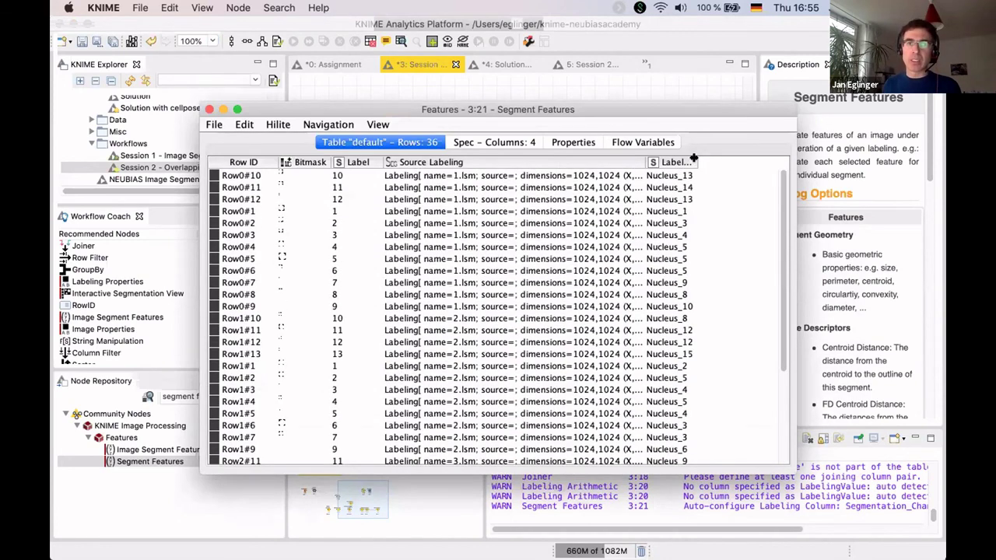
pyautogui.moveTo(694, 158); pyautogui.dragTo(750, 161)
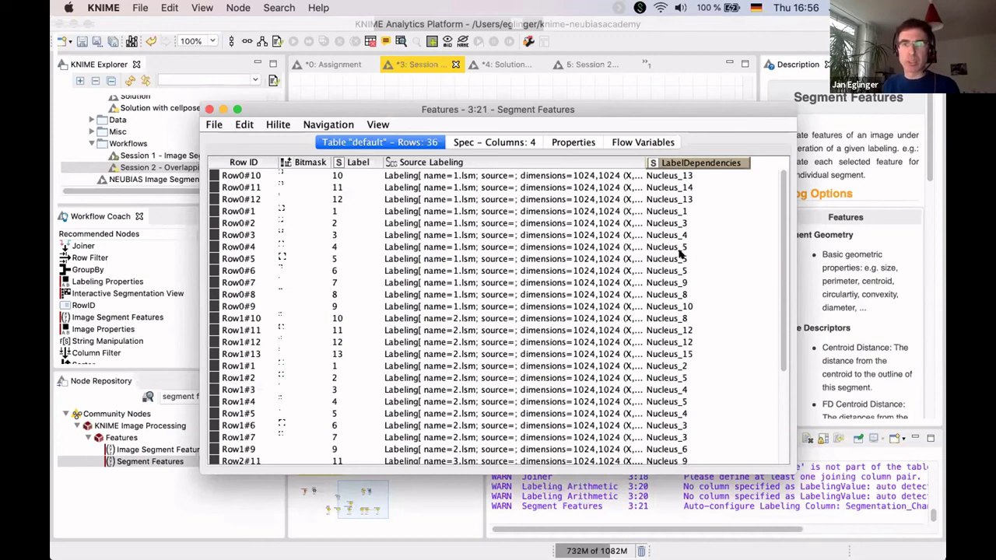
pyautogui.moveTo(679, 249); pyautogui.dragTo(675, 272)
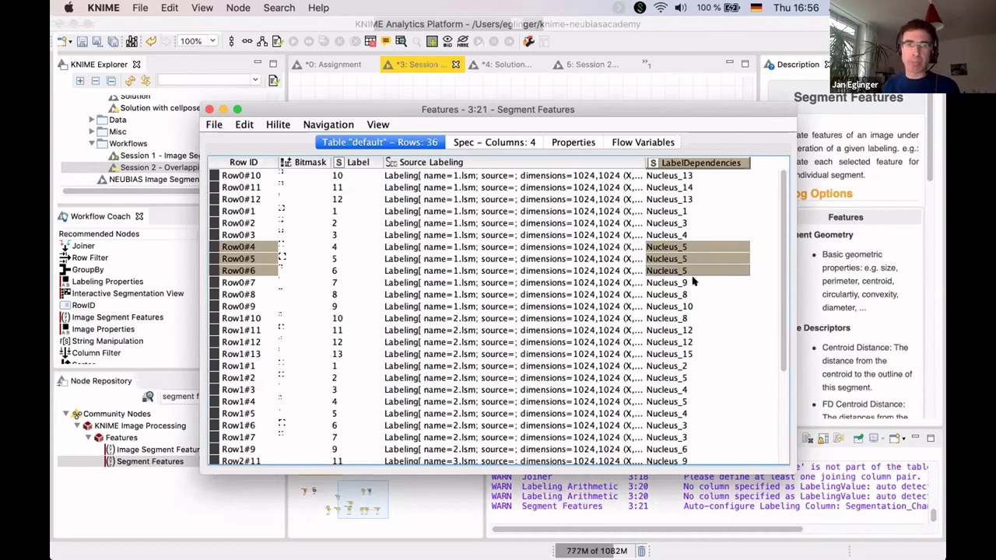
pyautogui.click(671, 379)
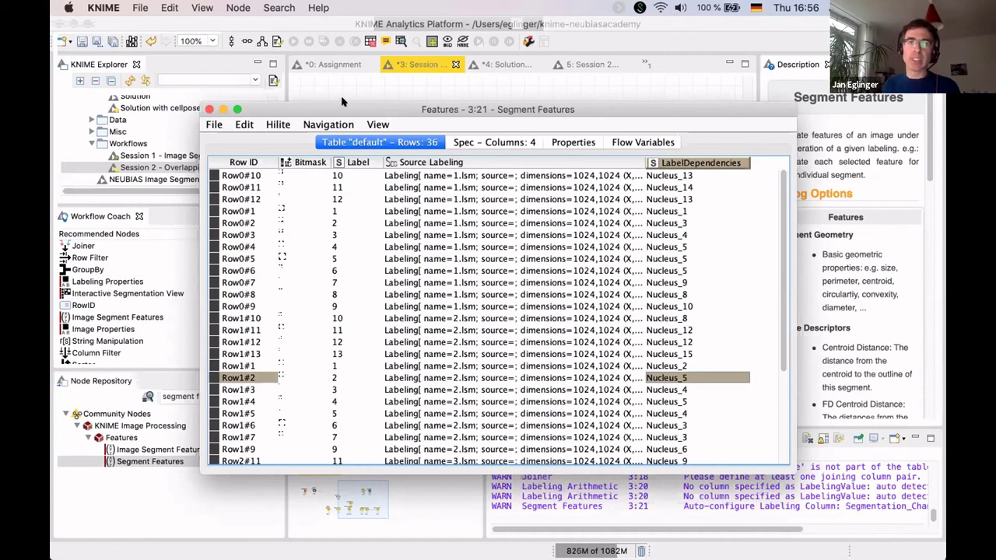
pyautogui.moveTo(207, 103); pyautogui.dragTo(205, 94)
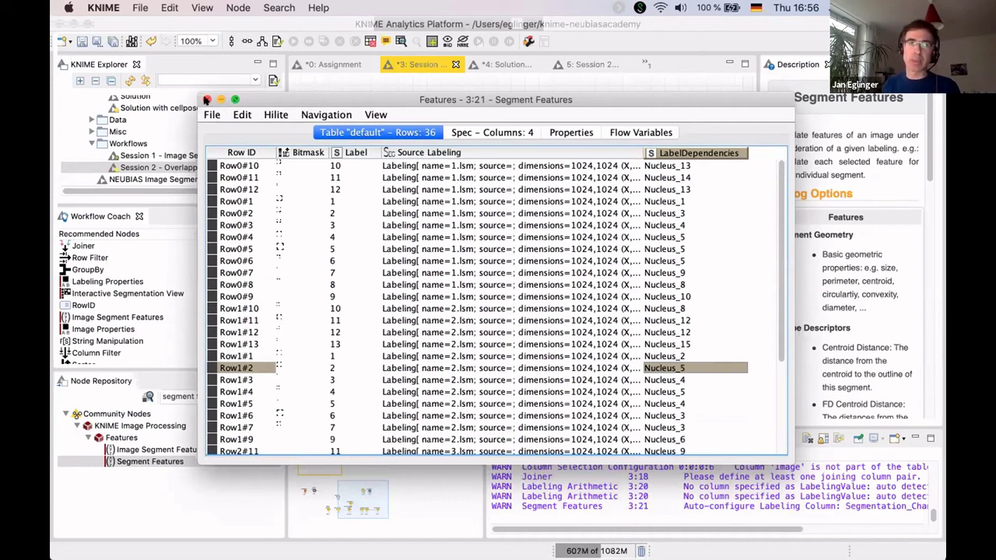
pyautogui.click(207, 100)
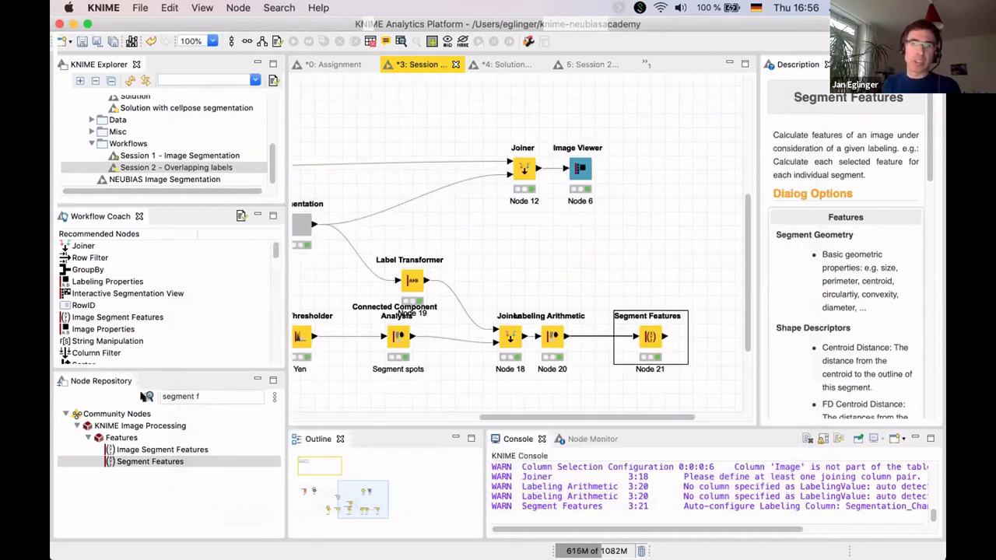
# Search the node repository for groupby and add a GroupBy node connected to the Segment Features output.
pyautogui.press('super+a')
pyautogui.write('groupb')
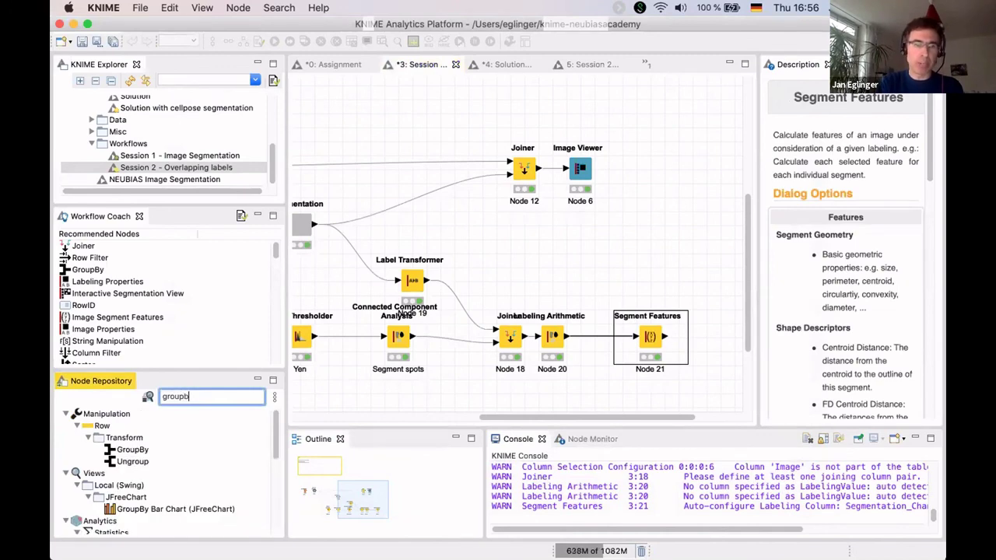
pyautogui.write('y')
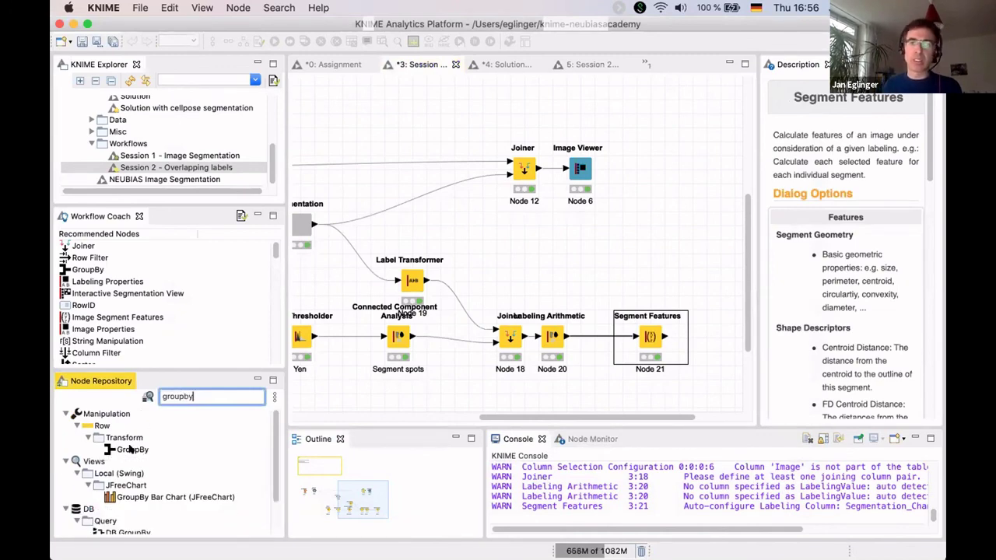
pyautogui.click(131, 450)
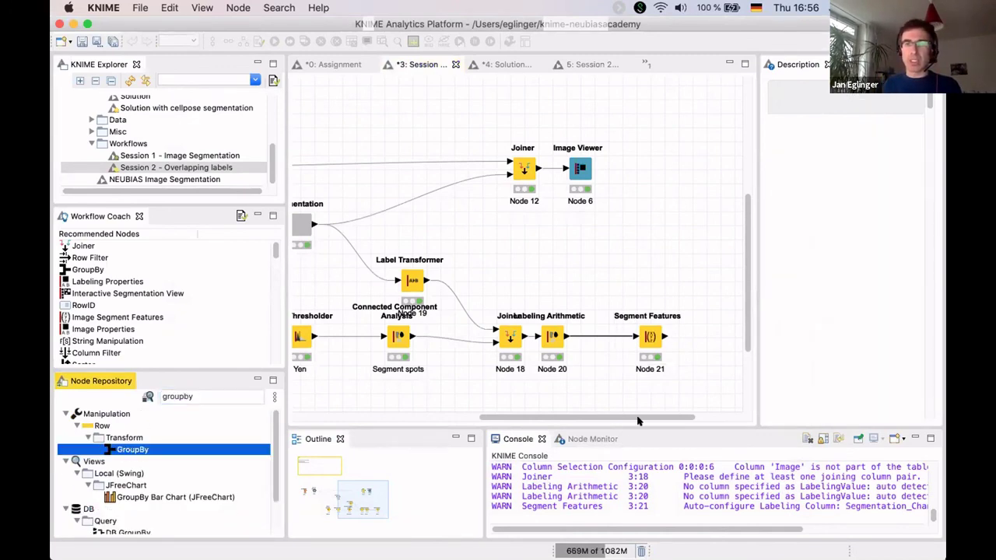
pyautogui.press('Return')
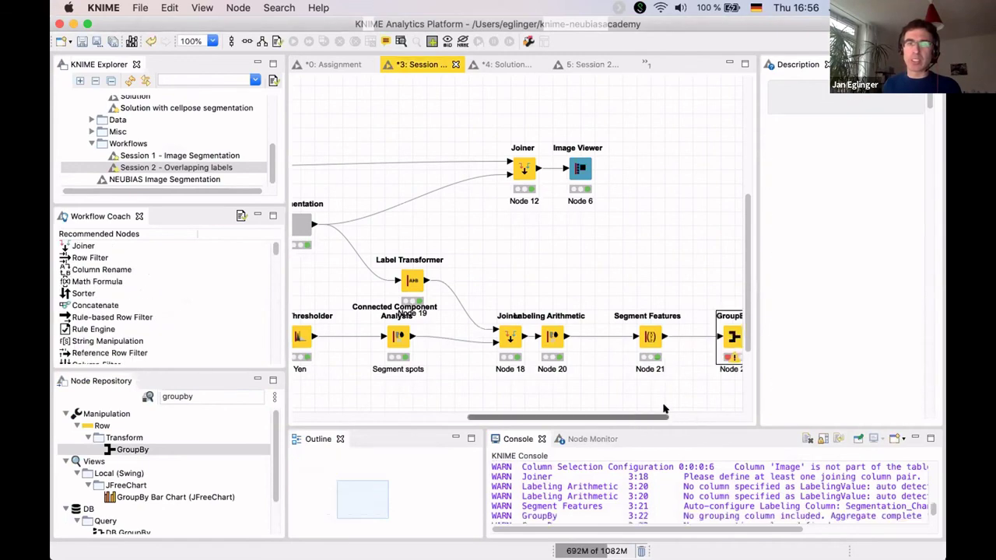
# Configure the GroupBy node to group by the Source Labeling and LabelDependencies columns.
pyautogui.hscroll(3, 664, 409)
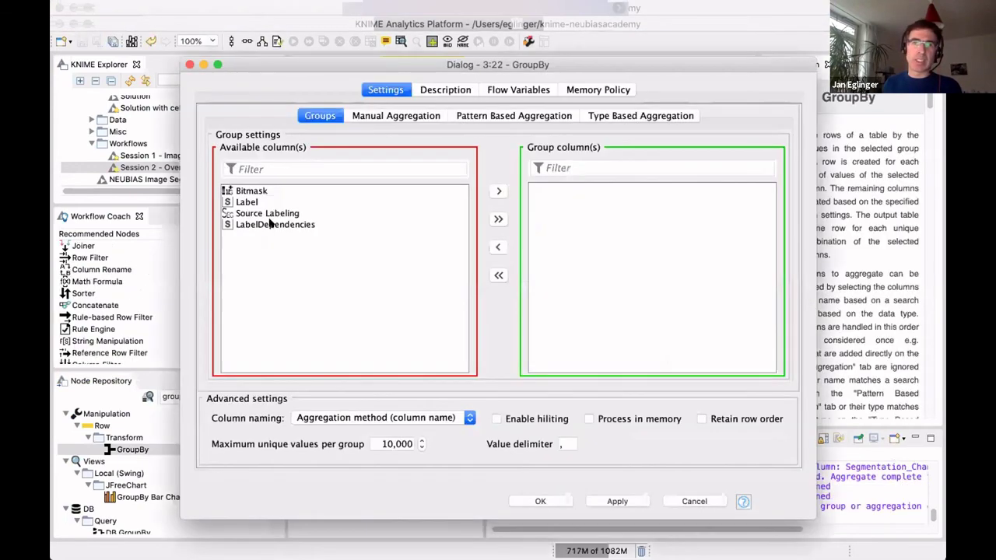
pyautogui.doubleClick(606, 337)
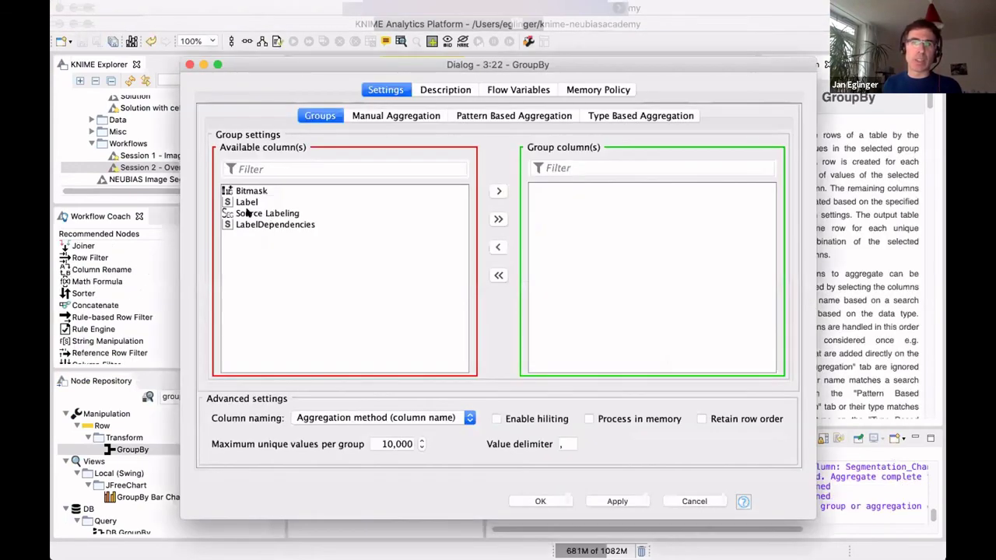
pyautogui.doubleClick(246, 213)
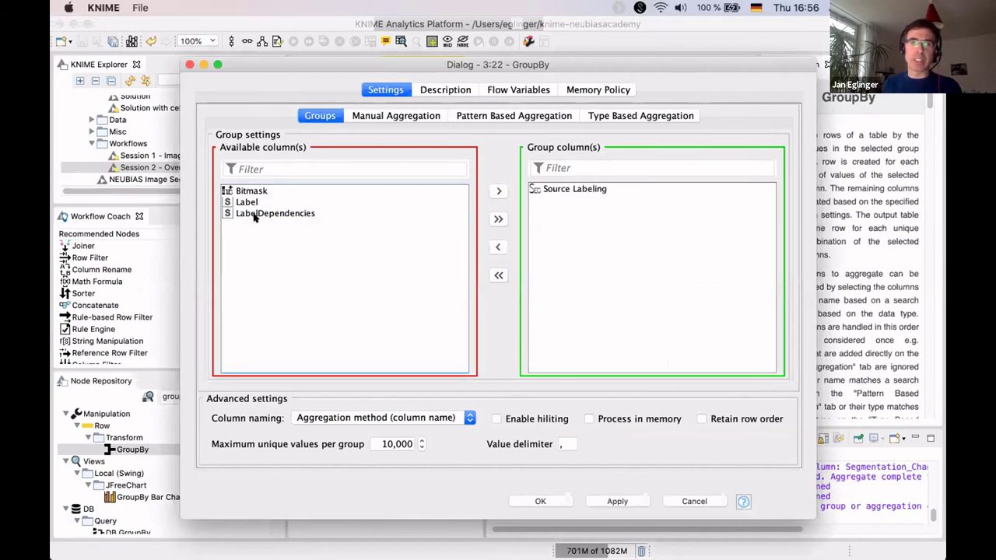
pyautogui.doubleClick(253, 216)
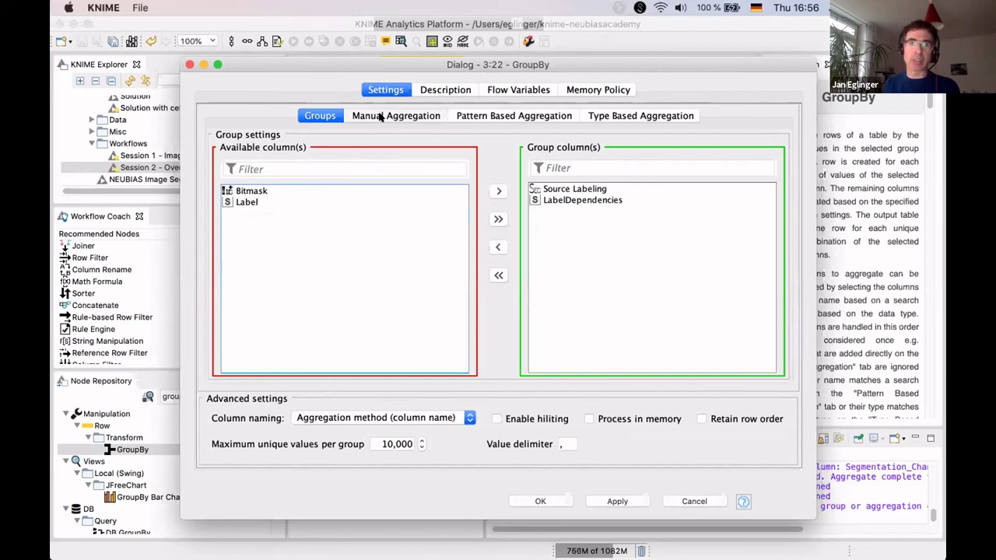
# Add the Label column as a manual aggregation with the Count method, and confirm the GroupBy settings.
pyautogui.click(381, 115)
pyautogui.click(237, 170)
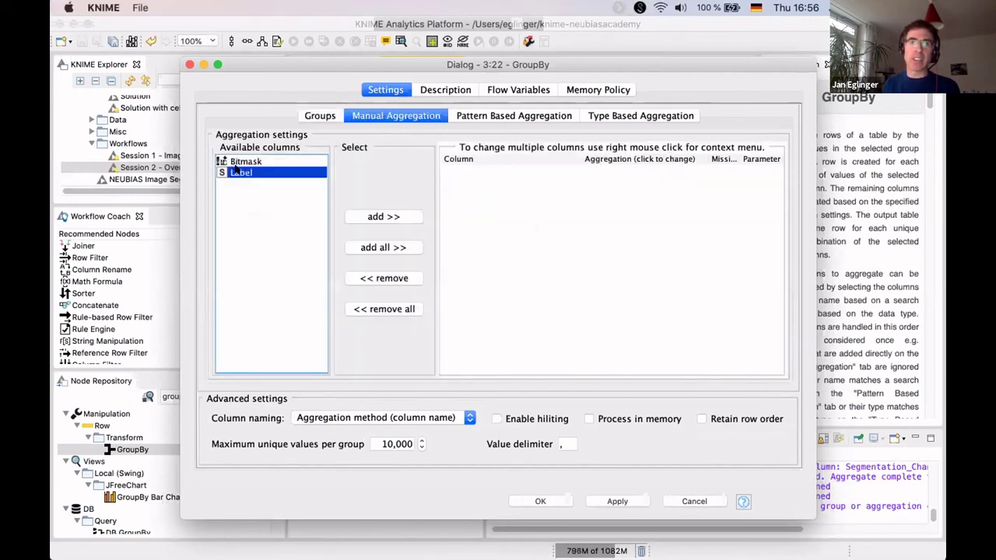
pyautogui.click(361, 217)
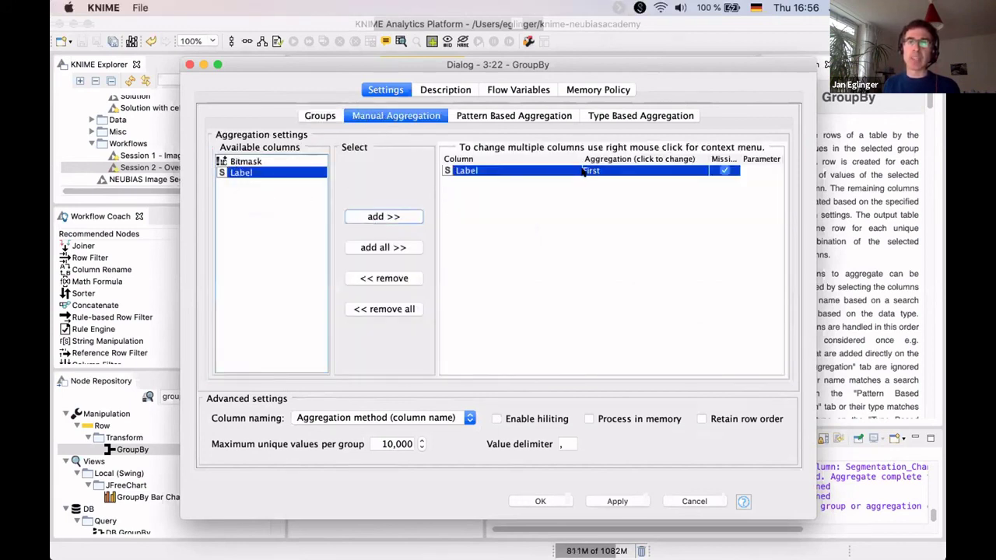
pyautogui.click(592, 171)
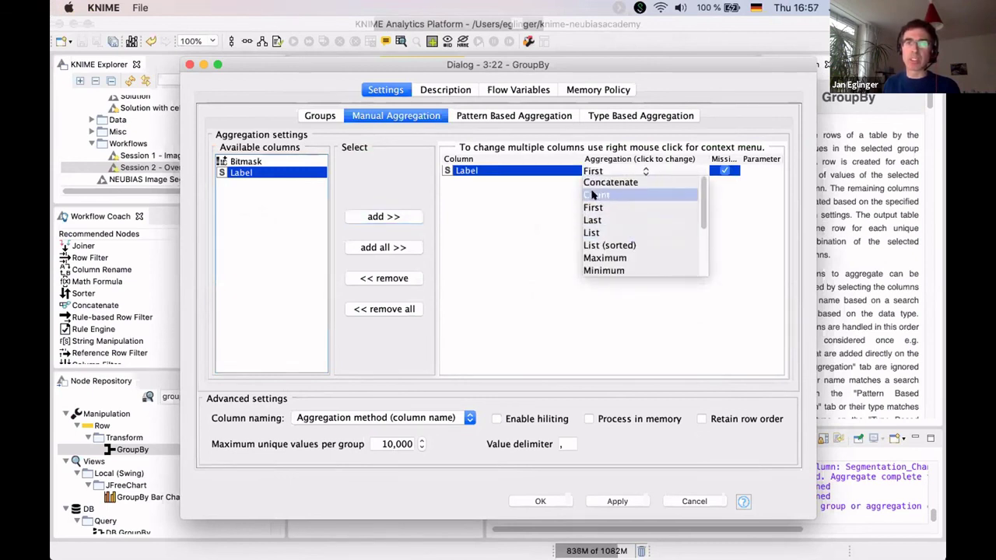
pyautogui.click(593, 195)
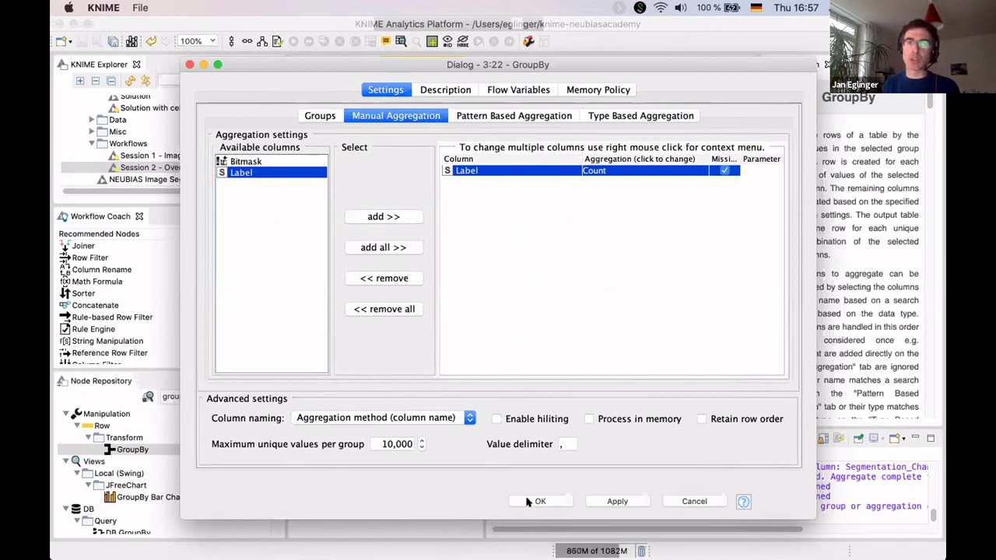
pyautogui.press('Return')
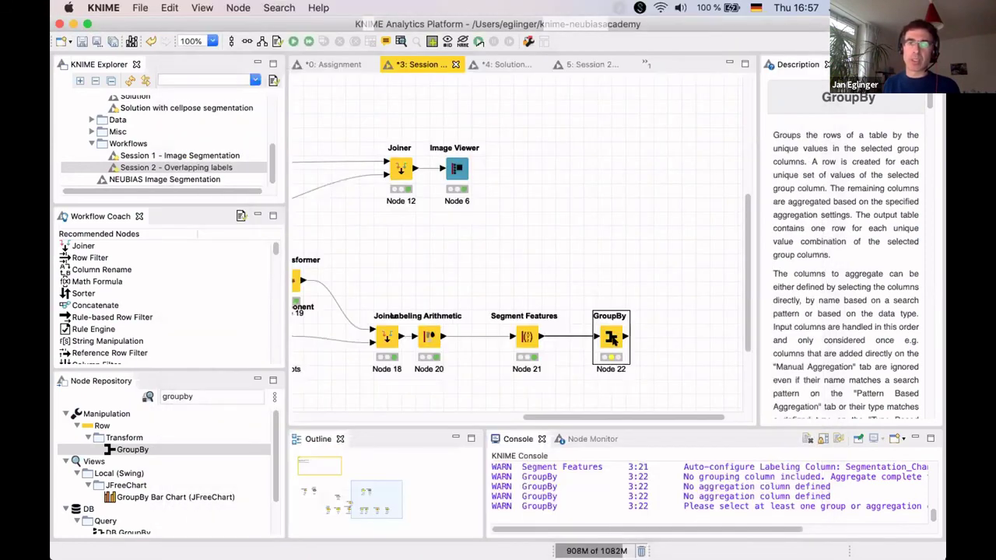
# Execute the GroupBy node and open its Group table output.
pyautogui.rightClick(613, 341)
pyautogui.click(663, 250)
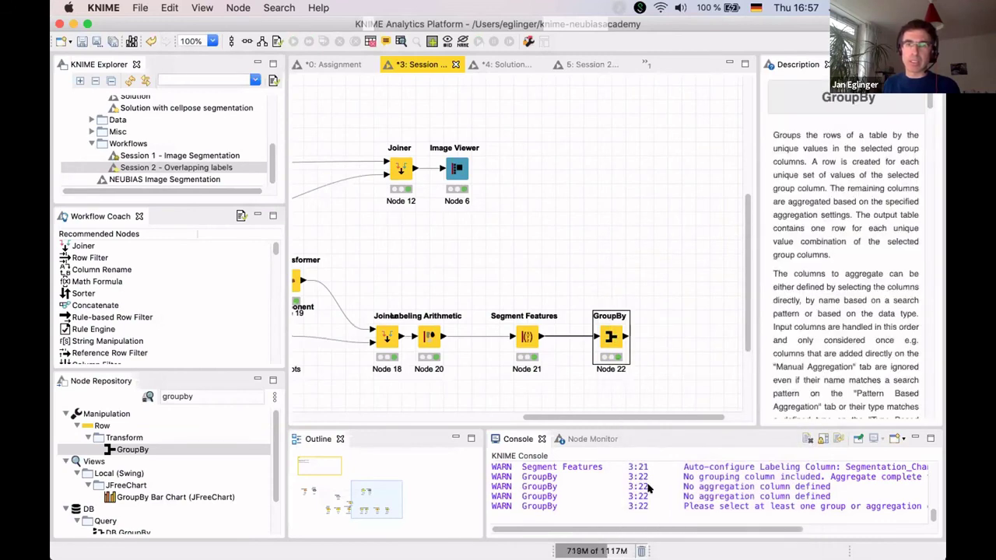
pyautogui.rightClick(614, 341)
pyautogui.click(657, 545)
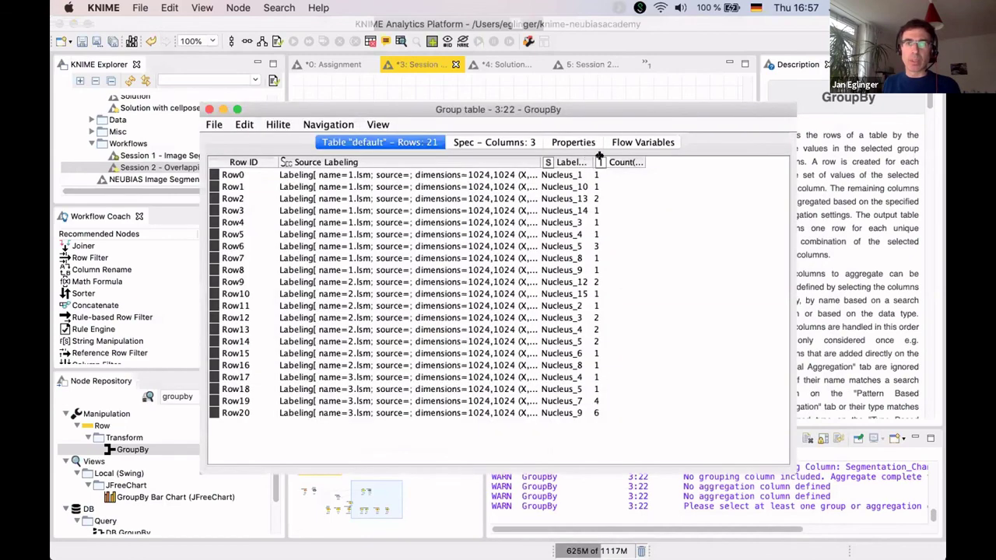
# Widen the LabelDependencies and Count(Label) columns, examine the spot count for Nucleus_9 in the last row, and close the table.
pyautogui.moveTo(599, 158); pyautogui.dragTo(655, 159)
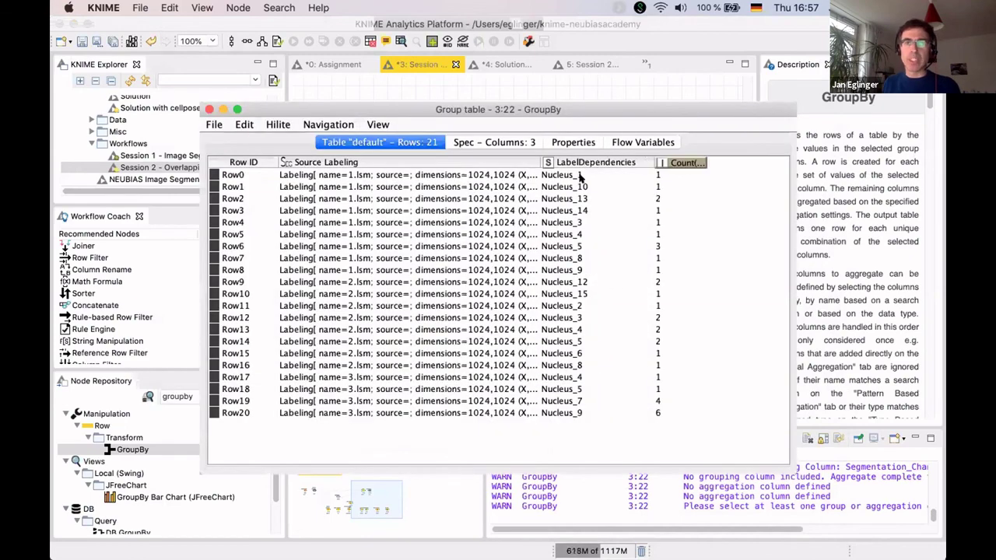
pyautogui.click(572, 414)
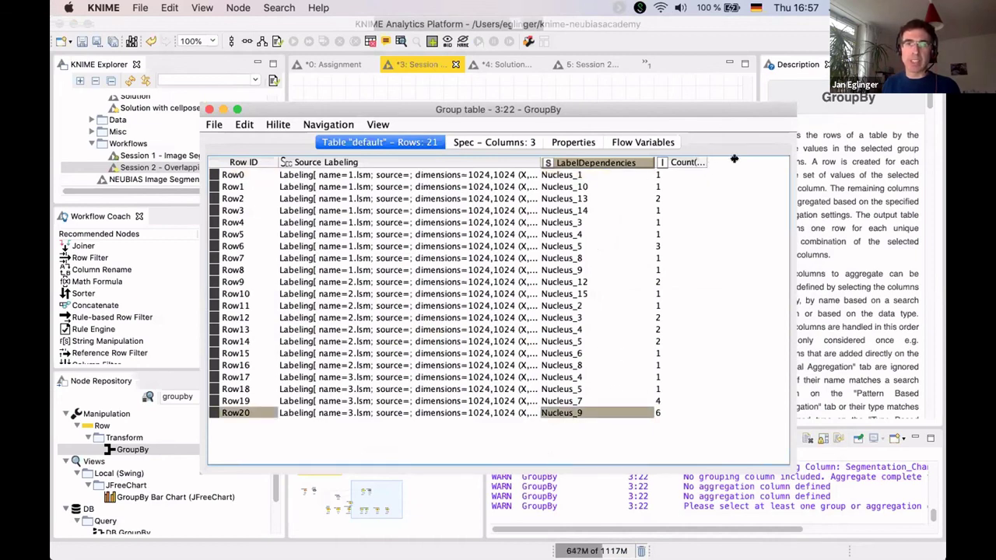
pyautogui.click(685, 162)
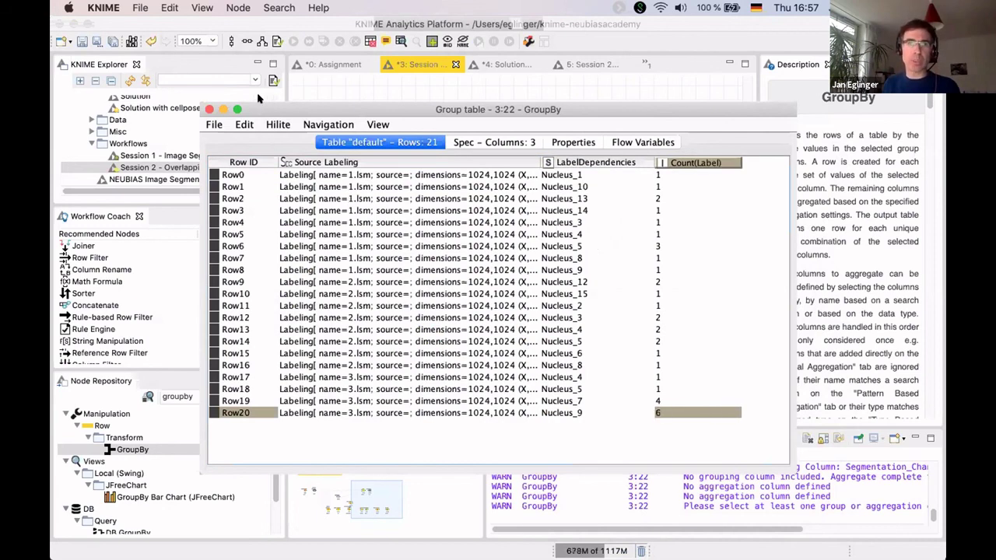
pyautogui.moveTo(261, 99); pyautogui.dragTo(312, 88)
pyautogui.press('super+w')
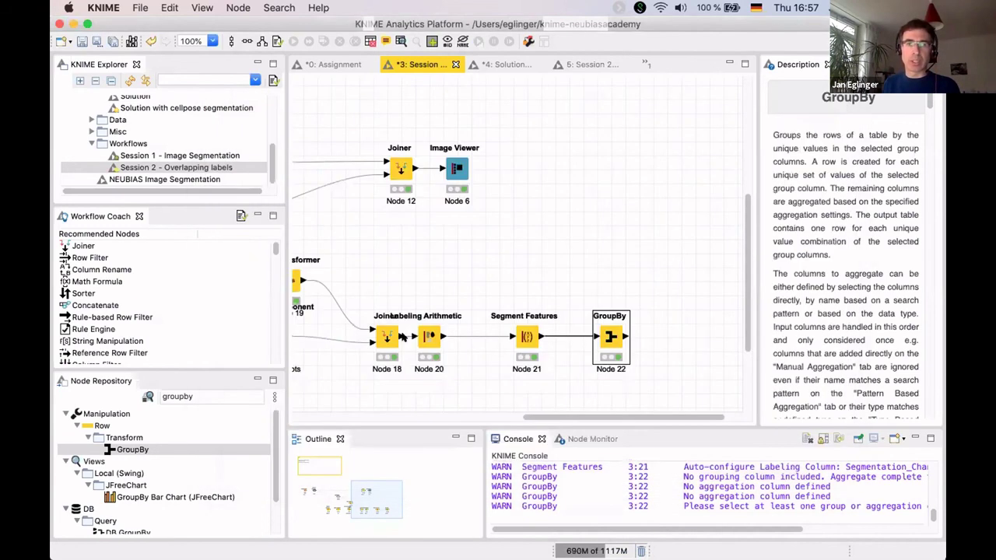
# Inspect the spots inside Nucleus_9 of Row2 in the Labeling Arithmetic node's image viewer at 187 zoom, and close the viewer.
pyautogui.rightClick(425, 337)
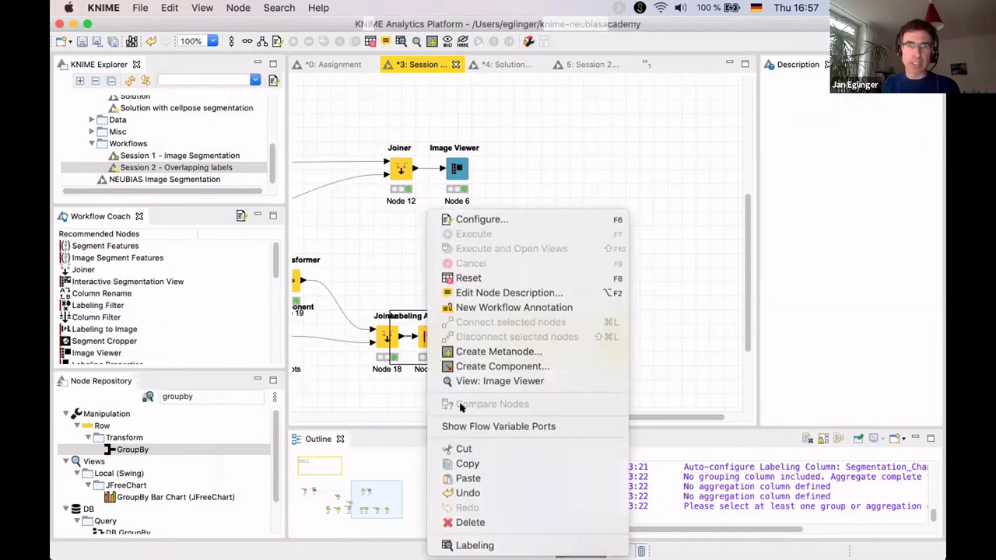
pyautogui.click(498, 381)
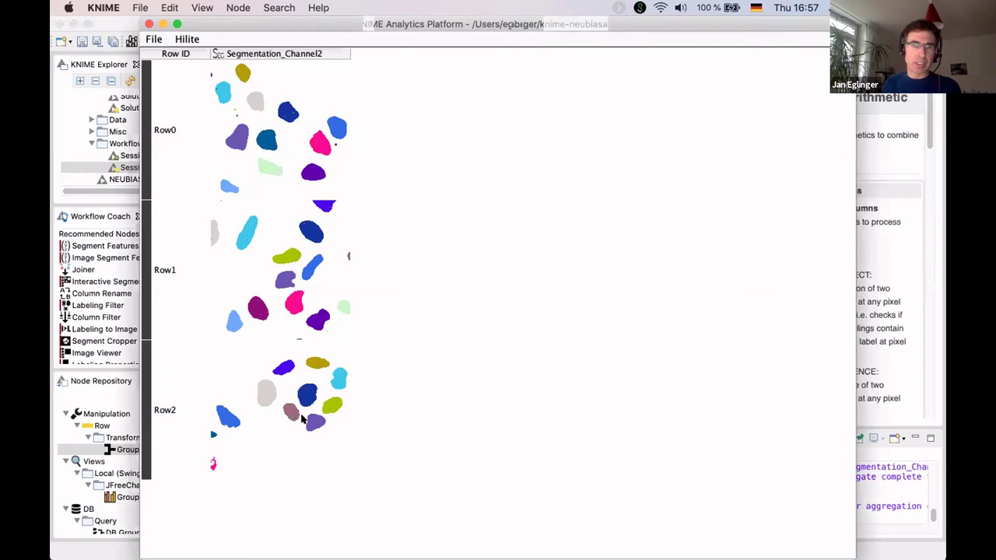
pyautogui.click(303, 419)
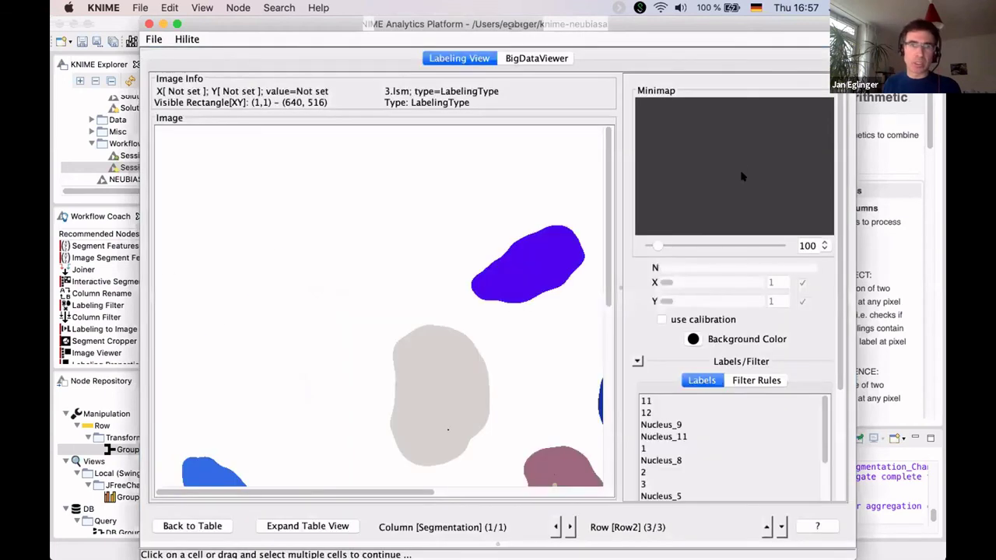
pyautogui.click(742, 176)
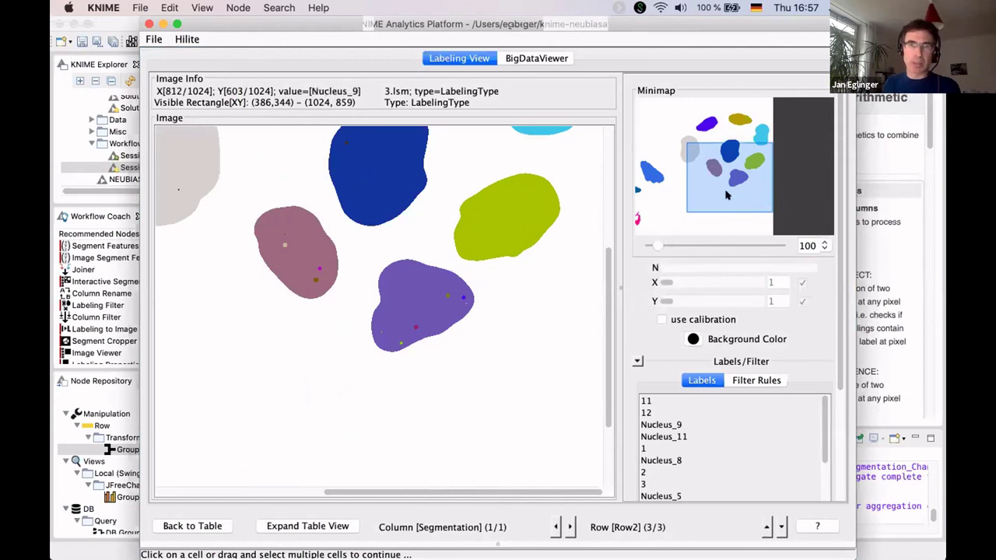
pyautogui.moveTo(658, 246); pyautogui.dragTo(671, 246)
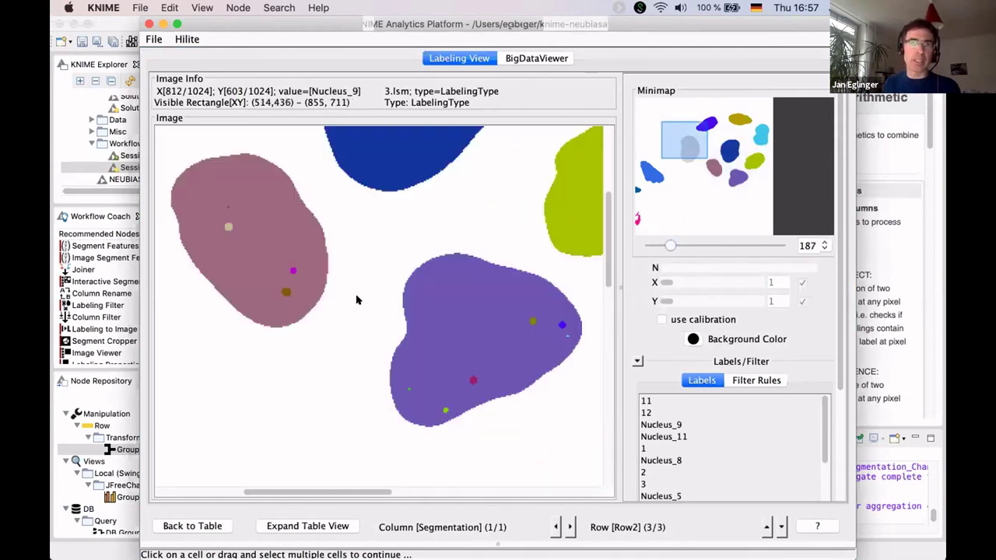
pyautogui.hscroll(5, 357, 299)
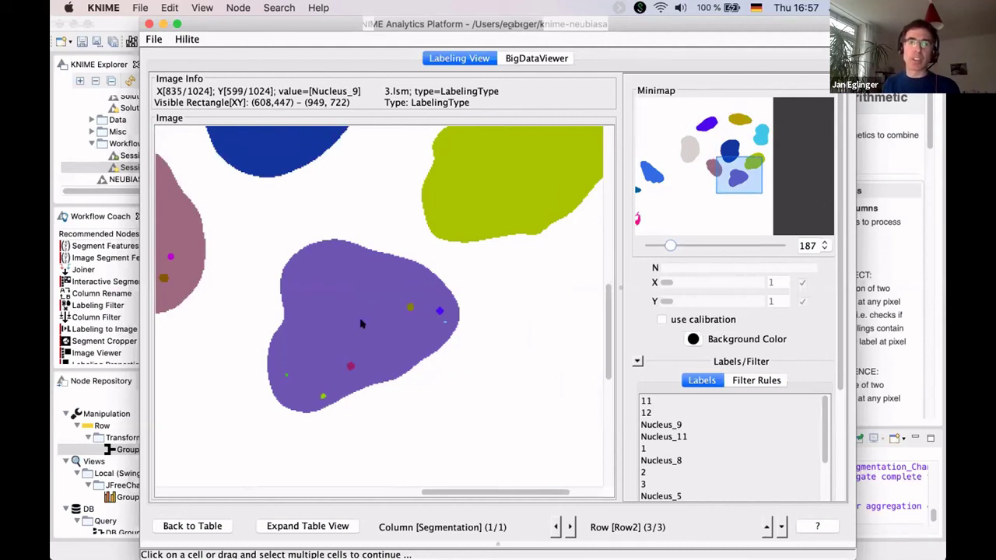
pyautogui.click(145, 26)
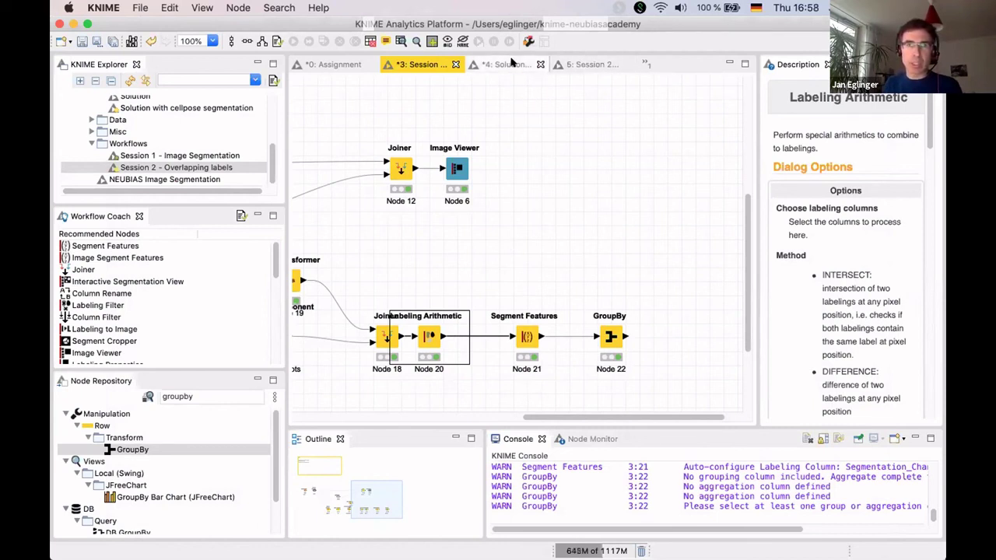
# In the Solution with cellpose segmentation workflow, examine the segmentations in the Cellpose Segmentation (CPU) output table, and close it.
pyautogui.click(512, 62)
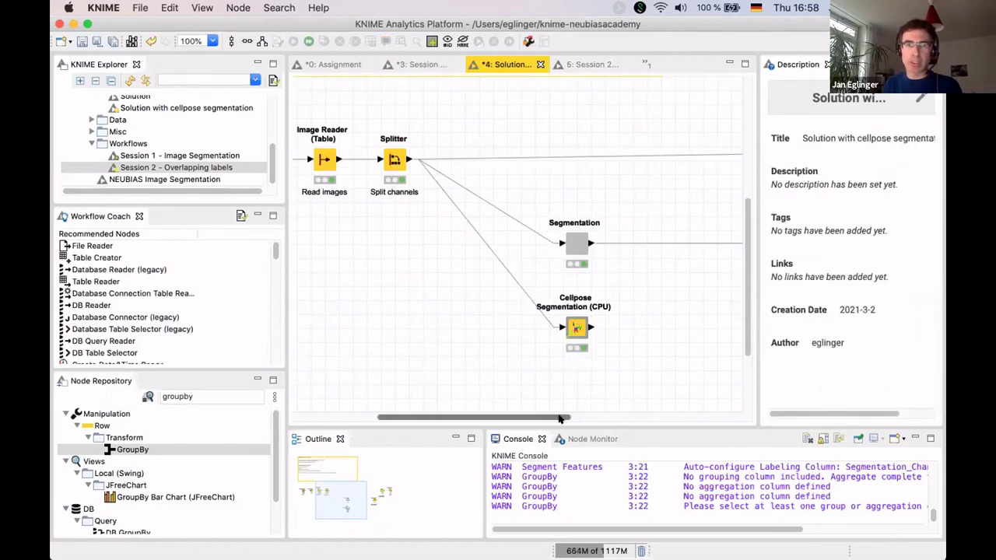
pyautogui.hscroll(5, 559, 419)
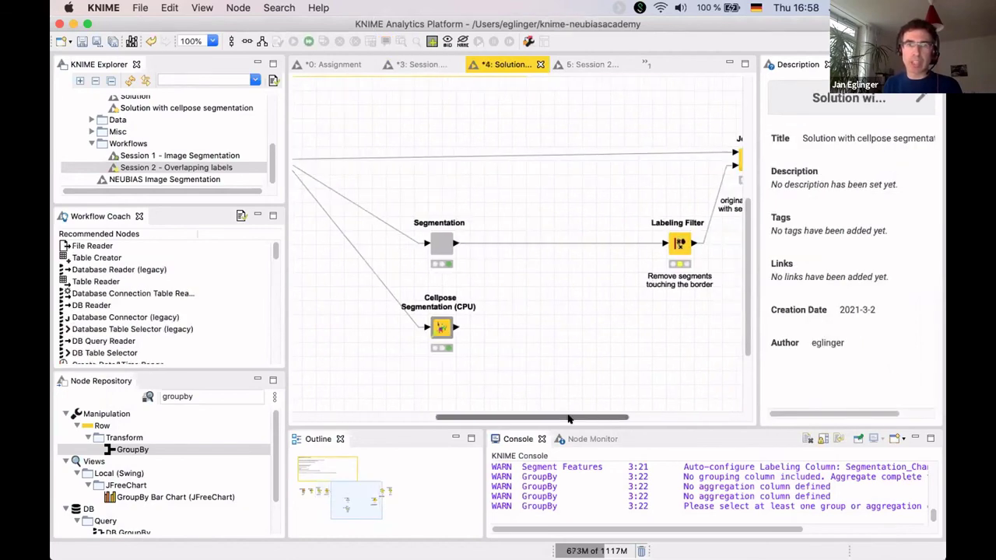
pyautogui.rightClick(442, 327)
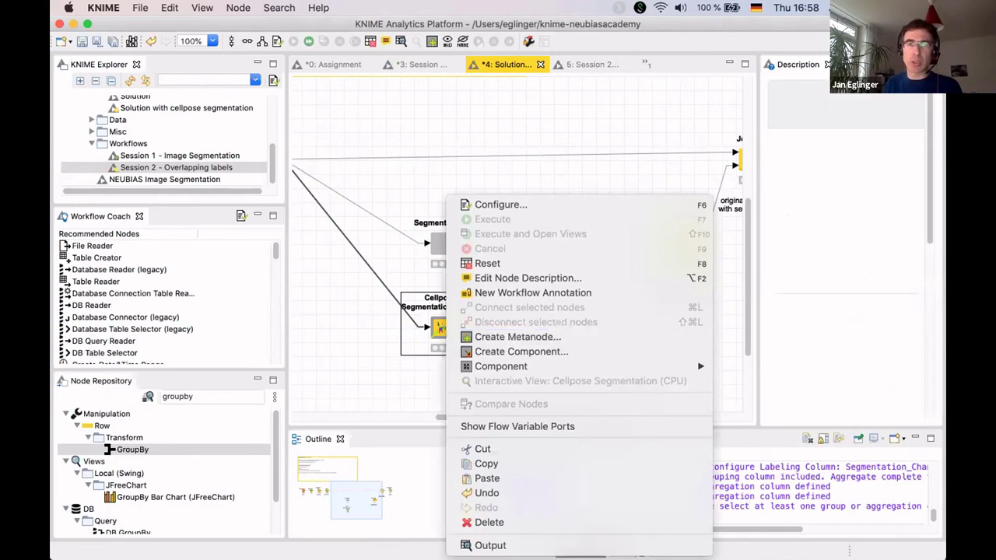
pyautogui.click(490, 546)
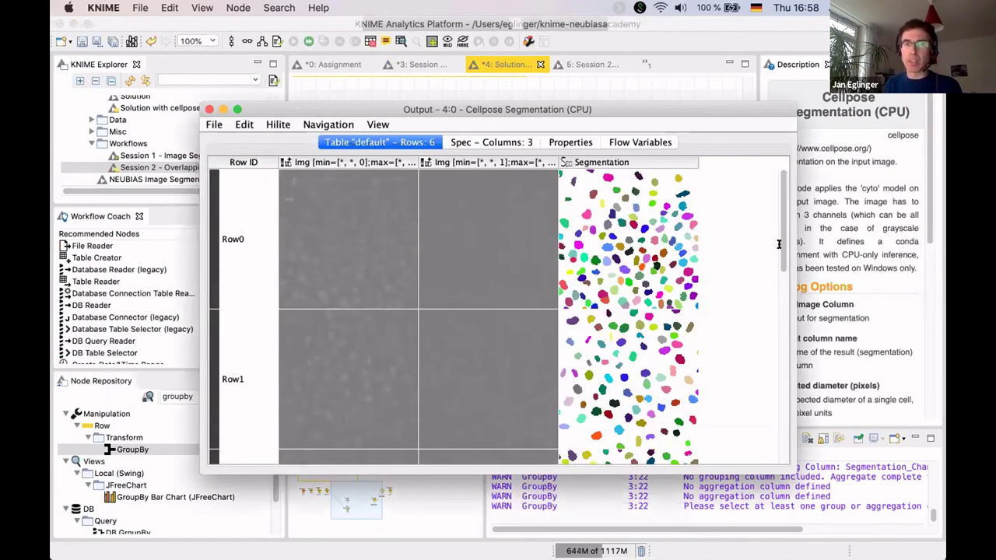
pyautogui.scroll(-3, 761, 401)
pyautogui.scroll(-6, 762, 405)
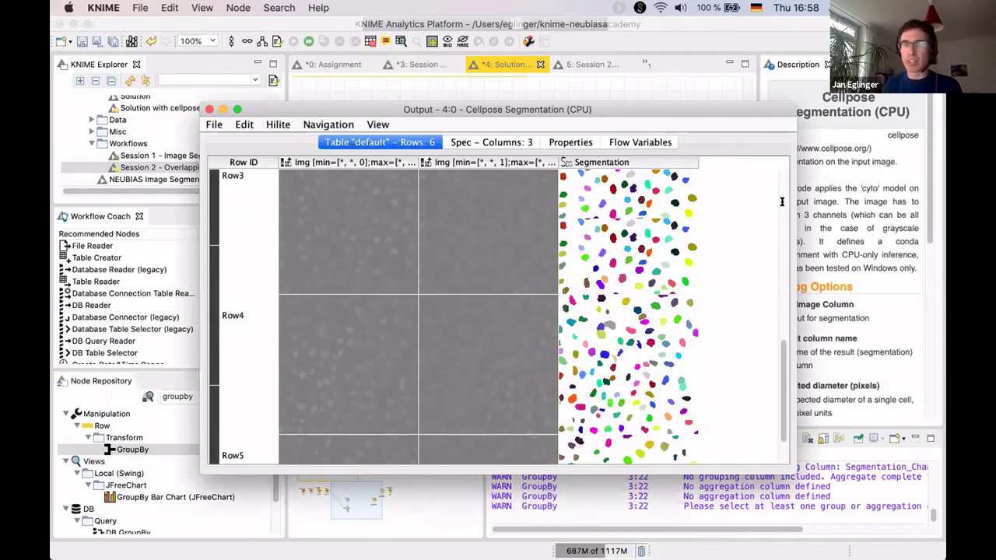
pyautogui.scroll(10, 651, 276)
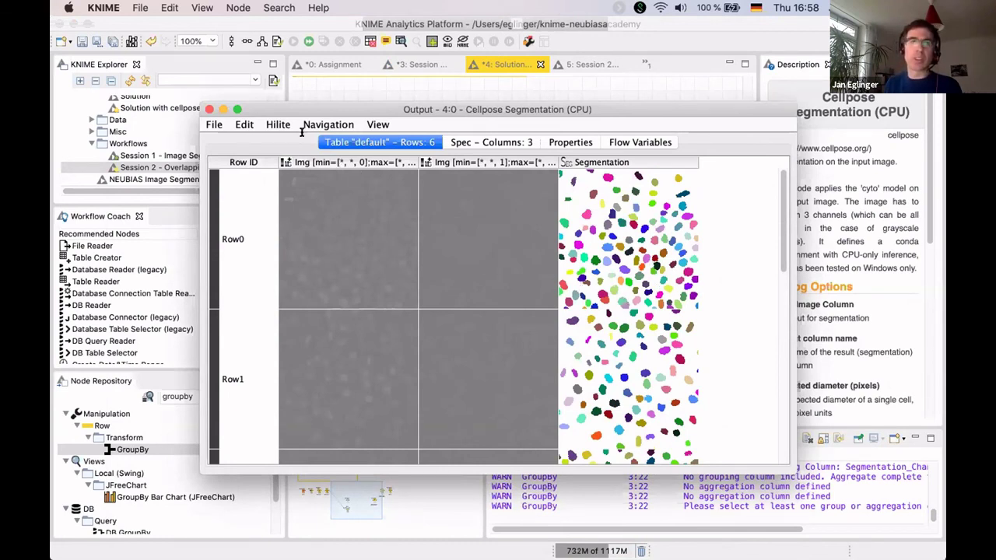
pyautogui.click(208, 109)
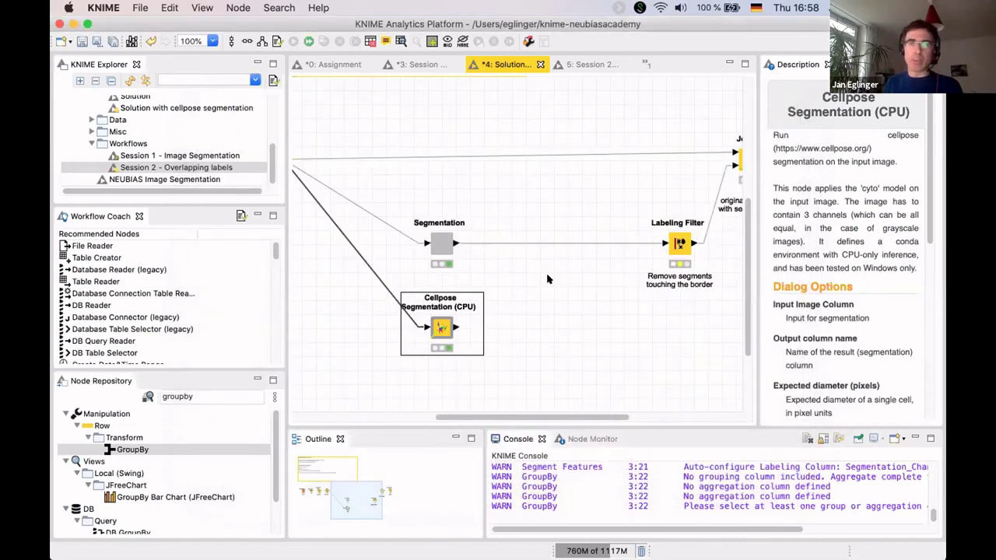
pyautogui.press('super+Tab')
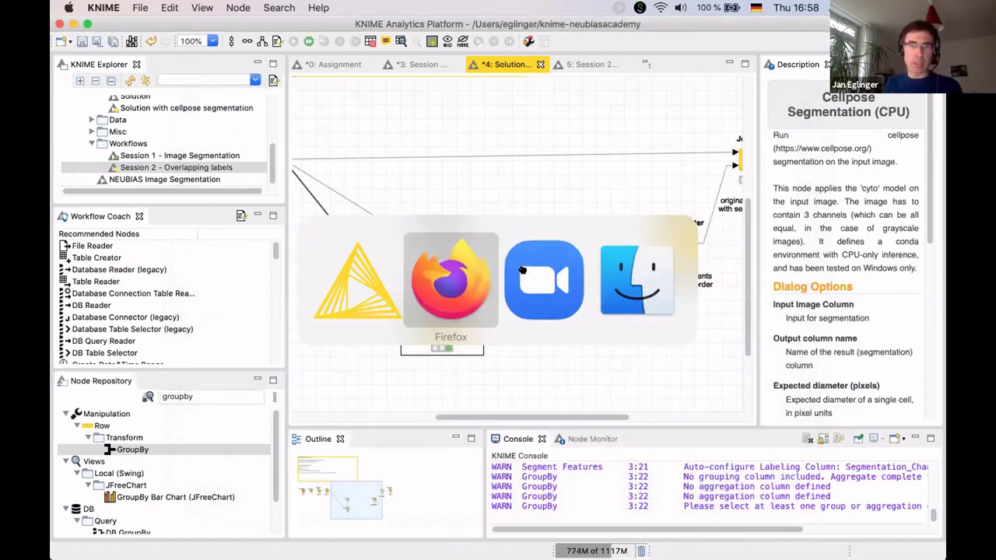
pyautogui.click(467, 311)
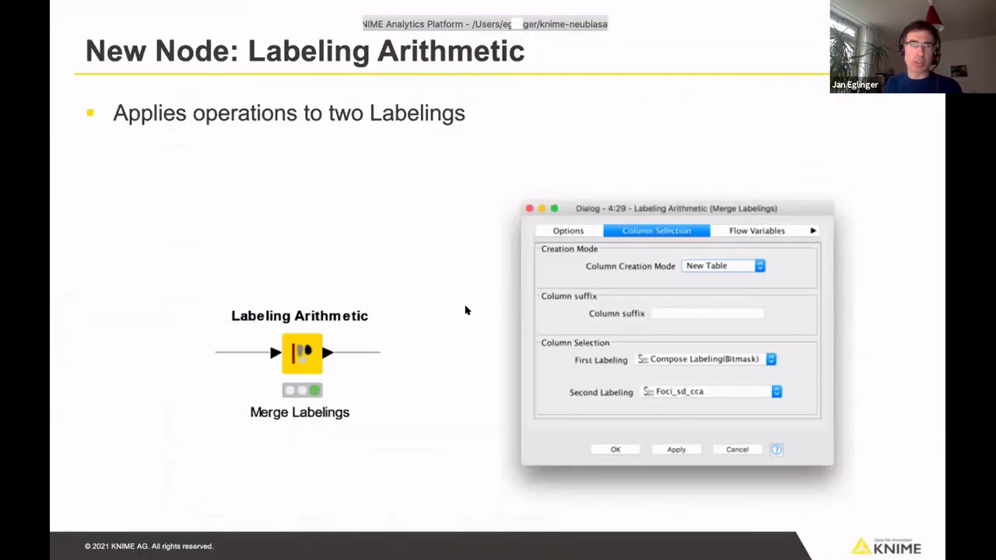
pyautogui.press('Right')
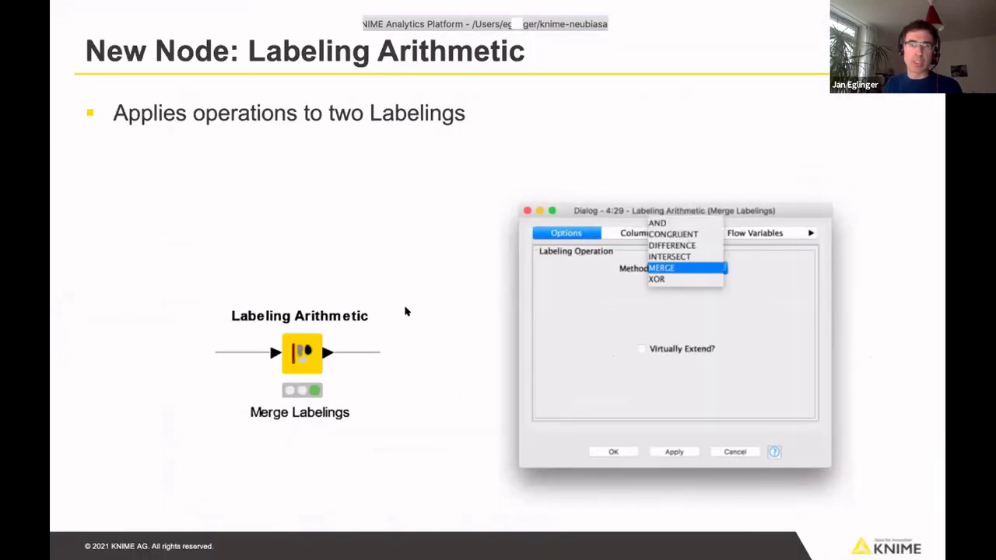
pyautogui.press('Right')
pyautogui.press('Right')
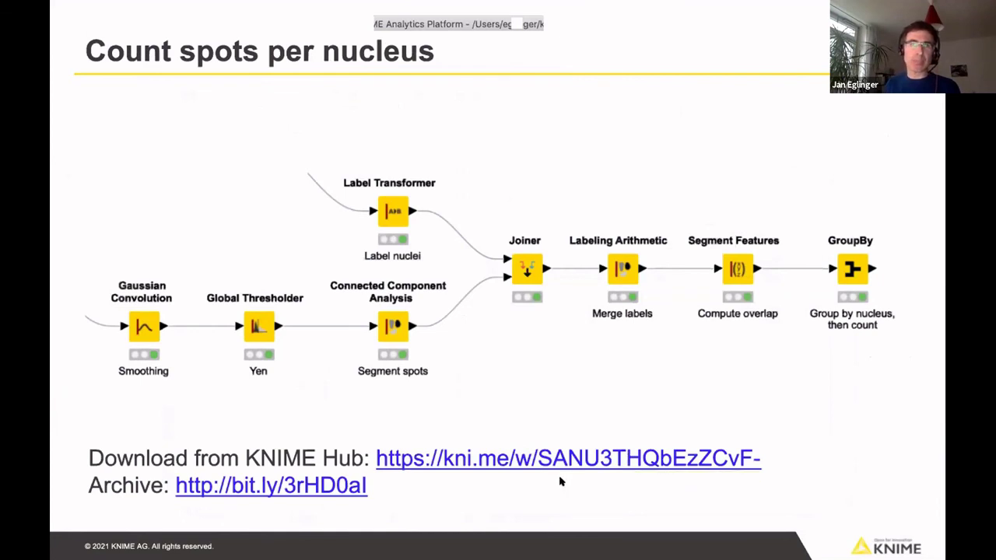
pyautogui.press('Right')
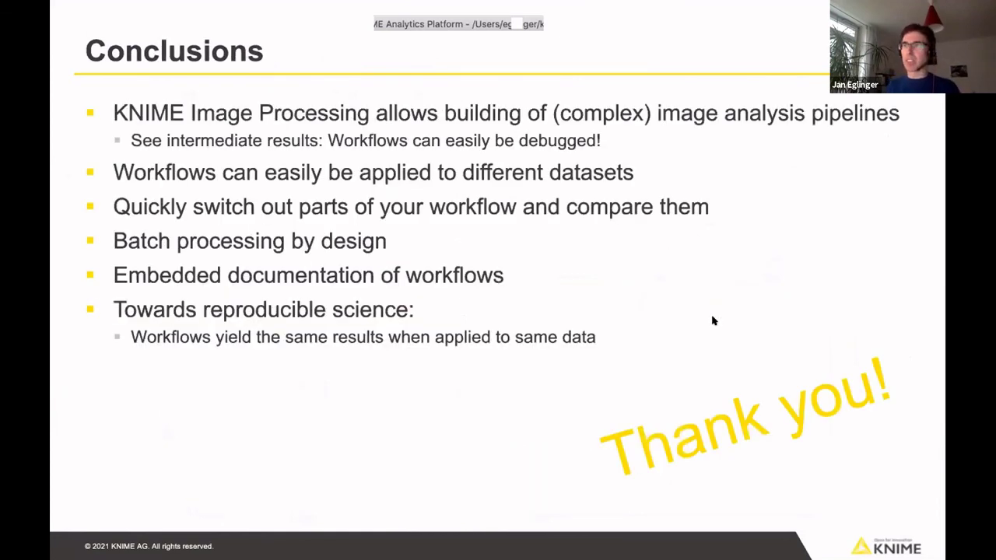